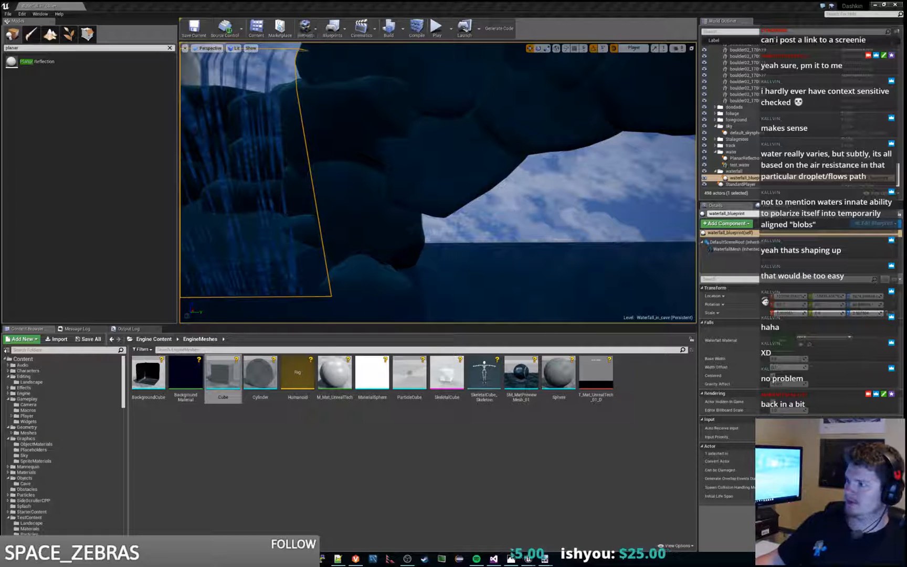
# Step: Play-test the cave level briefly, then examine the waterfall up close in the viewport
pyautogui.press('s')
pyautogui.moveTo(545, 212); pyautogui.dragTo(490, 225, button='right')
pyautogui.press('w')
pyautogui.click(437, 28)
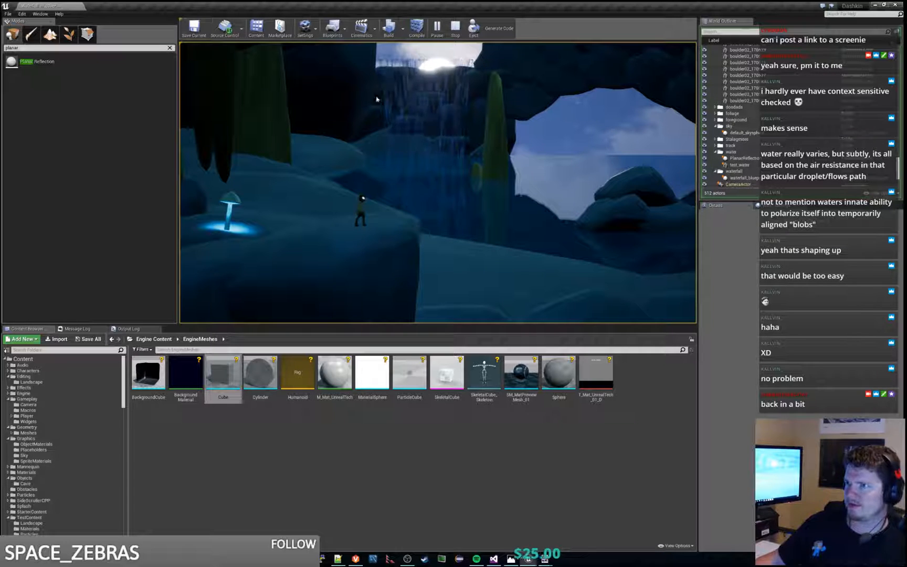
pyautogui.press('Escape')
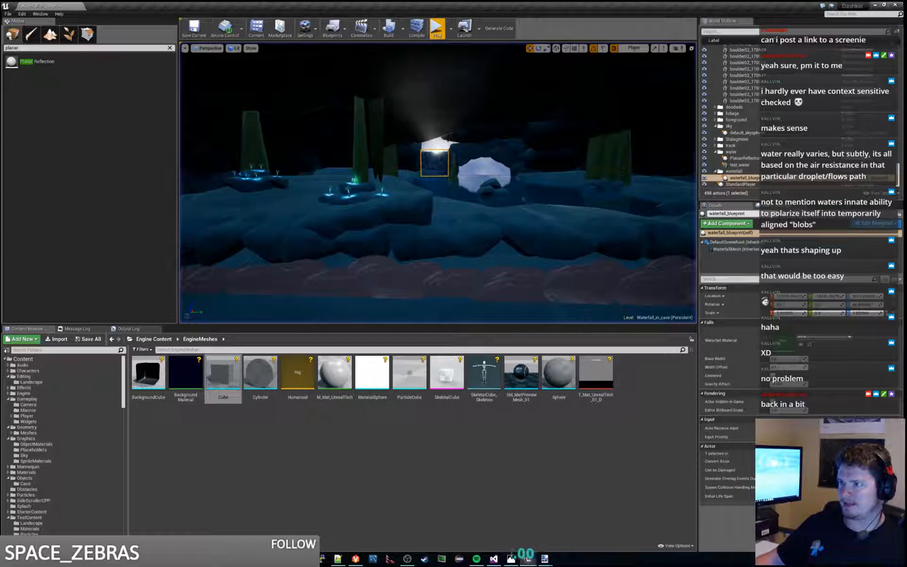
pyautogui.press('w')
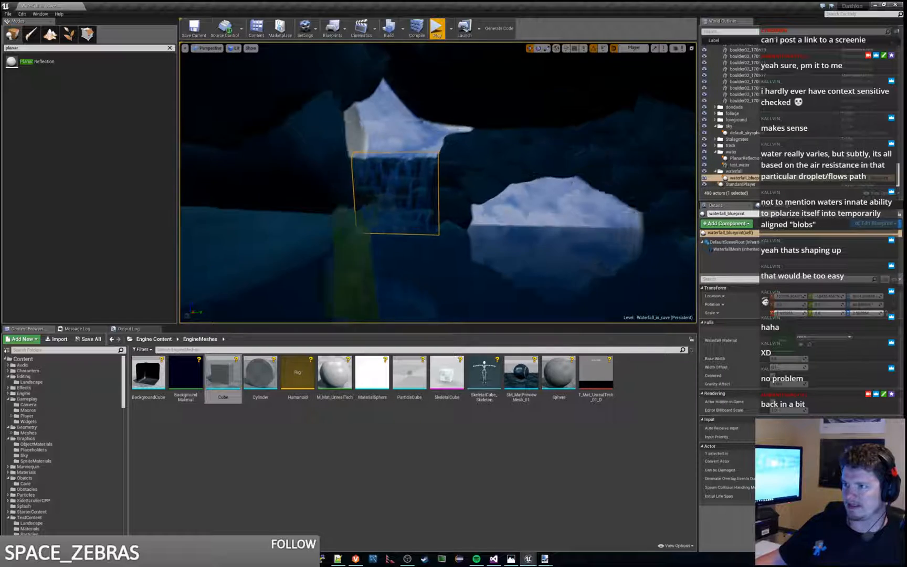
pyautogui.press('a')
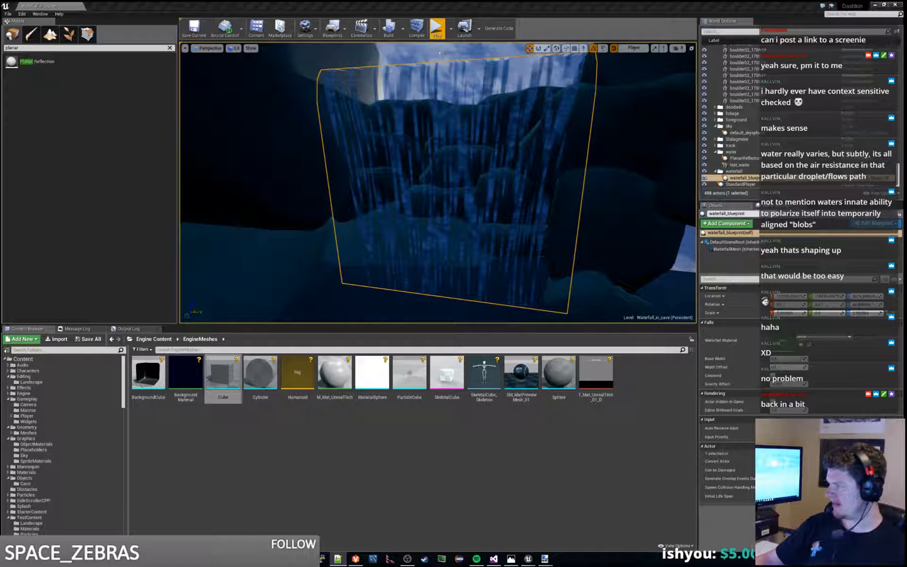
# Step: Switch to the Notepad++ notes and review the deform water list and the Tasks list
pyautogui.hotkey('alt', 'Tab')
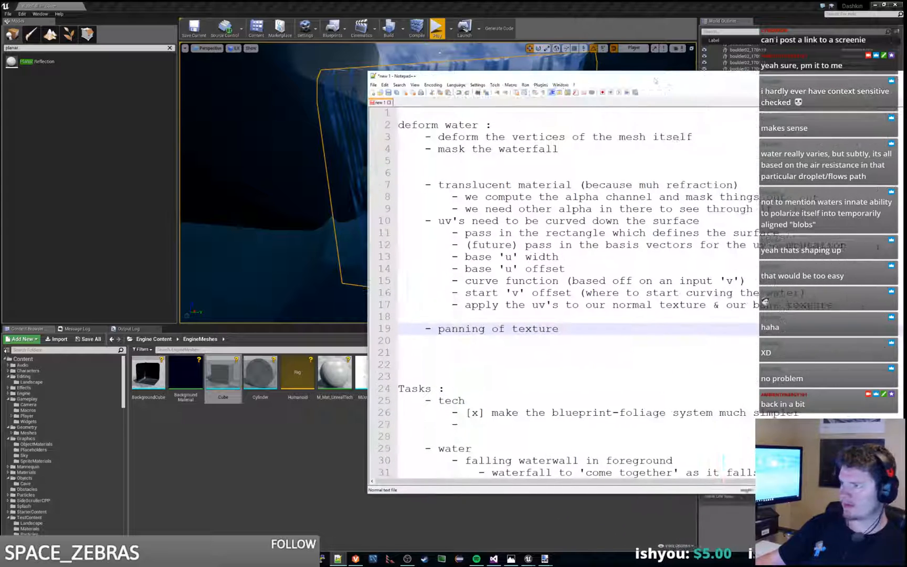
pyautogui.click(586, 157)
pyautogui.click(569, 148)
pyautogui.moveTo(558, 122); pyautogui.dragTo(572, 138)
pyautogui.click(648, 137)
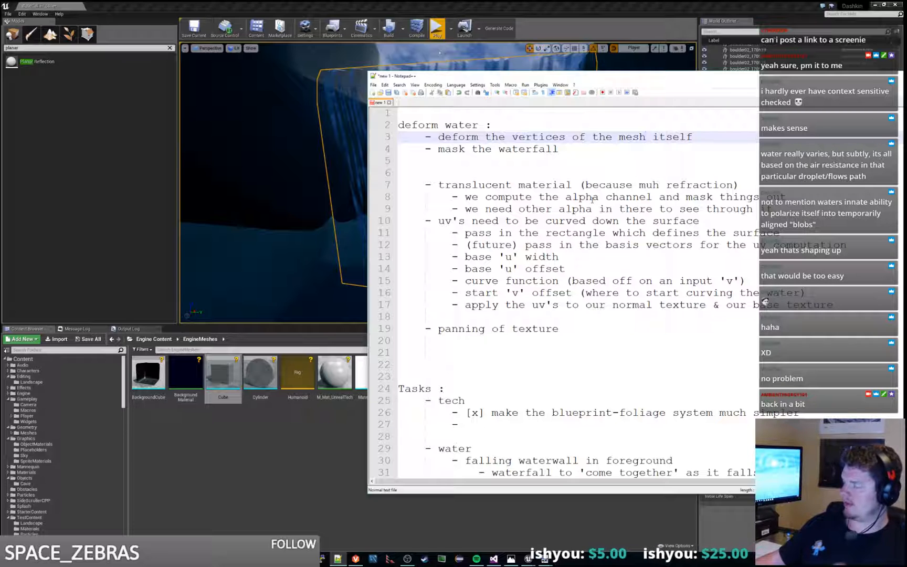
pyautogui.scroll(-3, 498, 304)
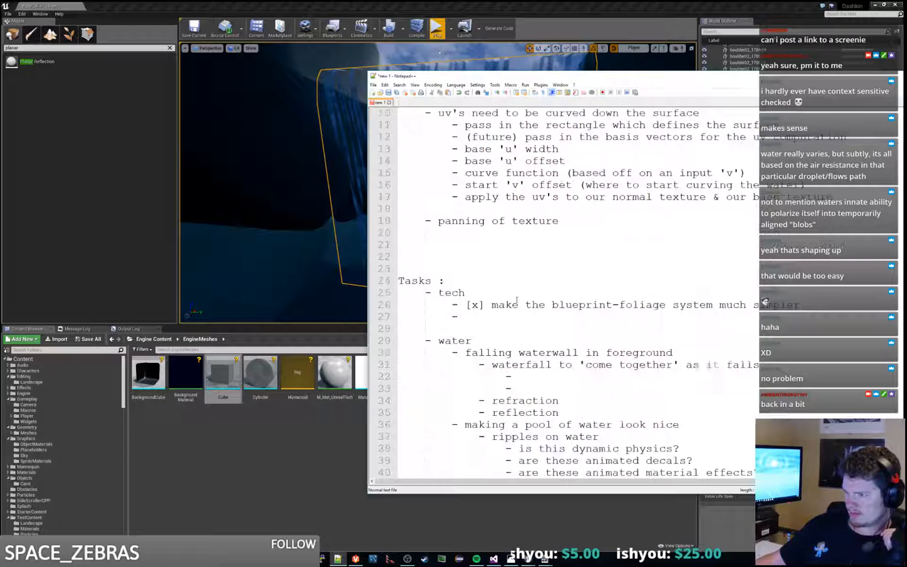
pyautogui.scroll(3, 518, 297)
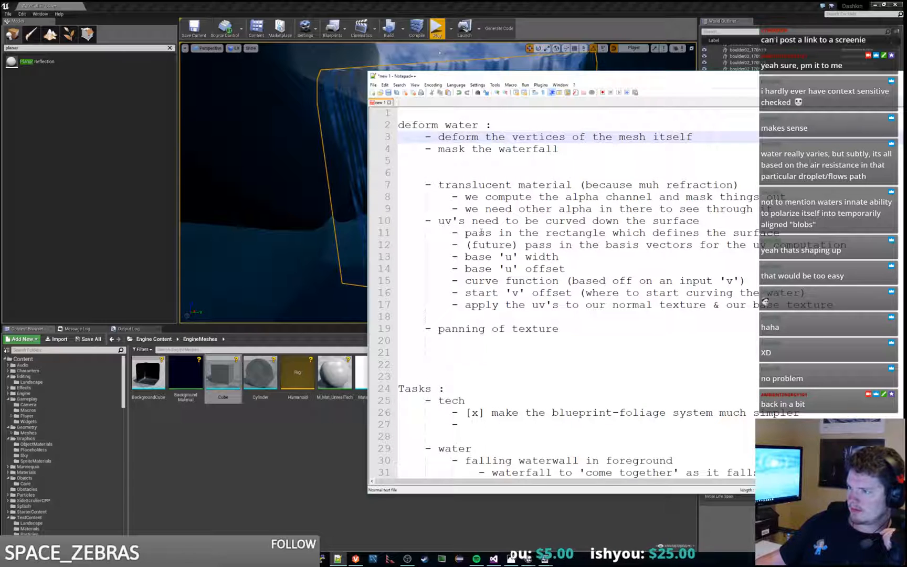
pyautogui.scroll(-5, 481, 233)
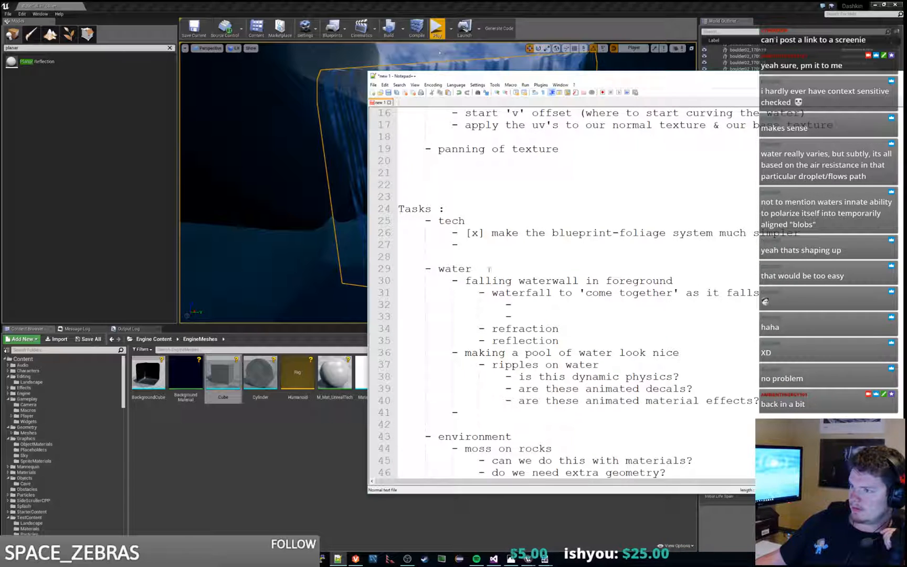
pyautogui.click(471, 280)
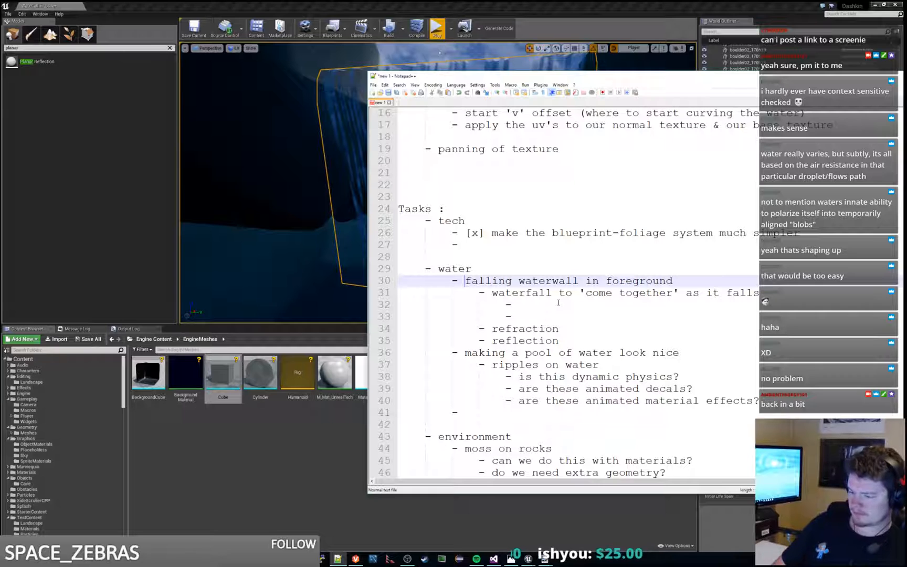
pyautogui.write('[x]')
pyautogui.press('Down')
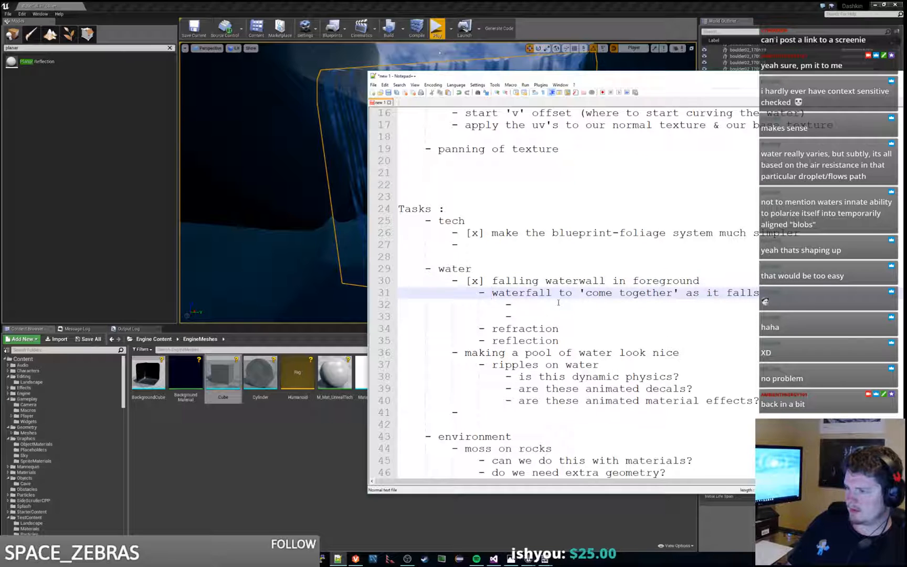
pyautogui.hotkey('shift', 'Down')
pyautogui.press('Up')
pyautogui.press('Down')
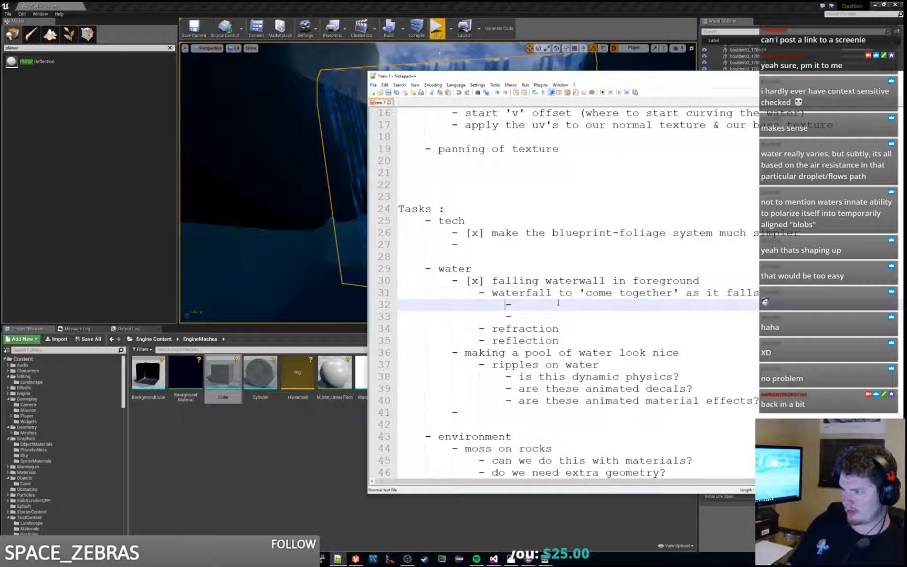
pyautogui.press('Up')
pyautogui.press('Up')
pyautogui.press('BackSpace')
pyautogui.press('BackSpace')
pyautogui.press('BackSpace')
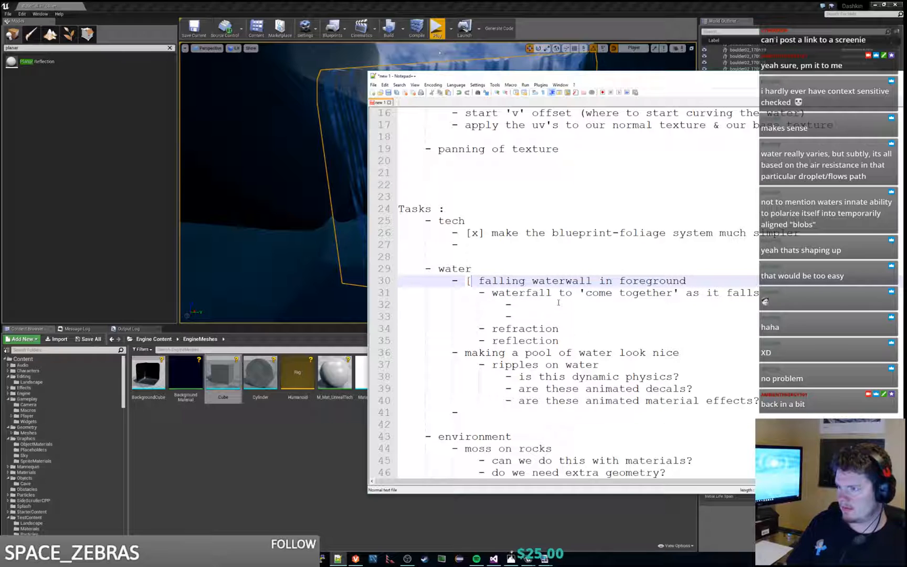
pyautogui.press('BackSpace')
# Step: Mark the waterfall 'come together' task with [x] and delete the two empty sub-bullets beneath it
pyautogui.press('Down')
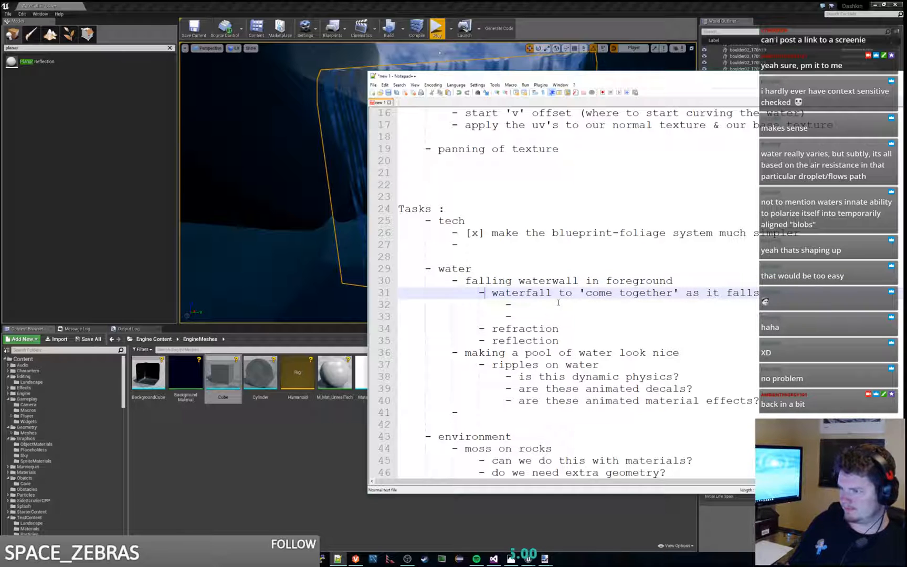
pyautogui.write('[x]')
pyautogui.press('Down')
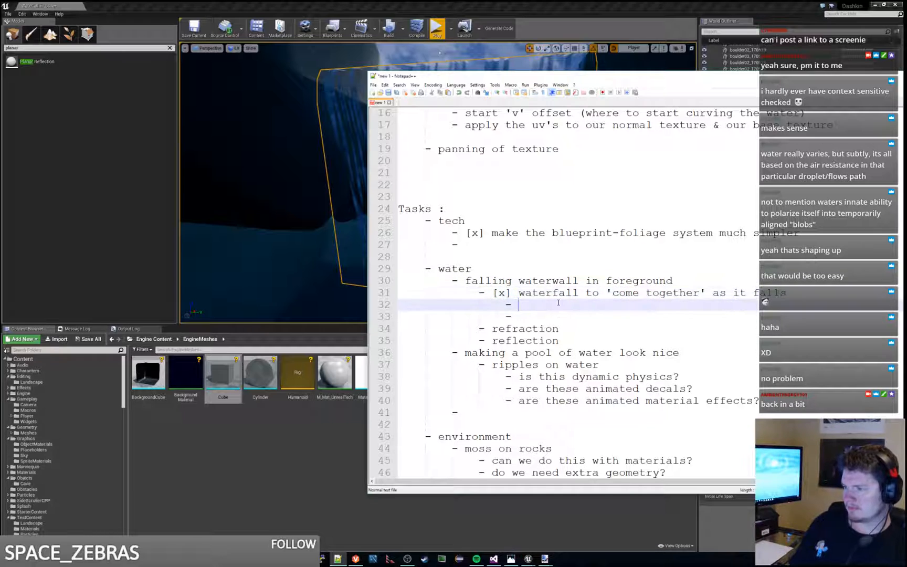
pyautogui.hotkey('shift', 'Down')
pyautogui.press('BackSpace')
pyautogui.press('BackSpace')
pyautogui.press('BackSpace')
pyautogui.press('BackSpace')
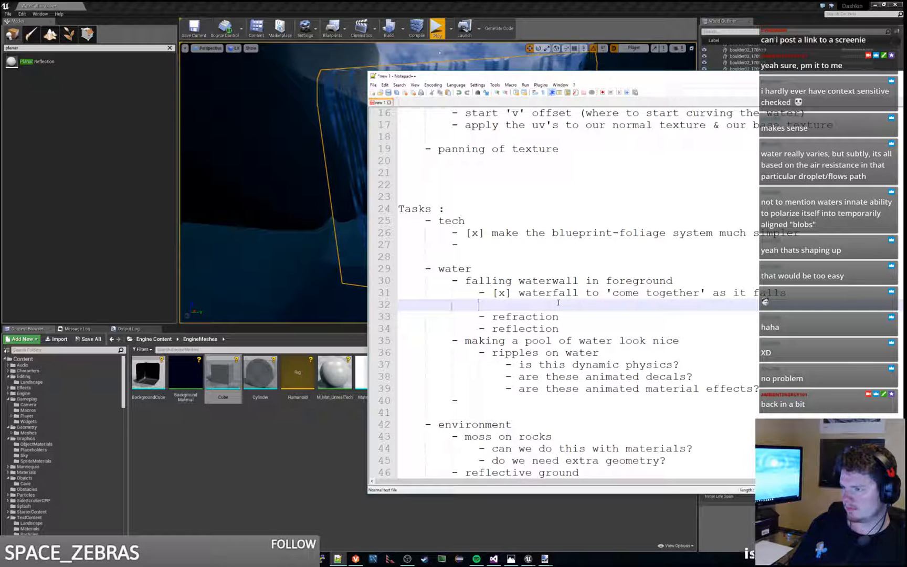
pyautogui.hotkey('ctrl', 'l')
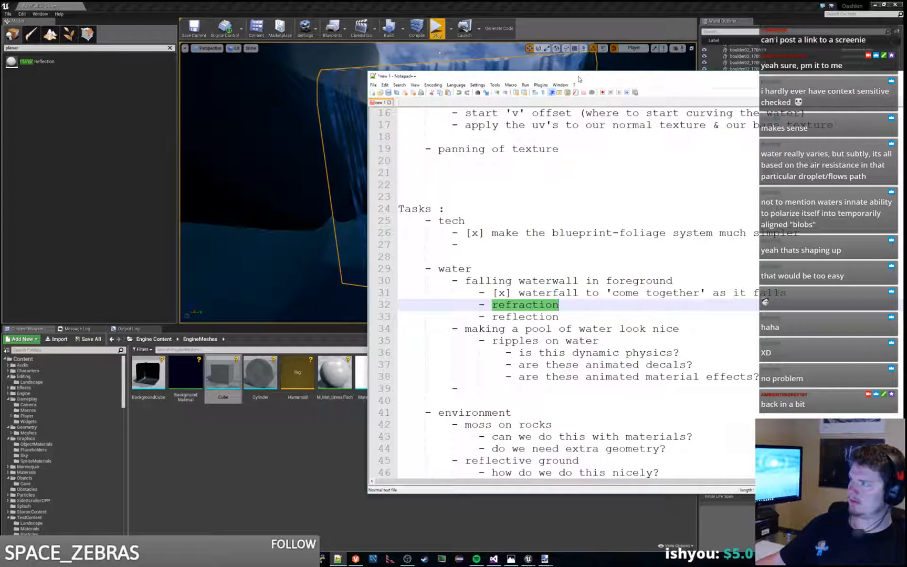
# Step: Move the notes off the Unreal Editor window and examine the waterfall from several distances and angles
pyautogui.moveTo(579, 79); pyautogui.dragTo(906, 84)
pyautogui.moveTo(546, 142); pyautogui.dragTo(492, 138, button='right')
pyautogui.press('w')
pyautogui.press('s')
pyautogui.press('w')
pyautogui.press('s')
pyautogui.press('d')
pyautogui.press('a')
pyautogui.press('w')
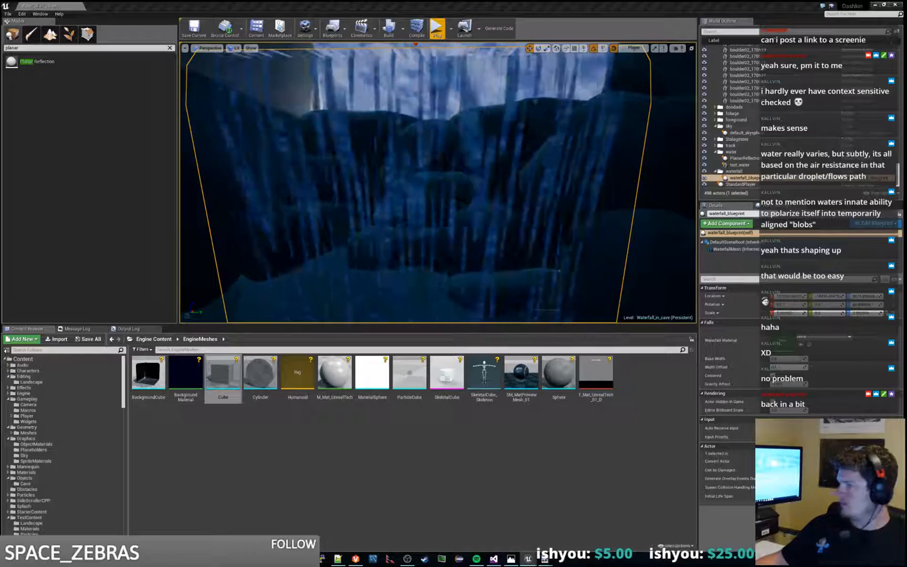
# Step: Bring the test_waterfall_material editor onto the main screen and maximize it
pyautogui.moveTo(2, 5); pyautogui.dragTo(403, 154)
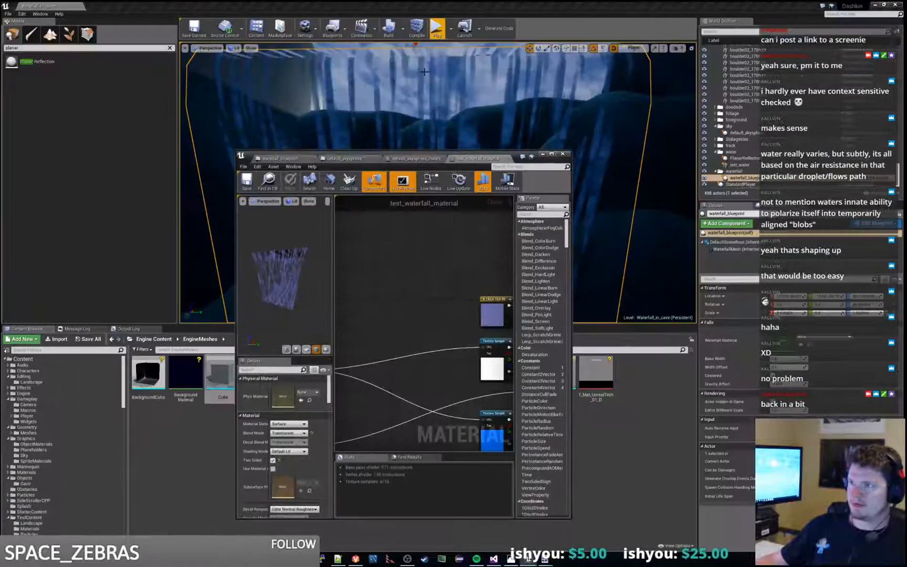
pyautogui.moveTo(586, 4); pyautogui.dragTo(906, 6)
pyautogui.moveTo(501, 156); pyautogui.dragTo(504, 2)
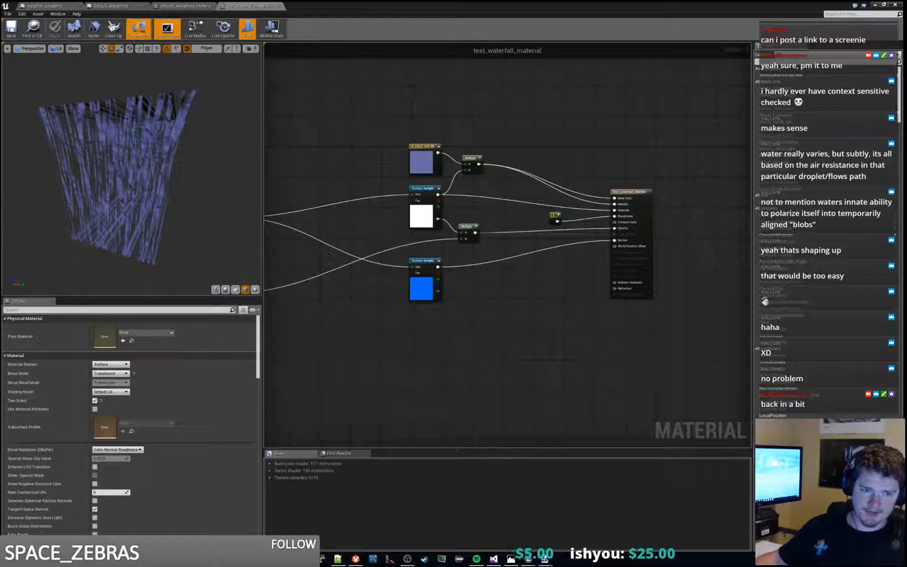
# Step: Bring up the browser's Using Refraction documentation and read from the page's start through the Index of Refraction section
pyautogui.moveTo(1, 102); pyautogui.dragTo(388, 1)
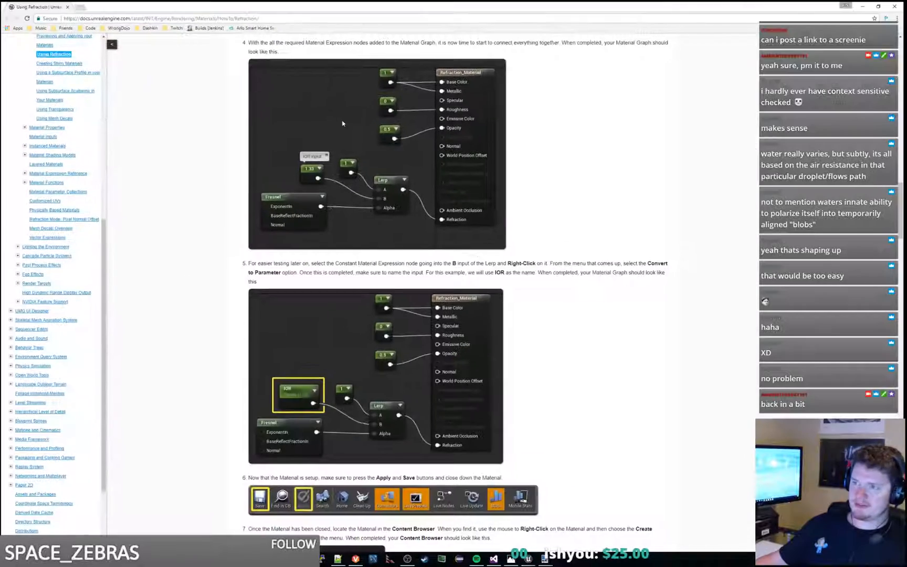
pyautogui.scroll(10, 579, 235)
pyautogui.scroll(15, 579, 235)
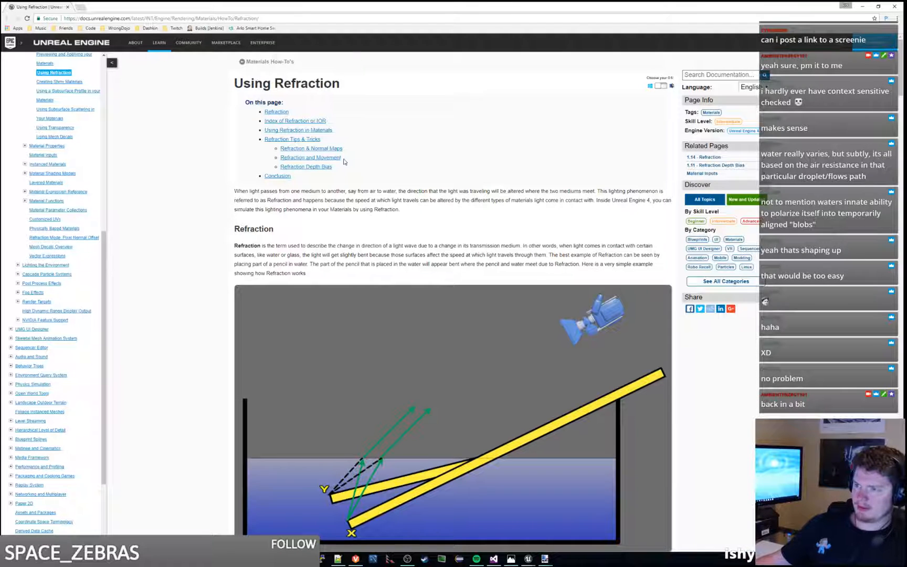
pyautogui.scroll(-2, 345, 162)
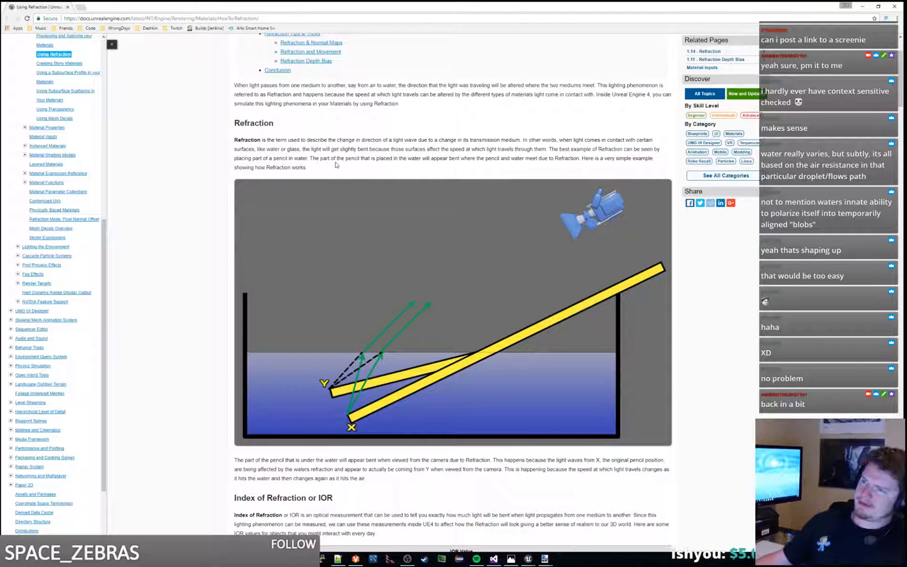
pyautogui.scroll(-7, 336, 165)
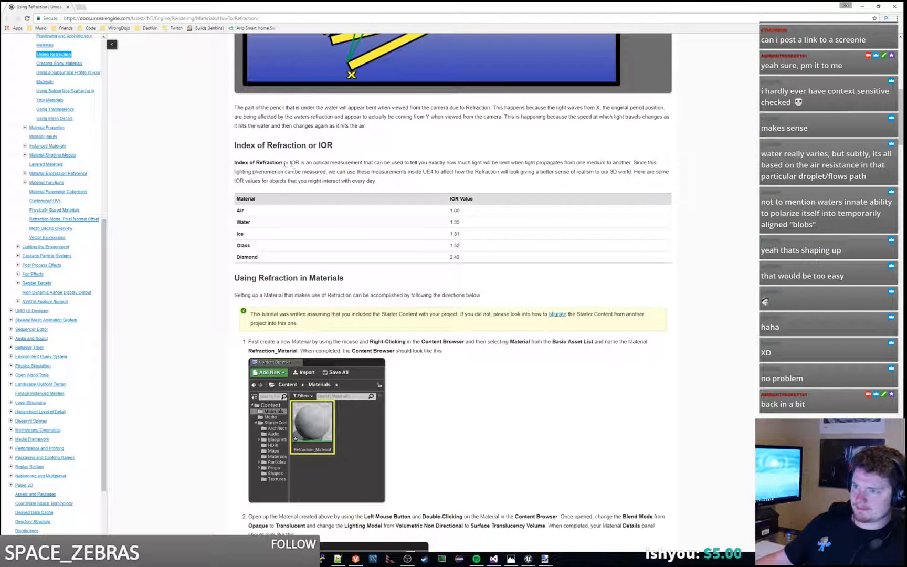
pyautogui.moveTo(285, 165); pyautogui.dragTo(388, 153)
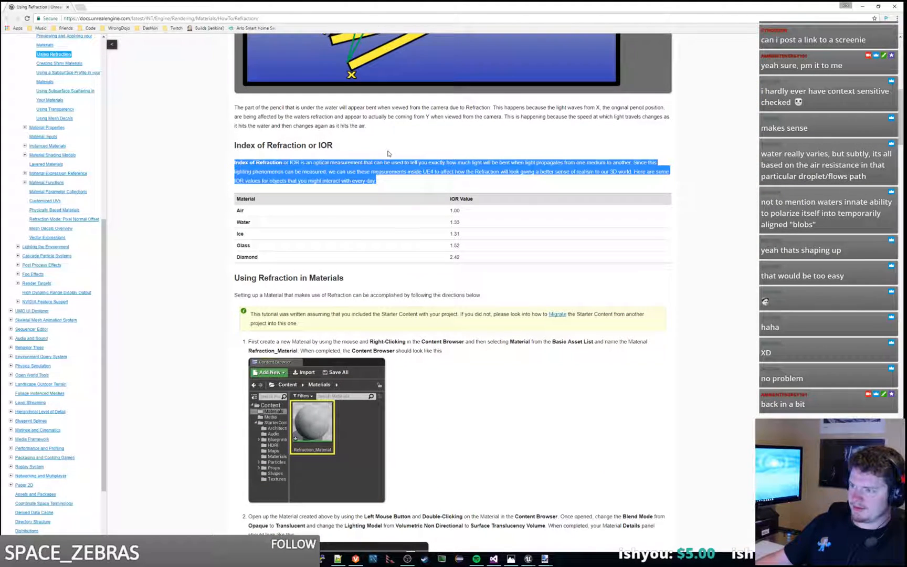
pyautogui.scroll(-2, 388, 153)
pyautogui.click(371, 182)
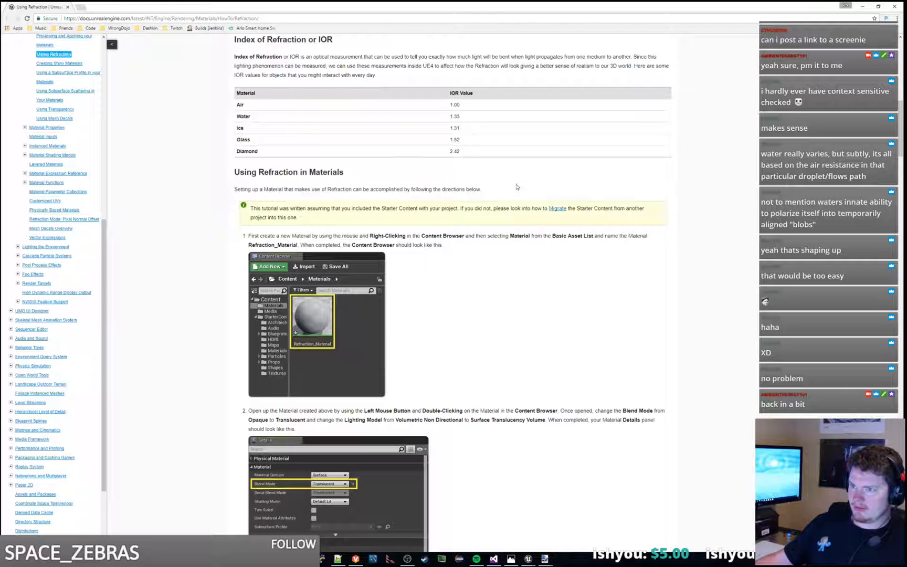
# Step: Read the Using Refraction in Materials section through the instruction on blend mode and lighting model
pyautogui.tripleClick(505, 185)
pyautogui.click(502, 192)
pyautogui.moveTo(481, 222); pyautogui.dragTo(475, 244)
pyautogui.click(471, 248)
pyautogui.scroll(-2, 461, 254)
pyautogui.scroll(-1, 461, 254)
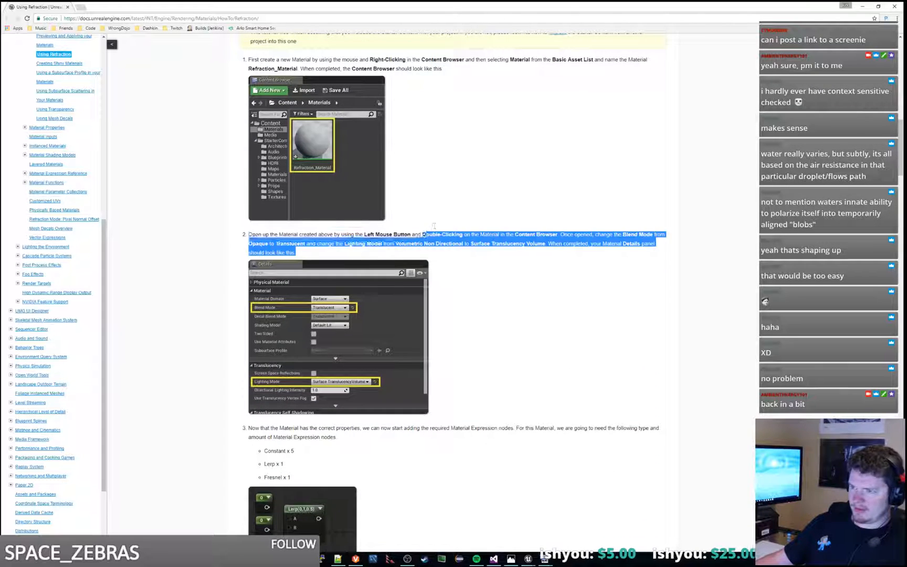
pyautogui.tripleClick(409, 250)
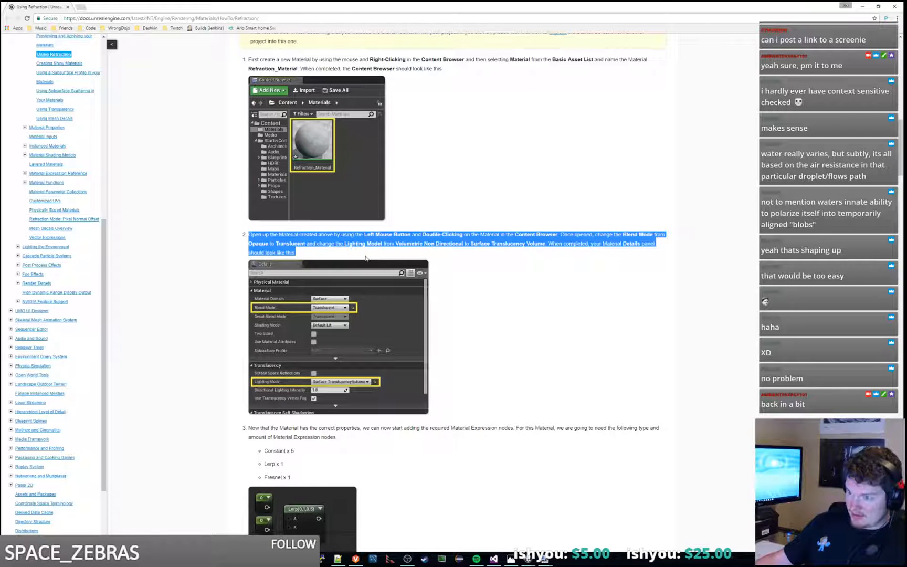
pyautogui.click(342, 254)
pyautogui.moveTo(339, 251); pyautogui.dragTo(439, 223)
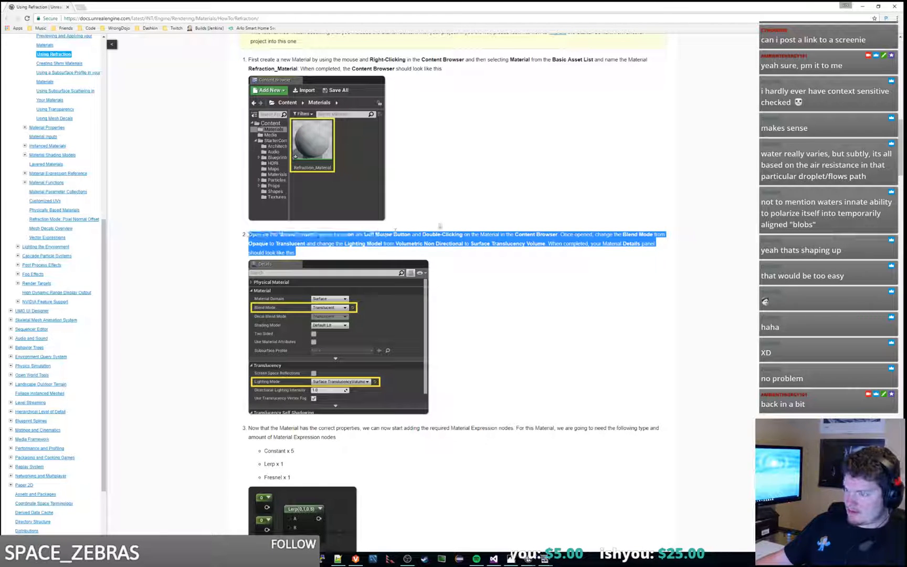
# Step: Check the waterfall material's graph and settings, then reread the documentation's Surface Translucency Volume lighting instruction and the required nodes
pyautogui.moveTo(477, 5); pyautogui.dragTo(906, 116)
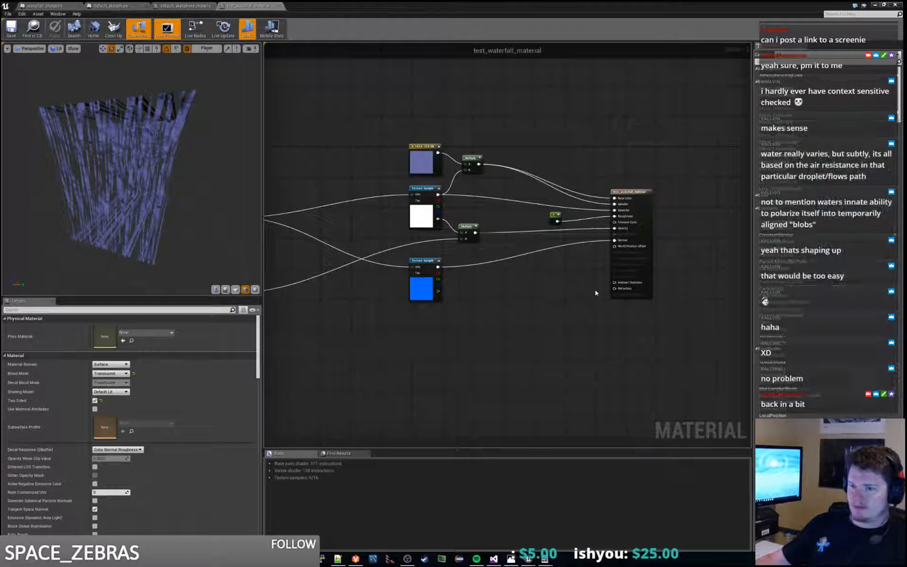
pyautogui.moveTo(906, 79); pyautogui.dragTo(483, 2)
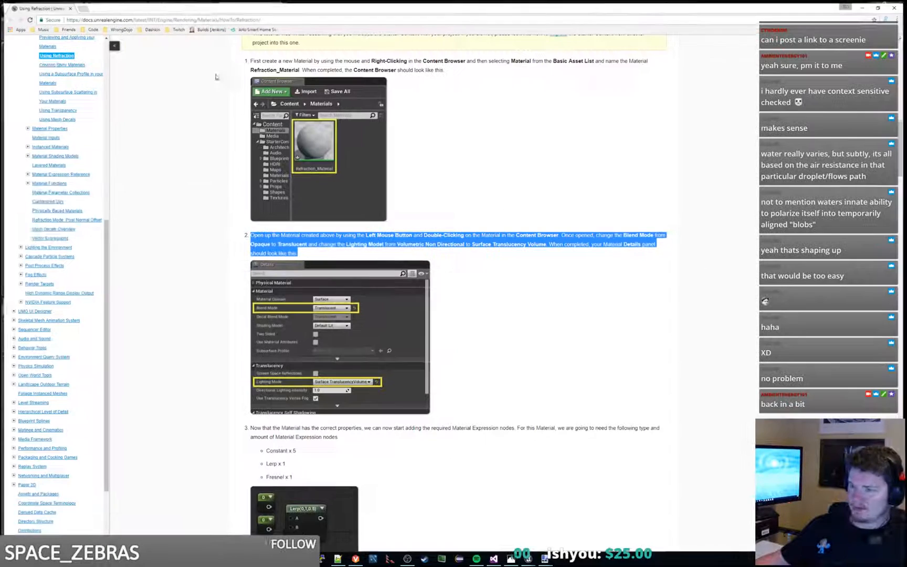
pyautogui.click(347, 251)
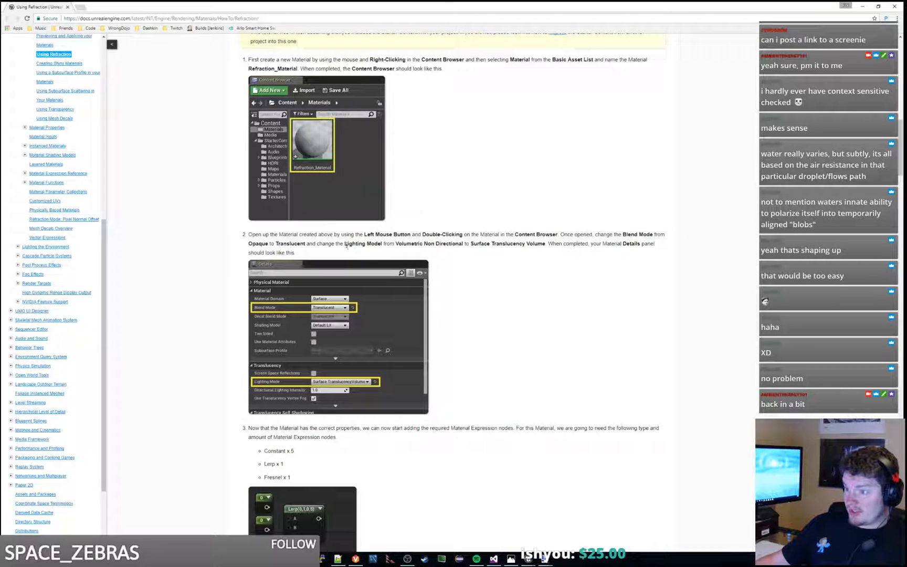
pyautogui.moveTo(346, 246); pyautogui.dragTo(421, 245)
pyautogui.click(425, 245)
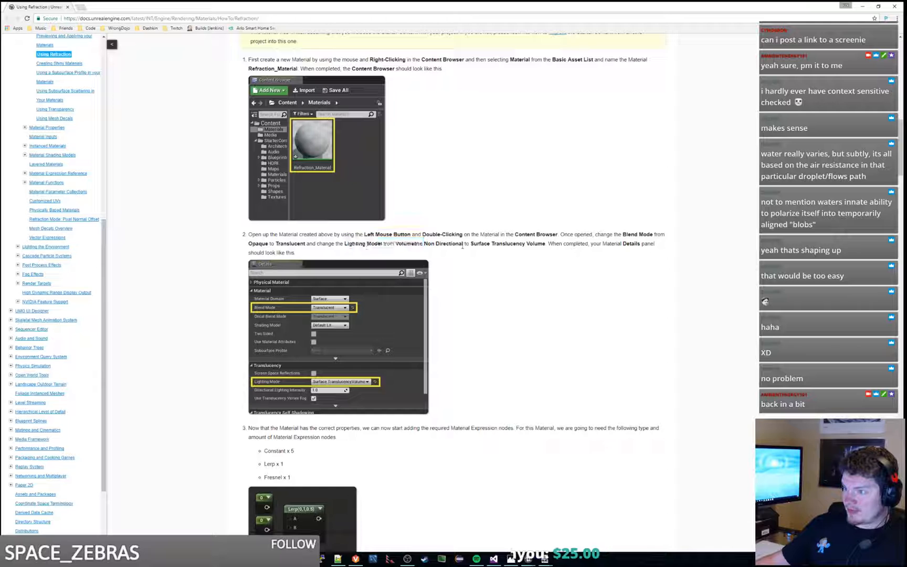
pyautogui.moveTo(470, 244); pyautogui.dragTo(544, 244)
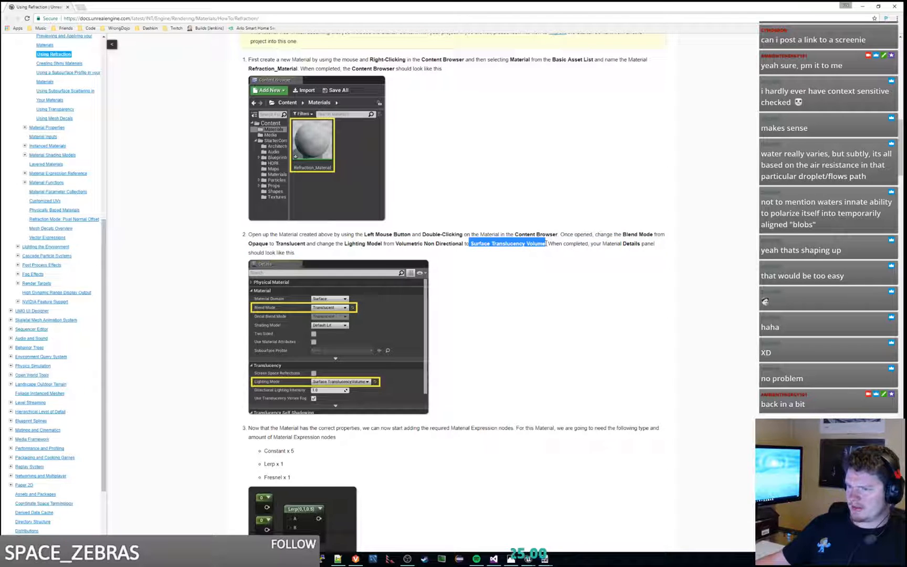
pyautogui.scroll(-2, 547, 244)
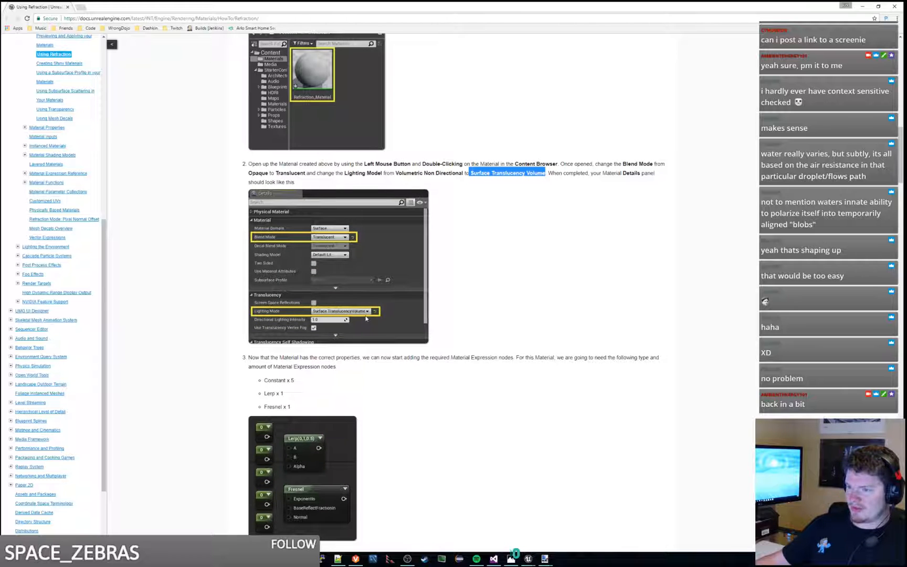
# Step: Return to the waterfall material editor and check the Translucency lighting mode options, keeping Surface ForwardShading
pyautogui.moveTo(415, 5); pyautogui.dragTo(0, 173)
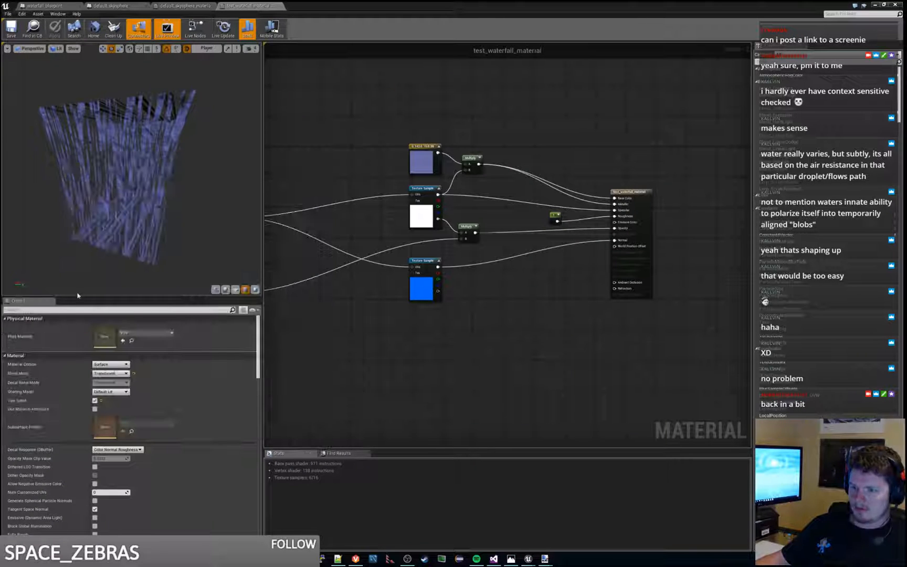
pyautogui.scroll(-1, 176, 446)
pyautogui.scroll(-5, 219, 372)
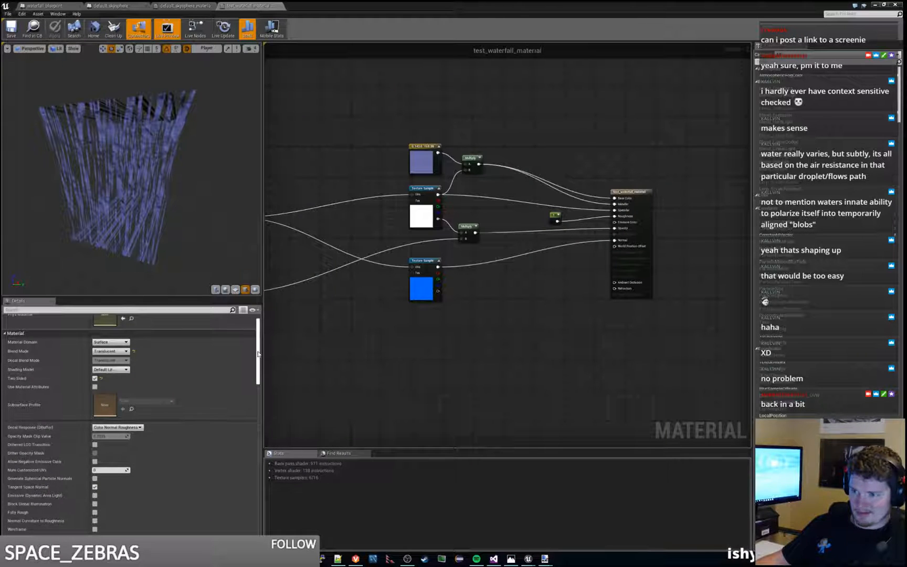
pyautogui.scroll(-1, 259, 385)
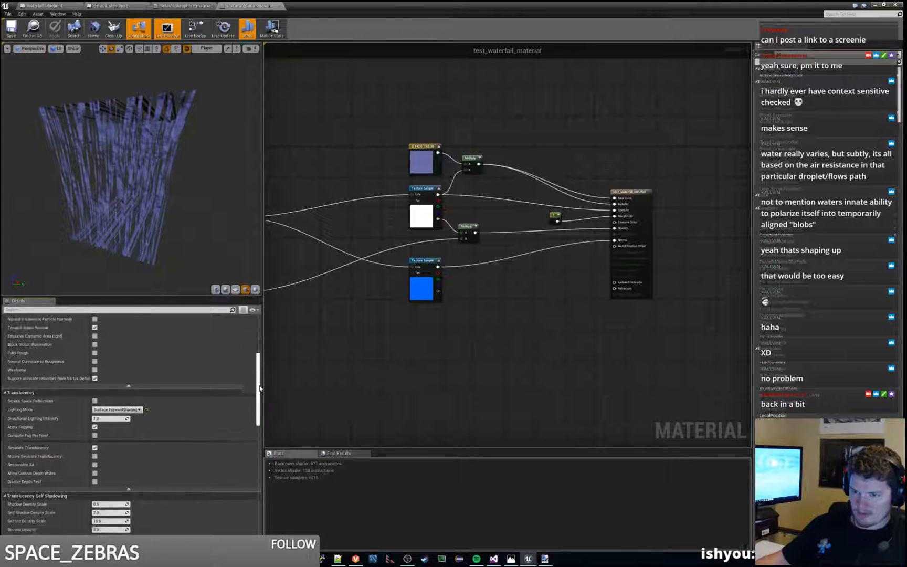
pyautogui.click(136, 409)
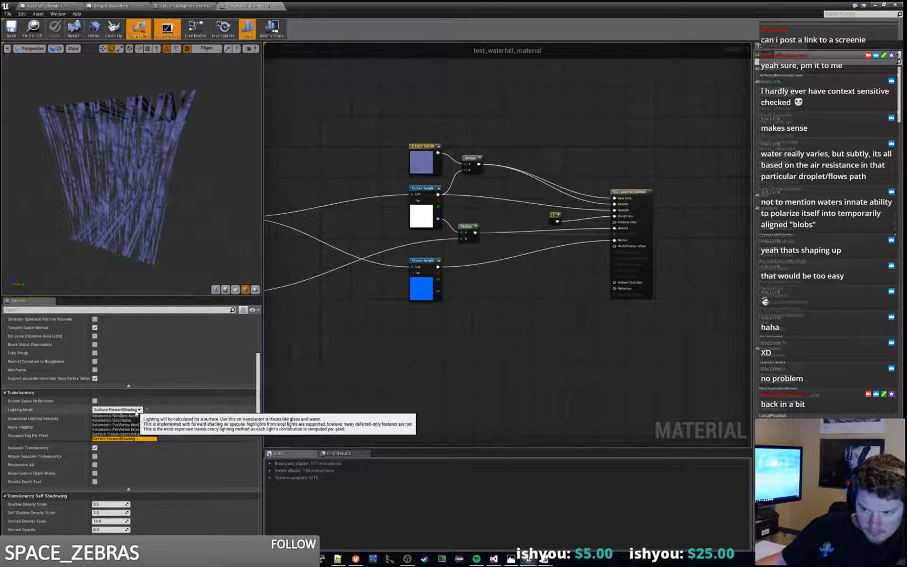
pyautogui.click(137, 439)
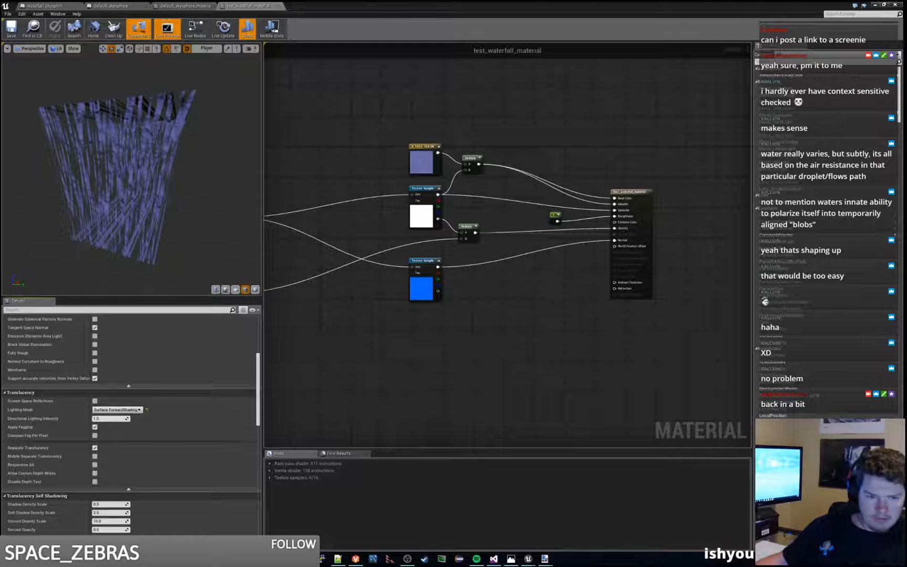
# Step: Inspect the waterfall material's output node and its incoming connections, focusing on the unconnected Refraction input
pyautogui.scroll(2, 665, 311)
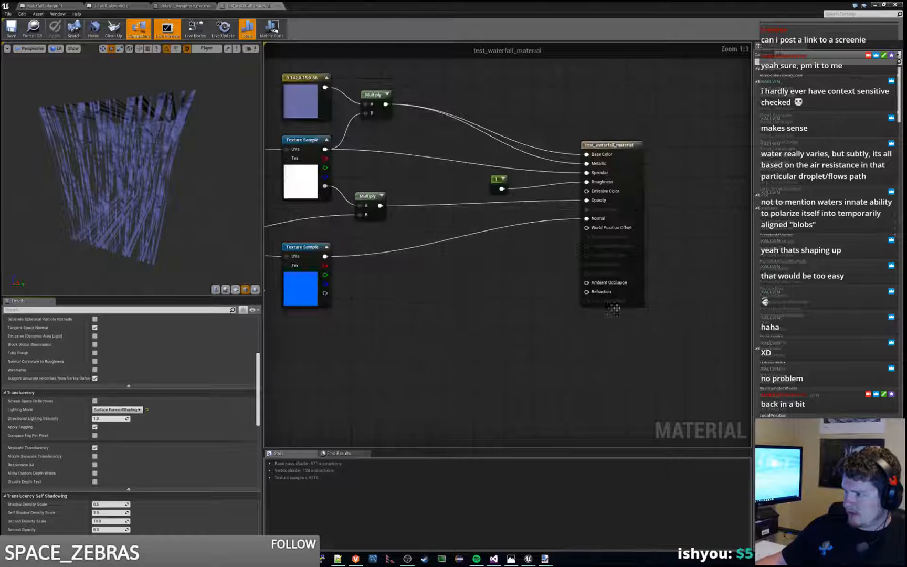
pyautogui.rightClick(500, 312)
pyautogui.click(531, 267)
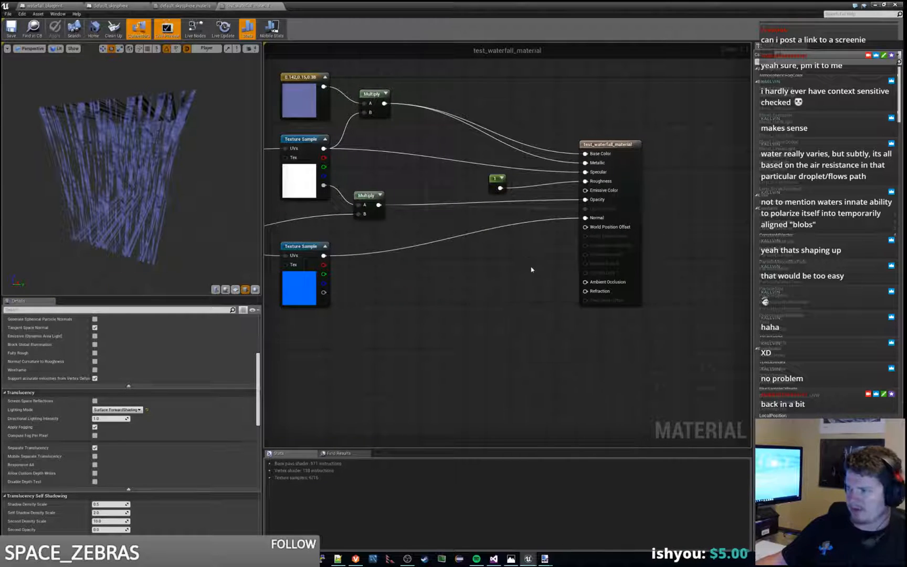
pyautogui.moveTo(580, 280); pyautogui.dragTo(484, 274, button='right')
pyautogui.scroll(1, 484, 286)
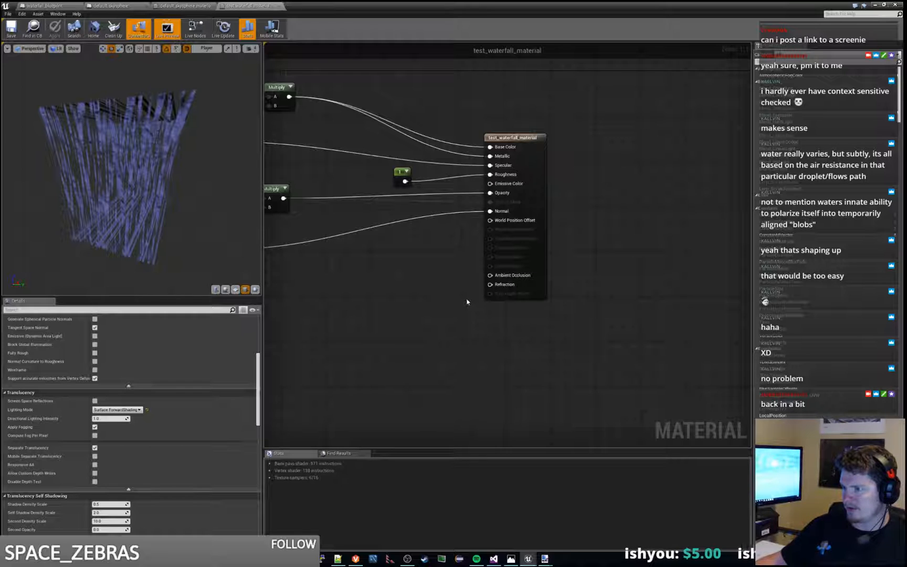
pyautogui.moveTo(419, 288); pyautogui.dragTo(510, 290, button='right')
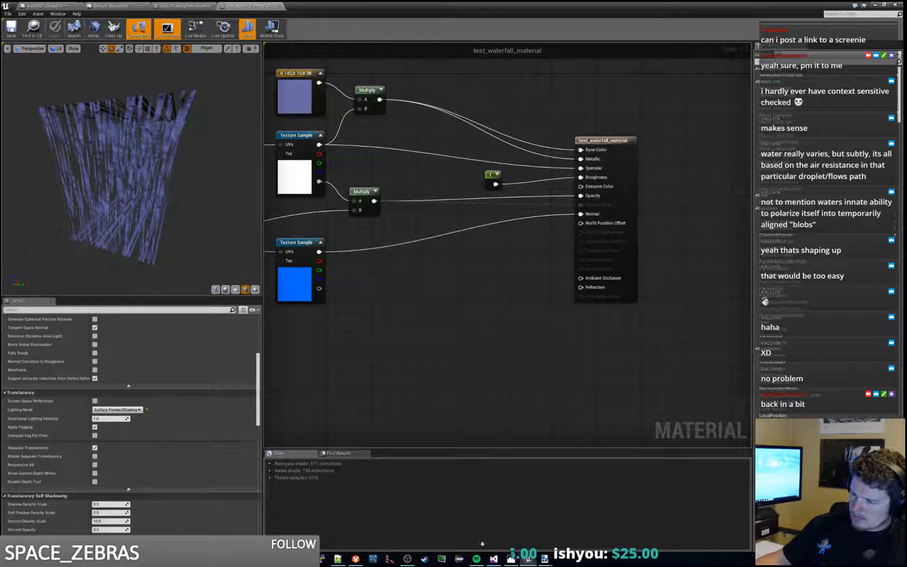
# Step: View the cave waterfall reference image, then return to the refraction documentation and read the list of required Material Expression nodes
pyautogui.click(504, 559)
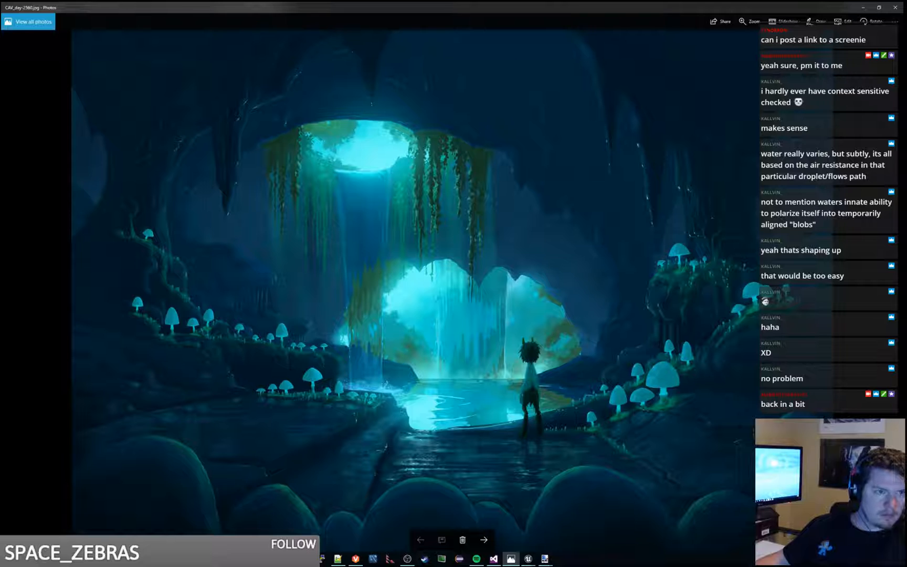
pyautogui.moveTo(0, 158); pyautogui.dragTo(419, 0)
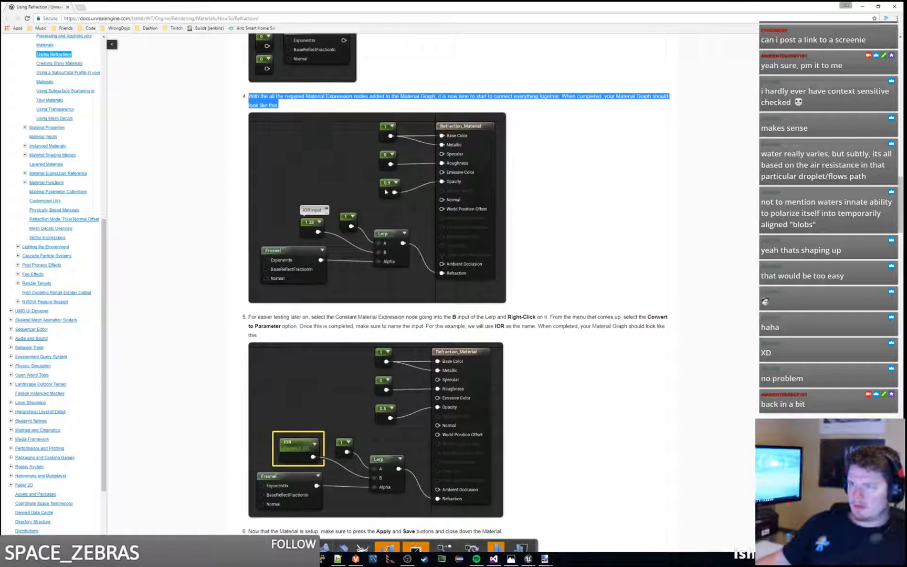
pyautogui.scroll(3, 424, 185)
pyautogui.click(424, 186)
pyautogui.scroll(1, 430, 189)
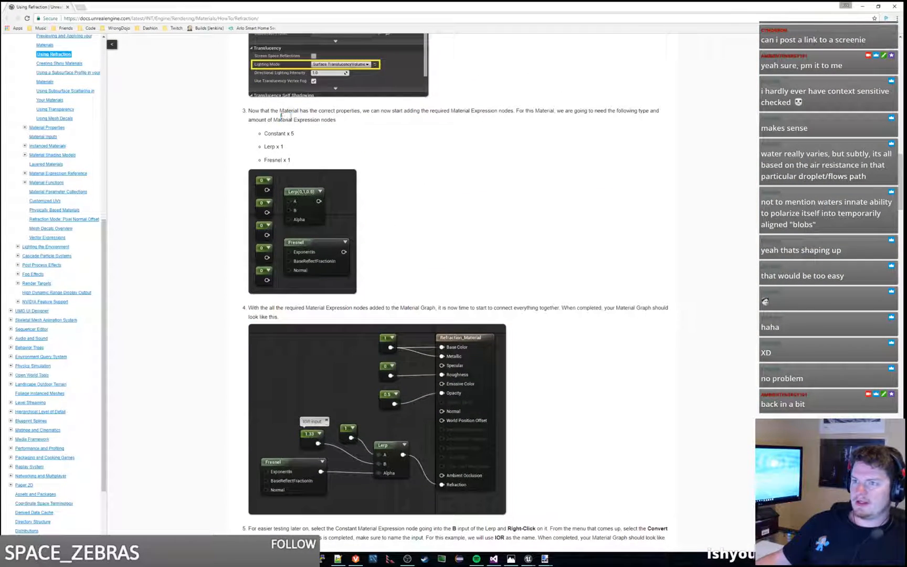
pyautogui.moveTo(281, 120); pyautogui.dragTo(361, 111)
pyautogui.click(371, 122)
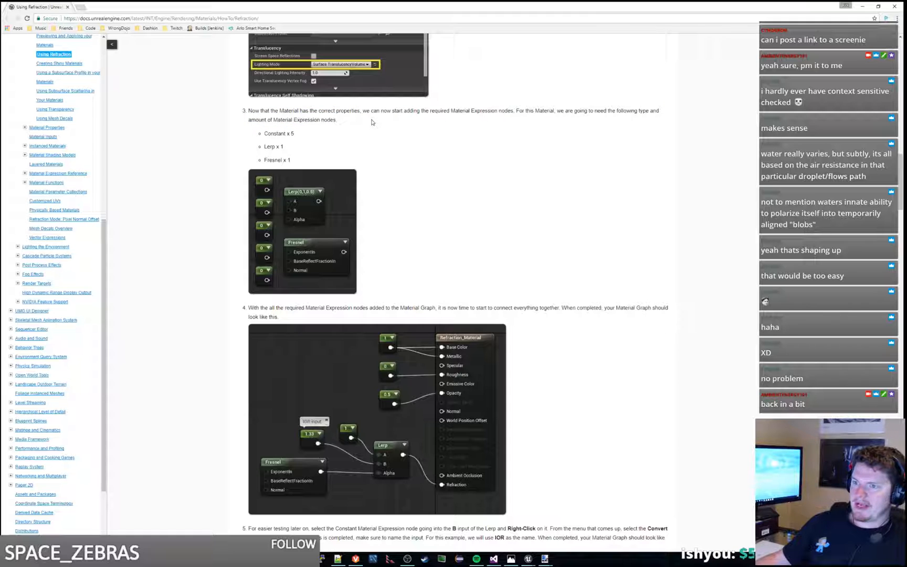
pyautogui.moveTo(273, 120); pyautogui.dragTo(357, 121)
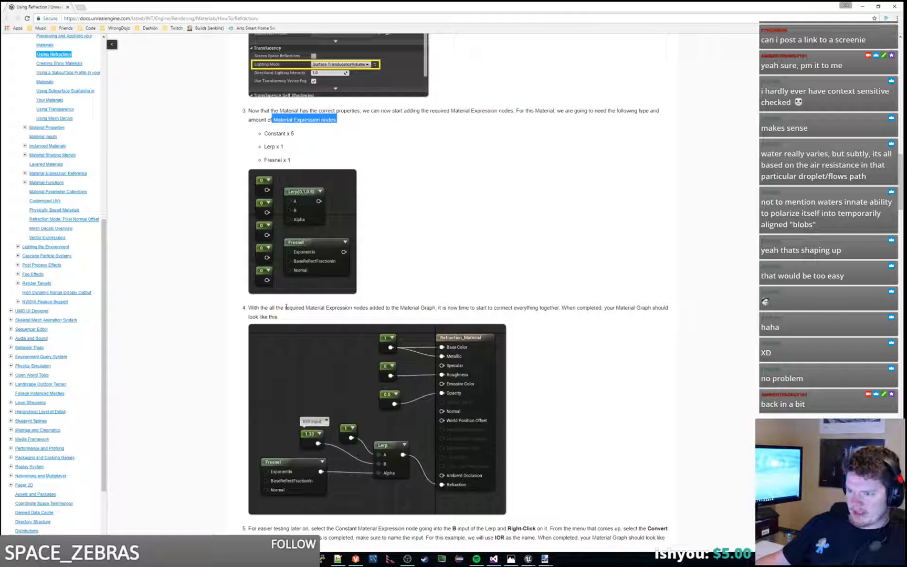
# Step: Read documentation steps 4 and 5 on wiring the Lerp and Fresnel nodes into Refraction and converting the constant to an IOR parameter
pyautogui.scroll(-2, 295, 480)
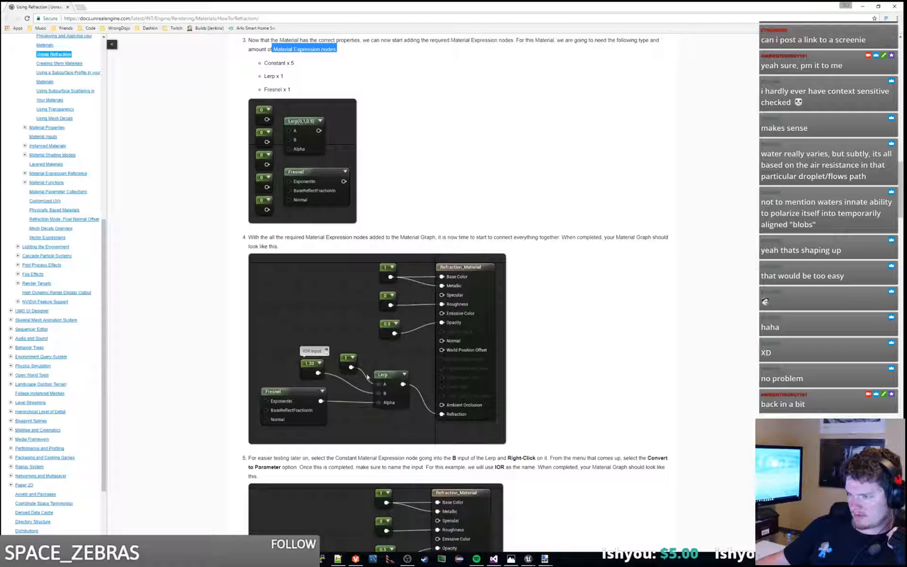
pyautogui.scroll(-2, 368, 376)
pyautogui.moveTo(366, 387); pyautogui.dragTo(383, 404)
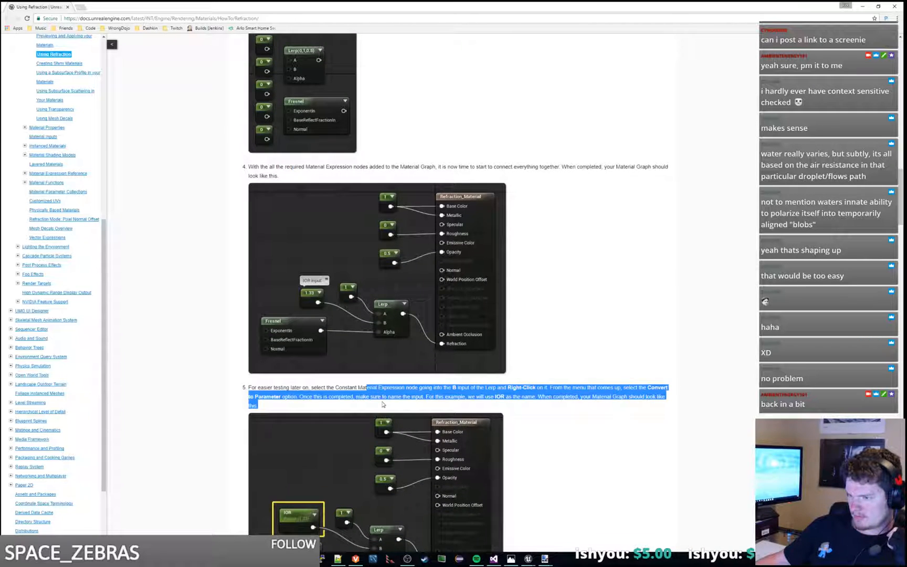
pyautogui.click(383, 405)
pyautogui.moveTo(296, 168); pyautogui.dragTo(321, 175)
# Step: Reread the underwater pencil explanation and the Index of Refraction section with its table of IOR values
pyautogui.scroll(5, 541, 257)
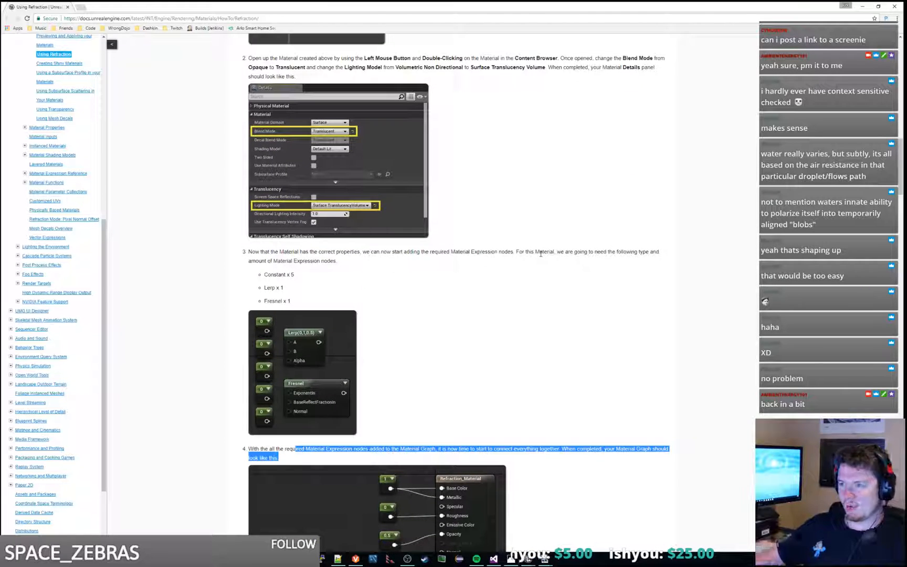
pyautogui.scroll(8, 543, 241)
pyautogui.scroll(4, 546, 239)
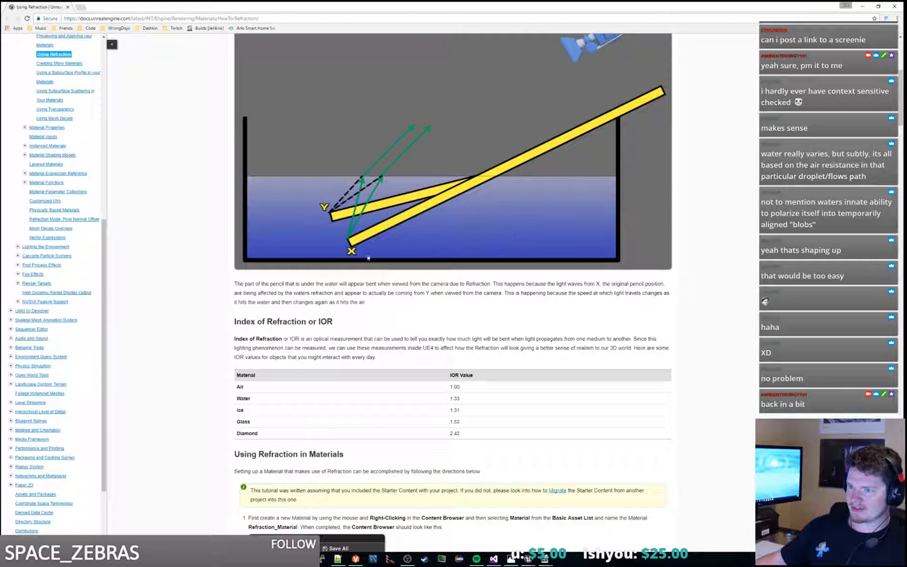
pyautogui.moveTo(461, 283); pyautogui.dragTo(492, 297)
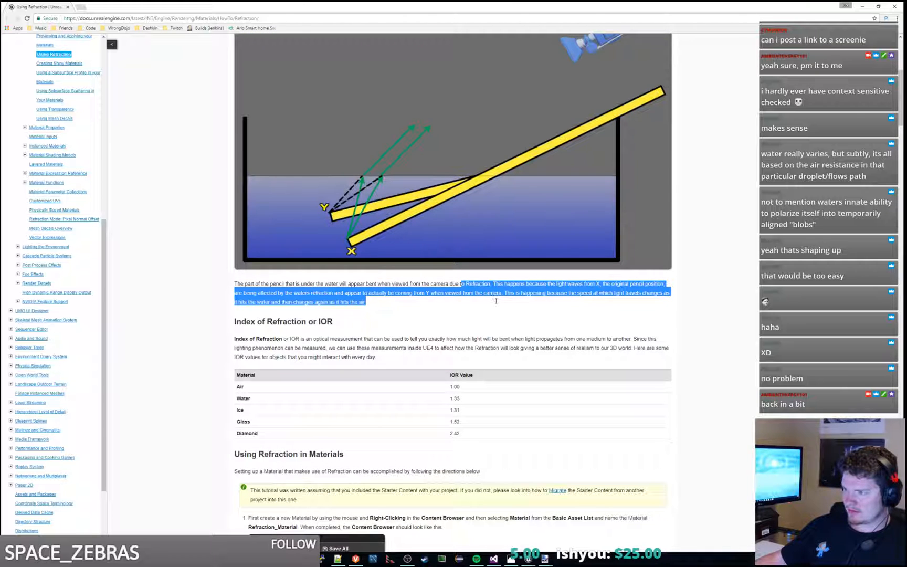
pyautogui.moveTo(402, 357); pyautogui.dragTo(409, 327)
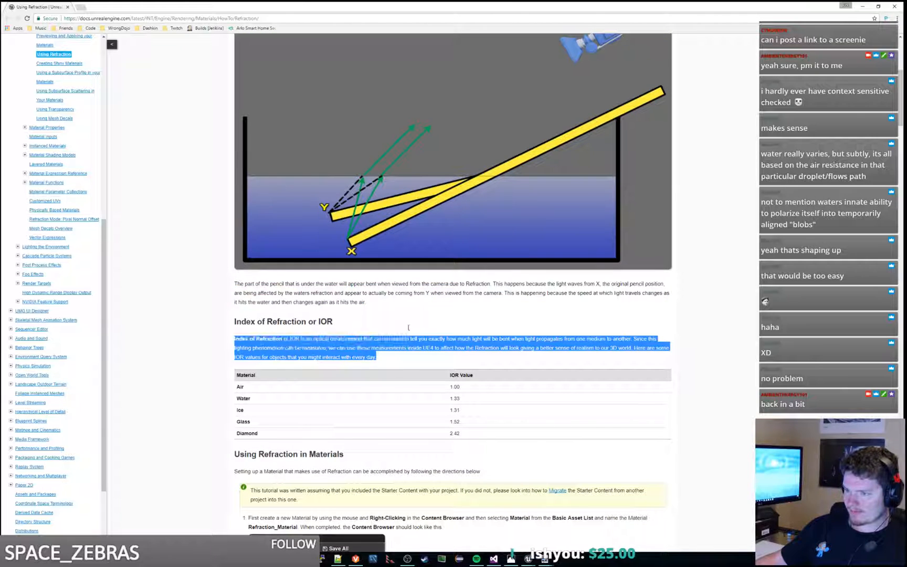
pyautogui.scroll(-3, 408, 327)
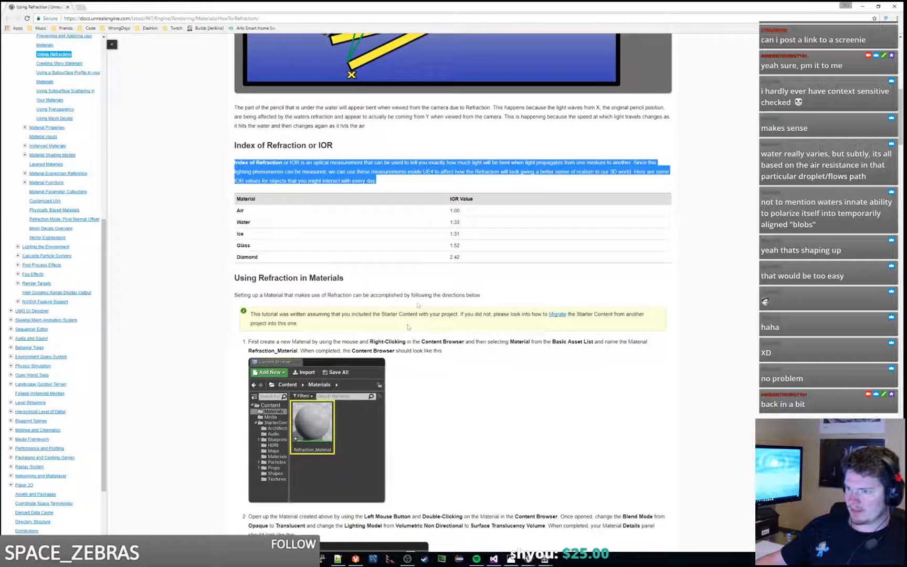
pyautogui.scroll(3, 408, 327)
pyautogui.scroll(-3, 408, 327)
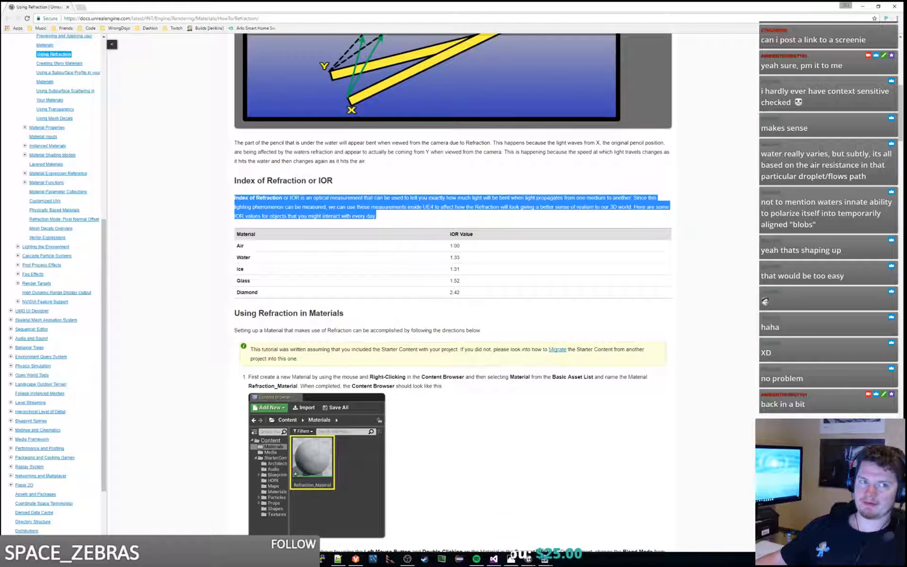
# Step: Go through the remaining Using Refraction in Materials instructions, from the material setup to the material instance and example shapes
pyautogui.scroll(-3, 513, 379)
pyautogui.click(537, 332)
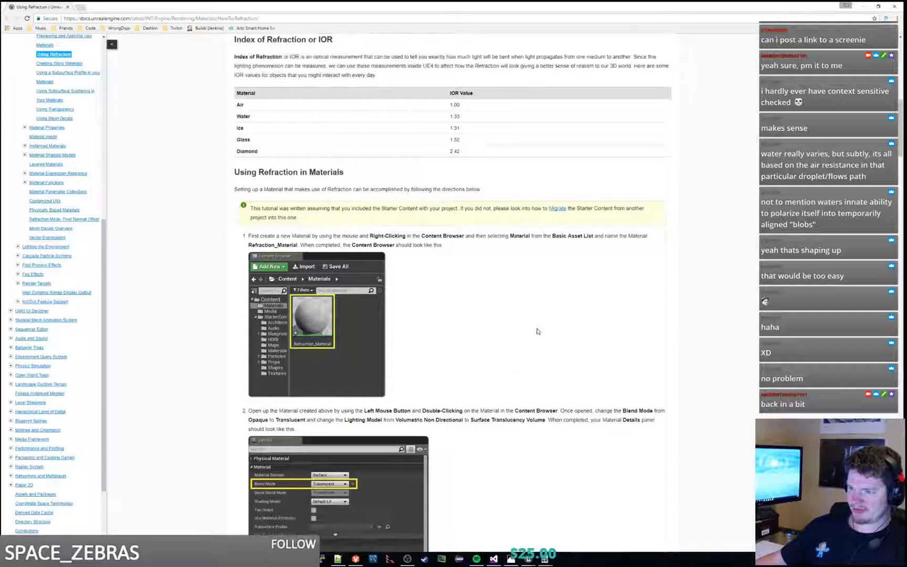
pyautogui.scroll(-15, 537, 331)
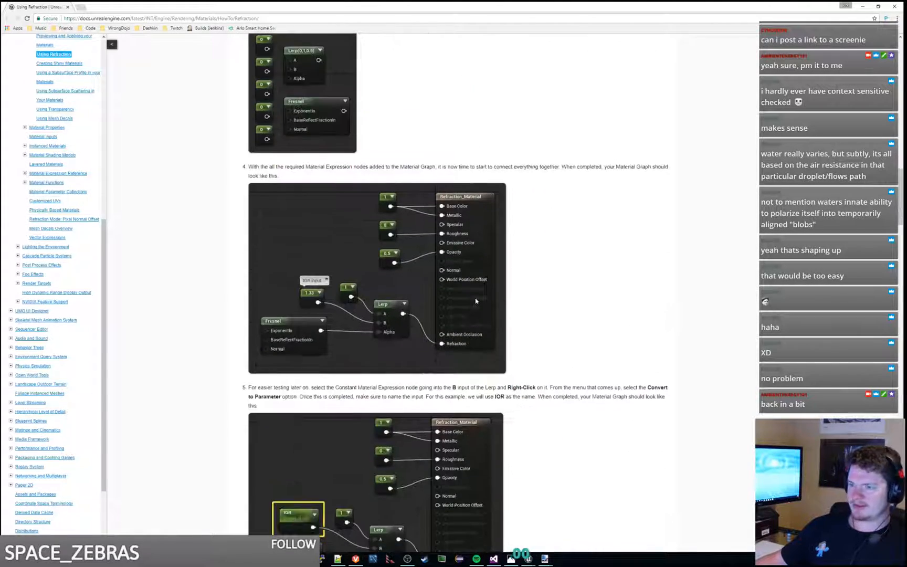
pyautogui.scroll(-8, 572, 318)
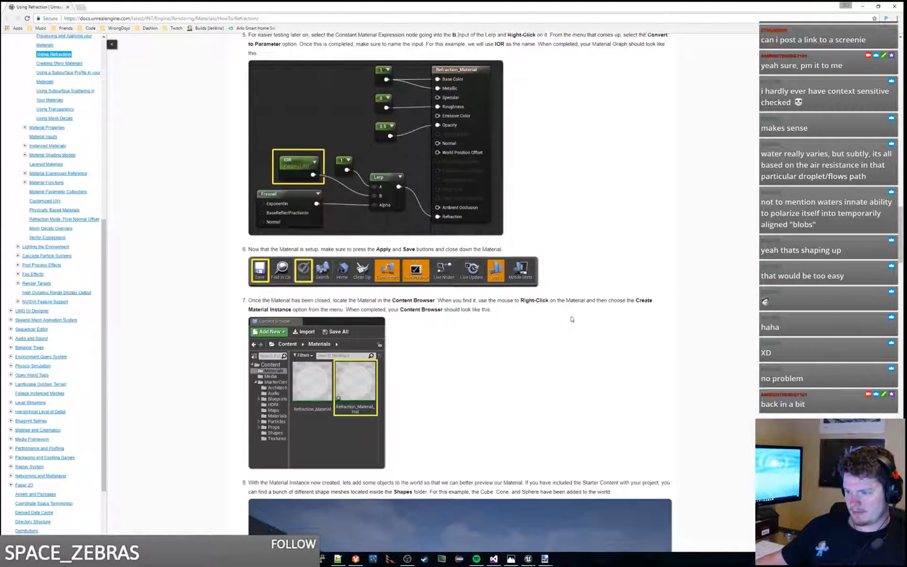
pyautogui.scroll(-12, 572, 318)
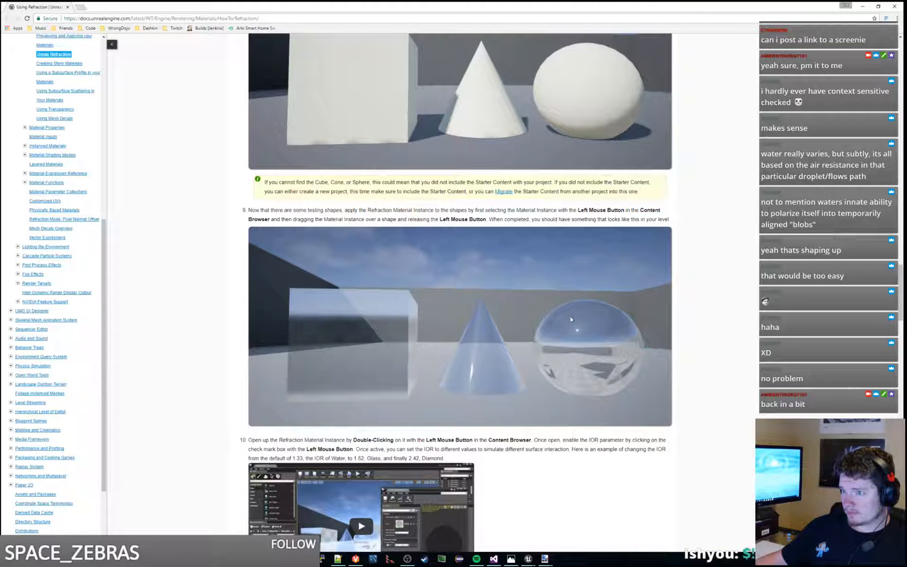
pyautogui.scroll(-8, 571, 319)
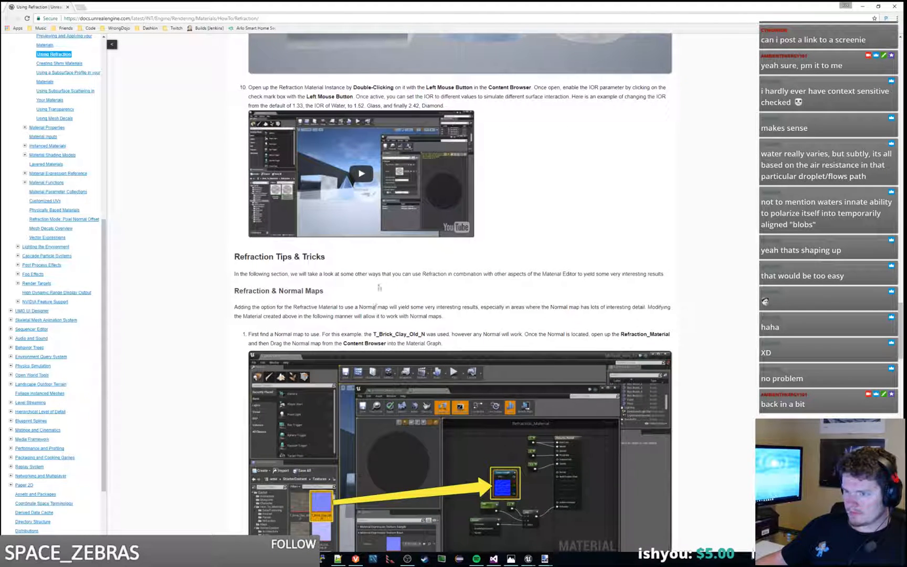
# Step: Read the Refraction & Normal Maps section, including the normal map setup and the example spheres
pyautogui.moveTo(406, 268); pyautogui.dragTo(453, 295)
pyautogui.click(425, 286)
pyautogui.click(457, 320)
pyautogui.scroll(-3, 454, 299)
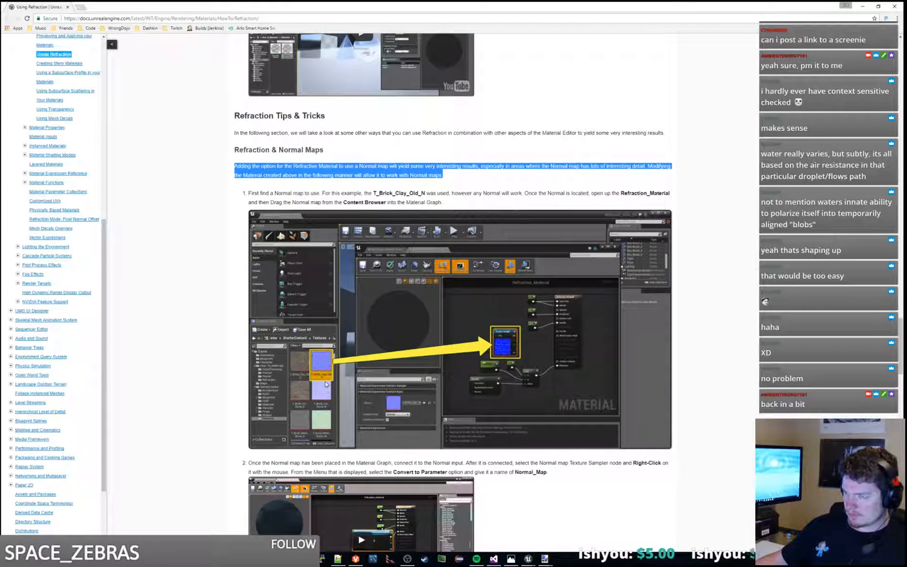
pyautogui.scroll(-4, 533, 385)
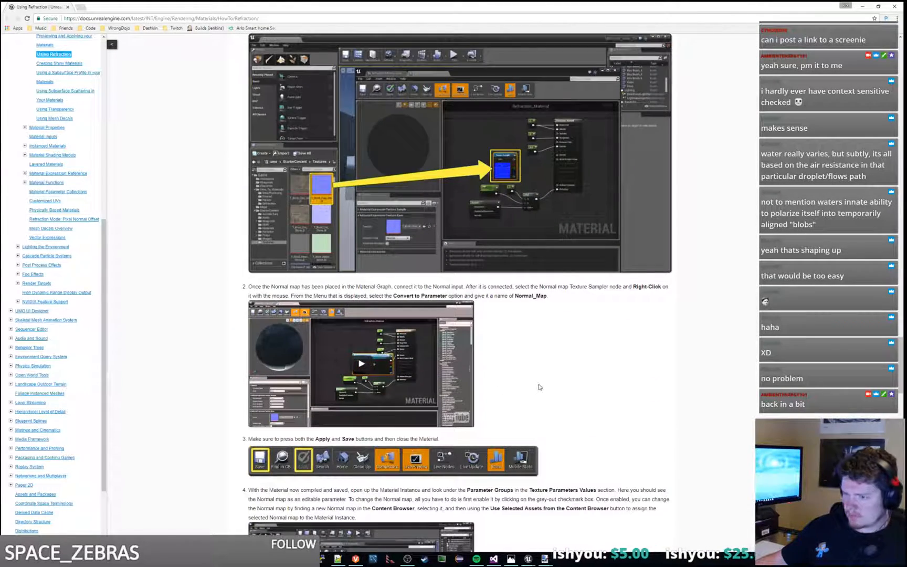
pyautogui.scroll(-4, 607, 376)
pyautogui.scroll(-3, 608, 375)
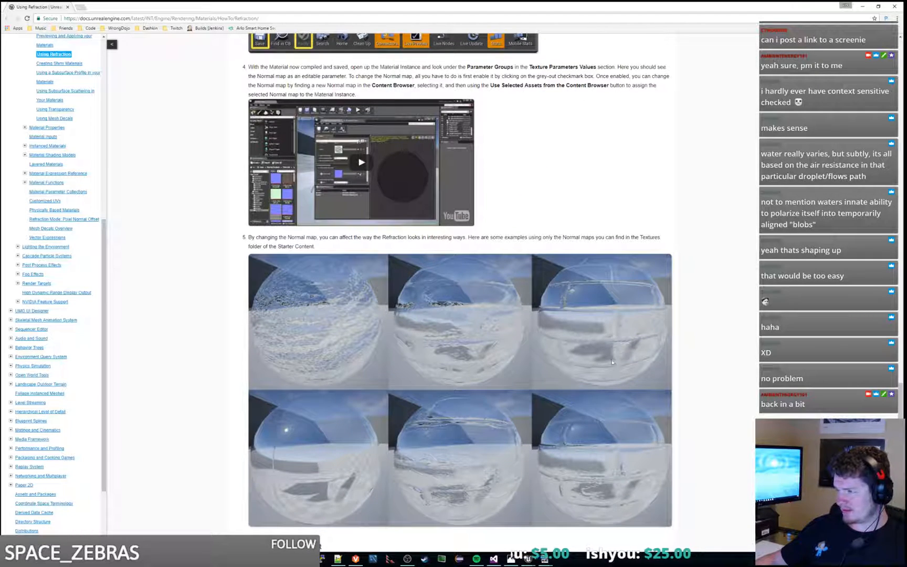
pyautogui.scroll(-2, 616, 295)
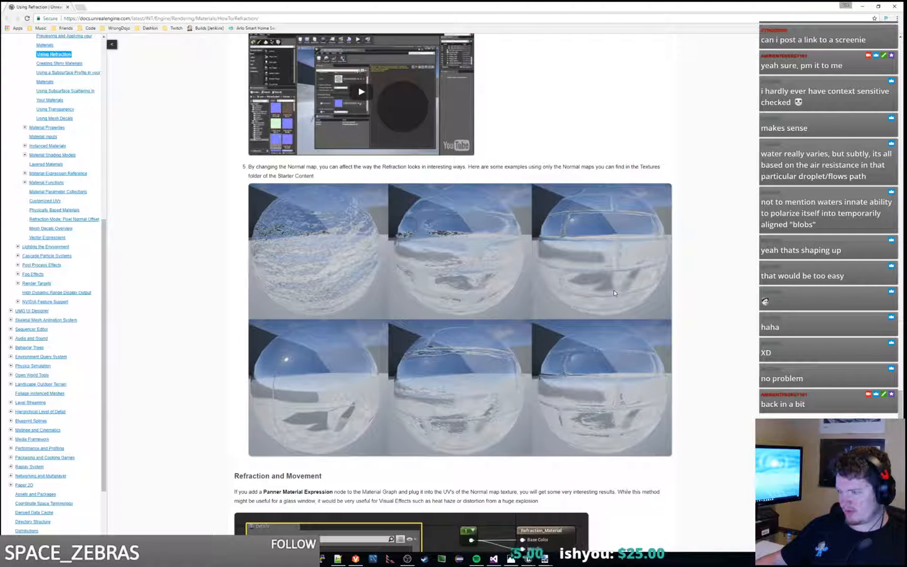
# Step: Examine the Panner node graph under Refraction and Movement and read the Refraction Depth Bias introduction
pyautogui.scroll(-1, 615, 293)
pyautogui.scroll(-1, 614, 292)
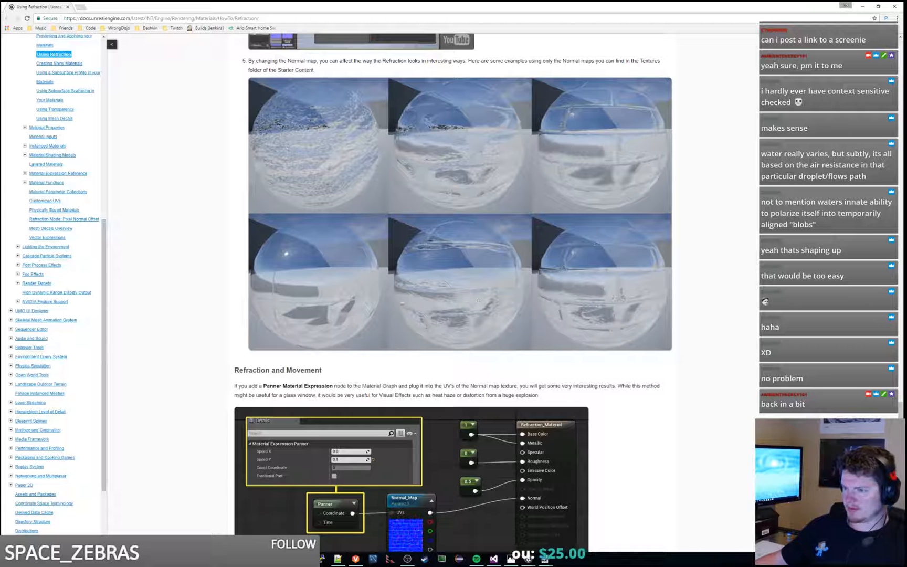
pyautogui.scroll(-2, 582, 299)
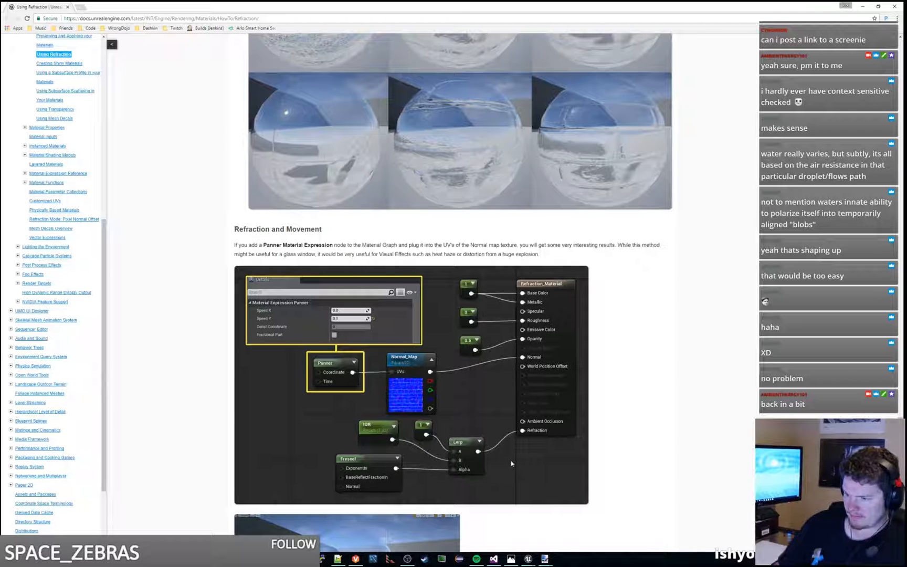
pyautogui.scroll(-10, 512, 463)
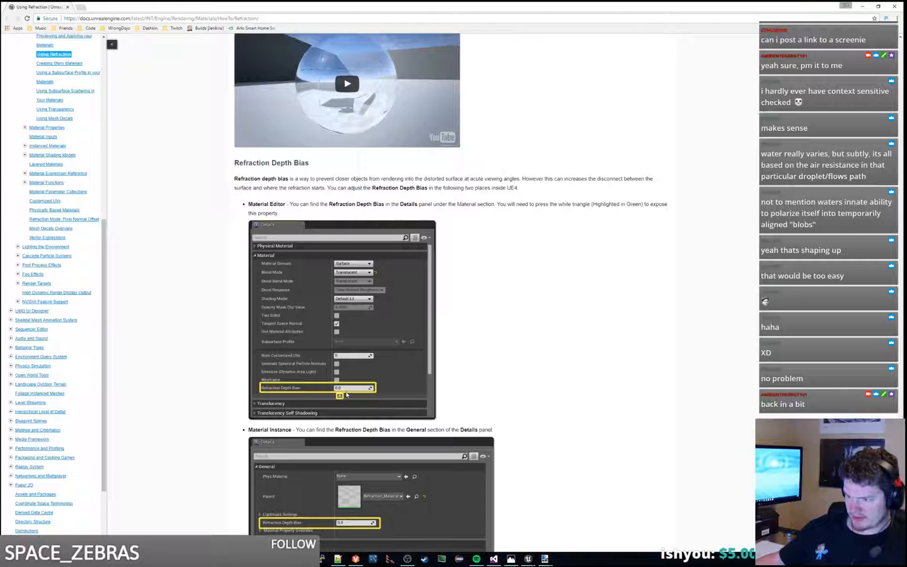
pyautogui.moveTo(310, 178); pyautogui.dragTo(550, 187)
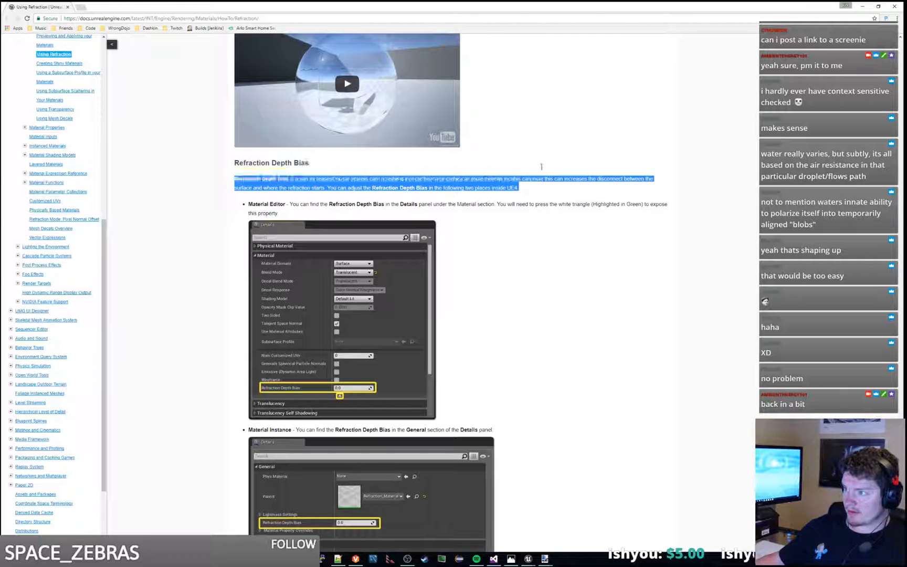
# Step: Read the Refraction Depth Bias settings and the Conclusion, and review the Panner and IOR parameter graphs again
pyautogui.tripleClick(559, 191)
pyautogui.scroll(-3, 541, 233)
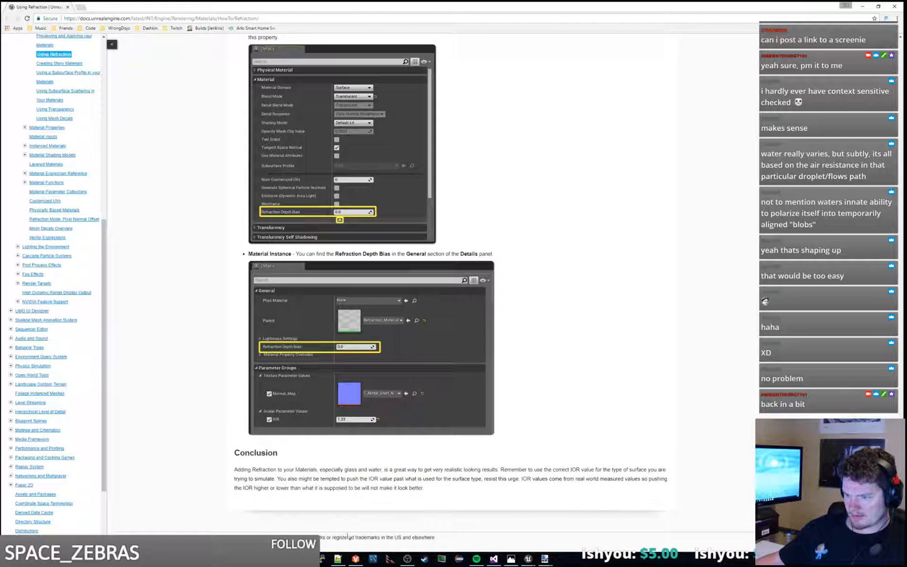
pyautogui.moveTo(406, 464); pyautogui.dragTo(429, 457)
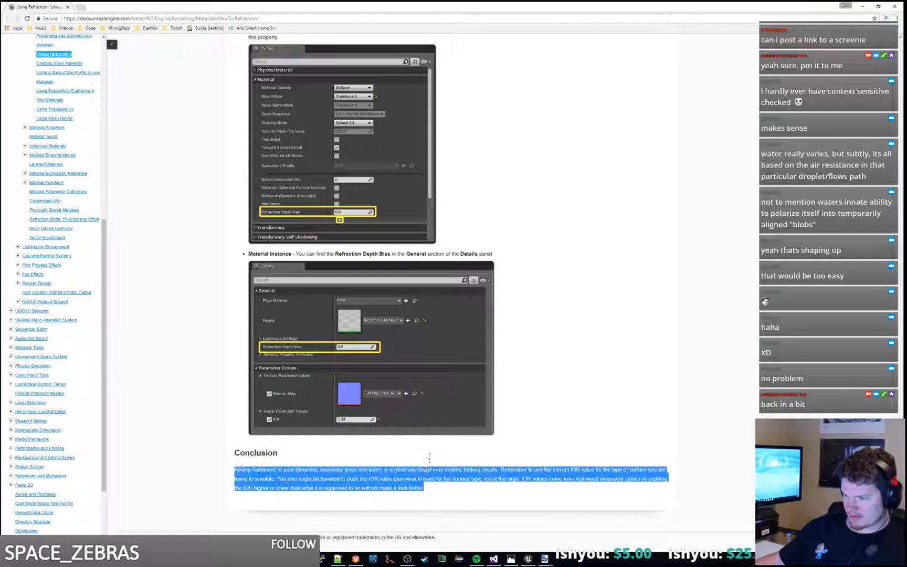
pyautogui.scroll(12, 509, 498)
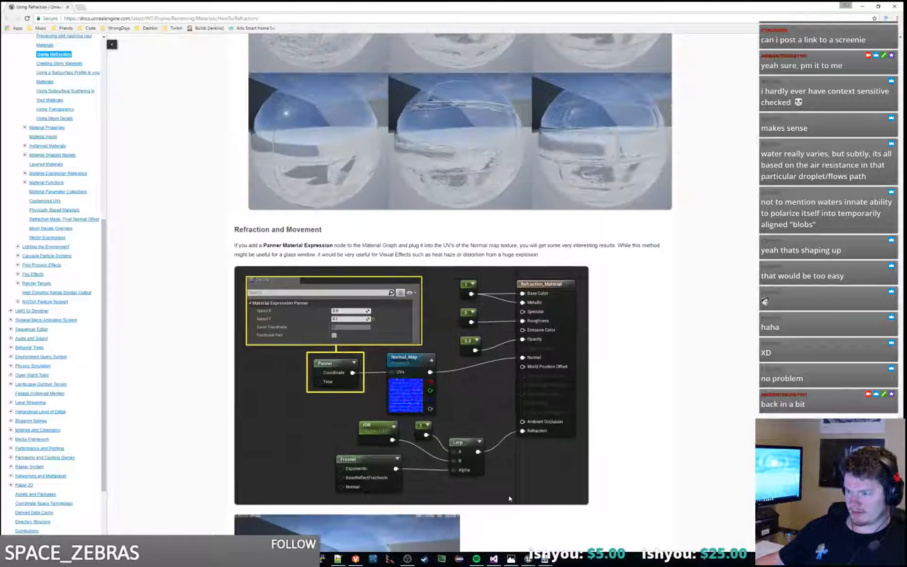
pyautogui.scroll(15, 359, 462)
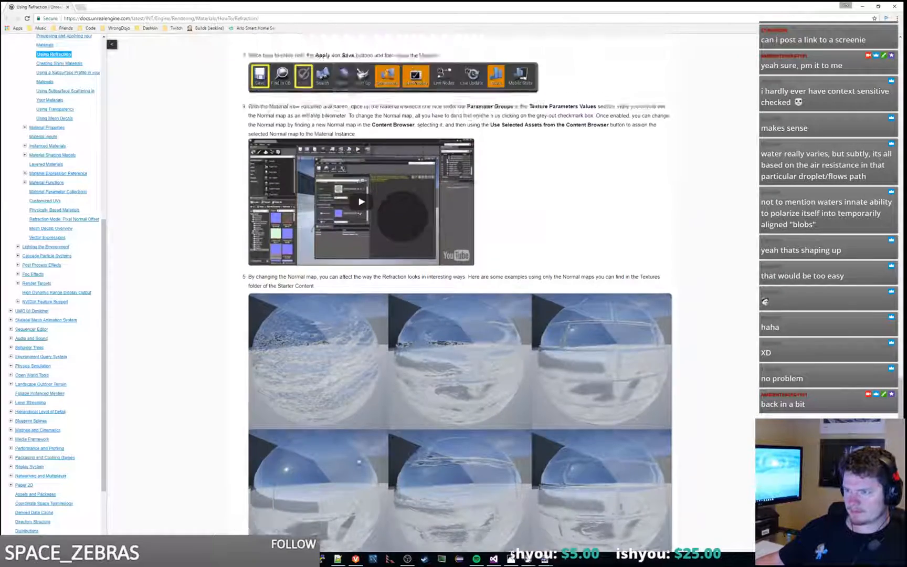
pyautogui.scroll(14, 360, 461)
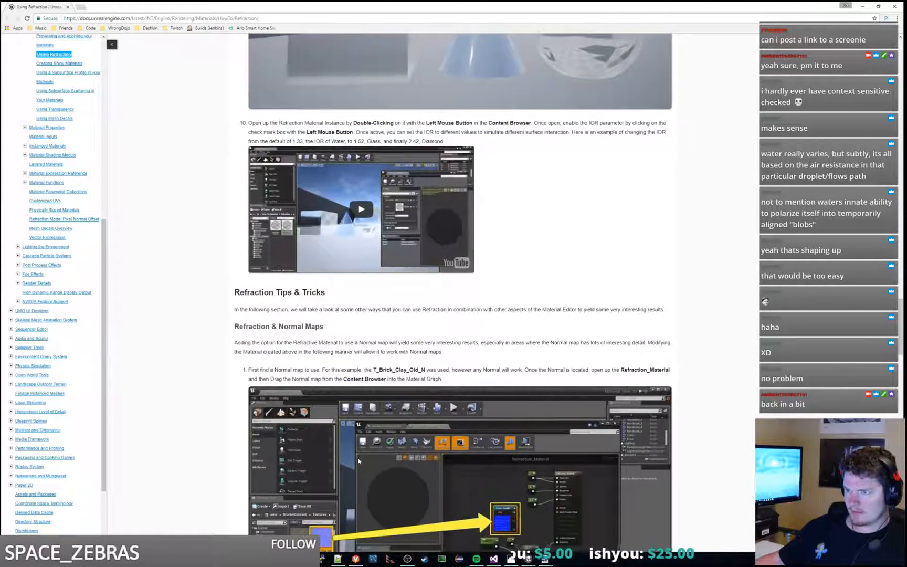
pyautogui.scroll(10, 358, 461)
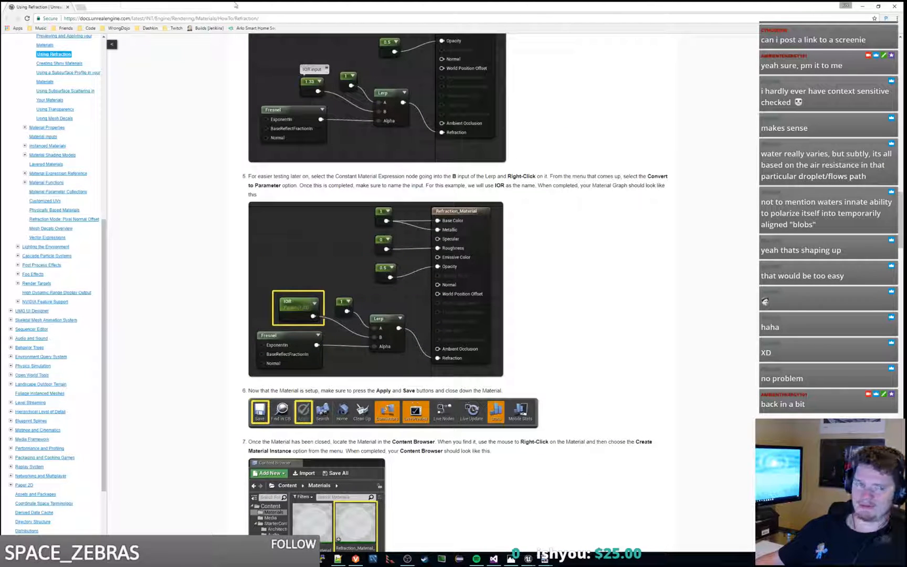
# Step: Switch to the Using Fresnel in your Materials page and read its introduction and the Fresnel section's explanation of viewing angle and falloff
pyautogui.moveTo(52, 5); pyautogui.dragTo(0, 36)
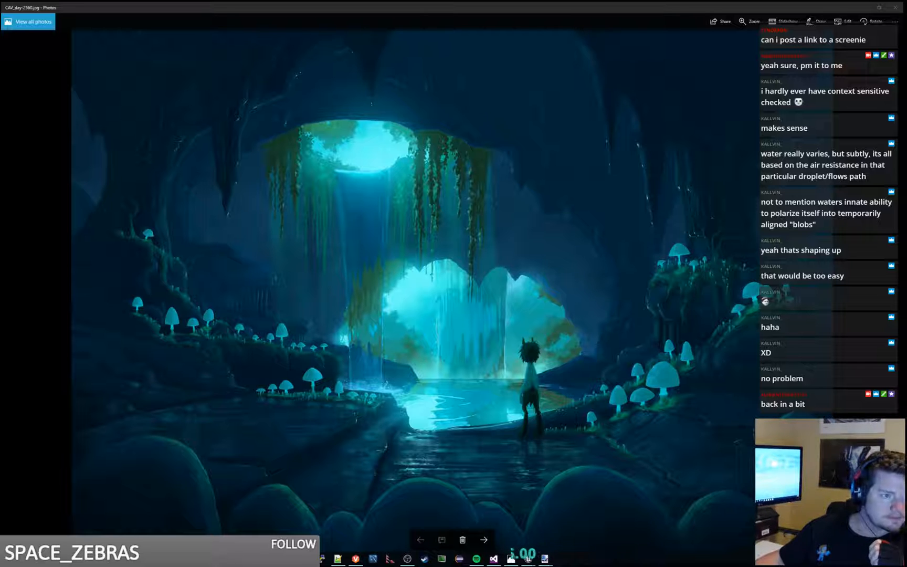
pyautogui.moveTo(0, 100); pyautogui.dragTo(225, 1)
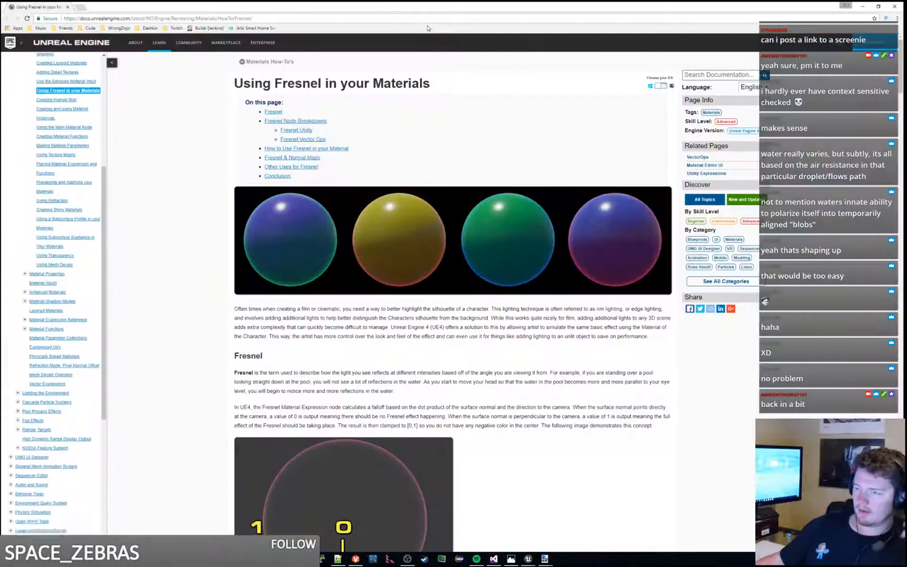
pyautogui.scroll(-2, 208, 295)
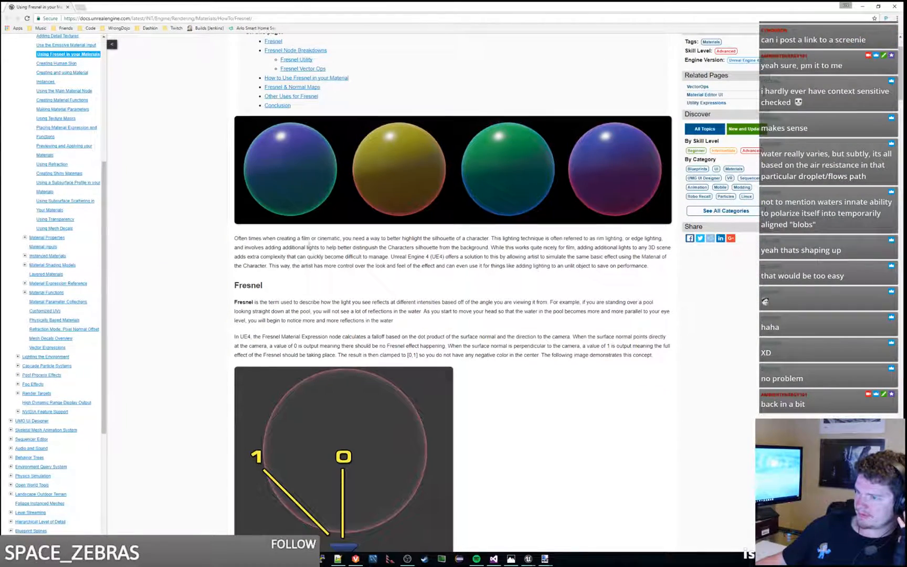
pyautogui.moveTo(319, 239); pyautogui.dragTo(427, 251)
pyautogui.click(420, 266)
pyautogui.scroll(-2, 413, 256)
pyautogui.click(398, 221)
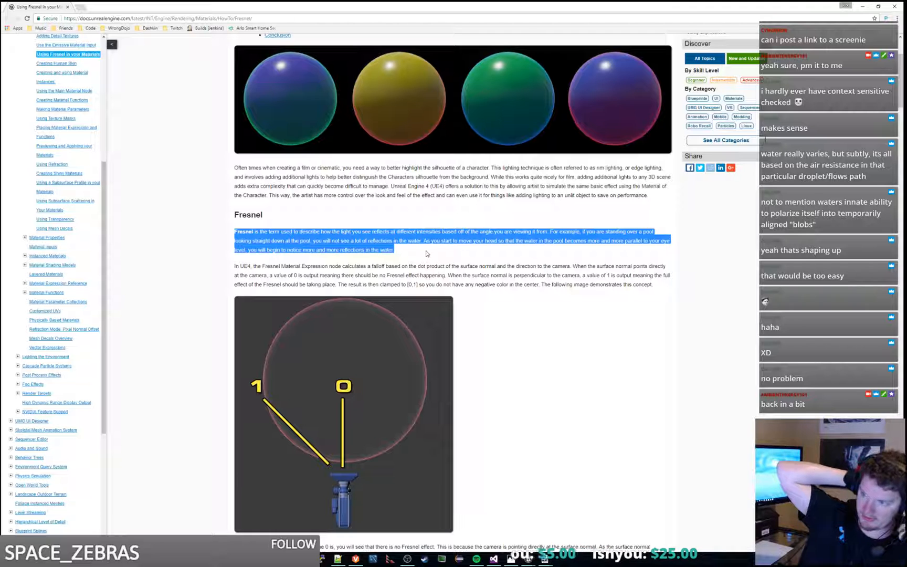
pyautogui.scroll(-1, 473, 281)
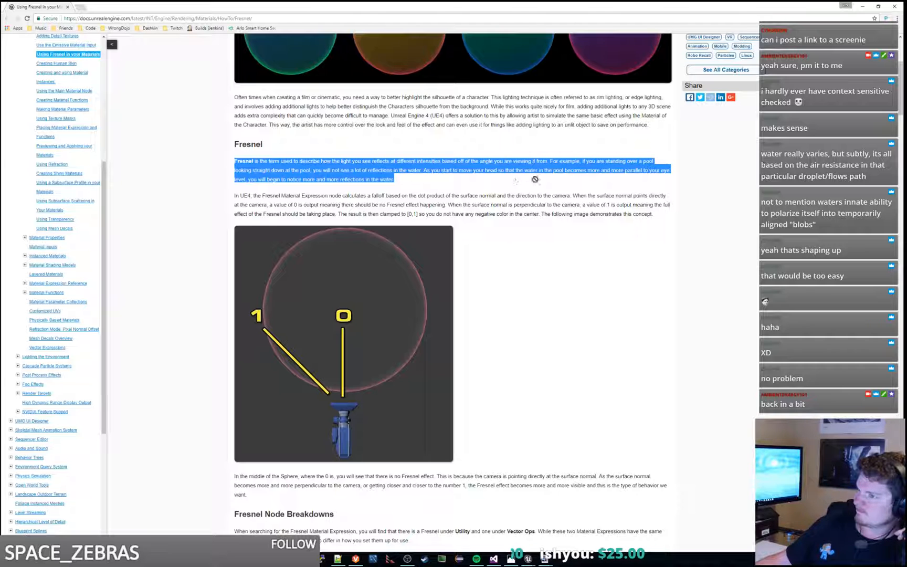
pyautogui.moveTo(660, 215); pyautogui.dragTo(656, 182)
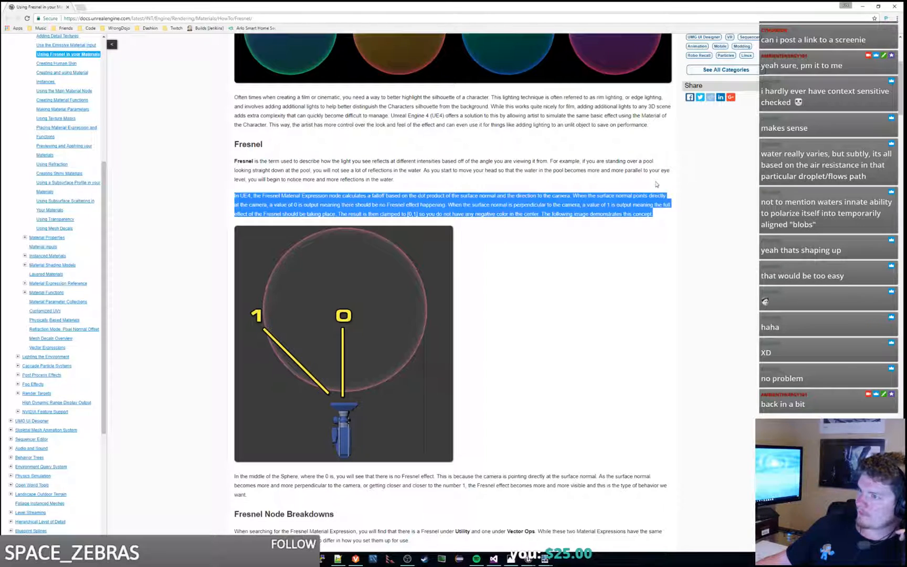
# Step: Read the Fresnel Node Breakdowns section, covering the Fresnel Utility and Fresnel Vector Ops nodes and their property tables
pyautogui.scroll(-5, 656, 185)
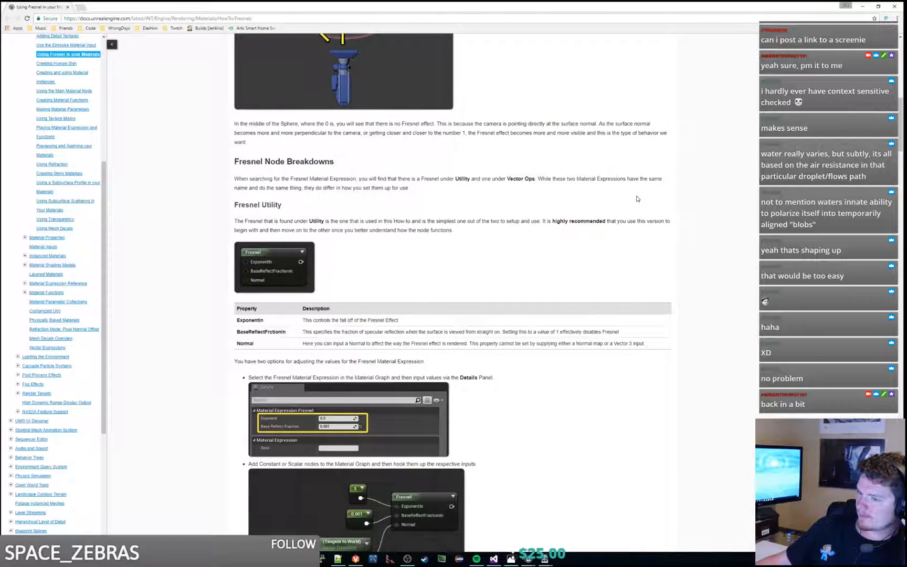
pyautogui.scroll(-2, 636, 199)
pyautogui.scroll(-2, 630, 202)
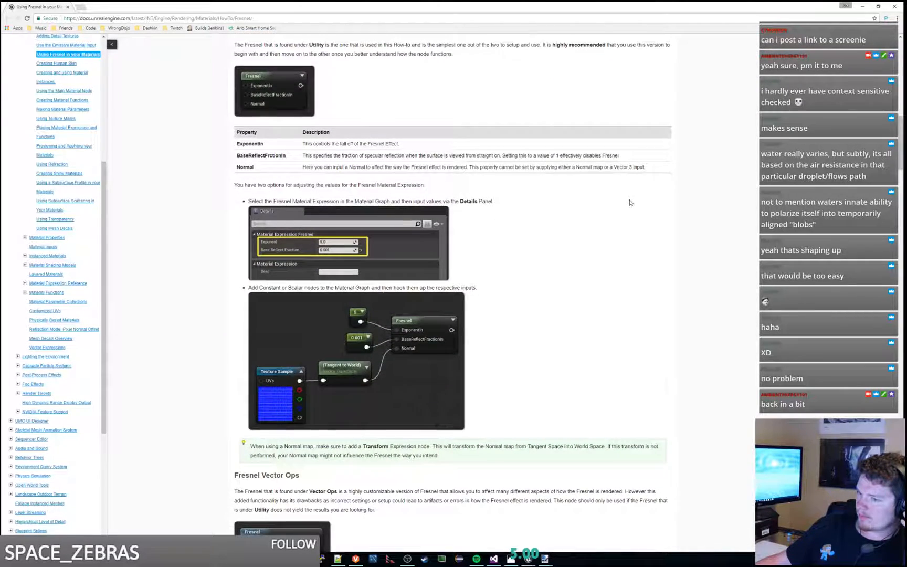
pyautogui.scroll(-1, 630, 203)
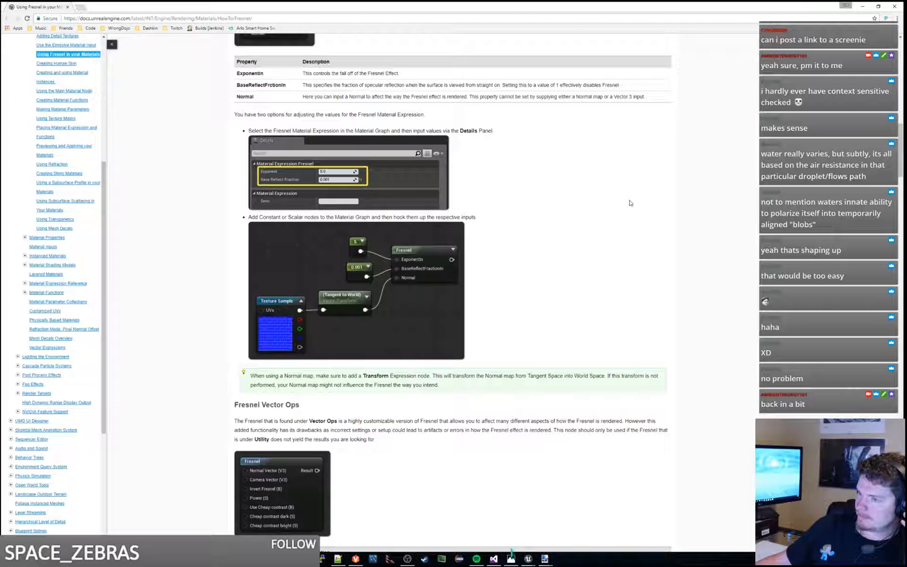
pyautogui.scroll(-3, 630, 203)
pyautogui.moveTo(376, 298); pyautogui.dragTo(393, 266)
pyautogui.scroll(-5, 393, 266)
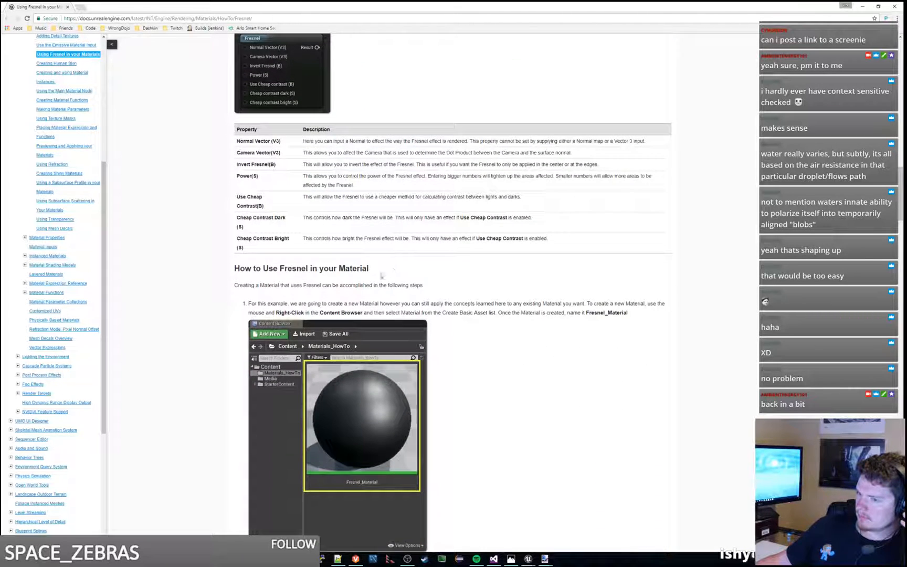
# Step: Go through the How to Use Fresnel in your Material instructions, from the required nodes to the Fresnel_Exp example spheres
pyautogui.scroll(-5, 558, 299)
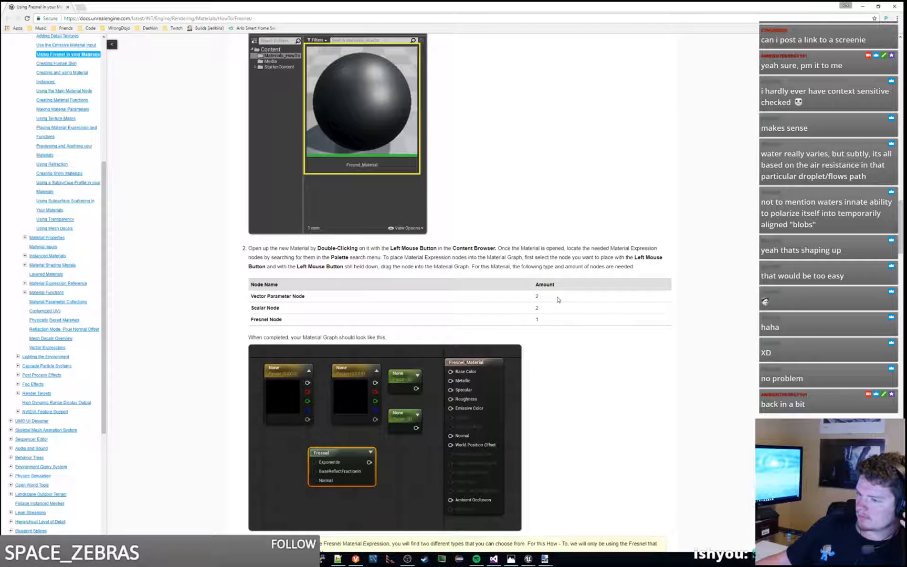
pyautogui.scroll(-10, 558, 299)
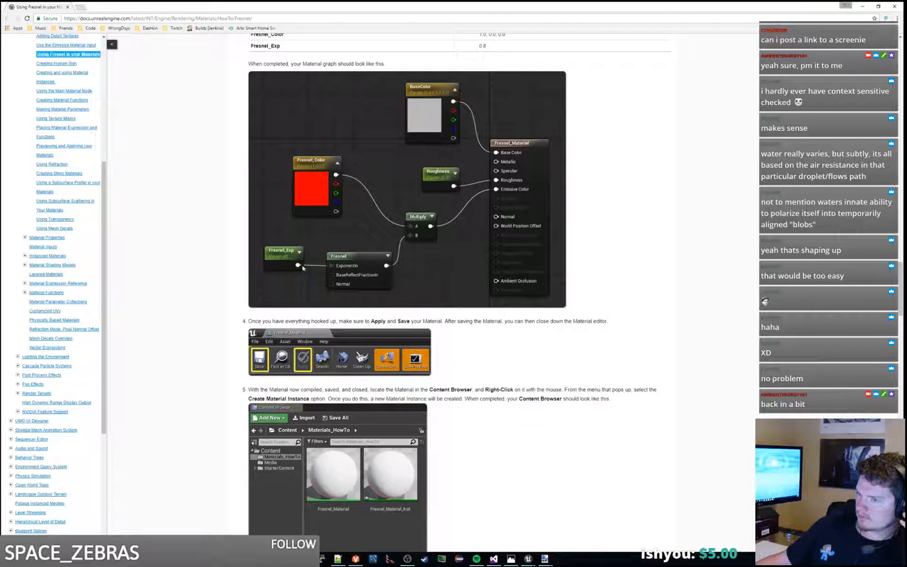
pyautogui.scroll(-7, 500, 300)
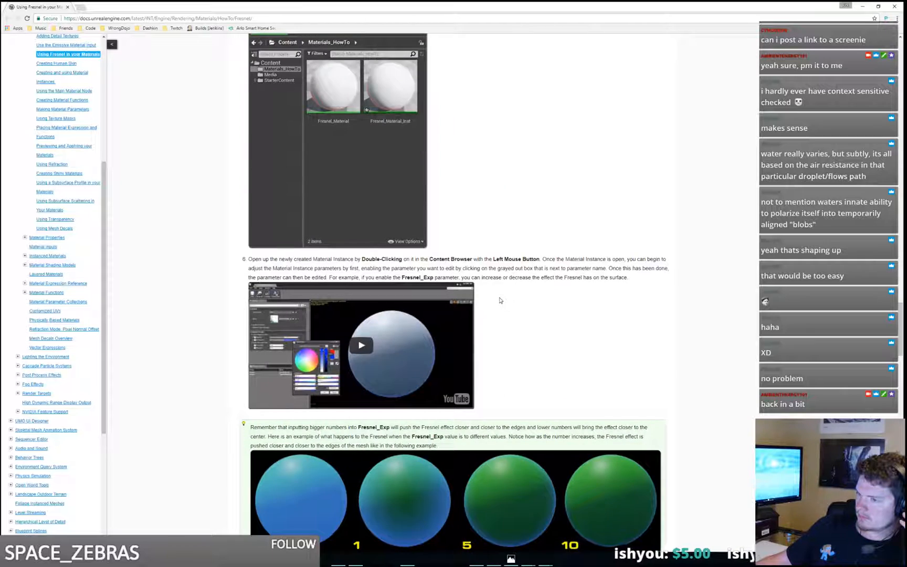
pyautogui.scroll(-5, 500, 300)
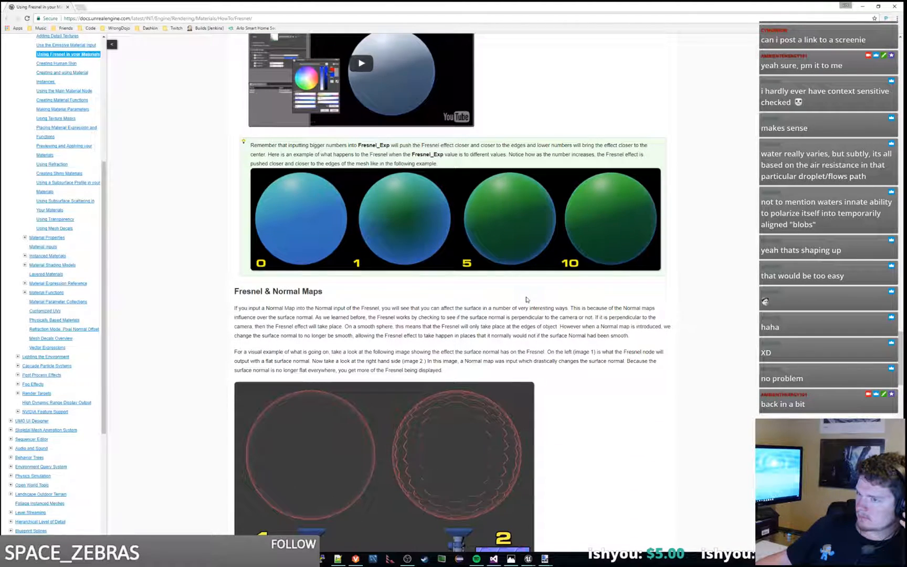
# Step: Read the Fresnel & Normal Maps section, including the comparison spheres and the translucent material graph with a normal texture
pyautogui.scroll(-3, 527, 299)
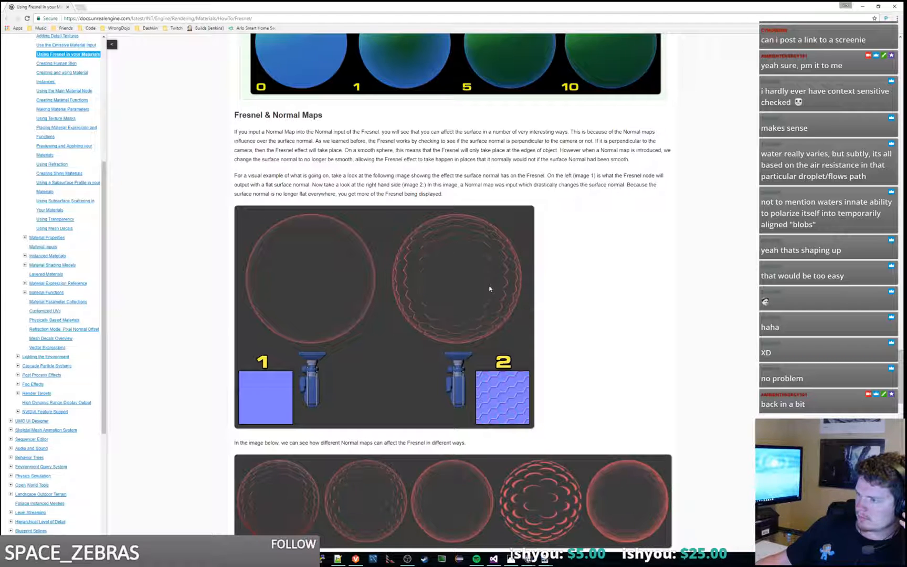
pyautogui.scroll(-1, 487, 292)
pyautogui.scroll(1, 488, 292)
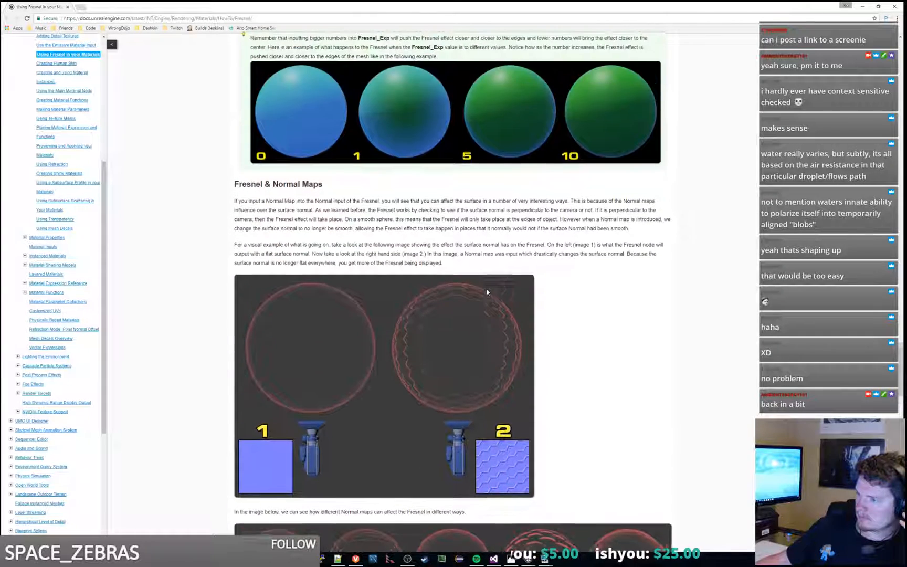
pyautogui.scroll(-3, 487, 293)
pyautogui.scroll(-1, 594, 245)
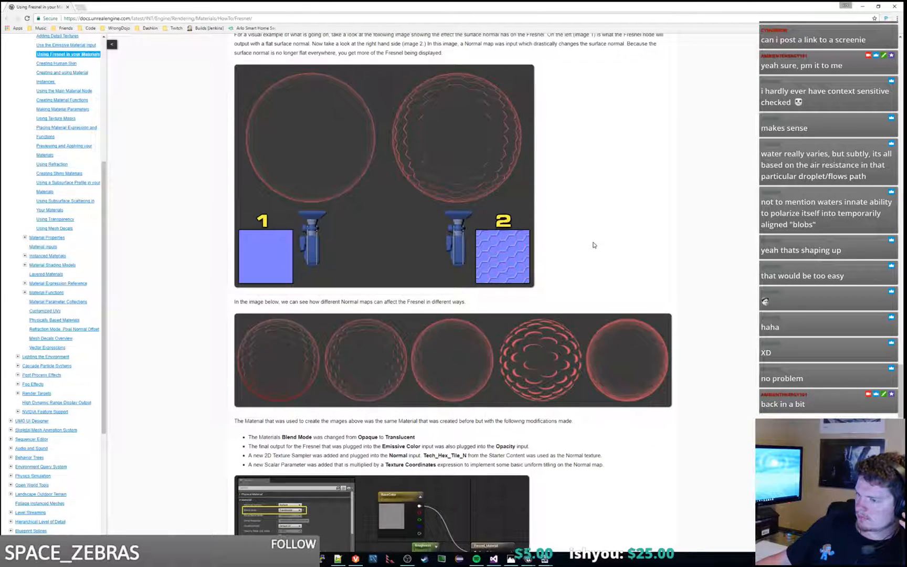
pyautogui.scroll(-2, 593, 244)
pyautogui.scroll(-1, 594, 244)
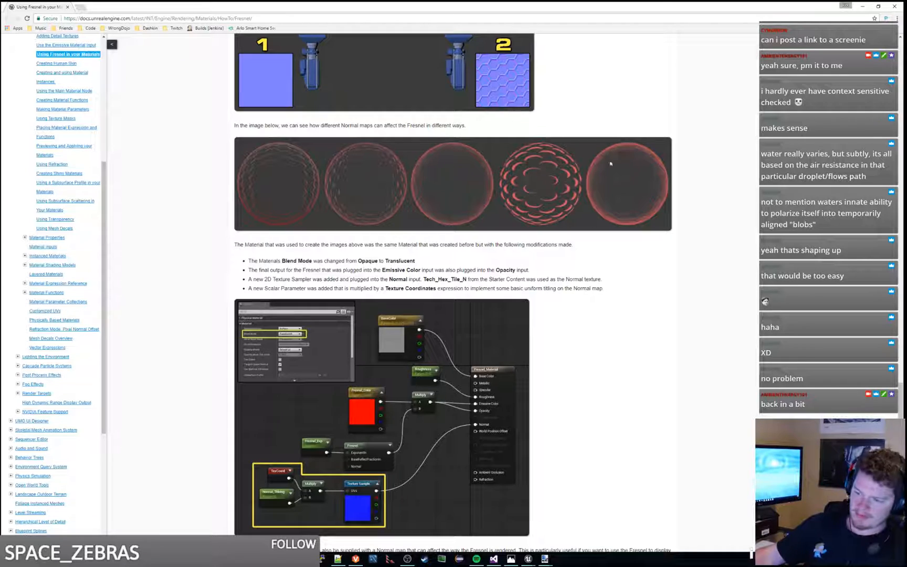
# Step: Examine the brick material's Fresnel graphs with Transform and Multiply nodes, and read Other Uses for Fresnel and the Conclusion
pyautogui.scroll(-3, 618, 168)
pyautogui.scroll(-4, 618, 168)
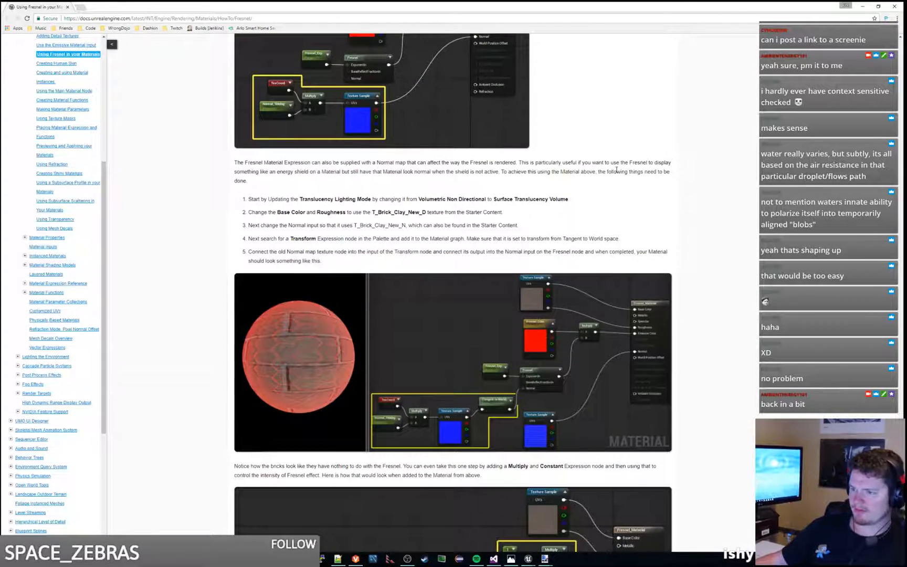
pyautogui.scroll(-9, 605, 188)
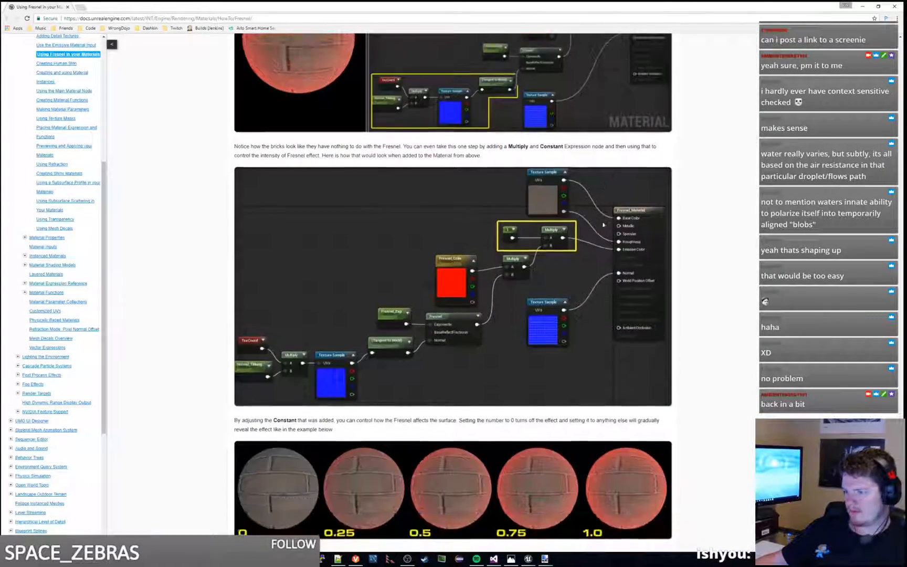
pyautogui.scroll(-3, 603, 225)
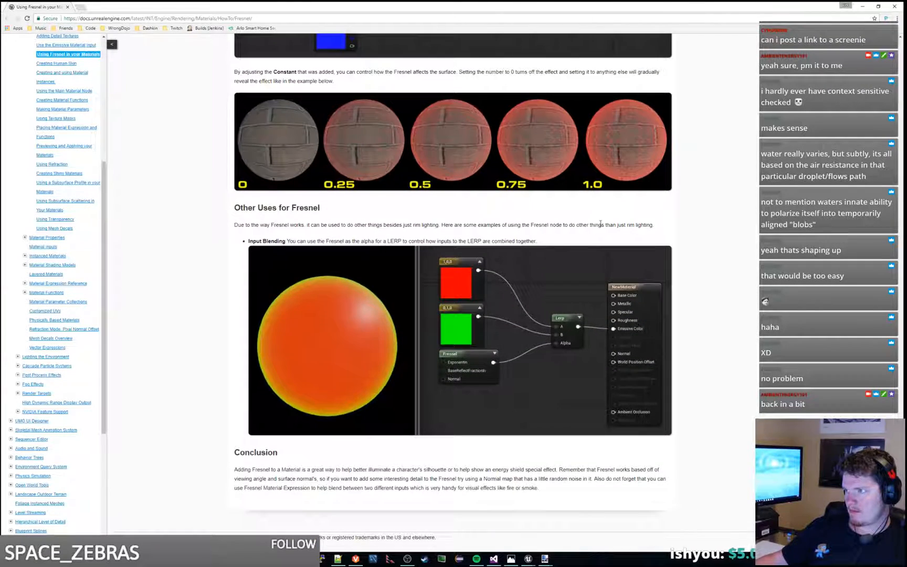
# Step: Switch to the test_waterfall_material graph in the Unreal material editor and place a Fresnel node below the blue Texture Sample
pyautogui.moveTo(34, 3); pyautogui.dragTo(0, 44)
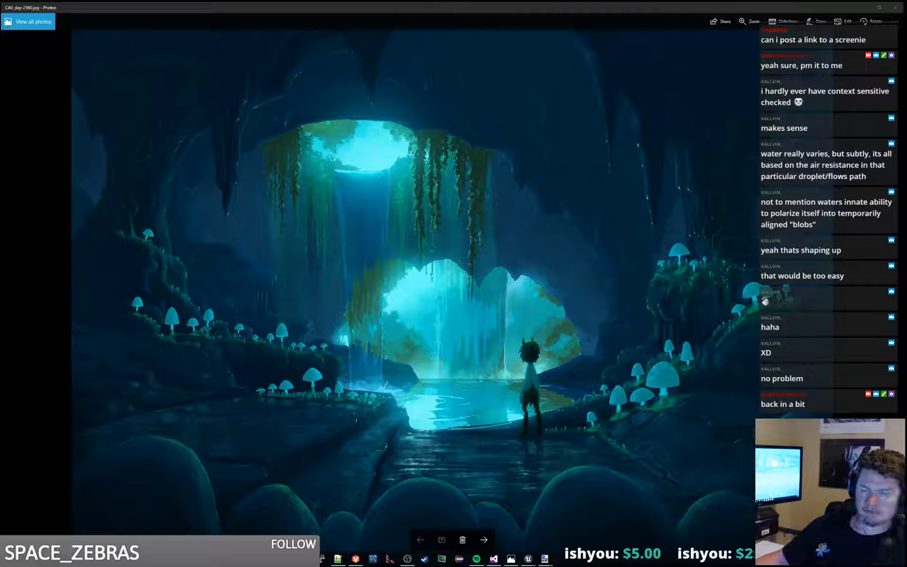
pyautogui.hotkey('alt', 'Tab')
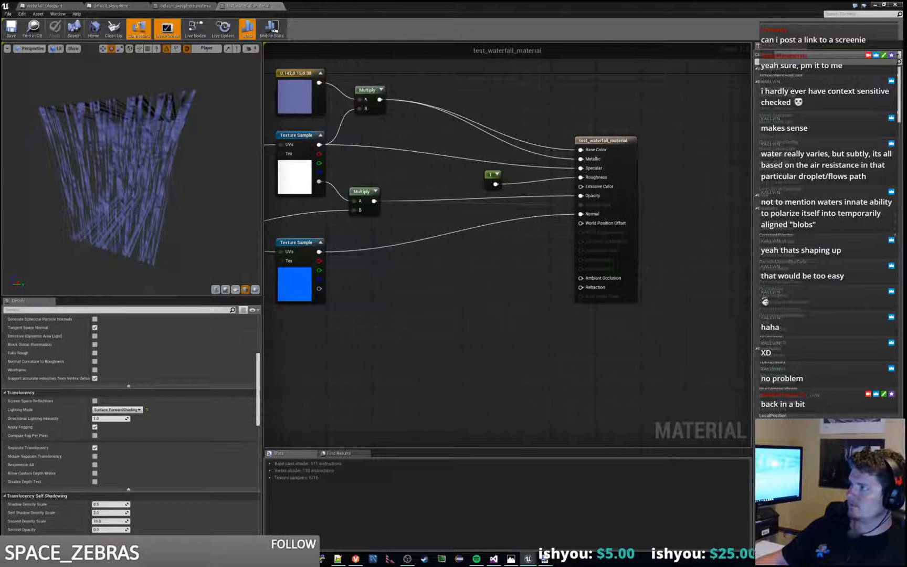
pyautogui.moveTo(406, 324); pyautogui.dragTo(535, 267, button='right')
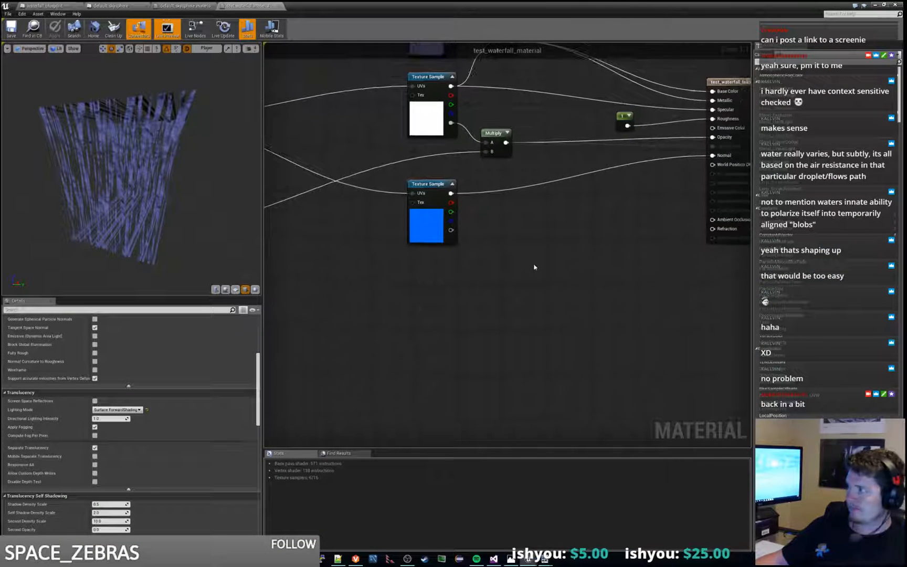
pyautogui.rightClick(475, 324)
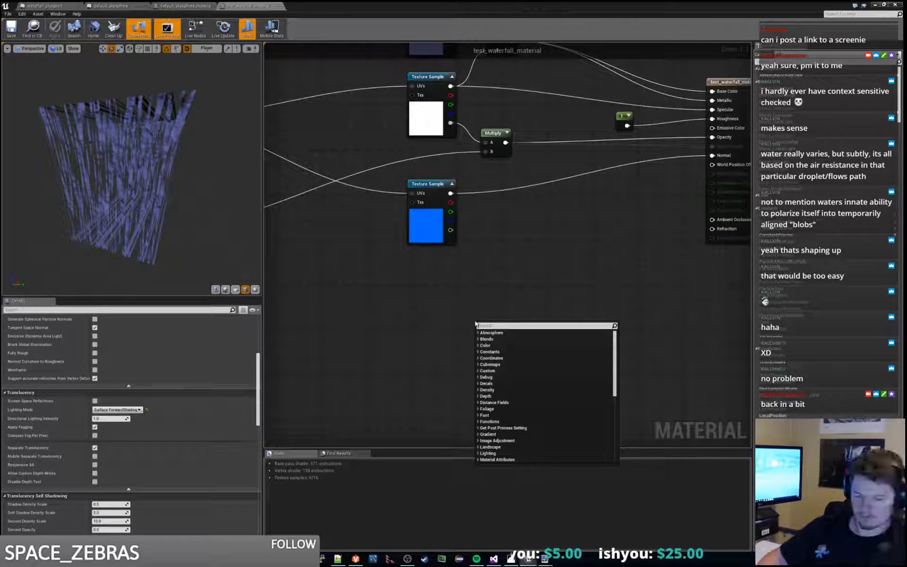
pyautogui.write('fresnal')
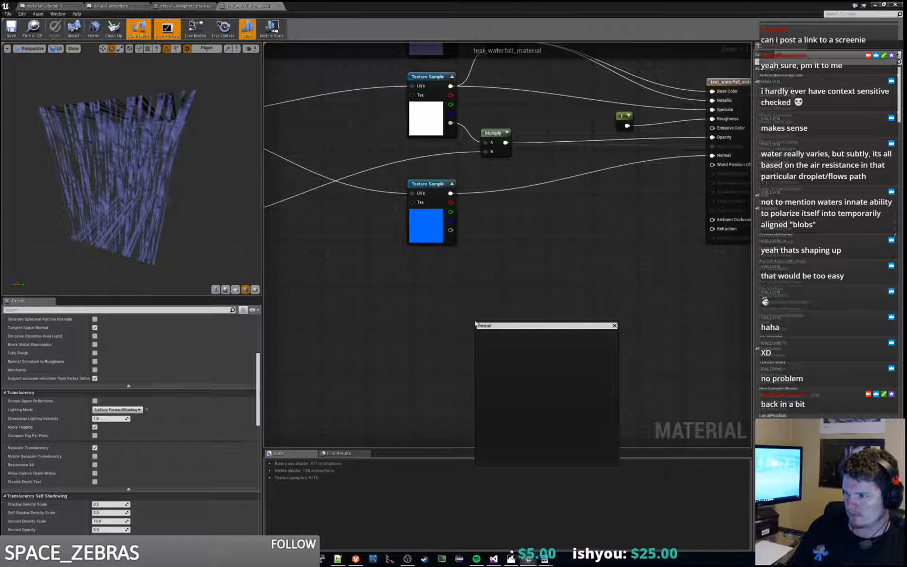
pyautogui.press('BackSpace')
pyautogui.press('BackSpace')
pyautogui.press('BackSpace')
pyautogui.press('Return')
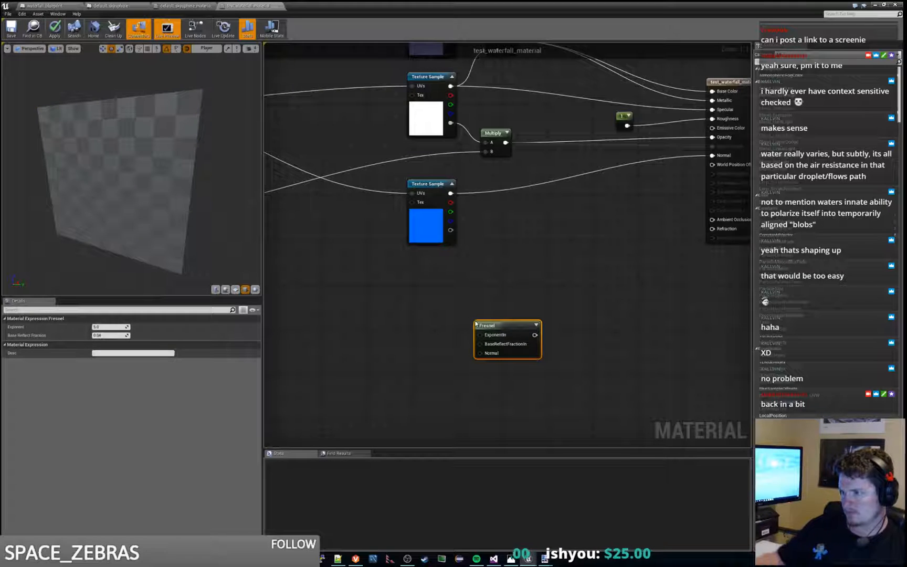
pyautogui.moveTo(507, 330); pyautogui.dragTo(466, 312)
# Step: Add a LinearInterpolate node to the right of the Fresnel node and space the two nodes apart
pyautogui.rightClick(507, 285)
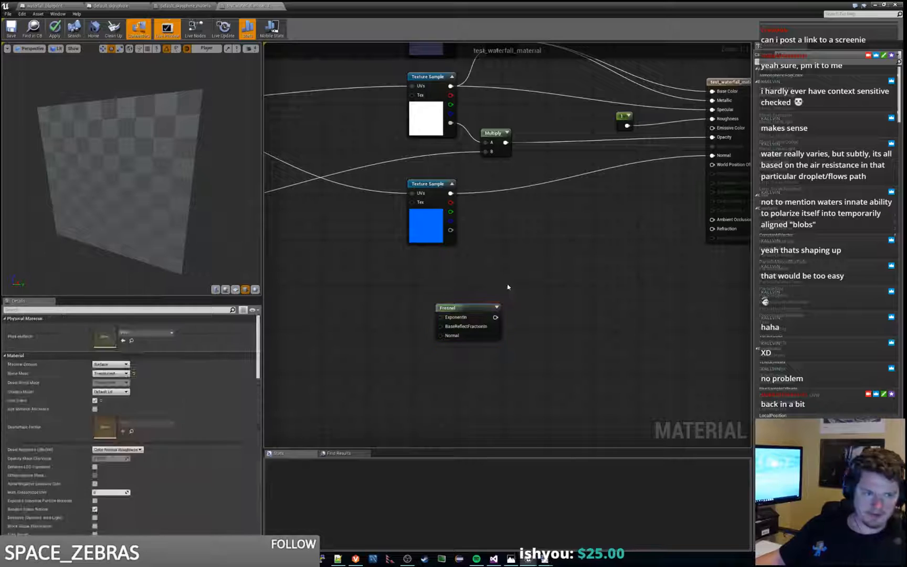
pyautogui.write('lerp')
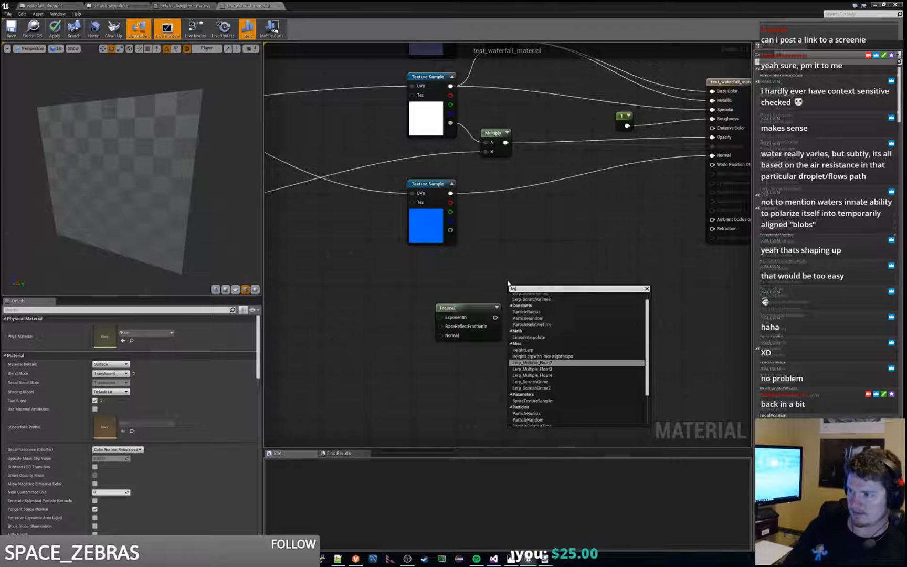
pyautogui.press('Up')
pyautogui.press('Up')
pyautogui.press('Up')
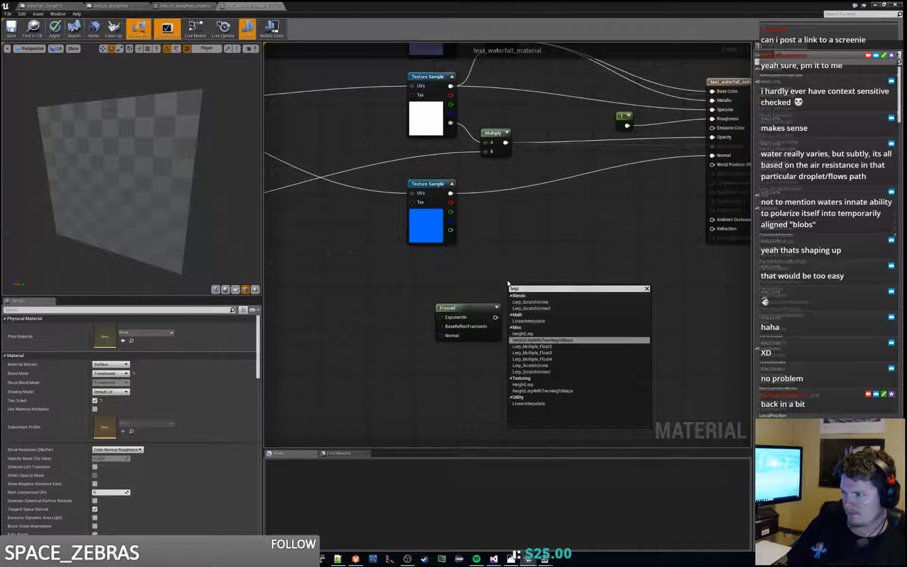
pyautogui.press('Return')
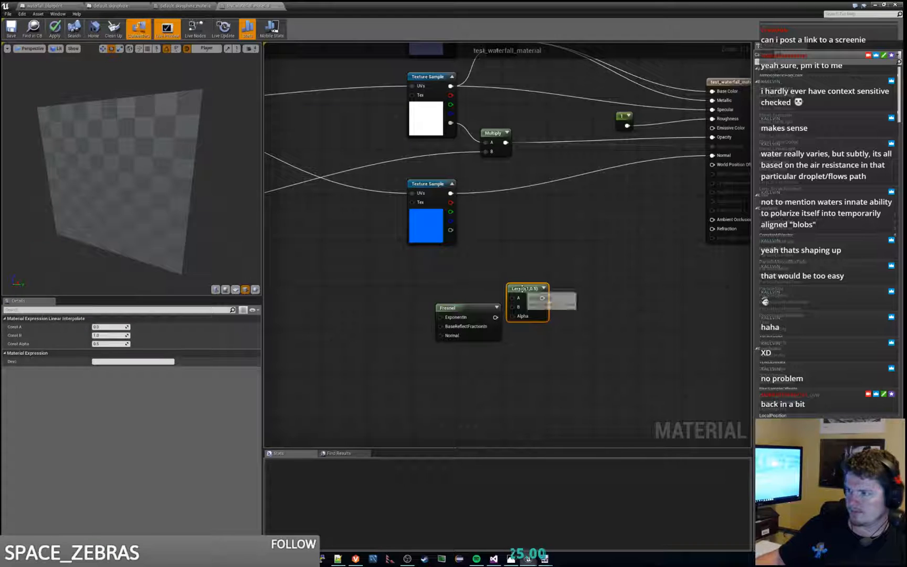
pyautogui.moveTo(512, 287); pyautogui.dragTo(558, 311)
pyautogui.click(528, 278)
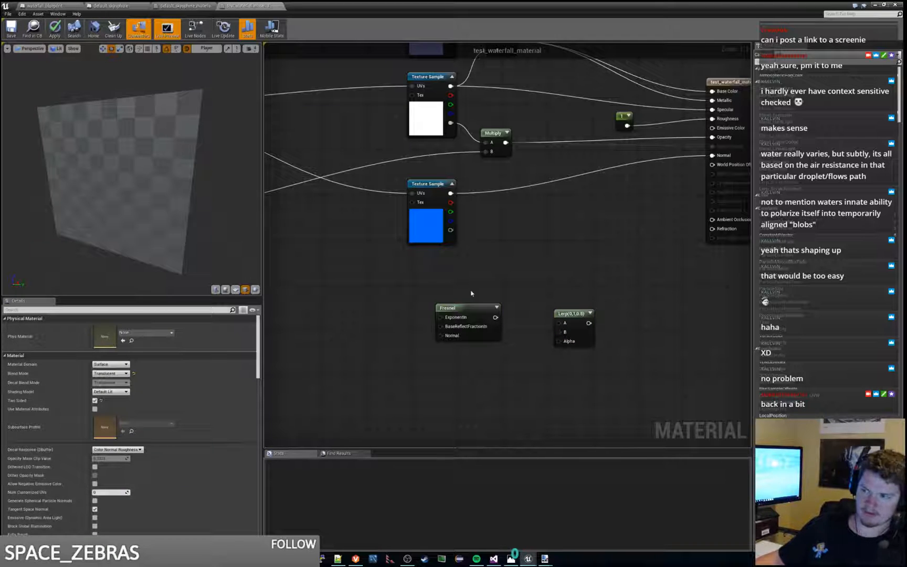
pyautogui.moveTo(472, 308); pyautogui.dragTo(450, 286)
# Step: Search the available material expressions for an IOR or index of refraction node
pyautogui.rightClick(502, 270)
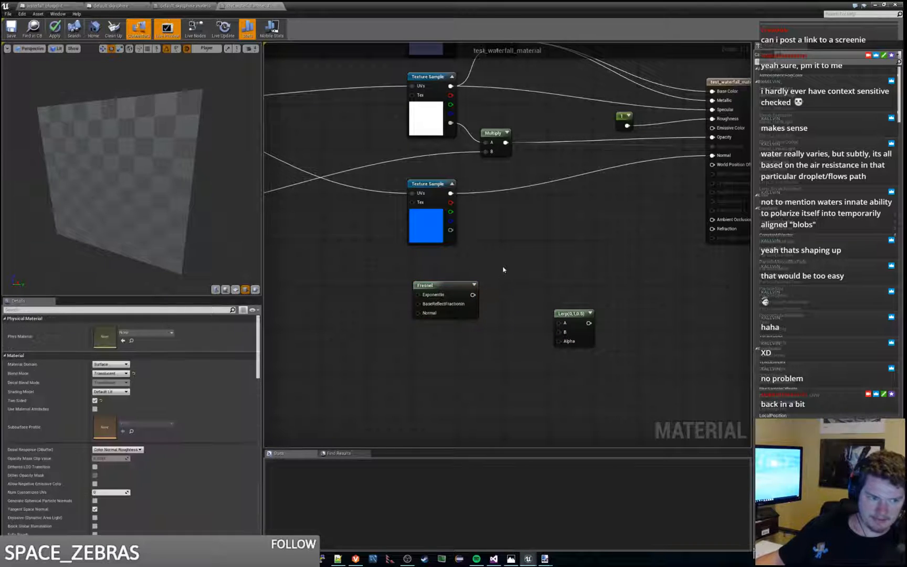
pyautogui.write('ior')
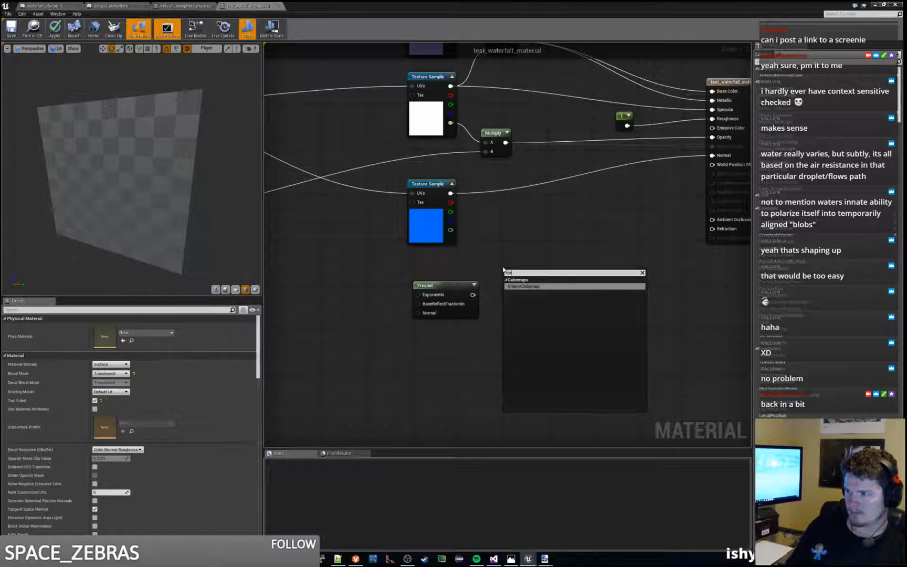
pyautogui.press('BackSpace')
pyautogui.press('BackSpace')
pyautogui.press('BackSpace')
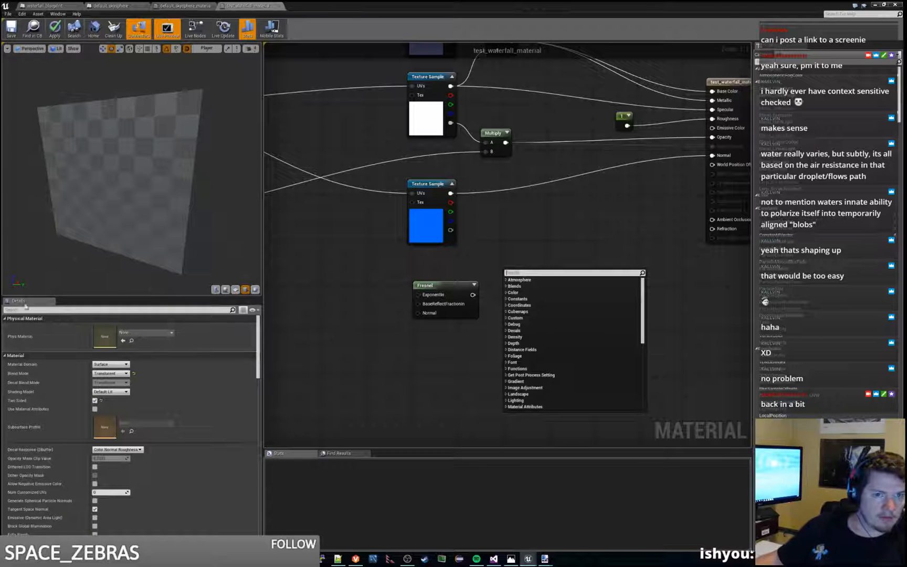
pyautogui.press('l')
pyautogui.click(555, 310)
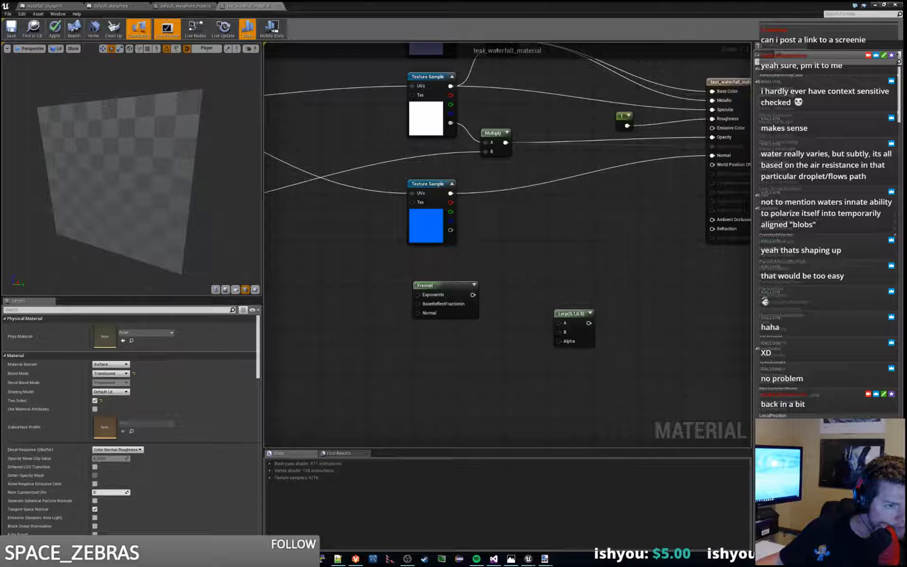
pyautogui.rightClick(528, 261)
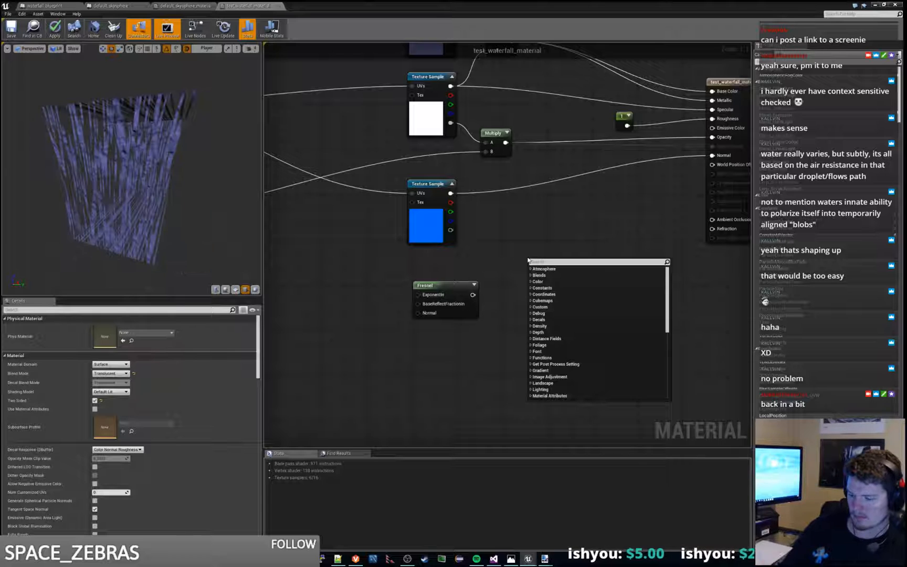
pyautogui.write('indexof')
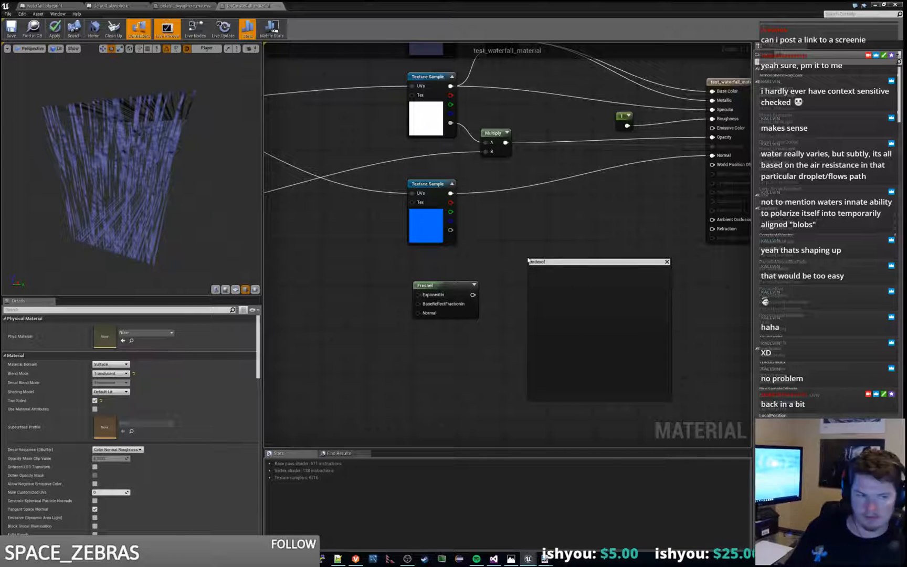
pyautogui.hotkey('ctrl', 'a')
pyautogui.press('BackSpace')
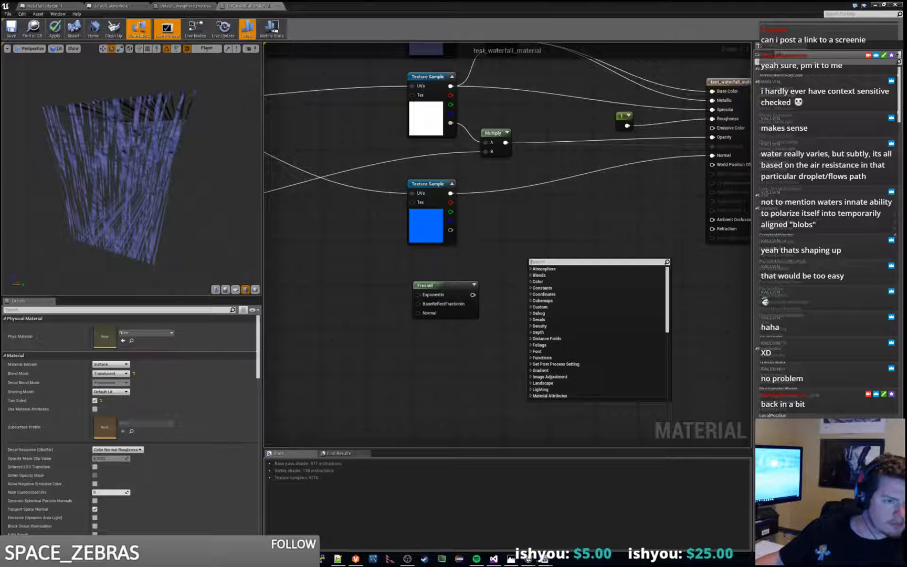
pyautogui.press('Escape')
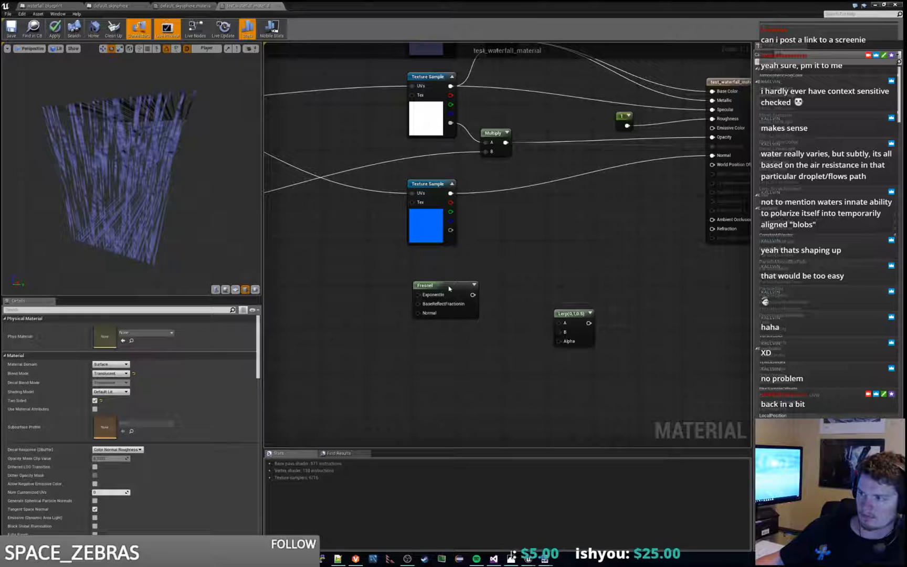
# Step: Add a Constant node with value 1 above the Fresnel node and connect it to the Lerp's A input
pyautogui.moveTo(449, 288); pyautogui.dragTo(456, 337)
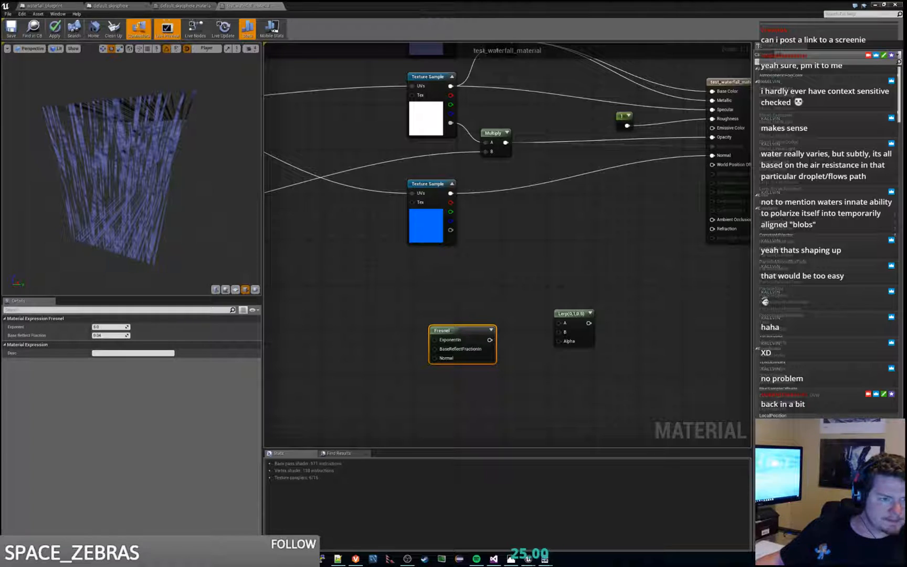
pyautogui.rightClick(486, 292)
pyautogui.write('consta')
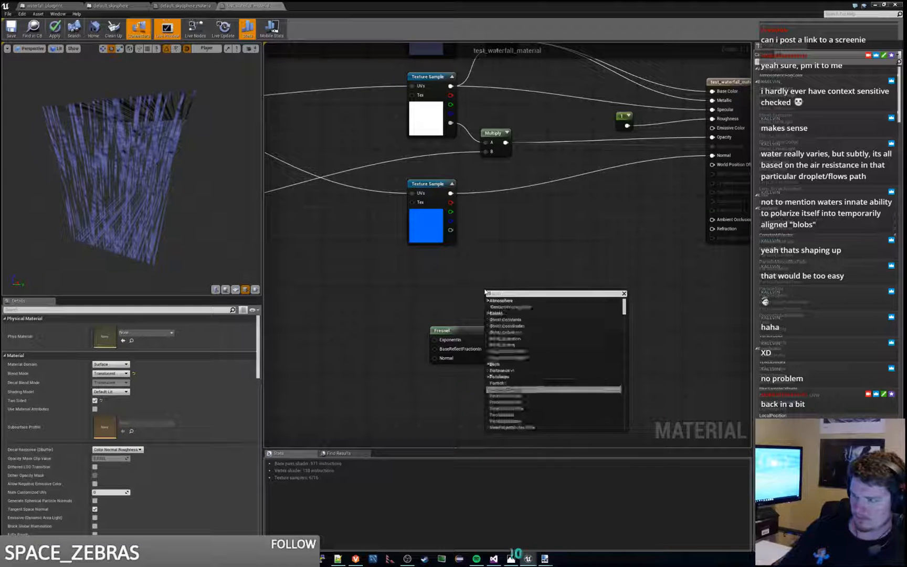
pyautogui.press('Return')
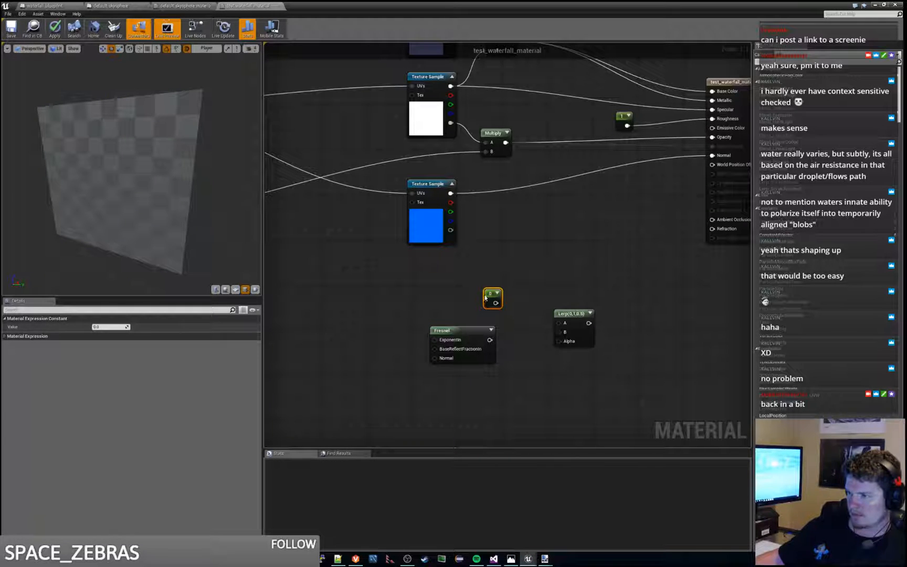
pyautogui.moveTo(491, 292); pyautogui.dragTo(500, 278)
pyautogui.click(106, 326)
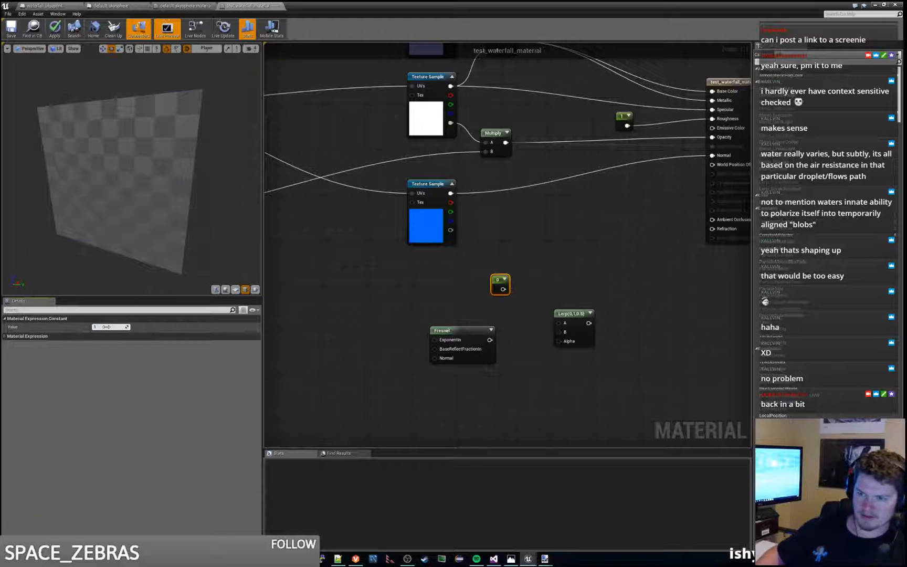
pyautogui.write('1')
pyautogui.press('Return')
pyautogui.moveTo(503, 289); pyautogui.dragTo(559, 323)
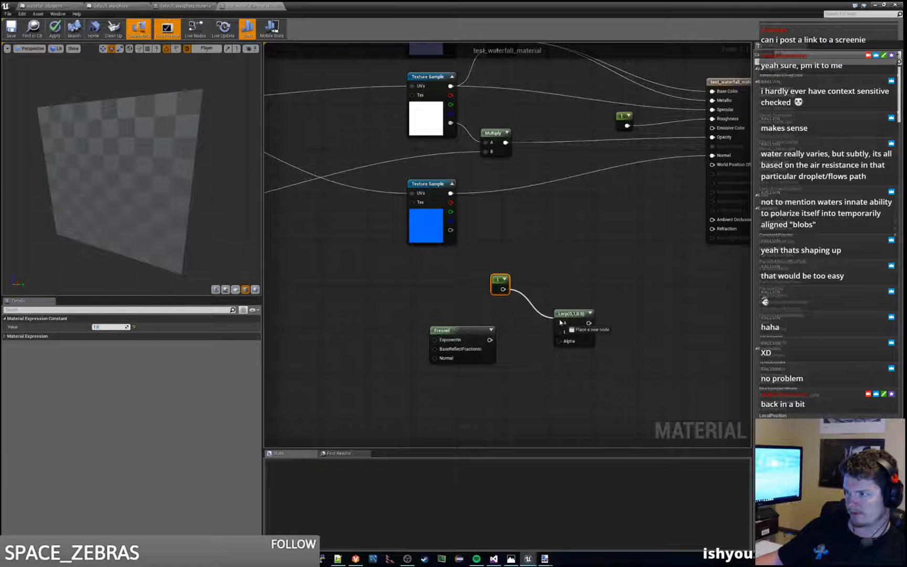
# Step: Add a second Constant node between the first constant and the Fresnel node, and connect it to the Lerp's B input
pyautogui.moveTo(463, 331); pyautogui.dragTo(468, 359)
pyautogui.click(450, 340)
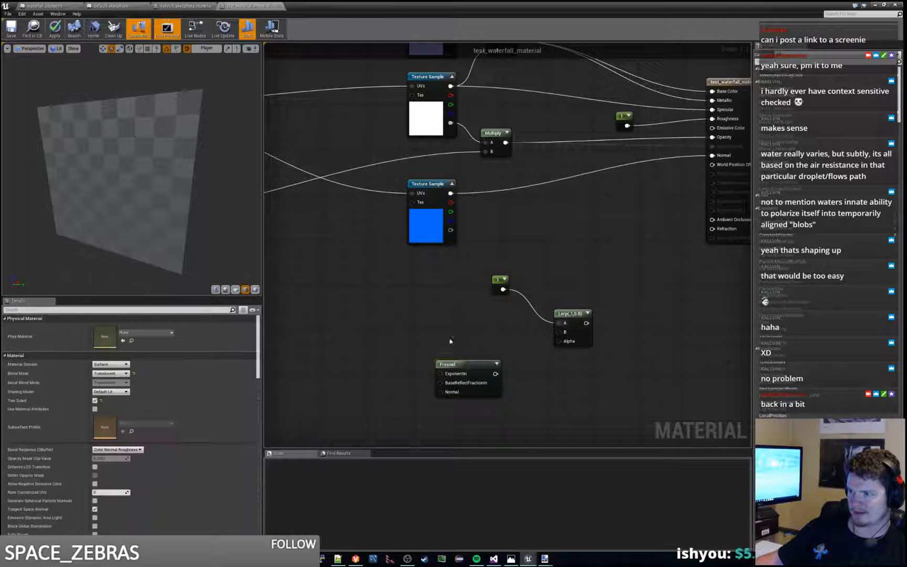
pyautogui.rightClick(450, 341)
pyautogui.write('const')
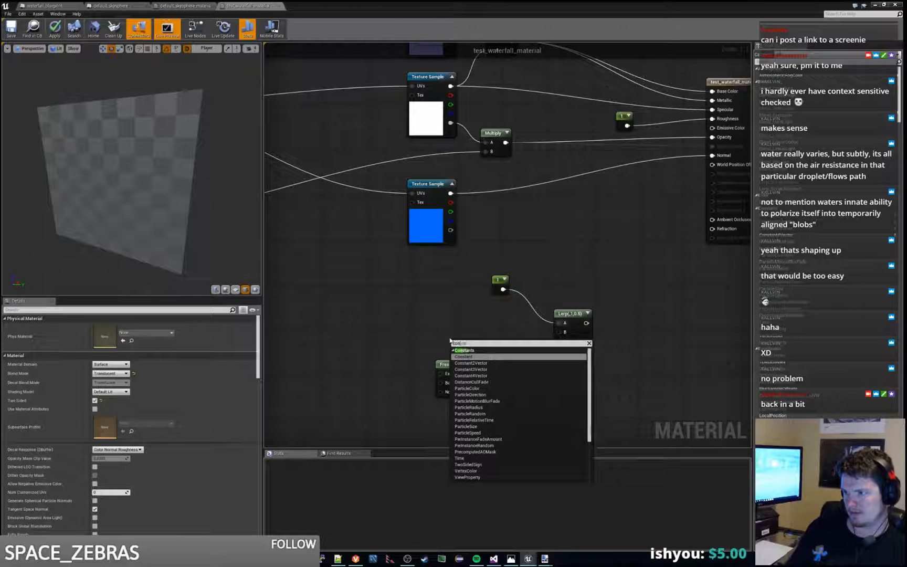
pyautogui.press('Return')
pyautogui.moveTo(460, 351); pyautogui.dragTo(559, 332)
pyautogui.moveTo(457, 344); pyautogui.dragTo(471, 315)
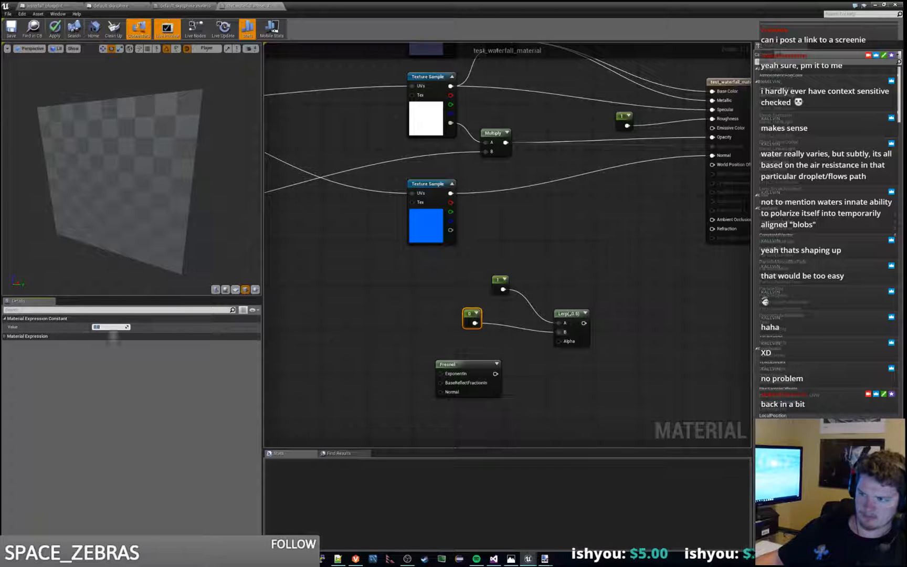
# Step: Convert the constant feeding Lerp B to a parameter named IndexOfRefraction with a default value of 1.5
pyautogui.rightClick(472, 316)
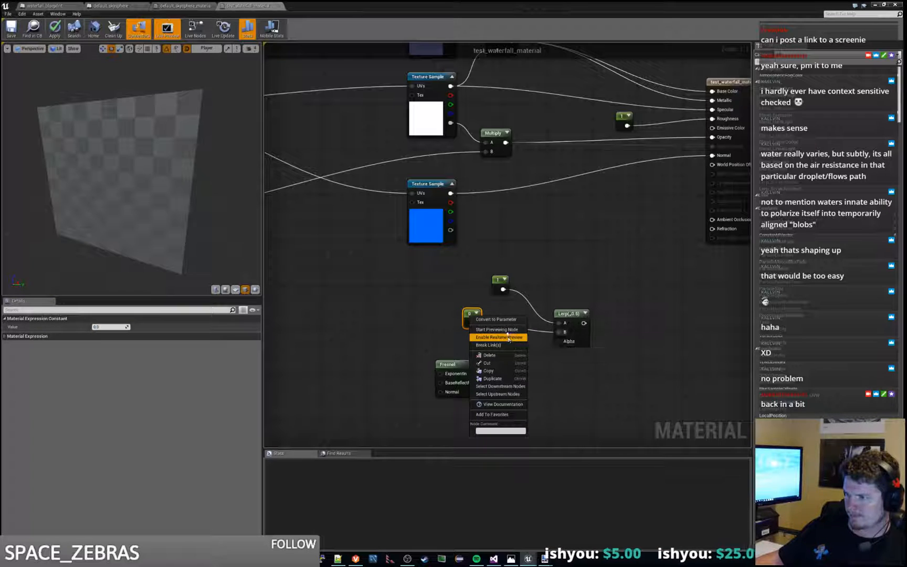
pyautogui.click(428, 325)
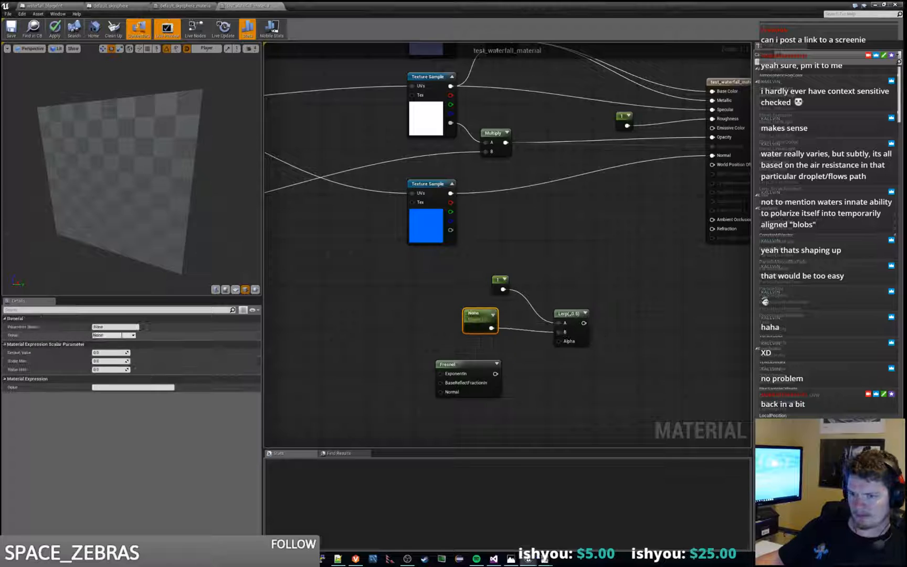
pyautogui.write('Inde')
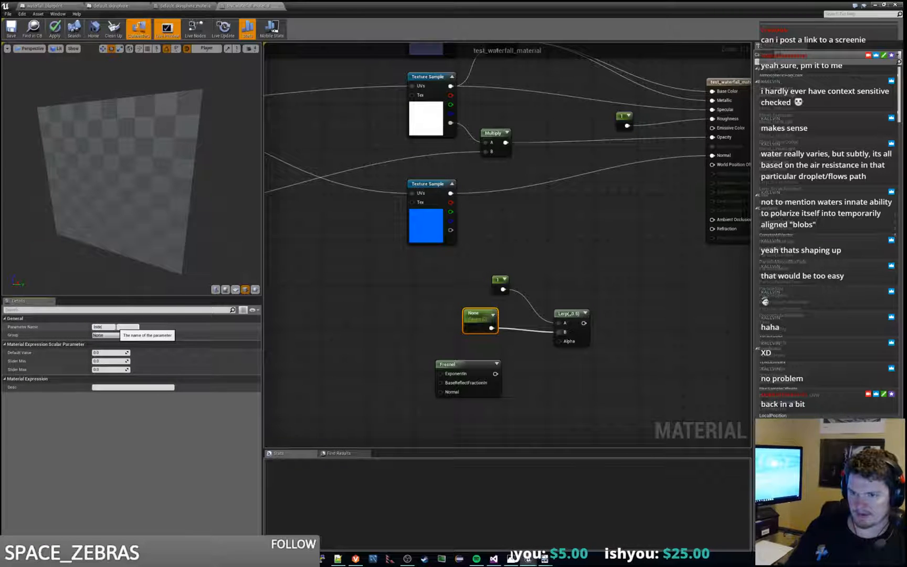
pyautogui.write('xOfRefract')
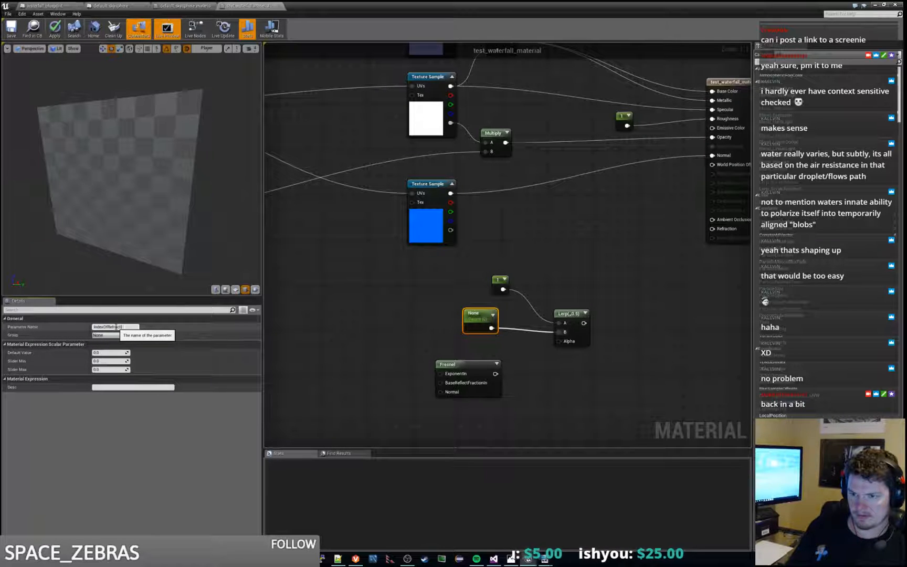
pyautogui.write('ion')
pyautogui.press('Return')
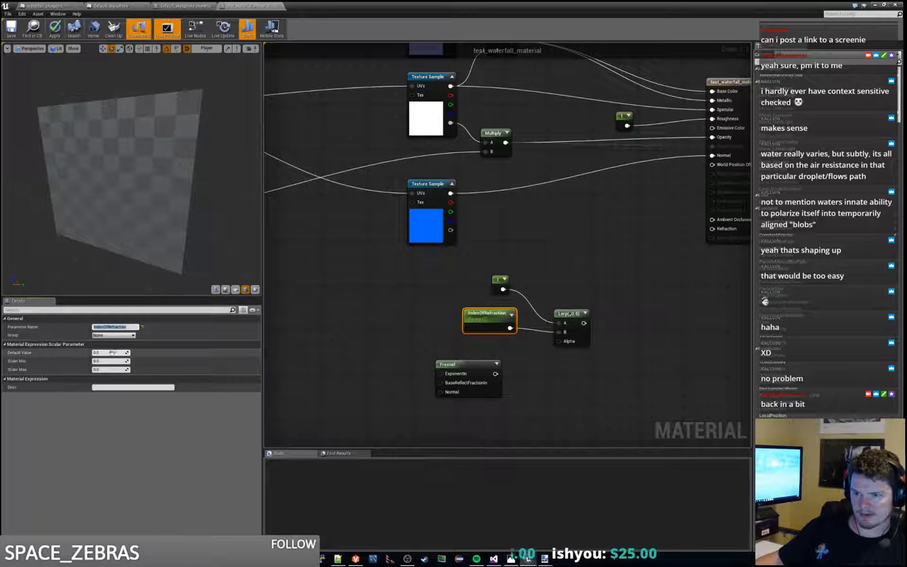
pyautogui.click(111, 352)
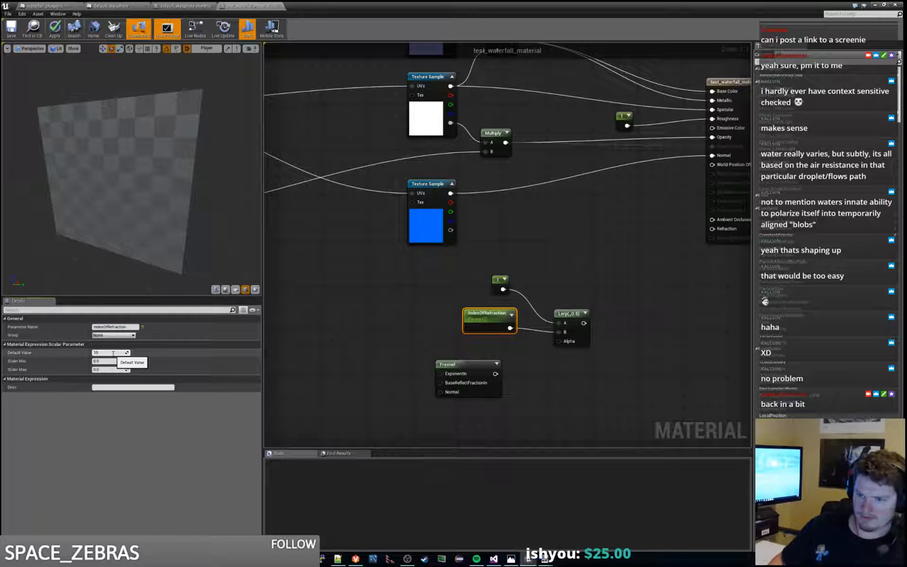
pyautogui.press('Return')
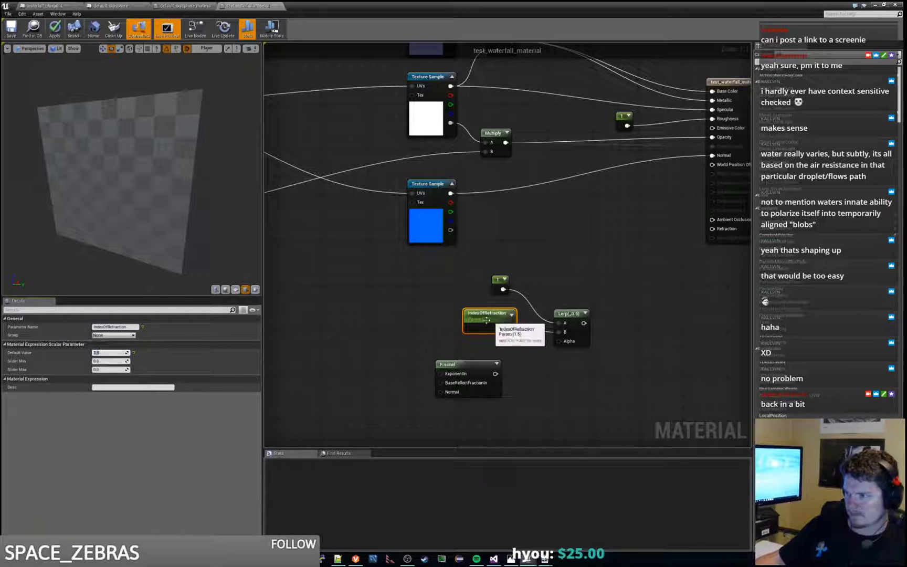
# Step: Connect the Fresnel output to the Lerp's Alpha and the Lerp output to the material's Refraction input
pyautogui.moveTo(486, 320); pyautogui.dragTo(448, 320)
pyautogui.moveTo(495, 373); pyautogui.dragTo(563, 344)
pyautogui.moveTo(562, 344); pyautogui.dragTo(462, 370, button='right')
pyautogui.moveTo(484, 349); pyautogui.dragTo(613, 255)
# Step: Tidy the positions of the constant, IndexOfRefraction, Fresnel and Lerp nodes, and apply the material changes
pyautogui.moveTo(300, 303); pyautogui.dragTo(477, 418)
pyautogui.moveTo(478, 342); pyautogui.dragTo(534, 314)
pyautogui.click(414, 303)
pyautogui.moveTo(413, 306); pyautogui.dragTo(425, 313)
pyautogui.moveTo(456, 278)
pyautogui.mouseDown()
pyautogui.moveTo(432, 289)
pyautogui.moveTo(446, 290)
pyautogui.mouseUp()
pyautogui.keyDown('ctrl'); pyautogui.click(417, 321); pyautogui.keyUp('ctrl')
pyautogui.click(484, 265)
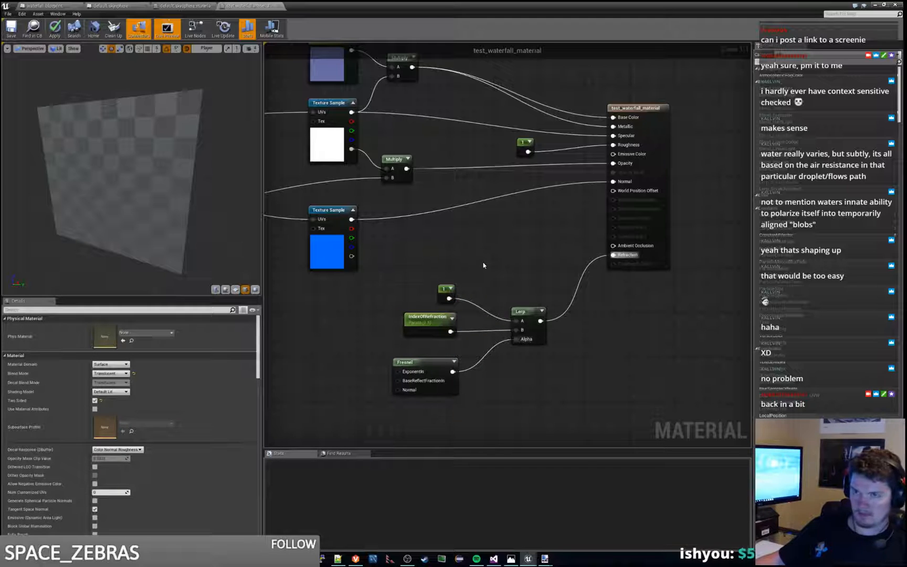
pyautogui.click(59, 30)
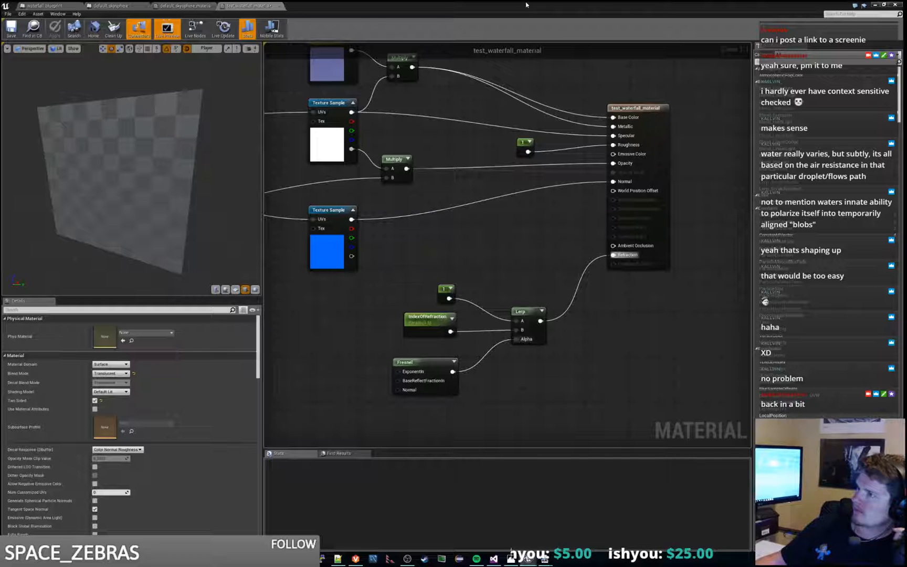
# Step: Check the material preview, then switch to the level editor and examine the refracting waterfall in the cave from the front
pyautogui.moveTo(156, 166); pyautogui.dragTo(120, 156)
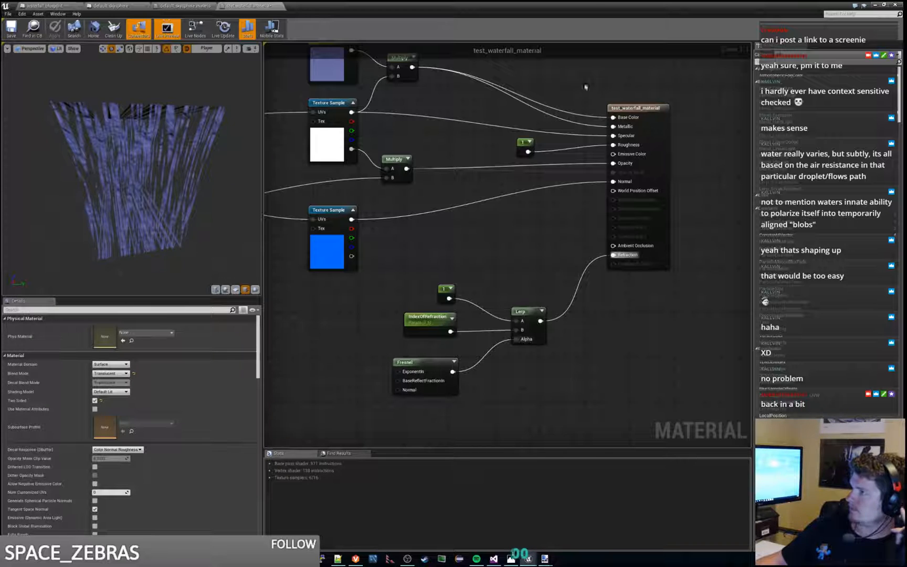
pyautogui.moveTo(585, 6); pyautogui.dragTo(383, 1)
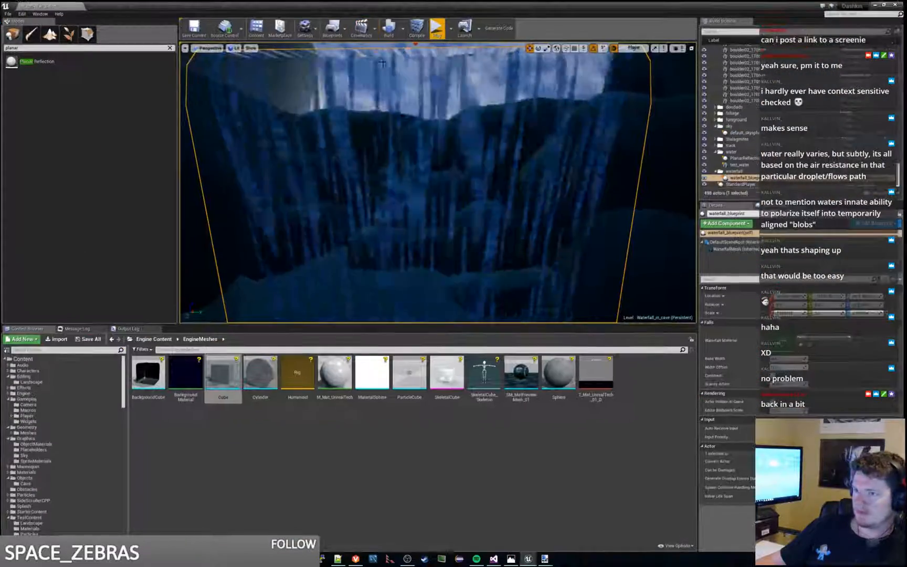
pyautogui.moveTo(382, 63); pyautogui.dragTo(415, 58, button='right')
pyautogui.press('s')
pyautogui.press('w')
pyautogui.press('s')
pyautogui.press('w')
pyautogui.press('w')
pyautogui.press('s')
pyautogui.press('w')
pyautogui.press('w')
pyautogui.press('s')
pyautogui.press('s')
pyautogui.press('d')
pyautogui.press('a')
pyautogui.press('a')
# Step: Inspect the waterfall in the cave close up and from a distance, and return to the test_waterfall_material graph
pyautogui.moveTo(439, 183); pyautogui.dragTo(465, 197, button='right')
pyautogui.press('w')
pyautogui.press('s')
pyautogui.press('w')
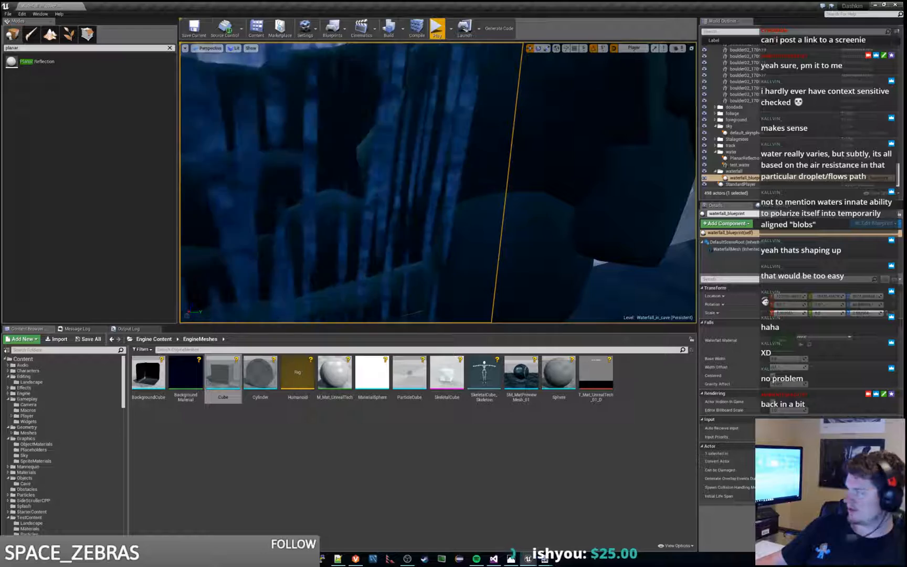
pyautogui.press('s')
pyautogui.moveTo(466, 197)
pyautogui.mouseDown(button='right')
pyautogui.moveTo(417, 198)
pyautogui.moveTo(449, 195)
pyautogui.mouseUp(button='right')
pyautogui.press('w')
pyautogui.press('w')
pyautogui.press('s')
pyautogui.press('w')
pyautogui.press('s')
pyautogui.press('w')
pyautogui.press('s')
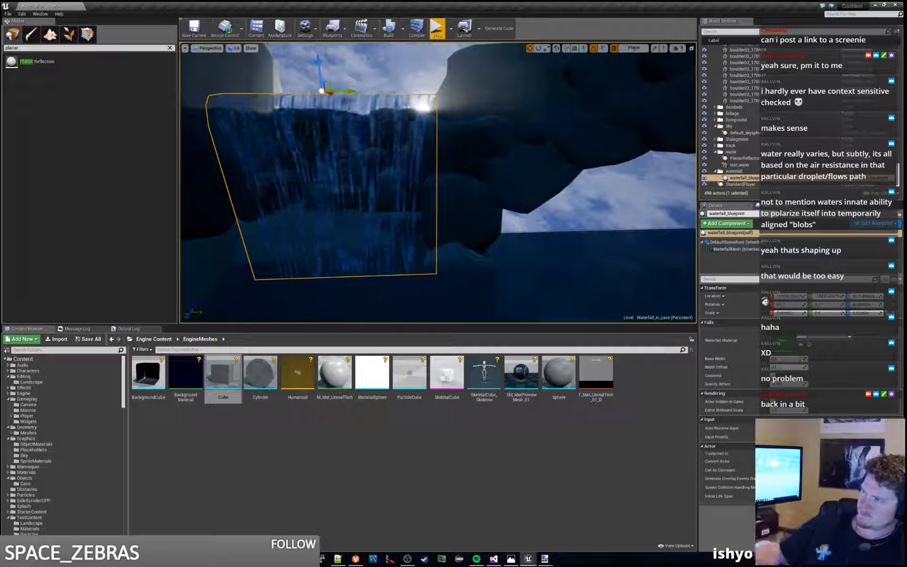
pyautogui.moveTo(577, 63); pyautogui.dragTo(558, 1)
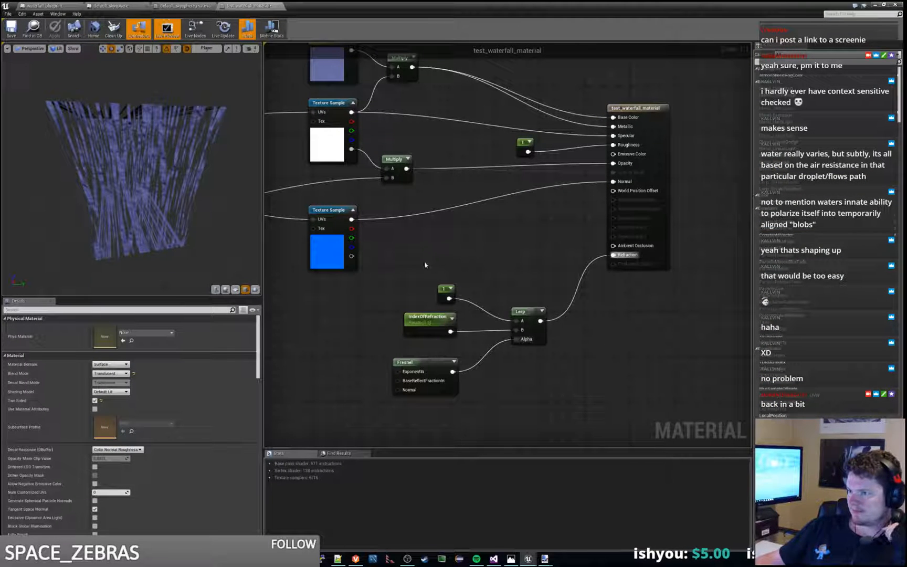
# Step: Move the refraction constant, IndexOfRefraction, Fresnel and Lerp nodes so they line up beneath the texture samples
pyautogui.moveTo(425, 265); pyautogui.dragTo(525, 362)
pyautogui.moveTo(536, 317); pyautogui.dragTo(432, 327)
pyautogui.moveTo(425, 282); pyautogui.dragTo(735, 266, button='right')
pyautogui.moveTo(505, 294); pyautogui.dragTo(618, 272, button='right')
pyautogui.scroll(-1, 603, 254)
pyautogui.moveTo(564, 299); pyautogui.dragTo(499, 315, button='right')
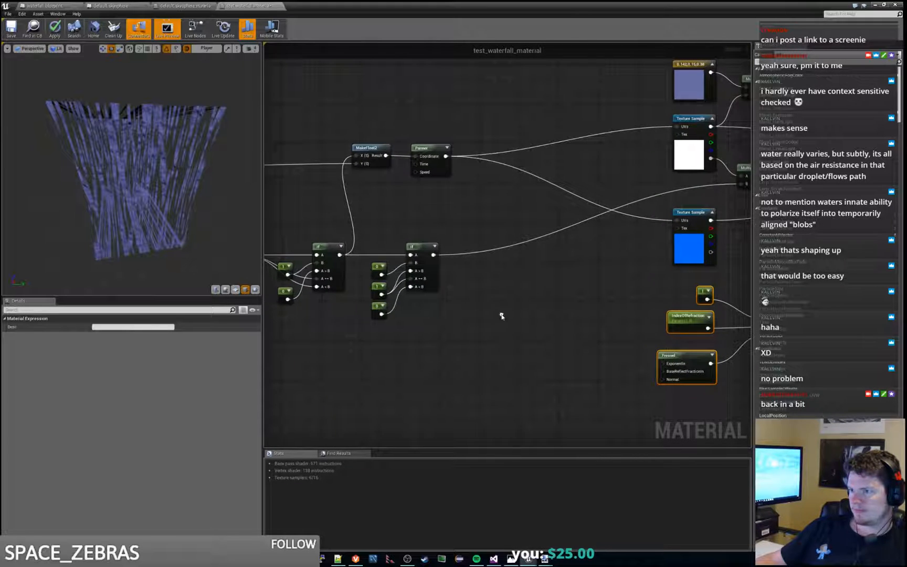
pyautogui.click(423, 248)
pyautogui.moveTo(423, 249); pyautogui.dragTo(353, 241, button='right')
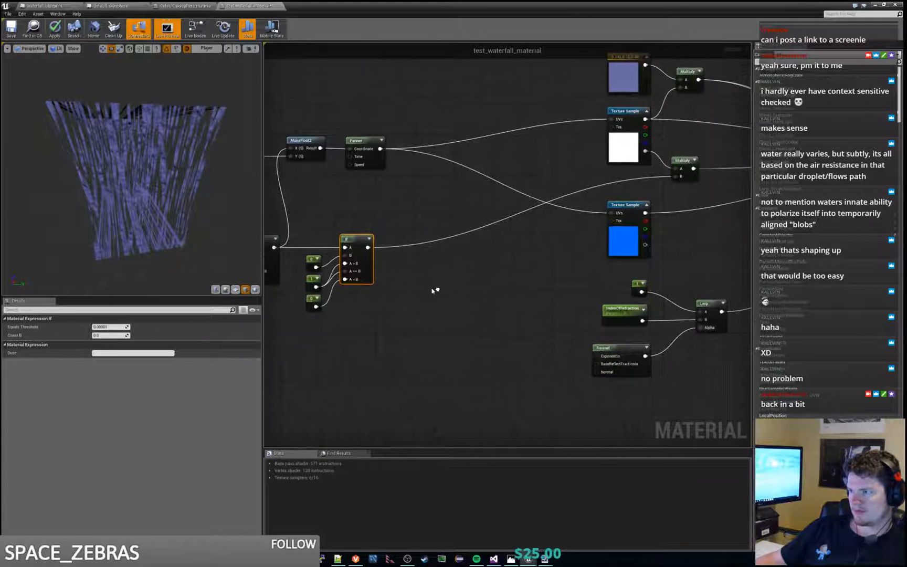
# Step: Add a Multiply node to the graph and place it beside the Lerp node's output
pyautogui.rightClick(656, 272)
pyautogui.write('multiply')
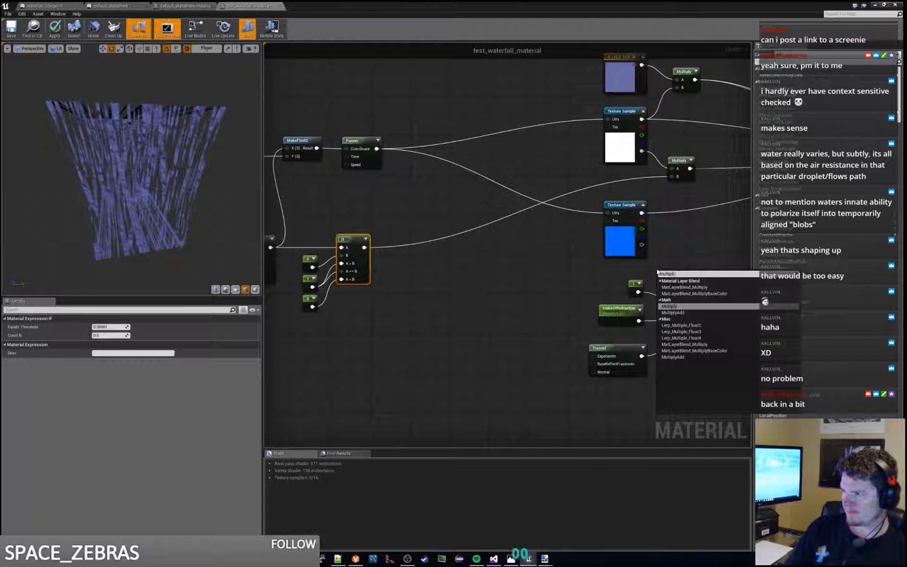
pyautogui.press('Return')
pyautogui.moveTo(679, 276); pyautogui.dragTo(558, 280, button='right')
pyautogui.moveTo(558, 279); pyautogui.dragTo(650, 275)
pyautogui.moveTo(596, 315); pyautogui.dragTo(630, 290)
pyautogui.moveTo(314, 290); pyautogui.dragTo(367, 290, button='right')
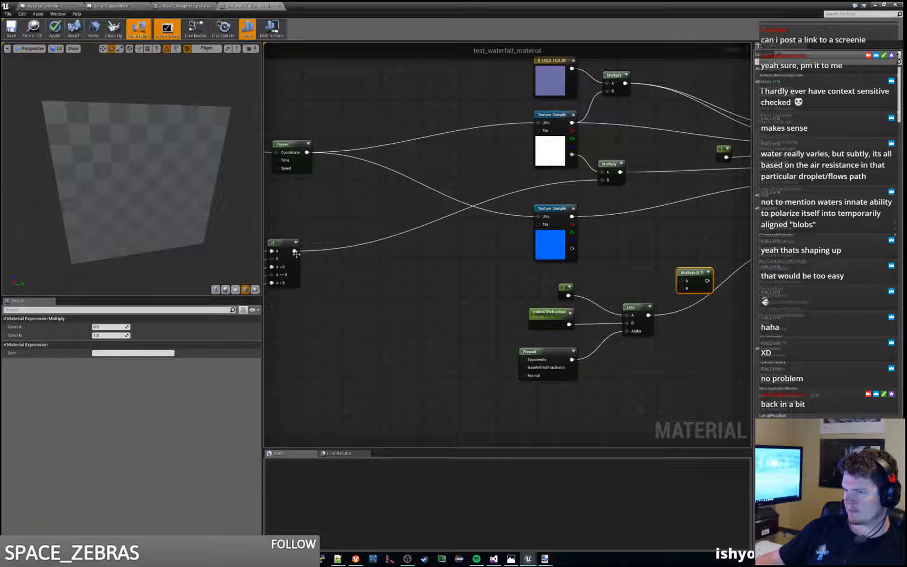
# Step: Connect the last If node to the new Multiply's A, the Lerp to its B, and the Multiply output to Refraction
pyautogui.moveTo(295, 251); pyautogui.dragTo(682, 281)
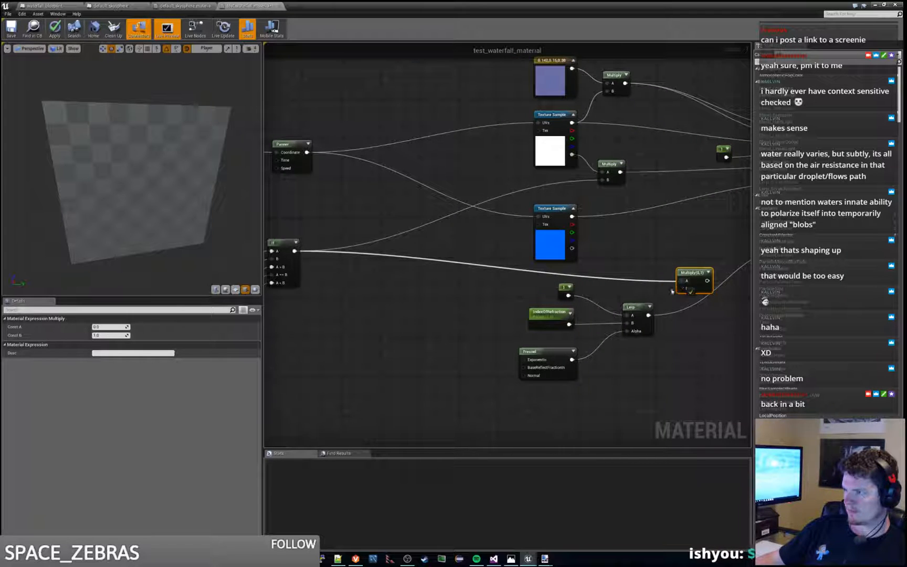
pyautogui.moveTo(649, 315); pyautogui.dragTo(684, 289)
pyautogui.moveTo(684, 289); pyautogui.dragTo(507, 327, button='right')
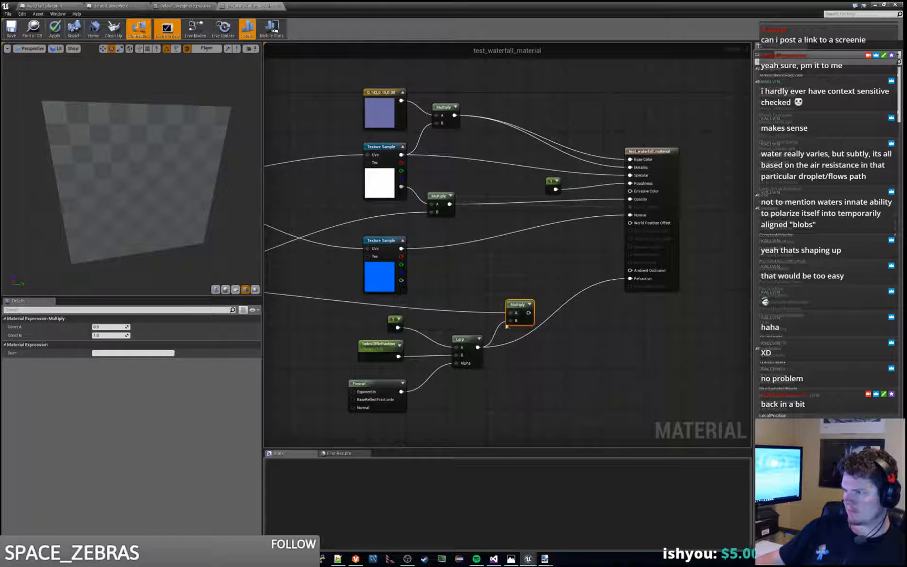
pyautogui.moveTo(529, 312); pyautogui.dragTo(631, 279)
pyautogui.moveTo(516, 304)
pyautogui.mouseDown()
pyautogui.moveTo(529, 315)
pyautogui.moveTo(521, 308)
pyautogui.mouseUp()
# Step: Add the comment "Prevent refraction outside of our waterfall" to the new Multiply node
pyautogui.click(518, 303)
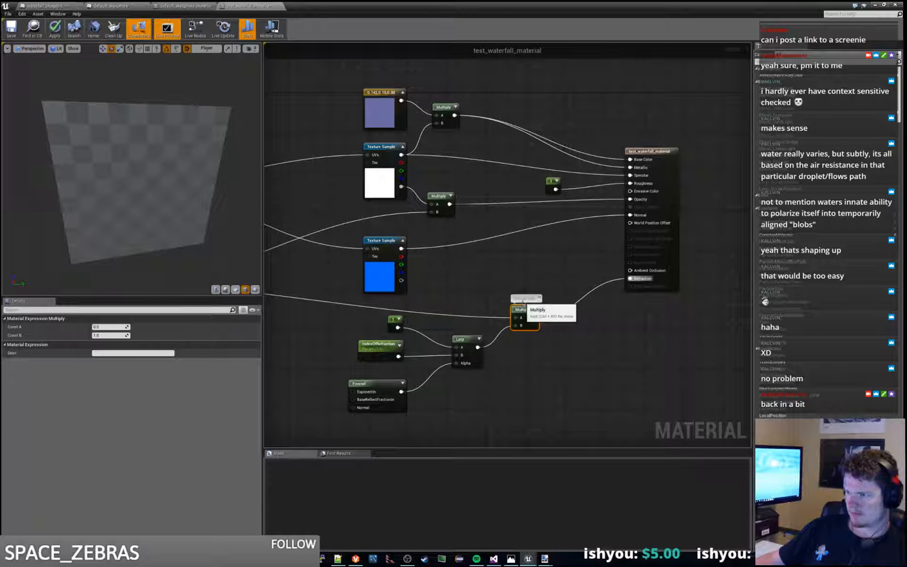
pyautogui.click(522, 300)
pyautogui.write('Prevent refraction outside of our watrel')
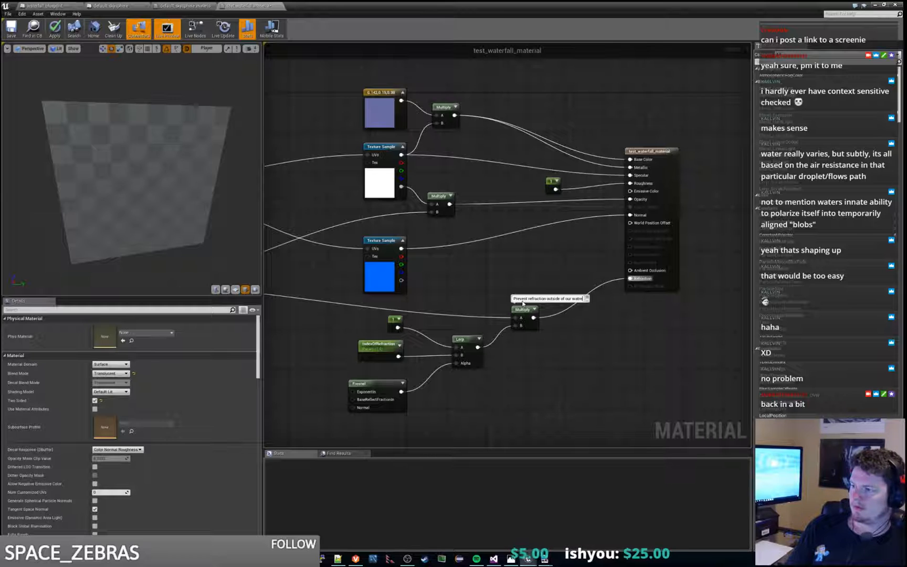
pyautogui.write('fal')
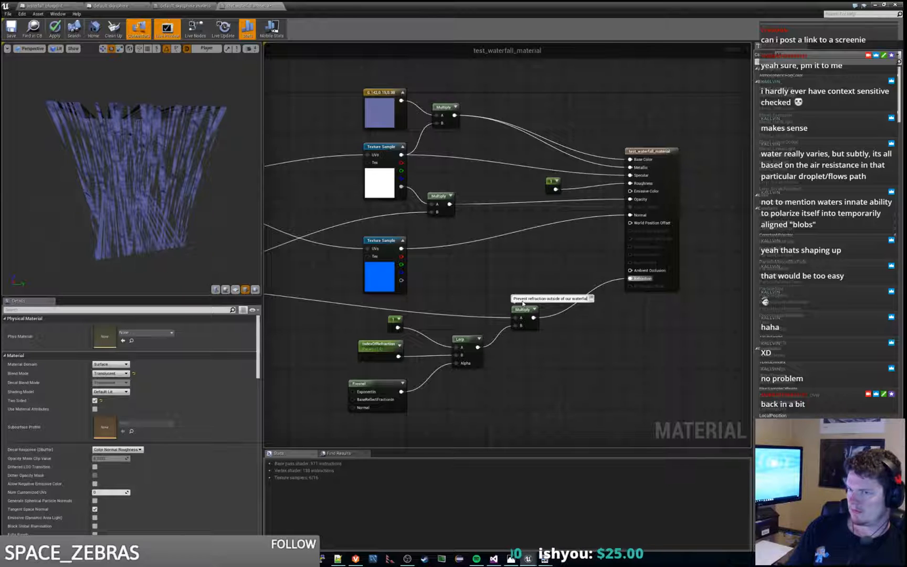
pyautogui.write('l')
pyautogui.press('Return')
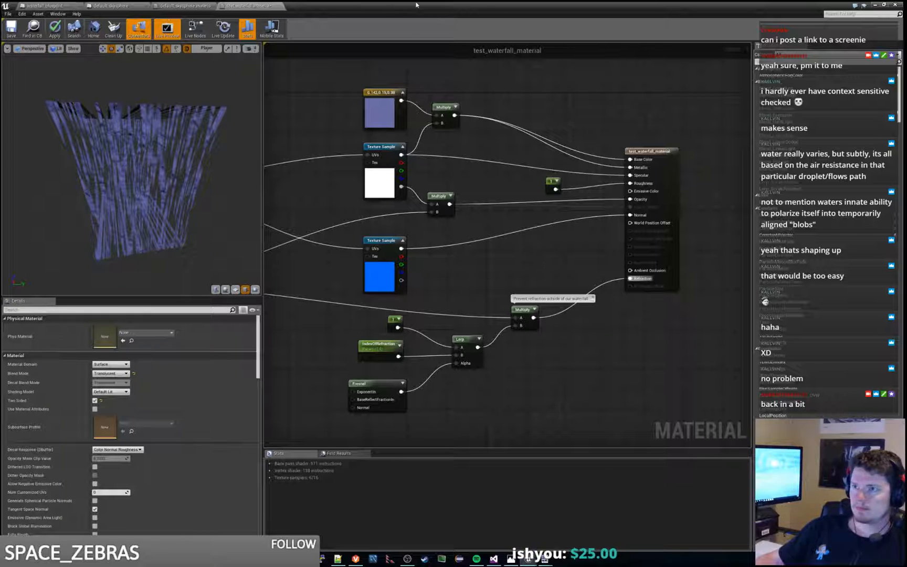
# Step: Switch to the level editor, examine the waterfall in the cave, and return to the If nodes in the test_waterfall_material graph
pyautogui.click(875, 5)
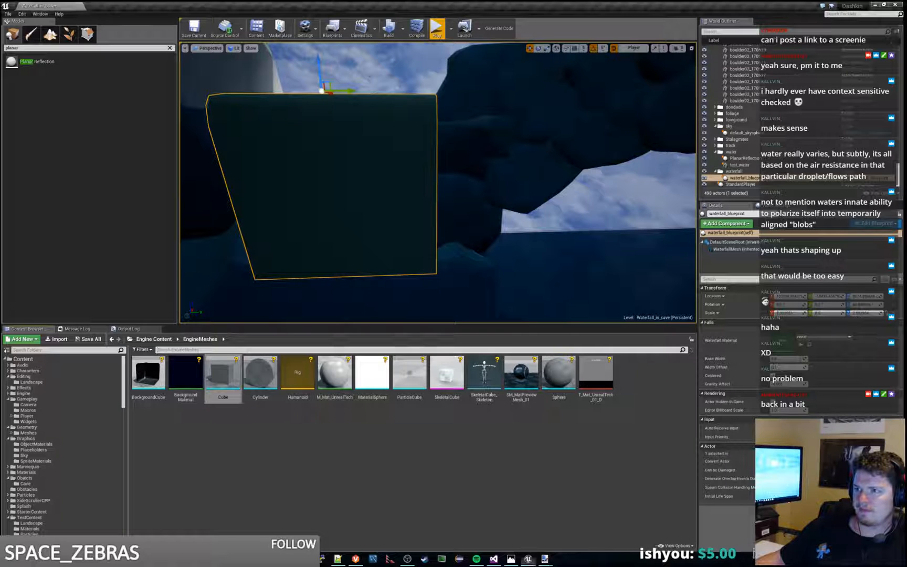
pyautogui.moveTo(437, 183); pyautogui.dragTo(419, 185, button='right')
pyautogui.press('w')
pyautogui.press('d')
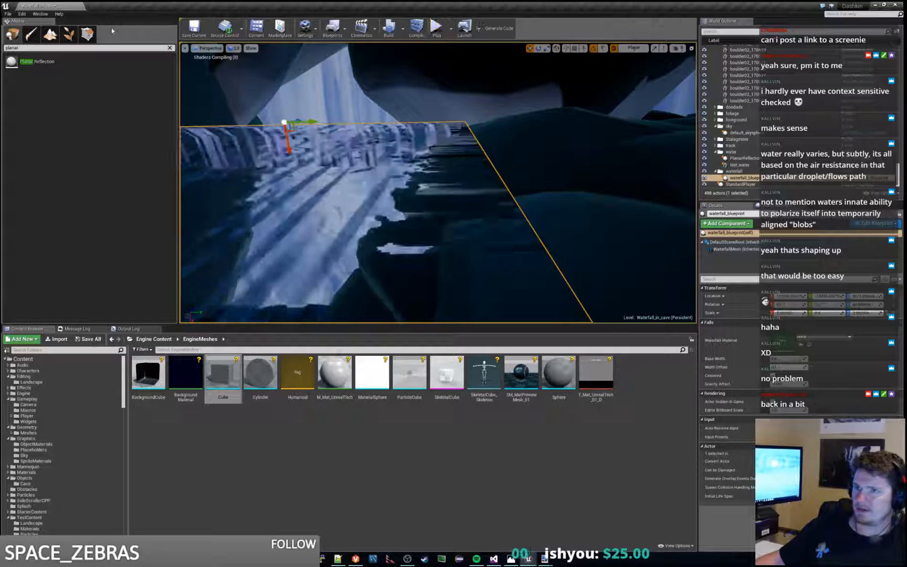
pyautogui.moveTo(368, 0); pyautogui.dragTo(367, 3)
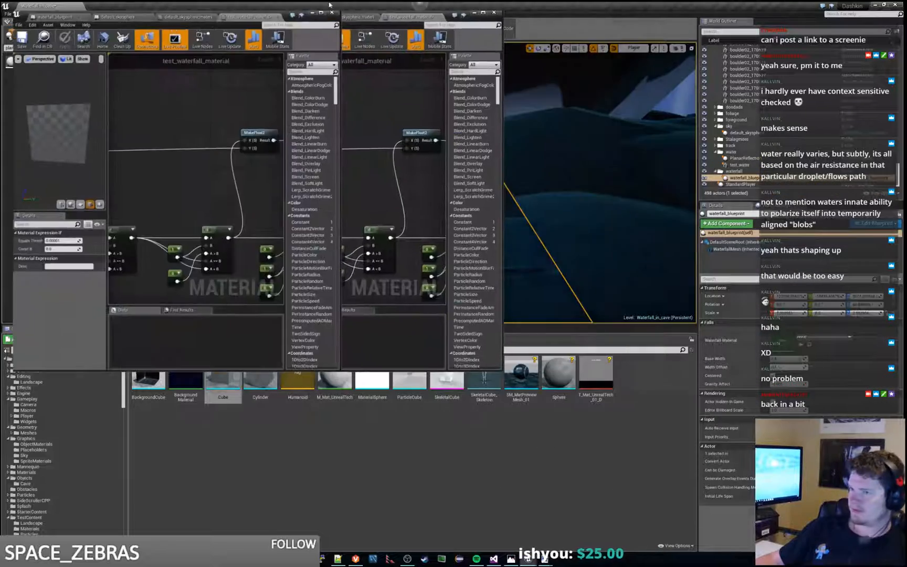
pyautogui.moveTo(405, 218); pyautogui.dragTo(425, 215, button='right')
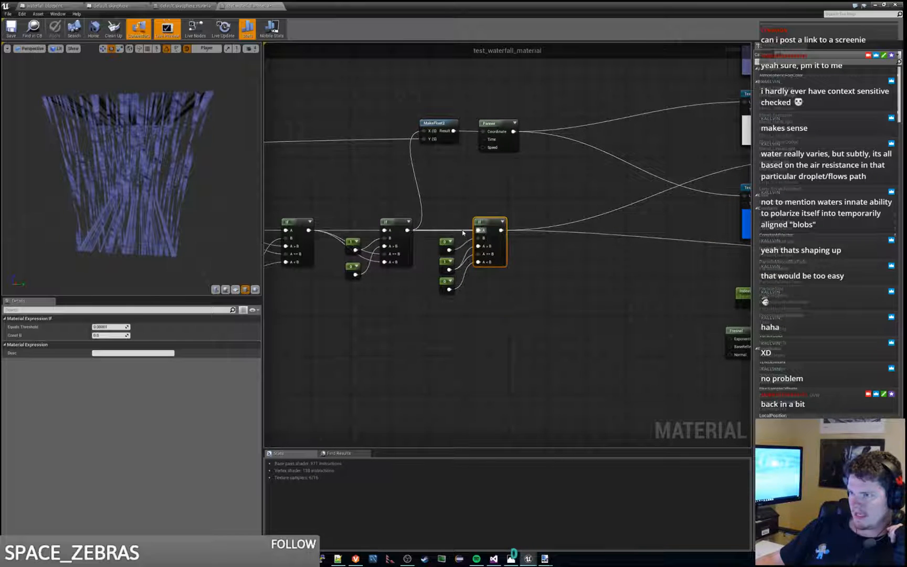
pyautogui.moveTo(466, 211); pyautogui.dragTo(458, 233, button='right')
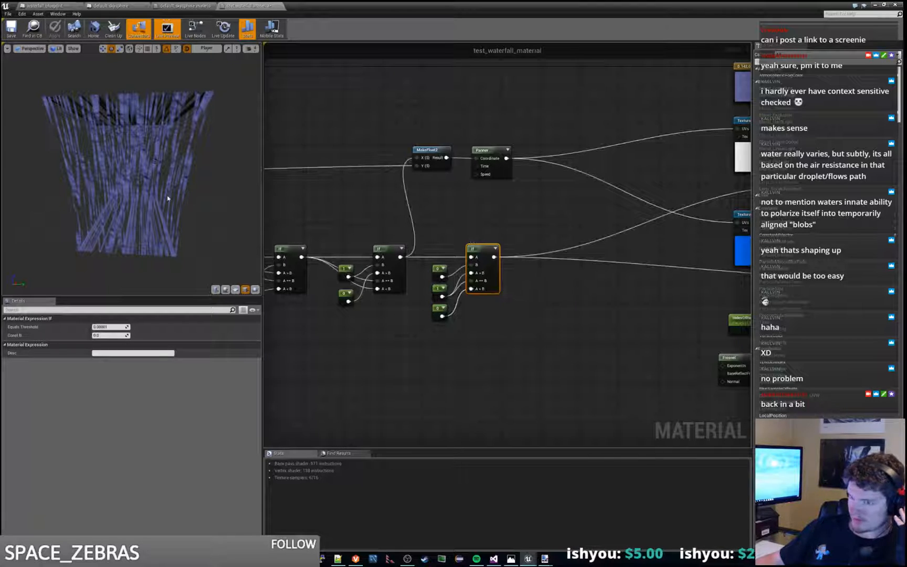
# Step: Preview the last If node and then the If node before it, orbiting the preview mesh to examine each output
pyautogui.rightClick(472, 250)
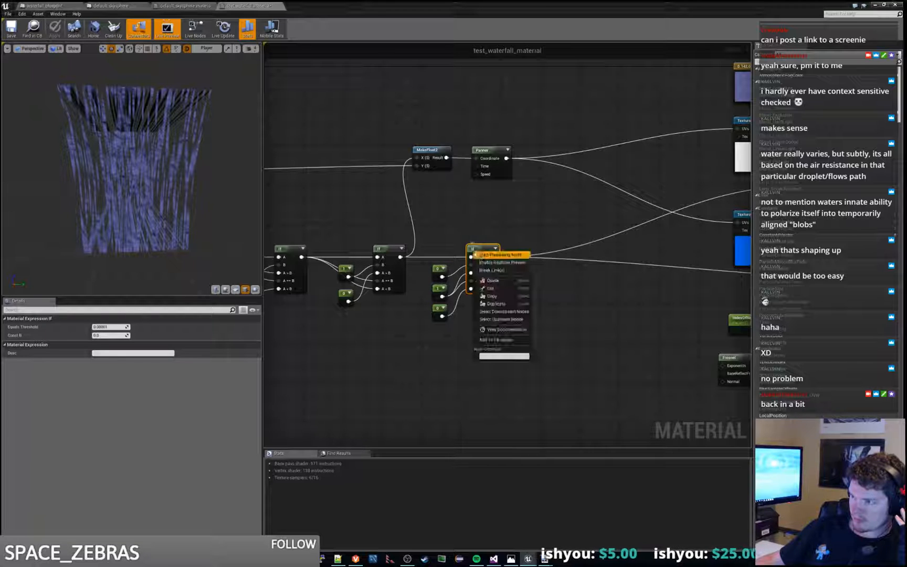
pyautogui.click(488, 256)
pyautogui.moveTo(159, 199); pyautogui.dragTo(20, 223)
pyautogui.rightClick(388, 254)
pyautogui.click(404, 260)
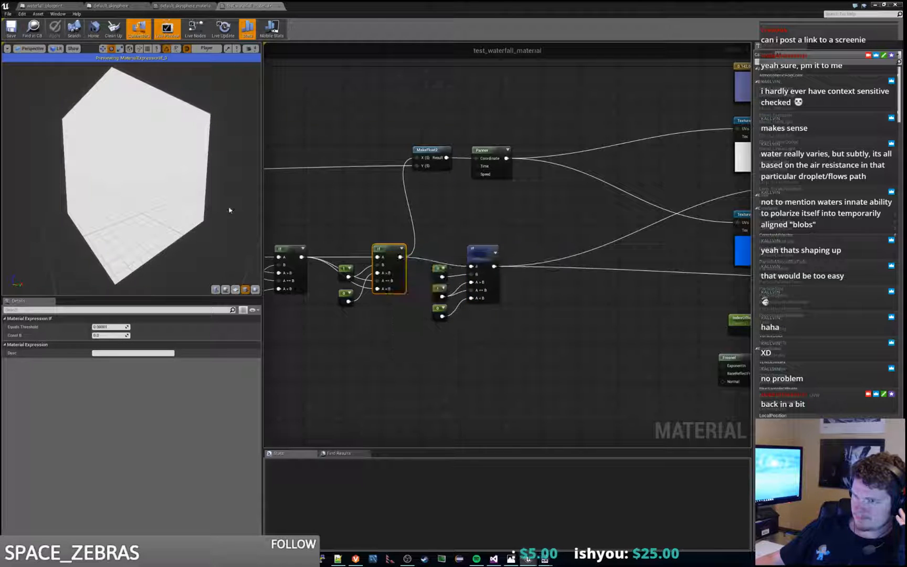
pyautogui.moveTo(126, 184); pyautogui.dragTo(152, 199)
pyautogui.press('XF86AudioNext')
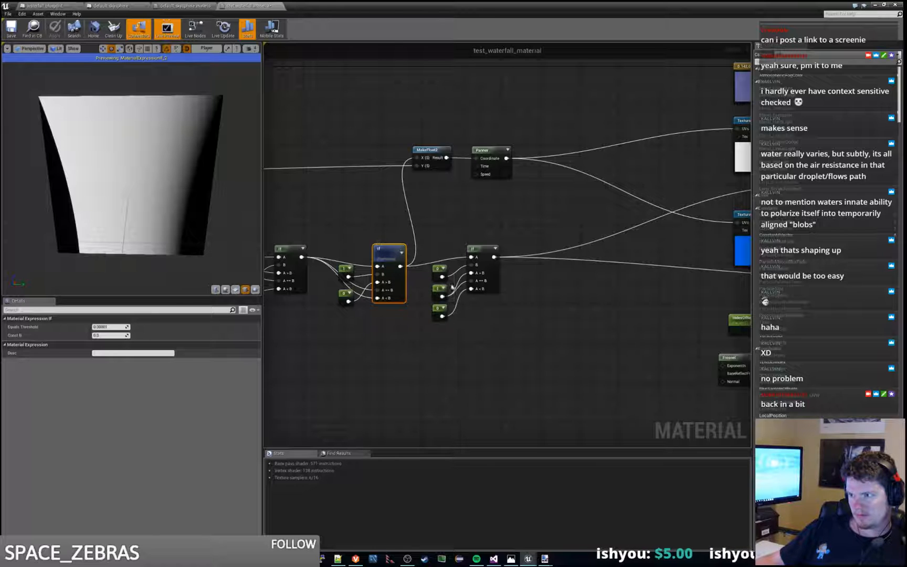
# Step: Rewire the last If node's A == B input to the third constant and preview that node's output
pyautogui.moveTo(460, 287); pyautogui.dragTo(463, 288)
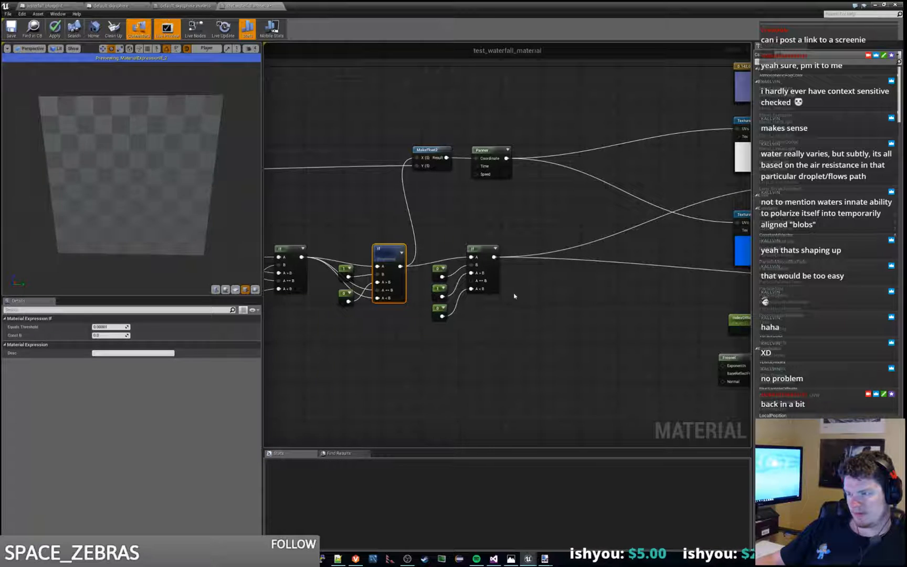
pyautogui.rightClick(488, 250)
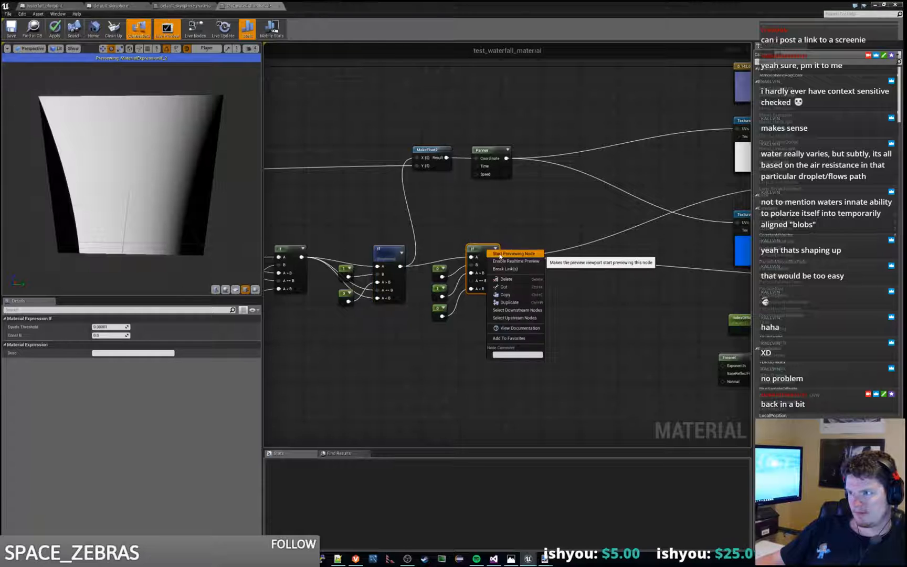
pyautogui.click(499, 254)
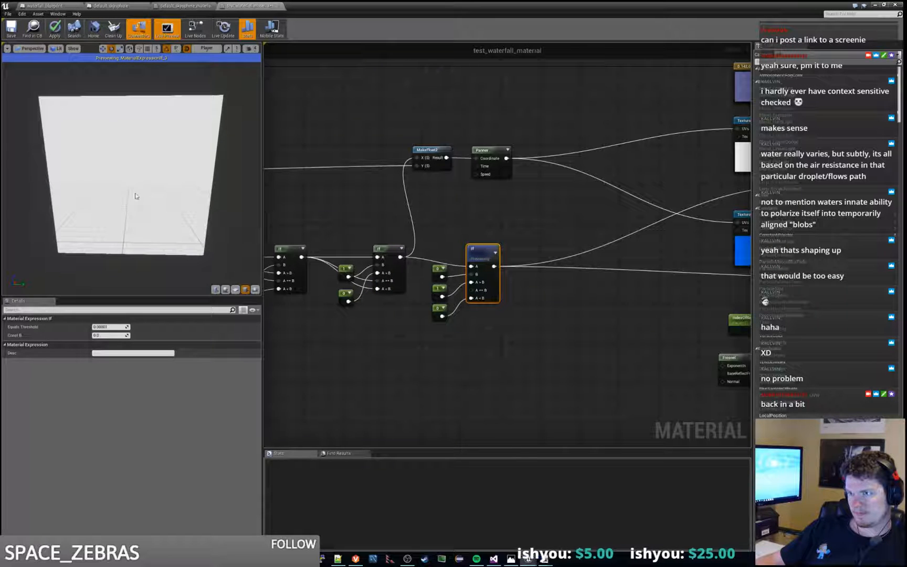
pyautogui.moveTo(134, 196); pyautogui.dragTo(179, 209)
pyautogui.moveTo(442, 316); pyautogui.dragTo(471, 297)
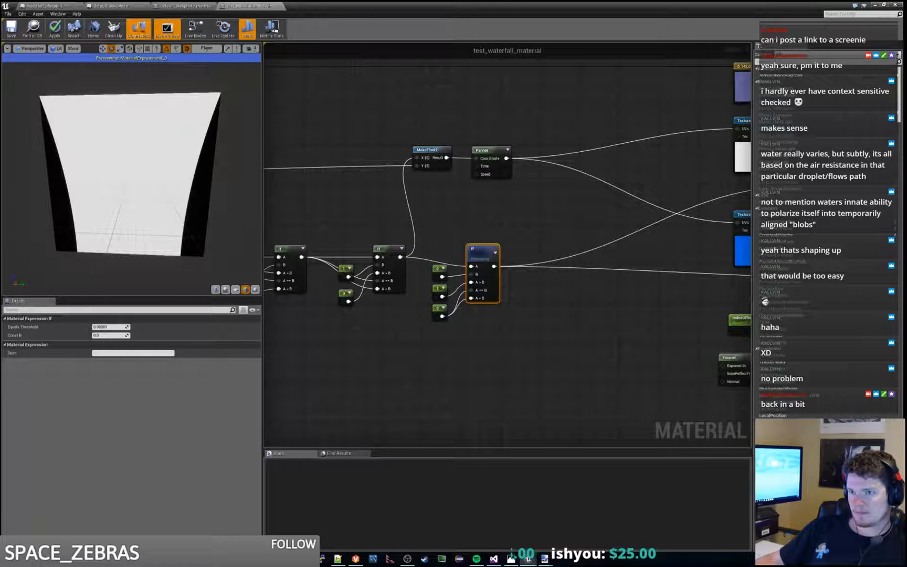
pyautogui.moveTo(132, 173)
pyautogui.mouseDown()
pyautogui.moveTo(189, 170)
pyautogui.moveTo(100, 175)
pyautogui.moveTo(140, 171)
pyautogui.moveTo(134, 158)
pyautogui.moveTo(123, 162)
pyautogui.moveTo(132, 174)
pyautogui.mouseUp()
# Step: Preview the commented Multiply node to examine the refraction mask, then stop previewing it and check the full material preview
pyautogui.moveTo(547, 353); pyautogui.dragTo(364, 330, button='right')
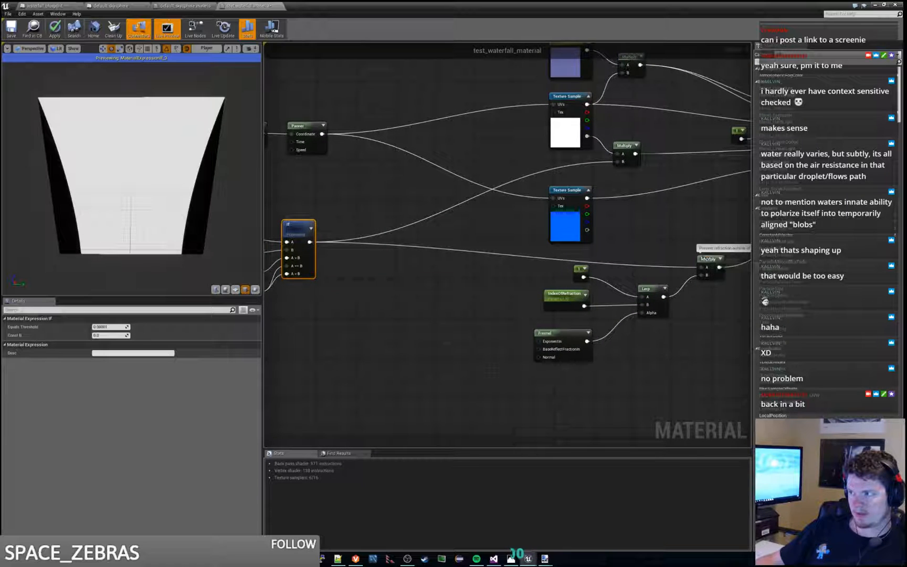
pyautogui.rightClick(710, 258)
pyautogui.click(734, 259)
pyautogui.moveTo(148, 234)
pyautogui.mouseDown()
pyautogui.moveTo(138, 231)
pyautogui.moveTo(173, 220)
pyautogui.moveTo(136, 231)
pyautogui.moveTo(153, 226)
pyautogui.mouseUp()
pyautogui.moveTo(488, 342); pyautogui.dragTo(429, 329, button='right')
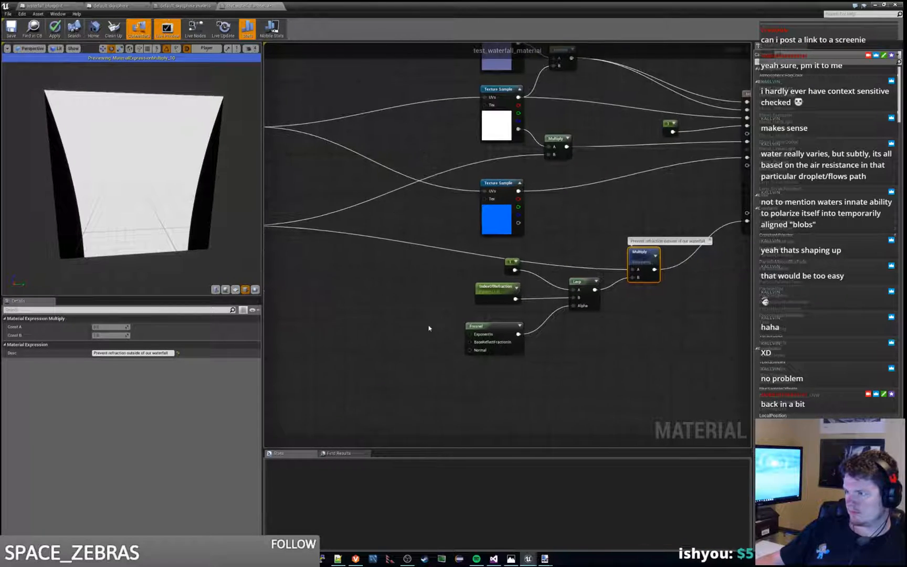
pyautogui.rightClick(644, 255)
pyautogui.click(682, 260)
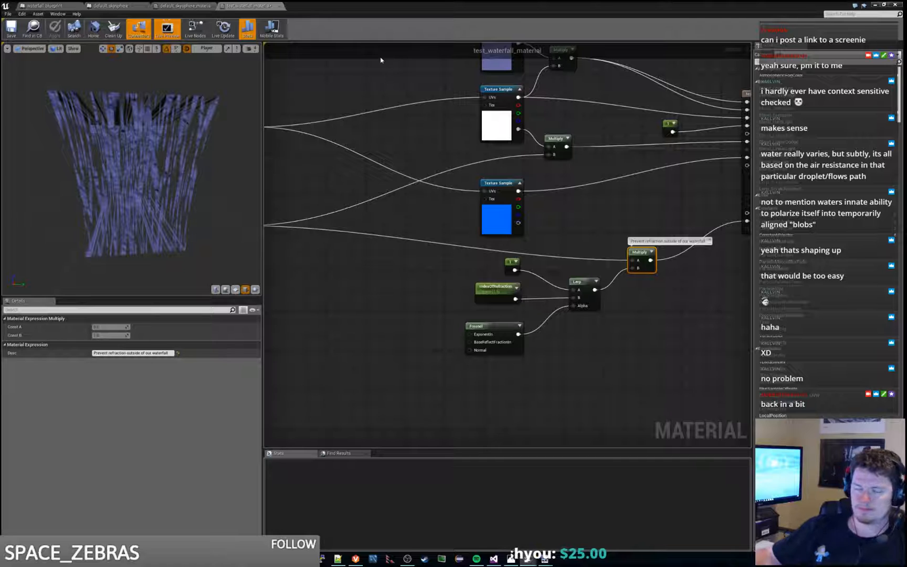
pyautogui.moveTo(253, 162); pyautogui.dragTo(212, 181)
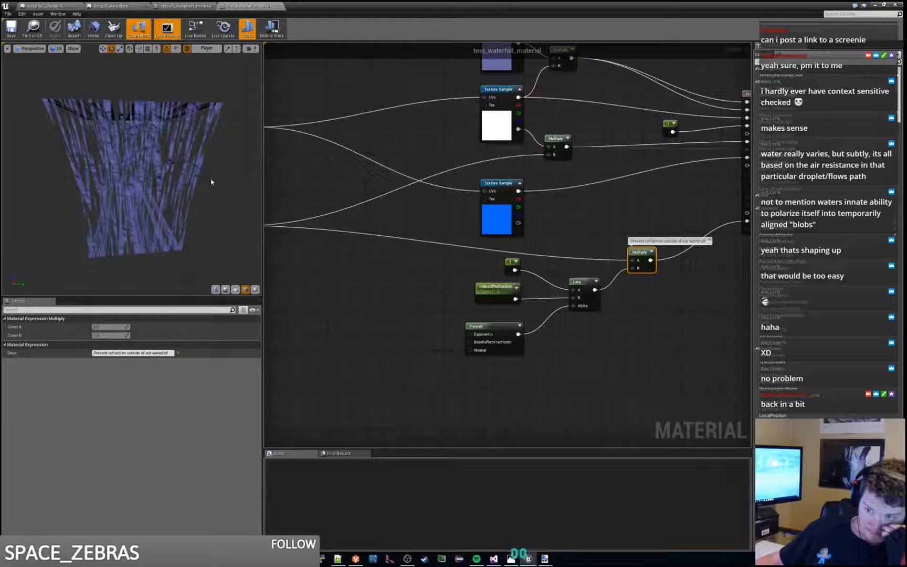
# Step: Check the waterfall from the front in the level editor, then return to the graph and inspect the Refraction input's connection
pyautogui.click(875, 5)
pyautogui.moveTo(604, 163)
pyautogui.mouseDown(button='right')
pyautogui.moveTo(598, 199)
pyautogui.moveTo(572, 237)
pyautogui.moveTo(574, 132)
pyautogui.moveTo(583, 194)
pyautogui.moveTo(580, 163)
pyautogui.moveTo(575, 236)
pyautogui.moveTo(599, 210)
pyautogui.moveTo(593, 246)
pyautogui.moveTo(557, 262)
pyautogui.moveTo(536, 252)
pyautogui.moveTo(524, 229)
pyautogui.moveTo(465, 228)
pyautogui.moveTo(518, 231)
pyautogui.moveTo(551, 220)
pyautogui.moveTo(525, 221)
pyautogui.moveTo(546, 220)
pyautogui.moveTo(528, 171)
pyautogui.moveTo(515, 178)
pyautogui.moveTo(517, 216)
pyautogui.moveTo(519, 176)
pyautogui.moveTo(525, 197)
pyautogui.moveTo(517, 226)
pyautogui.moveTo(520, 197)
pyautogui.moveTo(520, 218)
pyautogui.moveTo(515, 210)
pyautogui.moveTo(527, 207)
pyautogui.moveTo(514, 206)
pyautogui.mouseUp(button='right')
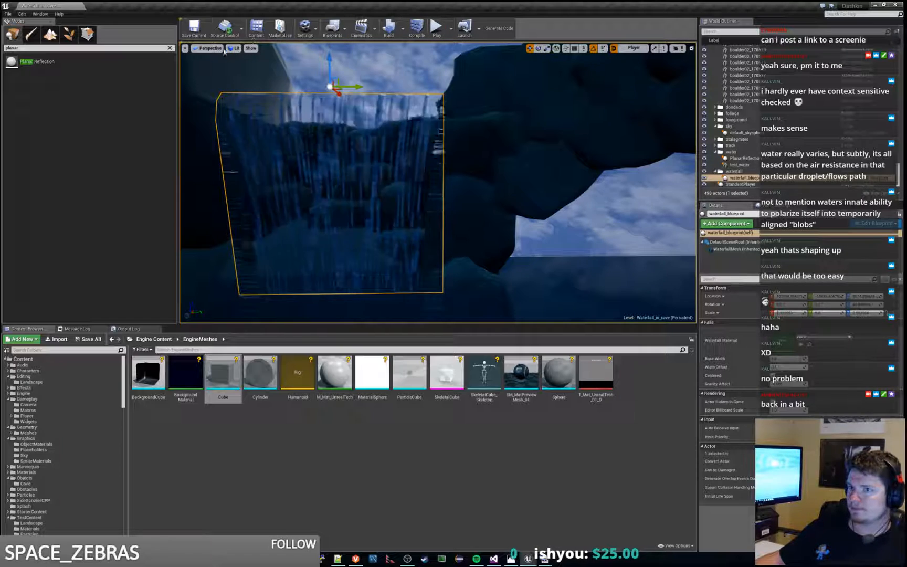
pyautogui.hotkey('alt', 'Tab')
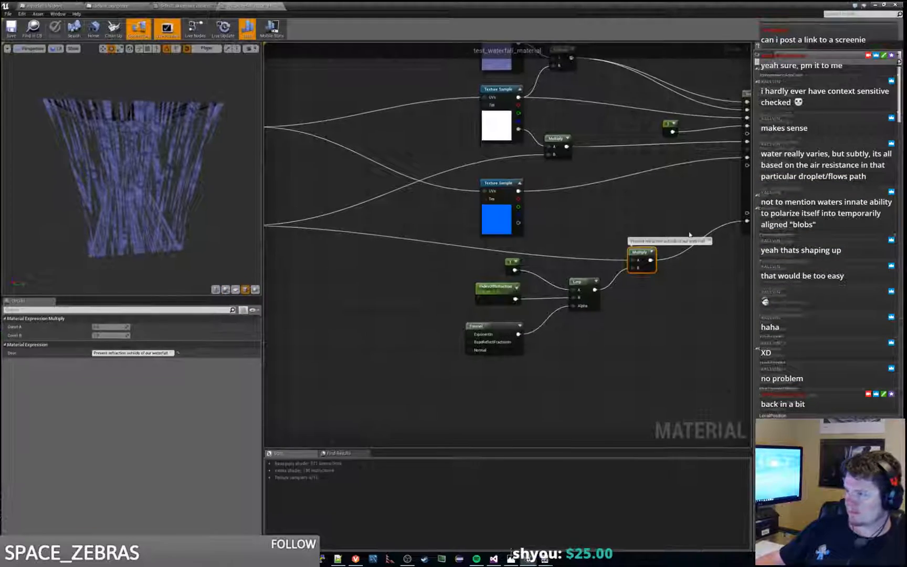
pyautogui.moveTo(721, 325); pyautogui.dragTo(558, 313, button='right')
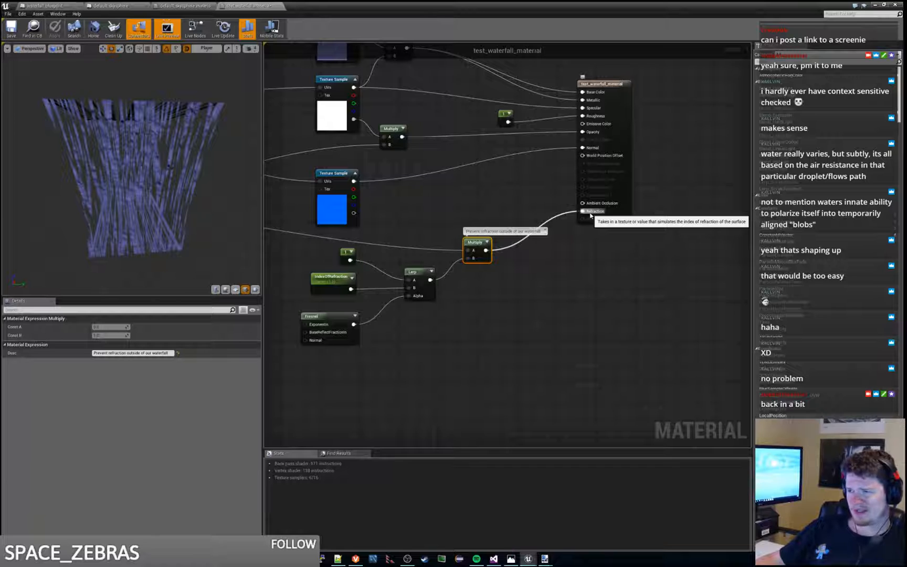
pyautogui.moveTo(465, 208); pyautogui.dragTo(526, 212, button='right')
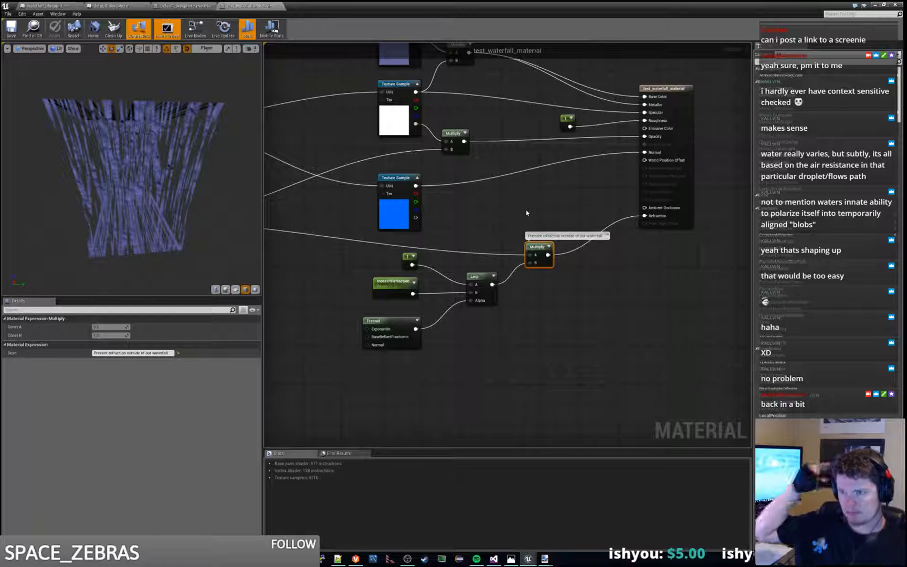
pyautogui.moveTo(526, 213); pyautogui.dragTo(538, 162, button='right')
# Step: Switch to the level editor and inspect the waterfall's refraction from above, moving across its width
pyautogui.moveTo(447, 5); pyautogui.dragTo(906, 210)
pyautogui.press('w')
pyautogui.moveTo(438, 184); pyautogui.dragTo(440, 127, button='right')
pyautogui.press('s')
pyautogui.press('w')
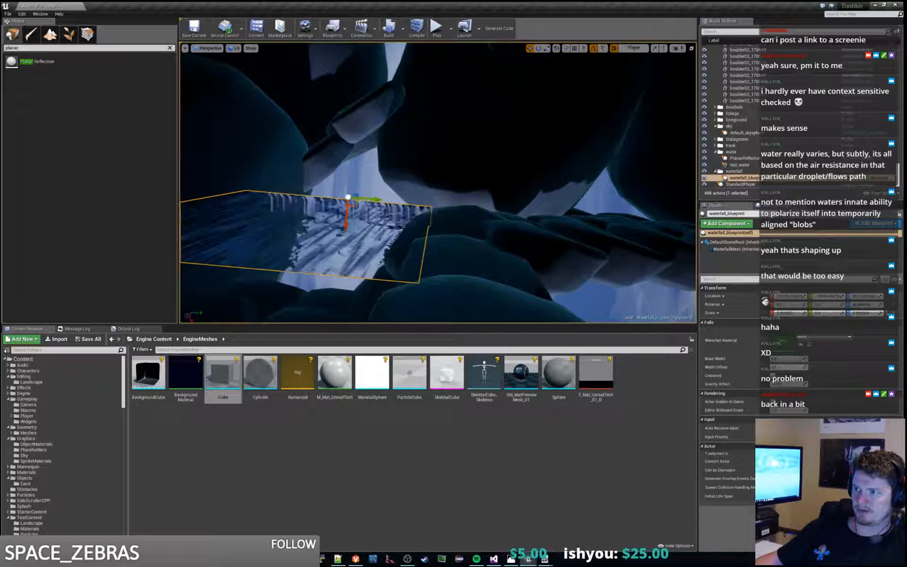
pyautogui.press('a')
pyautogui.press('a')
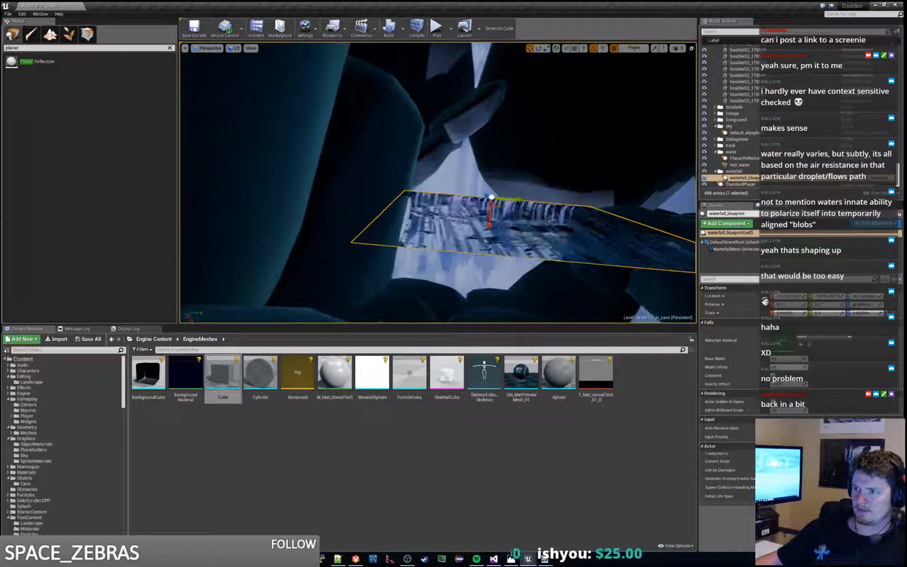
pyautogui.press('d')
pyautogui.press('d')
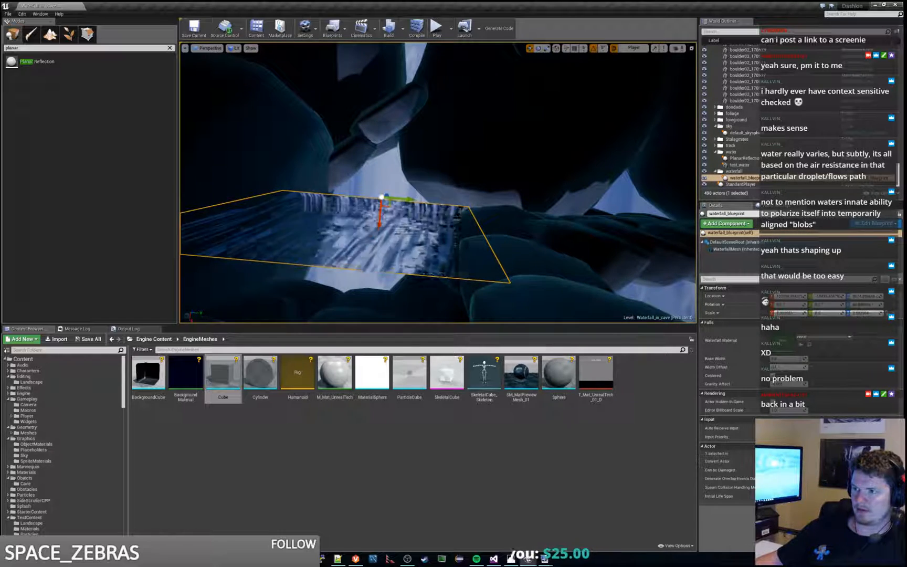
# Step: Examine the waterfall close up and from the front, then return to the test_waterfall_material graph
pyautogui.press('w')
pyautogui.press('s')
pyautogui.moveTo(439, 183)
pyautogui.mouseDown(button='right')
pyautogui.moveTo(438, 247)
pyautogui.moveTo(439, 184)
pyautogui.moveTo(438, 236)
pyautogui.moveTo(446, 239)
pyautogui.moveTo(446, 190)
pyautogui.mouseUp(button='right')
pyautogui.press('s')
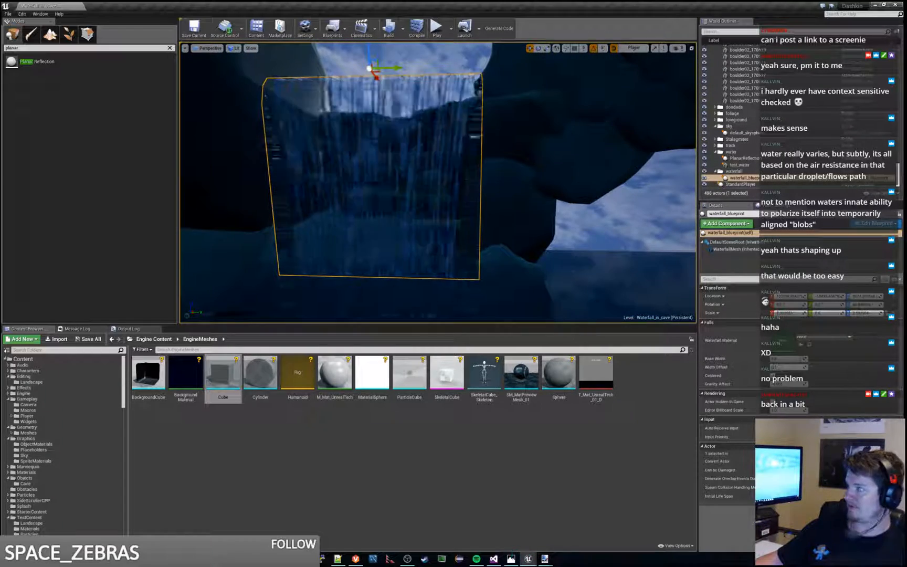
pyautogui.hotkey('alt', 'Tab')
pyautogui.moveTo(367, 277); pyautogui.dragTo(415, 248, button='right')
pyautogui.scroll(-2, 500, 287)
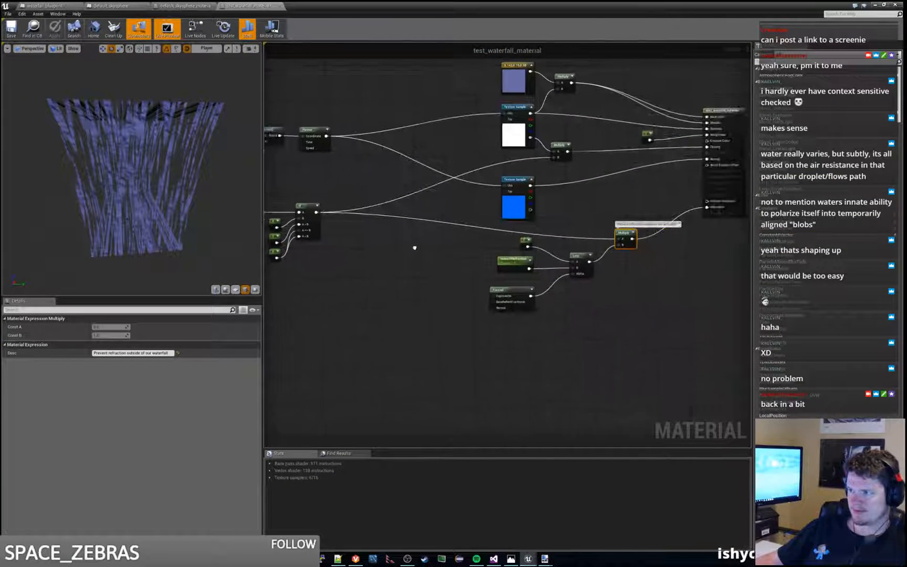
# Step: Move the Lerp group with its constant, IndexOfRefraction and Fresnel nodes, and reposition the commented Multiply node beside it
pyautogui.click(613, 301)
pyautogui.moveTo(622, 294); pyautogui.dragTo(576, 299, button='right')
pyautogui.moveTo(421, 233); pyautogui.dragTo(534, 339)
pyautogui.moveTo(536, 260); pyautogui.dragTo(505, 287)
pyautogui.click(501, 262)
pyautogui.moveTo(518, 261); pyautogui.dragTo(467, 263, button='right')
pyautogui.moveTo(536, 245)
pyautogui.mouseDown()
pyautogui.moveTo(531, 224)
pyautogui.moveTo(526, 254)
pyautogui.mouseUp()
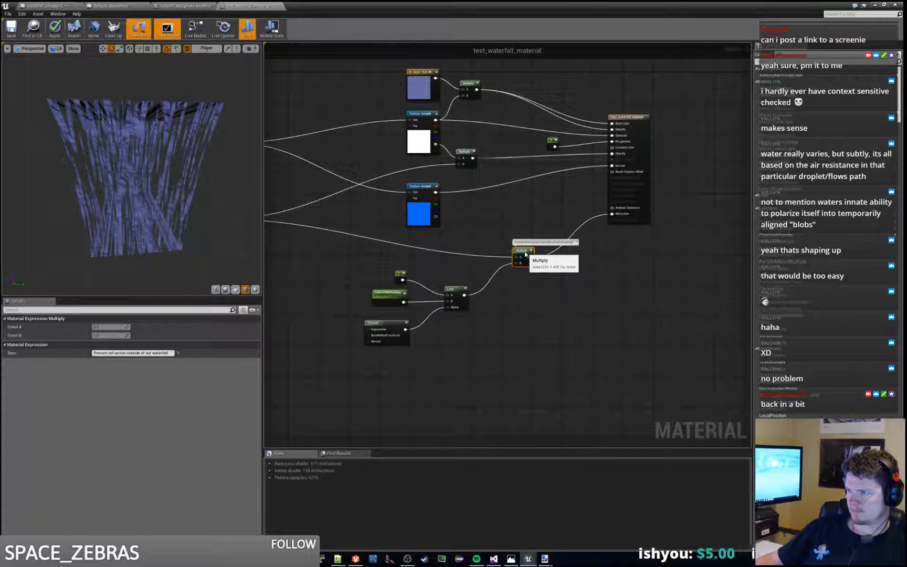
# Step: Add a Subtract node between the If node's mask output and the commented Multiply's A input
pyautogui.click(502, 227)
pyautogui.rightClick(503, 227)
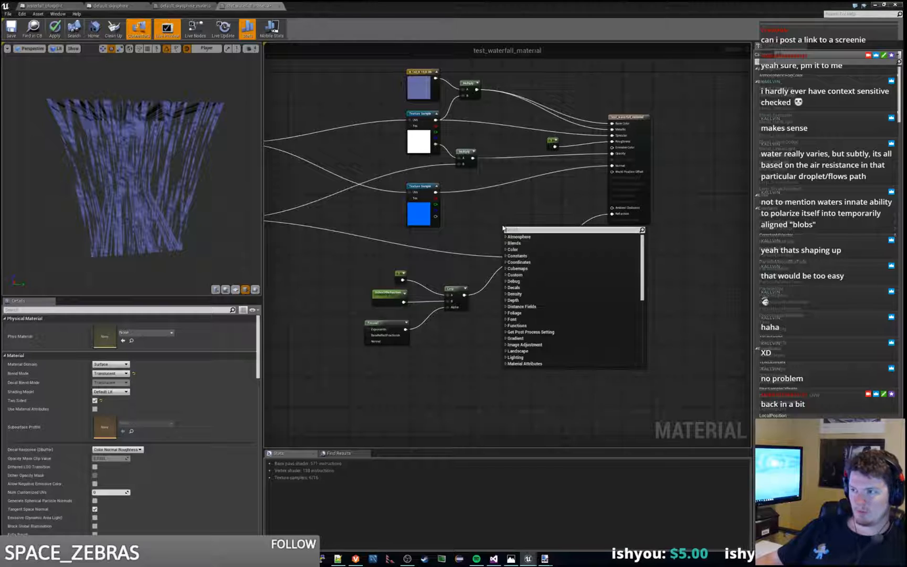
pyautogui.press('Escape')
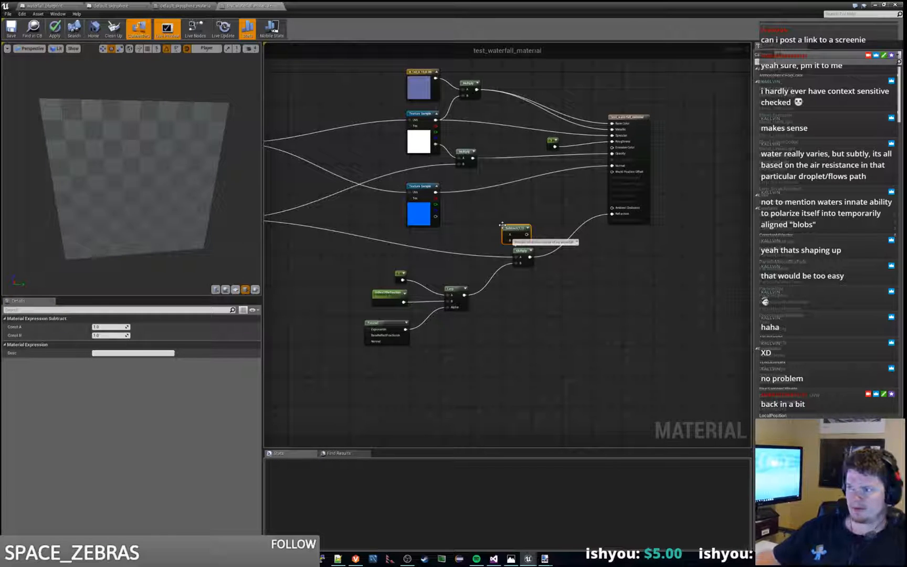
pyautogui.moveTo(511, 226); pyautogui.dragTo(477, 232)
pyautogui.moveTo(438, 253); pyautogui.dragTo(579, 282, button='right')
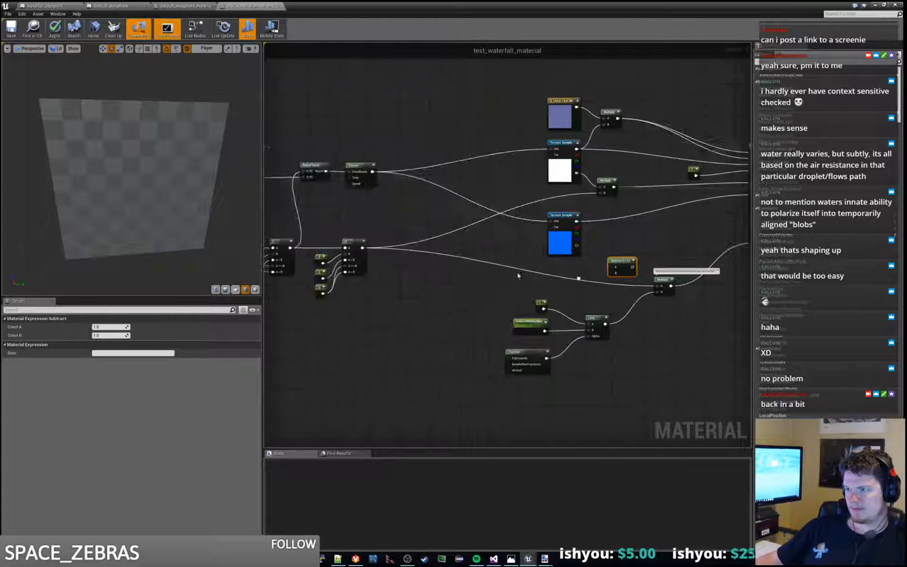
pyautogui.moveTo(362, 248); pyautogui.dragTo(616, 267)
pyautogui.moveTo(613, 267); pyautogui.dragTo(660, 288)
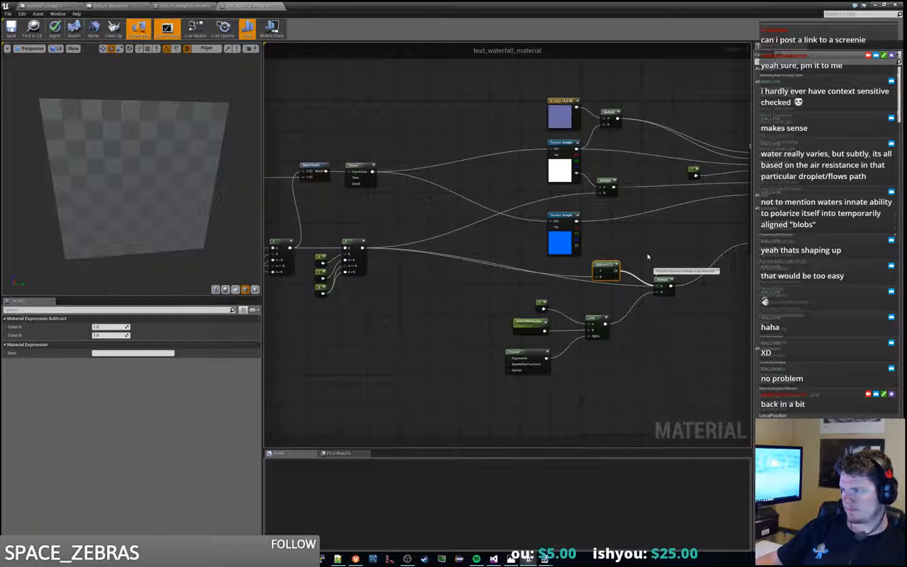
pyautogui.moveTo(652, 248); pyautogui.dragTo(608, 239, button='right')
pyautogui.moveTo(560, 257); pyautogui.dragTo(549, 262)
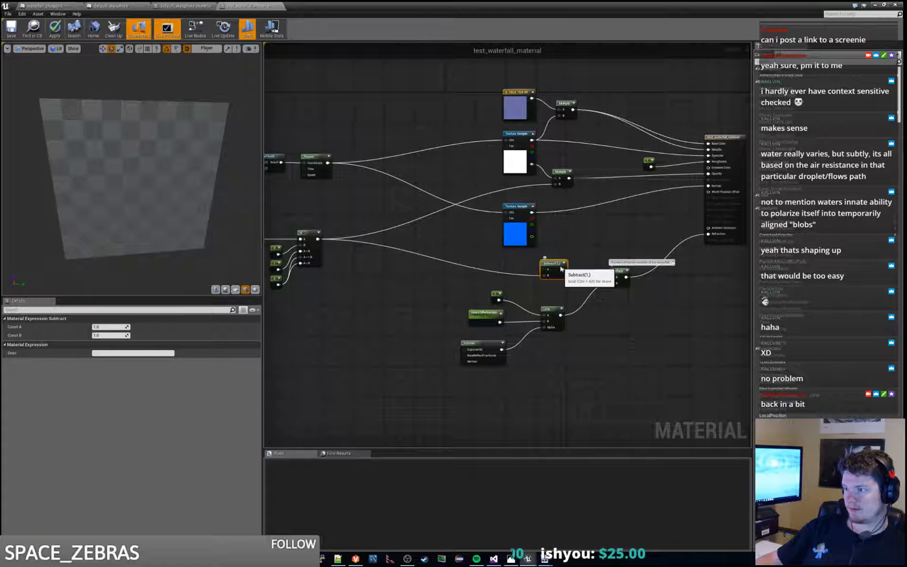
# Step: Duplicate the mask's If node, place the copy near the Lerp and feed the mask output into its A input
pyautogui.scroll(1, 588, 289)
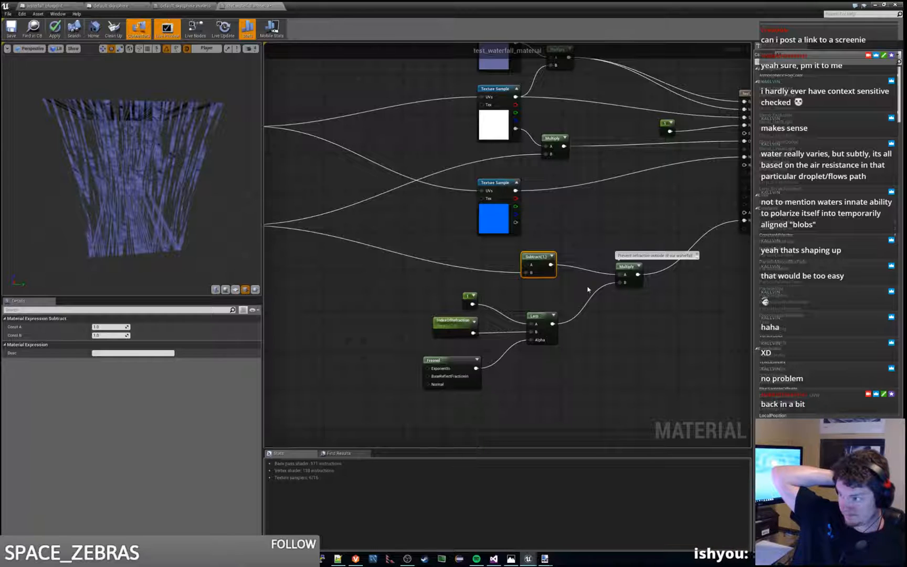
pyautogui.scroll(-1, 598, 274)
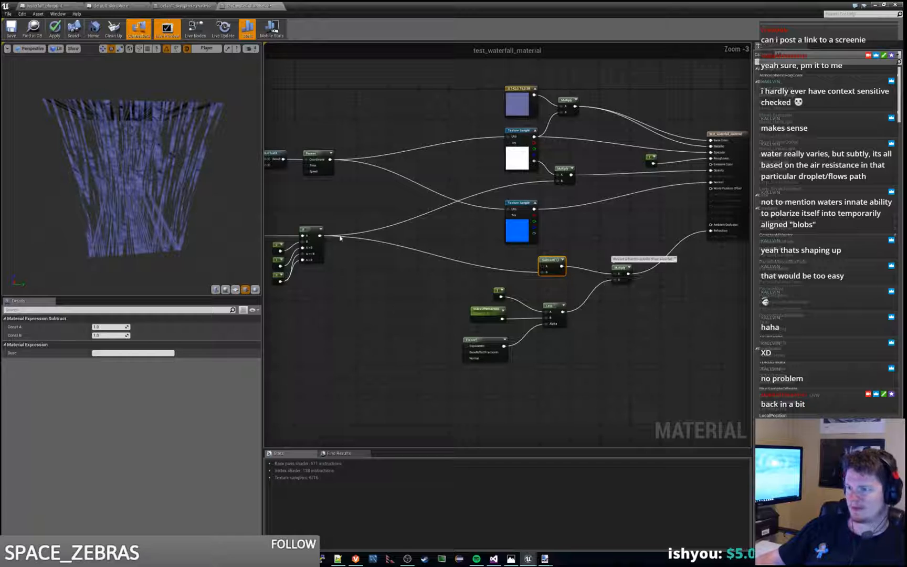
pyautogui.click(311, 229)
pyautogui.hotkey('ctrl', 'c')
pyautogui.hotkey('ctrl', 'v')
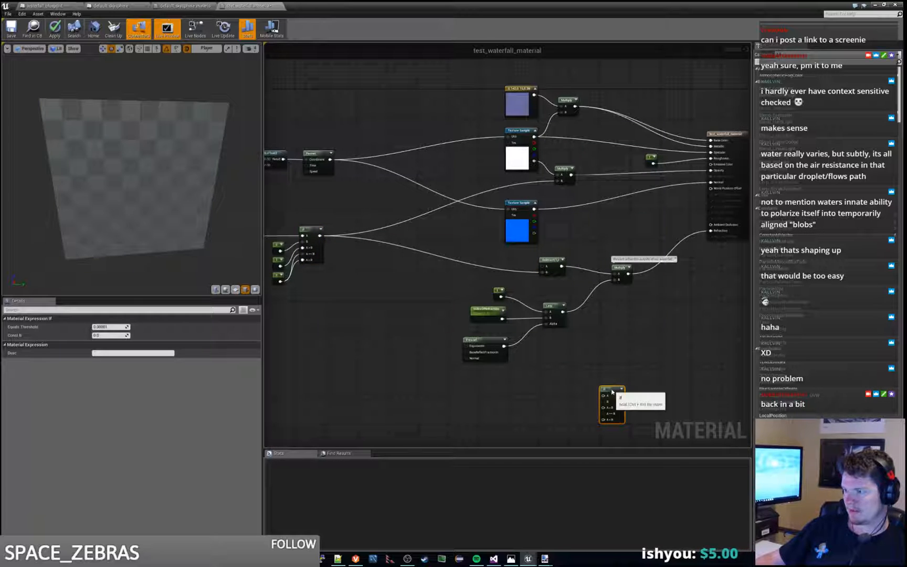
pyautogui.moveTo(612, 391); pyautogui.dragTo(627, 356)
pyautogui.moveTo(528, 272); pyautogui.dragTo(700, 328)
pyautogui.scroll(2, 512, 255)
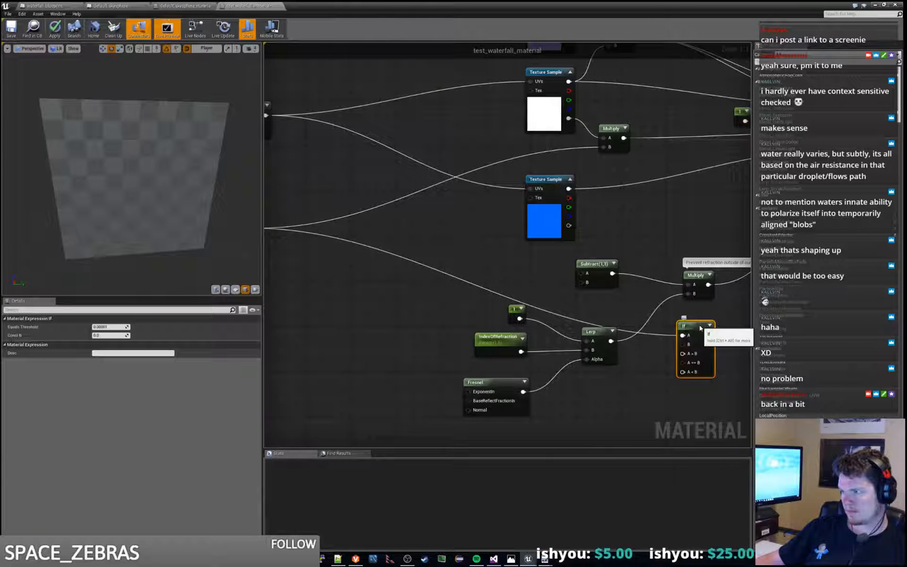
# Step: Delete the Subtract node and reroute the Lerp output from the Multiply to the new If node's A > B input
pyautogui.click(587, 267)
pyautogui.press('Delete')
pyautogui.moveTo(619, 260); pyautogui.dragTo(531, 257, button='right')
pyautogui.click(608, 275)
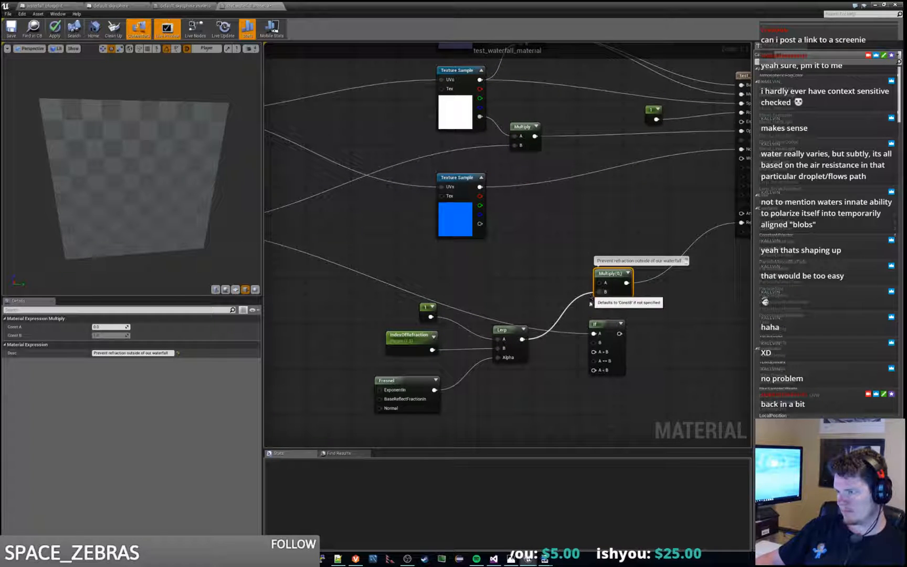
pyautogui.keyDown('ctrl'); pyautogui.moveTo(598, 291); pyautogui.dragTo(579, 349); pyautogui.keyUp('ctrl')
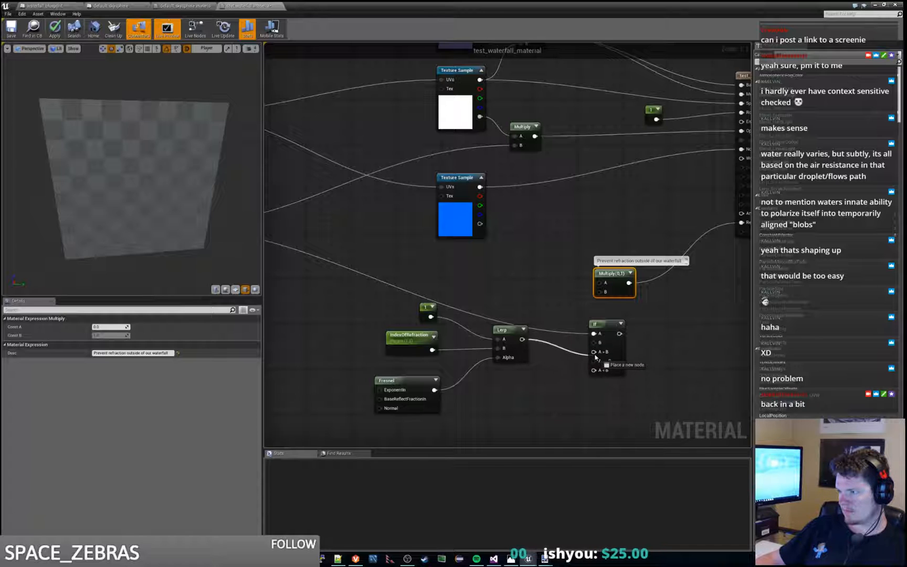
pyautogui.keyDown('ctrl'); pyautogui.moveTo(604, 354); pyautogui.dragTo(561, 269); pyautogui.keyUp('ctrl')
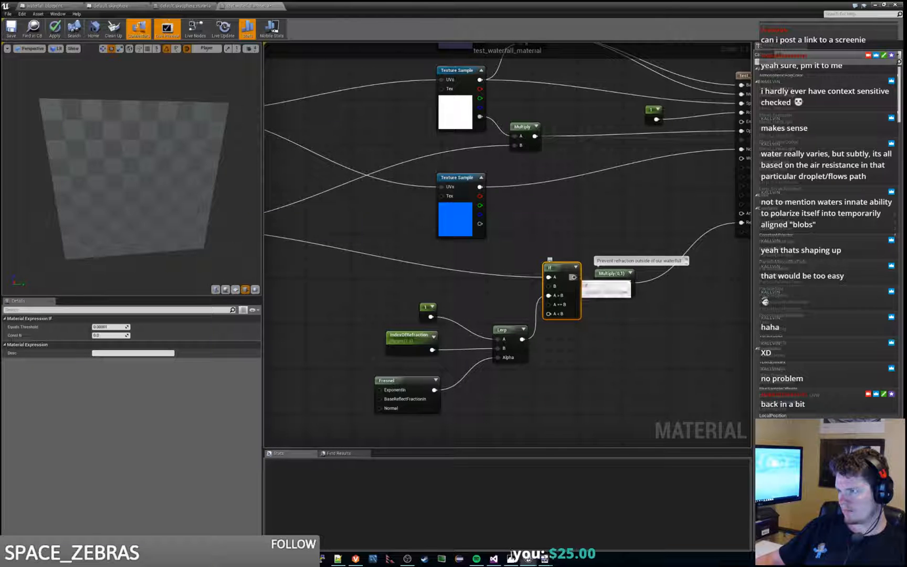
# Step: Connect the new If node's output to the material's Refraction input and delete the commented Multiply node
pyautogui.moveTo(629, 283); pyautogui.dragTo(710, 230)
pyautogui.click(582, 275)
pyautogui.press('Delete')
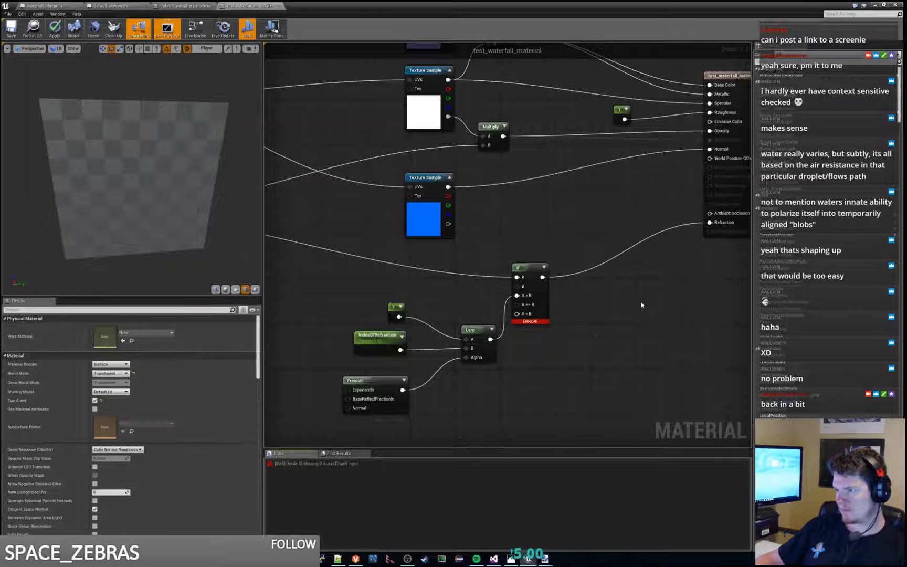
pyautogui.moveTo(528, 276); pyautogui.dragTo(562, 272)
# Step: Duplicate the Lerp's constant, connect the copy to the new If node's B input and set its value to 0
pyautogui.click(393, 308)
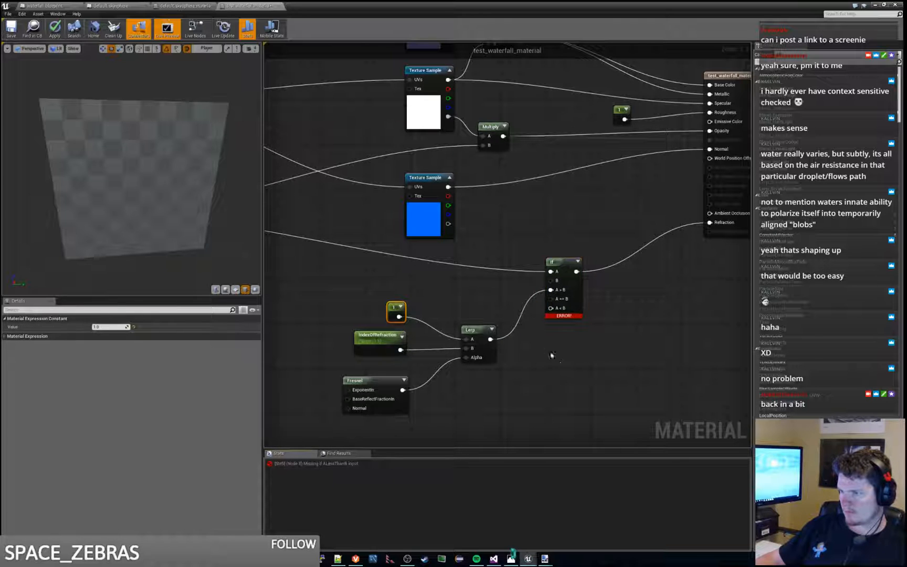
pyautogui.moveTo(565, 369); pyautogui.dragTo(486, 296)
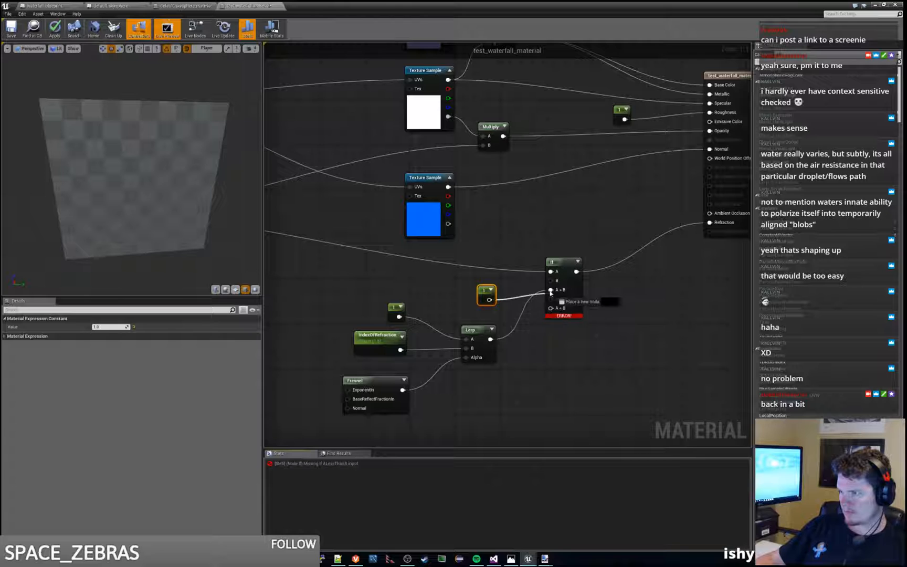
pyautogui.moveTo(554, 282); pyautogui.dragTo(552, 288)
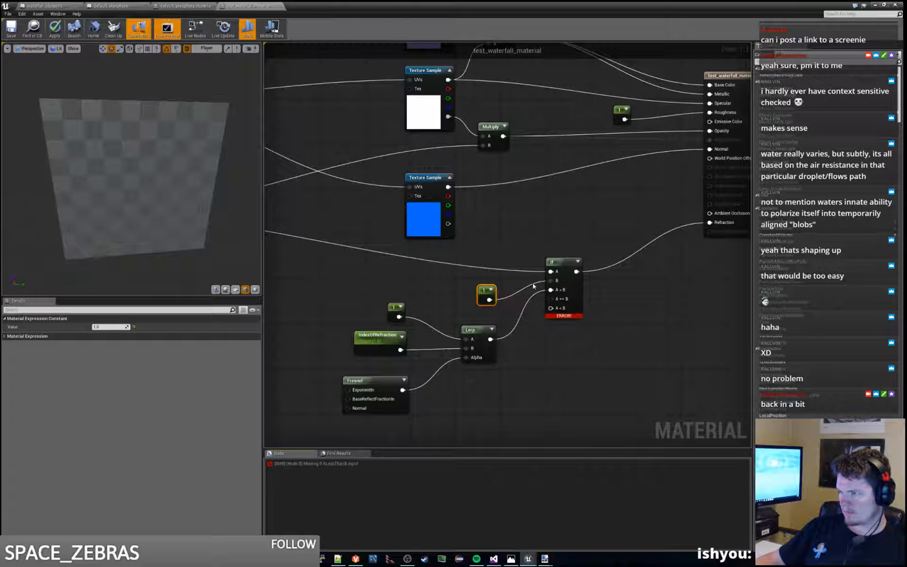
pyautogui.moveTo(487, 296); pyautogui.dragTo(492, 290)
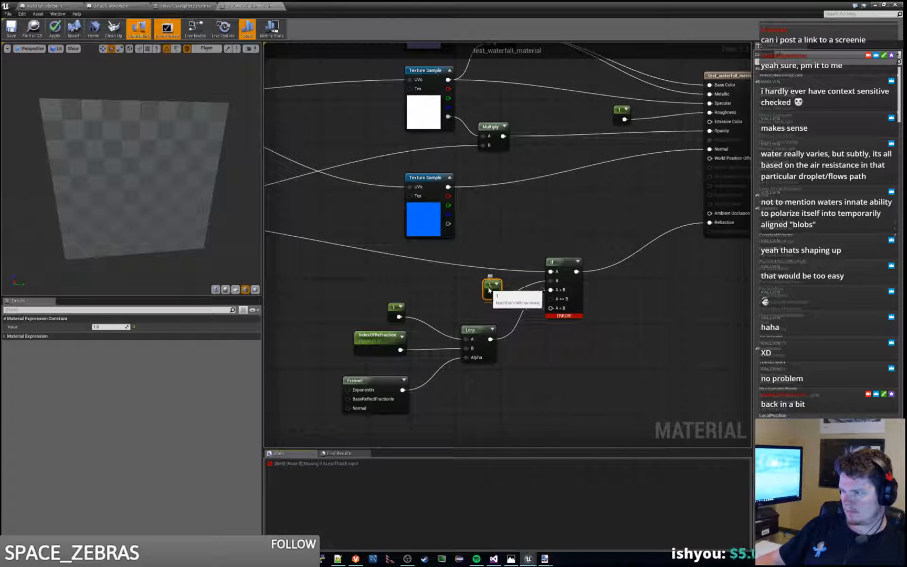
pyautogui.click(106, 327)
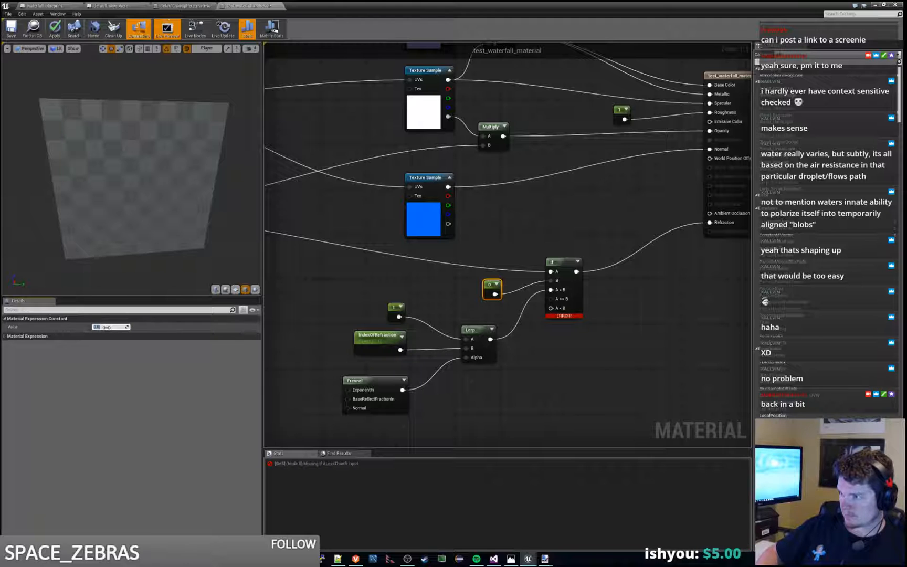
pyautogui.moveTo(488, 285); pyautogui.dragTo(482, 278)
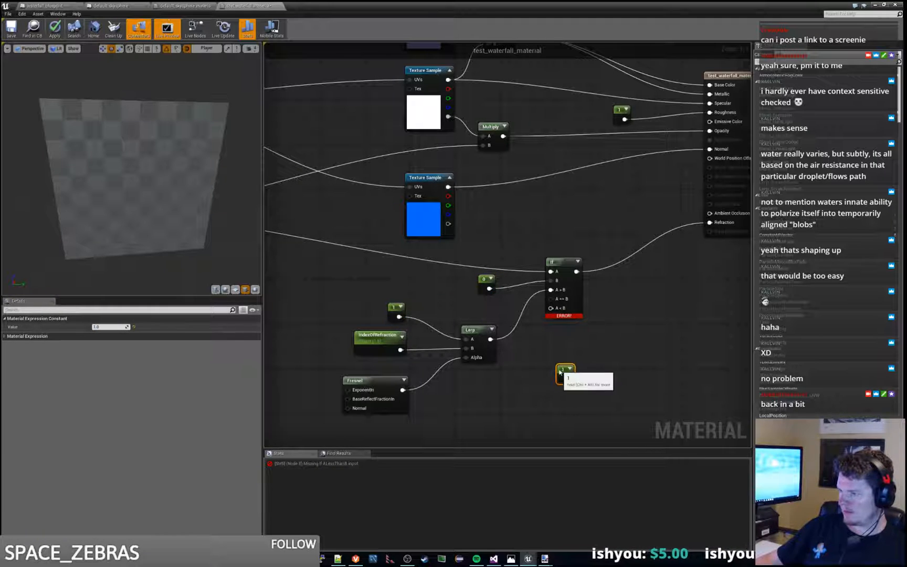
# Step: Add a constant of 1 and connect it to the new If node's A < B and A == B inputs
pyautogui.moveTo(559, 372); pyautogui.dragTo(551, 308)
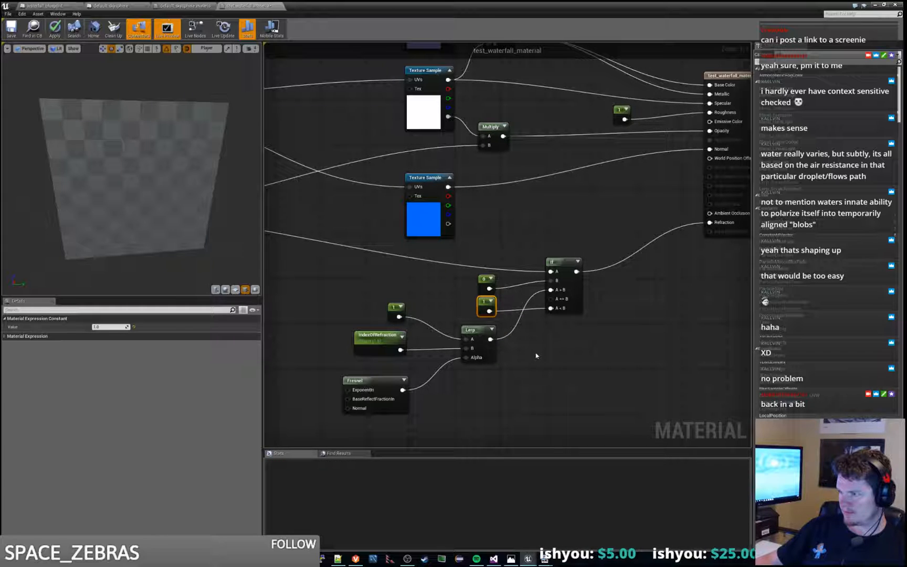
pyautogui.click(508, 328)
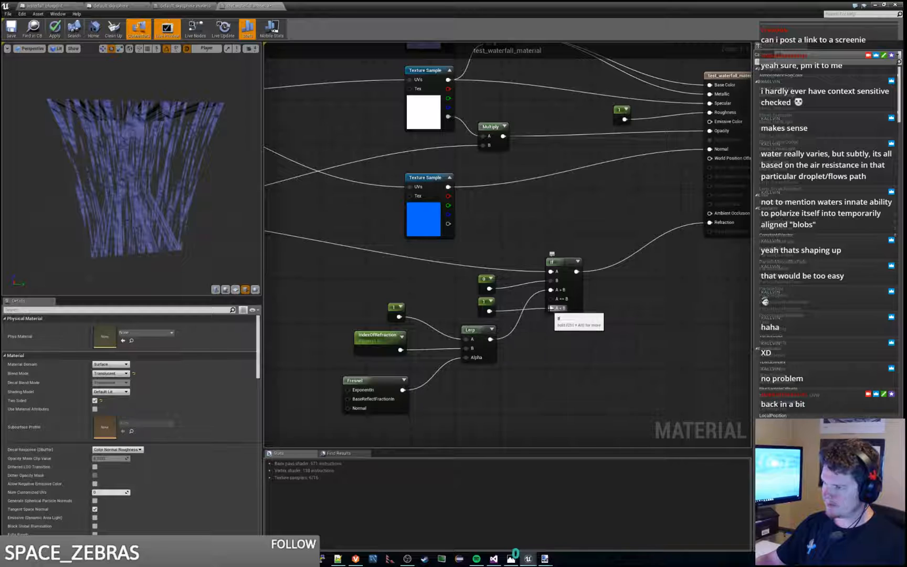
pyautogui.click(483, 302)
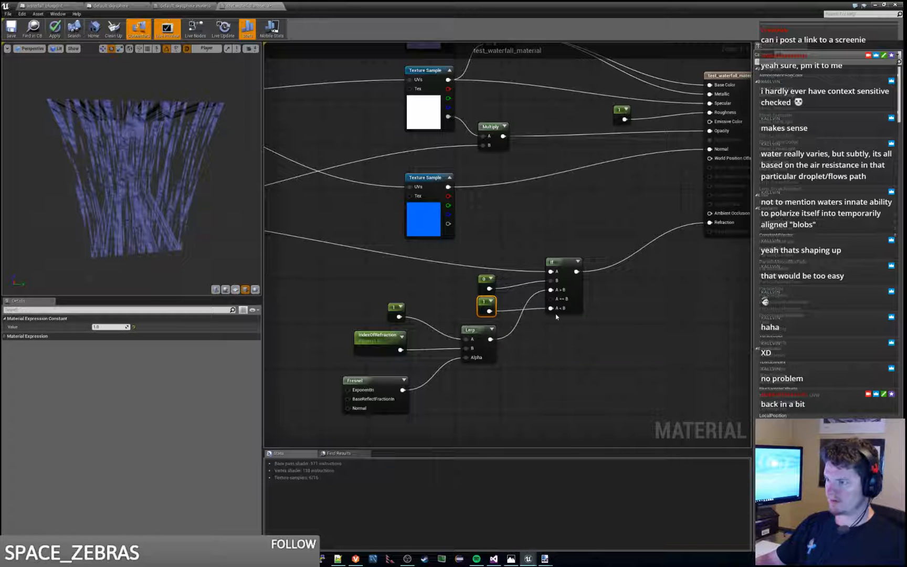
pyautogui.moveTo(488, 311); pyautogui.dragTo(551, 299)
# Step: Place the 0 and 1 constants close to the new If node and apply the material changes
pyautogui.keyDown('ctrl'); pyautogui.click(482, 281); pyautogui.keyUp('ctrl')
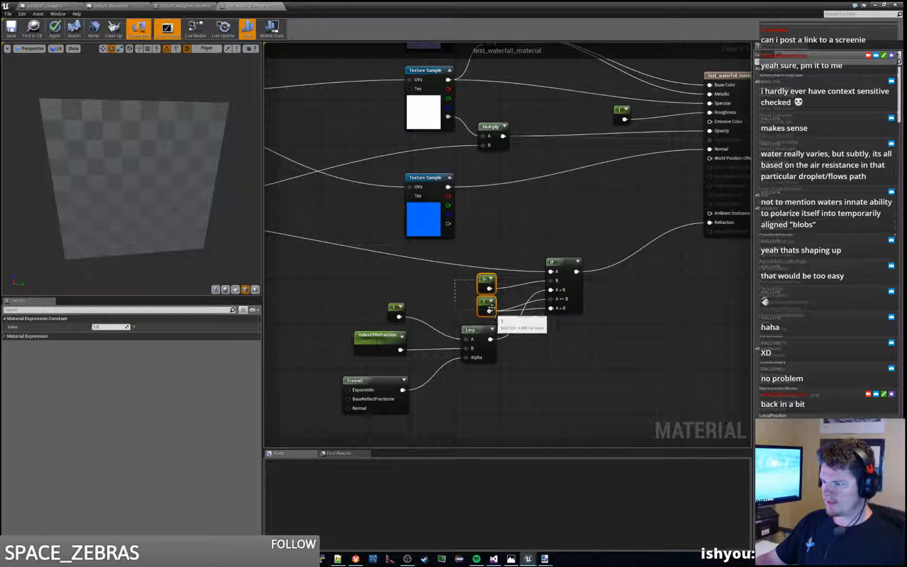
pyautogui.moveTo(482, 281); pyautogui.dragTo(504, 284)
pyautogui.click(513, 240)
pyautogui.scroll(-3, 513, 240)
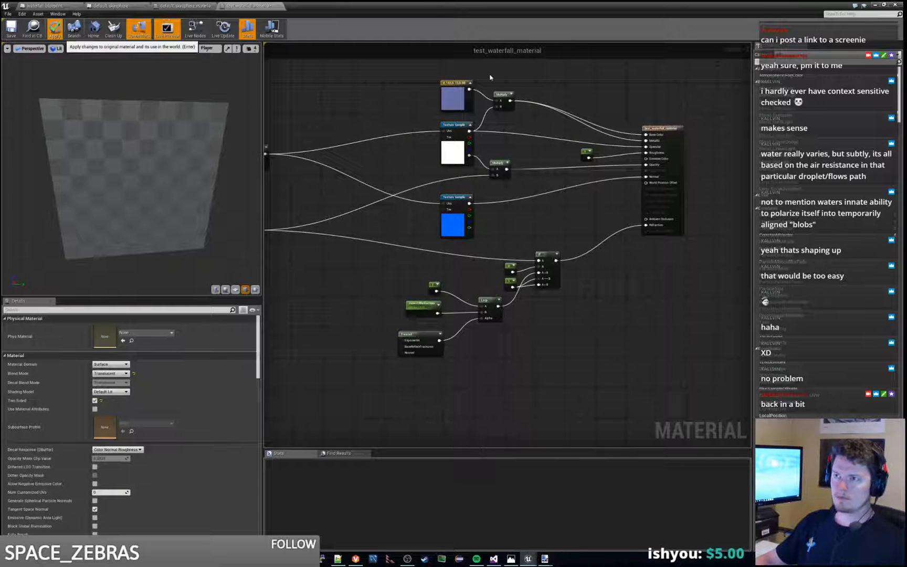
pyautogui.click(55, 29)
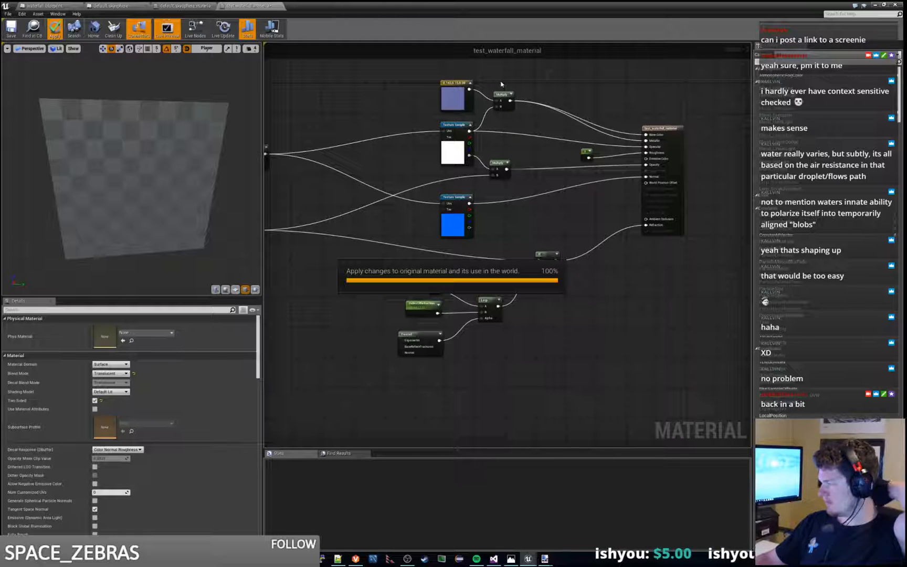
# Step: Switch to the level editor and examine the waterfall's refraction up close and from a distance
pyautogui.moveTo(469, 4); pyautogui.dragTo(906, 105)
pyautogui.moveTo(438, 184); pyautogui.dragTo(467, 189, button='right')
pyautogui.press('w')
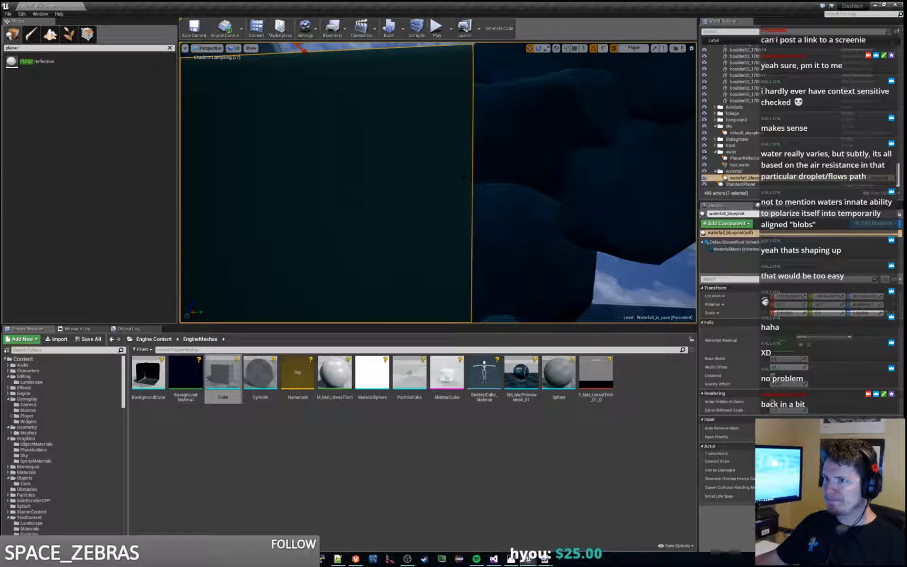
pyautogui.moveTo(470, 177); pyautogui.dragTo(349, 179, button='right')
pyautogui.press('s')
pyautogui.press('w')
pyautogui.press('s')
pyautogui.press('w')
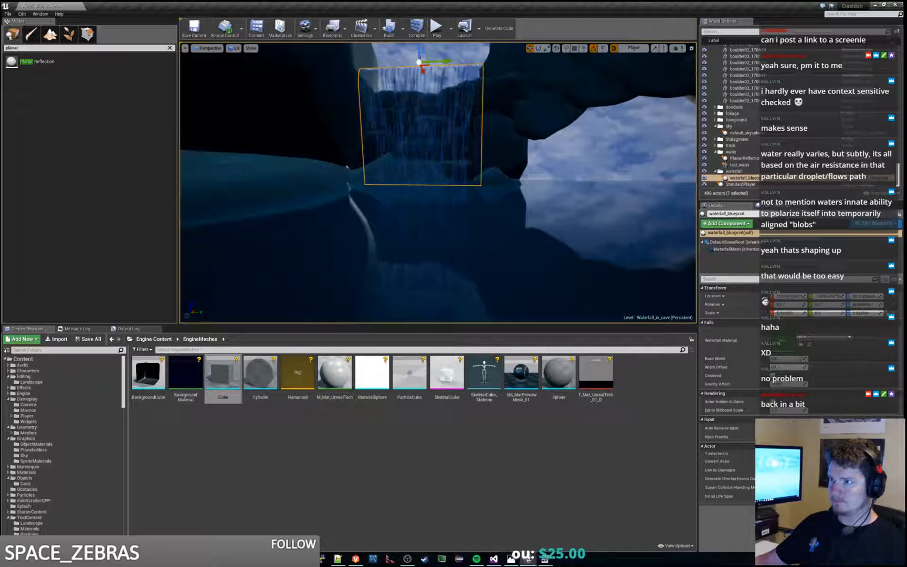
# Step: Play the level to check the waterfall in game, then stop and inspect it from near and far in the editor
pyautogui.click(436, 28)
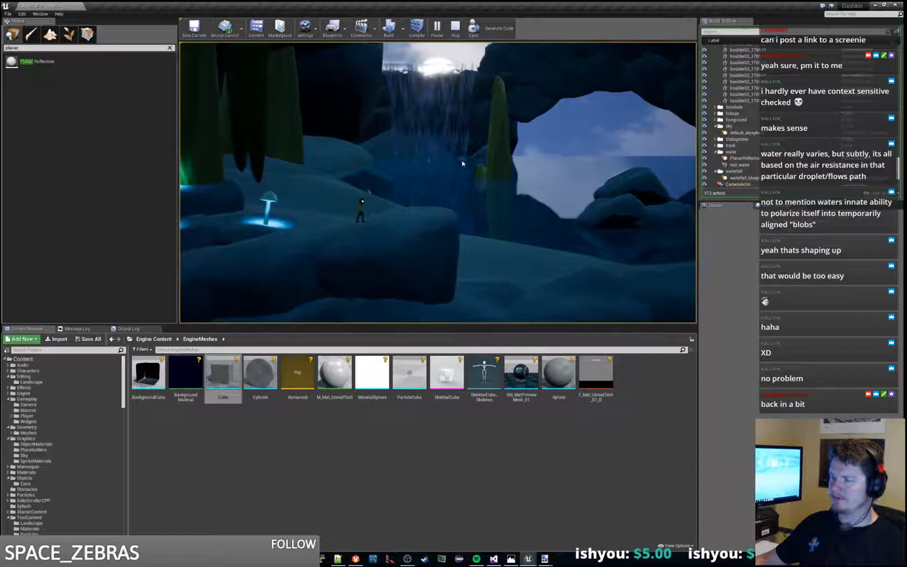
pyautogui.press('Escape')
pyautogui.press('w')
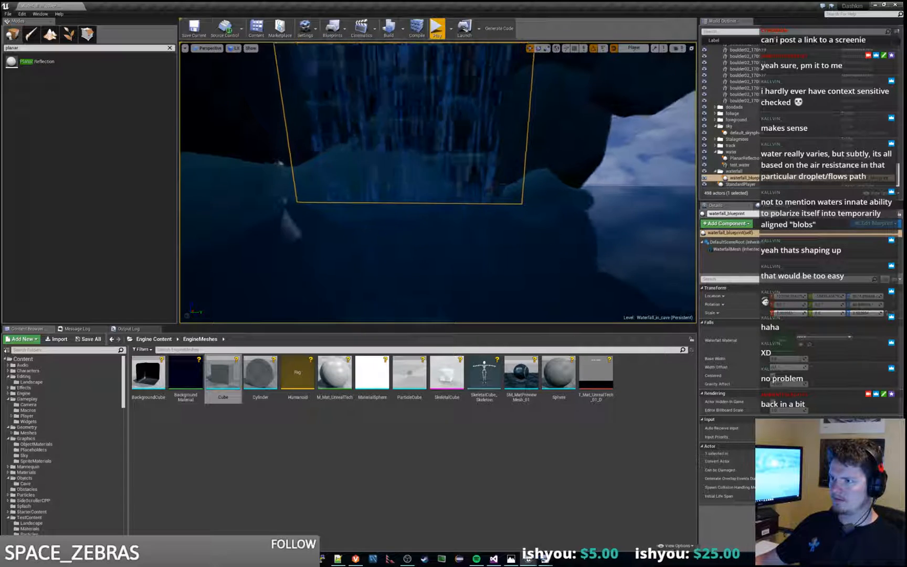
pyautogui.click(615, 149)
pyautogui.press('s')
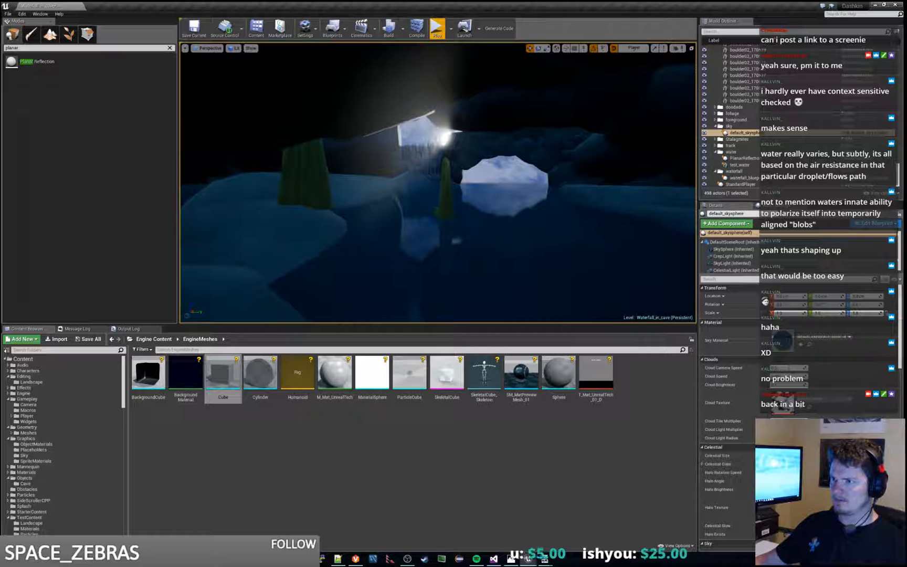
# Step: Inspect the waterfall once more from afar and close up, then briefly play the level again and stop
pyautogui.press('s')
pyautogui.press('w')
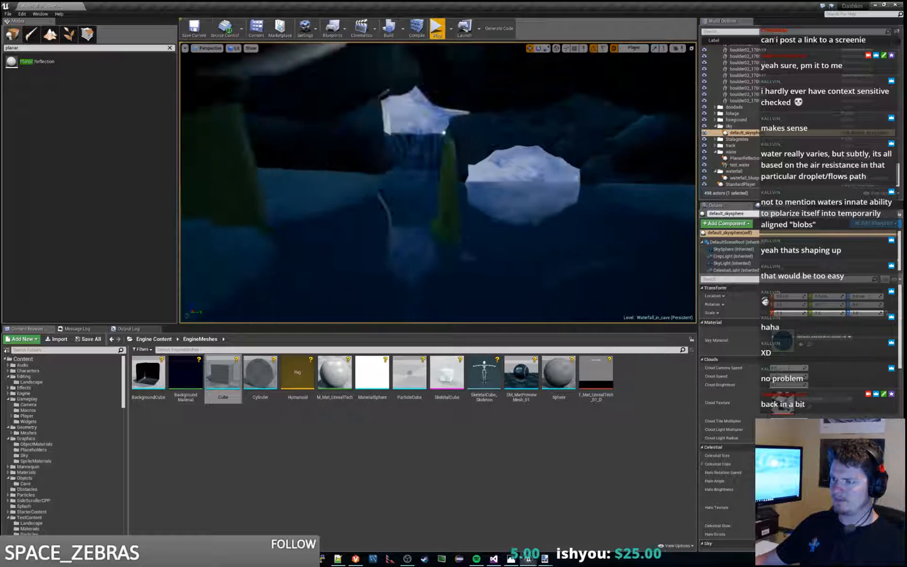
pyautogui.press('w')
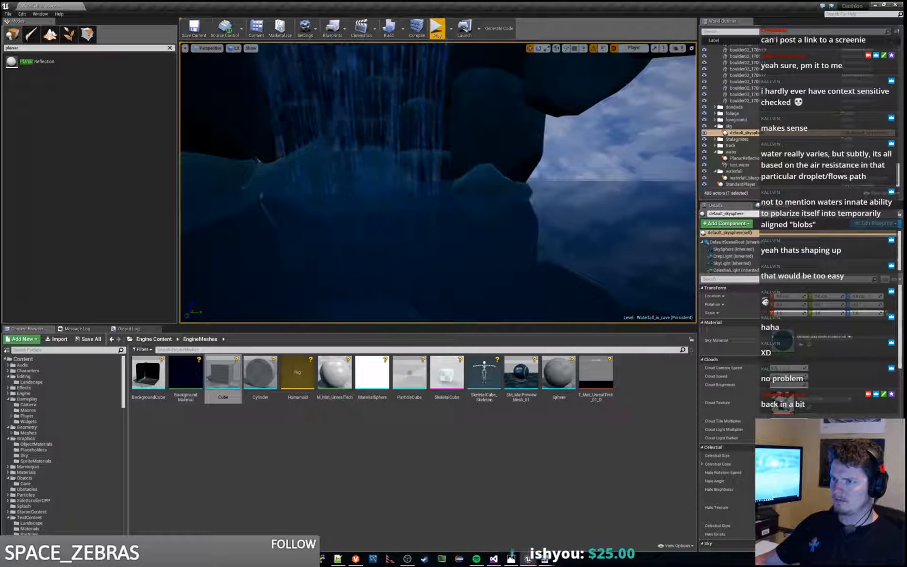
pyautogui.click(437, 32)
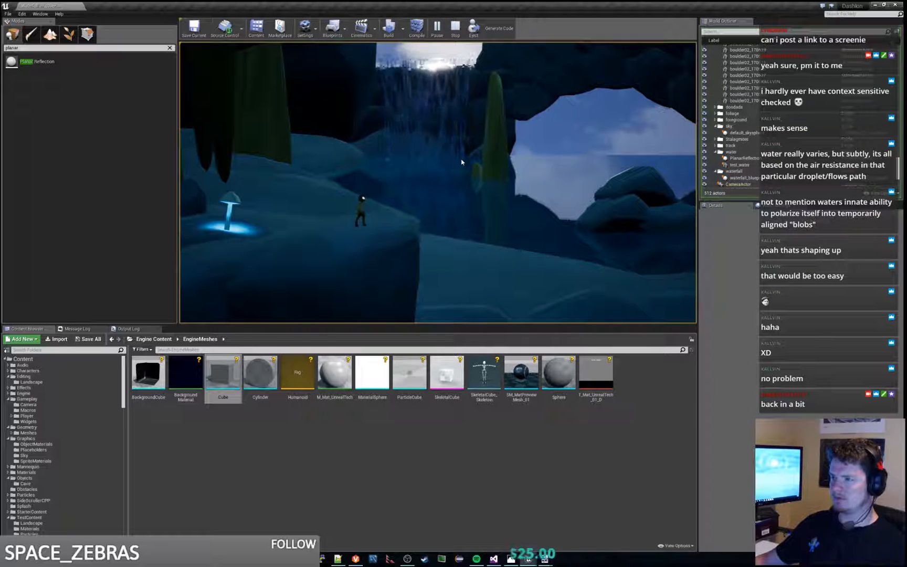
pyautogui.press('Escape')
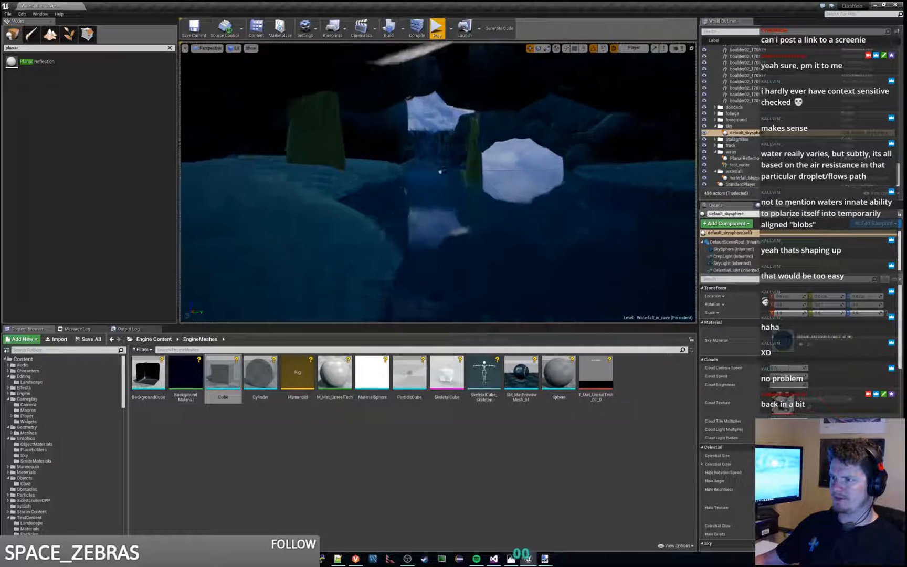
# Step: Fill the open gap between the rocks at the waterfall's base with duplicated boulders
pyautogui.press('w')
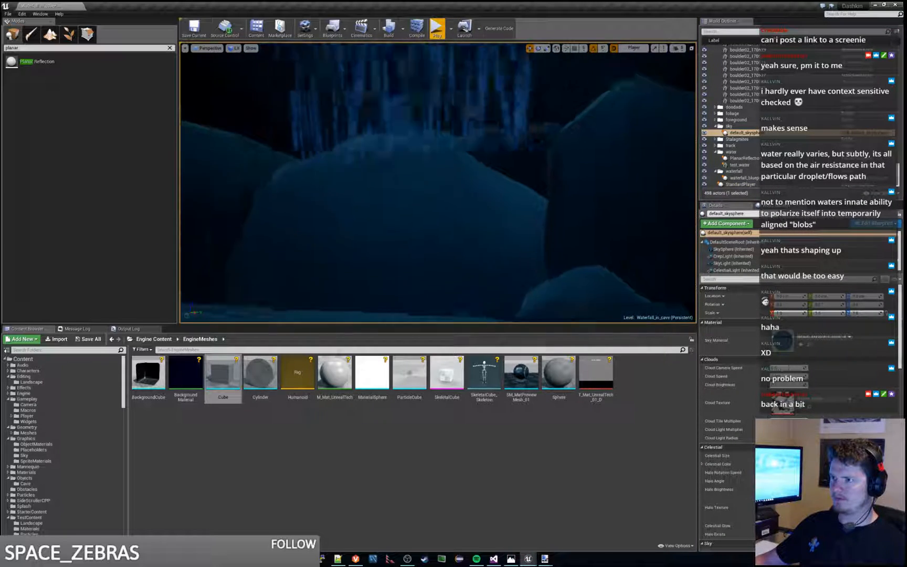
pyautogui.press('w')
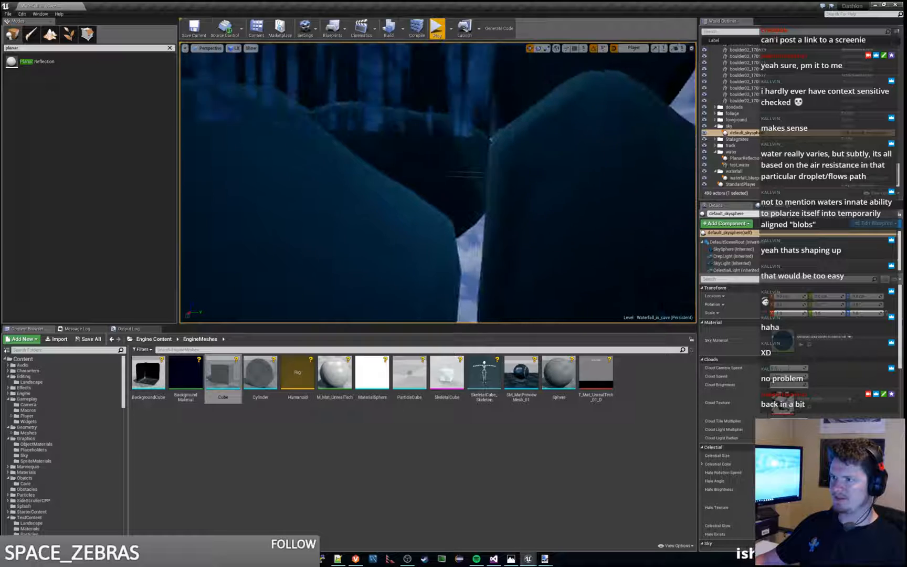
pyautogui.click(491, 140)
pyautogui.keyDown('alt'); pyautogui.moveTo(408, 175); pyautogui.dragTo(462, 302); pyautogui.keyUp('alt')
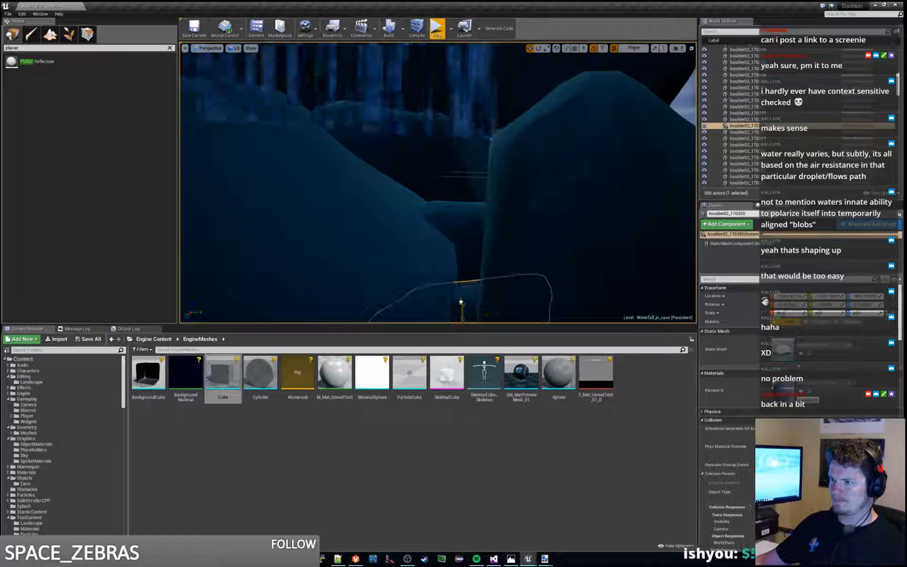
pyautogui.moveTo(462, 302); pyautogui.dragTo(620, 289, button='right')
# Step: Adjust the boulder at the outer edge of the rocks and place another copy over the dip beside the waterfall
pyautogui.moveTo(442, 255); pyautogui.dragTo(546, 247, button='right')
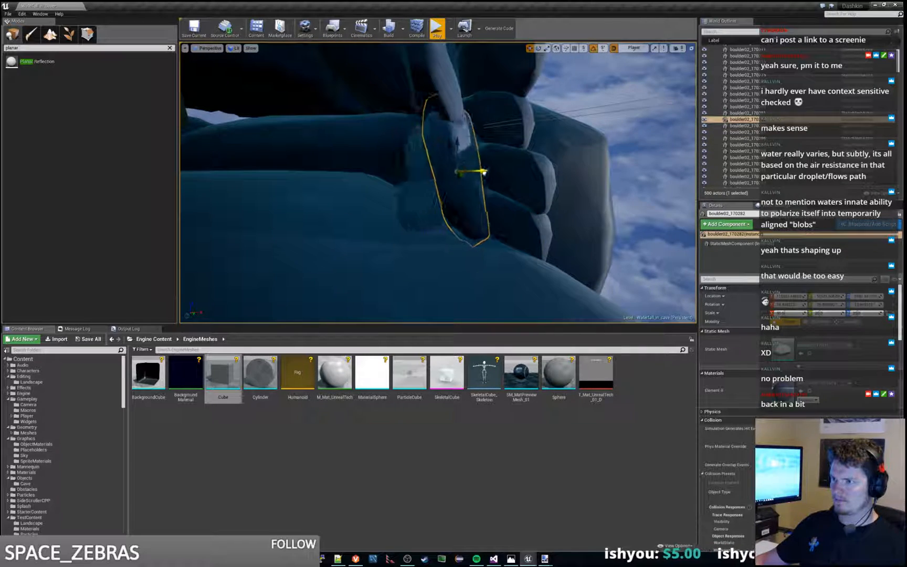
pyautogui.moveTo(484, 173); pyautogui.dragTo(321, 202, button='right')
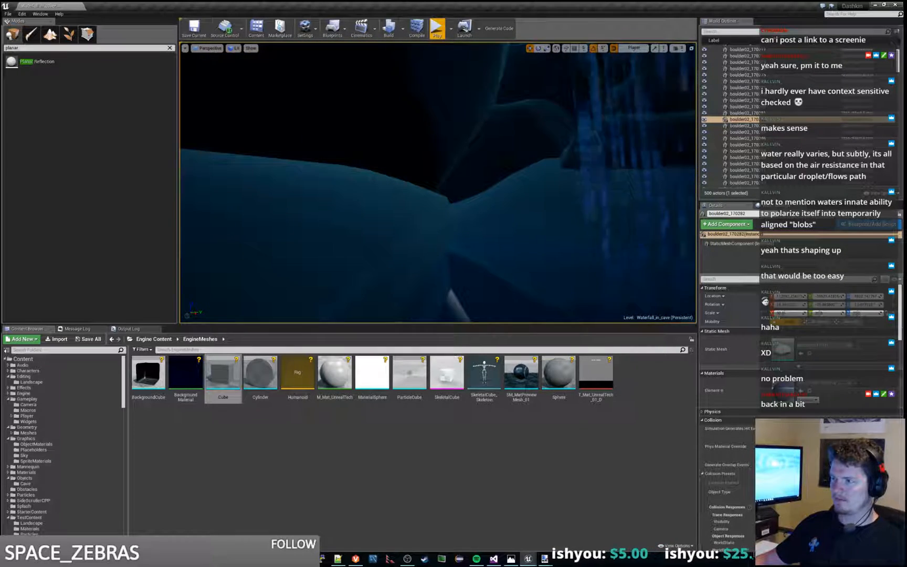
pyautogui.keyDown('alt'); pyautogui.moveTo(513, 151); pyautogui.dragTo(461, 192); pyautogui.keyUp('alt')
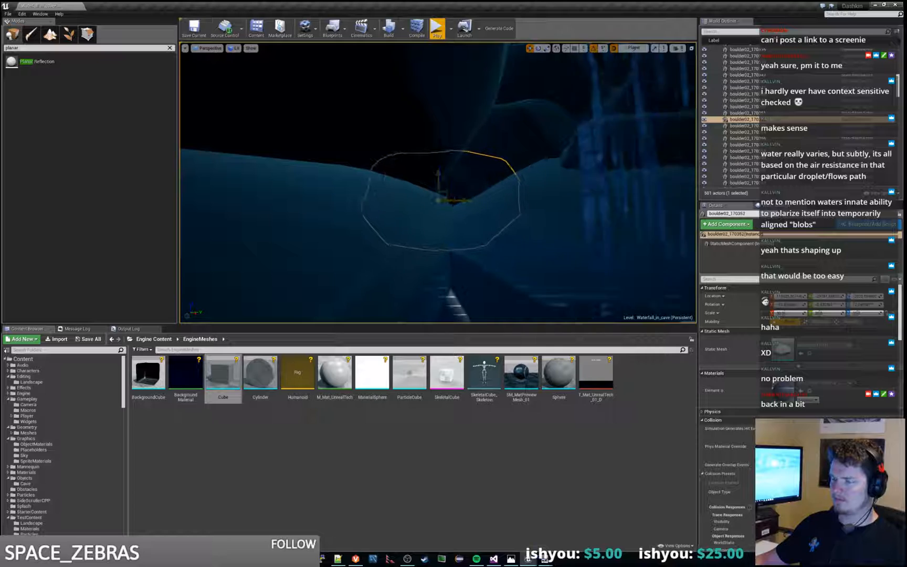
pyautogui.moveTo(458, 200); pyautogui.dragTo(530, 178, button='right')
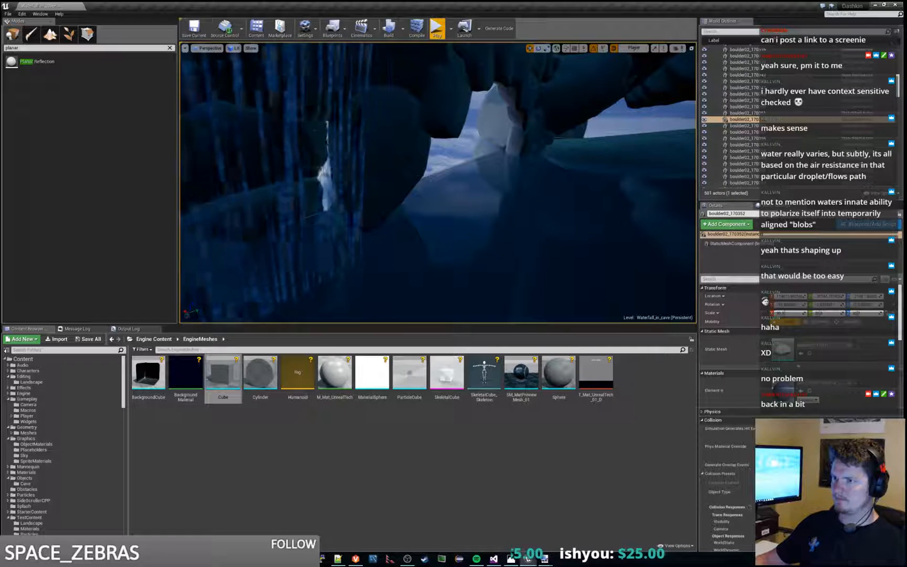
# Step: Duplicate a boulder and position the copy upright against the cave wall beside the waterfall to close the opening
pyautogui.click(336, 197)
pyautogui.click(405, 152)
pyautogui.keyDown('alt'); pyautogui.moveTo(387, 153); pyautogui.dragTo(343, 150); pyautogui.keyUp('alt')
pyautogui.moveTo(342, 150)
pyautogui.mouseDown(button='right')
pyautogui.moveTo(380, 152)
pyautogui.moveTo(347, 158)
pyautogui.mouseUp(button='right')
pyautogui.moveTo(286, 149); pyautogui.dragTo(325, 152)
pyautogui.moveTo(336, 152)
pyautogui.mouseDown(button='right')
pyautogui.moveTo(378, 152)
pyautogui.moveTo(336, 152)
pyautogui.mouseUp(button='right')
pyautogui.moveTo(415, 133); pyautogui.dragTo(425, 134)
pyautogui.moveTo(425, 133)
pyautogui.mouseDown(button='right')
pyautogui.moveTo(457, 142)
pyautogui.moveTo(441, 131)
pyautogui.mouseUp(button='right')
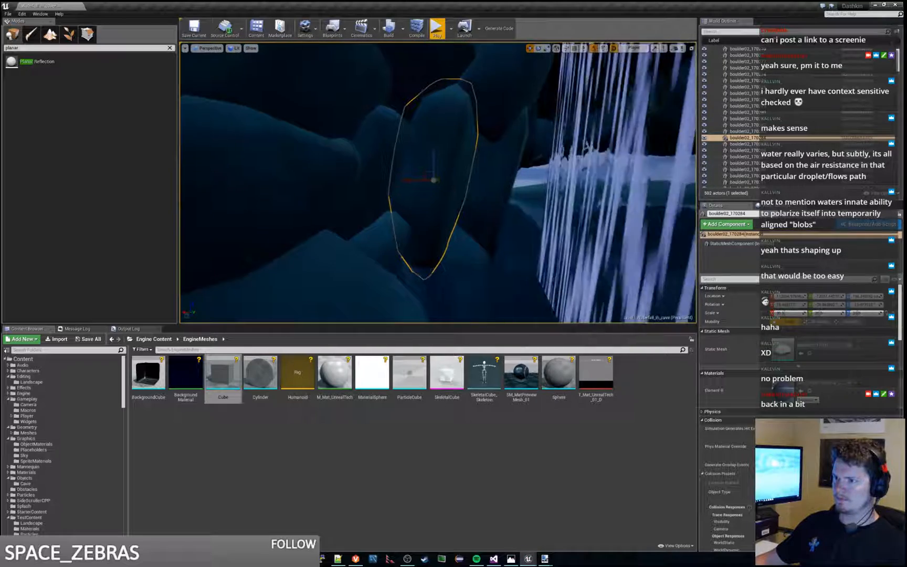
# Step: Reselect the upright boulder beside the waterfall and fine-tune its position over the remaining crack
pyautogui.click(383, 234)
pyautogui.moveTo(383, 235); pyautogui.dragTo(368, 250, button='right')
pyautogui.click(382, 234)
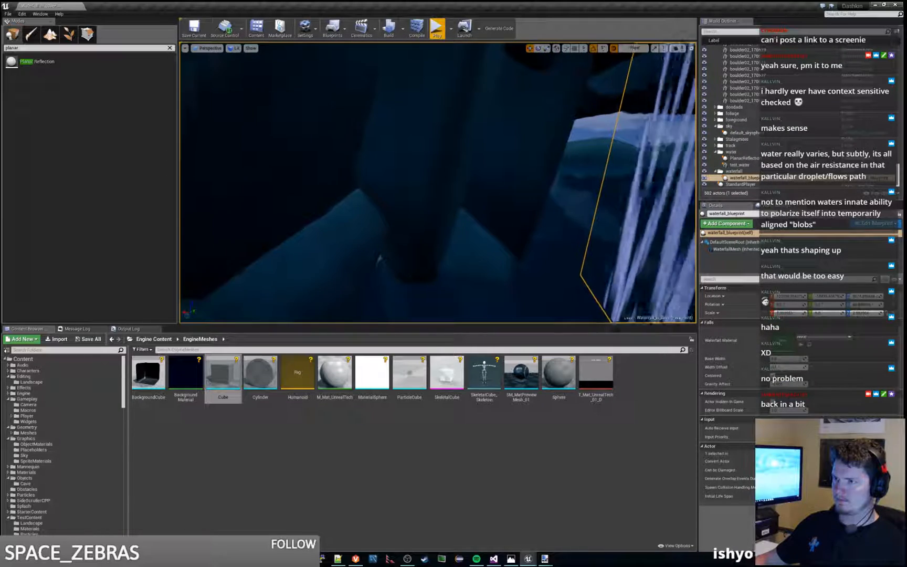
pyautogui.click(424, 132)
pyautogui.moveTo(423, 132); pyautogui.dragTo(418, 142)
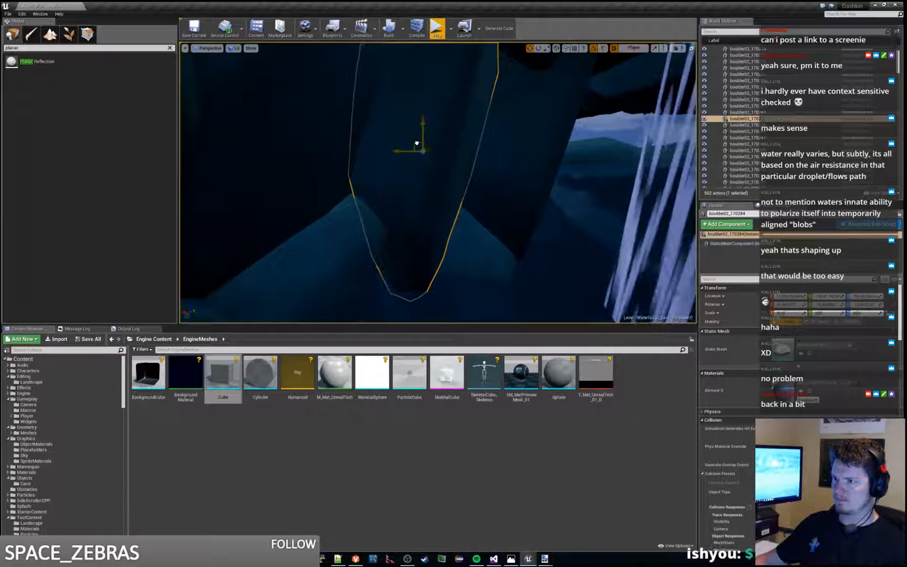
pyautogui.moveTo(417, 142)
pyautogui.mouseDown(button='right')
pyautogui.moveTo(394, 105)
pyautogui.moveTo(417, 108)
pyautogui.moveTo(420, 79)
pyautogui.moveTo(431, 105)
pyautogui.moveTo(402, 139)
pyautogui.moveTo(410, 132)
pyautogui.mouseUp(button='right')
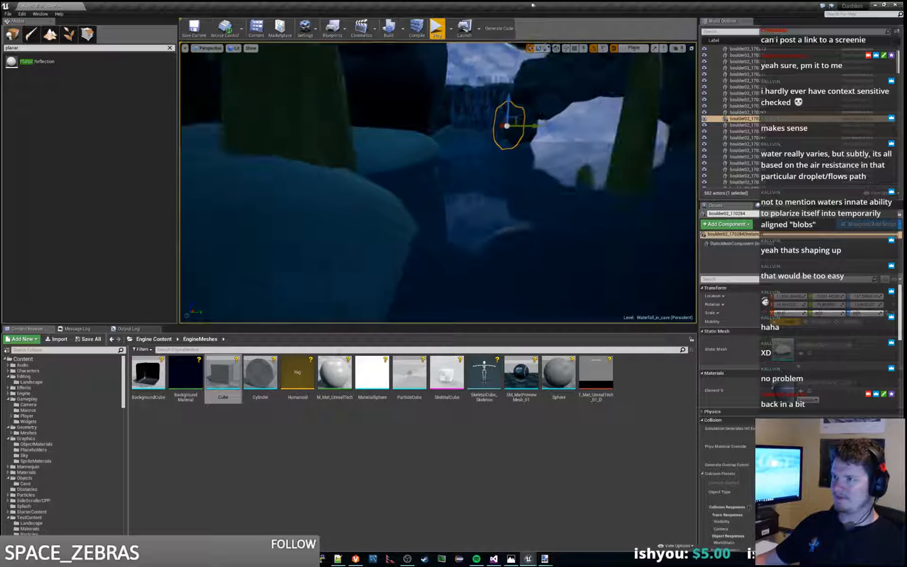
# Step: Play the level to check the rocks around the waterfall, then stop and inspect them from near and far
pyautogui.click(439, 36)
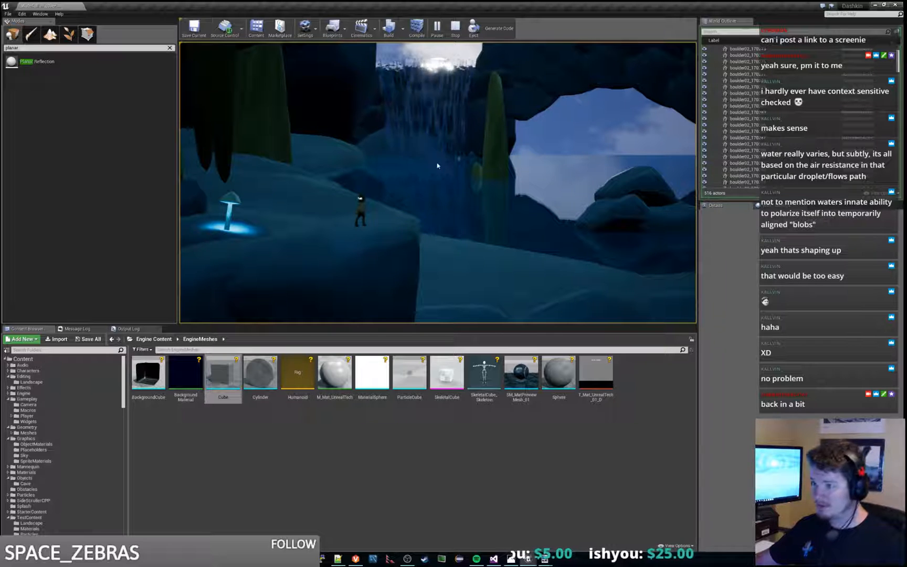
pyautogui.press('Escape')
pyautogui.press('f')
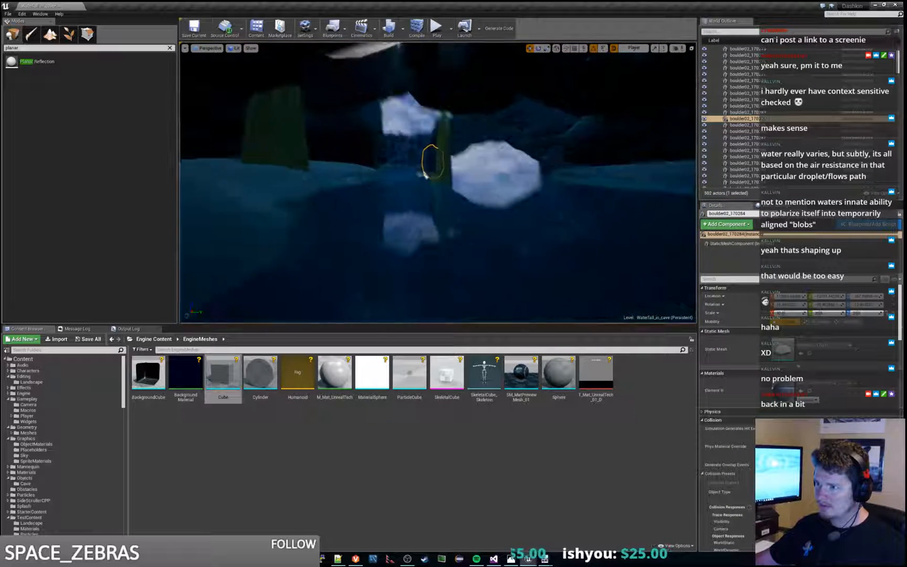
pyautogui.press('w')
pyautogui.press('w')
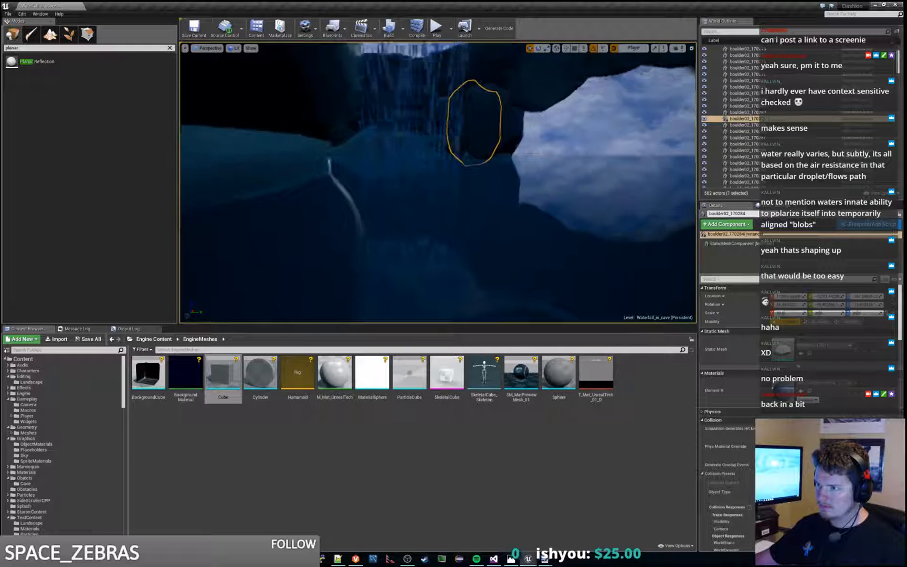
pyautogui.press('s')
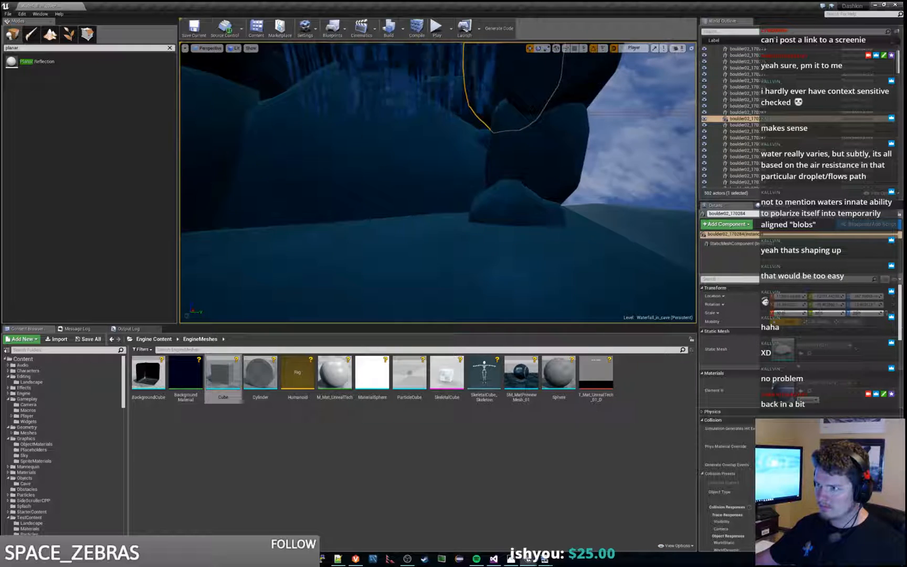
pyautogui.moveTo(438, 182); pyautogui.dragTo(483, 187, button='right')
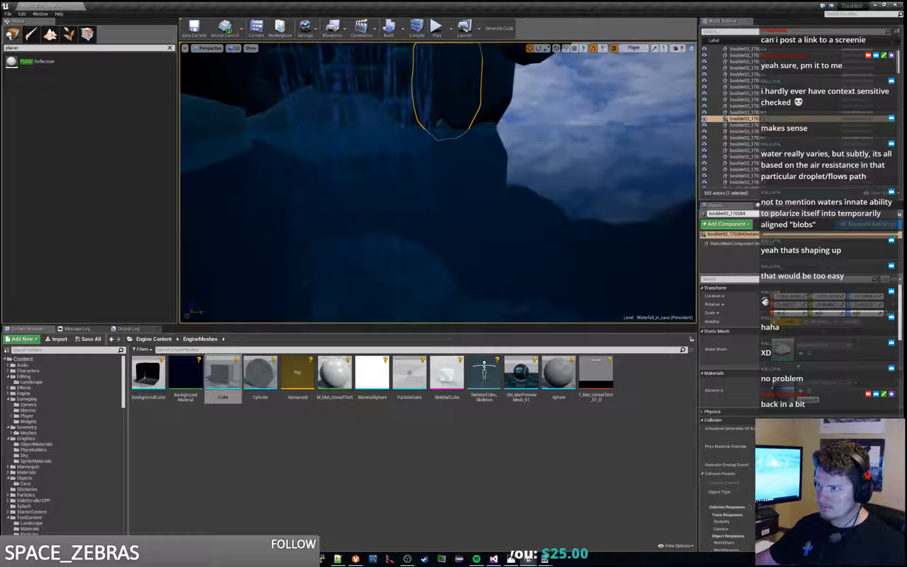
pyautogui.press('s')
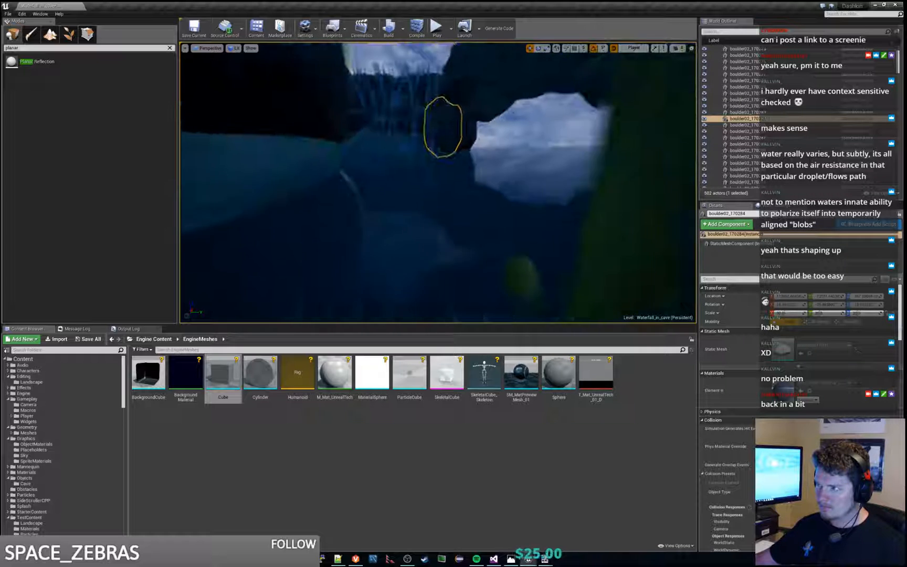
# Step: Play the level briefly once more, stop, and start a build of the level
pyautogui.click(444, 34)
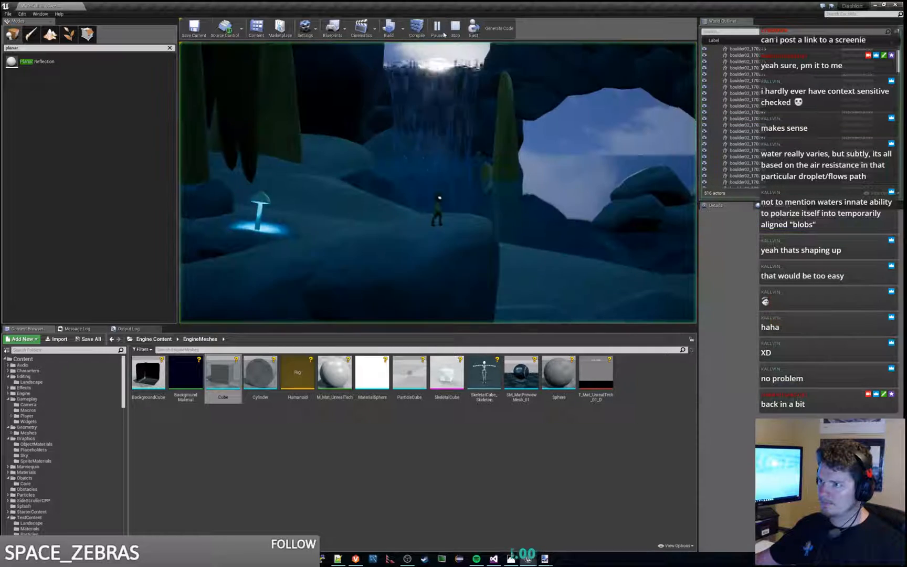
pyautogui.press('Escape')
pyautogui.click(389, 27)
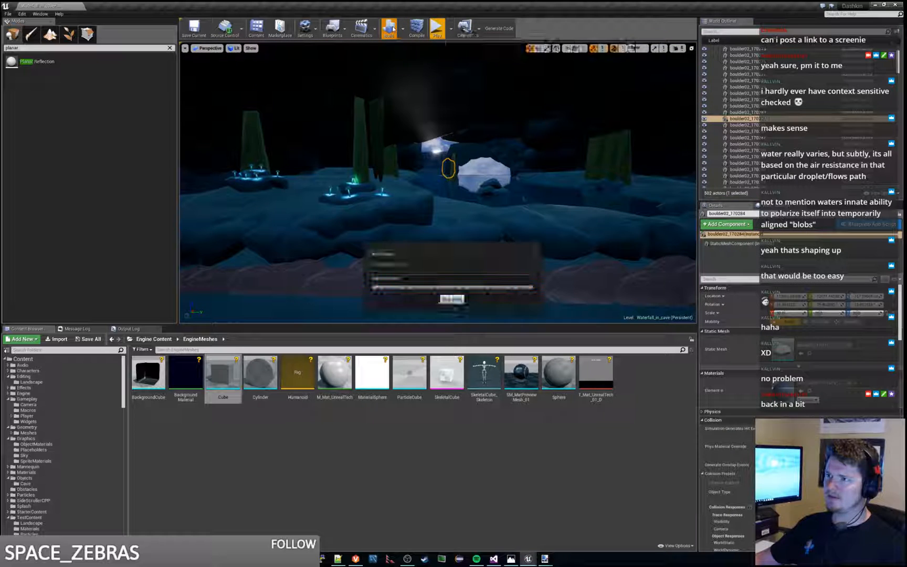
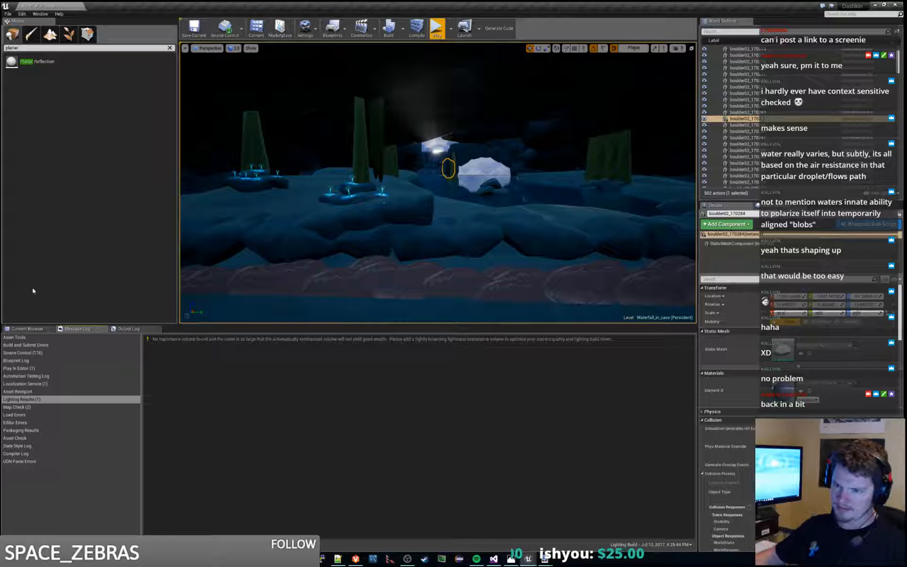
# Step: Play the level and walk back and forth past the waterfall to check the rebuilt cave, then stop
pyautogui.click(32, 328)
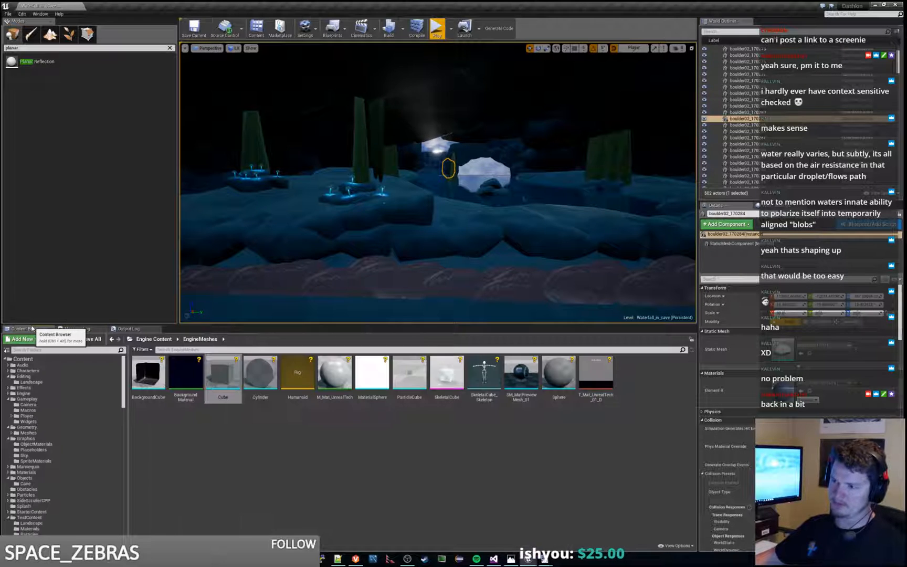
pyautogui.click(437, 30)
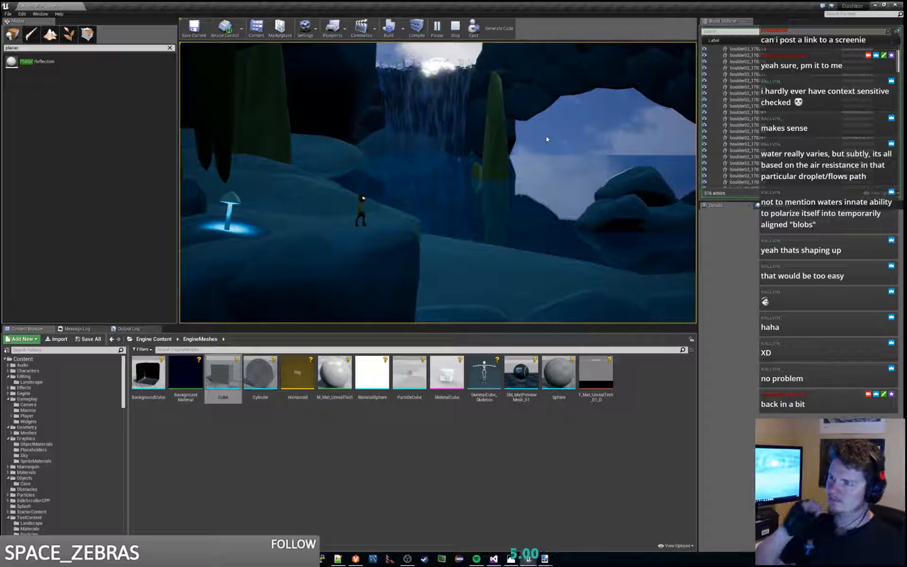
pyautogui.press('d')
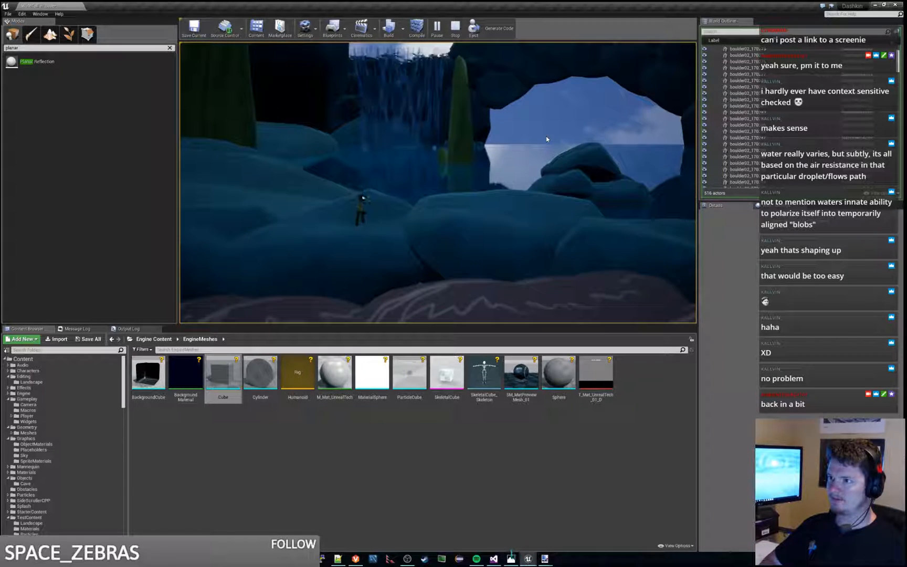
pyautogui.press('d')
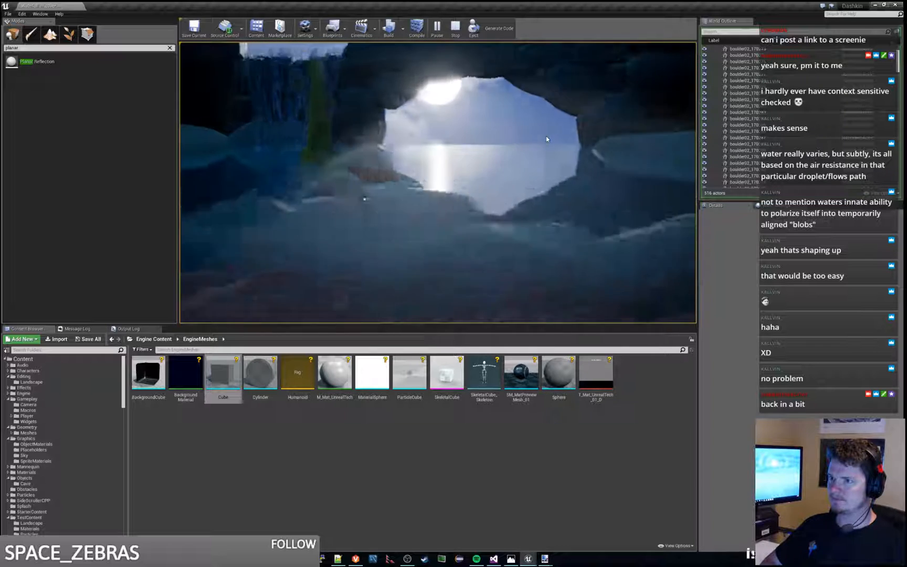
pyautogui.press('a')
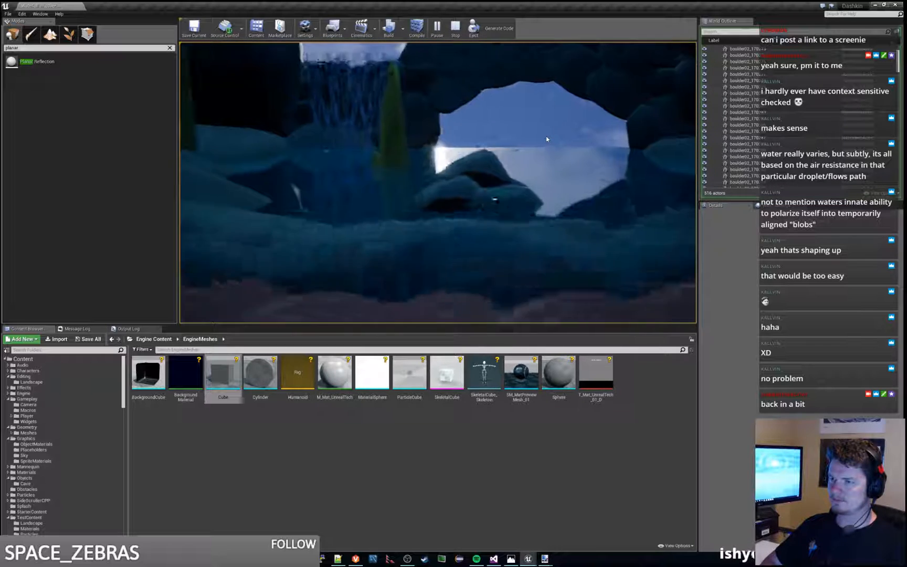
pyautogui.press('a')
pyautogui.press('a')
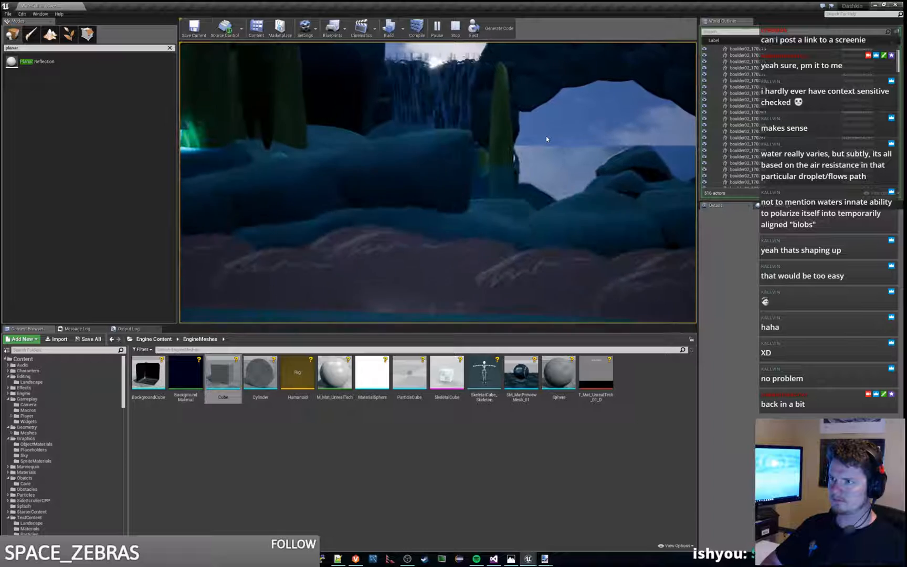
pyautogui.press('a')
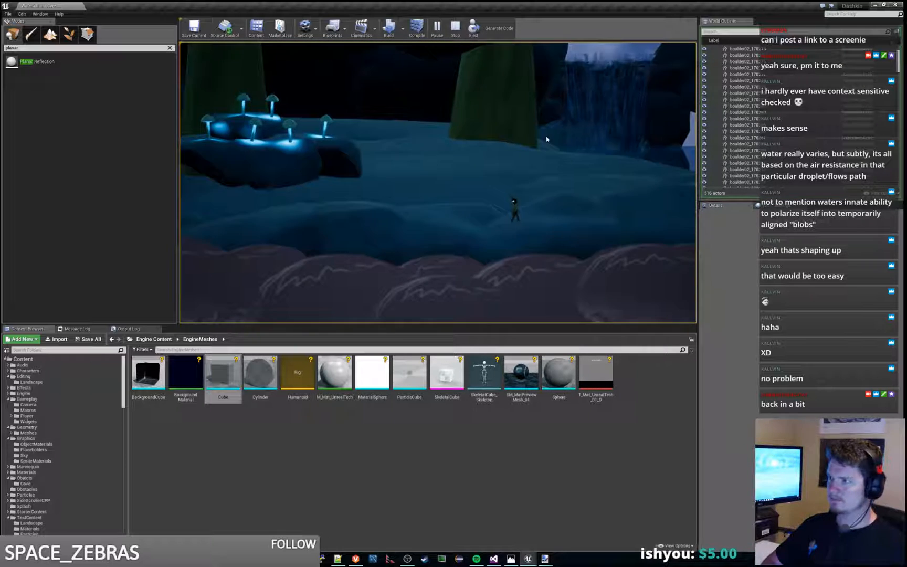
pyautogui.press('d')
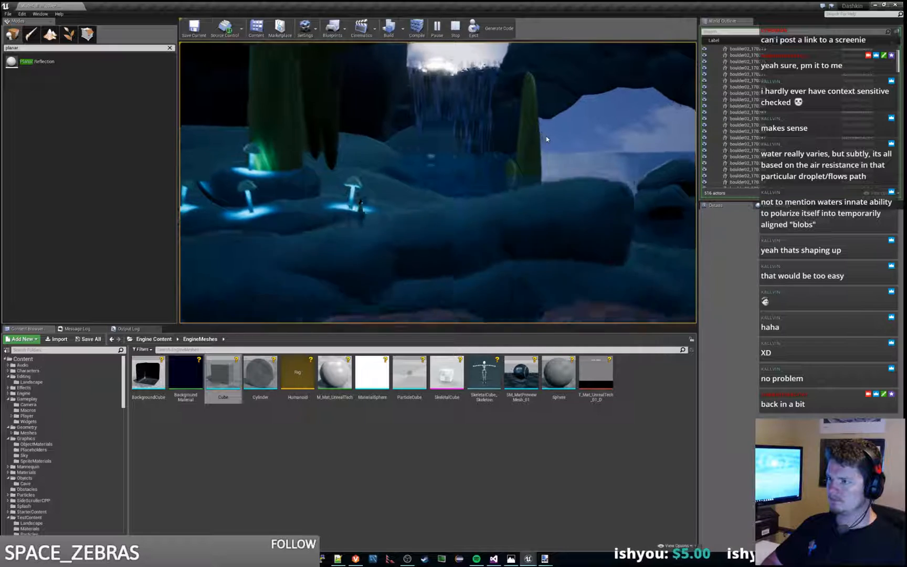
pyautogui.press('Escape')
# Step: Hide the PlanarReflection actor in the water folder and play the level briefly to compare the pool without it
pyautogui.press('w')
pyautogui.moveTo(550, 136); pyautogui.dragTo(555, 139, button='right')
pyautogui.click(549, 195)
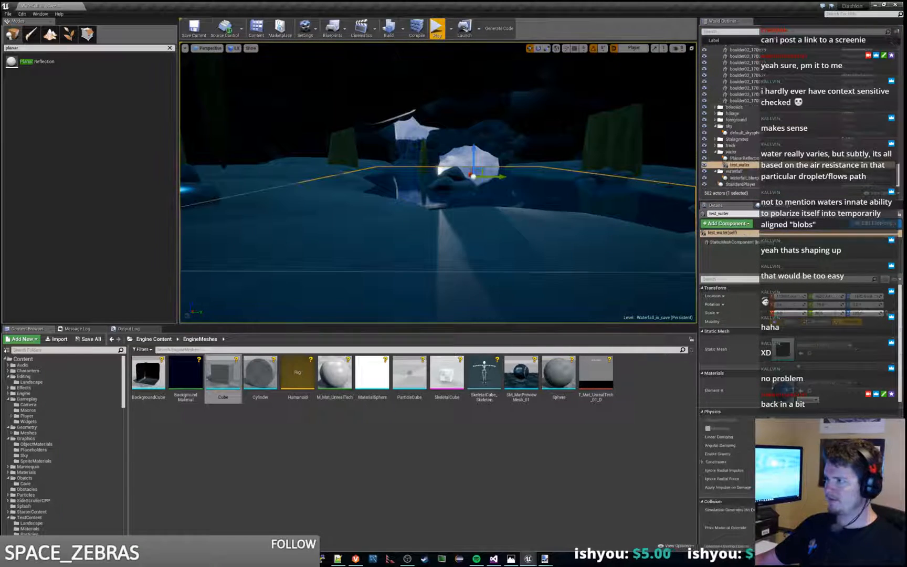
pyautogui.click(741, 158)
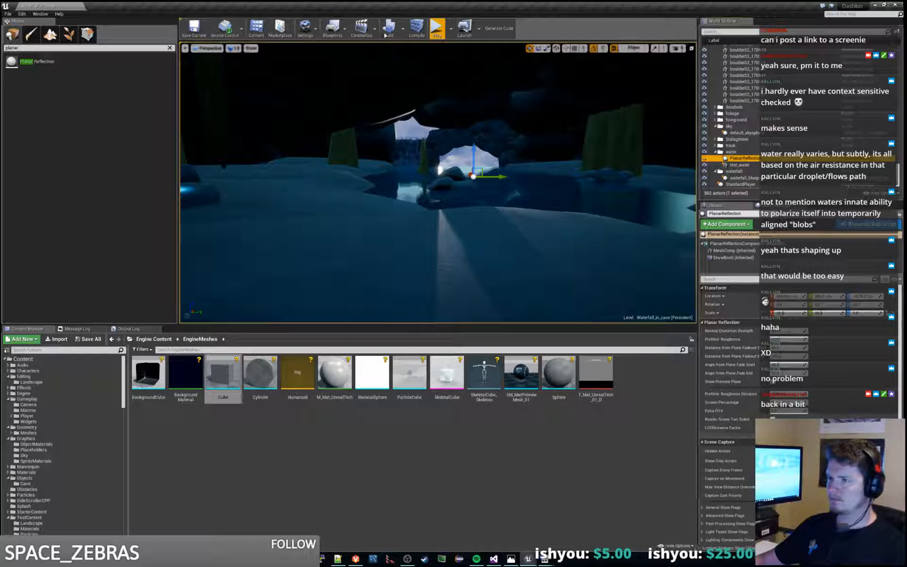
pyautogui.click(436, 29)
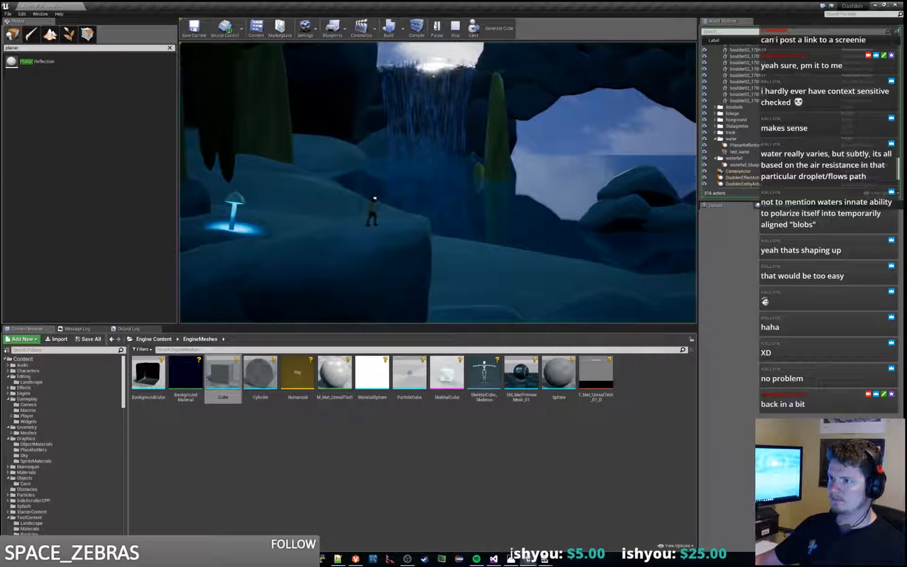
pyautogui.press('Escape')
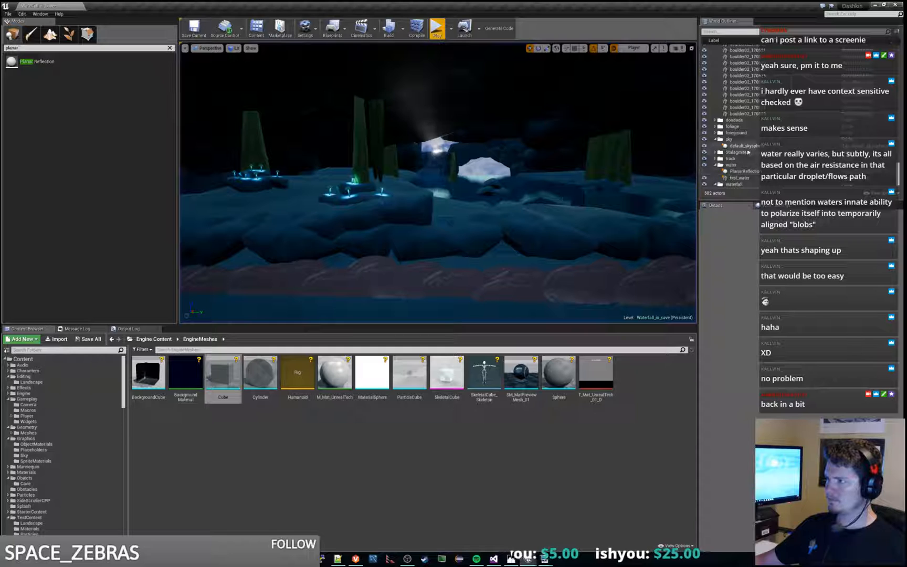
# Step: Show the PlanarReflection actor again, raise it well above the water, and play the level to test the reflection
pyautogui.click(745, 172)
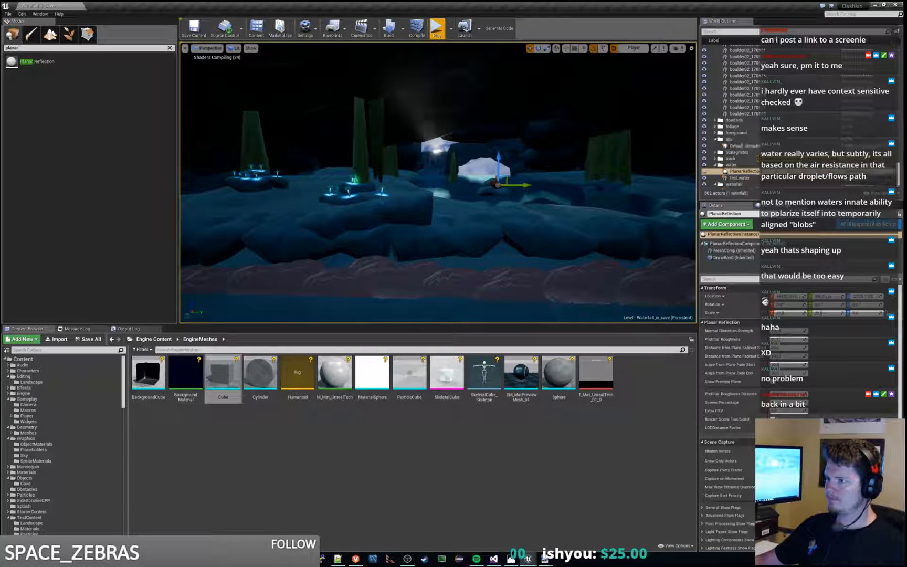
pyautogui.click(704, 172)
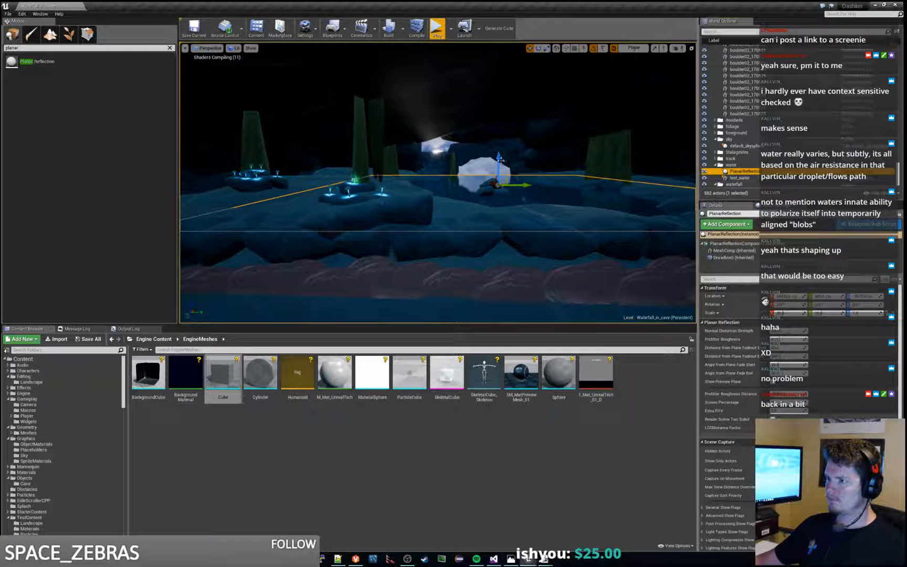
pyautogui.moveTo(498, 153); pyautogui.dragTo(506, 84)
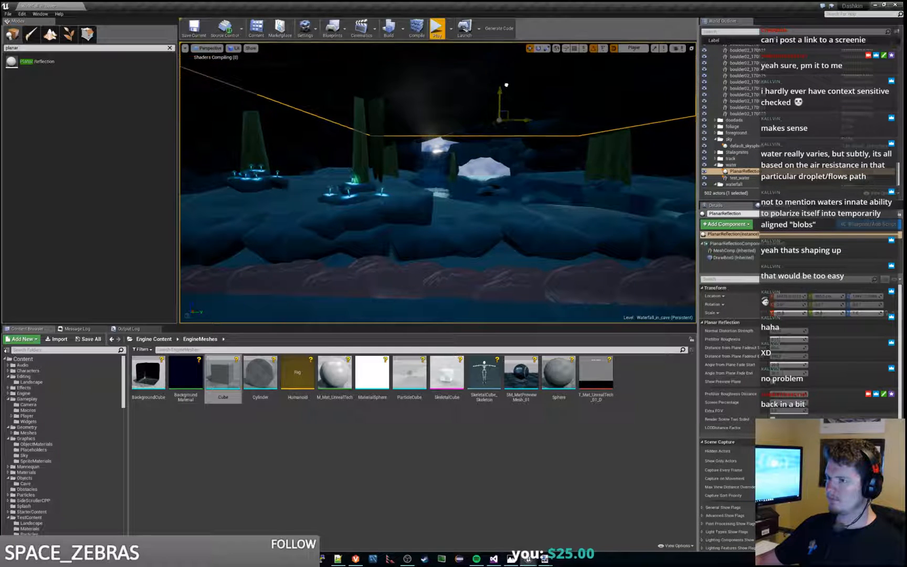
pyautogui.click(437, 29)
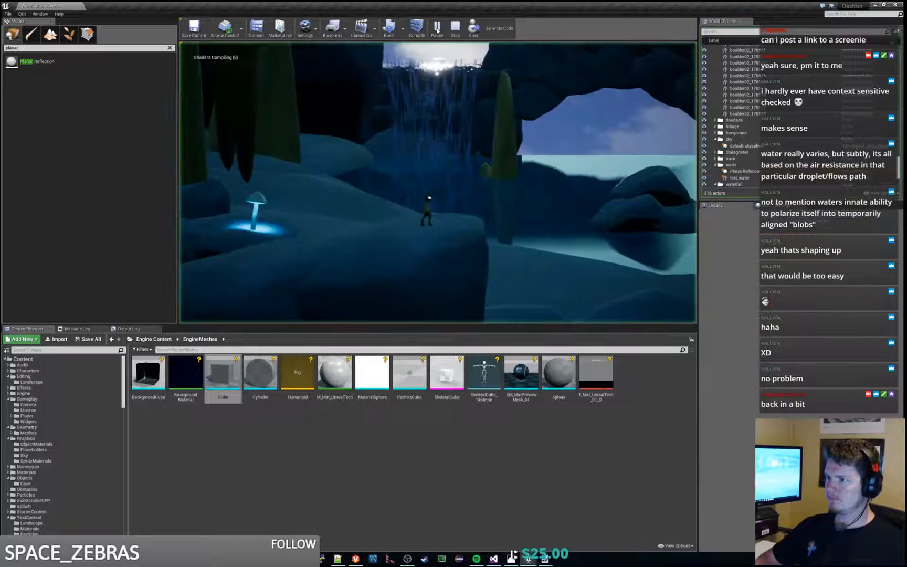
pyautogui.press('d')
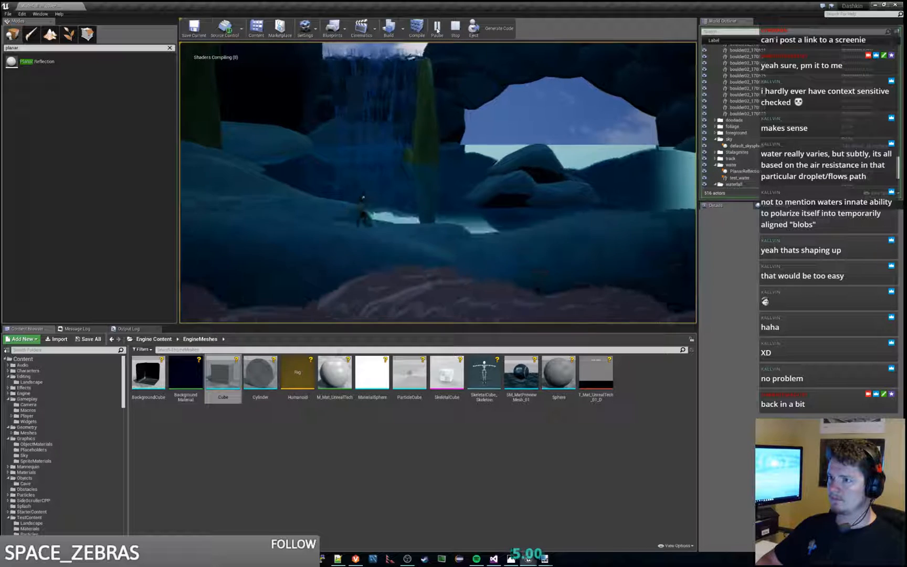
pyautogui.press('space')
pyautogui.press('a')
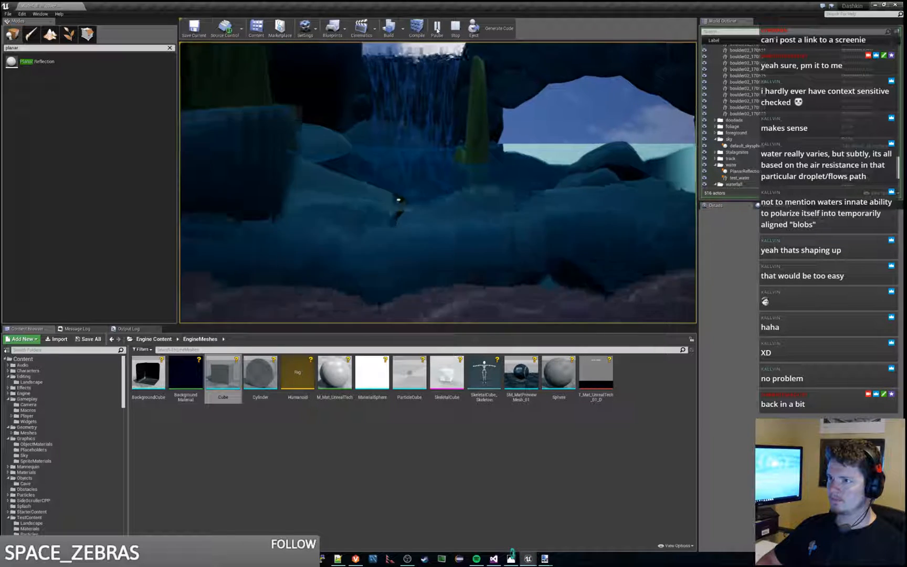
pyautogui.press('space')
pyautogui.press('d')
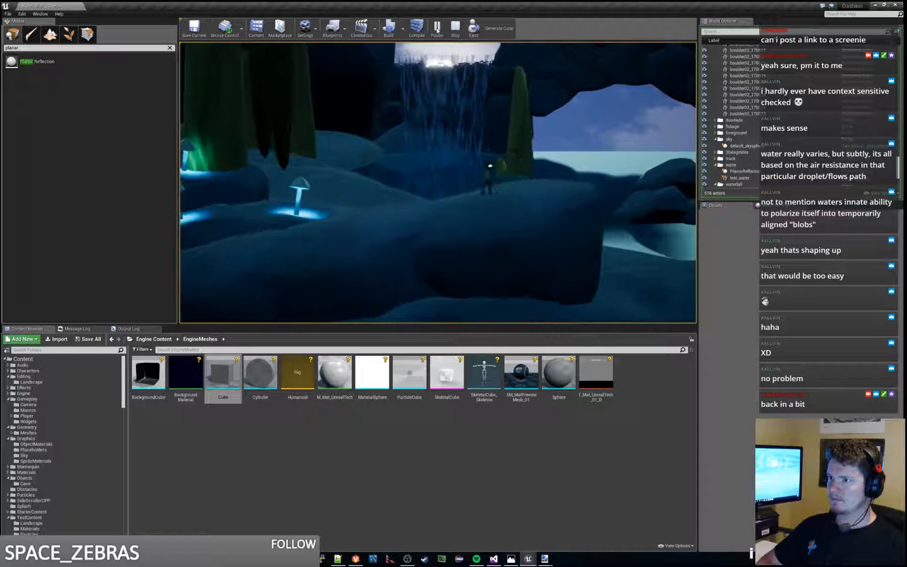
pyautogui.press('Escape')
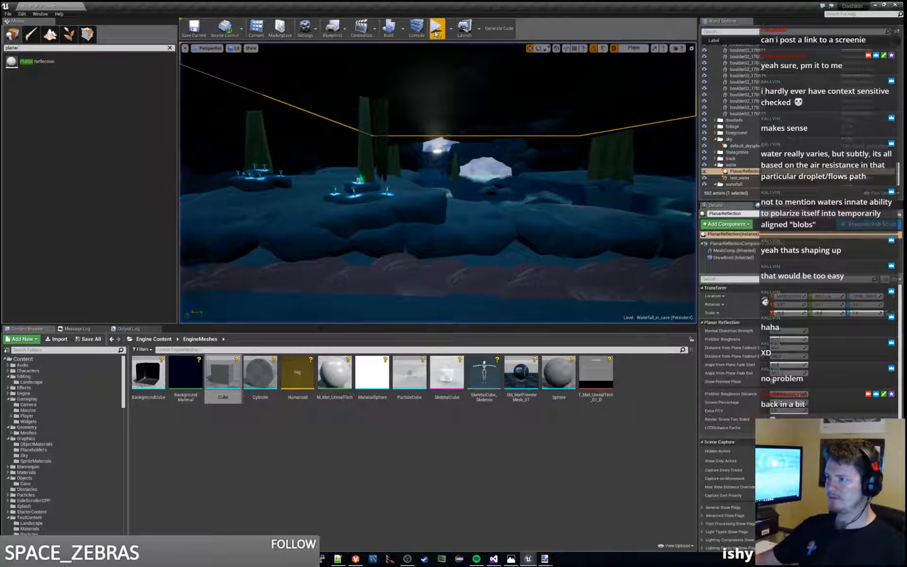
# Step: Inspect the water and surrounding rocks up close near the cave opening, and play the level briefly
pyautogui.press('w')
pyautogui.moveTo(471, 179)
pyautogui.mouseDown(button='right')
pyautogui.moveTo(475, 169)
pyautogui.moveTo(466, 175)
pyautogui.moveTo(467, 216)
pyautogui.moveTo(472, 179)
pyautogui.moveTo(462, 192)
pyautogui.moveTo(473, 204)
pyautogui.moveTo(475, 197)
pyautogui.mouseUp(button='right')
pyautogui.click(471, 178)
pyautogui.press('w')
pyautogui.press('w')
pyautogui.press('w')
pyautogui.press('w')
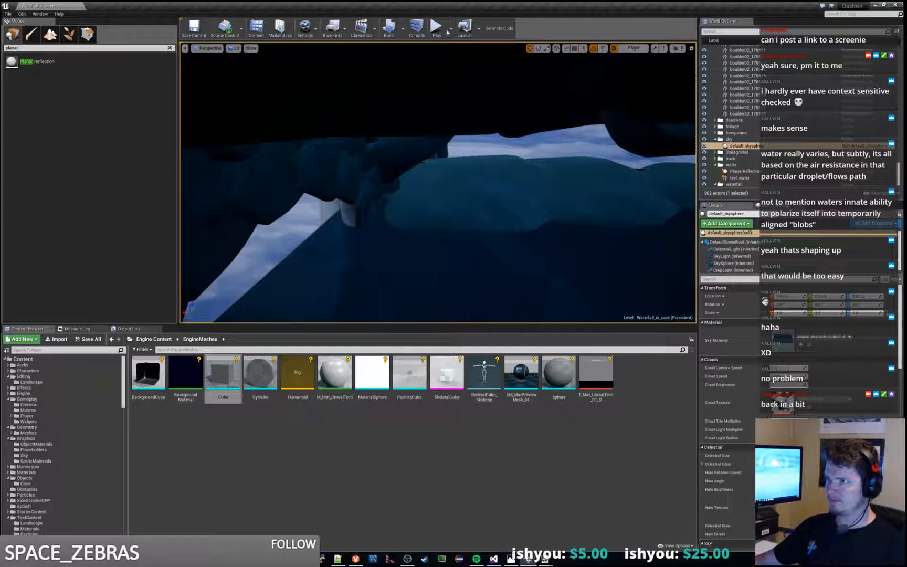
pyautogui.click(437, 27)
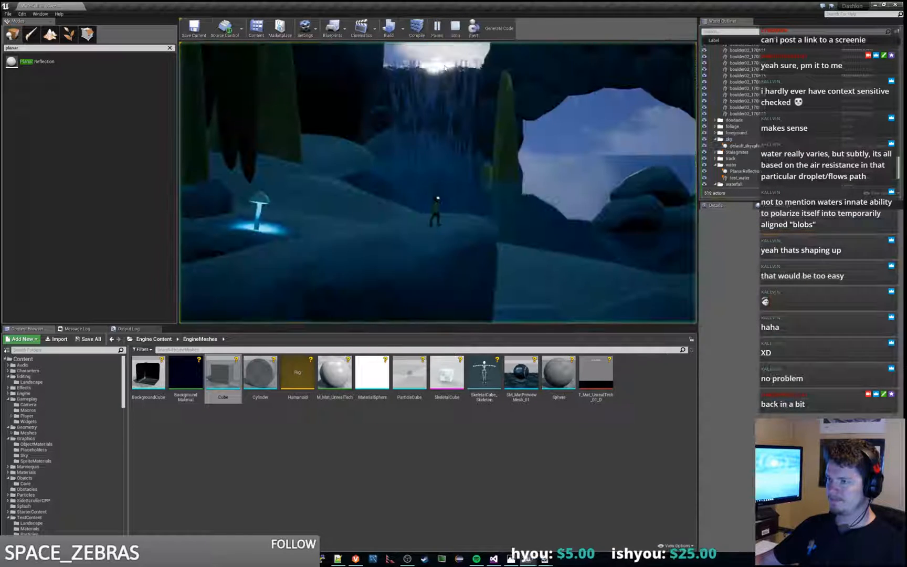
pyautogui.press('Escape')
# Step: Shift the test_water plane toward the front of the cave, playing the level to check the water's edge
pyautogui.click(485, 177)
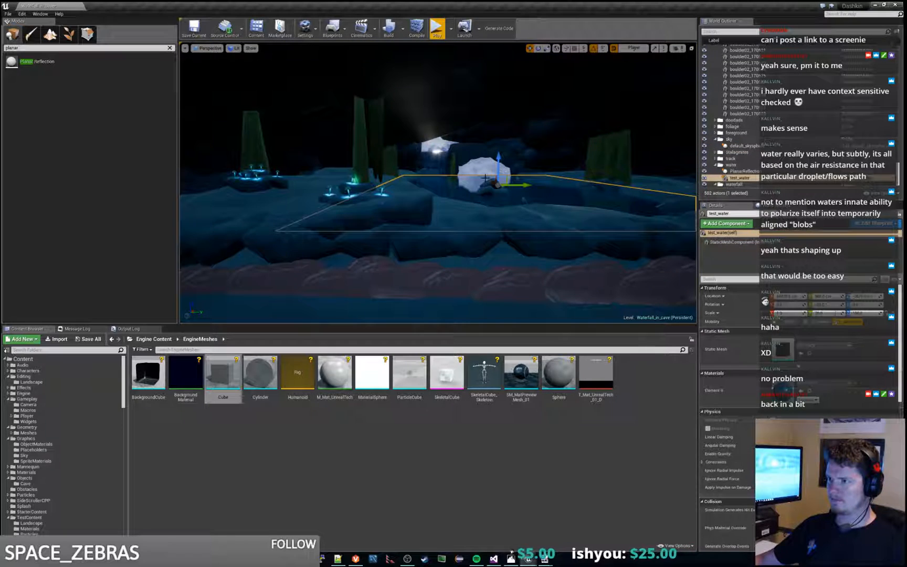
pyautogui.press('w')
pyautogui.moveTo(485, 177); pyautogui.dragTo(551, 209, button='right')
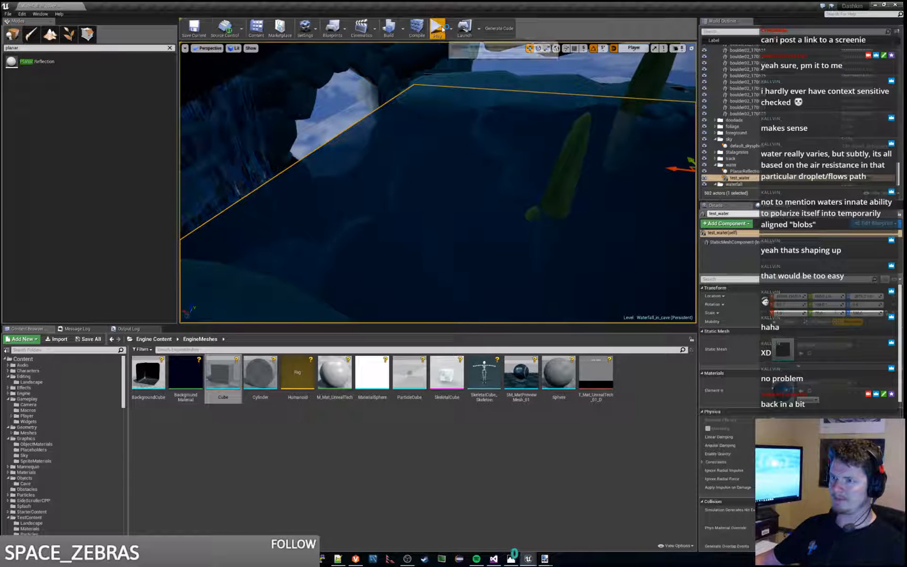
pyautogui.click(440, 29)
pyautogui.press('Escape')
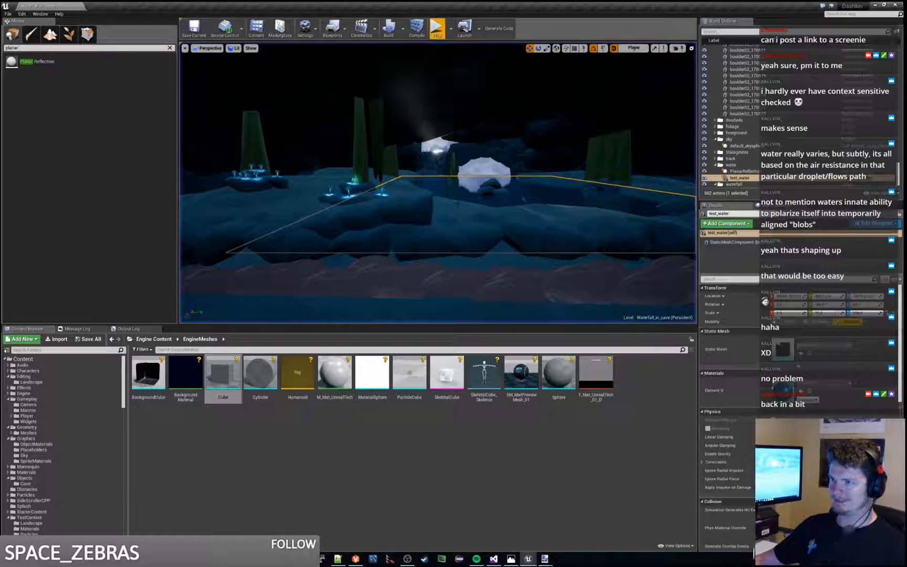
pyautogui.press('w')
pyautogui.moveTo(467, 183); pyautogui.dragTo(507, 187, button='right')
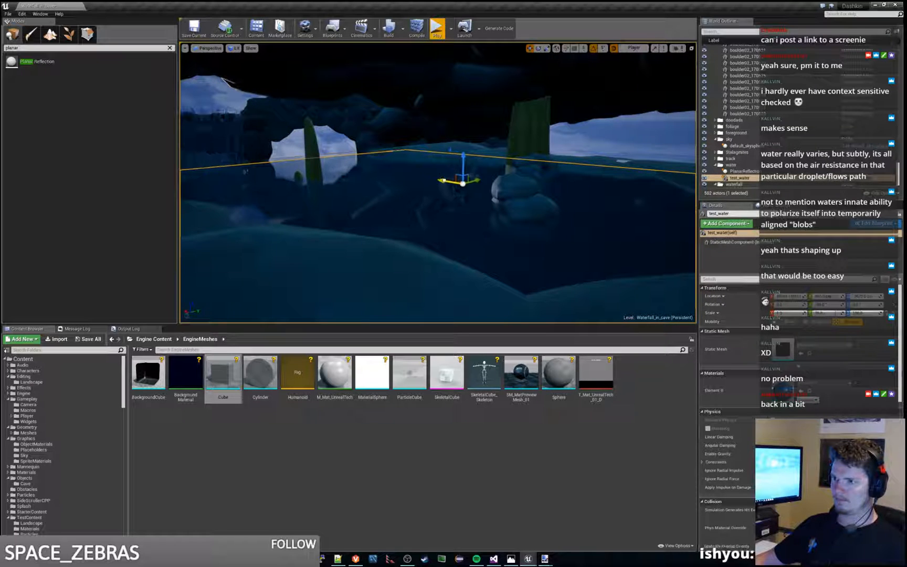
pyautogui.click(437, 29)
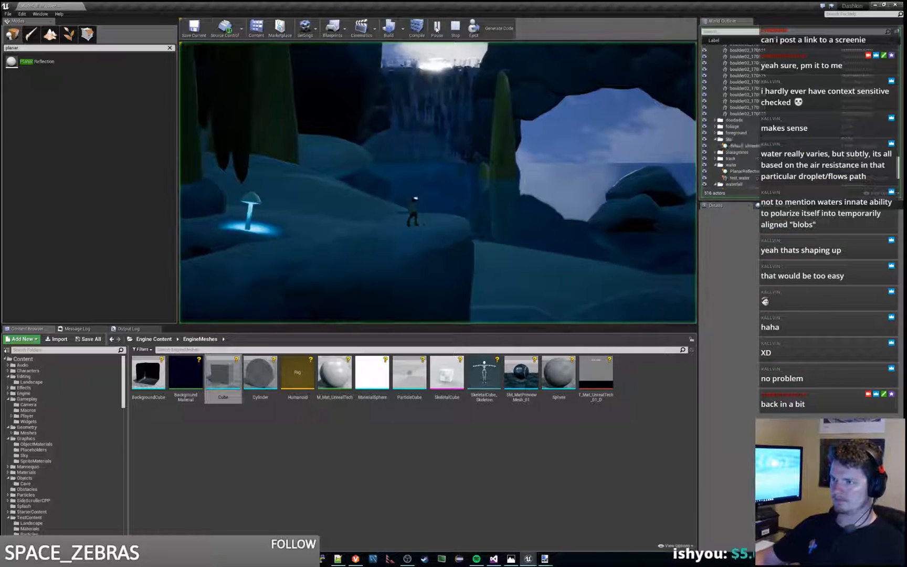
pyautogui.press('d')
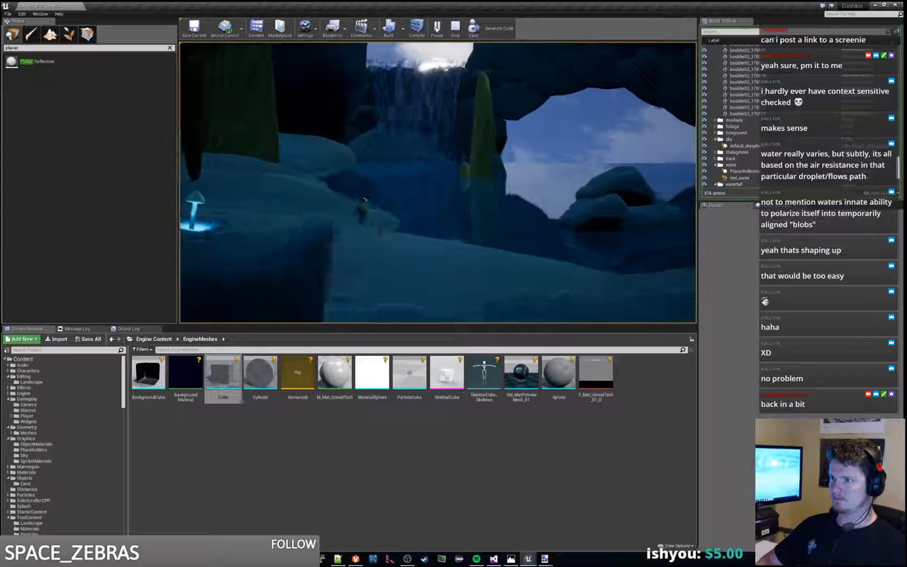
pyautogui.press('Escape')
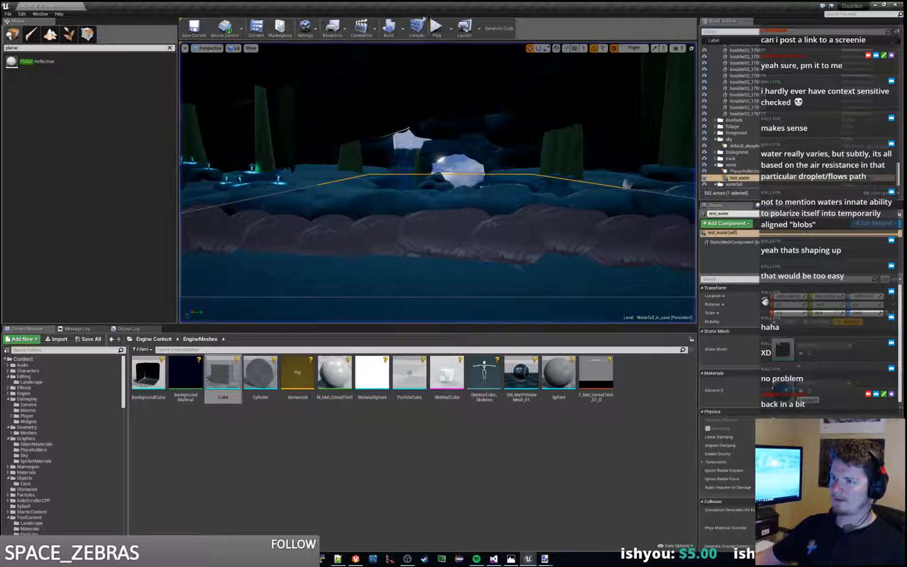
# Step: Compare the far edges of the test_water plane and the PlanarReflection at the cave opening, and play the level briefly
pyautogui.press('w')
pyautogui.moveTo(437, 178)
pyautogui.mouseDown(button='right')
pyautogui.moveTo(446, 116)
pyautogui.moveTo(446, 137)
pyautogui.moveTo(463, 138)
pyautogui.moveTo(438, 163)
pyautogui.mouseUp(button='right')
pyautogui.press('w')
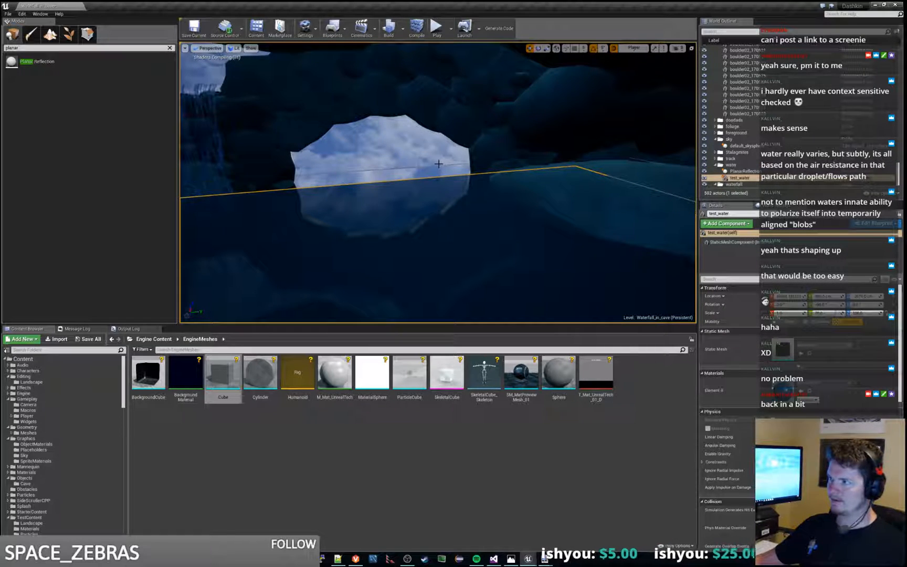
pyautogui.doubleClick(742, 173)
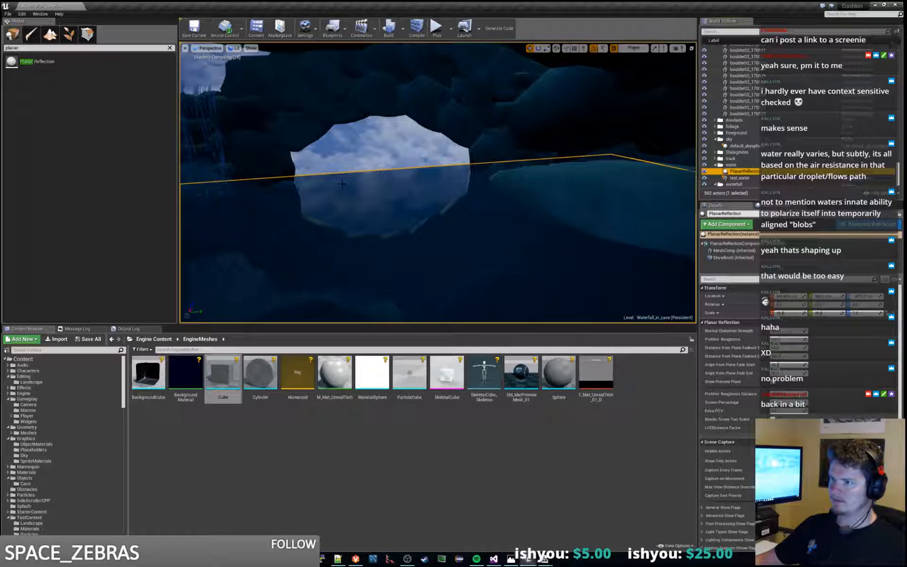
pyautogui.moveTo(576, 179); pyautogui.dragTo(504, 177, button='right')
pyautogui.moveTo(576, 179); pyautogui.dragTo(650, 193)
pyautogui.click(440, 29)
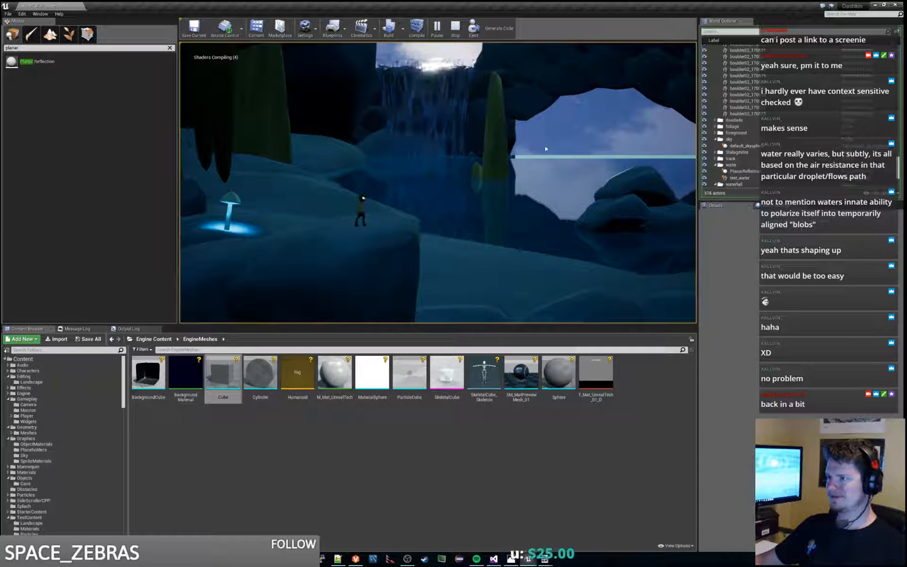
pyautogui.press('Escape')
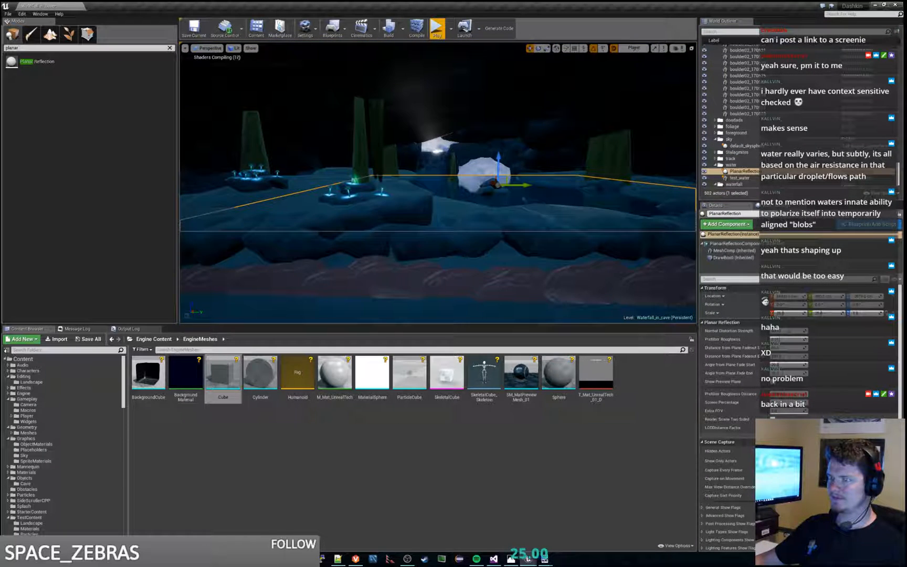
# Step: Select the sky sphere through the cave opening and save the level
pyautogui.press('f')
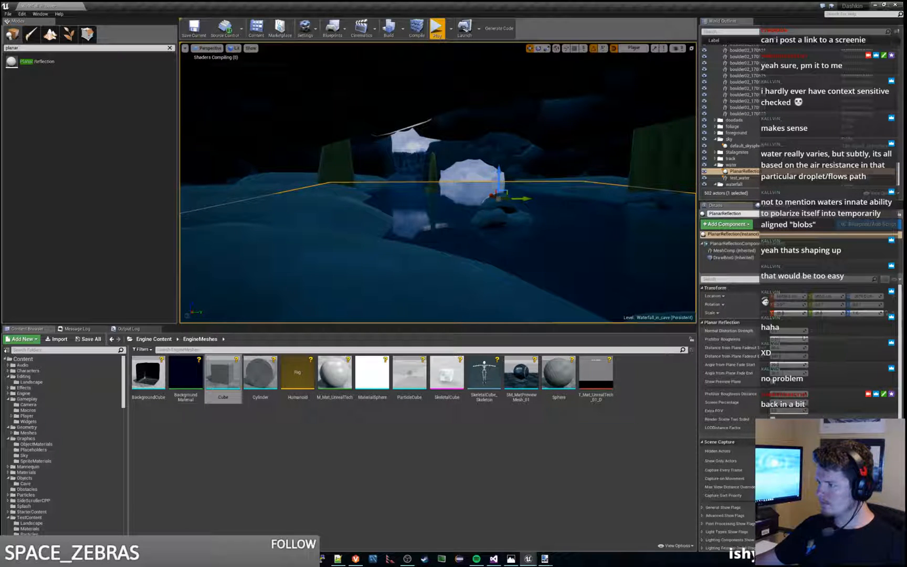
pyautogui.click(468, 164)
pyautogui.hotkey('ctrl', 's')
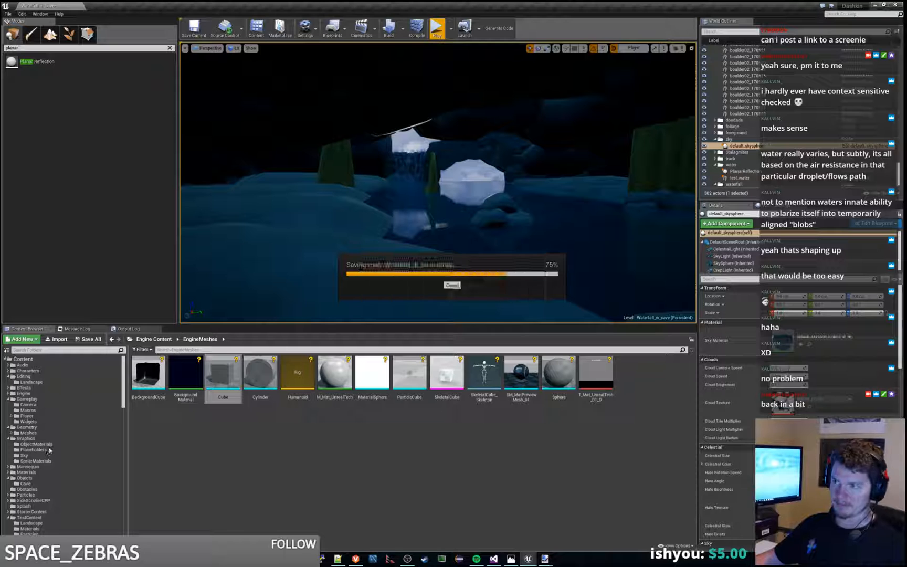
# Step: Open the Sunset_Over_Waterfall level from TestLevels/Prototype/Visuals, saving the modified water asset
pyautogui.scroll(-5, 50, 450)
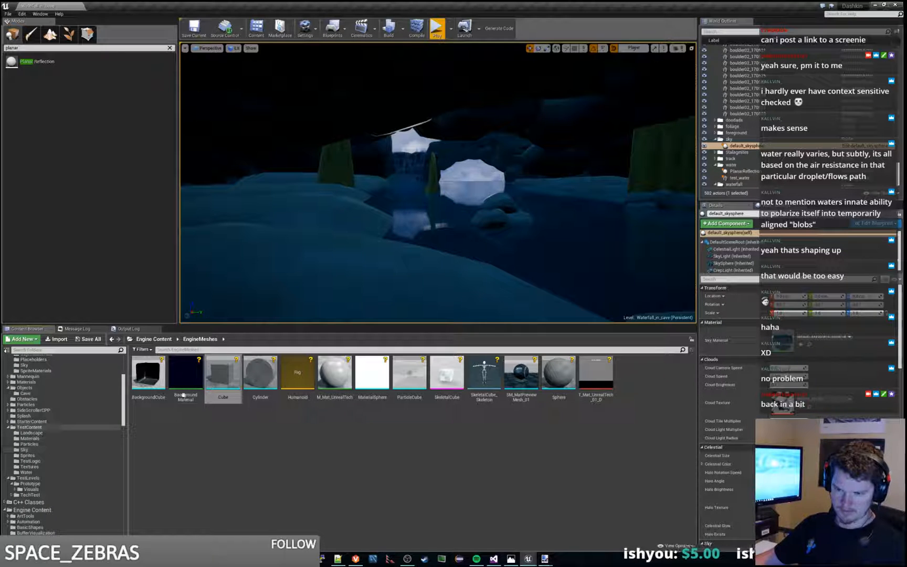
pyautogui.click(30, 489)
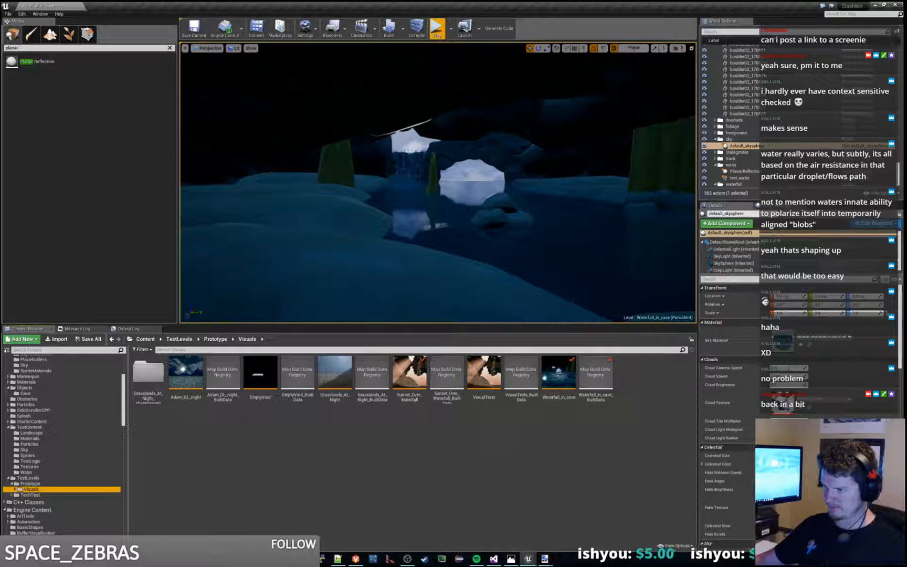
pyautogui.click(559, 373)
pyautogui.doubleClick(416, 378)
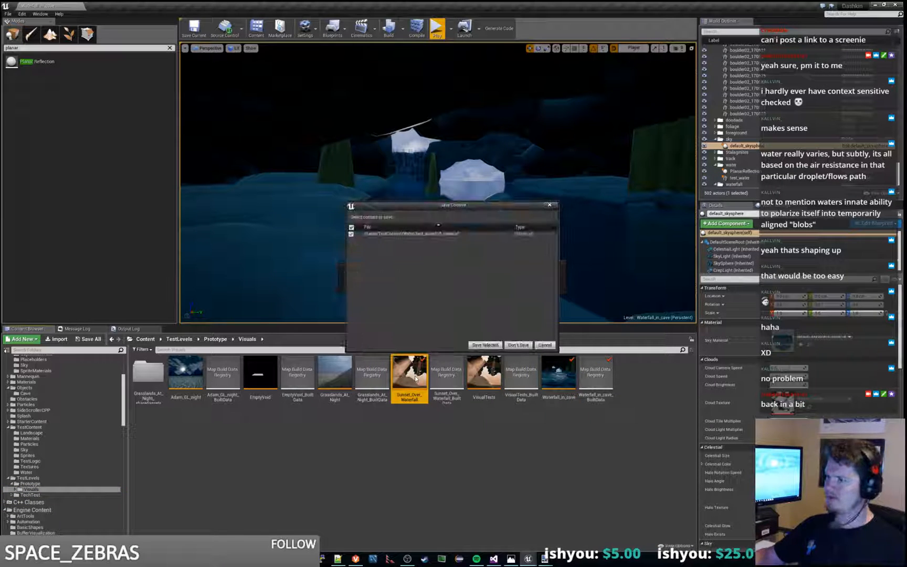
pyautogui.click(484, 346)
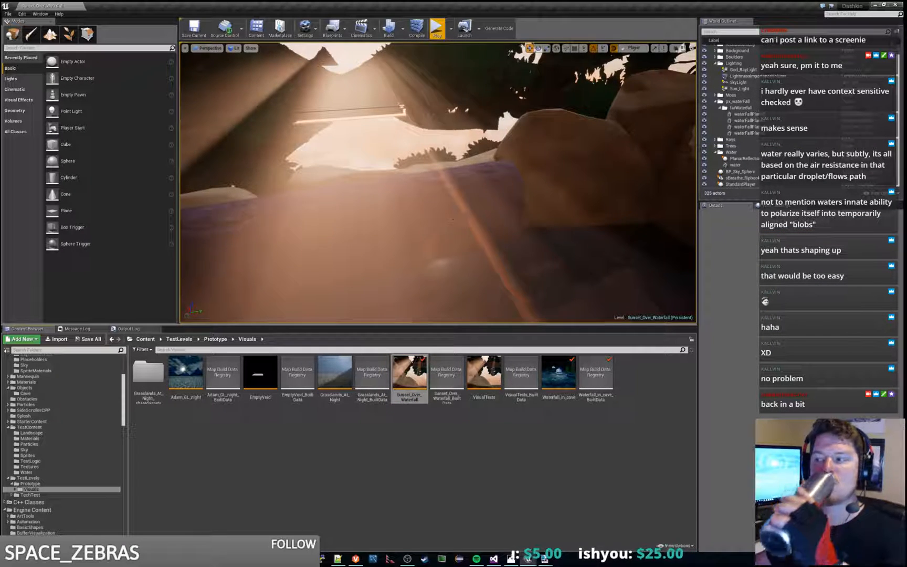
# Step: Select the water plane in the sunset level, and look through the settings of its PlanarReflection
pyautogui.moveTo(452, 220); pyautogui.dragTo(454, 294, button='right')
pyautogui.click(452, 220)
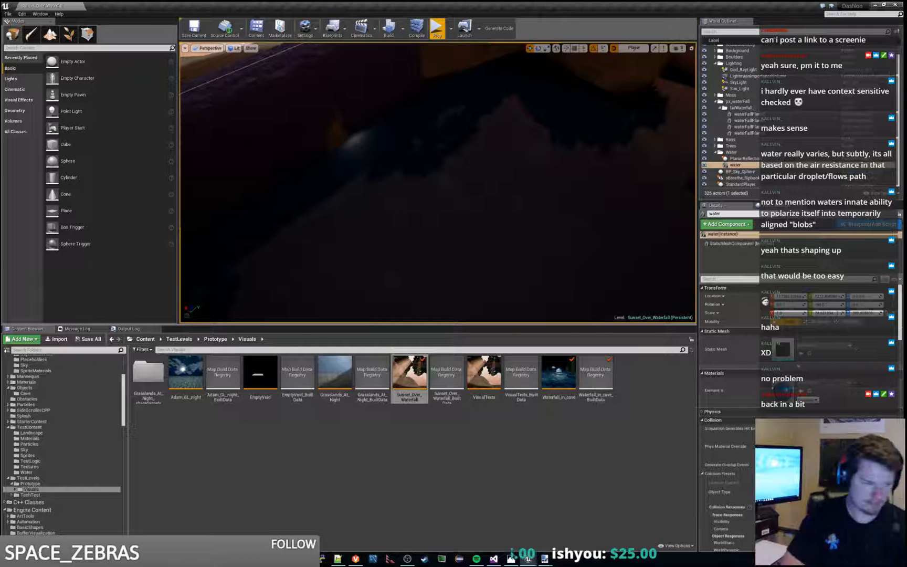
pyautogui.click(711, 158)
pyautogui.scroll(-2, 701, 367)
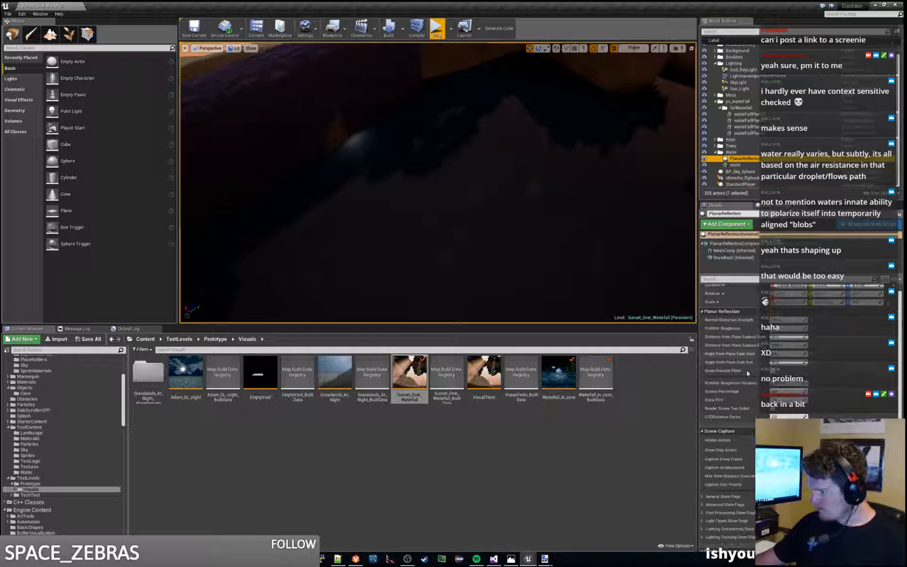
pyautogui.scroll(1, 730, 402)
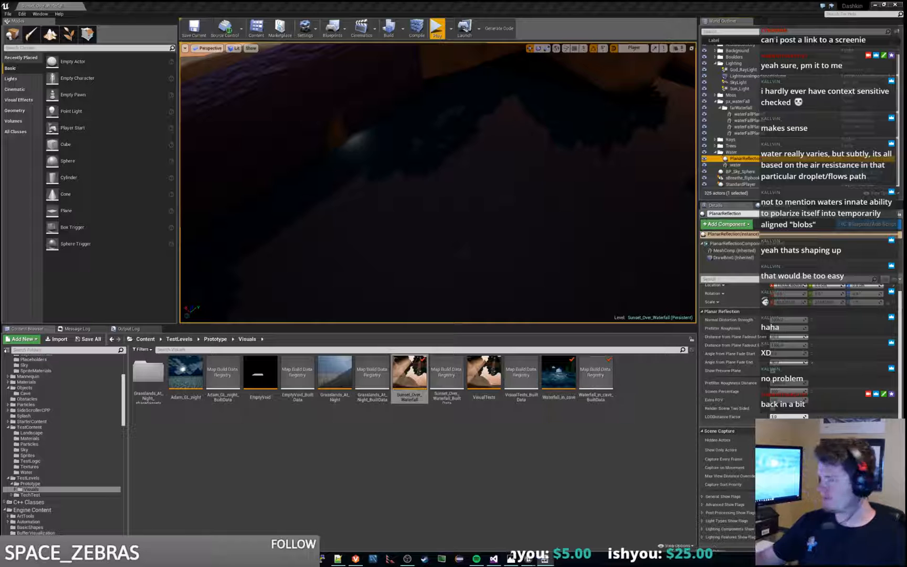
# Step: Reopen the Waterfall_in_cave level and select the test_water plane, followed by the PlanarReflection
pyautogui.doubleClick(566, 377)
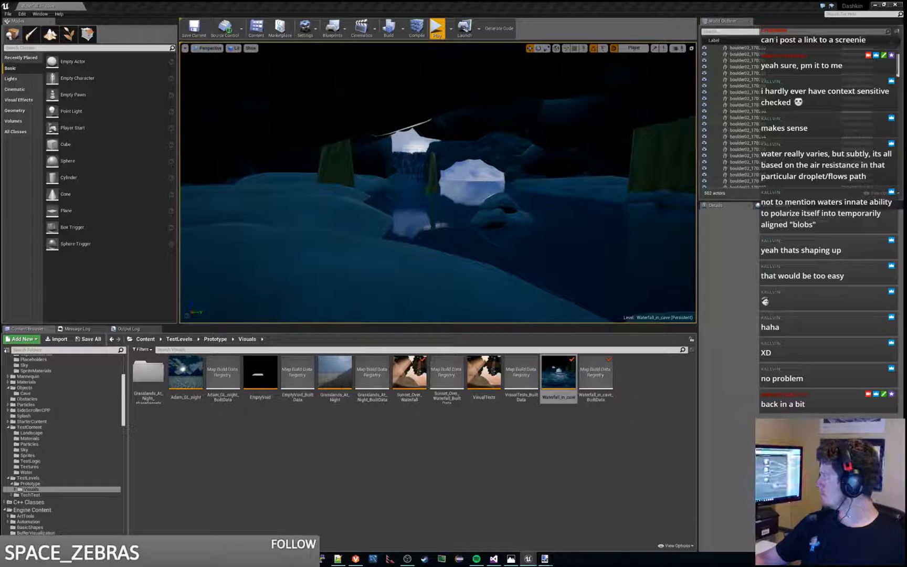
pyautogui.click(588, 249)
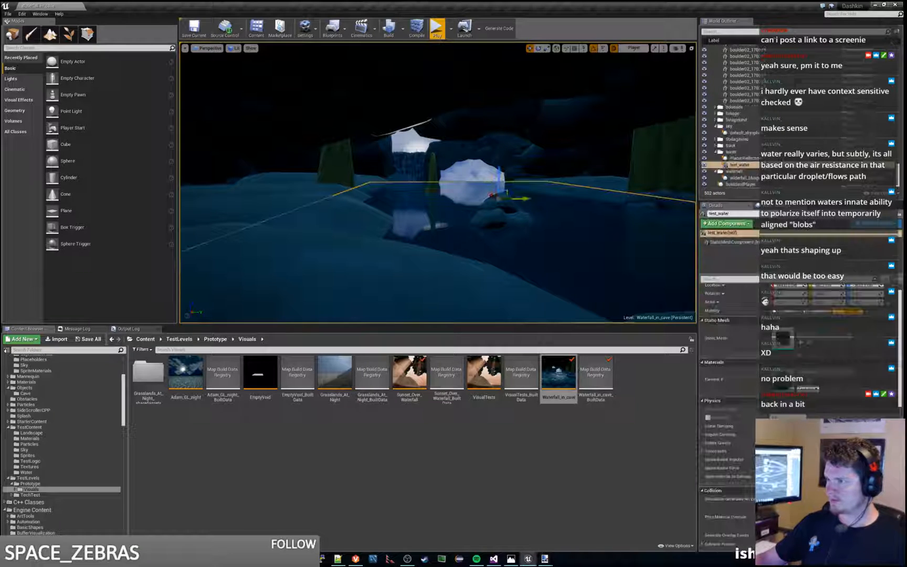
pyautogui.click(743, 158)
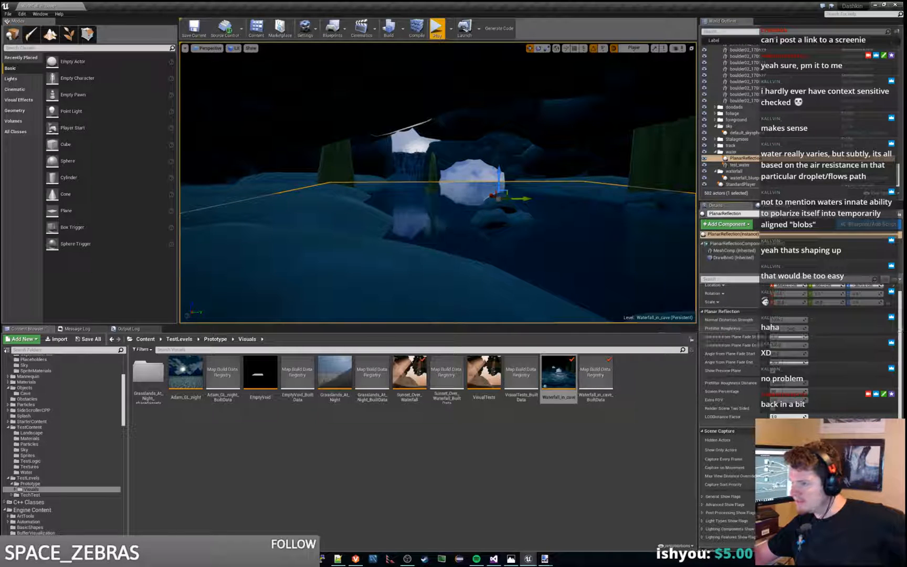
# Step: Play the cave level twice, walking the character back and forth to check the waterfall and the pool's reflection
pyautogui.press('w')
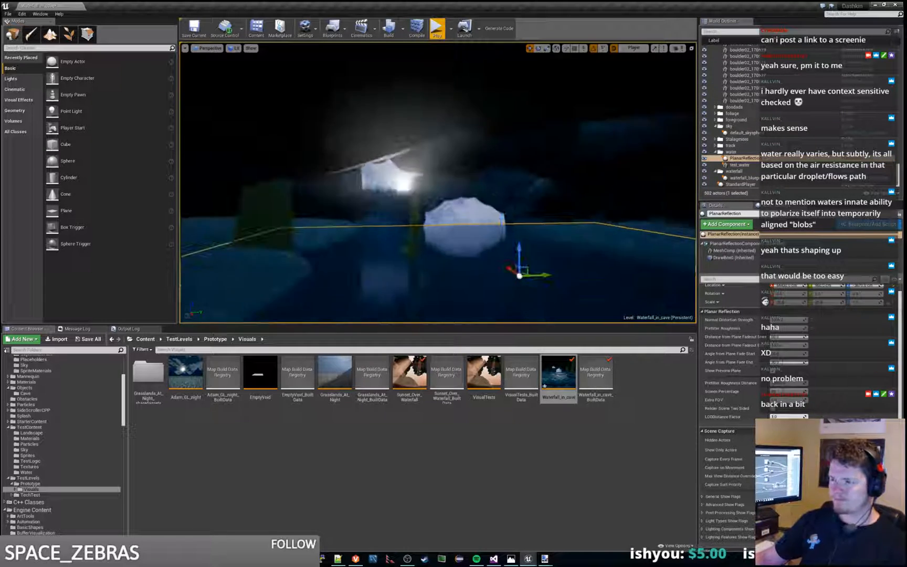
pyautogui.moveTo(439, 181); pyautogui.dragTo(257, 236, button='right')
pyautogui.click(437, 28)
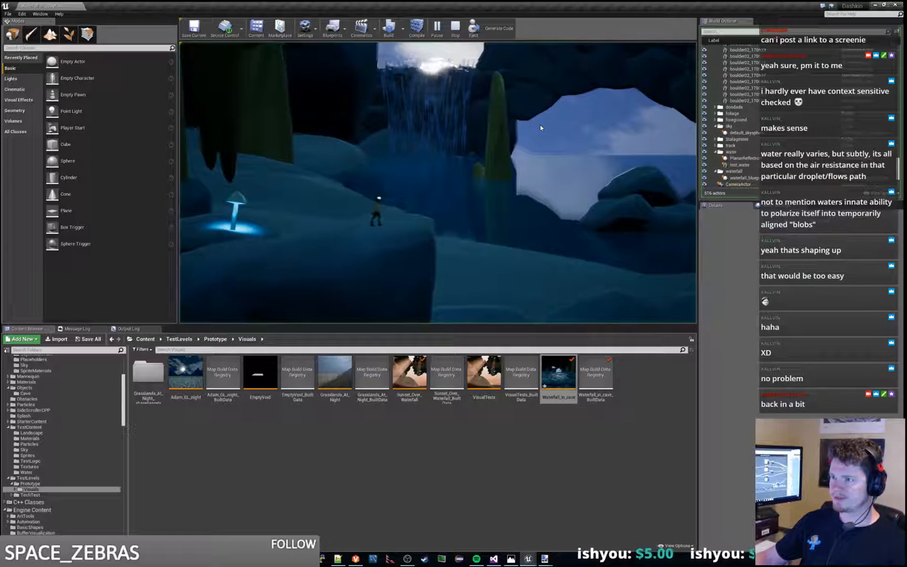
pyautogui.press('Escape')
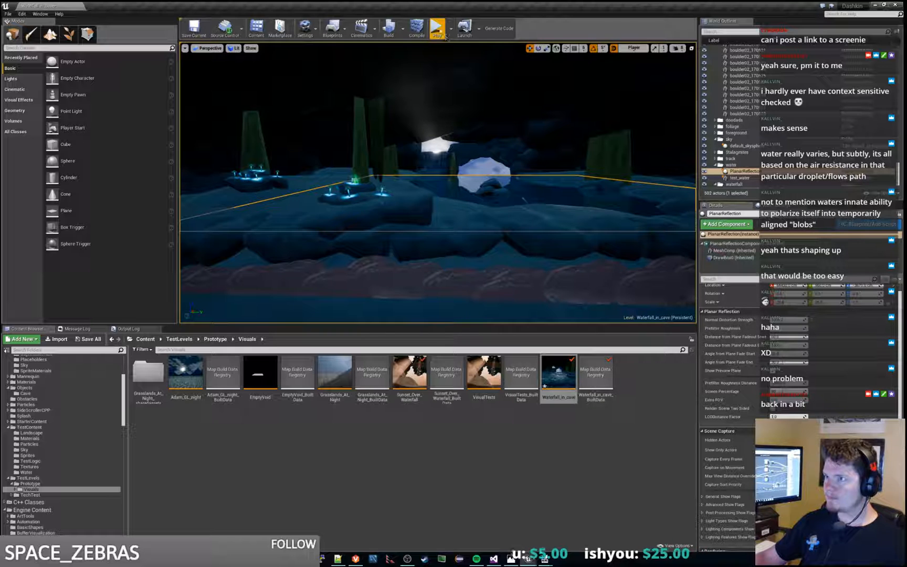
pyautogui.click(438, 30)
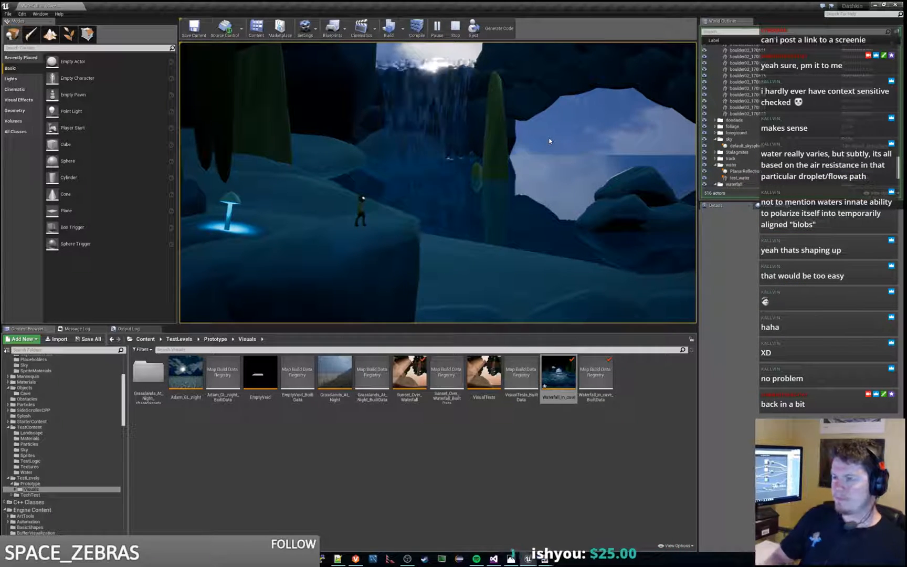
pyautogui.press('d')
pyautogui.press('a')
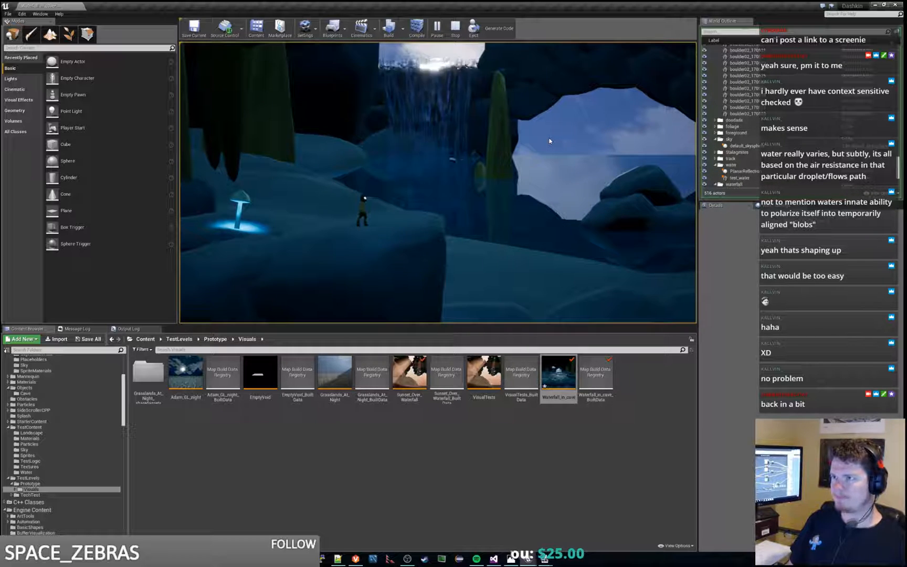
pyautogui.press('Escape')
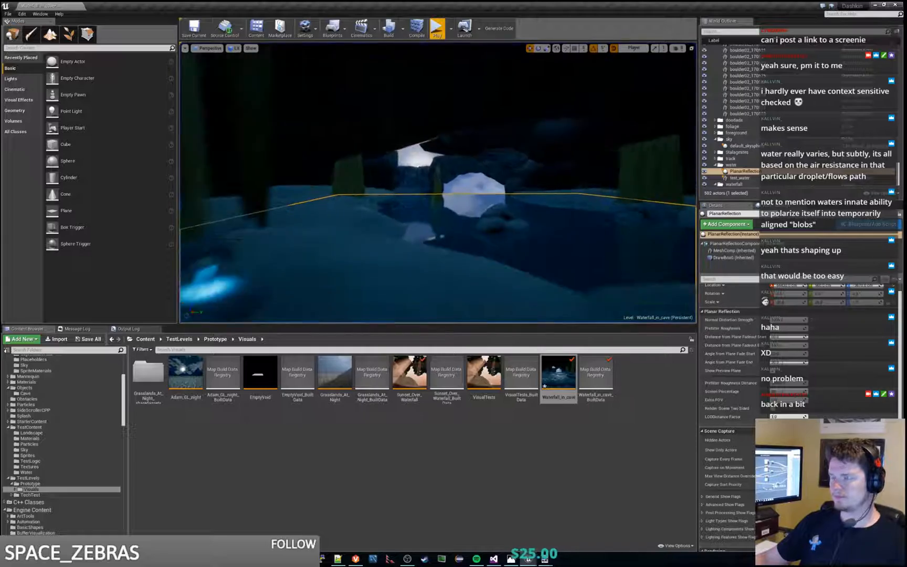
# Step: Duplicate the large boulder above the waterfall and move the copy over the gap in the cave roof
pyautogui.press('w')
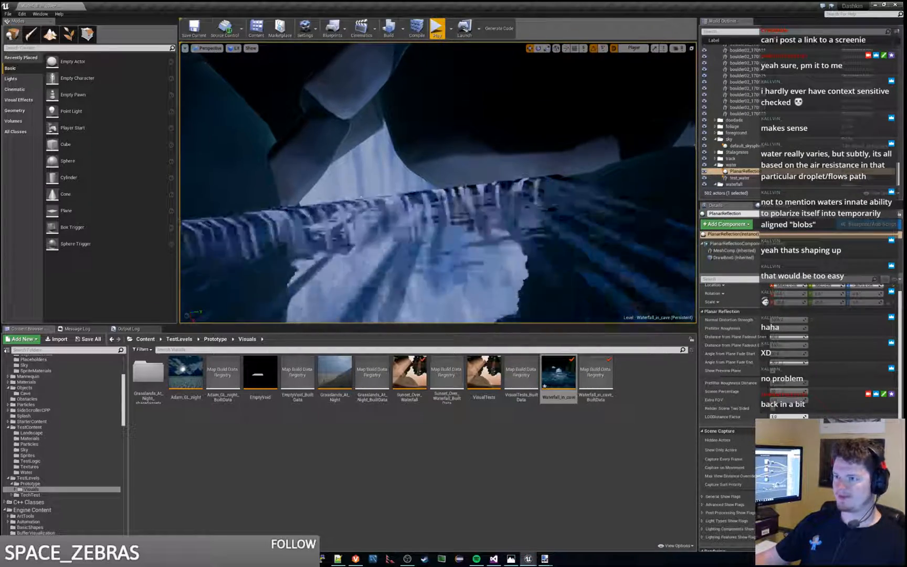
pyautogui.press('w')
pyautogui.press('w')
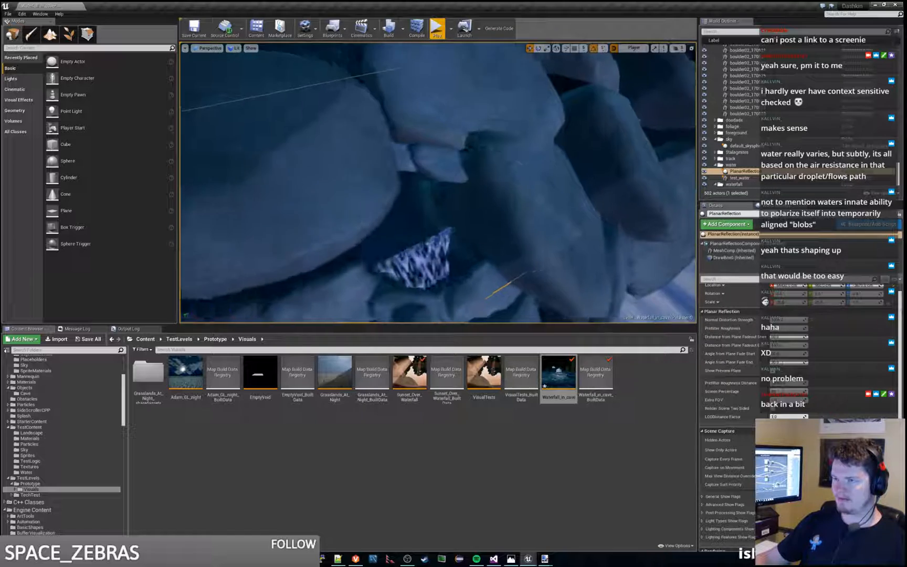
pyautogui.click(325, 173)
pyautogui.press('f')
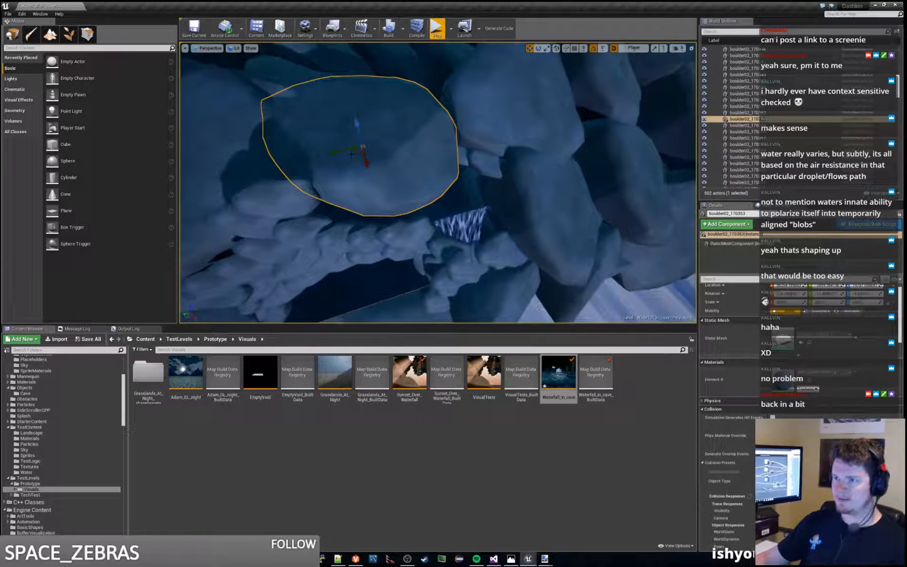
pyautogui.keyDown('alt'); pyautogui.moveTo(358, 153); pyautogui.dragTo(470, 204); pyautogui.keyUp('alt')
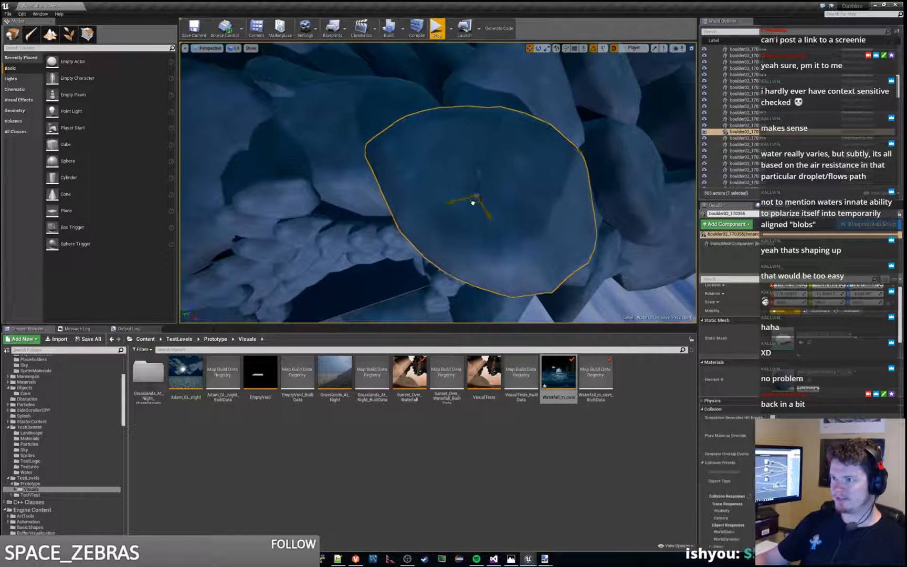
pyautogui.moveTo(470, 204); pyautogui.dragTo(363, 189, button='right')
pyautogui.press('d')
# Step: Adjust the duplicated boulder's position over the roof gap and play the level to check the light above the waterfall
pyautogui.moveTo(395, 111); pyautogui.dragTo(395, 138)
pyautogui.moveTo(396, 137); pyautogui.dragTo(444, 138, button='right')
pyautogui.press('w')
pyautogui.press('s')
pyautogui.click(437, 29)
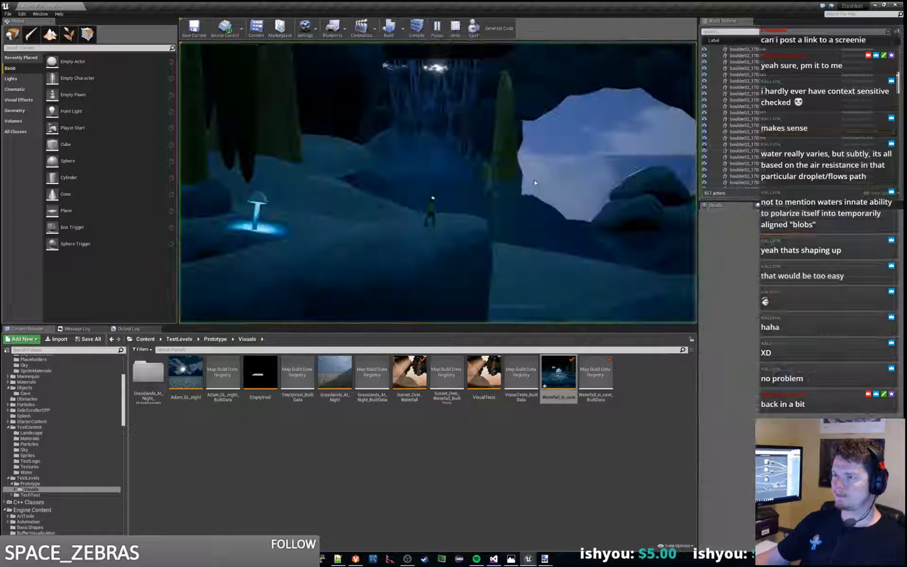
pyautogui.press('Escape')
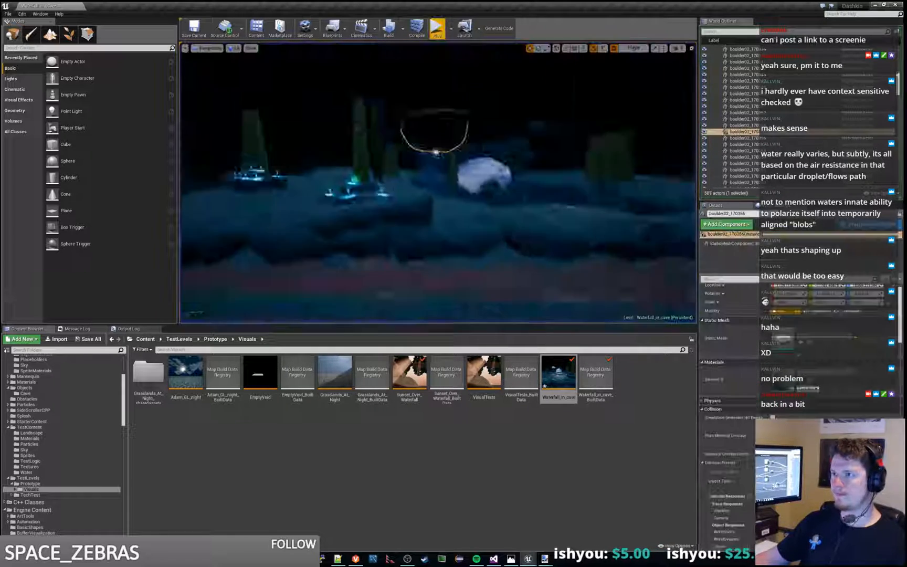
# Step: Lower the duplicated boulder farther into the roof gap above the waterfall and play the level again
pyautogui.press('w')
pyautogui.moveTo(441, 157); pyautogui.dragTo(461, 98, button='right')
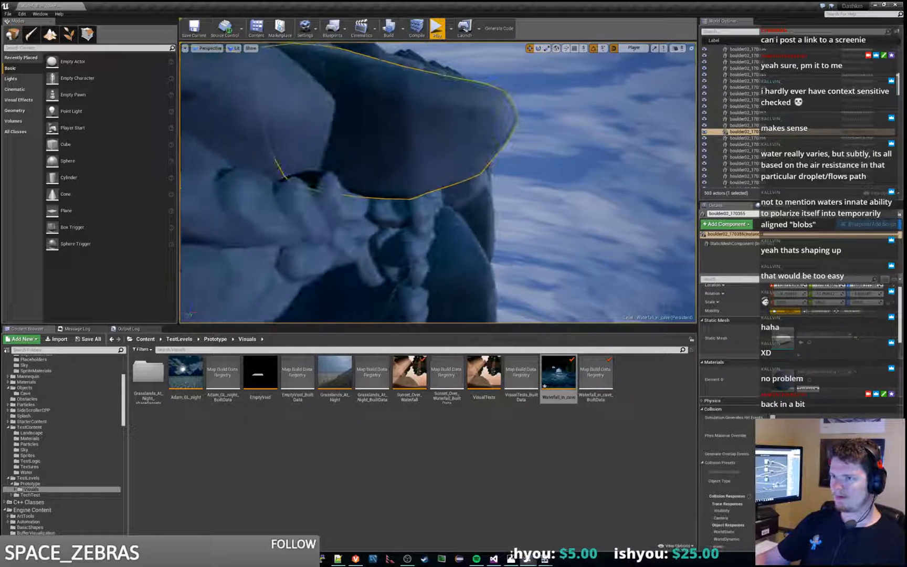
pyautogui.moveTo(405, 119); pyautogui.dragTo(383, 145)
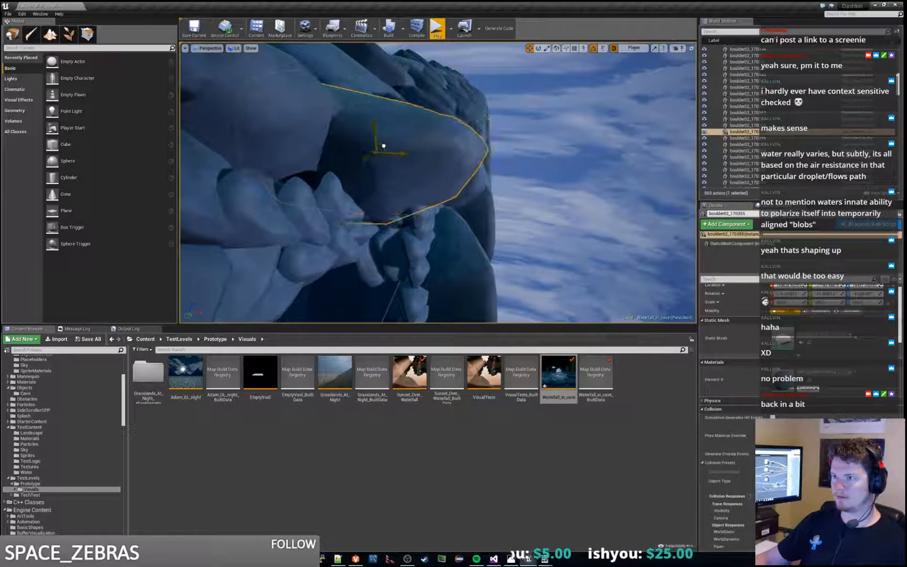
pyautogui.moveTo(383, 146); pyautogui.dragTo(394, 192, button='right')
pyautogui.click(436, 29)
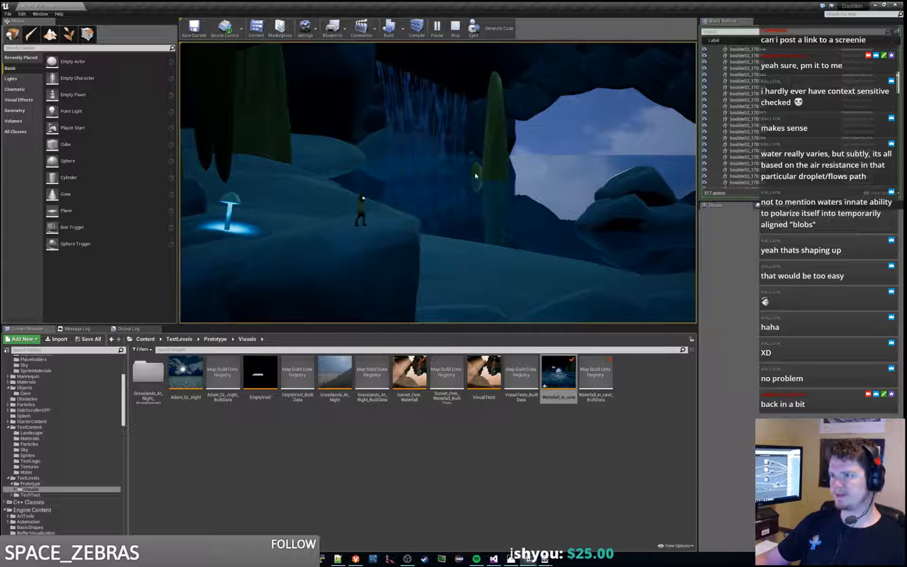
pyautogui.press('Escape')
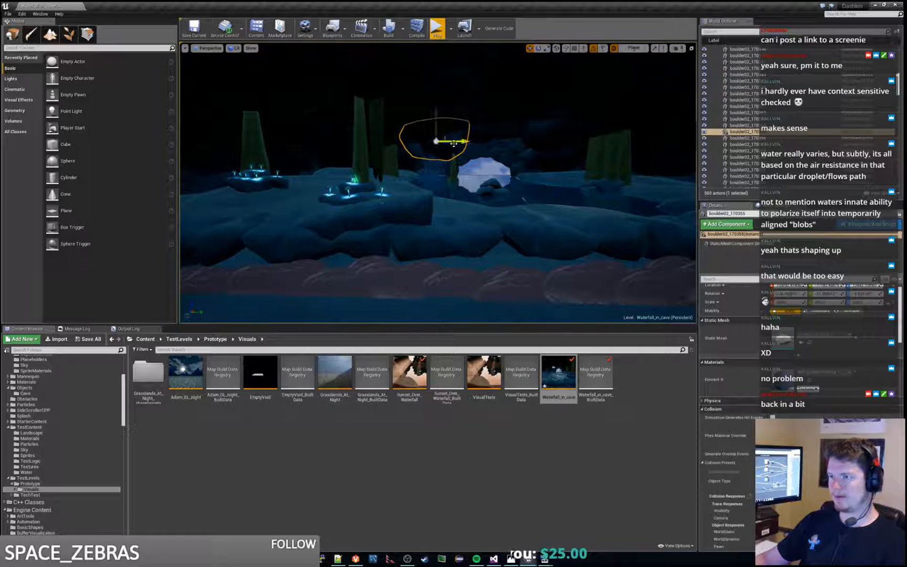
# Step: Delete the duplicated boulder above the waterfall and play the level to check the opening
pyautogui.press('Delete')
pyautogui.moveTo(439, 184)
pyautogui.mouseDown(button='right')
pyautogui.moveTo(455, 198)
pyautogui.moveTo(440, 177)
pyautogui.mouseUp(button='right')
pyautogui.press('w')
pyautogui.click(439, 32)
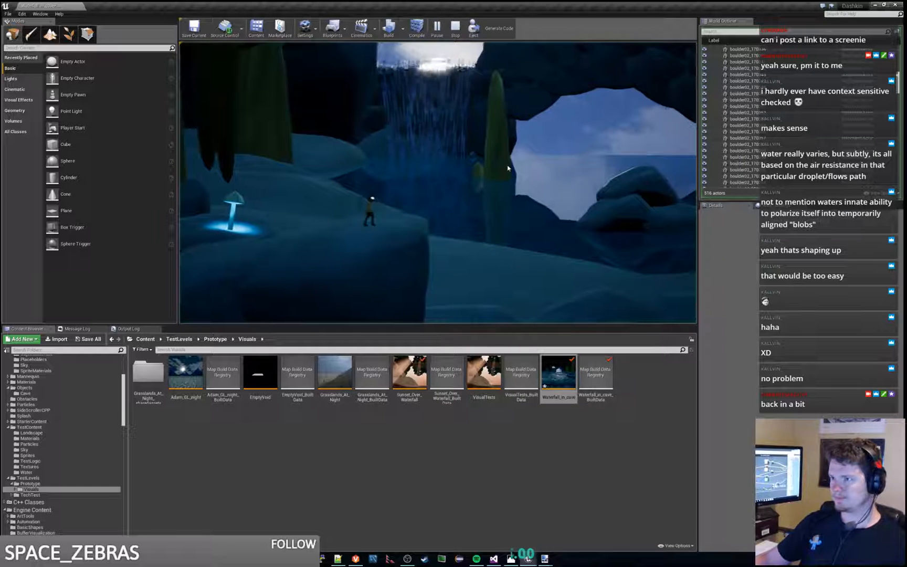
pyautogui.press('Escape')
# Step: Select the test_water plane and the PlanarReflection, and play the level repeatedly to examine the pool and the horizon
pyautogui.click(484, 178)
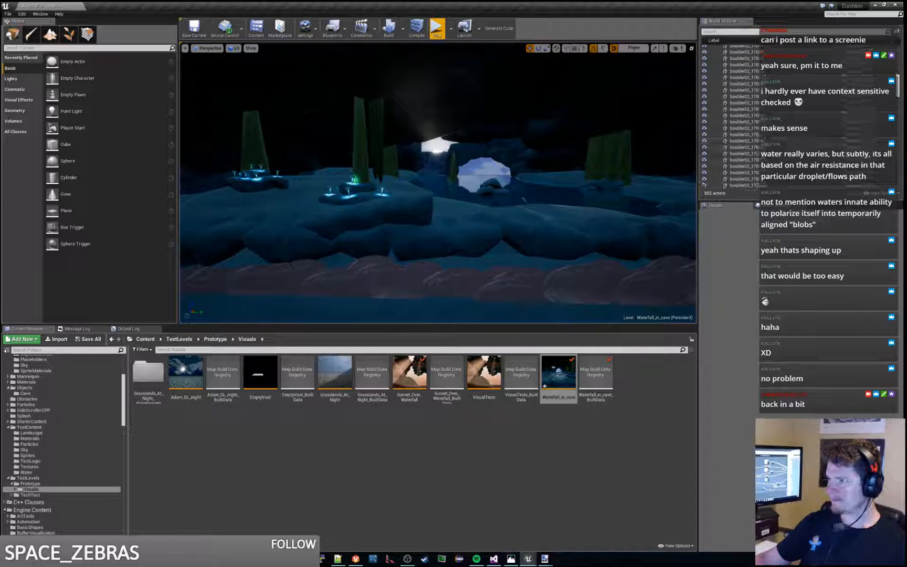
pyautogui.click(524, 199)
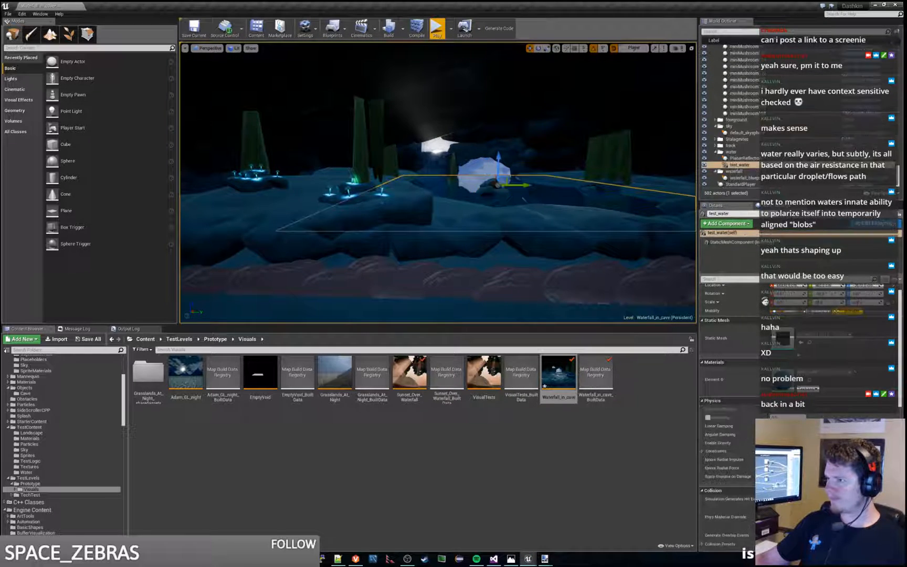
pyautogui.click(523, 199)
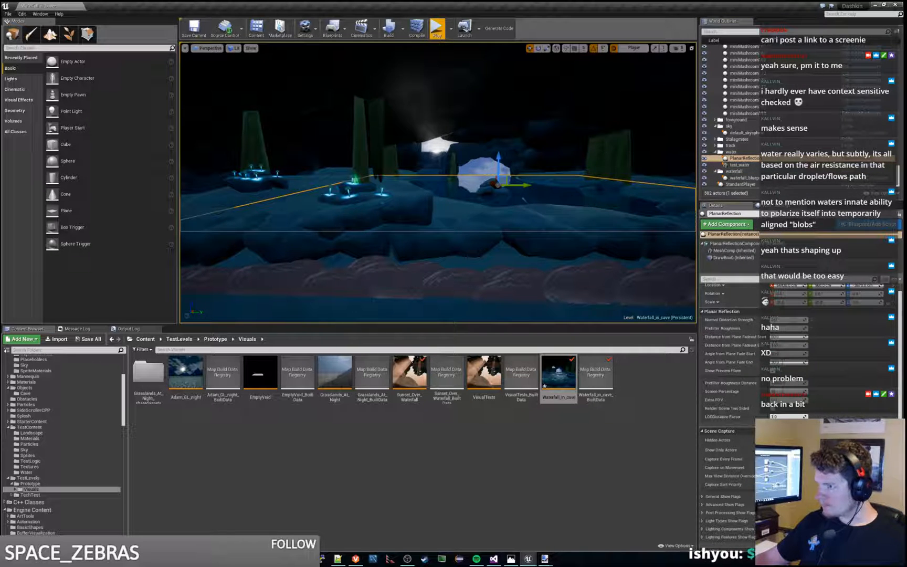
pyautogui.click(437, 29)
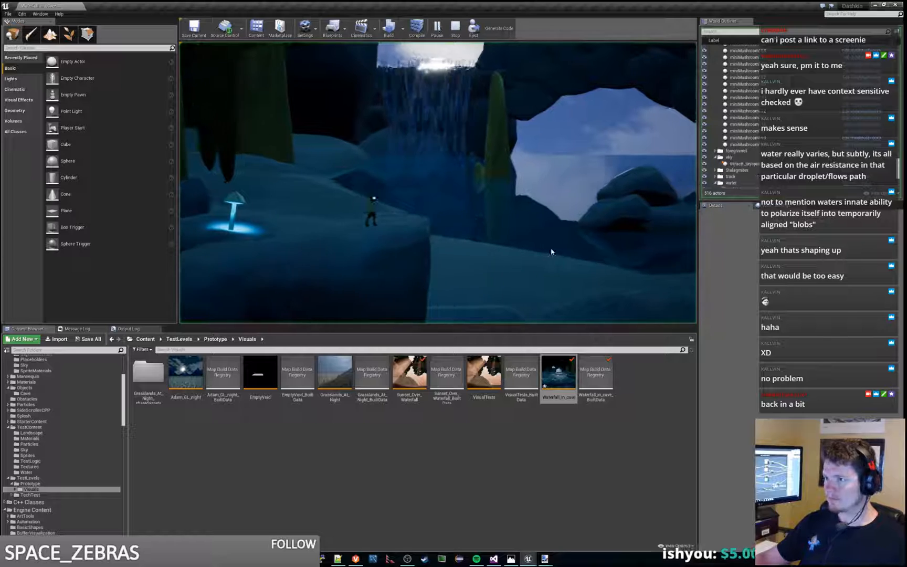
pyautogui.press('Escape')
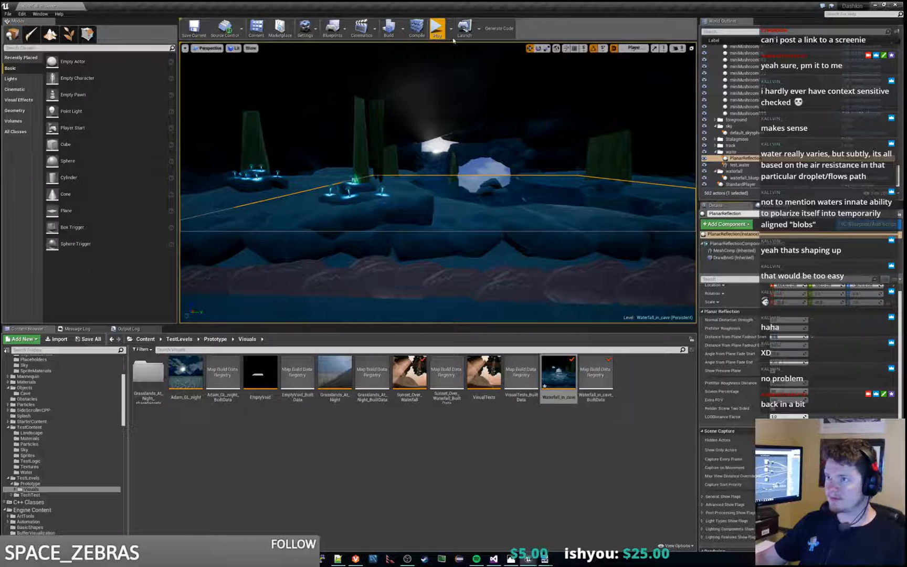
pyautogui.click(438, 28)
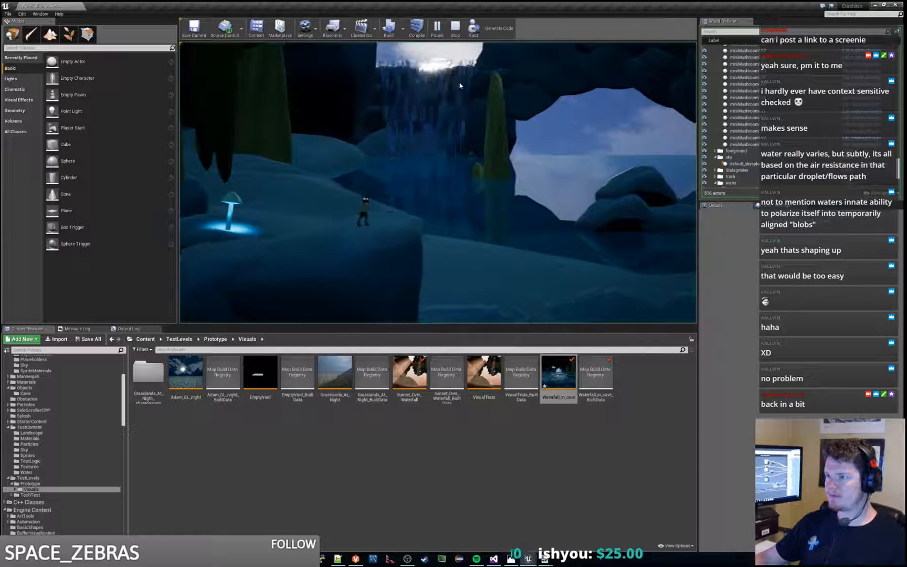
pyautogui.press('Escape')
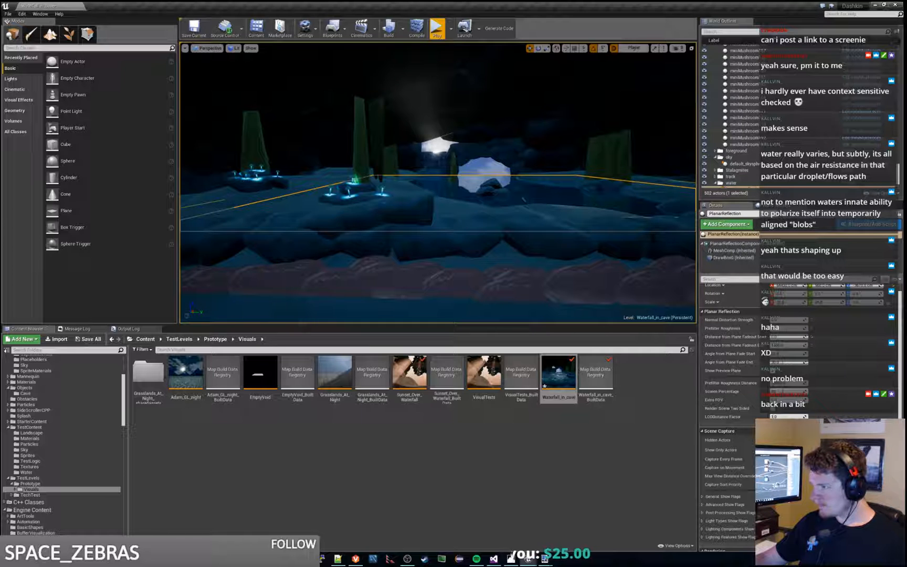
pyautogui.click(437, 27)
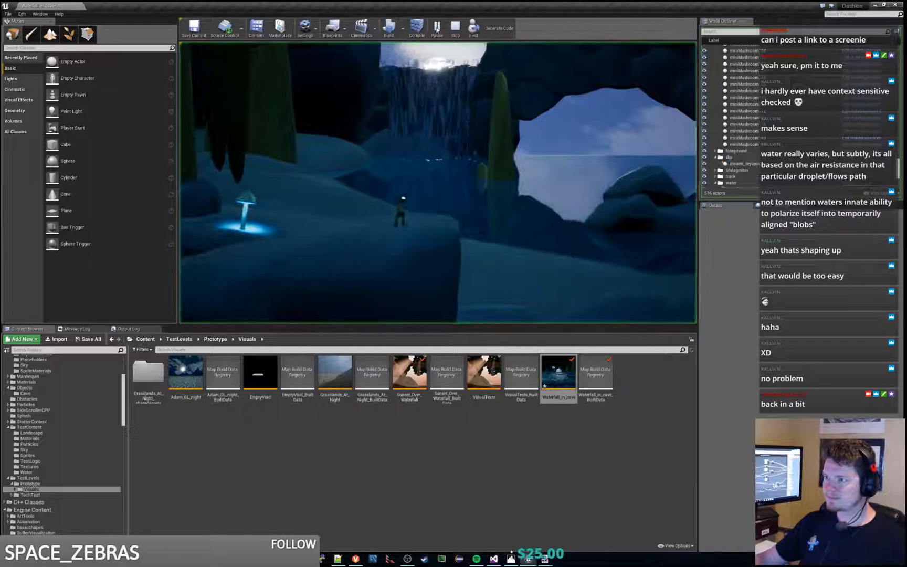
# Step: Replay the cave level several times to examine how the PlanarReflection affects the pool and the horizon beyond the opening
pyautogui.press('Escape')
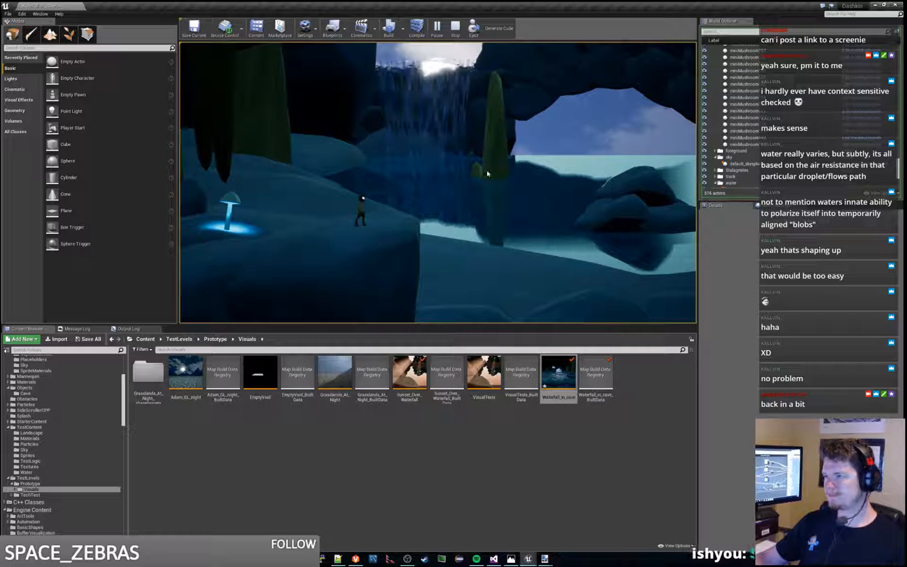
pyautogui.press('Escape')
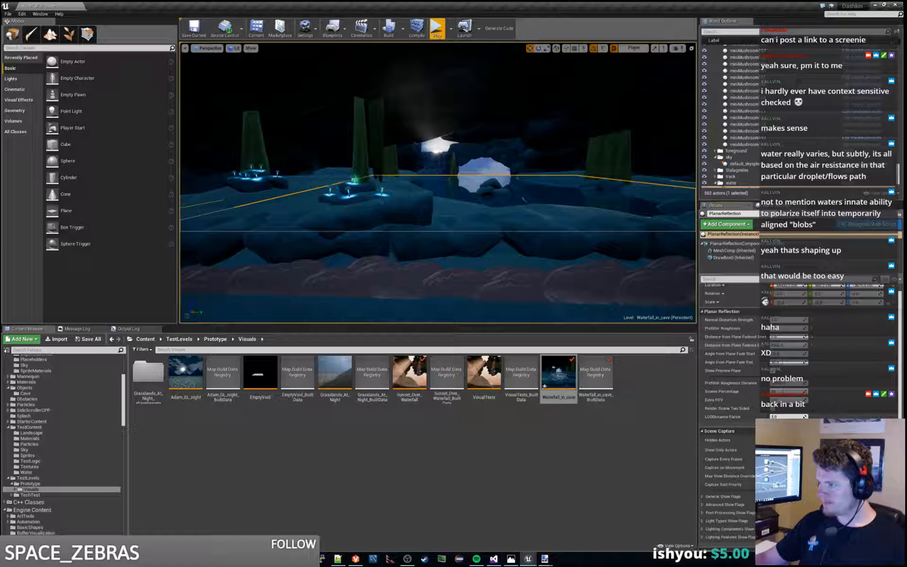
pyautogui.click(436, 29)
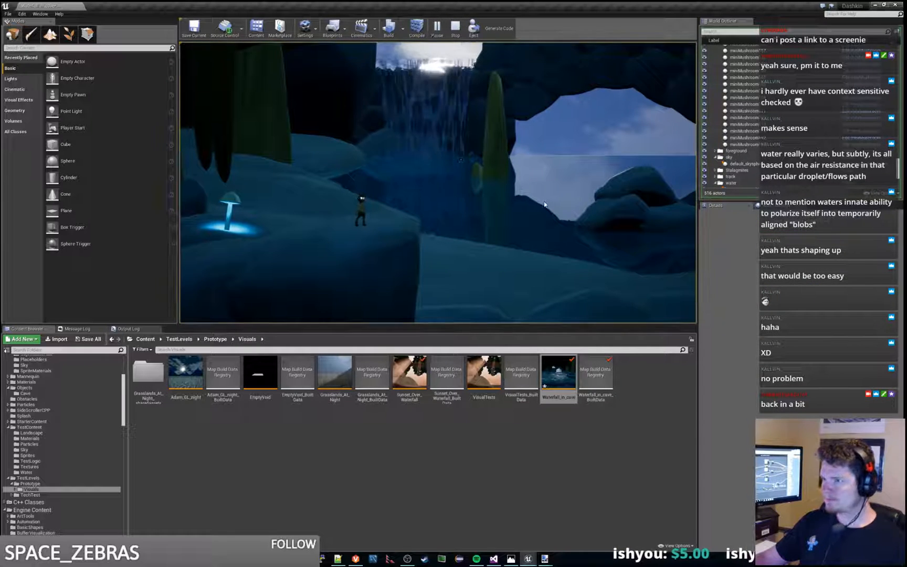
pyautogui.press('Escape')
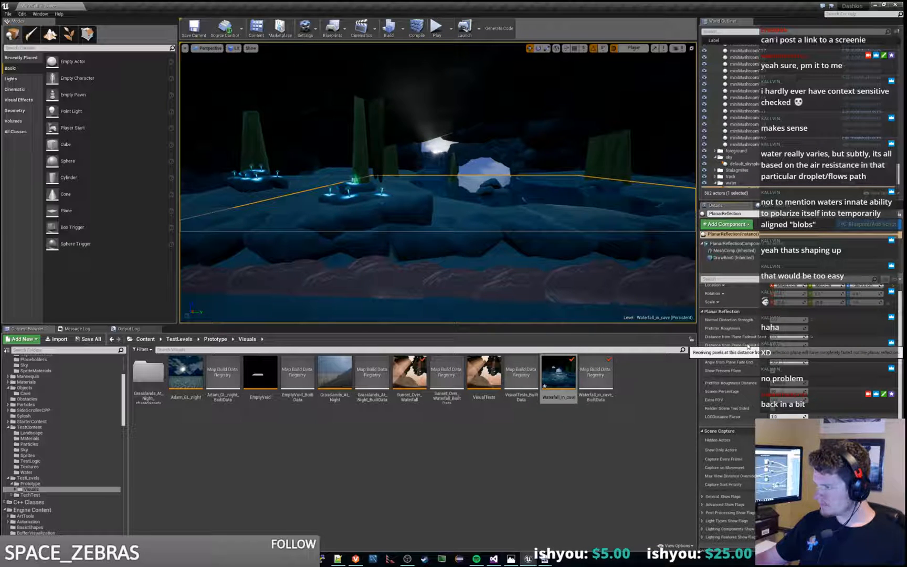
pyautogui.click(437, 27)
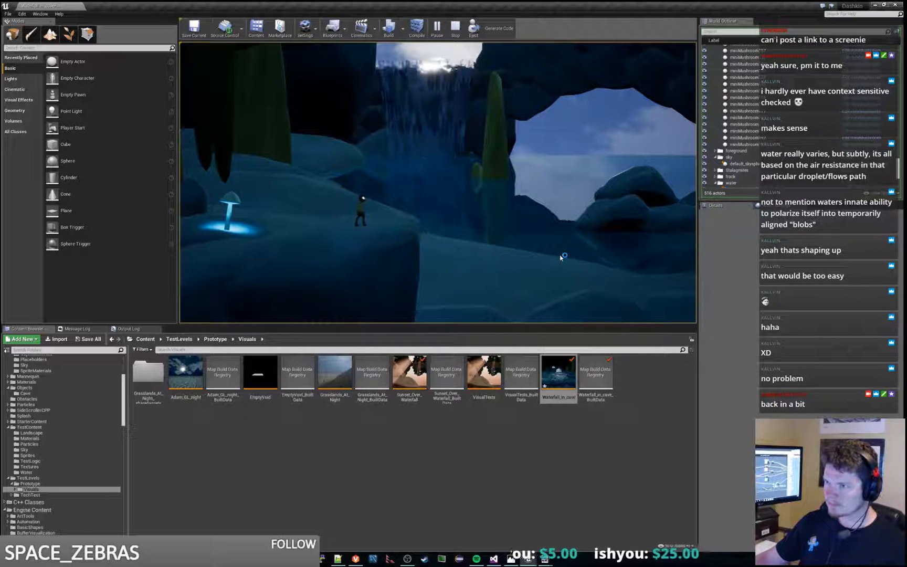
pyautogui.press('Escape')
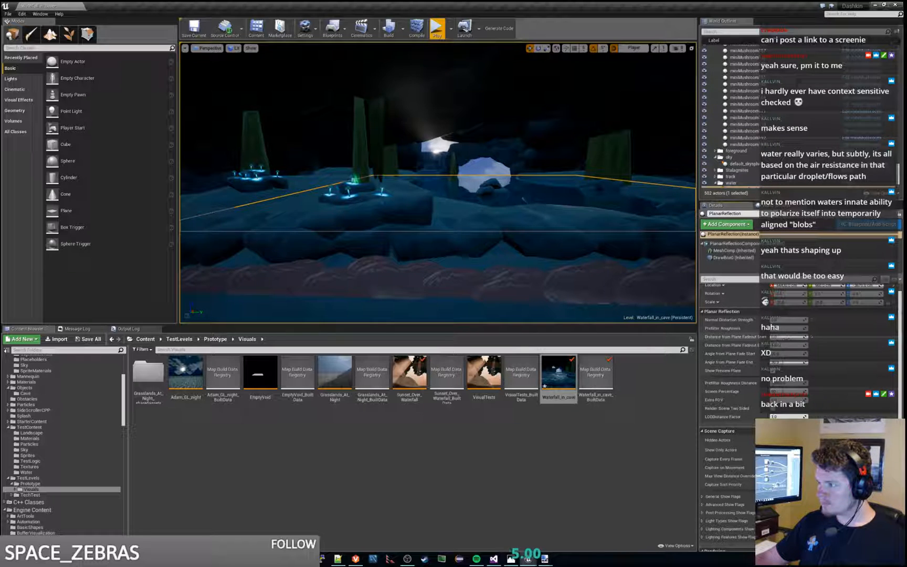
# Step: Adjust the PlanarReflection's Distance from Plane Fadeout Start and play the level to check the horizon line
pyautogui.moveTo(785, 336); pyautogui.dragTo(804, 336)
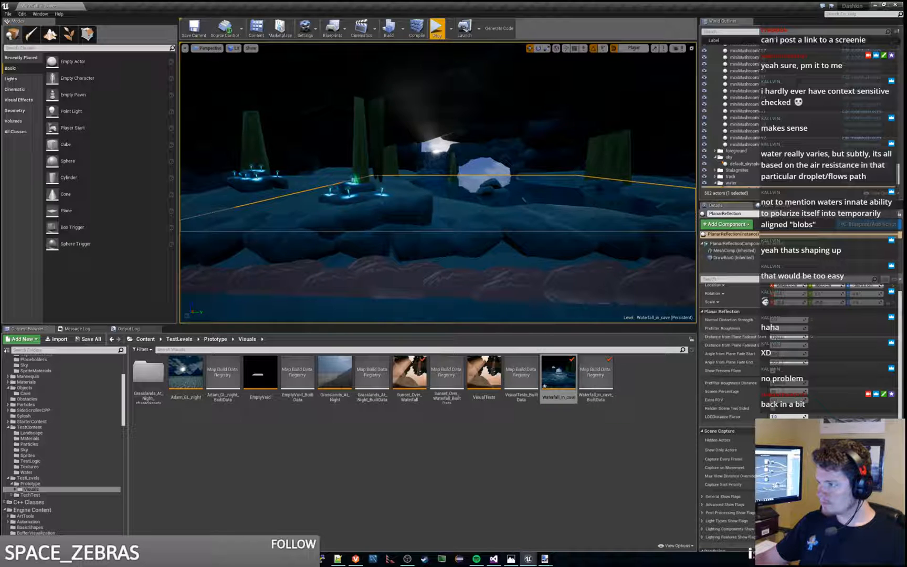
pyautogui.click(436, 29)
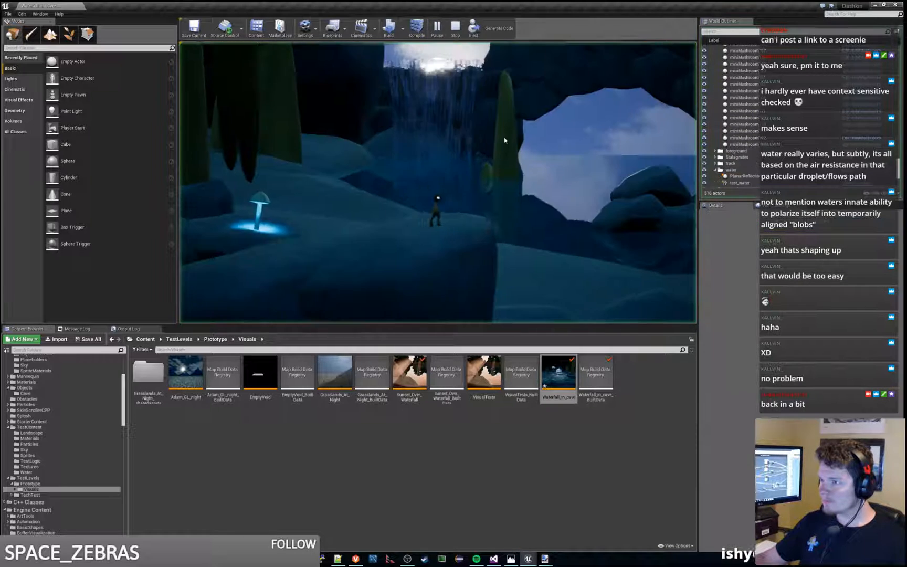
pyautogui.press('Escape')
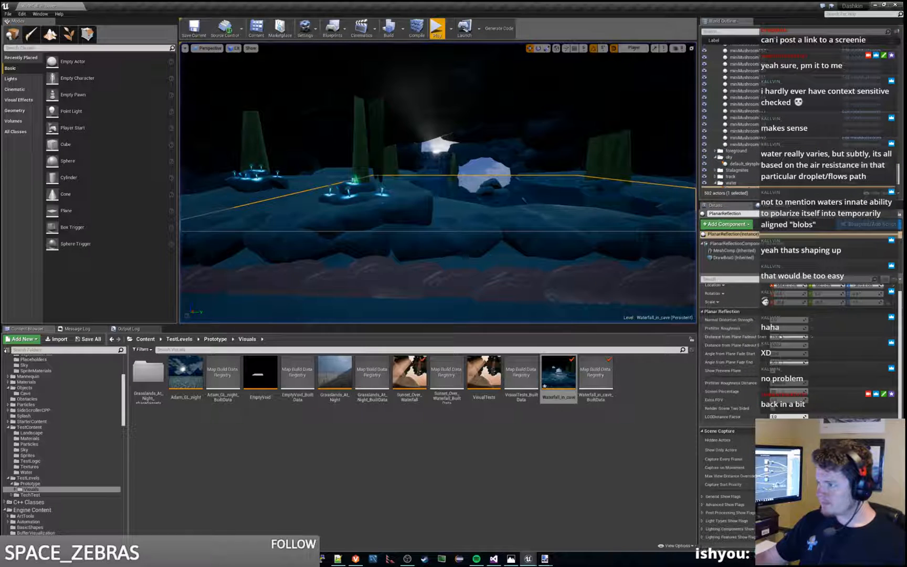
pyautogui.click(437, 28)
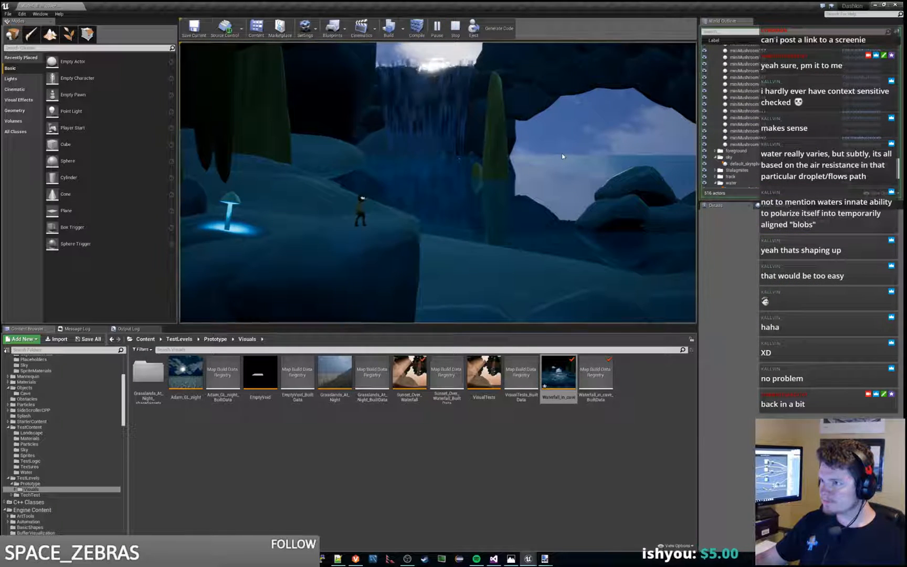
pyautogui.press('Escape')
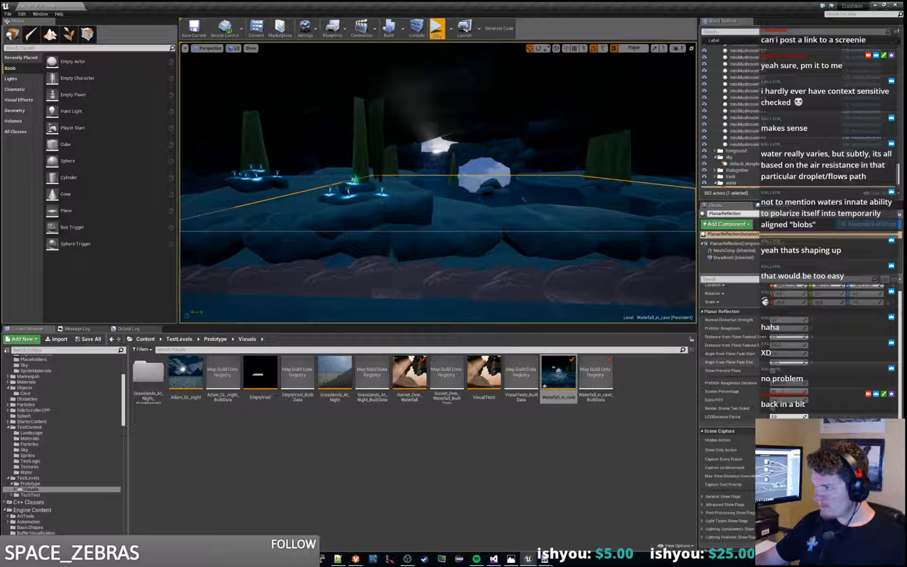
# Step: Play the level again to check the water's reflection, and try the PlanarReflection's Show Preview Plane option
pyautogui.click(437, 28)
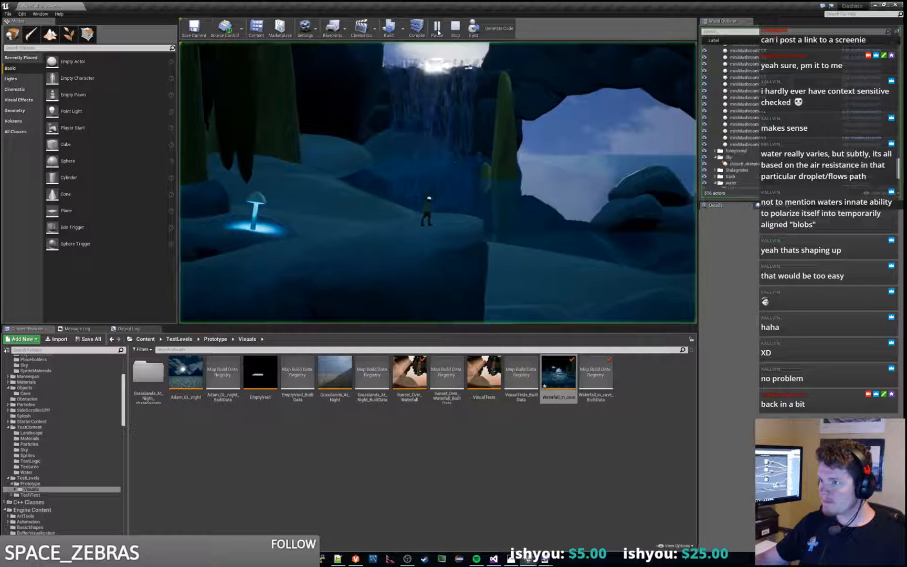
pyautogui.press('Escape')
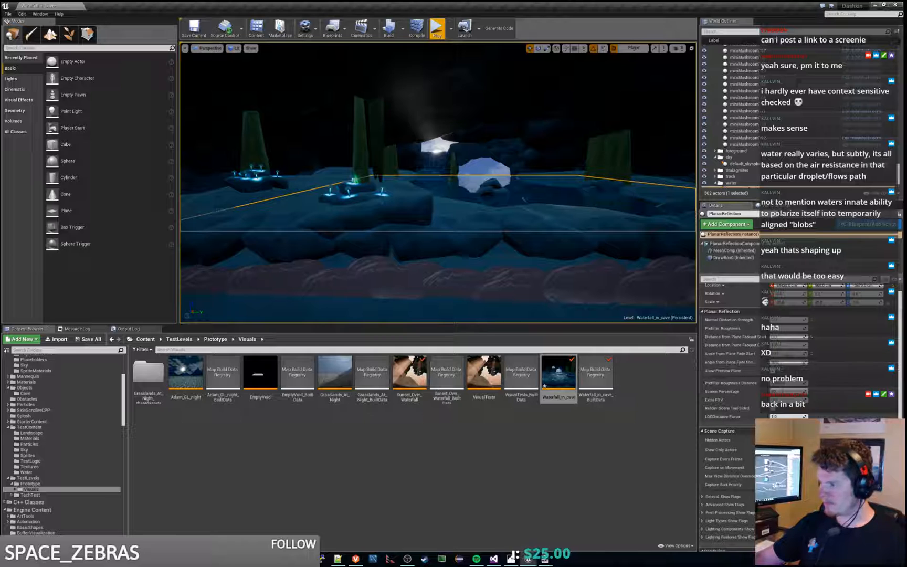
pyautogui.click(437, 29)
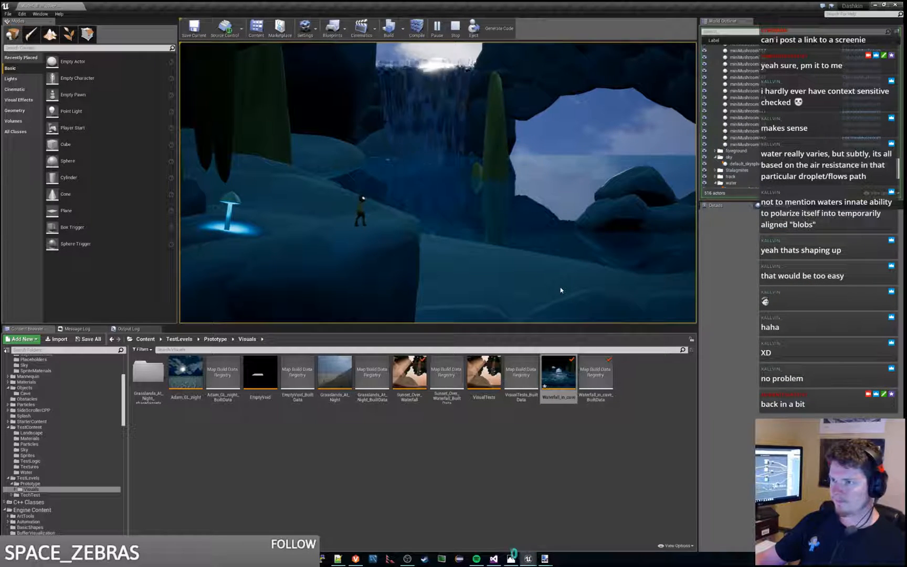
pyautogui.press('Escape')
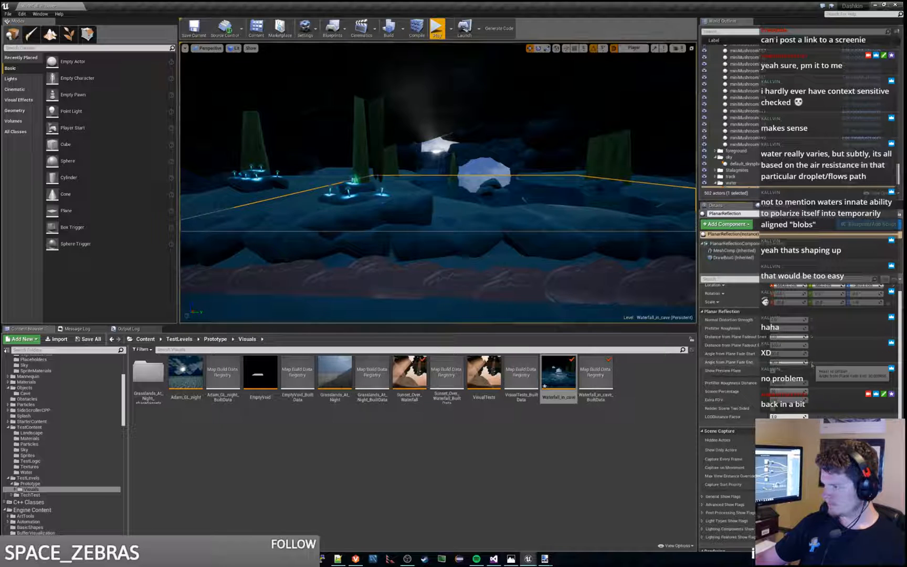
pyautogui.click(774, 372)
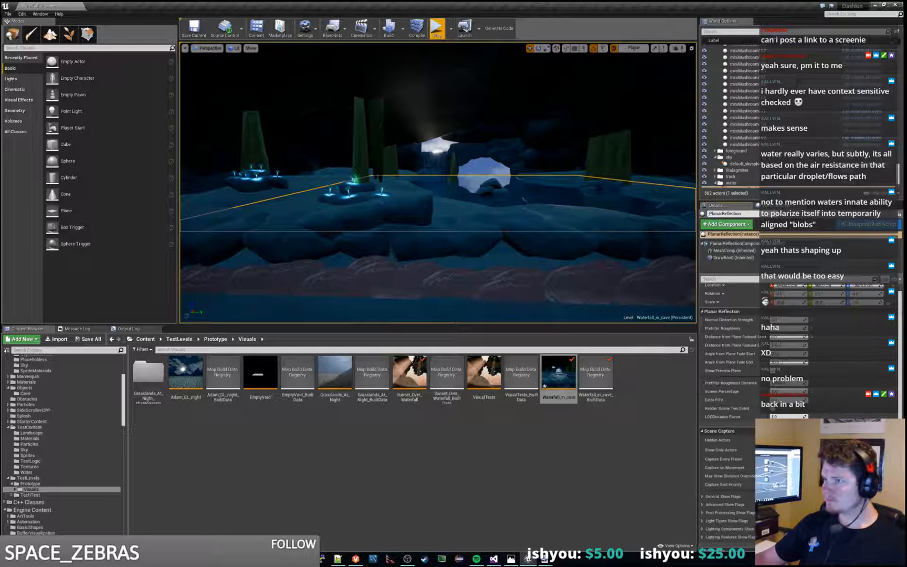
# Step: Play the level and run the character past the ledge to examine the sea through the cave opening
pyautogui.click(436, 28)
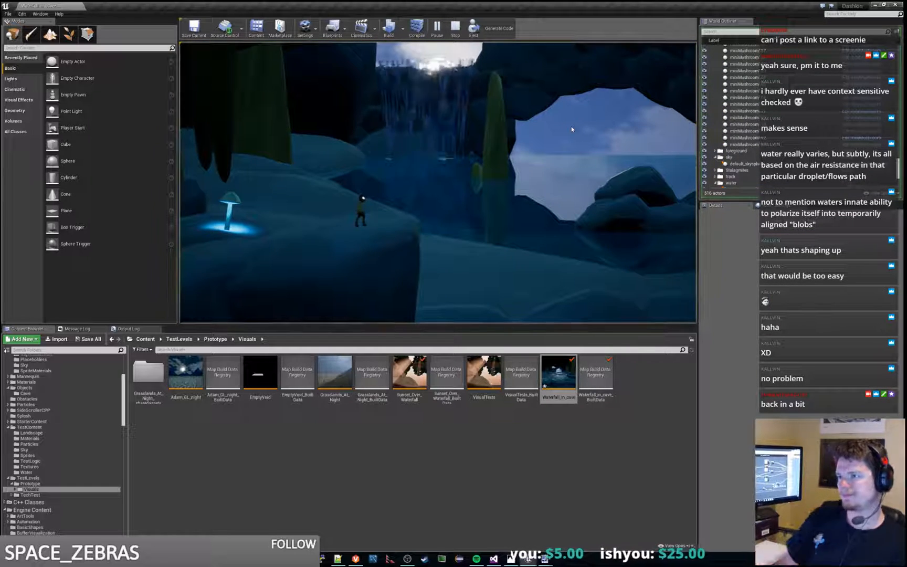
pyautogui.press('d')
pyautogui.press('d')
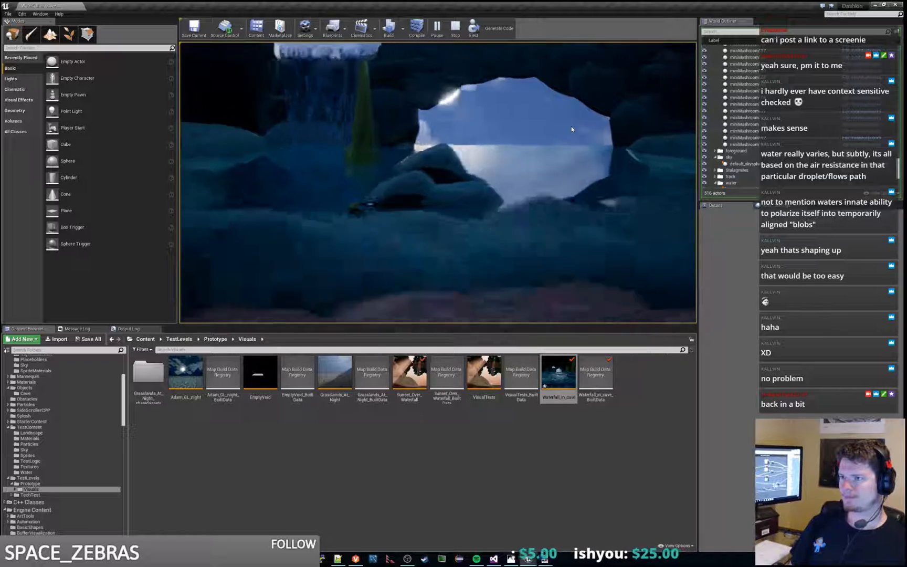
# Step: Select the waterfall_blueprint beneath the roof opening, shift its position in front of the rocks, and play the level to check it
pyautogui.press('d')
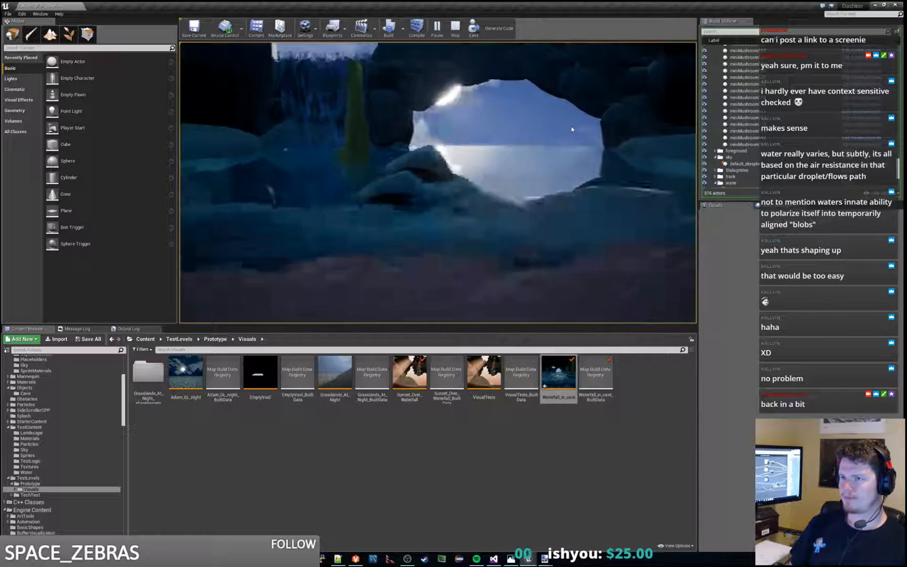
pyautogui.press('Escape')
pyautogui.press('w')
pyautogui.moveTo(572, 129); pyautogui.dragTo(488, 126, button='right')
pyautogui.press('w')
pyautogui.press('w')
pyautogui.press('s')
pyautogui.press('a')
pyautogui.press('d')
pyautogui.press('w')
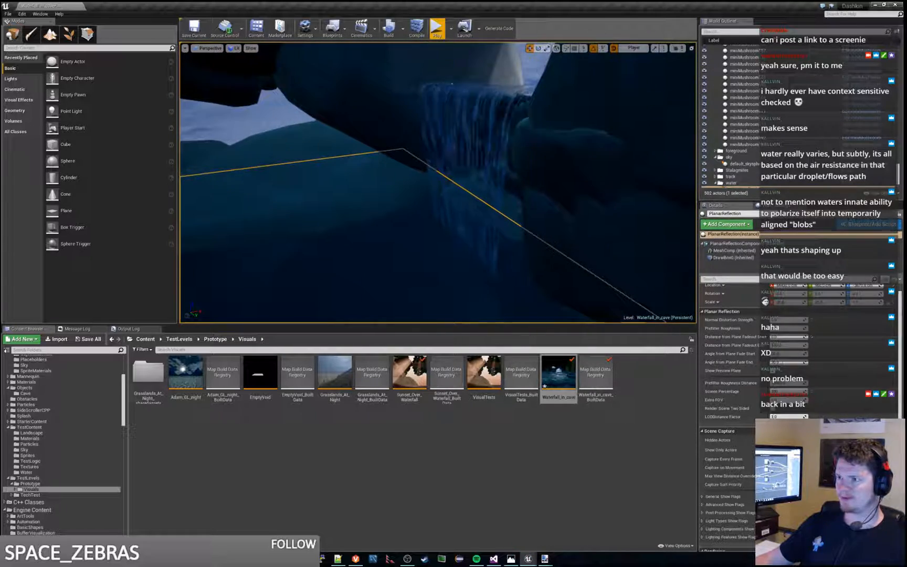
pyautogui.click(481, 134)
pyautogui.moveTo(475, 83); pyautogui.dragTo(517, 87, button='right')
pyautogui.moveTo(237, 119); pyautogui.dragTo(210, 137)
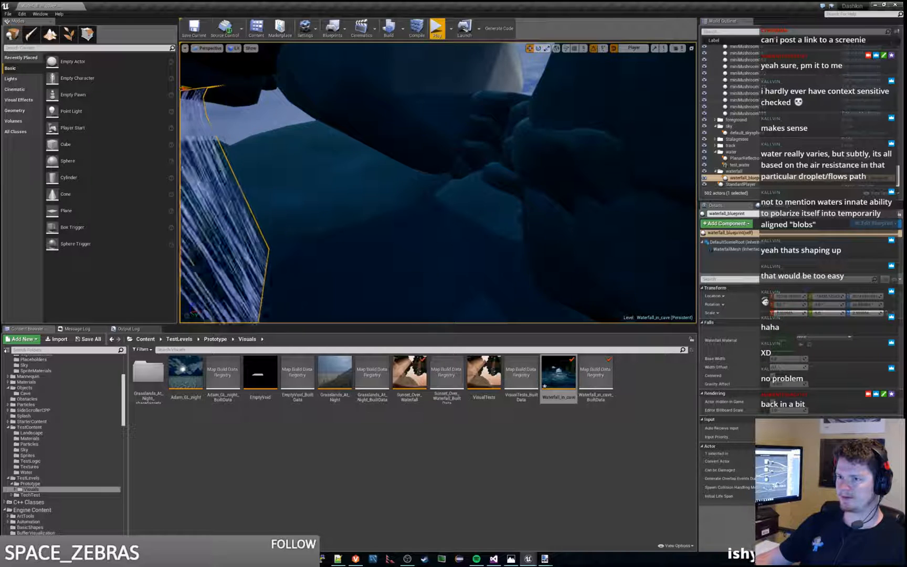
pyautogui.moveTo(210, 137); pyautogui.dragTo(179, 127, button='right')
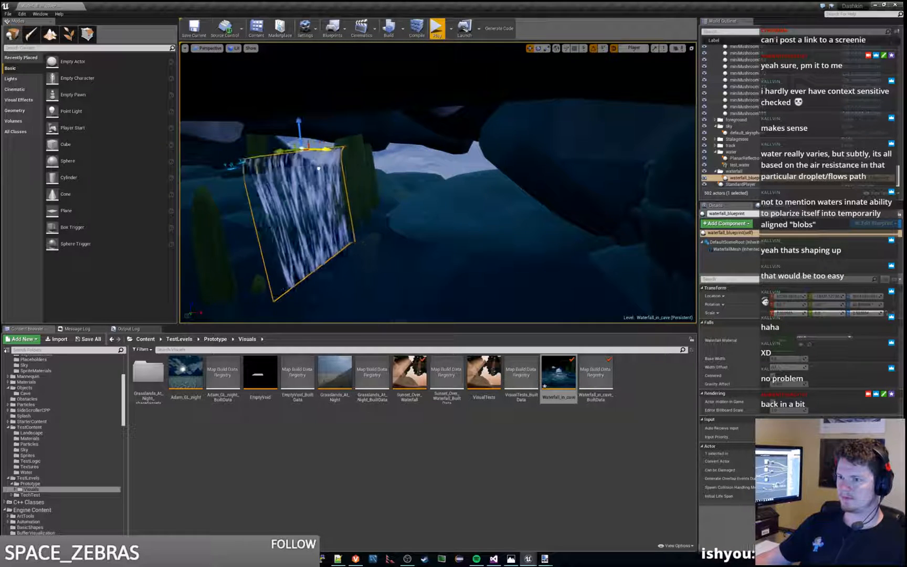
pyautogui.click(441, 24)
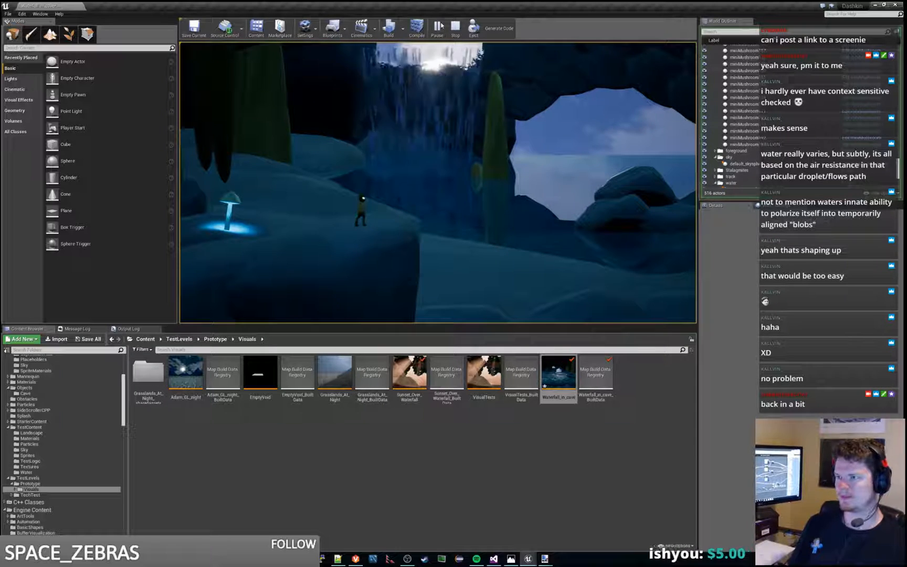
pyautogui.press('Escape')
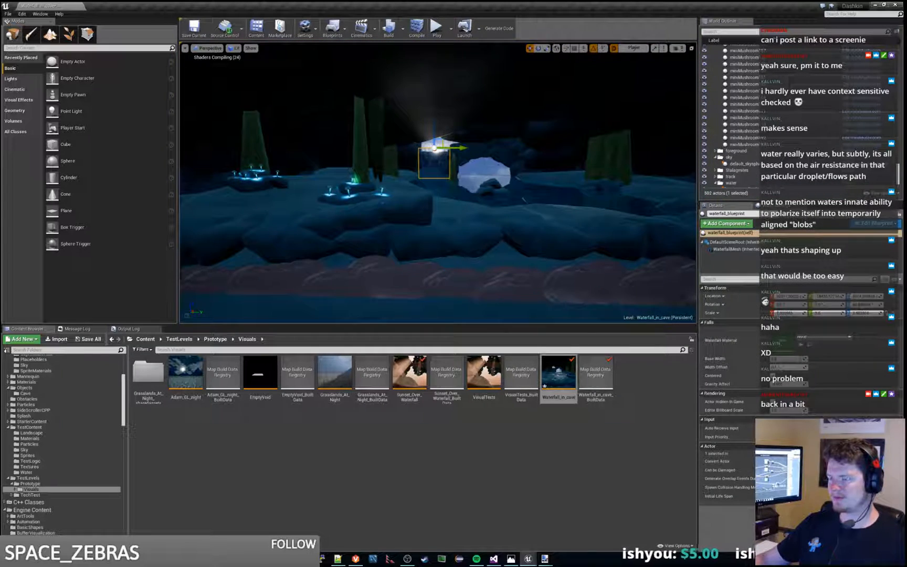
# Step: View the repositioned waterfall from inside the cave and replay the level to check how it falls into the pool
pyautogui.press('w')
pyautogui.moveTo(524, 200); pyautogui.dragTo(504, 179, button='right')
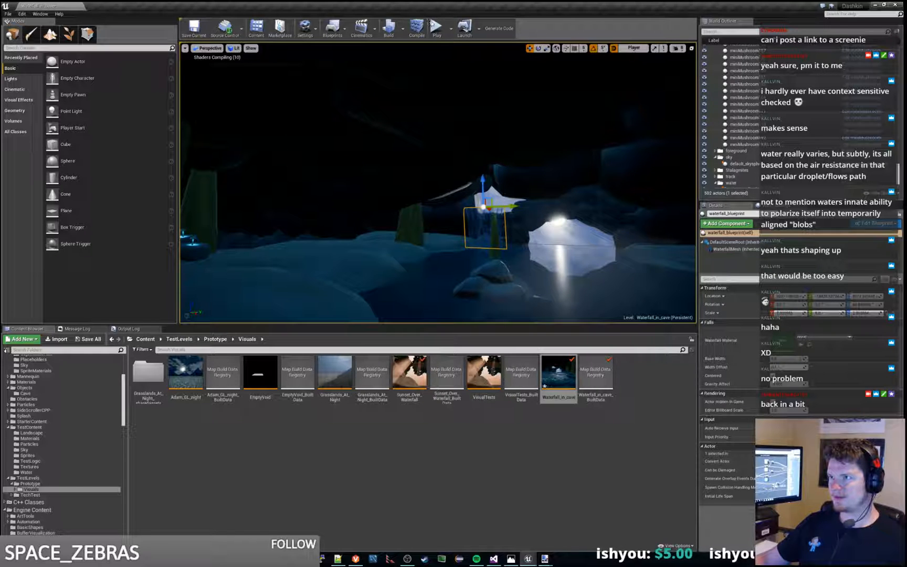
pyautogui.click(436, 27)
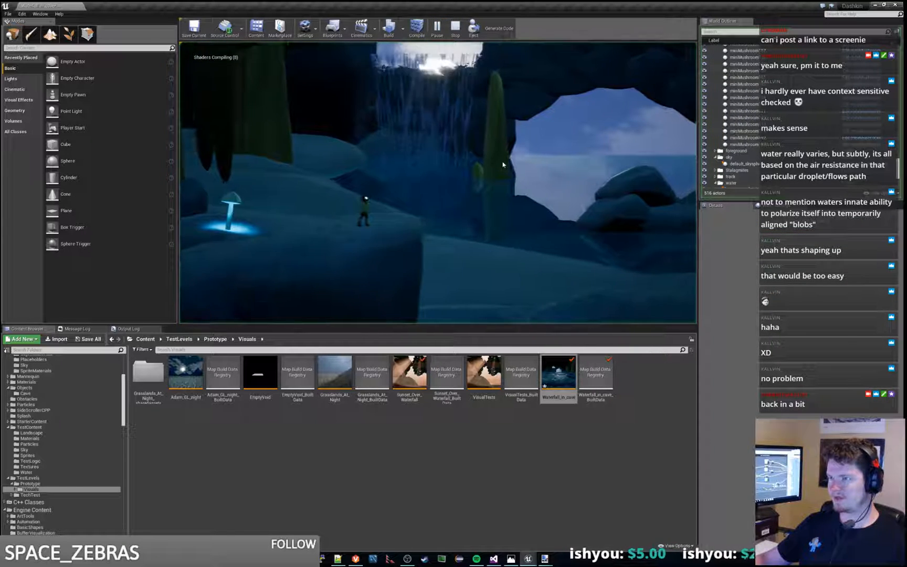
pyautogui.click(532, 122)
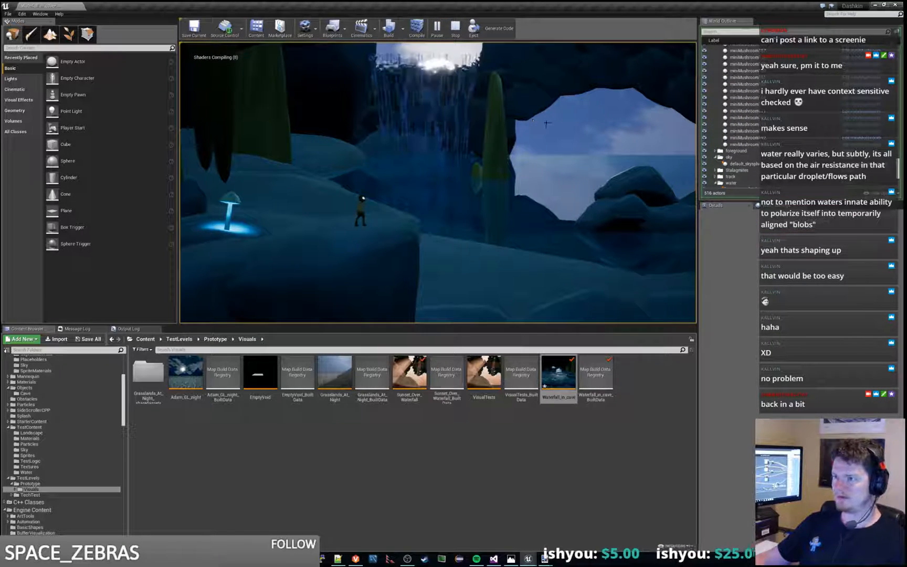
pyautogui.press('Escape')
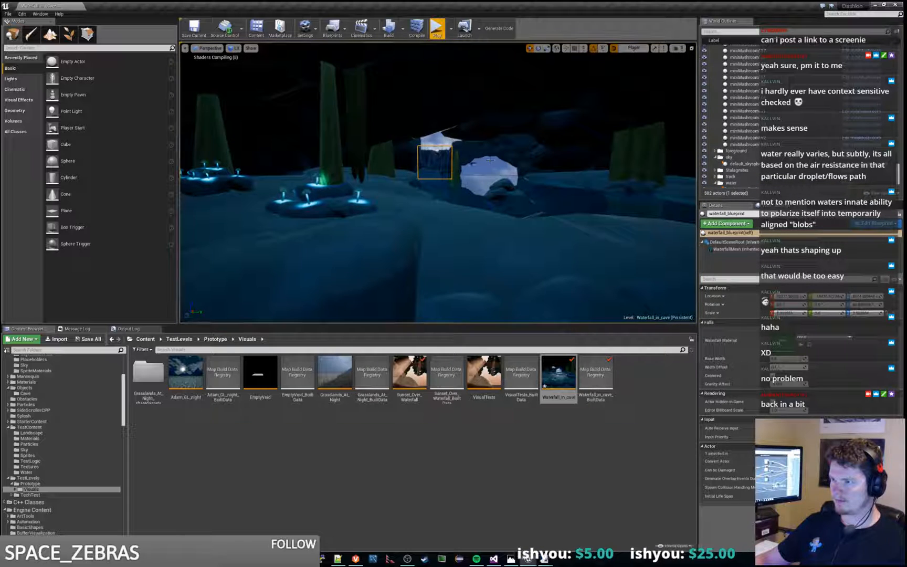
pyautogui.click(496, 113)
pyautogui.click(437, 29)
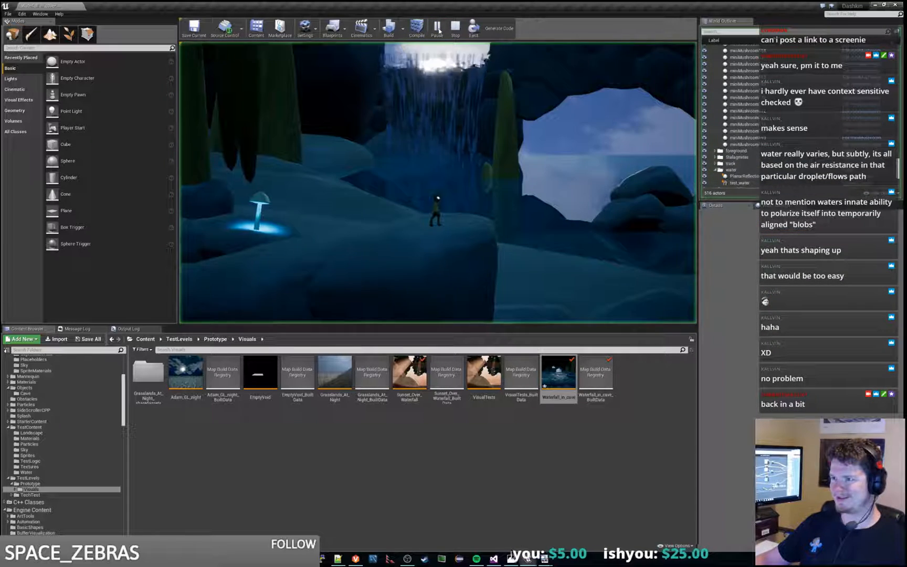
pyautogui.press('Escape')
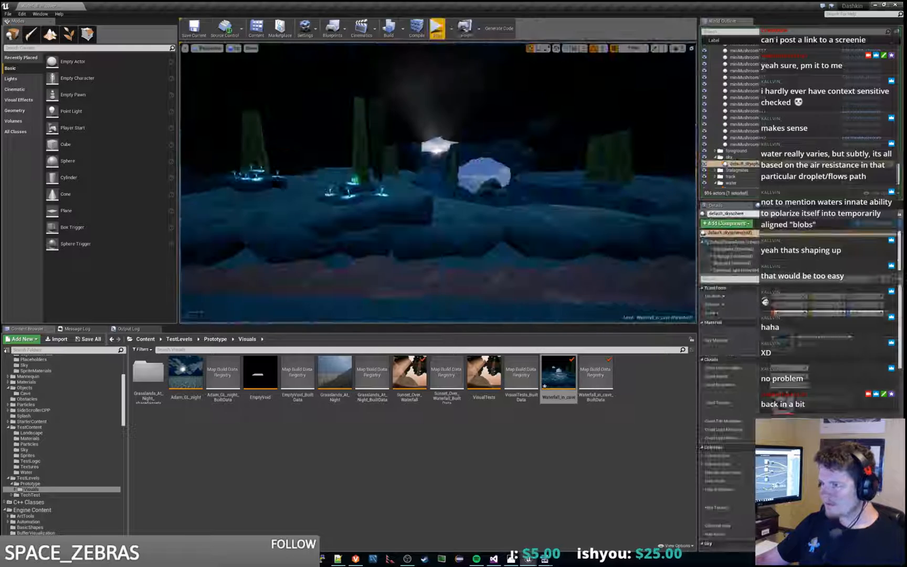
# Step: Select the PlanarReflection in the water folder and play the level to recheck the pool's reflection
pyautogui.scroll(-2, 734, 175)
pyautogui.click(757, 158)
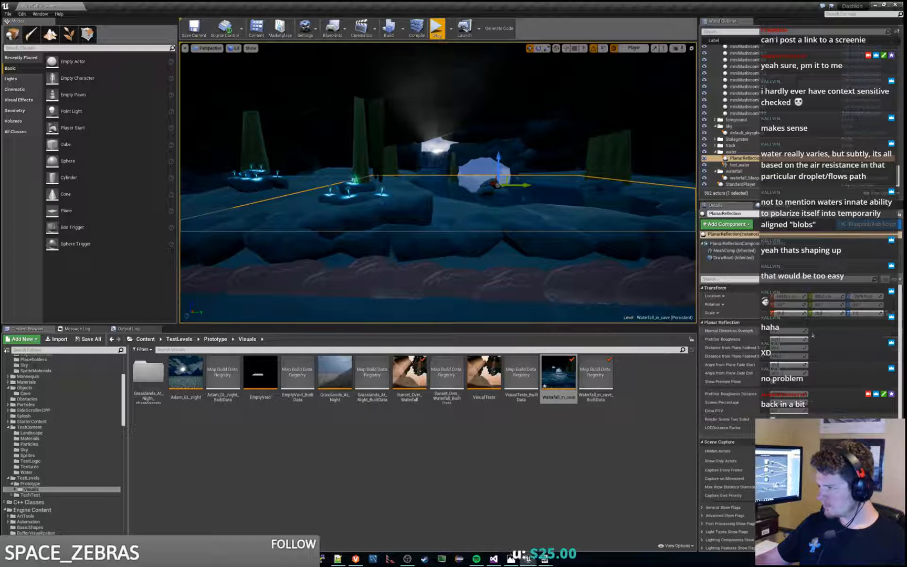
pyautogui.click(437, 28)
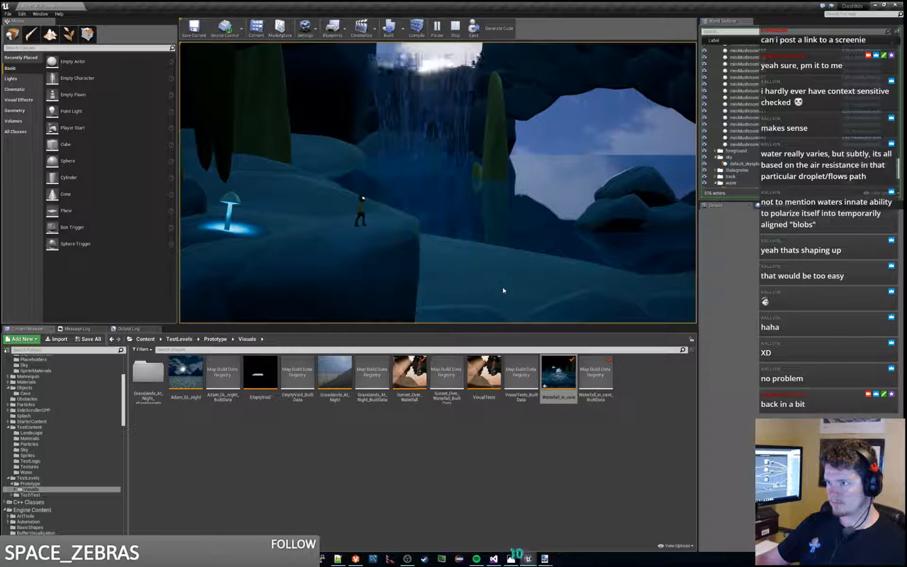
pyautogui.press('Escape')
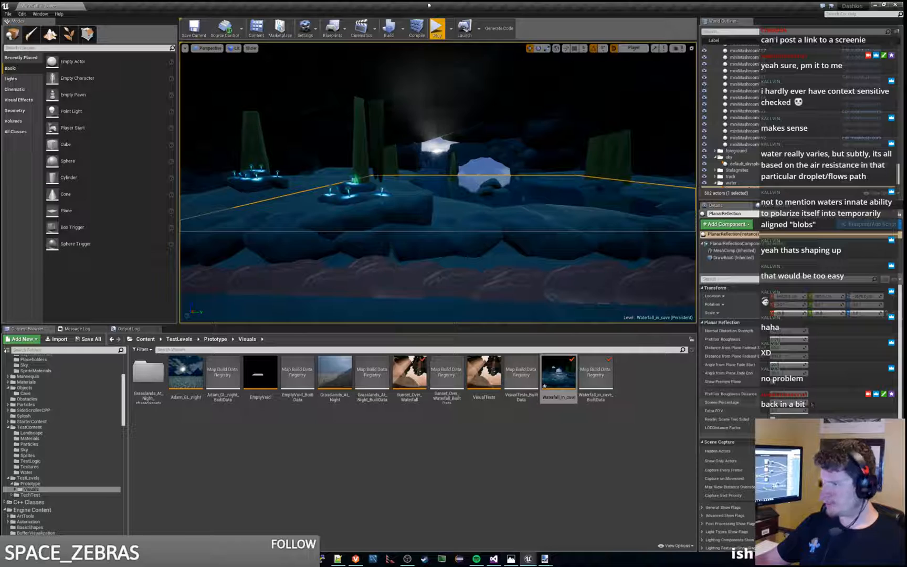
pyautogui.click(436, 28)
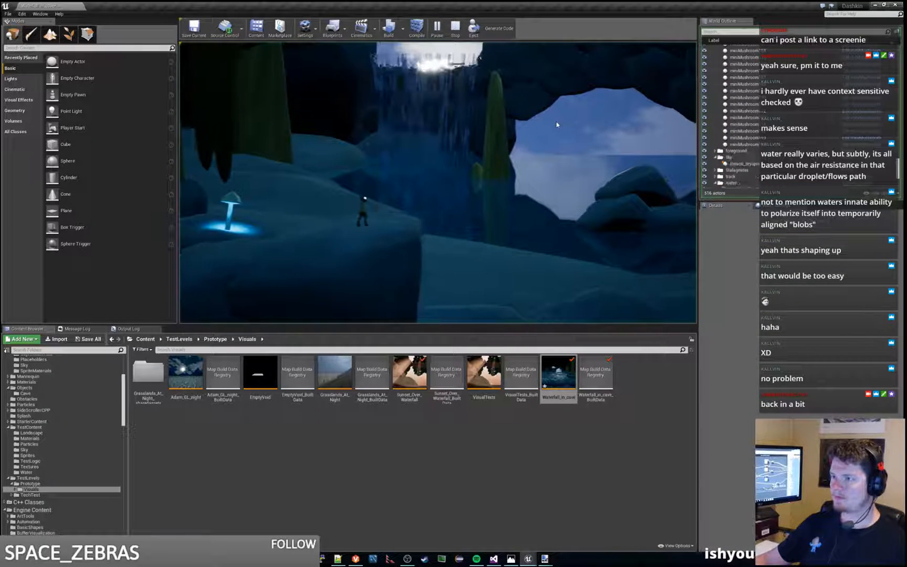
pyautogui.press('Escape')
# Step: Select the waterfall_blueprint, shift it back toward the cave's rear opening, and play the level to check how it looks
pyautogui.press('w')
pyautogui.moveTo(560, 131)
pyautogui.mouseDown(button='right')
pyautogui.moveTo(560, 118)
pyautogui.moveTo(535, 116)
pyautogui.moveTo(550, 122)
pyautogui.mouseUp(button='right')
pyautogui.click(368, 192)
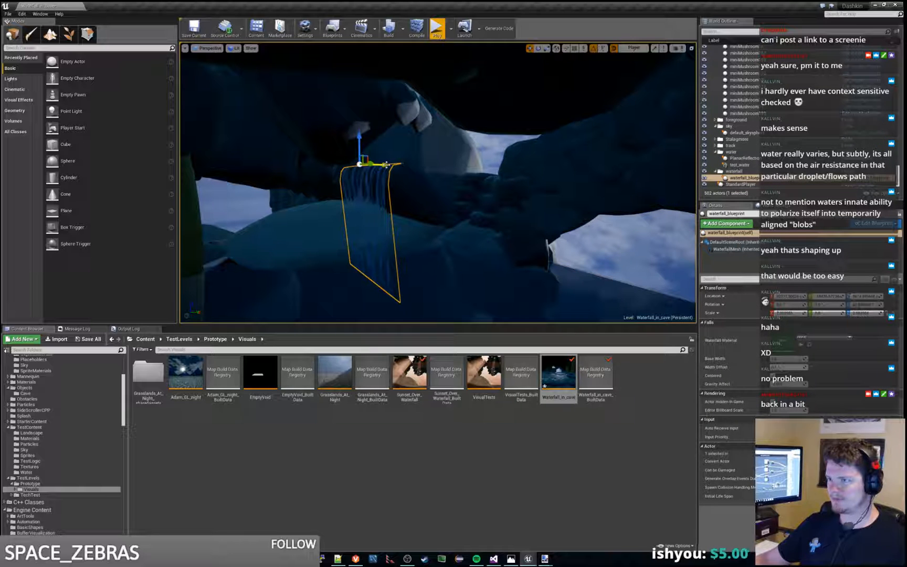
pyautogui.moveTo(386, 164); pyautogui.dragTo(464, 164)
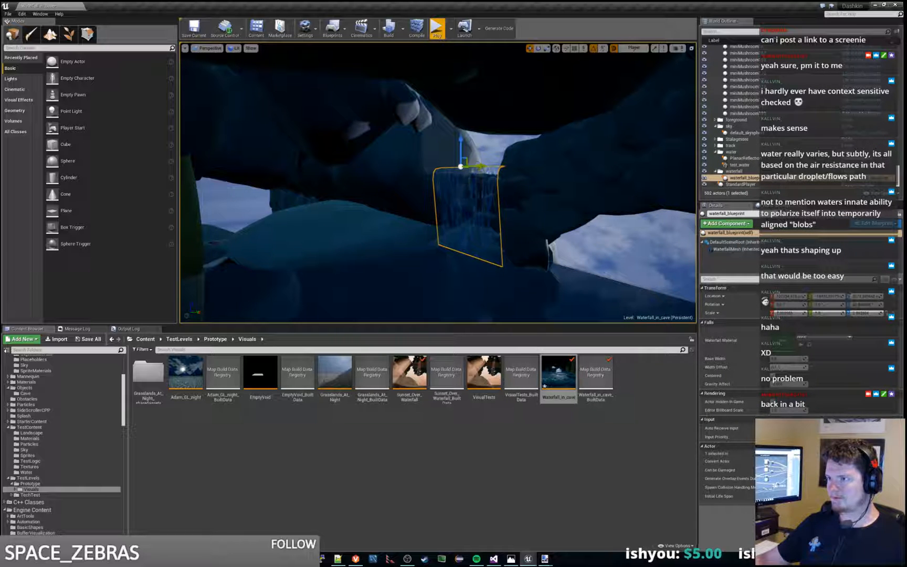
pyautogui.press('w')
pyautogui.moveTo(457, 51); pyautogui.dragTo(457, 51, button='right')
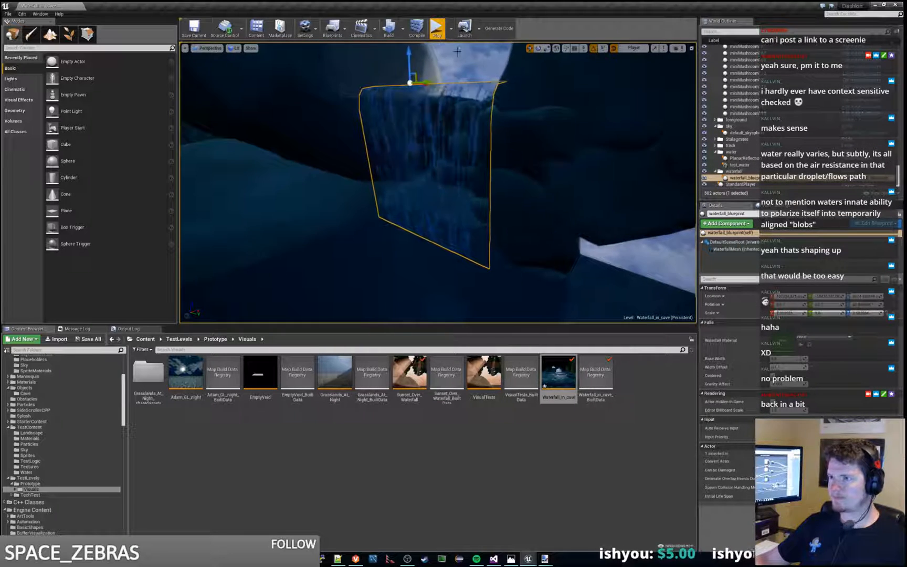
pyautogui.click(436, 28)
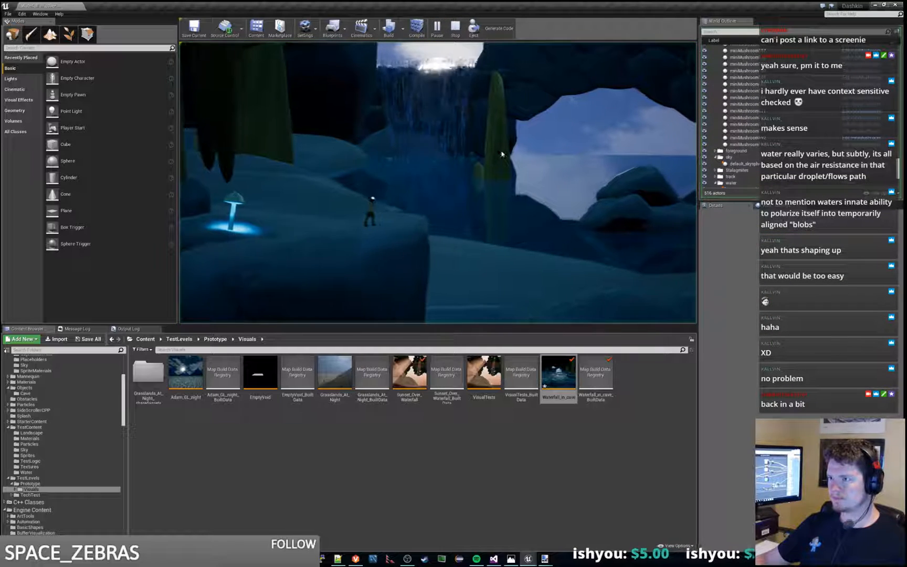
pyautogui.press('Escape')
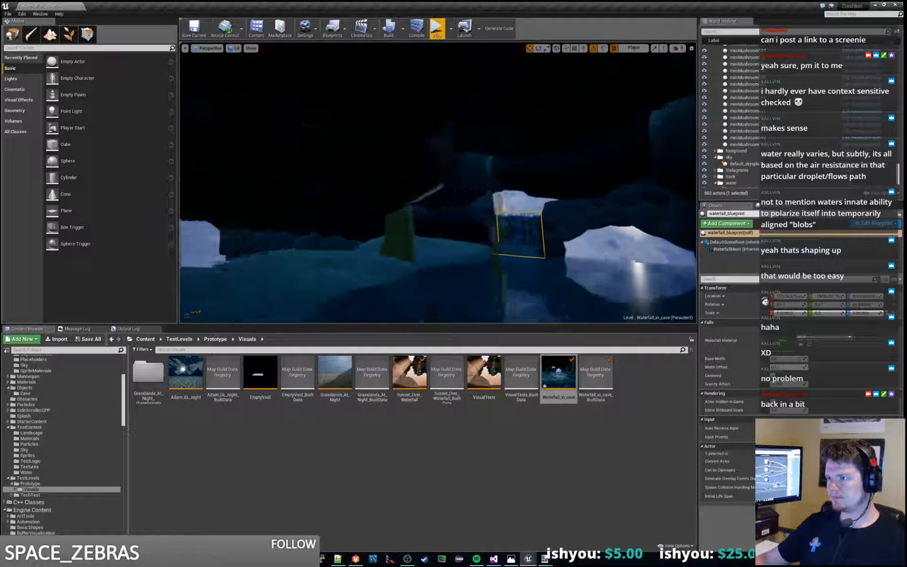
# Step: Reselect the waterfall_blueprint from inside the cave, bring it in front of the rear rocks, and replay the level
pyautogui.press('w')
pyautogui.moveTo(437, 183); pyautogui.dragTo(453, 199, button='right')
pyautogui.press('s')
pyautogui.press('w')
pyautogui.click(501, 210)
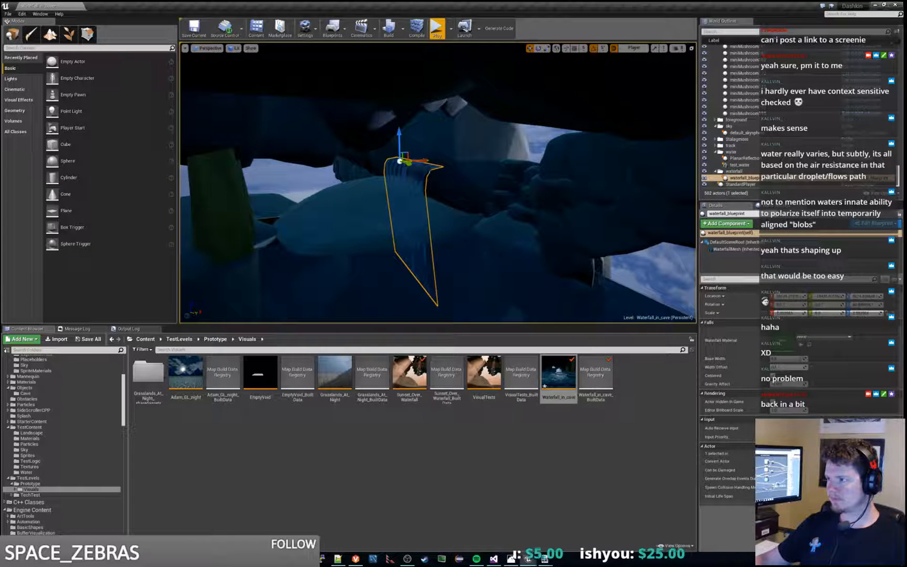
pyautogui.click(438, 28)
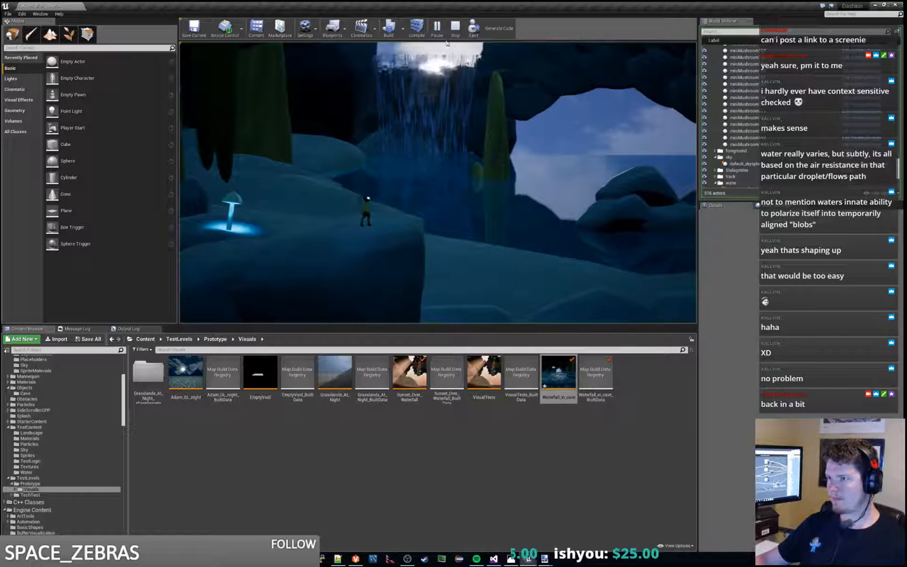
# Step: Select the large boulder above the waterfall from outside the cave and duplicate it
pyautogui.press('w')
pyautogui.moveTo(438, 183); pyautogui.dragTo(326, 152, button='right')
pyautogui.press('d')
pyautogui.click(546, 184)
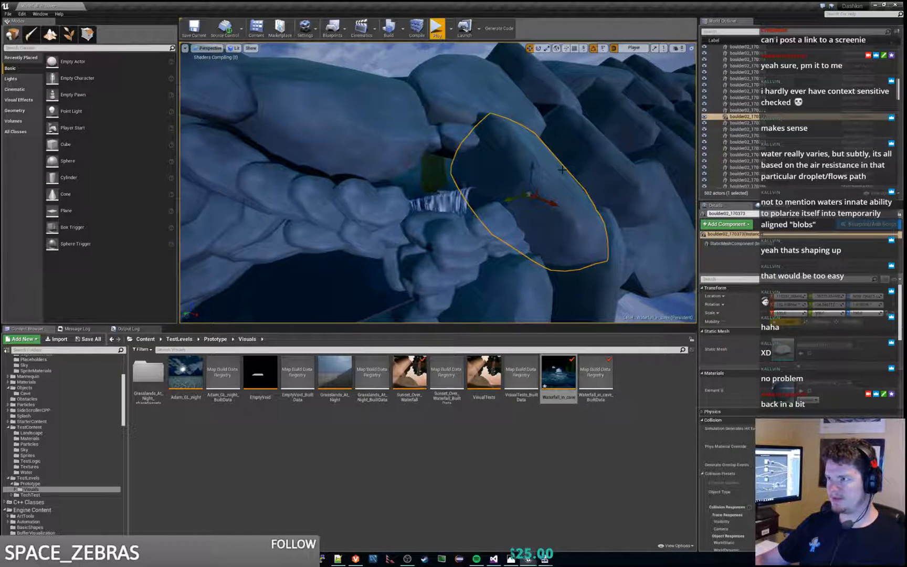
pyautogui.moveTo(537, 183); pyautogui.dragTo(525, 88)
pyautogui.moveTo(525, 88); pyautogui.dragTo(556, 137, button='right')
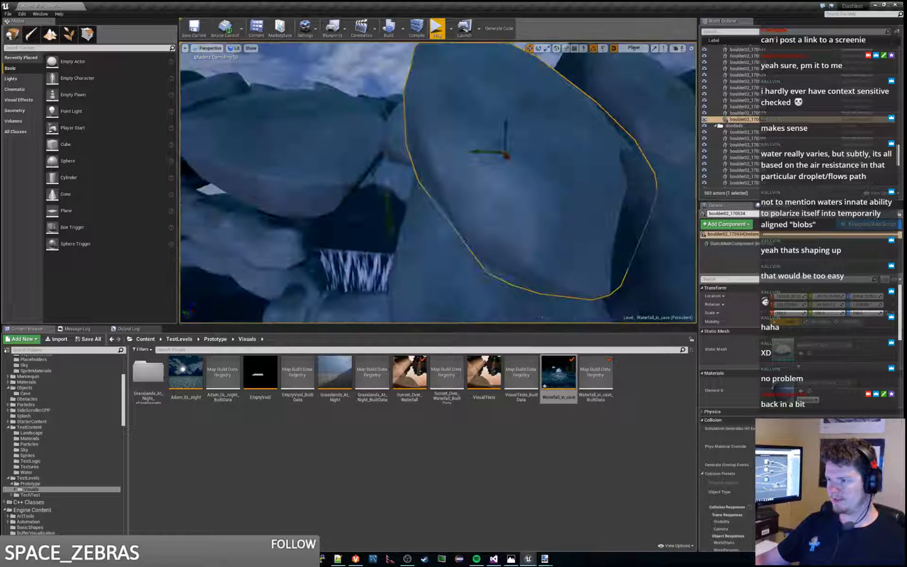
# Step: Move and rotate the duplicated boulder over the gap above the waterfall, and play the level to check the opening
pyautogui.moveTo(493, 155); pyautogui.dragTo(346, 164)
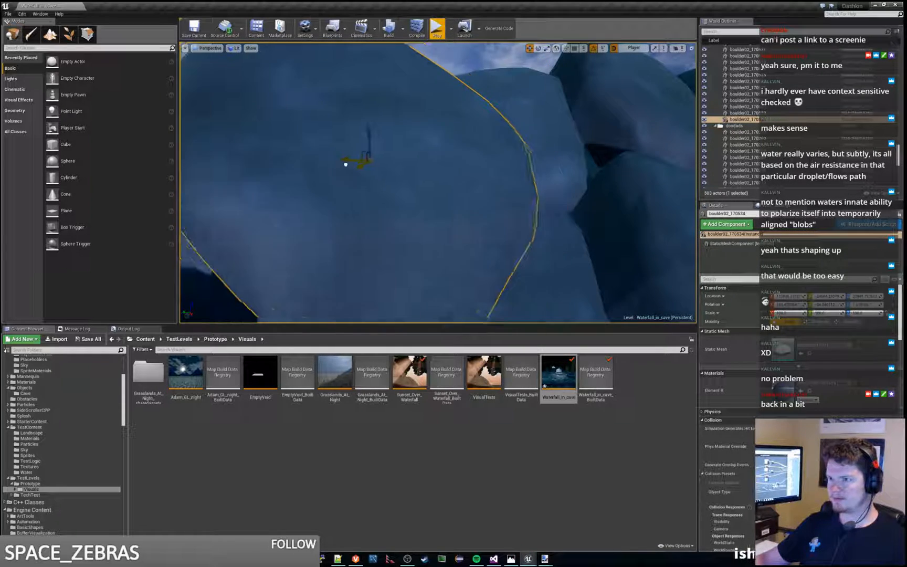
pyautogui.moveTo(346, 164); pyautogui.dragTo(422, 184, button='right')
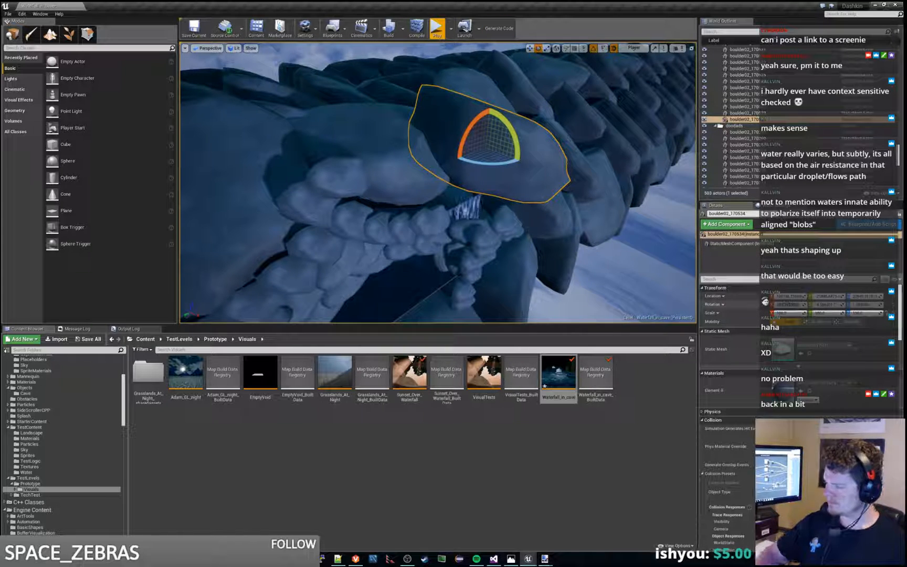
pyautogui.moveTo(438, 184)
pyautogui.mouseDown(button='right')
pyautogui.moveTo(401, 168)
pyautogui.moveTo(388, 183)
pyautogui.moveTo(436, 197)
pyautogui.mouseUp(button='right')
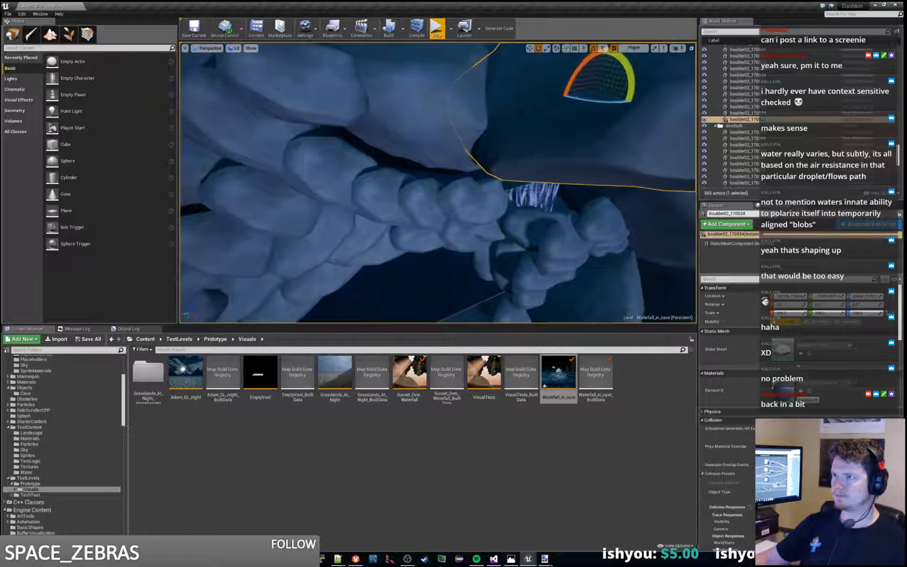
pyautogui.click(436, 30)
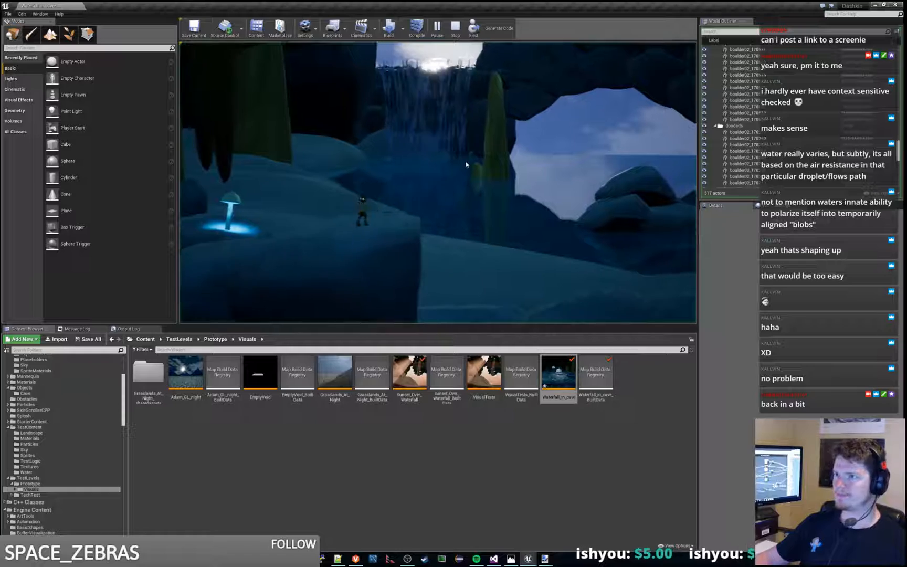
pyautogui.press('Escape')
# Step: Examine the waterfall_blueprint beneath the added boulder from inside the cave and check it in play
pyautogui.moveTo(509, 181); pyautogui.dragTo(538, 199, button='right')
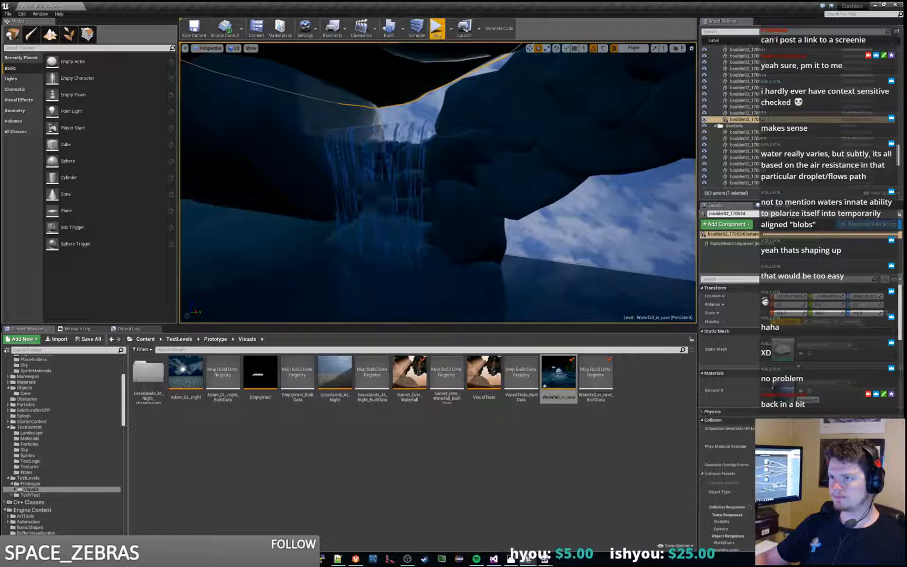
pyautogui.click(388, 184)
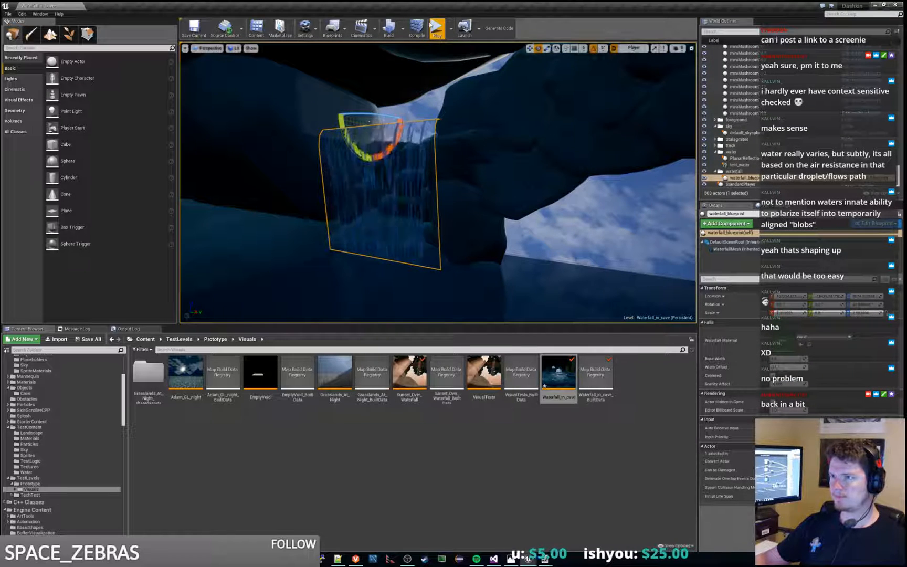
pyautogui.click(437, 28)
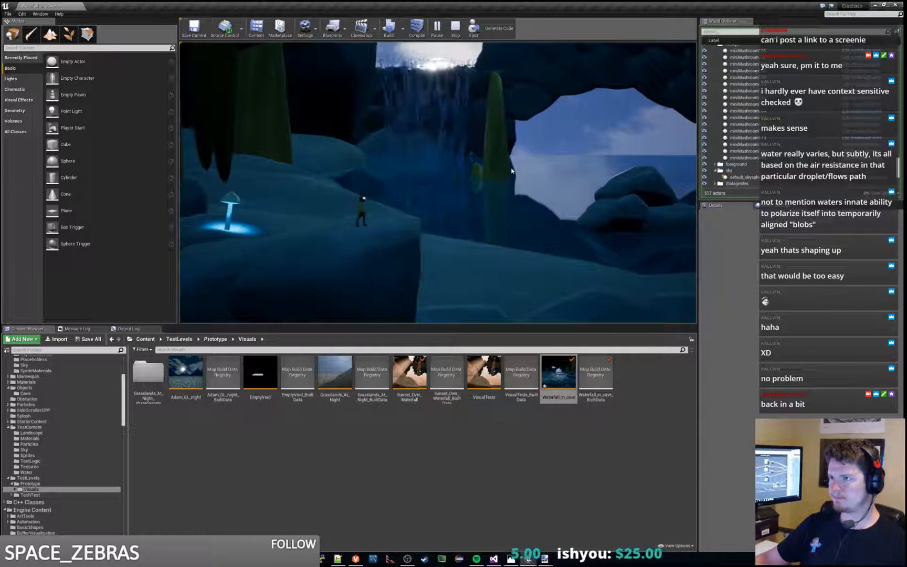
pyautogui.press('Escape')
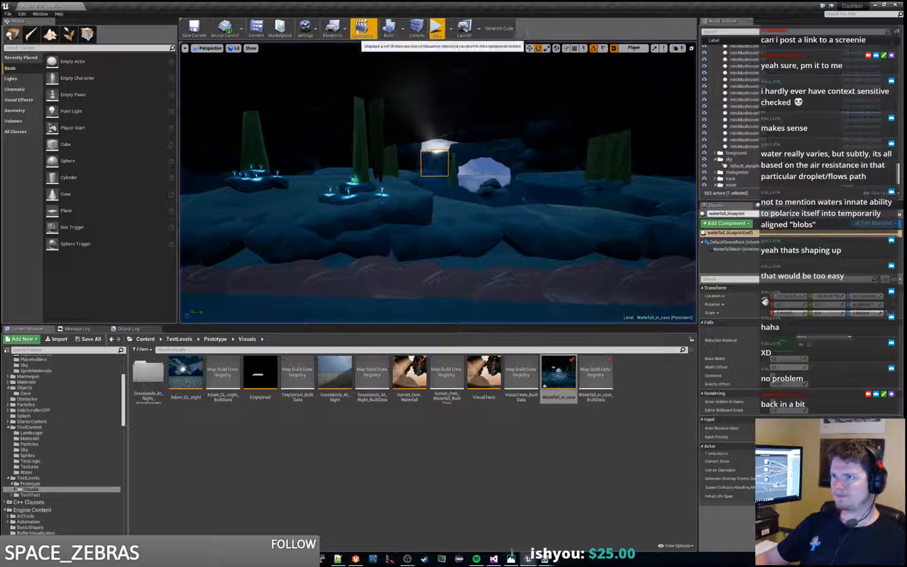
# Step: Build the level and play it to check the rebuilt lighting around the waterfall
pyautogui.click(389, 29)
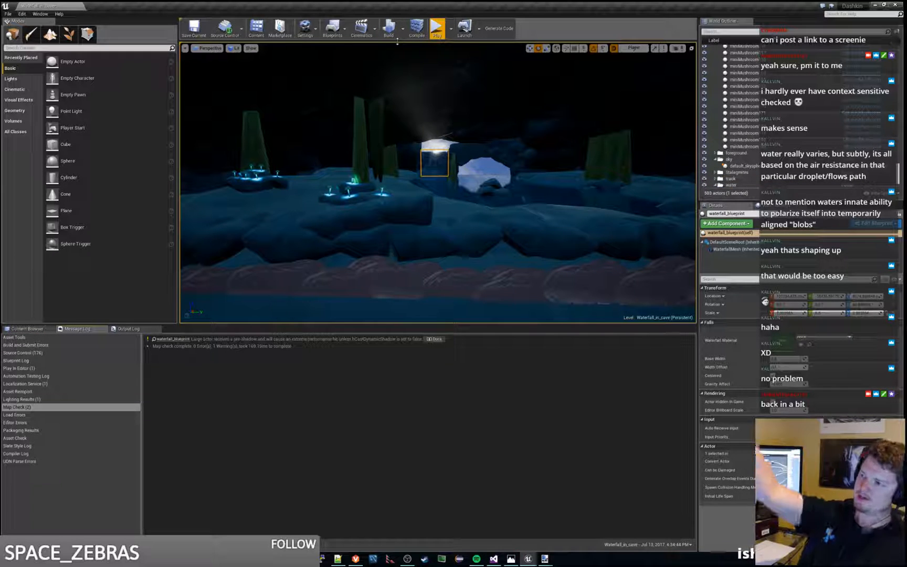
pyautogui.click(482, 167)
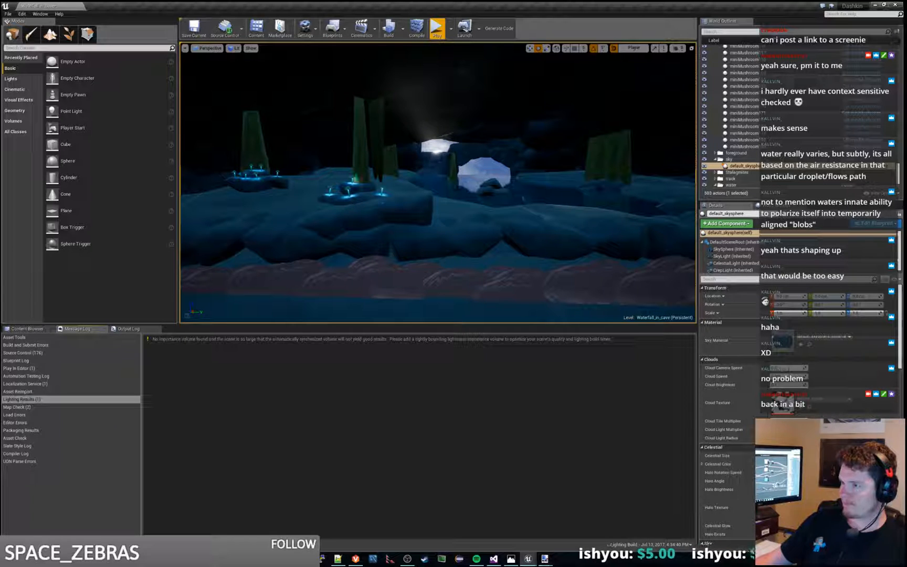
pyautogui.click(437, 29)
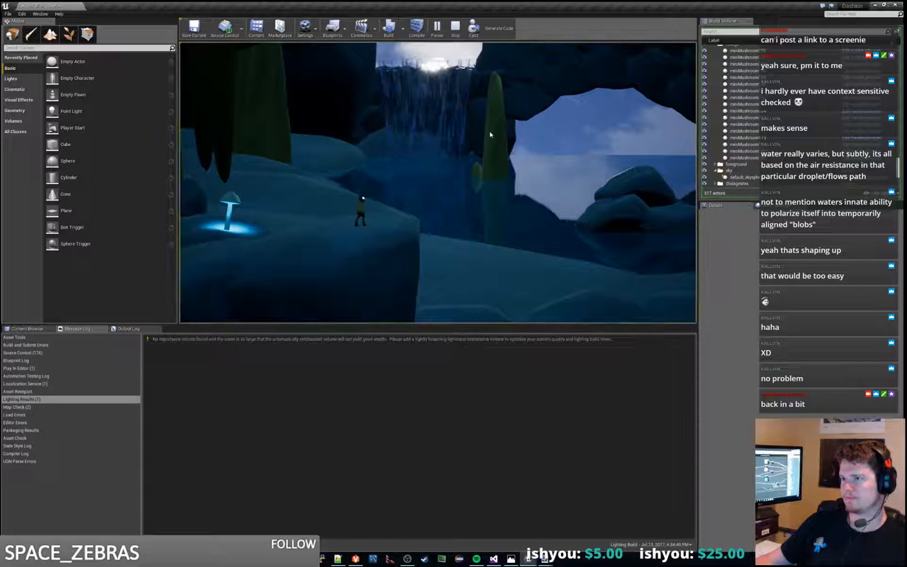
pyautogui.press('Escape')
# Step: Select the waterfall_blueprint, translate it slightly away from the rear rocks, and play the level to check it
pyautogui.press('w')
pyautogui.moveTo(439, 183); pyautogui.dragTo(383, 175, button='right')
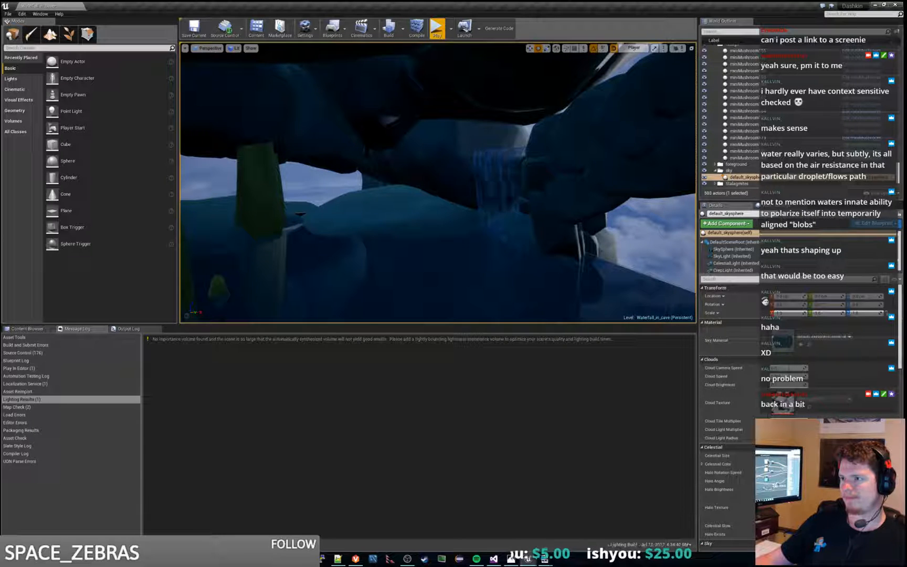
pyautogui.click(518, 154)
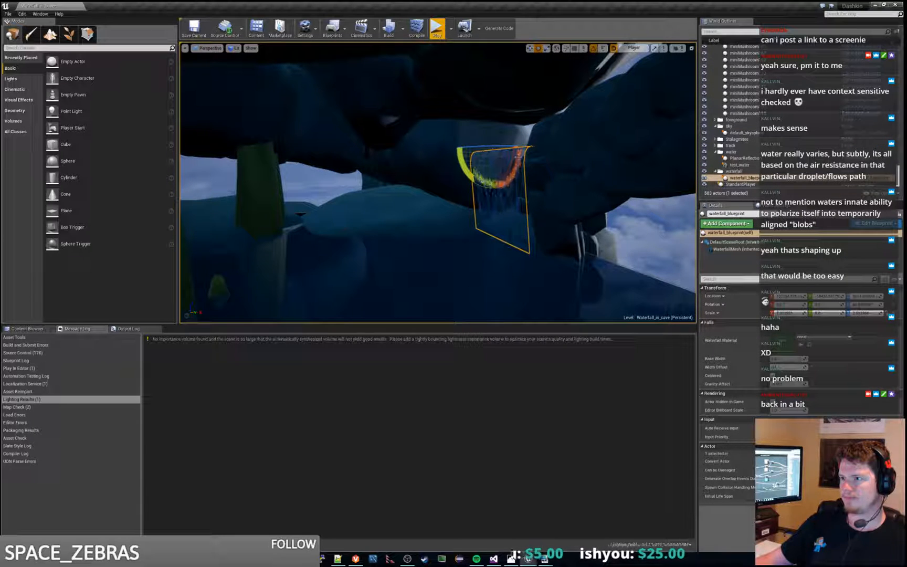
pyautogui.click(531, 48)
pyautogui.moveTo(515, 149); pyautogui.dragTo(495, 151)
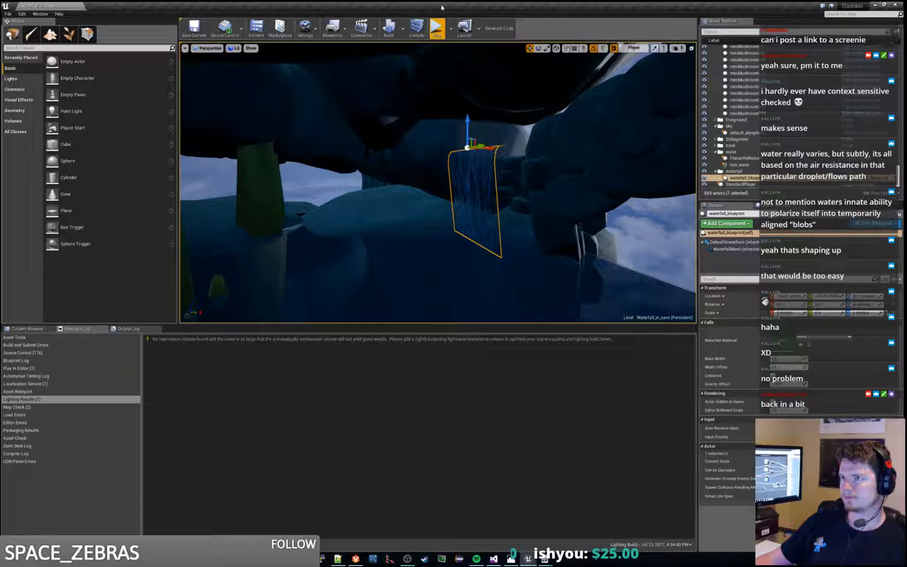
pyautogui.click(437, 29)
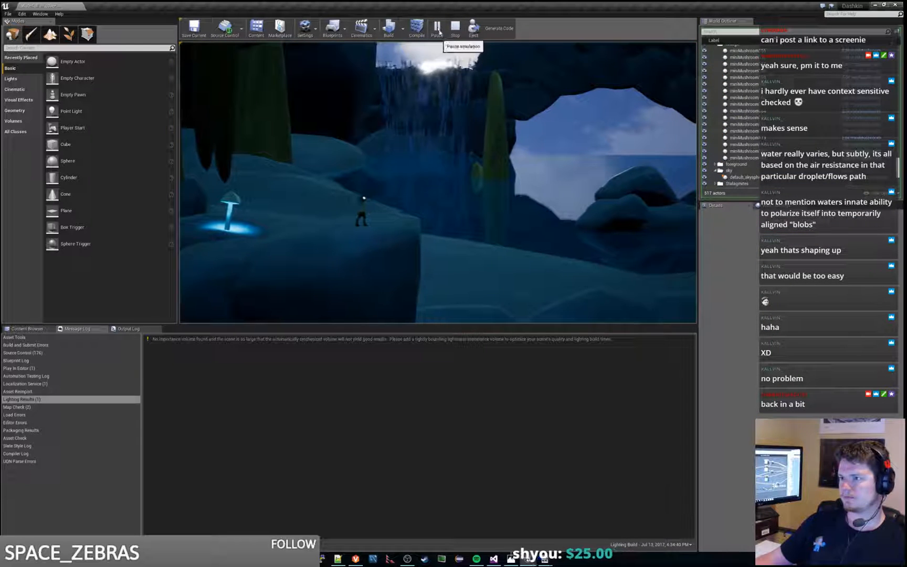
pyautogui.press('Escape')
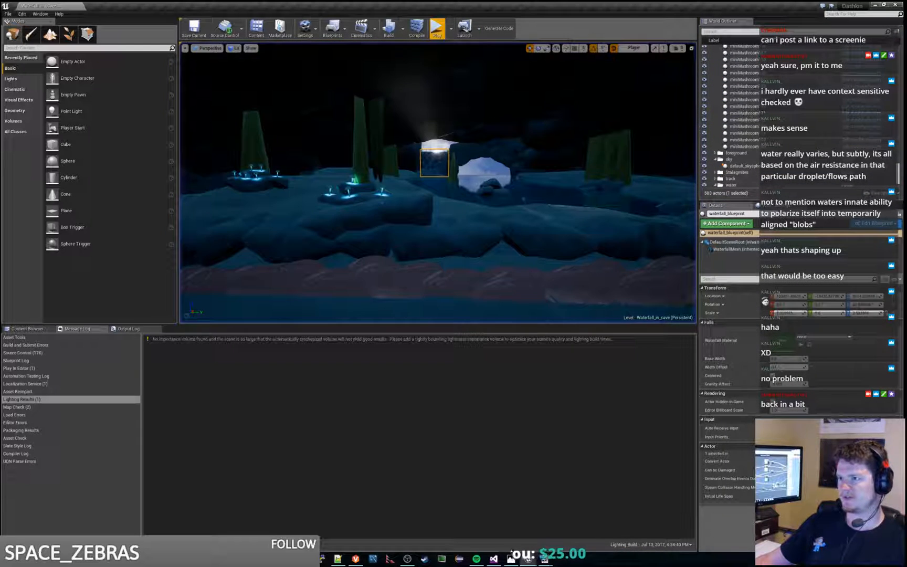
# Step: Translate the waterfall_blueprint further forward over the pool and replay the level to compare how it falls
pyautogui.press('w')
pyautogui.moveTo(438, 183); pyautogui.dragTo(310, 163, button='right')
pyautogui.press('w')
pyautogui.press('d')
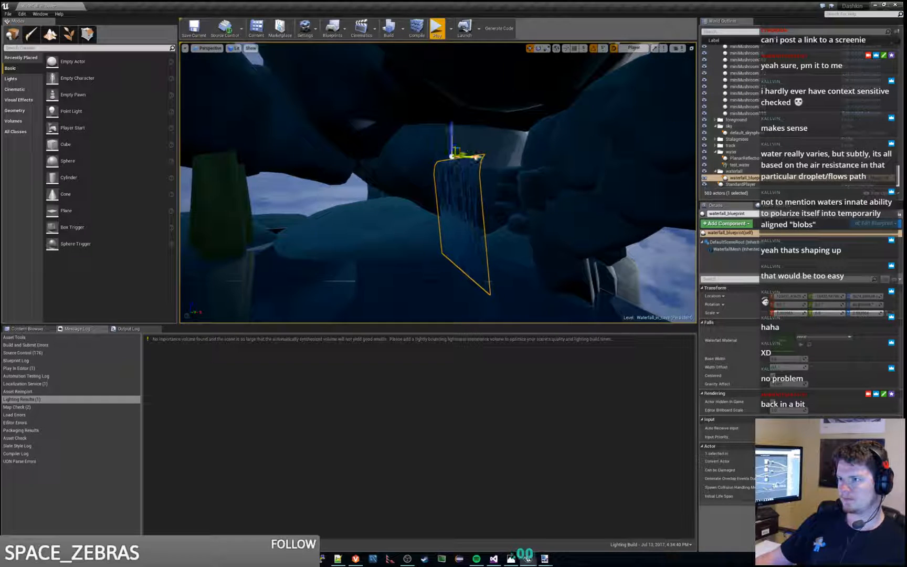
pyautogui.press('d')
pyautogui.moveTo(479, 168); pyautogui.dragTo(431, 167, button='right')
pyautogui.click(437, 28)
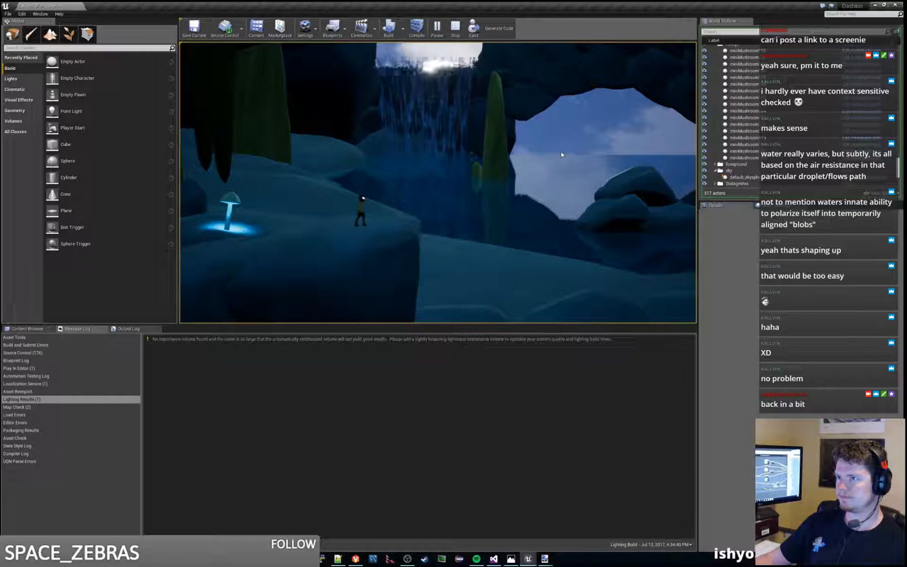
pyautogui.press('Escape')
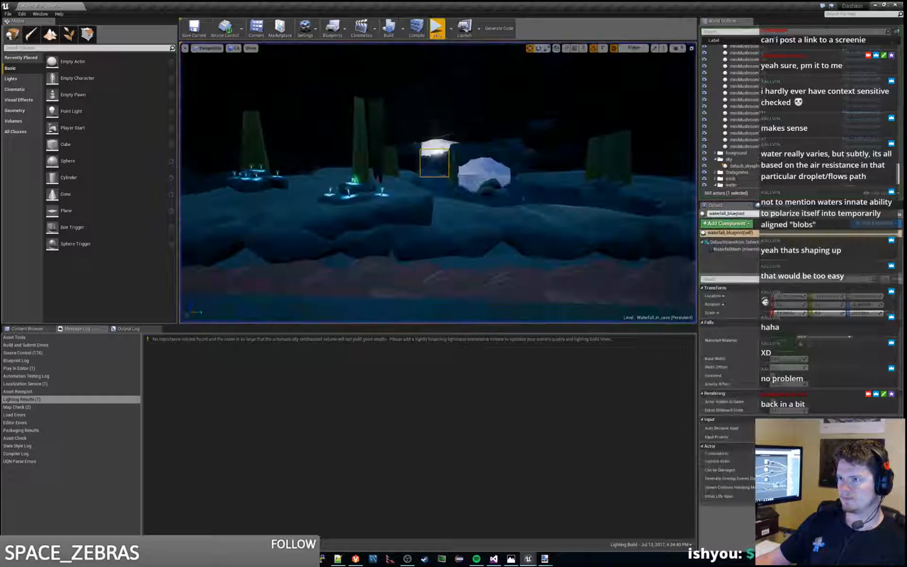
# Step: Adjust the waterfall_blueprint's fit so its upper edge sits against the rocks behind it
pyautogui.press('w')
pyautogui.moveTo(568, 141); pyautogui.dragTo(613, 138, button='right')
pyautogui.press('s')
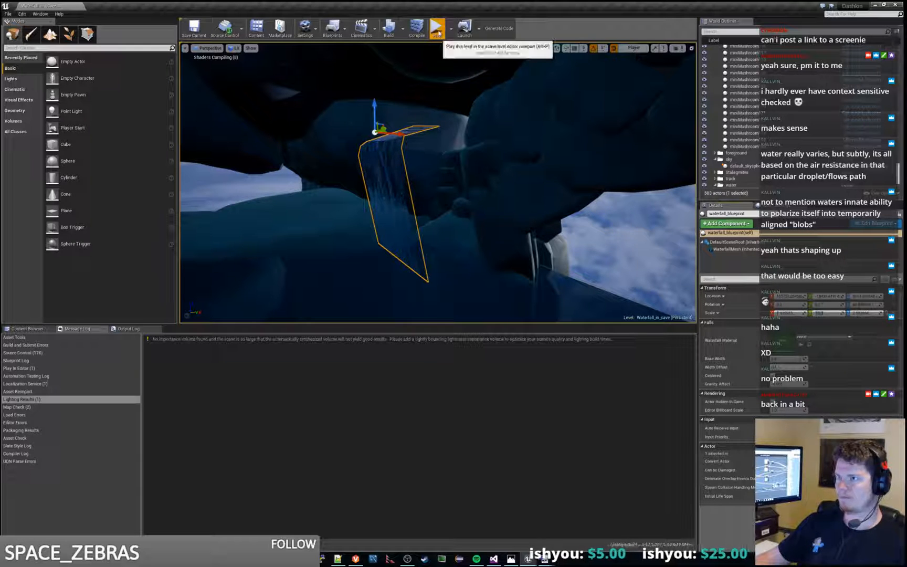
# Step: Play the level and run the character back and forth past the mushrooms and pool to examine the adjusted waterfall
pyautogui.click(437, 29)
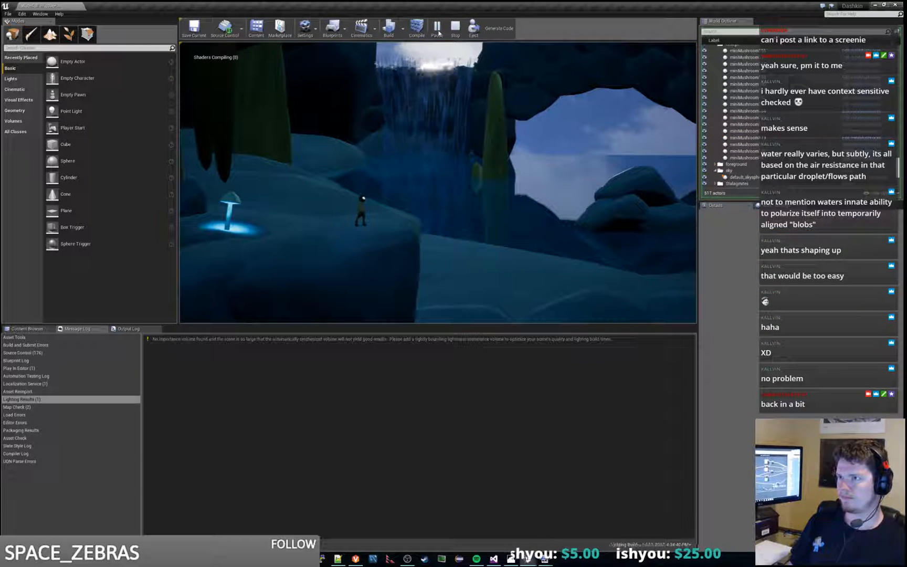
pyautogui.press('d')
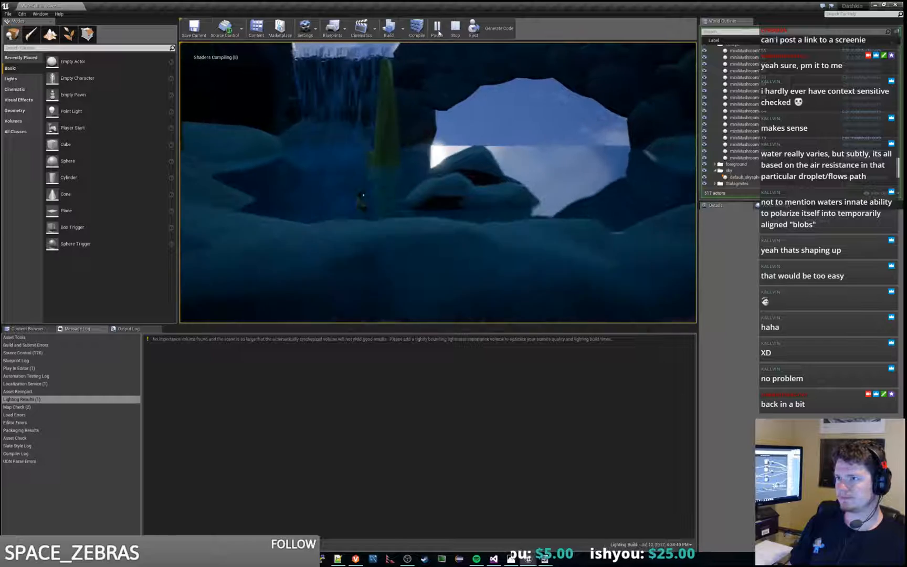
pyautogui.press('a')
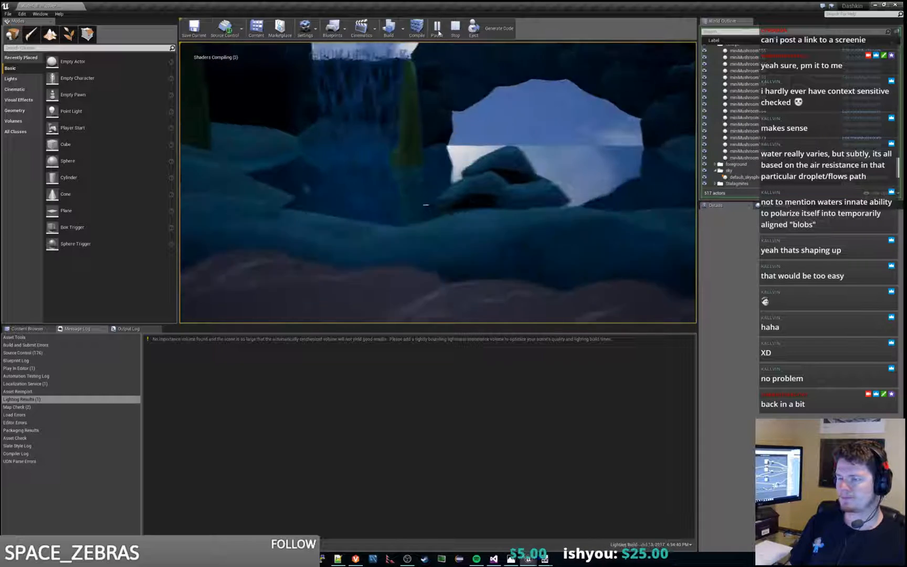
pyautogui.press('a')
pyautogui.press('space')
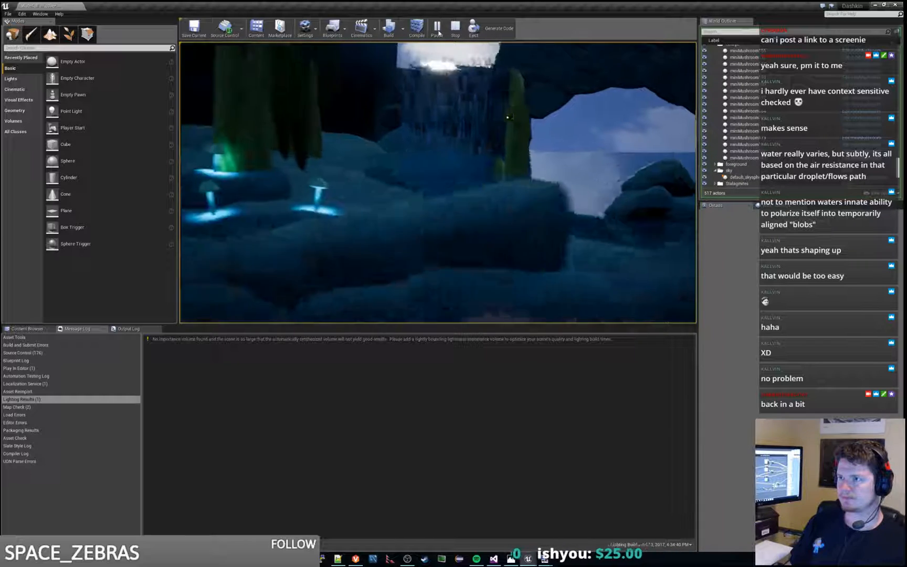
pyautogui.press('d')
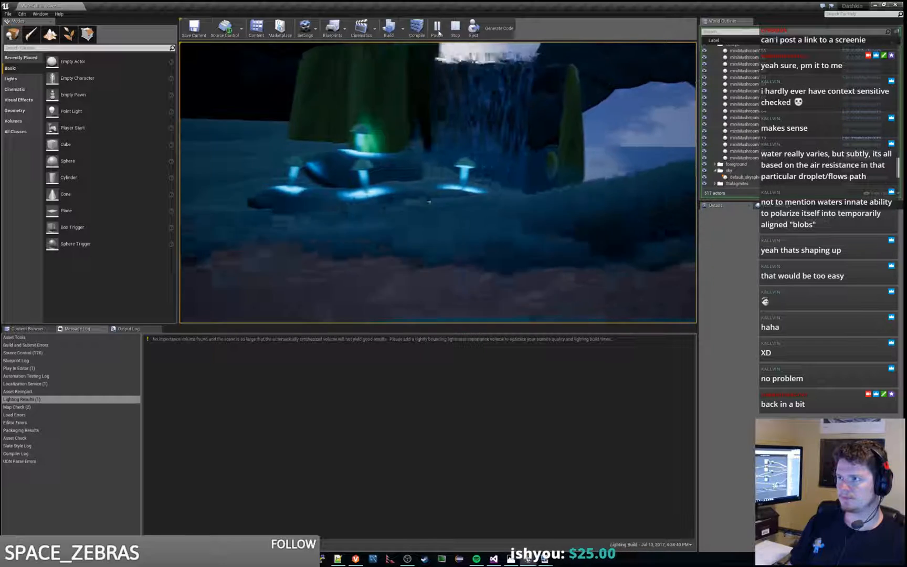
pyautogui.press('d')
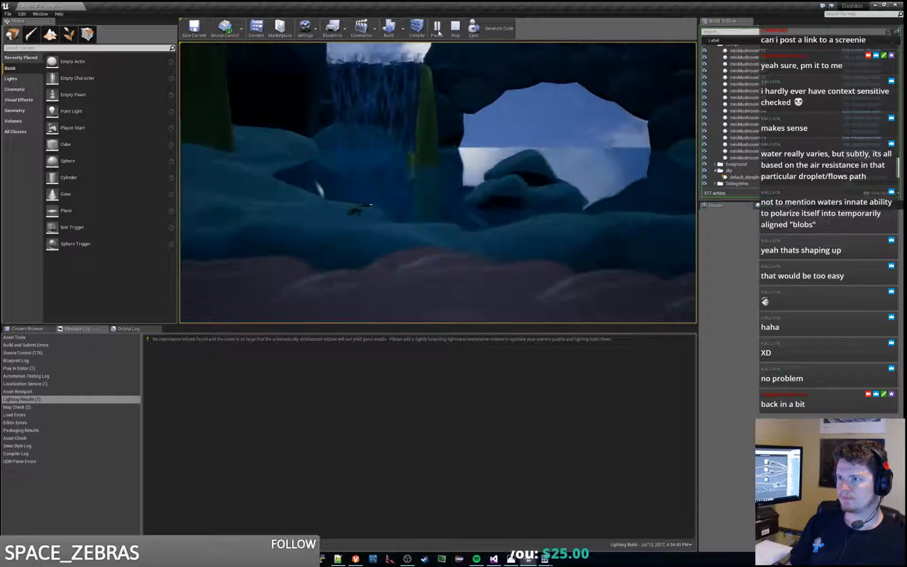
# Step: Run the character back and forth past the cave opening to examine the waterfall and moonlit water, and end the play session
pyautogui.press('d')
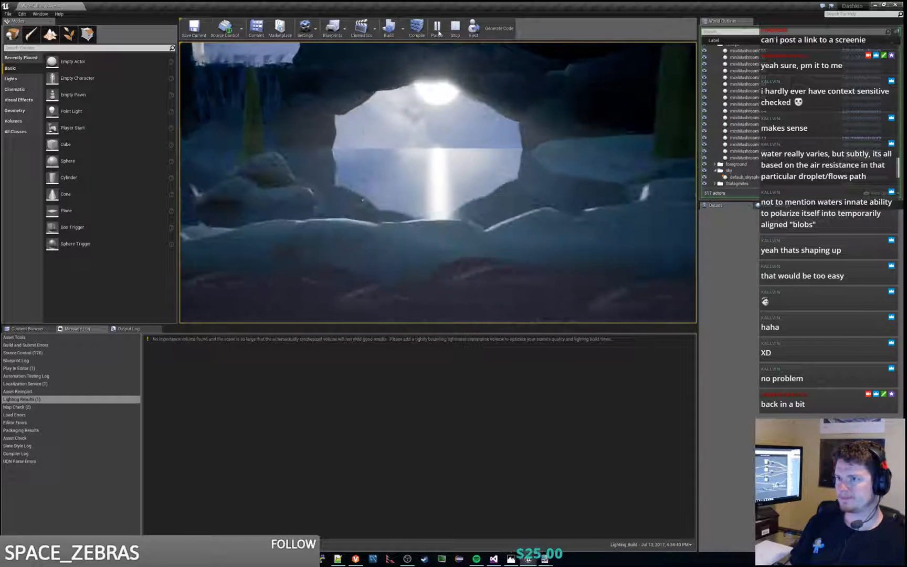
pyautogui.press('d')
pyautogui.press('d')
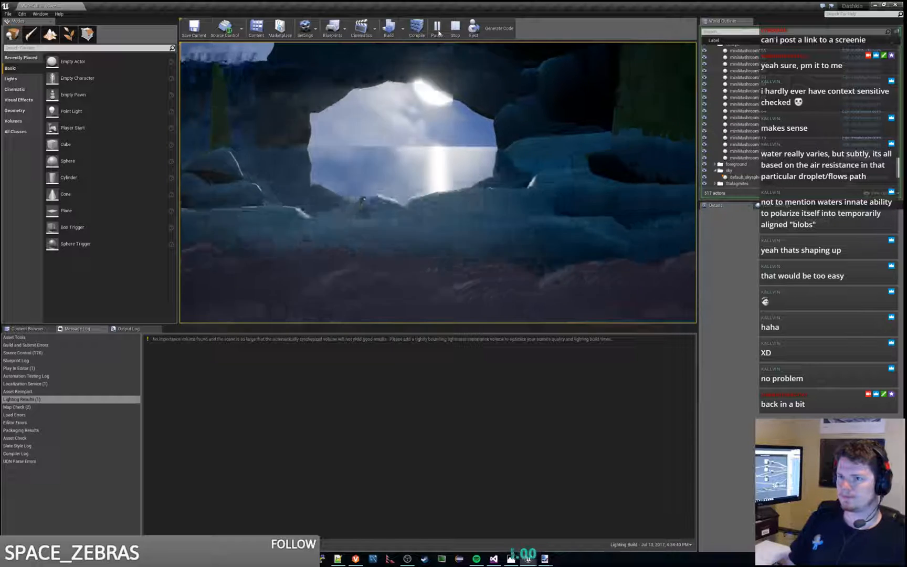
pyautogui.press('a')
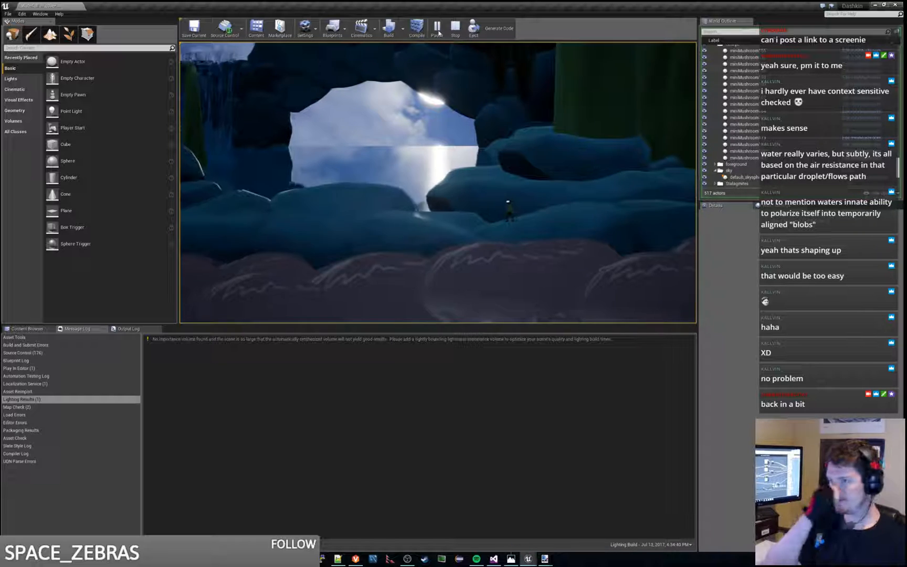
pyautogui.press('a')
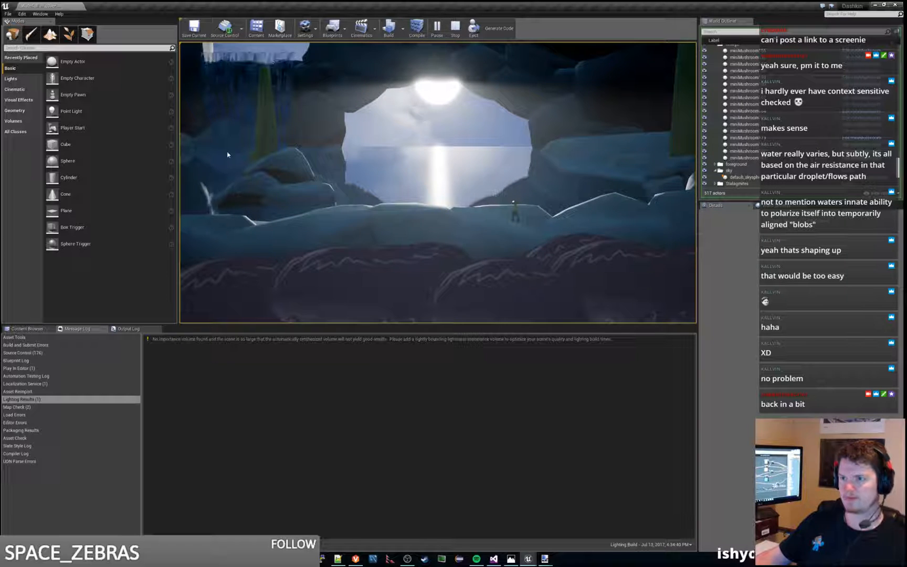
pyautogui.press('Escape')
# Step: Reselect the waterfall_blueprint, shorten its outward reach over the pool, and play the level briefly to check how it falls
pyautogui.press('w')
pyautogui.moveTo(228, 155); pyautogui.dragTo(302, 152, button='right')
pyautogui.press('w')
pyautogui.press('s')
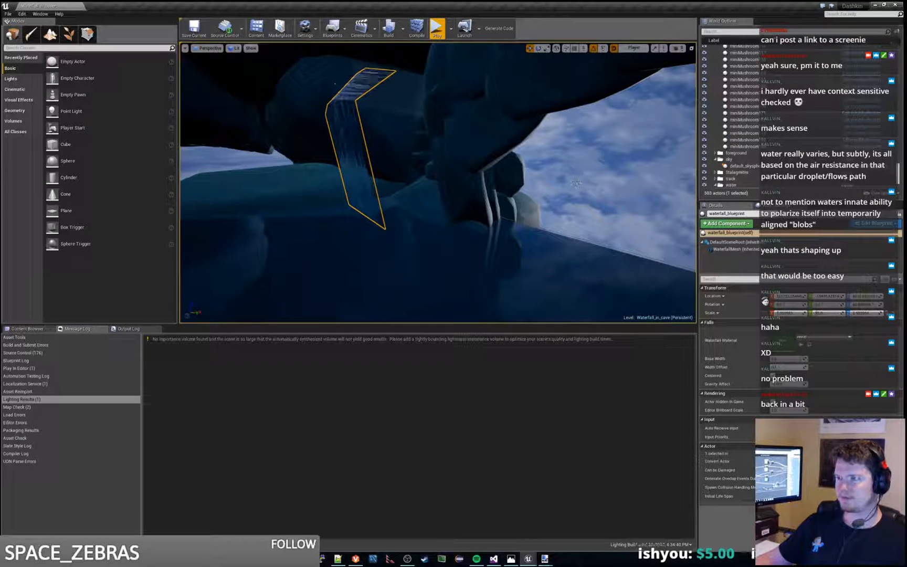
pyautogui.click(576, 183)
pyautogui.click(359, 210)
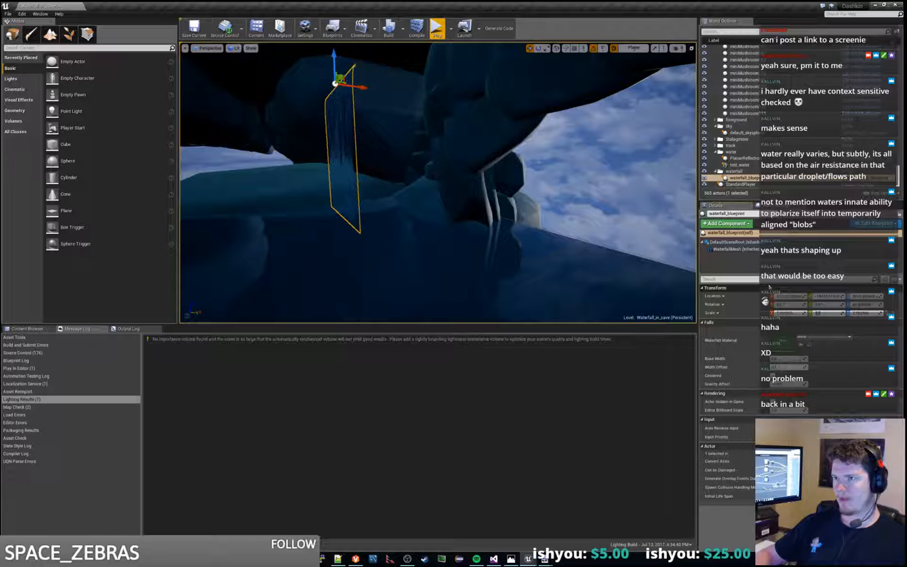
pyautogui.click(437, 29)
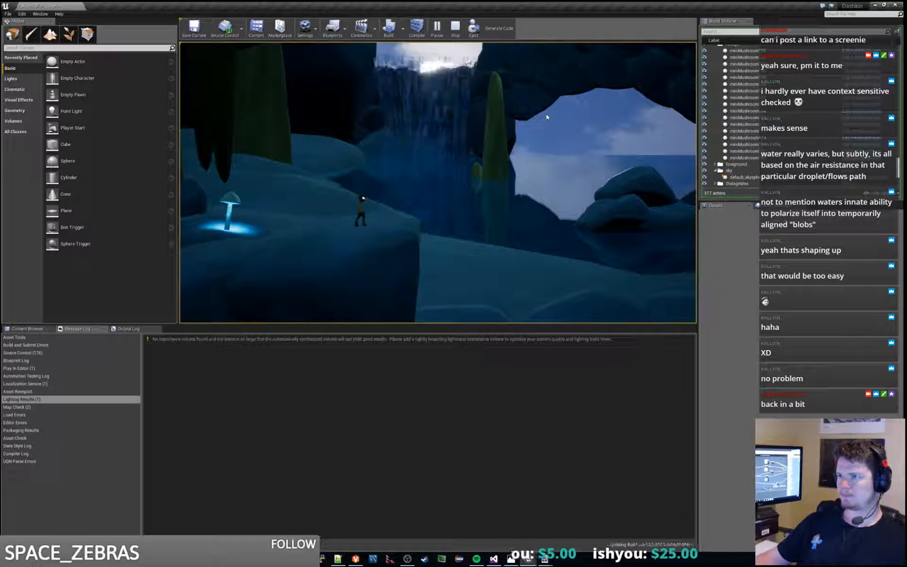
pyautogui.press('Escape')
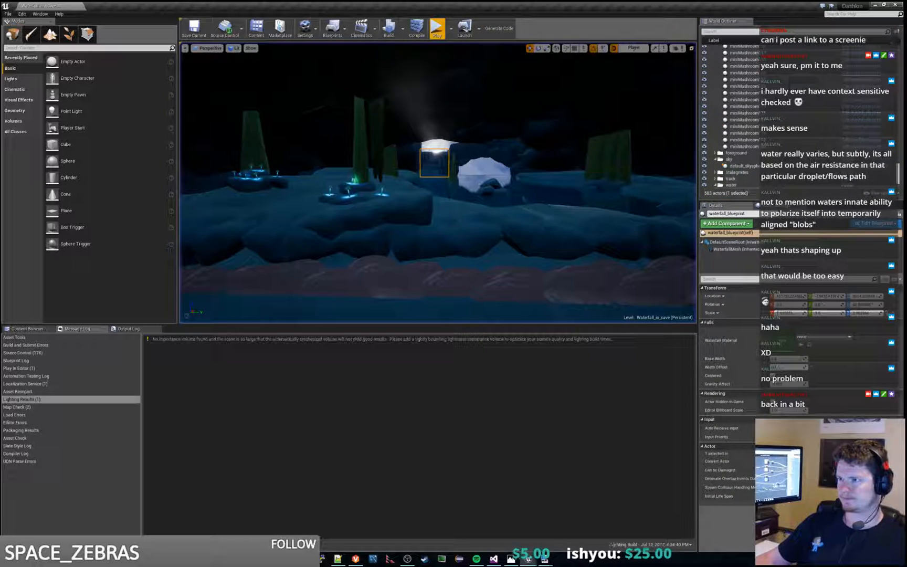
# Step: Play the level, select the test_water and PlanarReflection actors for inspection, and replay it to examine the water's reflection
pyautogui.rightClick(544, 113)
pyautogui.click(437, 30)
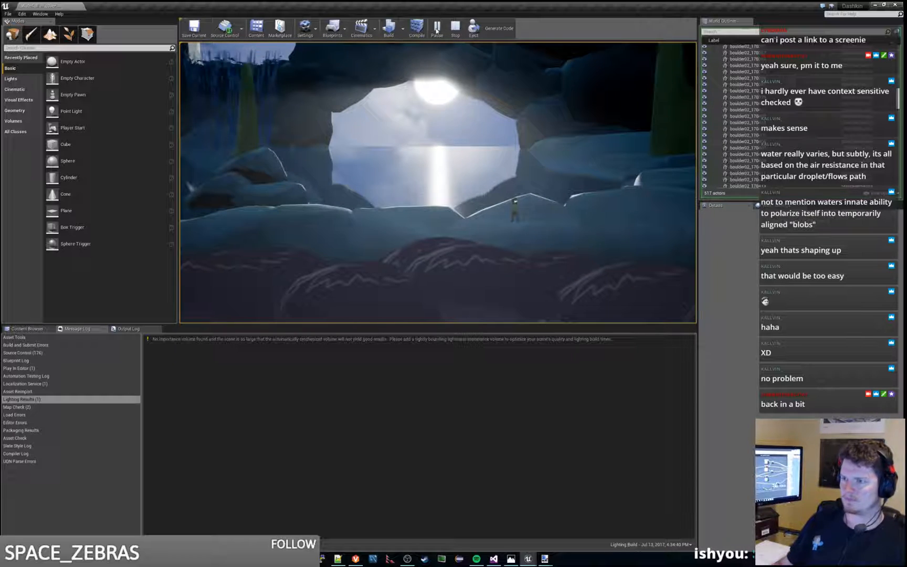
pyautogui.press('Escape')
pyautogui.click(438, 188)
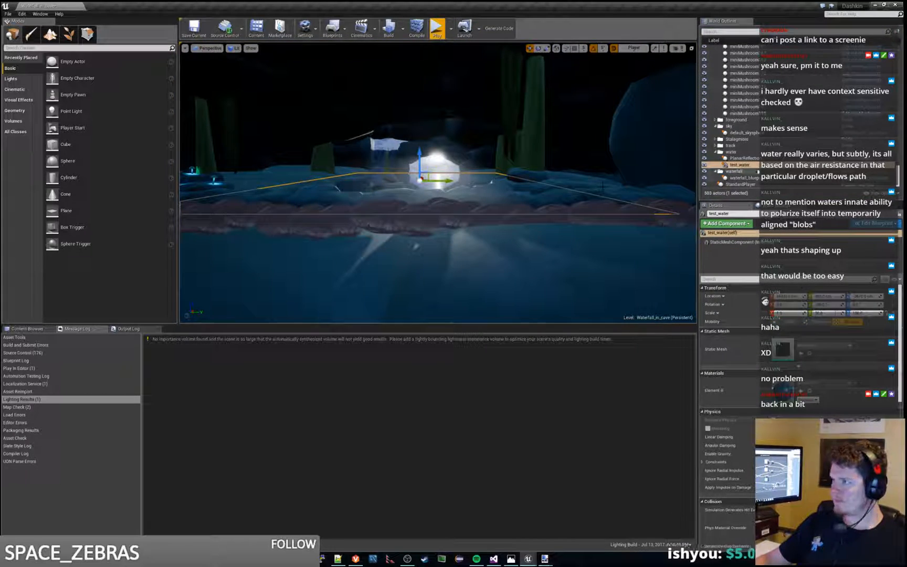
pyautogui.click(742, 158)
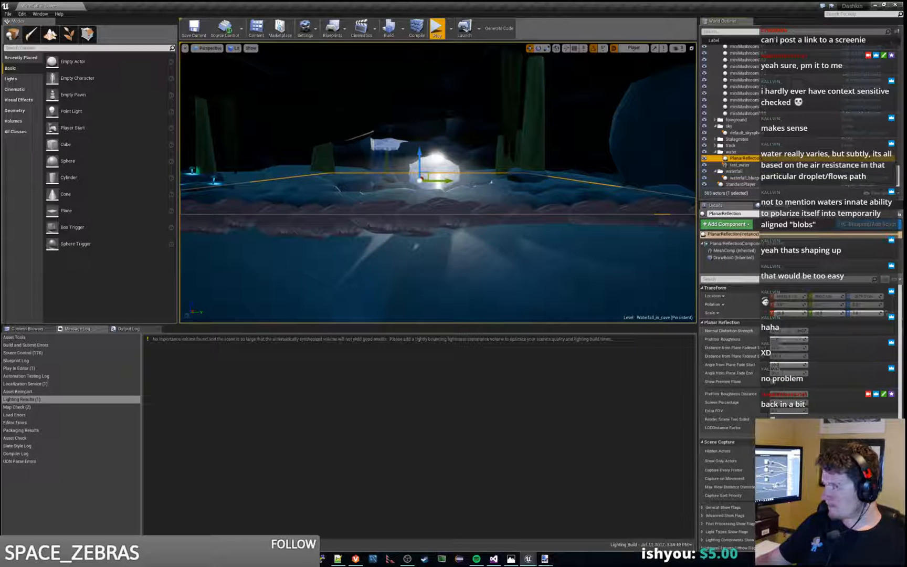
pyautogui.click(435, 31)
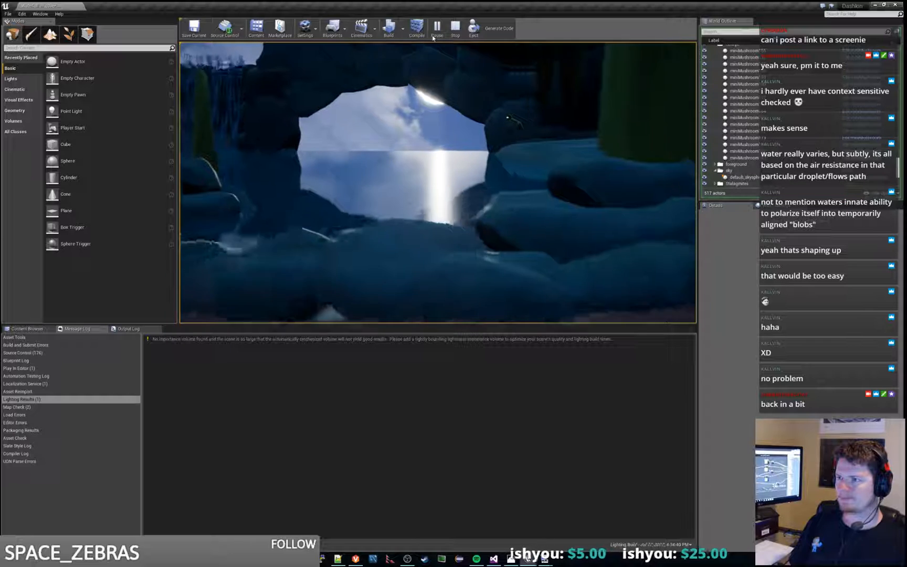
pyautogui.press('Escape')
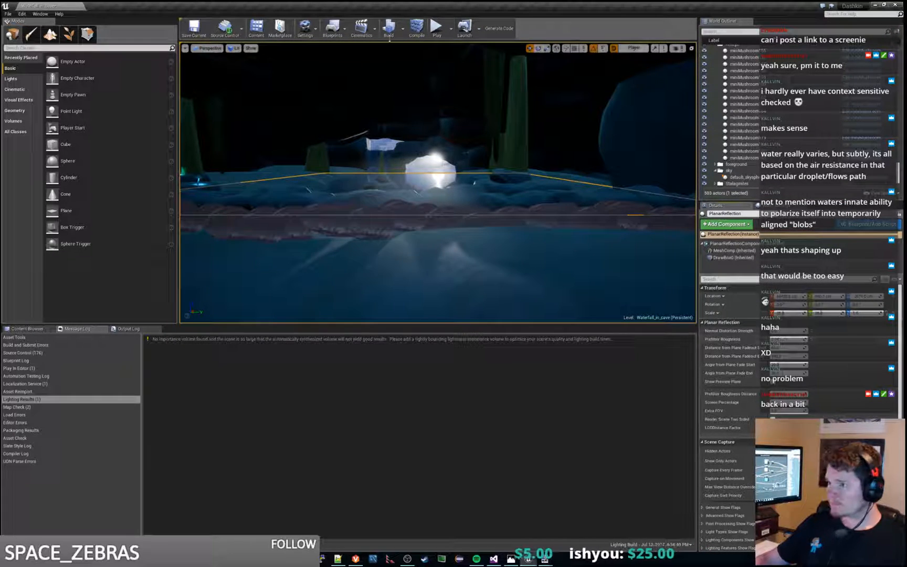
# Step: Play the level again and run the character past the waterfall and cave opening to check them against the surrounding rocks
pyautogui.click(438, 30)
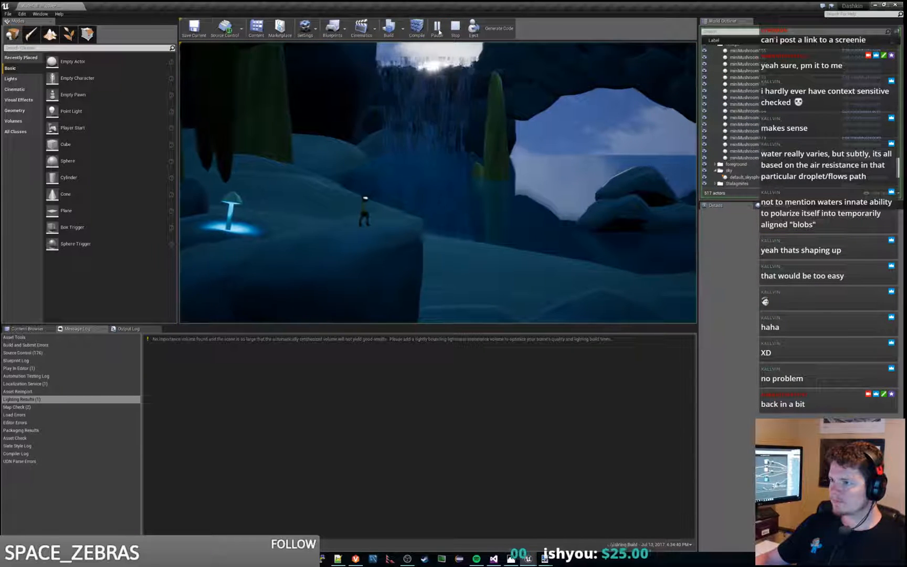
pyautogui.press('d')
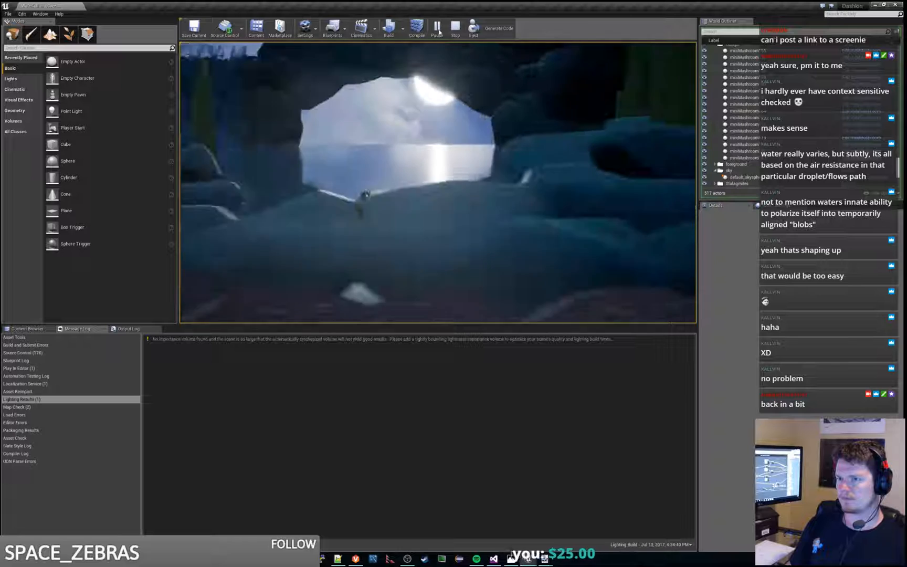
pyautogui.press('a')
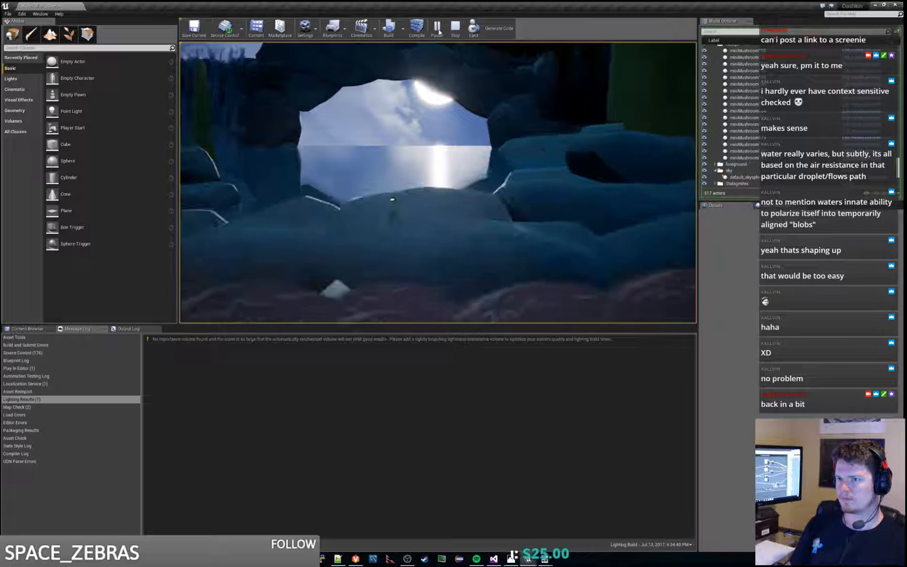
pyautogui.press('d')
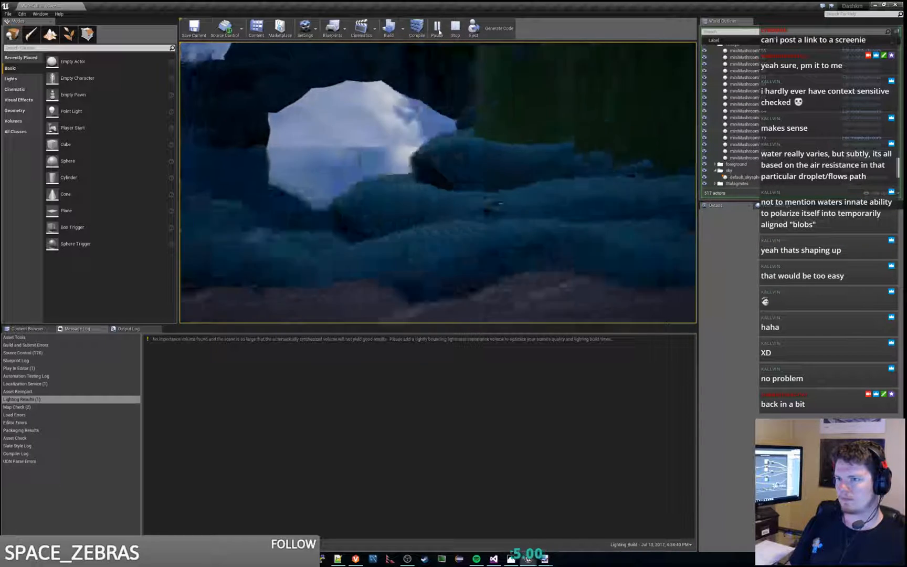
pyautogui.press('Escape')
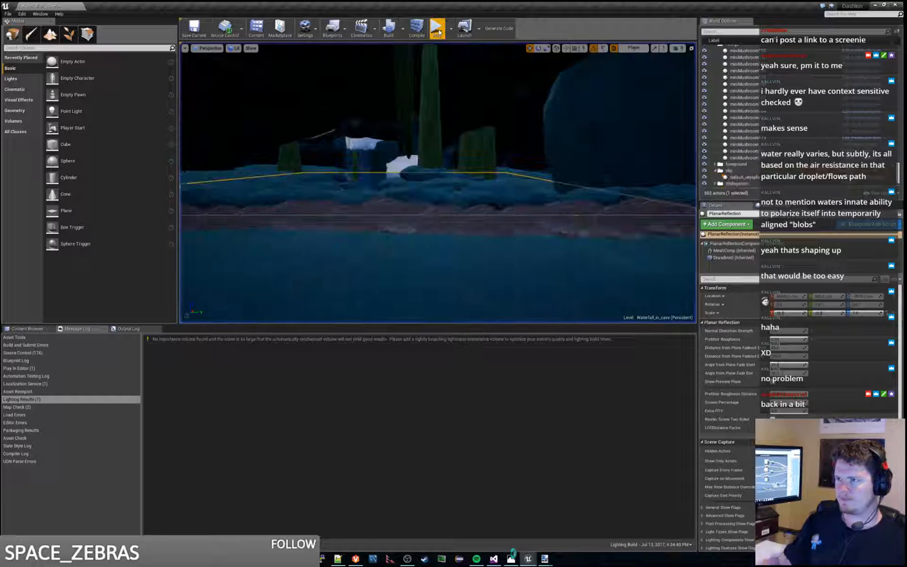
# Step: Widen the waterfall_blueprint and slide it sideways so it fills the gap between the rocks
pyautogui.press('w')
pyautogui.moveTo(438, 184); pyautogui.dragTo(401, 183, button='right')
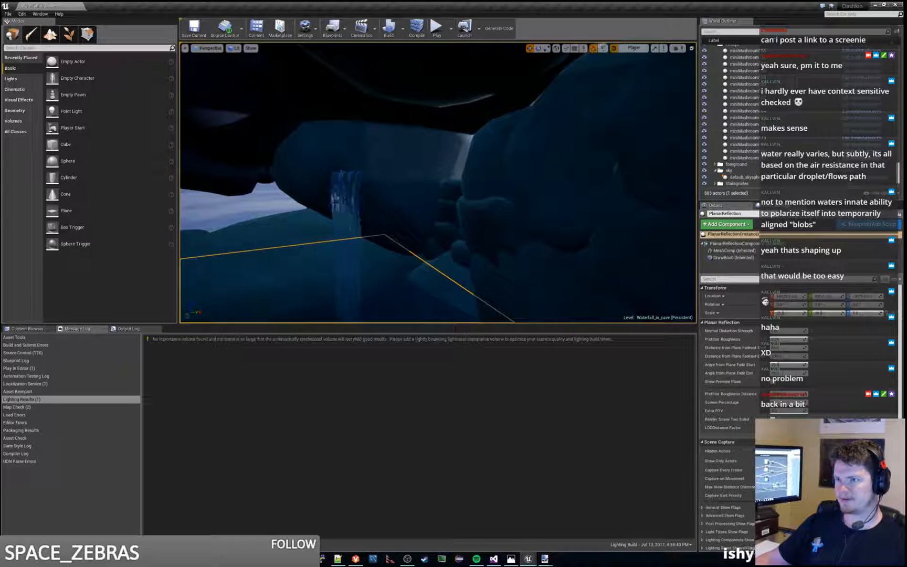
pyautogui.click(342, 171)
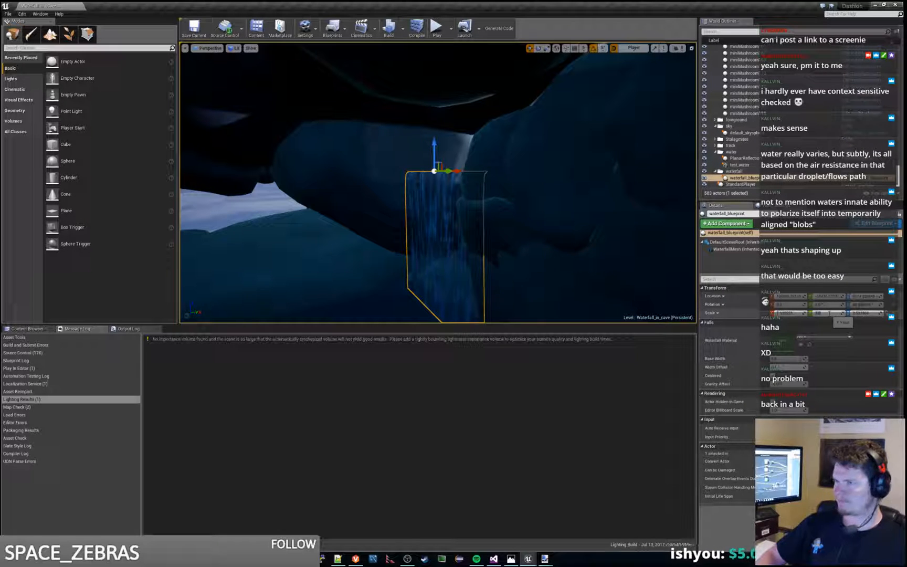
pyautogui.press('w')
pyautogui.moveTo(438, 184); pyautogui.dragTo(457, 134, button='right')
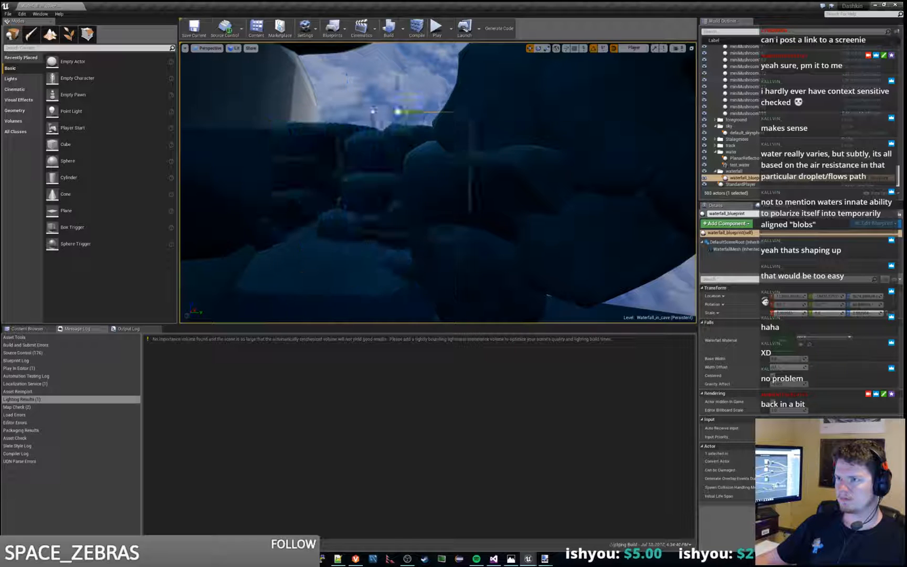
pyautogui.moveTo(367, 114); pyautogui.dragTo(456, 102)
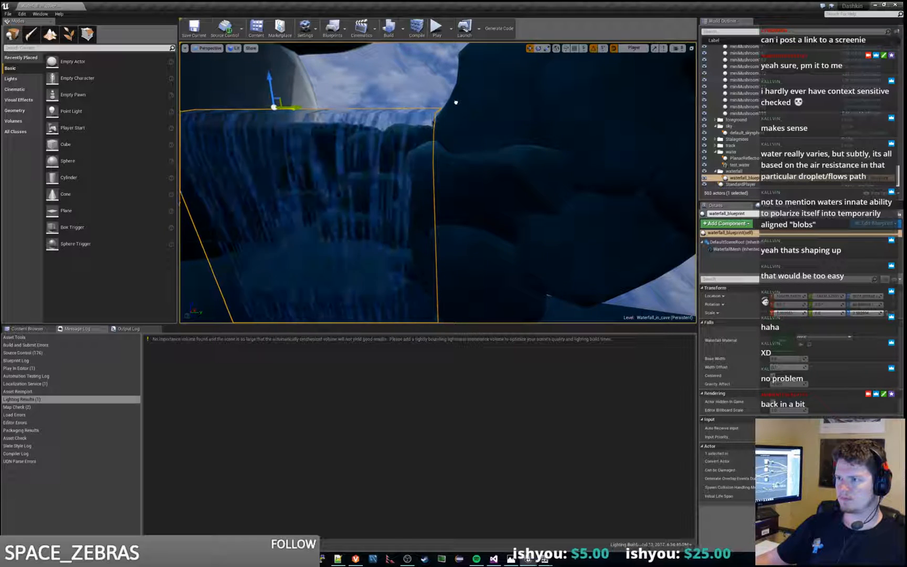
pyautogui.moveTo(456, 103); pyautogui.dragTo(432, 73, button='right')
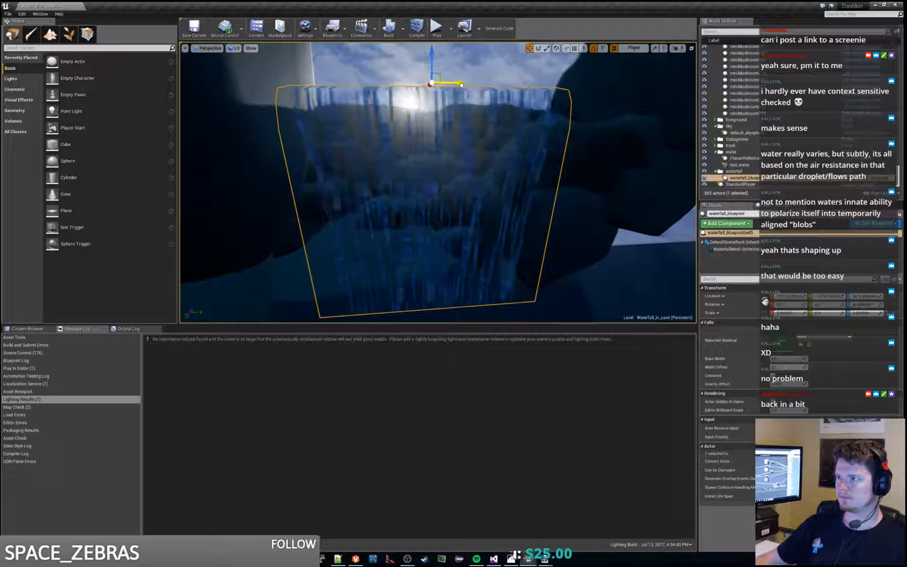
pyautogui.moveTo(483, 87); pyautogui.dragTo(521, 81, button='right')
# Step: Duplicate a boulder02 behind the waterfall, offset the copy along the outer rocks, and play the level to check it
pyautogui.click(468, 136)
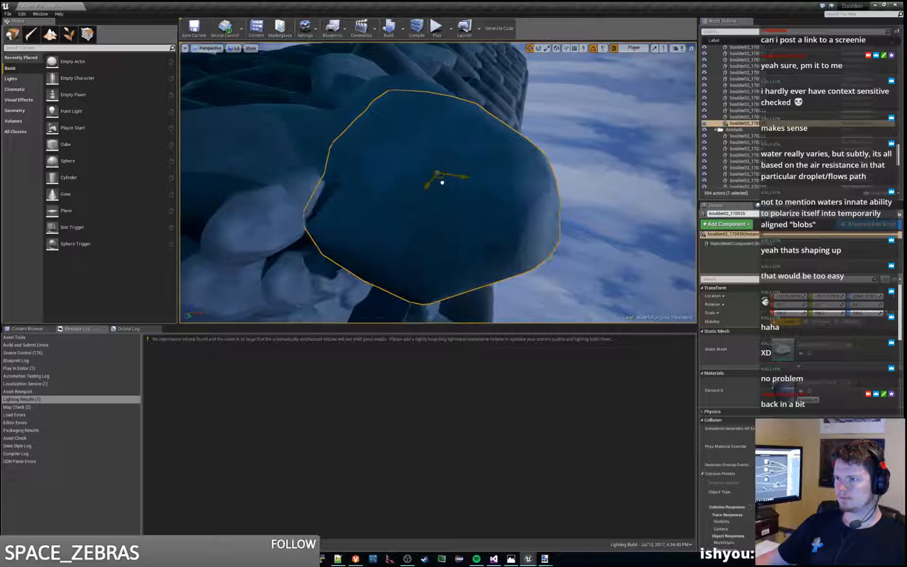
pyautogui.keyDown('alt'); pyautogui.moveTo(442, 178); pyautogui.dragTo(522, 134); pyautogui.keyUp('alt')
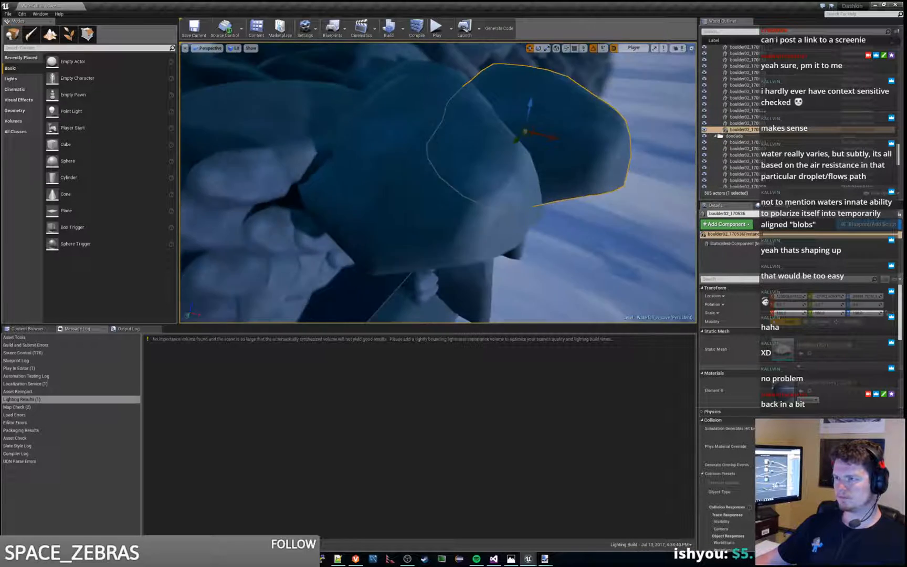
pyautogui.moveTo(522, 134); pyautogui.dragTo(412, 5, button='right')
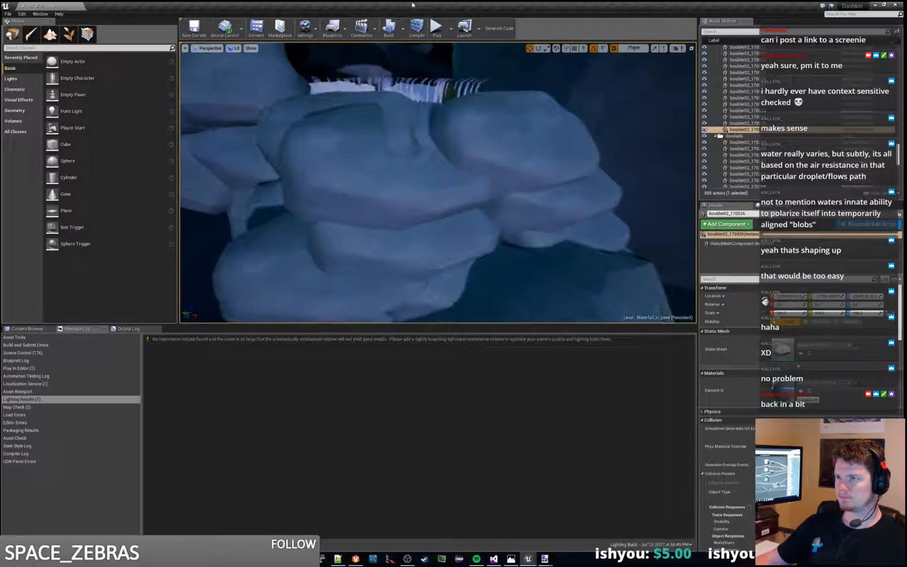
pyautogui.click(437, 29)
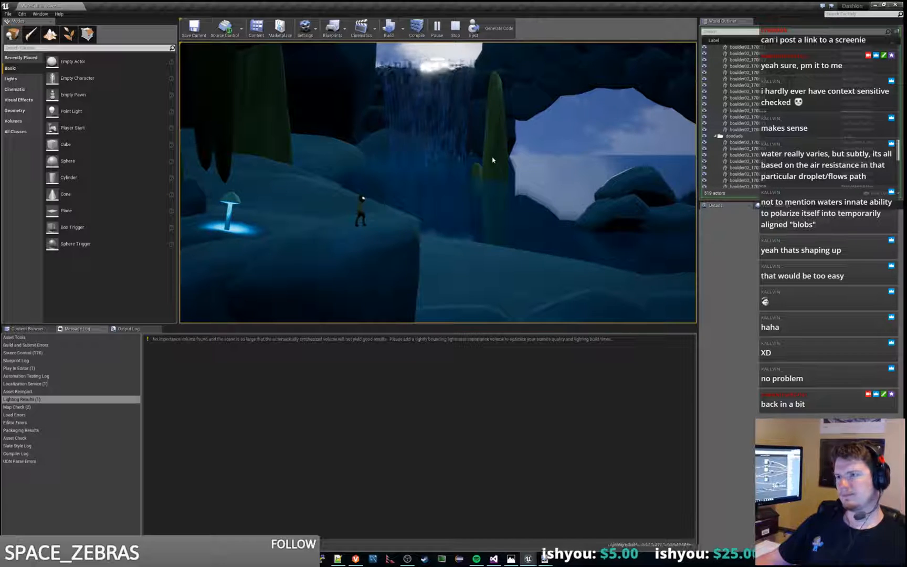
pyautogui.press('Escape')
# Step: Try lowering the boulder02 behind the waterfall and placing a duplicate directly beneath it
pyautogui.press('w')
pyautogui.moveTo(493, 160); pyautogui.dragTo(507, 137, button='right')
pyautogui.press('s')
pyautogui.click(446, 134)
pyautogui.moveTo(410, 129); pyautogui.dragTo(445, 221)
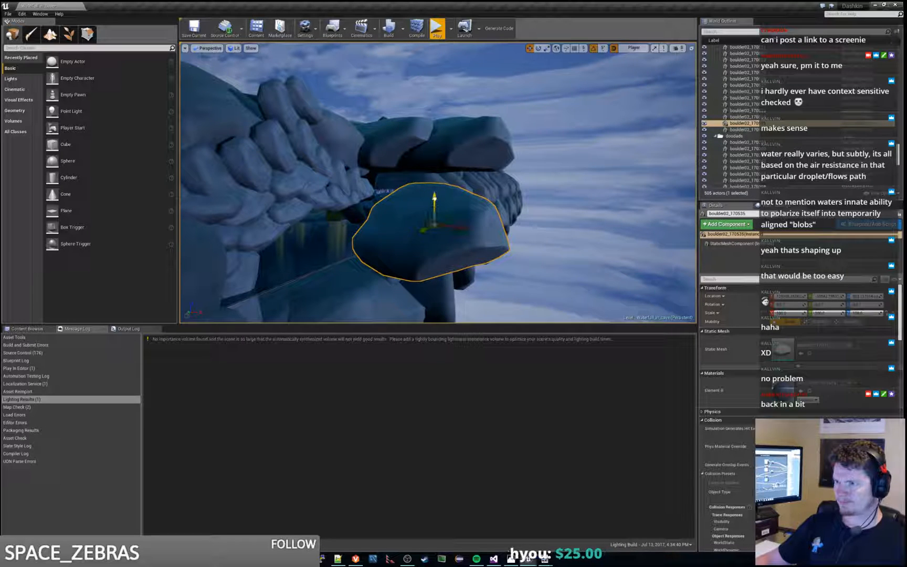
pyautogui.keyDown('alt'); pyautogui.moveTo(435, 199); pyautogui.dragTo(441, 235); pyautogui.keyUp('alt')
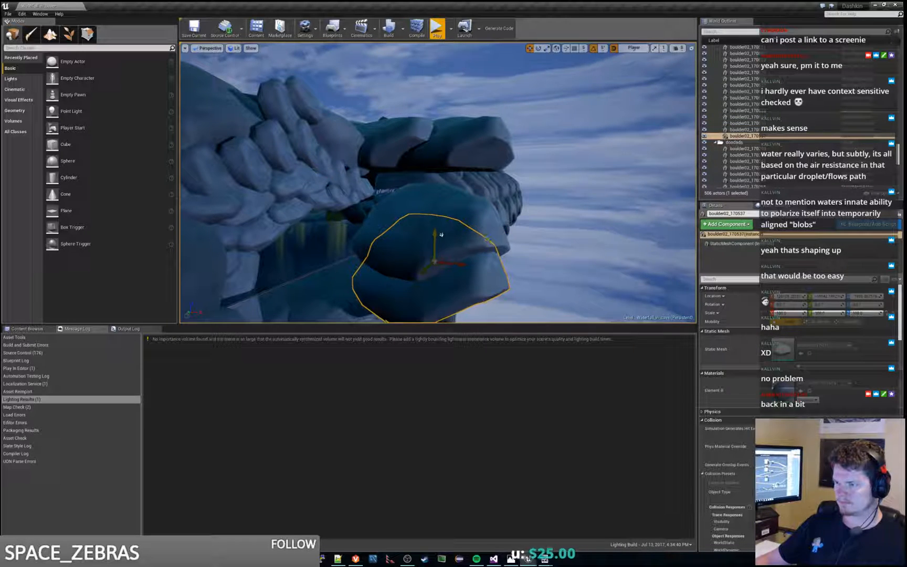
# Step: Delete the lowered boulder02 and its duplicate behind the waterfall, and save the Waterfall_in_cave map
pyautogui.press('Delete')
pyautogui.click(372, 249)
pyautogui.press('Delete')
pyautogui.click(586, 268)
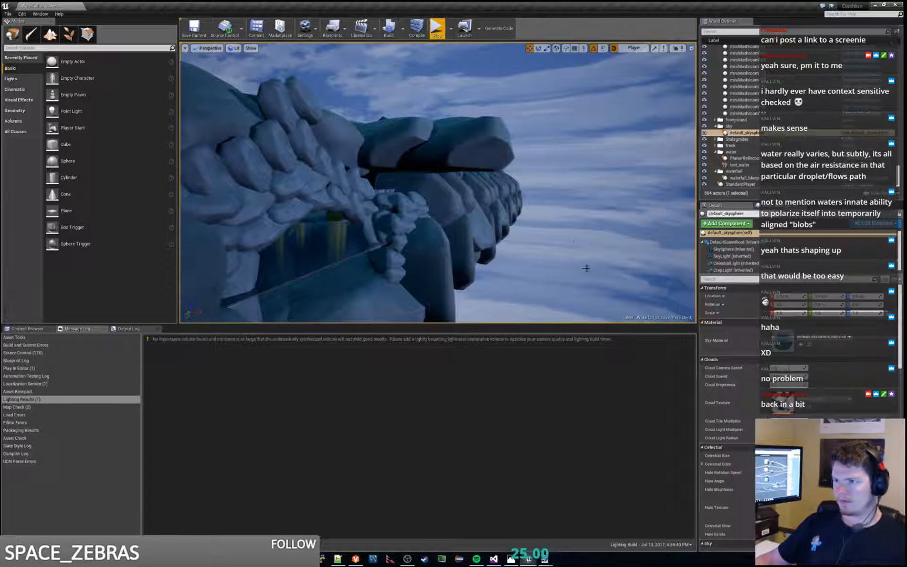
pyautogui.hotkey('ctrl', 's')
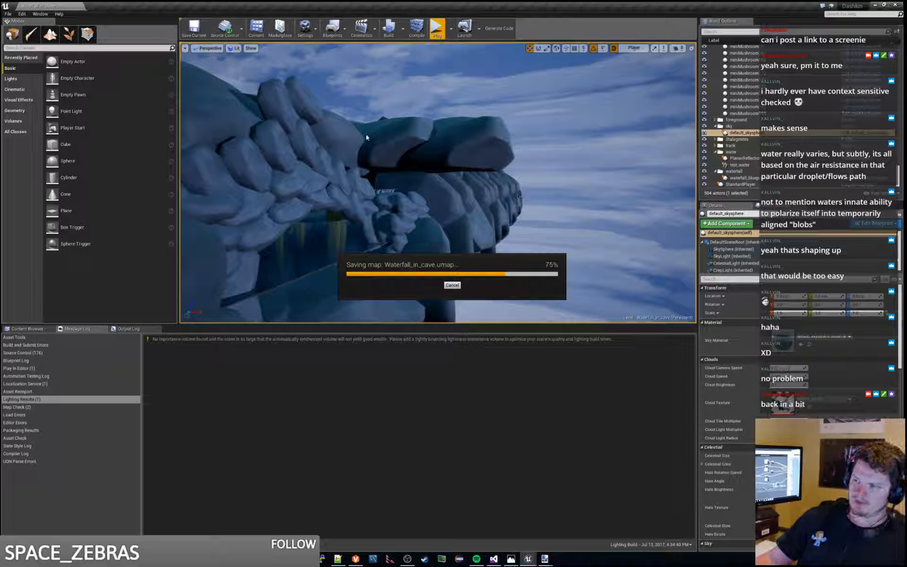
# Step: Open the Sunset_Over_Waterfall level from the Visuals folder and focus the view on a boulder near the river's far end
pyautogui.click(28, 328)
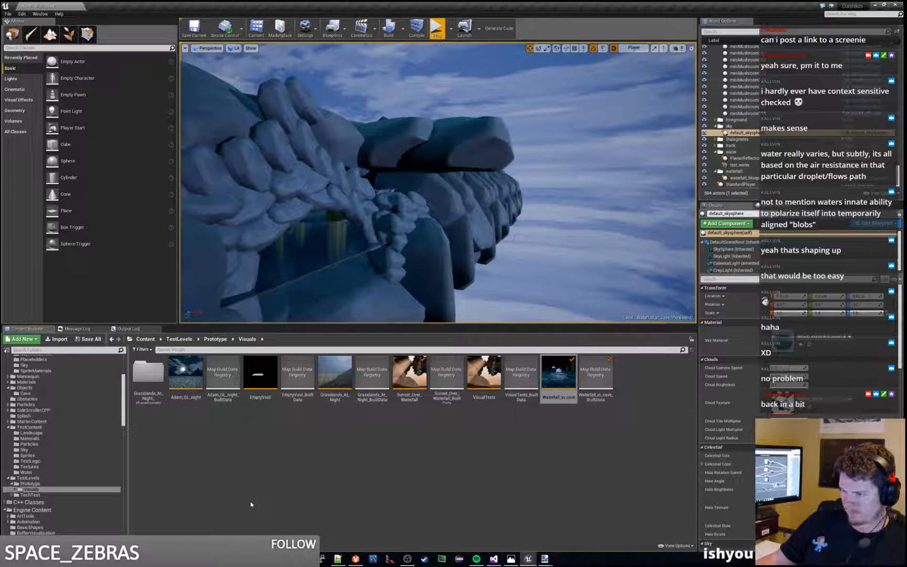
pyautogui.doubleClick(424, 377)
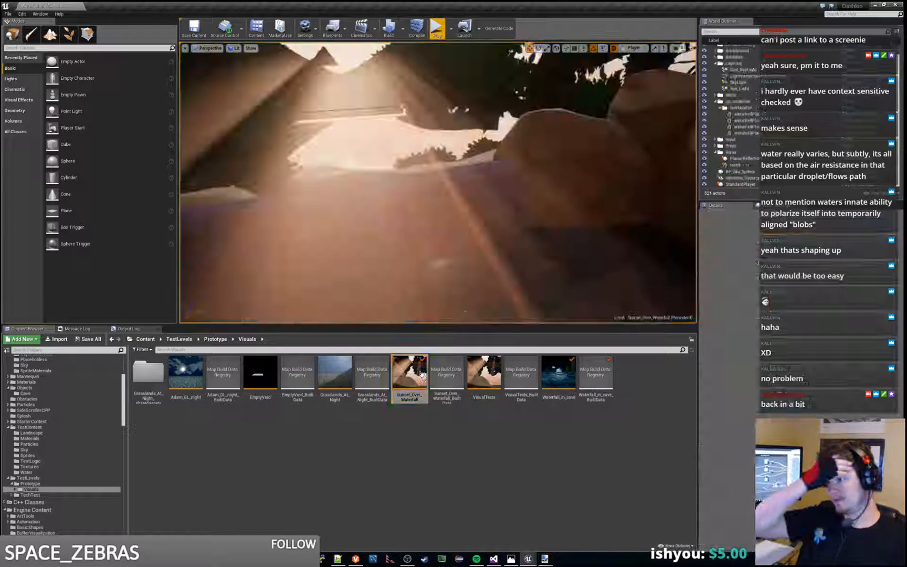
pyautogui.moveTo(449, 194); pyautogui.dragTo(640, 194, button='right')
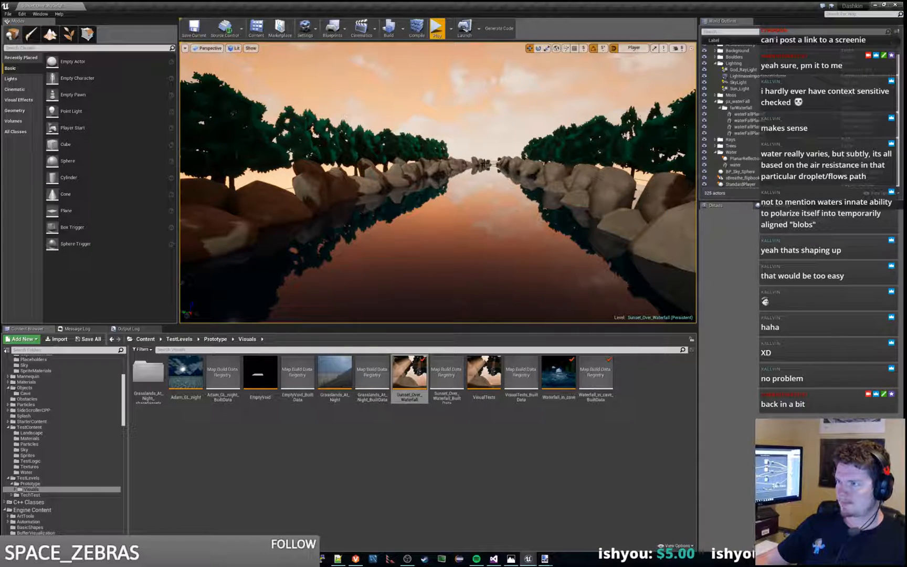
pyautogui.click(484, 164)
pyautogui.press('f')
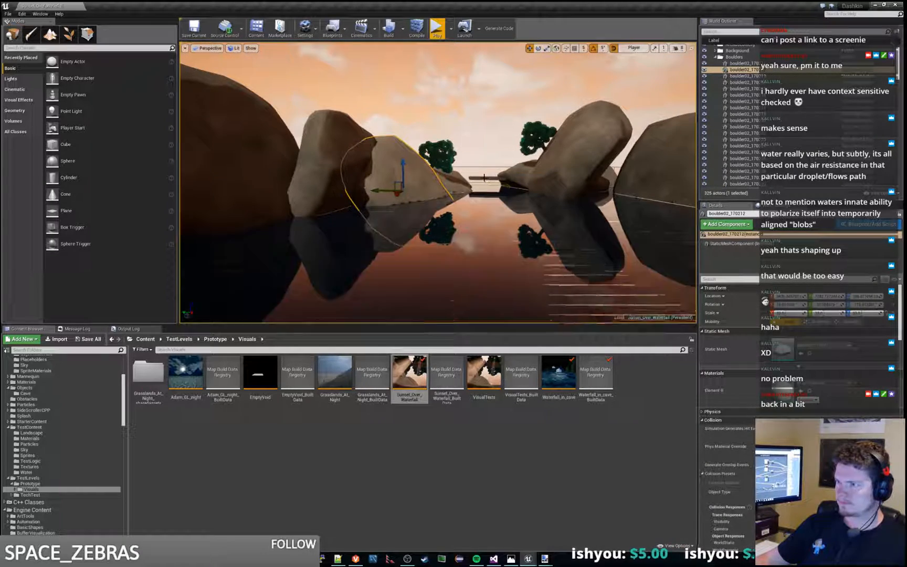
# Step: Copy the Floor at the river's far end into the Waterfall_in_cave level, discarding unsaved changes to Sunset_Over_Waterfall
pyautogui.click(483, 177)
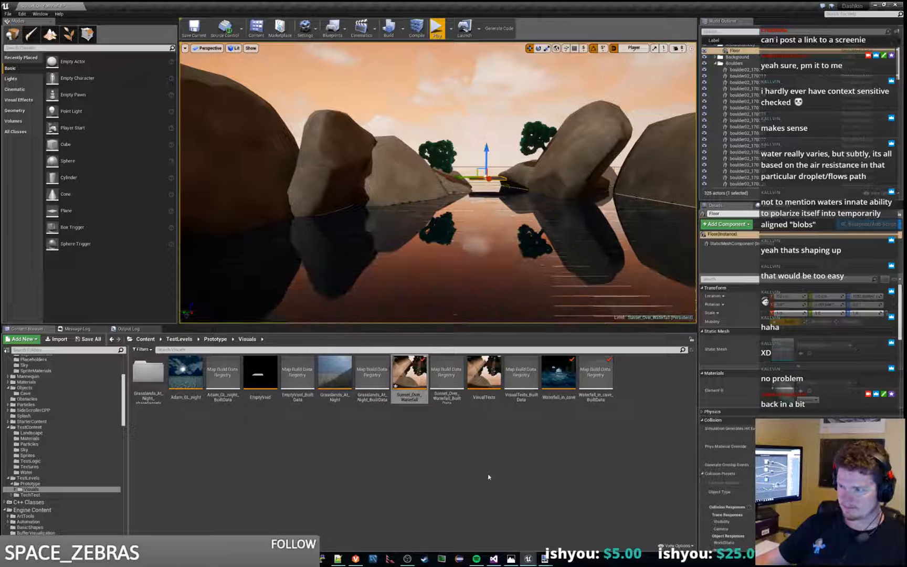
pyautogui.doubleClick(569, 374)
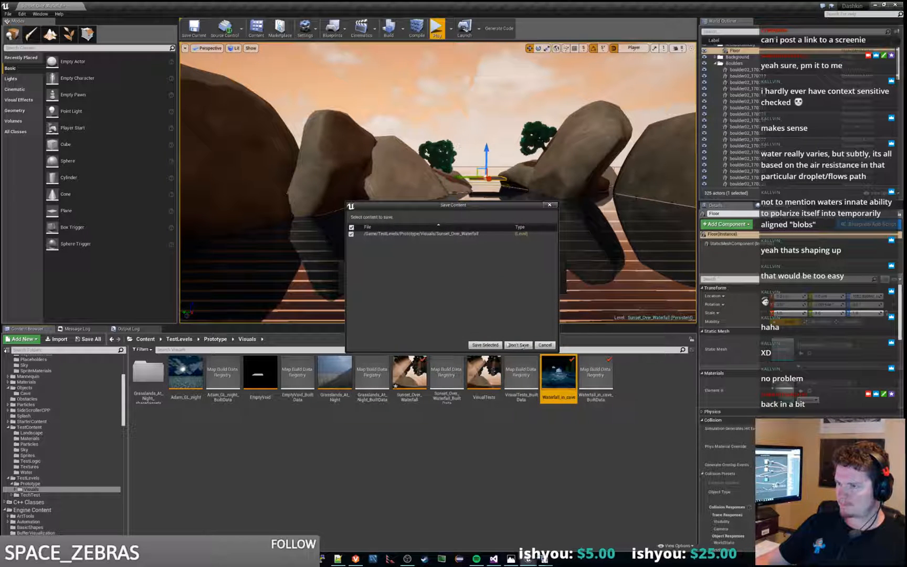
pyautogui.click(515, 345)
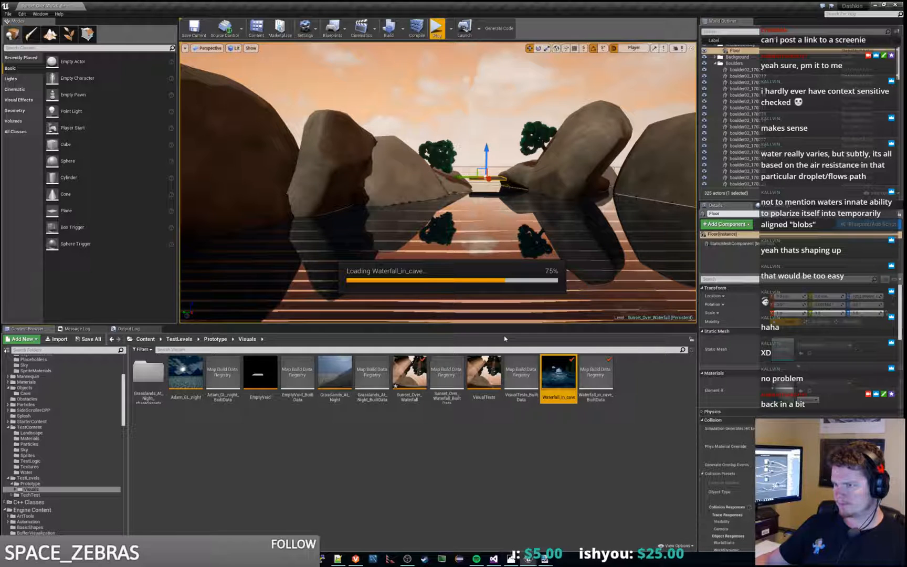
pyautogui.moveTo(507, 268); pyautogui.dragTo(559, 309, button='right')
pyautogui.hotkey('ctrl', 'v')
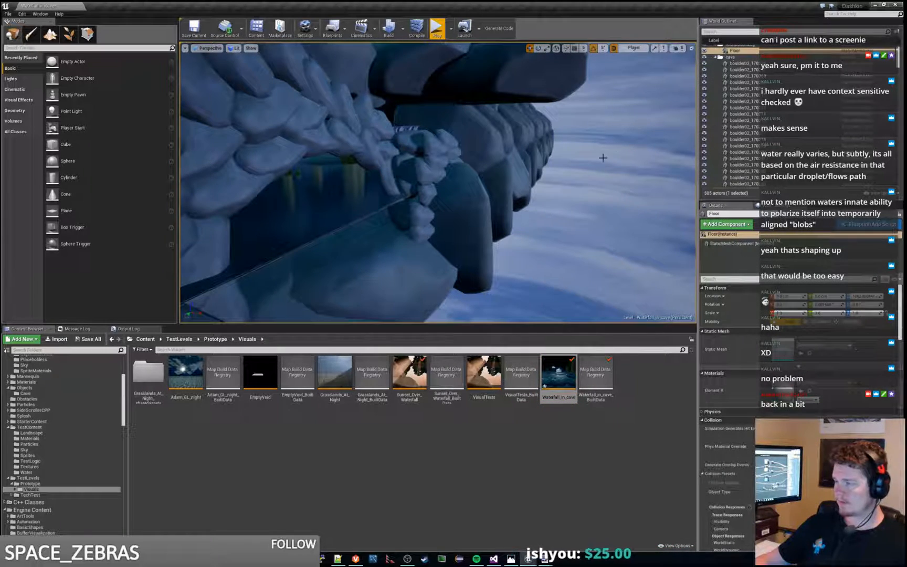
# Step: Move the pasted Floor from the cave's interior to the open space outside the rocks behind the waterfall
pyautogui.press('f')
pyautogui.moveTo(367, 173); pyautogui.dragTo(451, 197, button='right')
pyautogui.press('s')
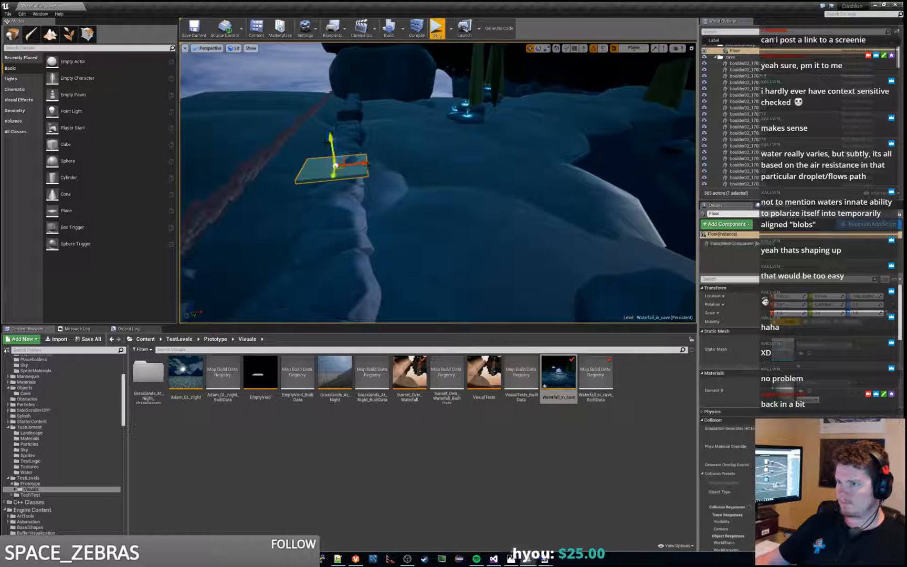
pyautogui.moveTo(365, 164); pyautogui.dragTo(676, 138)
pyautogui.moveTo(676, 138)
pyautogui.mouseDown(button='right')
pyautogui.moveTo(730, 124)
pyautogui.moveTo(583, 137)
pyautogui.moveTo(641, 123)
pyautogui.moveTo(664, 127)
pyautogui.mouseUp(button='right')
pyautogui.press('w')
pyautogui.press('s')
pyautogui.press('s')
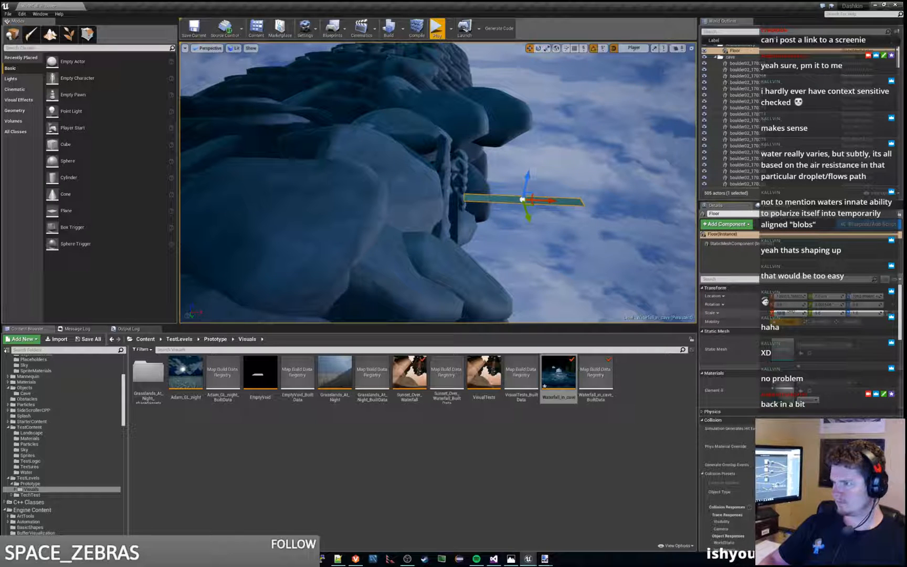
# Step: Set the Floor's X scale to 20 and increase its other dimensions to form a large, thick block
pyautogui.write('20')
pyautogui.press('Tab')
pyautogui.moveTo(451, 184); pyautogui.dragTo(357, 195, button='right')
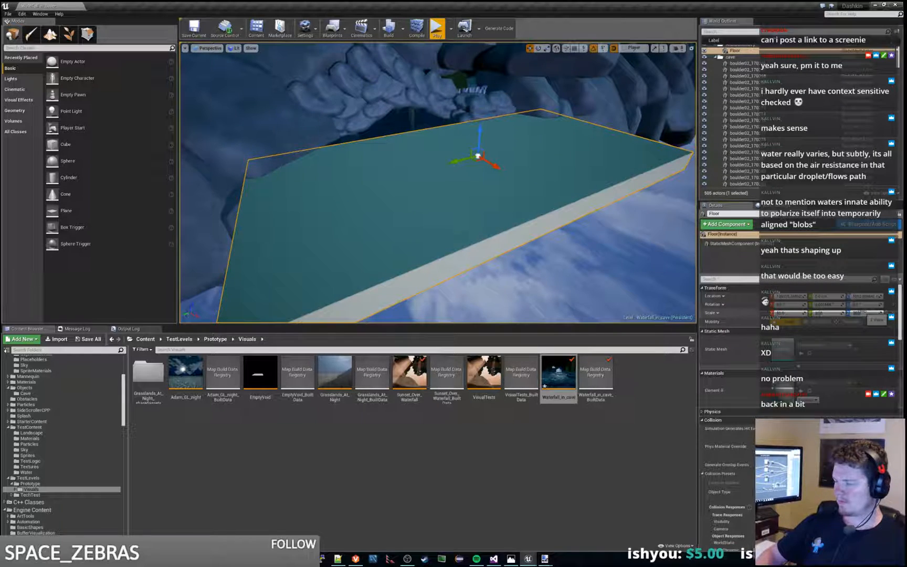
pyautogui.press('Return')
pyautogui.moveTo(451, 259)
pyautogui.mouseDown(button='right')
pyautogui.moveTo(445, 280)
pyautogui.moveTo(442, 267)
pyautogui.mouseUp(button='right')
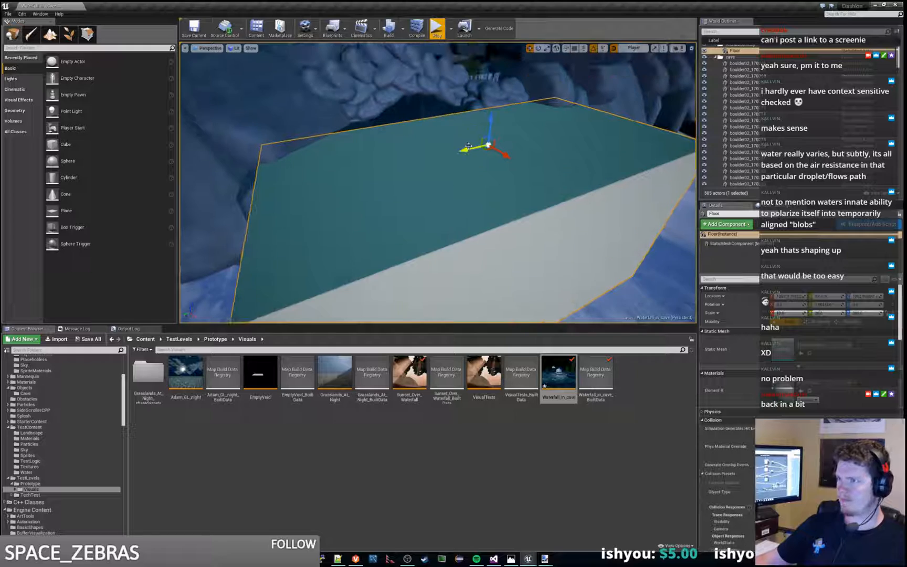
# Step: Slide the Floor block sideways and raise it behind the waterfall opening, and play the level to check the backdrop
pyautogui.moveTo(475, 150); pyautogui.dragTo(599, 131)
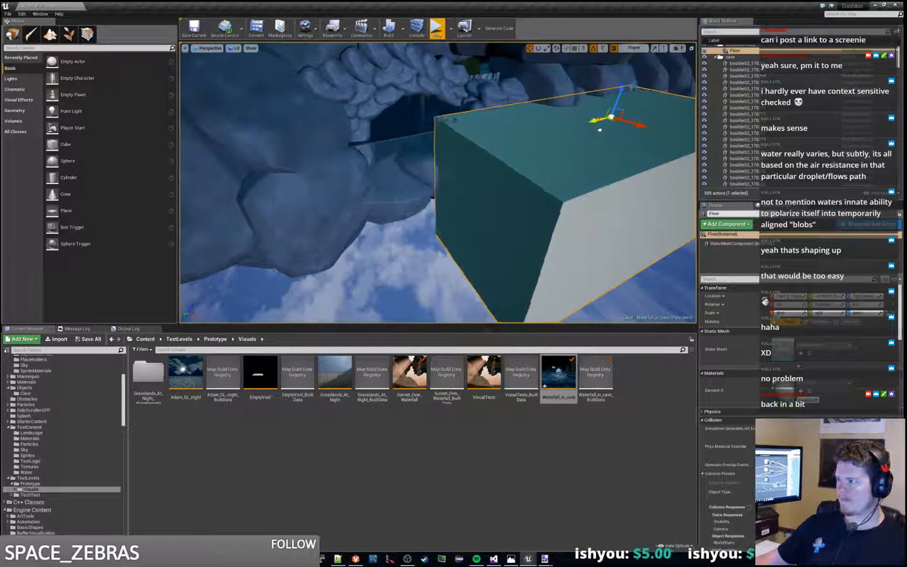
pyautogui.moveTo(599, 130); pyautogui.dragTo(689, 128, button='right')
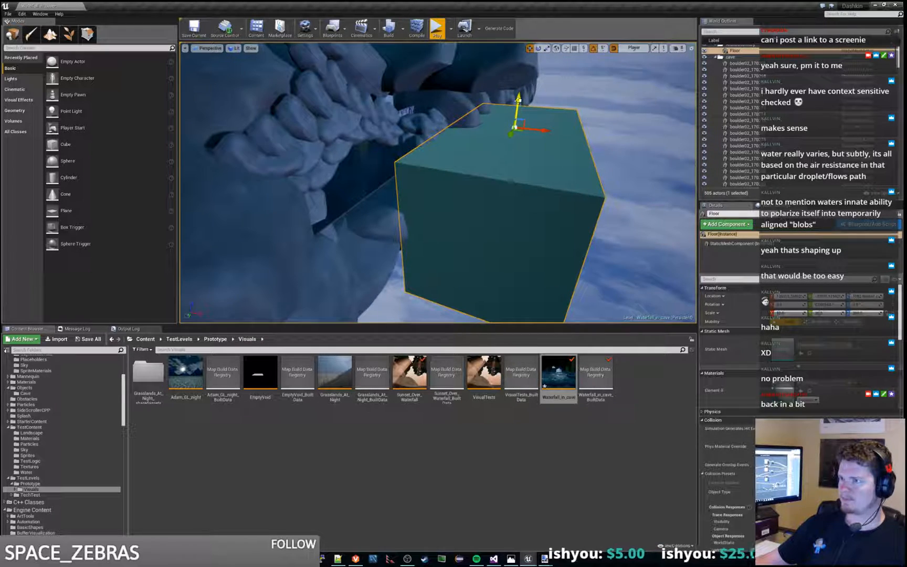
pyautogui.moveTo(519, 100); pyautogui.dragTo(534, 55)
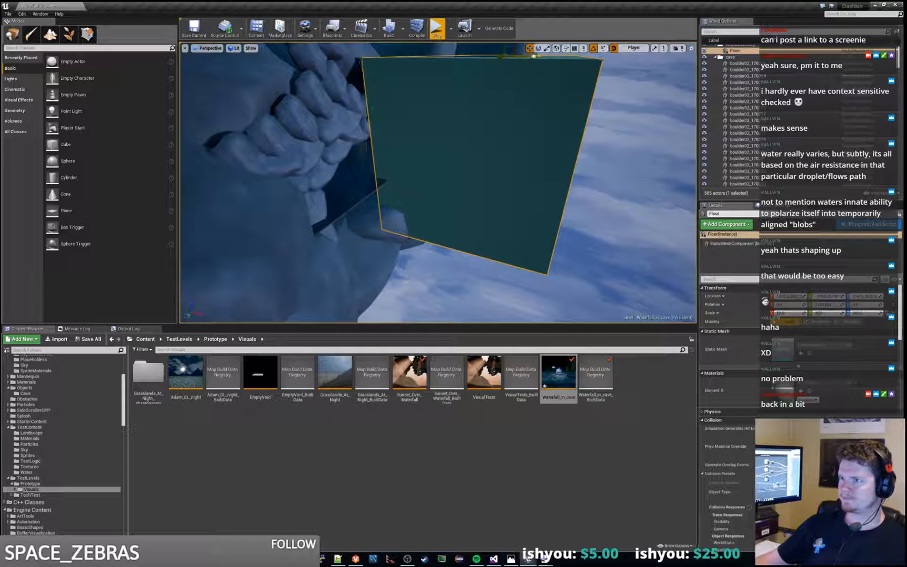
pyautogui.click(446, 32)
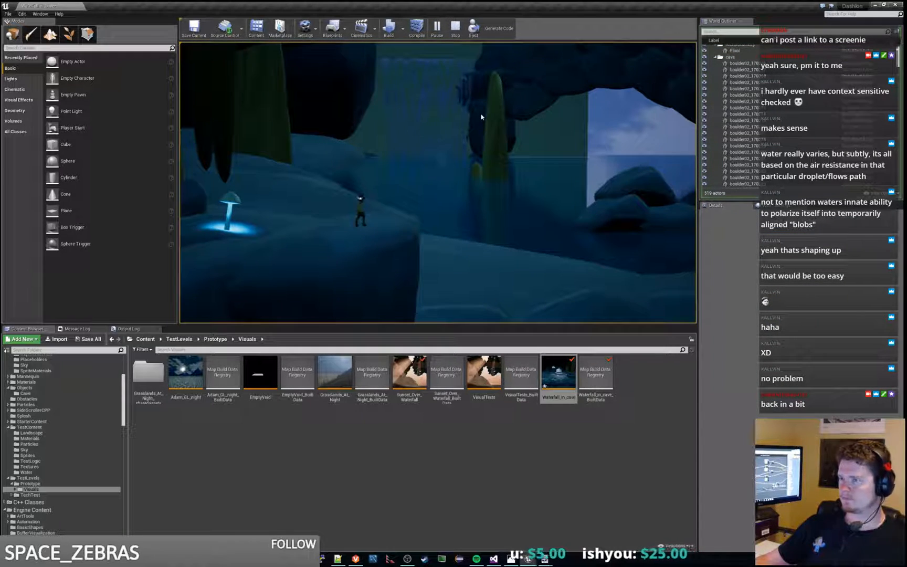
pyautogui.click(455, 29)
# Step: Nudge the Floor block sideways behind the waterfall, and play the level to check how it covers the opening
pyautogui.press('w')
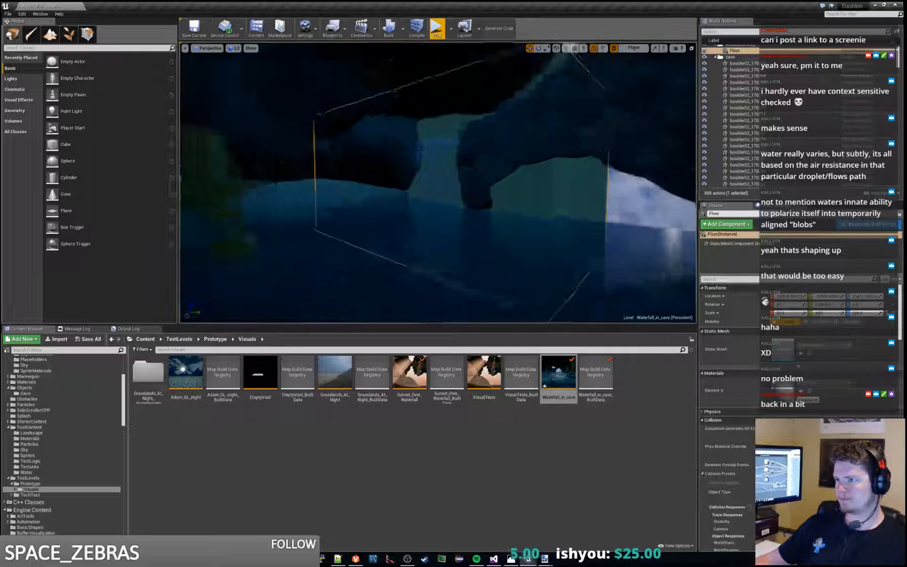
pyautogui.press('w')
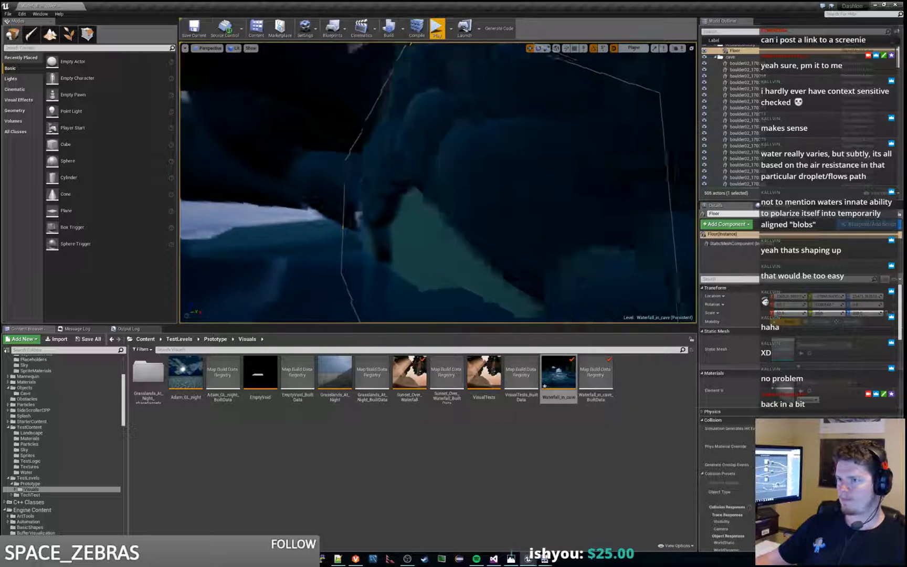
pyautogui.press('s')
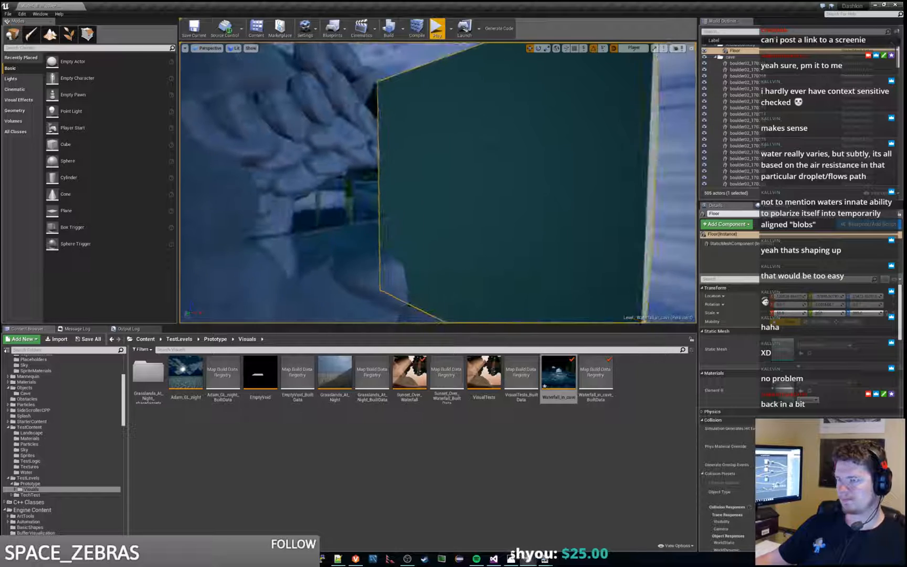
pyautogui.press('s')
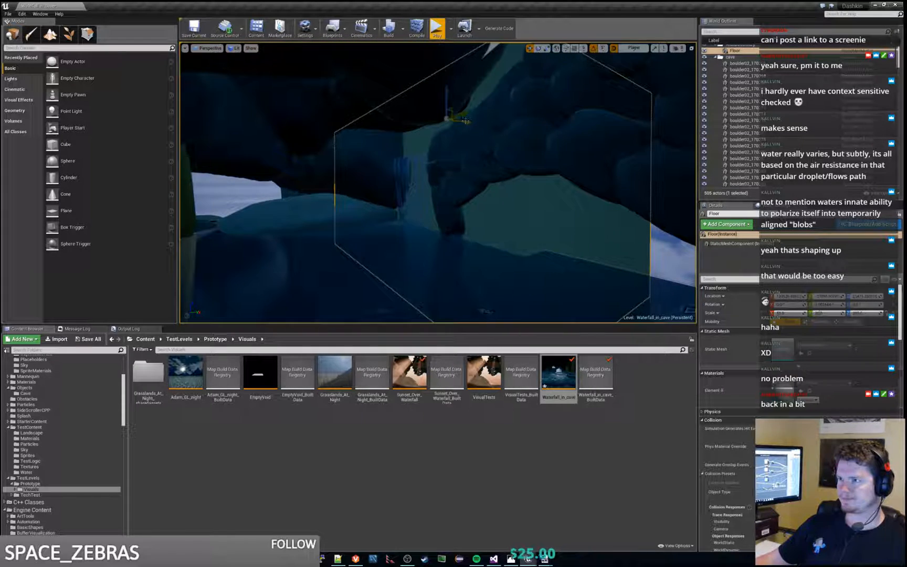
pyautogui.moveTo(466, 121); pyautogui.dragTo(461, 121)
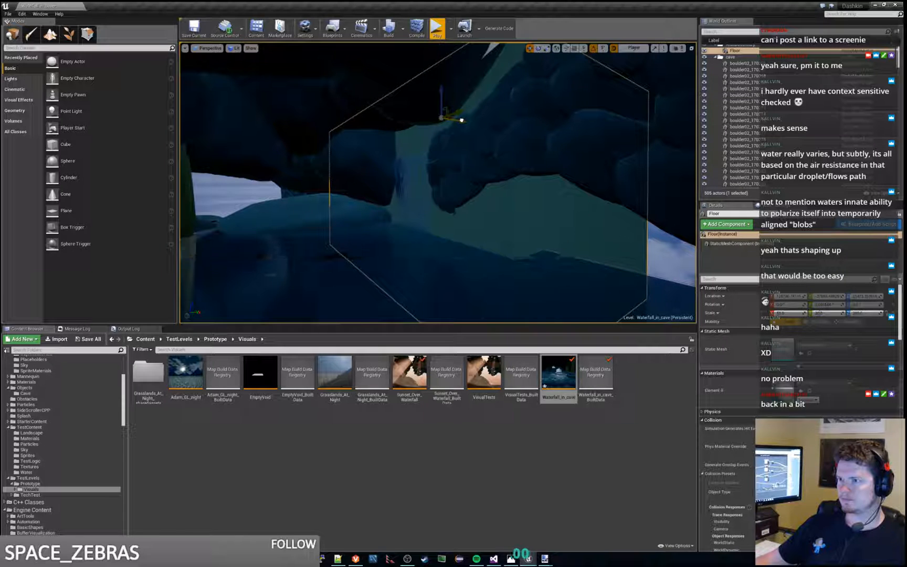
pyautogui.click(437, 29)
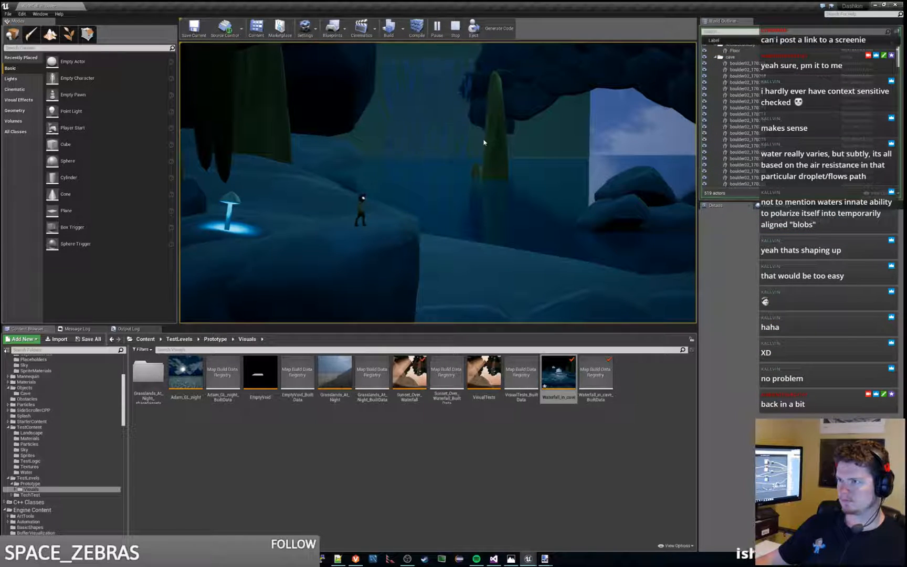
pyautogui.press('Escape')
# Step: Raise the Floor block so its lower edge sits near the waterline, and play the level to check it
pyautogui.moveTo(484, 142); pyautogui.dragTo(432, 187, button='right')
pyautogui.press('w')
pyautogui.press('s')
pyautogui.moveTo(412, 170); pyautogui.dragTo(412, 127)
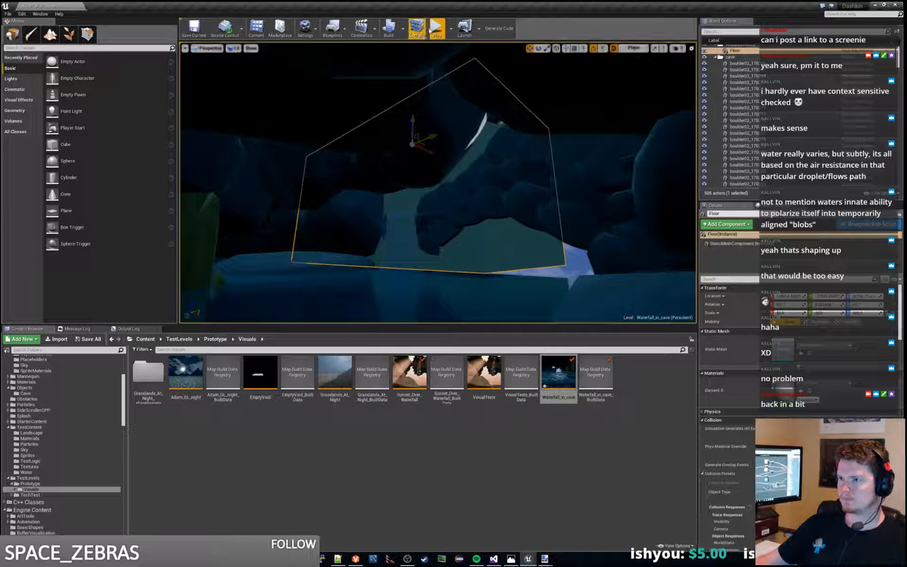
pyautogui.click(437, 27)
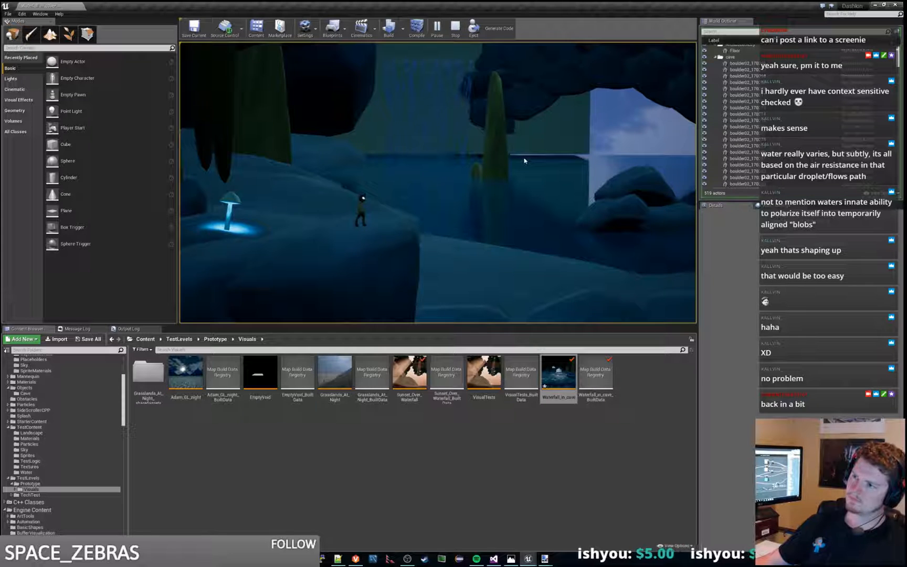
pyautogui.press('Escape')
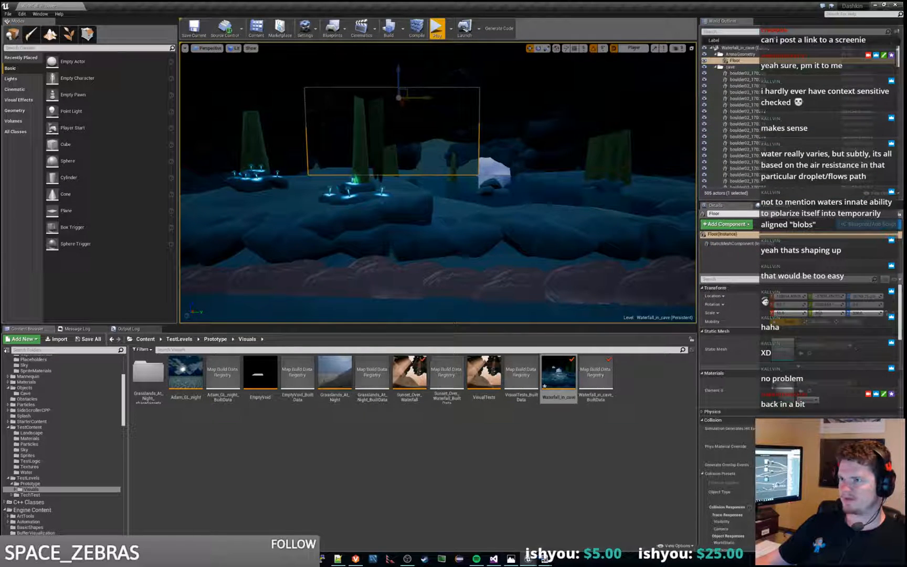
# Step: Fine-tune the Floor block's height at the waterline, playing the level after each adjustment
pyautogui.click(436, 28)
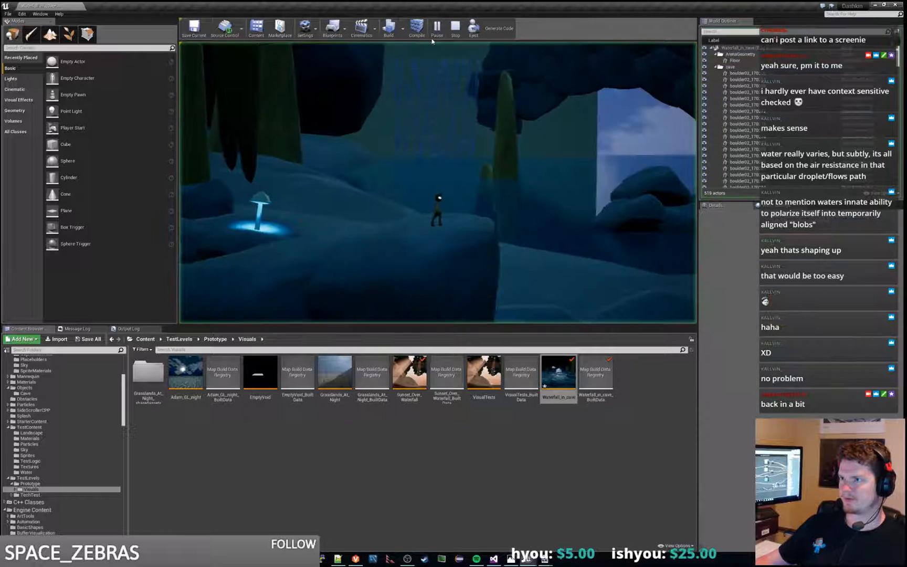
pyautogui.press('Escape')
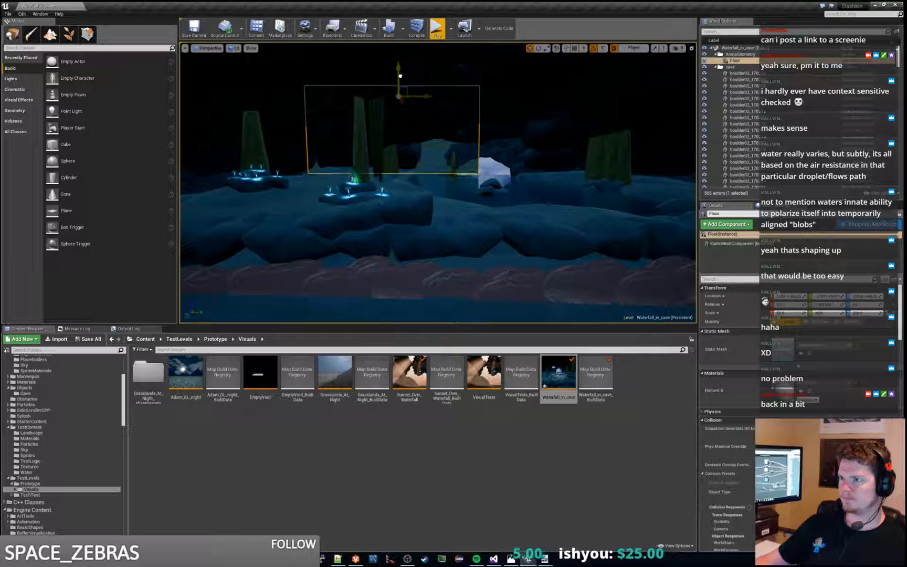
pyautogui.click(437, 28)
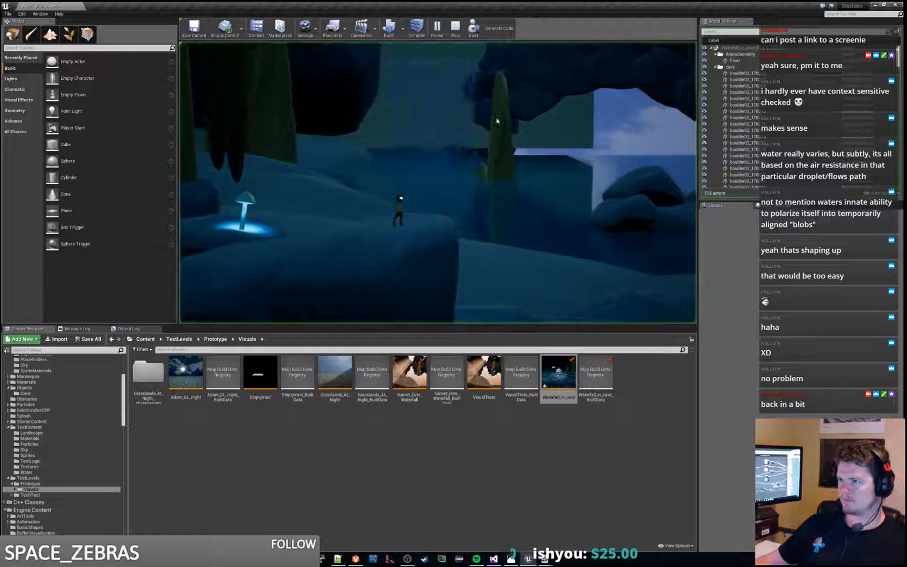
pyautogui.press('Escape')
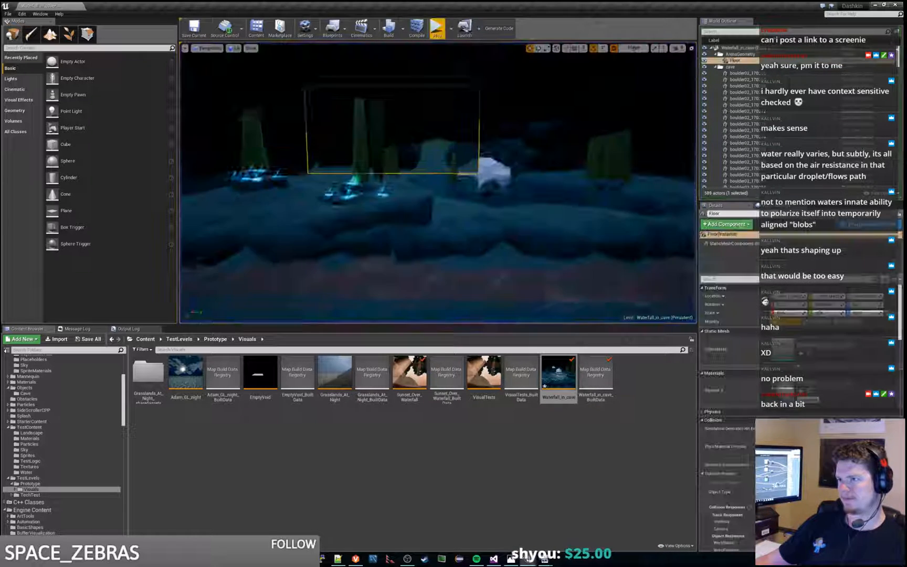
# Step: Inspect the Floor block from outside the cave, raise it well above the outer rocks, and test the level in play
pyautogui.press('w')
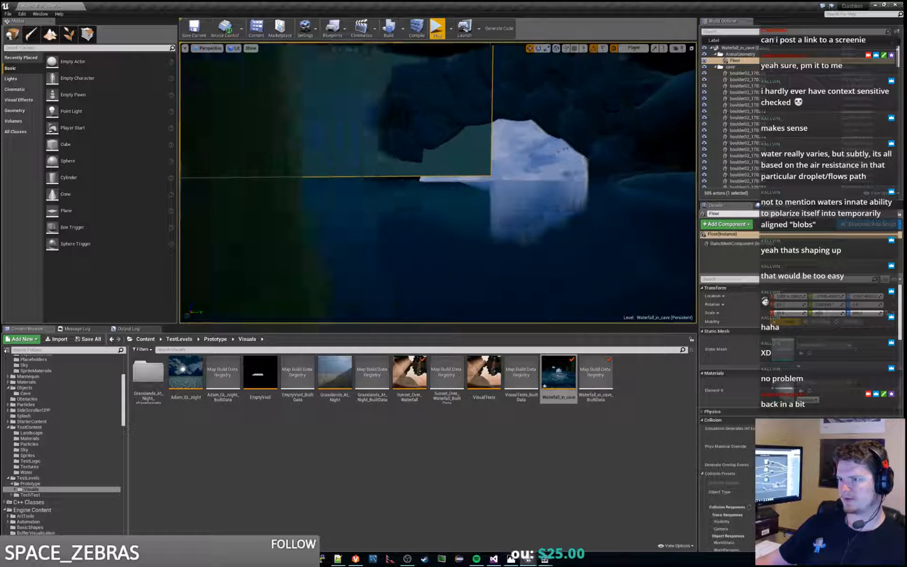
pyautogui.press('w')
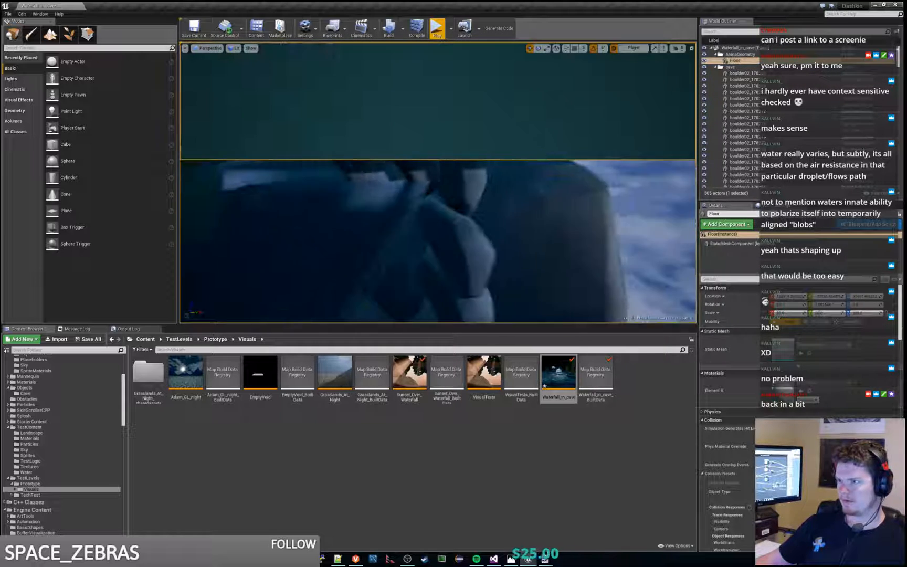
pyautogui.press('w')
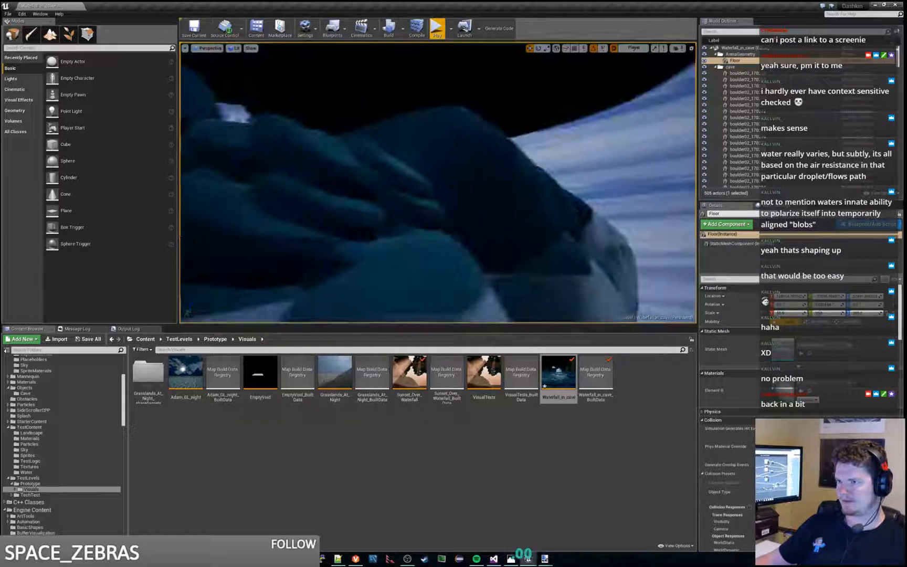
pyautogui.press('w')
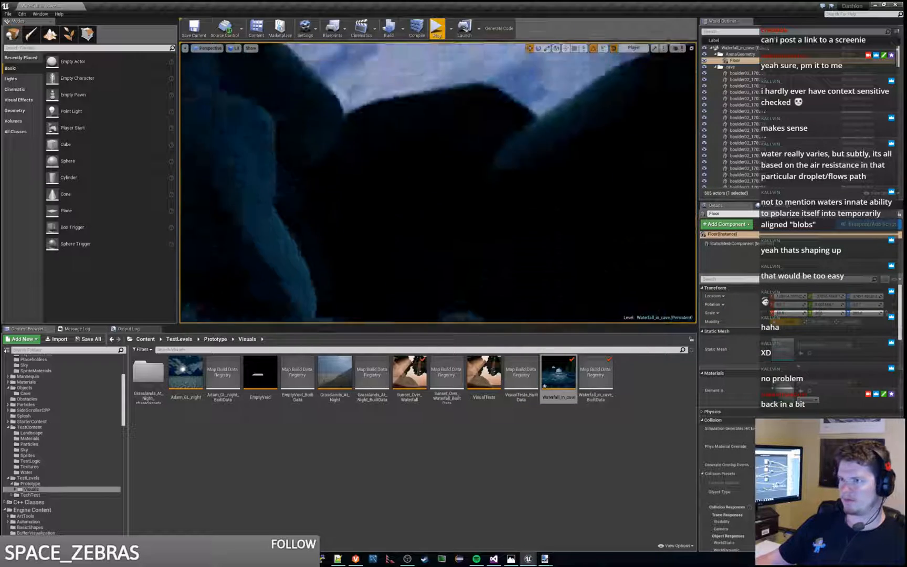
pyautogui.press('w')
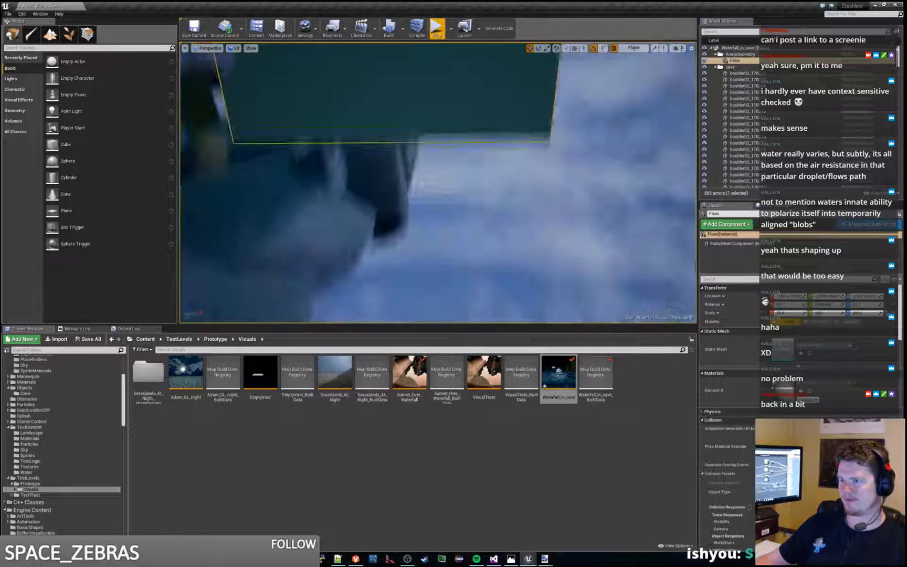
pyautogui.press('s')
pyautogui.moveTo(507, 190); pyautogui.dragTo(507, 190, button='right')
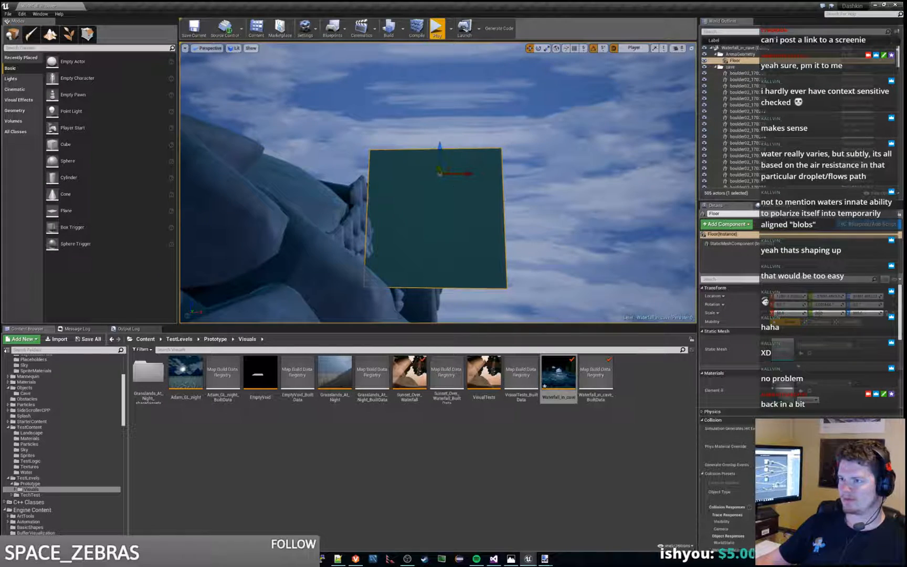
pyautogui.moveTo(440, 147); pyautogui.dragTo(445, 54)
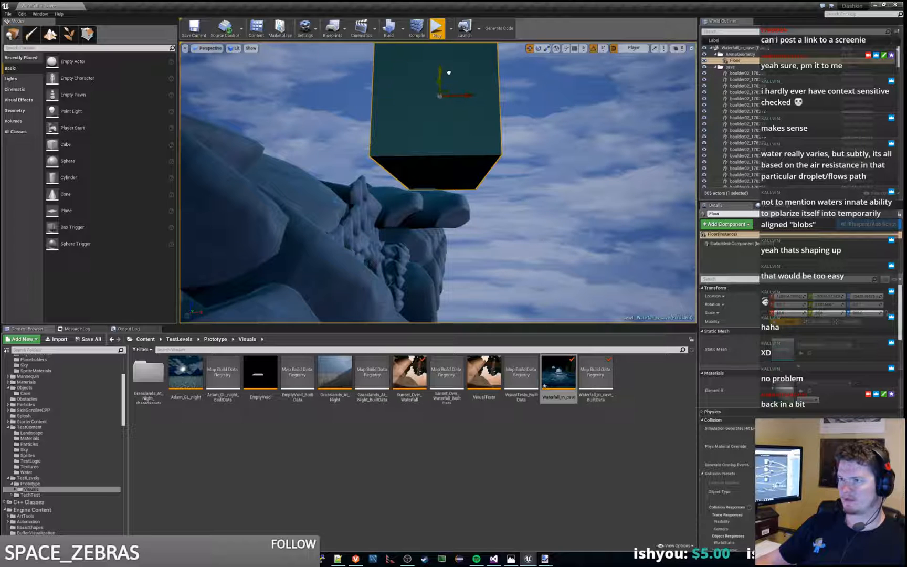
pyautogui.click(437, 29)
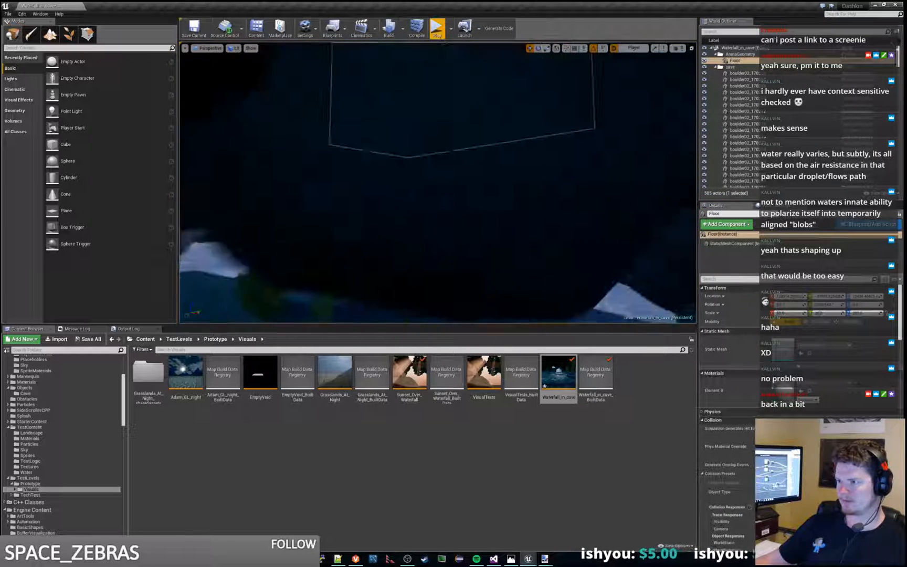
pyautogui.press('Escape')
# Step: Lower the tall Floor block until its bottom edge sits near the waterline, and play the level to check it
pyautogui.moveTo(438, 182); pyautogui.dragTo(522, 196, button='right')
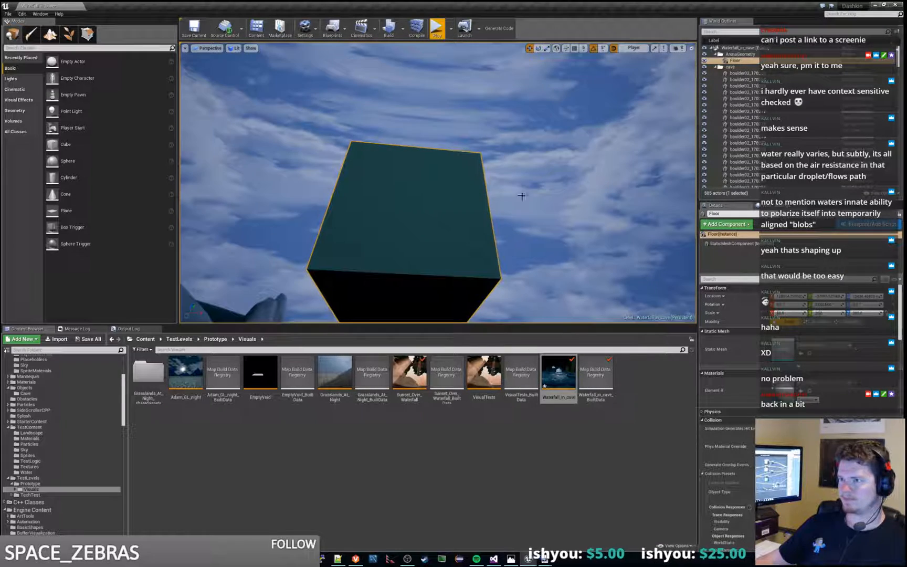
pyautogui.moveTo(413, 204); pyautogui.dragTo(420, 296)
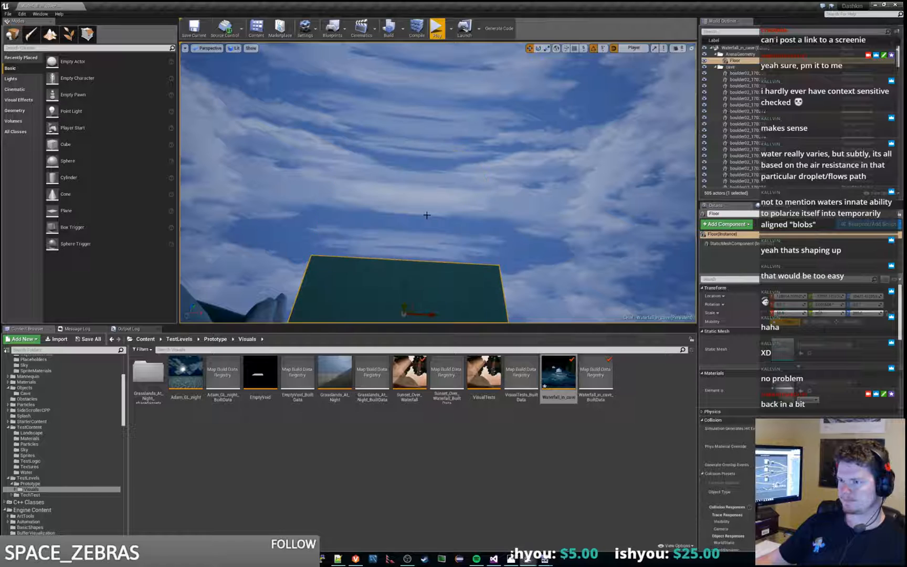
pyautogui.moveTo(426, 214); pyautogui.dragTo(425, 288, button='right')
pyautogui.moveTo(433, 55)
pyautogui.mouseDown()
pyautogui.moveTo(436, 89)
pyautogui.moveTo(446, 56)
pyautogui.mouseUp()
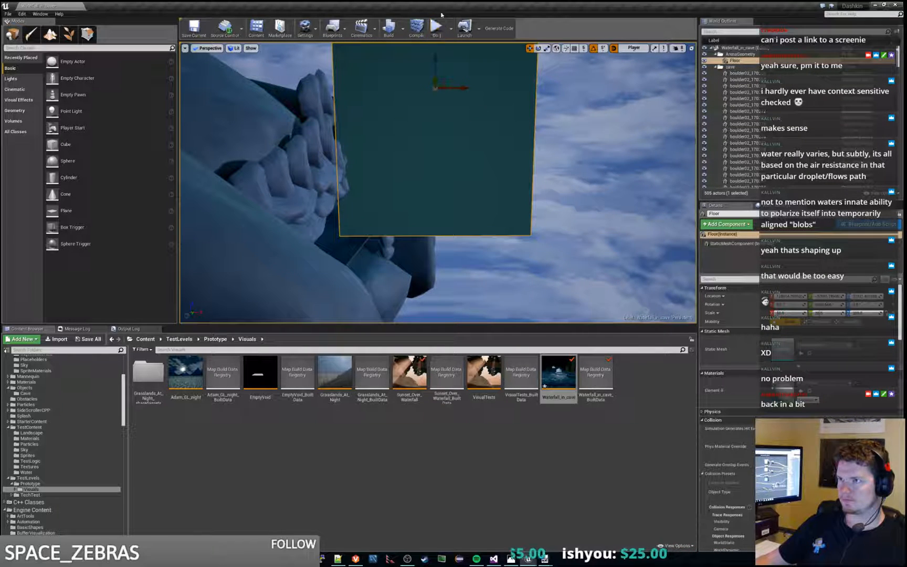
pyautogui.click(436, 27)
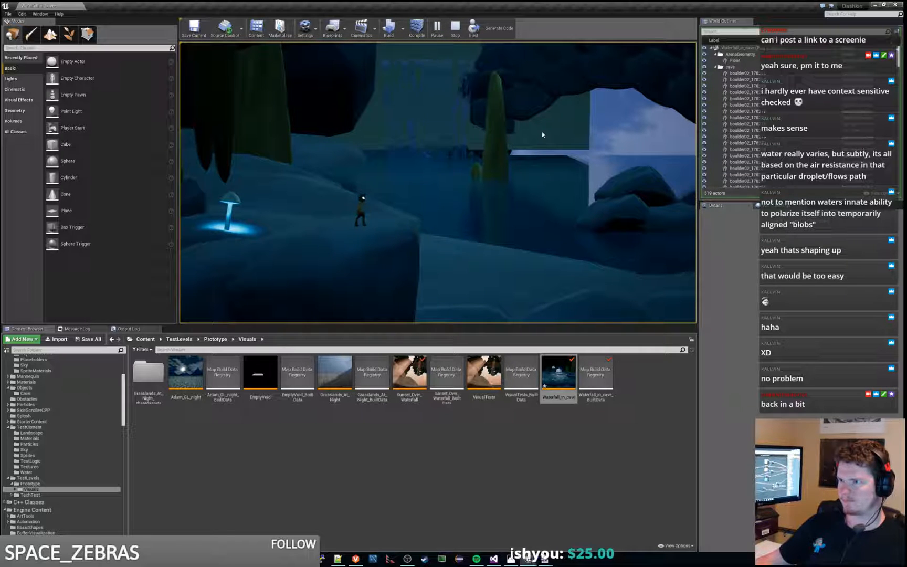
pyautogui.press('Escape')
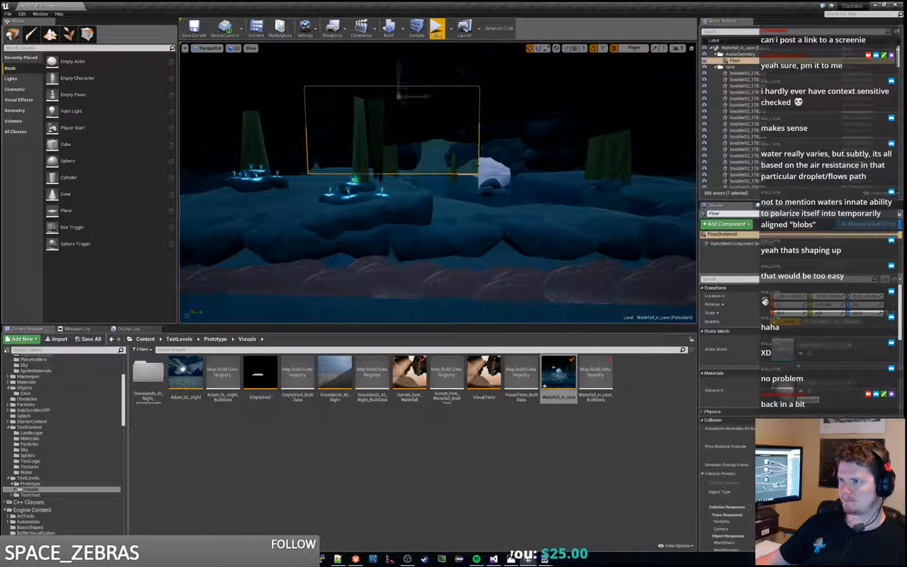
# Step: Flatten the Floor block into a thin slab, lower it beside the outer rocks, and test the level in play
pyautogui.moveTo(438, 183); pyautogui.dragTo(420, 209, button='right')
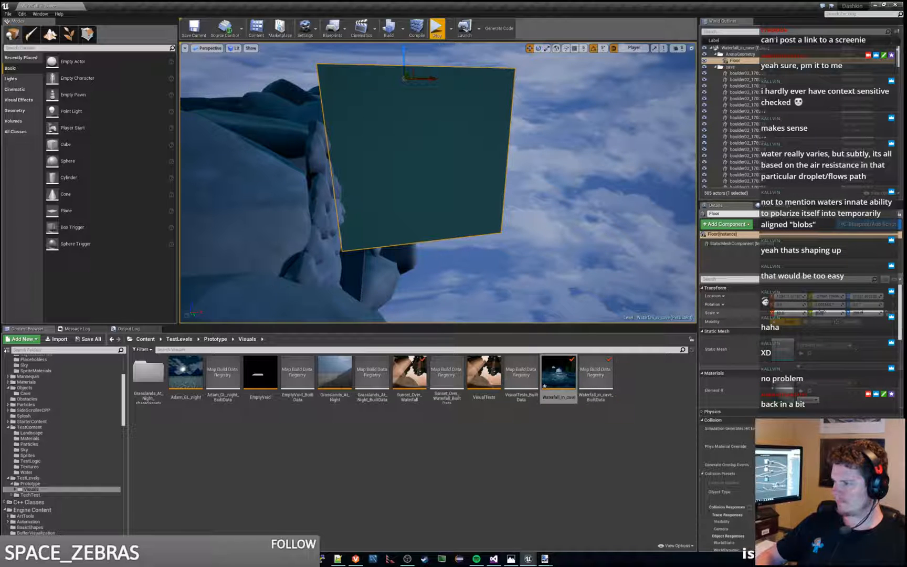
pyautogui.hotkey('ctrl', 'z')
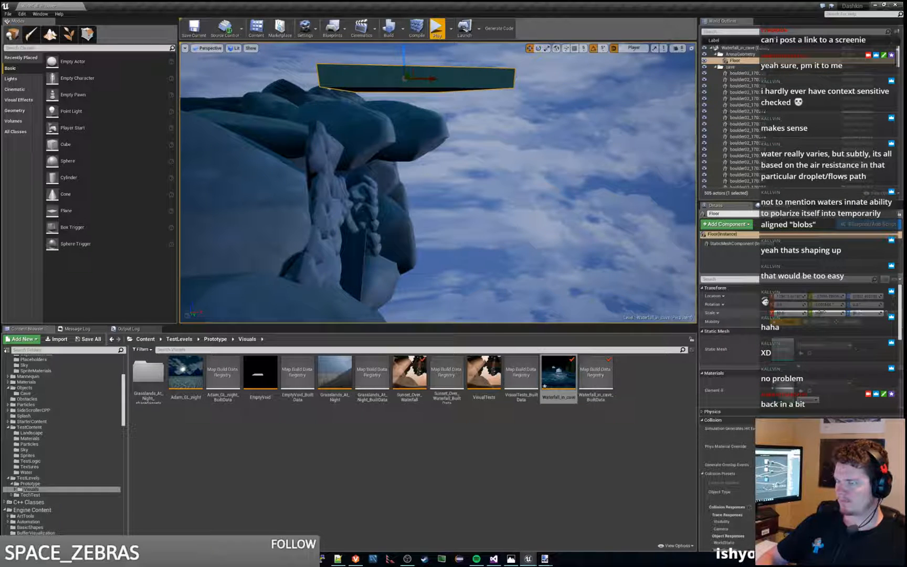
pyautogui.hotkey('ctrl', 'z')
pyautogui.moveTo(405, 49); pyautogui.dragTo(416, 167)
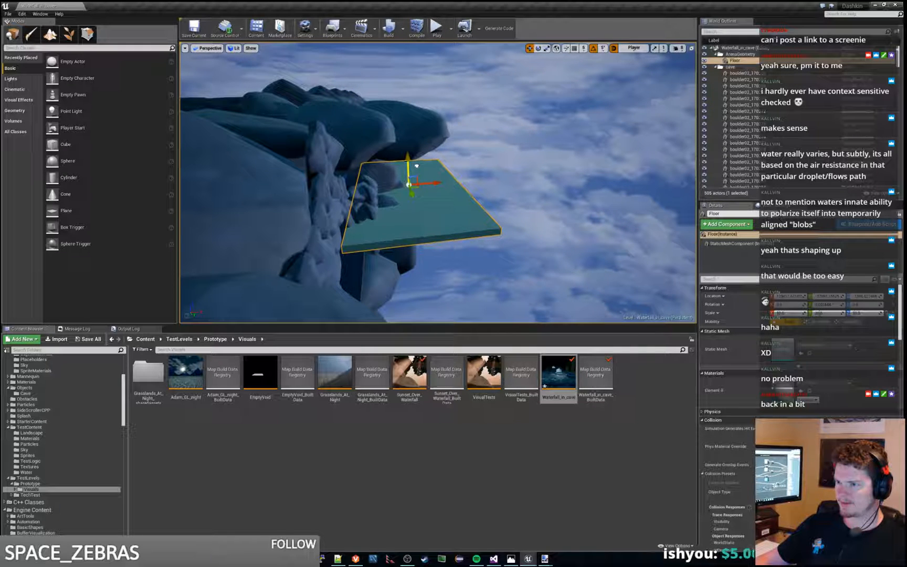
pyautogui.click(435, 32)
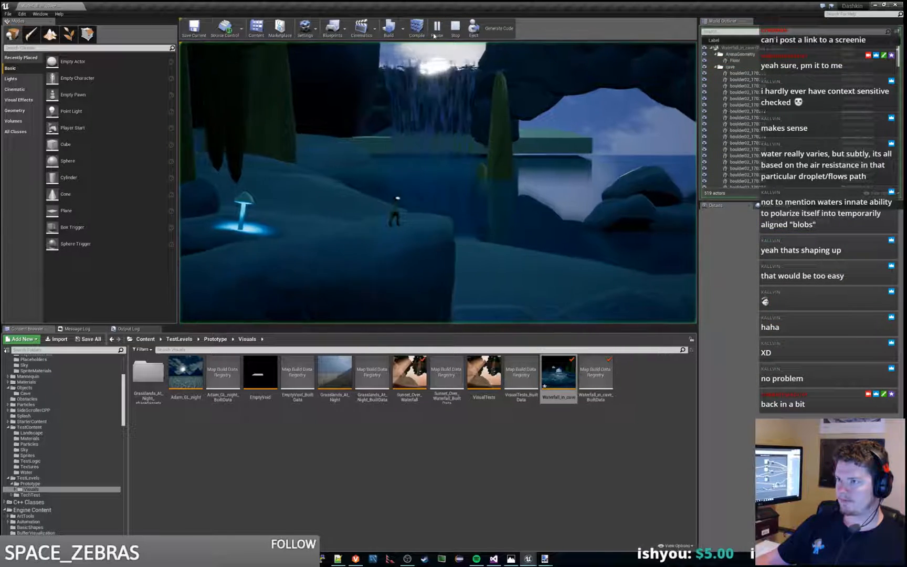
pyautogui.press('Escape')
# Step: Slide the Floor slab sideways behind the waterfall and clear of the cave opening, and play the level to check it
pyautogui.press('w')
pyautogui.moveTo(495, 130); pyautogui.dragTo(512, 131, button='right')
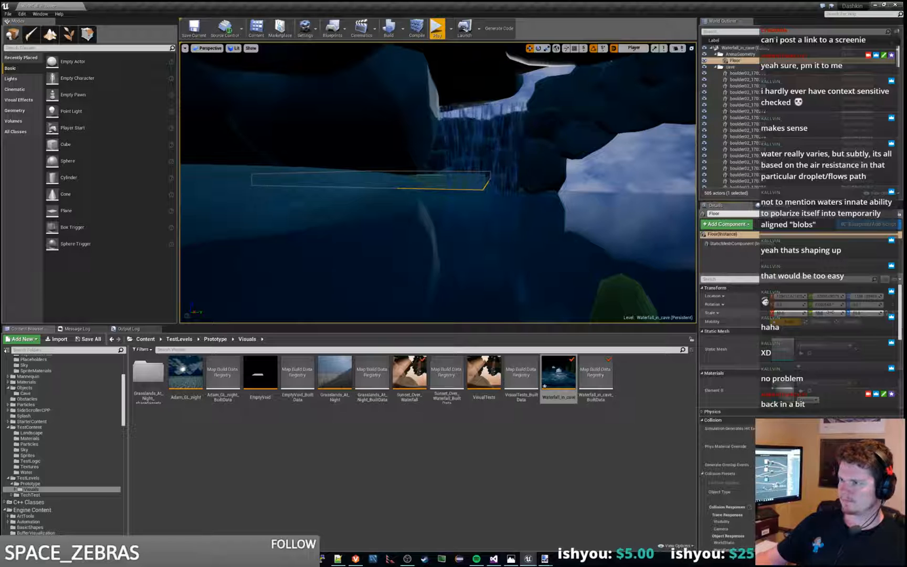
pyautogui.press('w')
pyautogui.moveTo(350, 185); pyautogui.dragTo(349, 185, button='right')
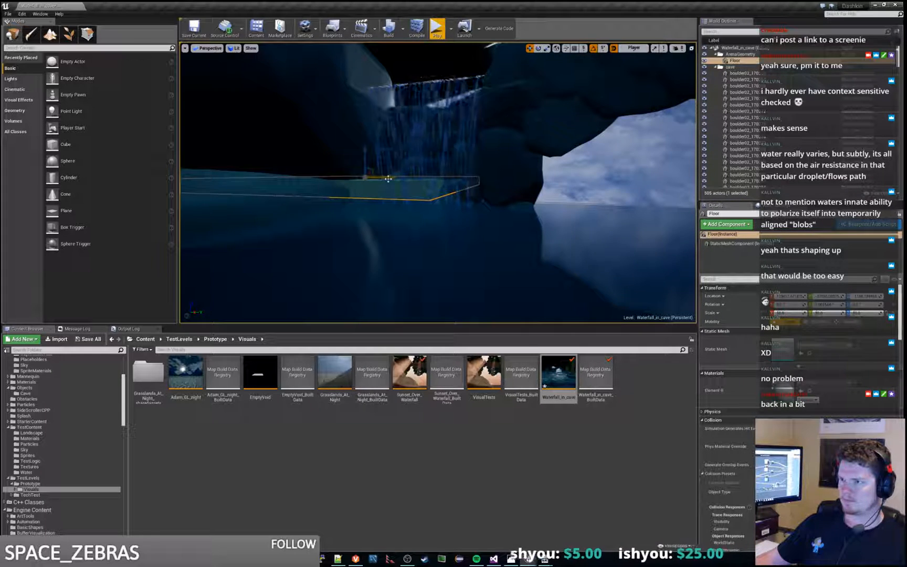
pyautogui.moveTo(388, 179); pyautogui.dragTo(442, 198)
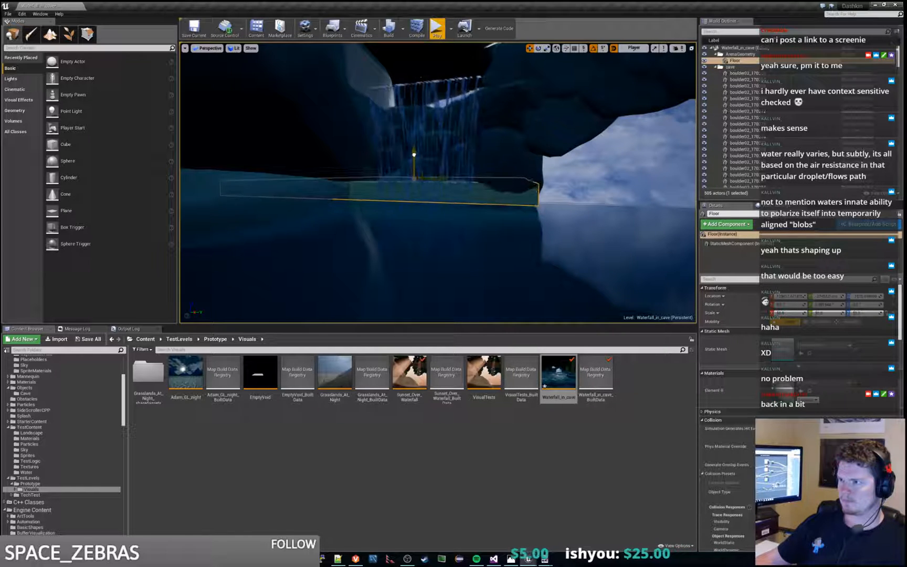
pyautogui.click(444, 31)
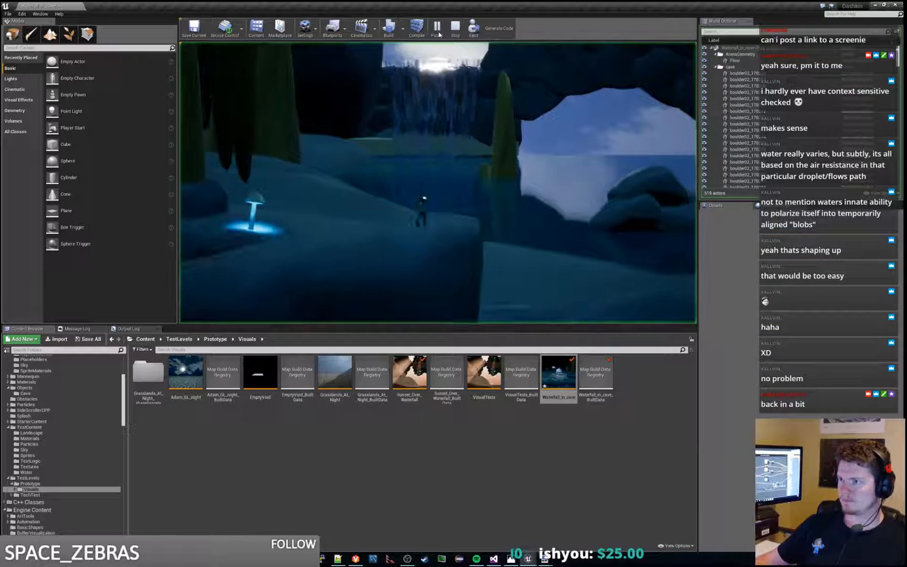
pyautogui.press('Escape')
# Step: From outside the cave, reselect the Floor slab, shift it slightly away from the outer rocks, and play the level
pyautogui.press('w')
pyautogui.moveTo(523, 115); pyautogui.dragTo(540, 219, button='right')
pyautogui.press('w')
pyautogui.press('d')
pyautogui.click(540, 219)
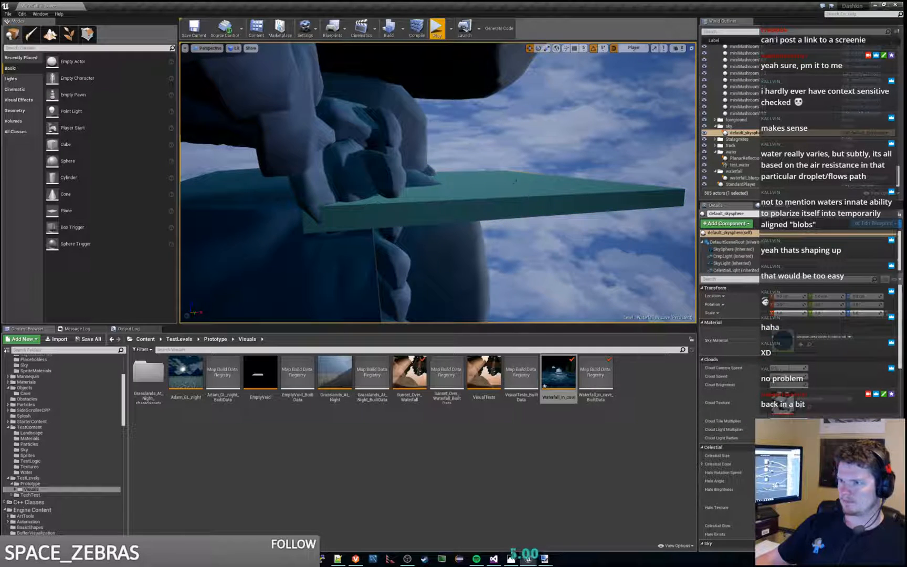
pyautogui.click(515, 180)
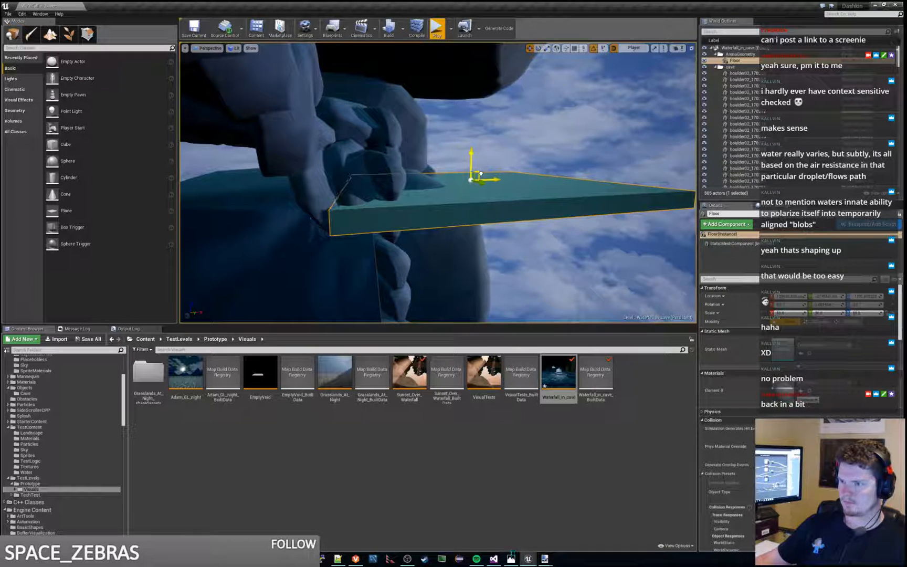
pyautogui.click(436, 29)
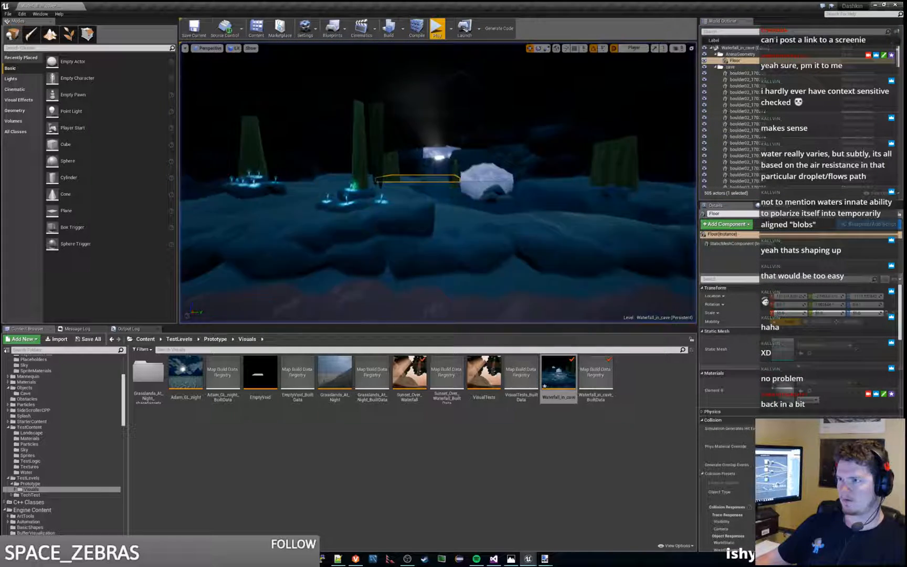
# Step: Raise the Floor slab in stages from the waterline to near the waterfall's crest, playing the level after each change
pyautogui.press('w')
pyautogui.moveTo(439, 182); pyautogui.dragTo(400, 204, button='right')
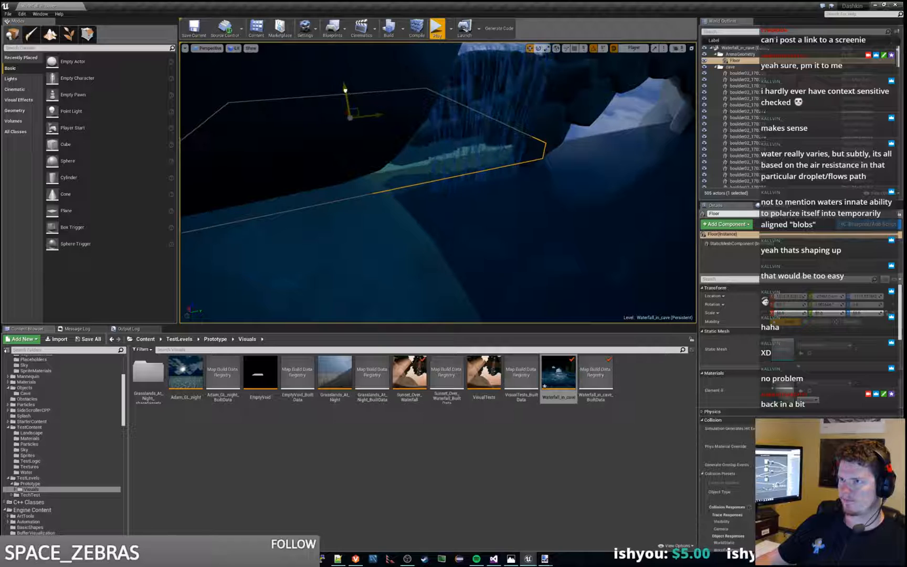
pyautogui.moveTo(345, 91); pyautogui.dragTo(344, 80)
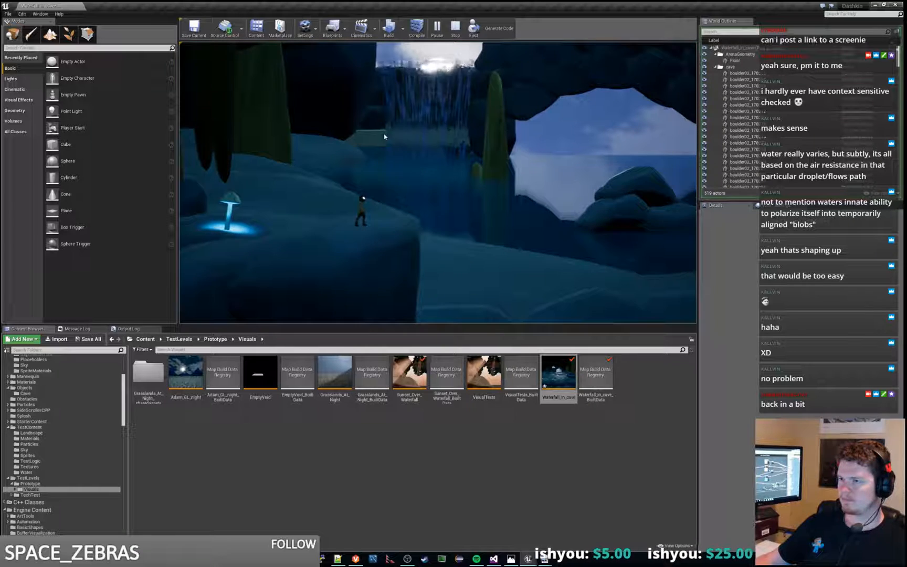
pyautogui.press('Escape')
pyautogui.press('f')
pyautogui.moveTo(458, 194)
pyautogui.mouseDown(button='right')
pyautogui.moveTo(447, 194)
pyautogui.moveTo(458, 194)
pyautogui.mouseUp(button='right')
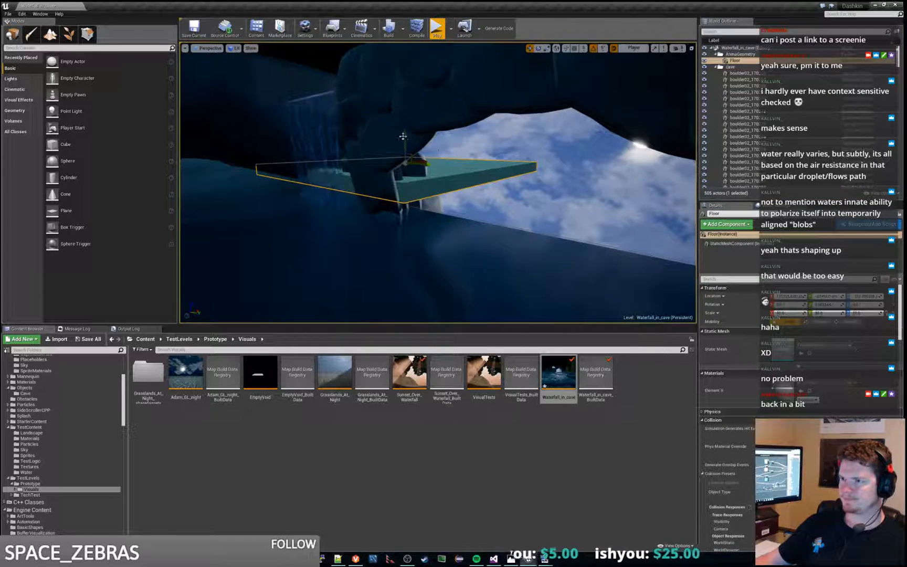
pyautogui.moveTo(403, 136); pyautogui.dragTo(408, 92)
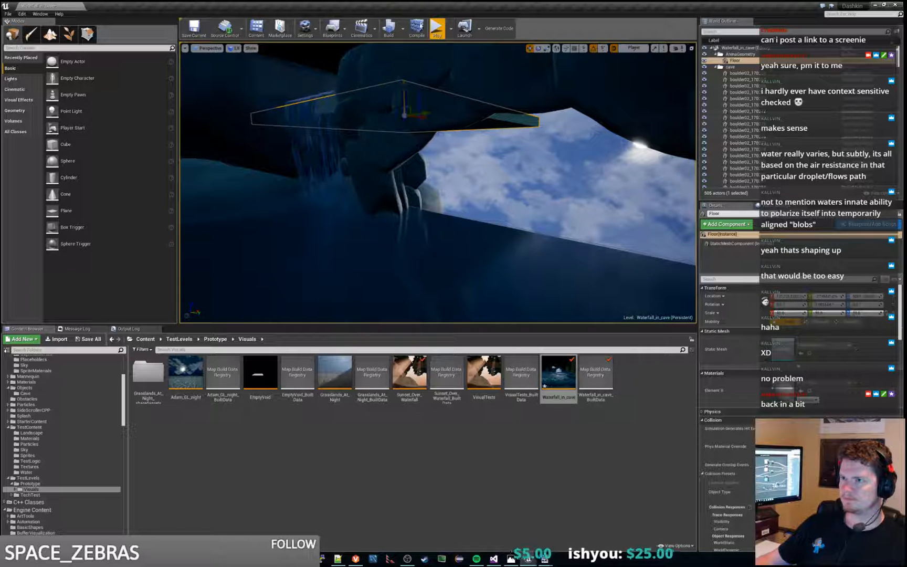
pyautogui.click(437, 27)
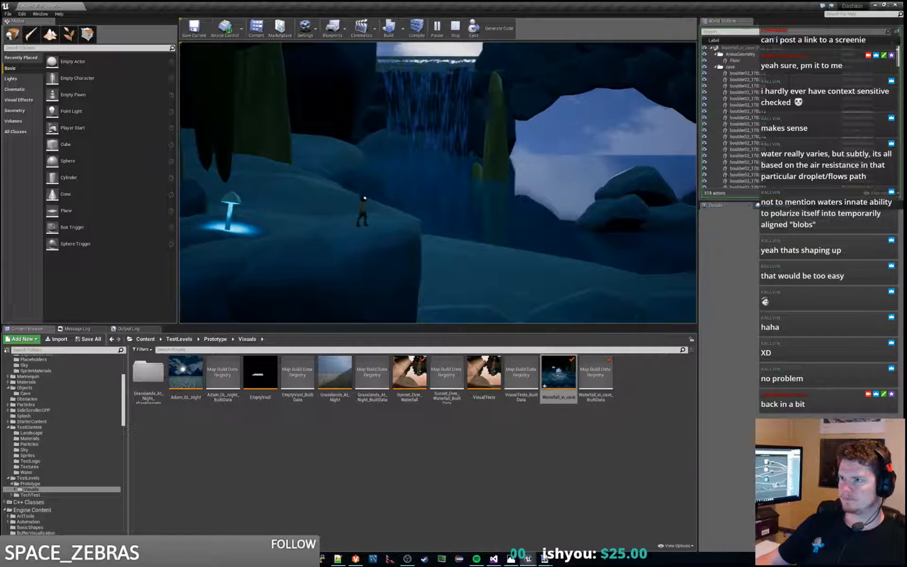
pyautogui.press('Escape')
# Step: Lower the Floor slab in stages from the waterfall's crest to just above the water, playing the level after each change
pyautogui.press('w')
pyautogui.moveTo(473, 116)
pyautogui.mouseDown(button='right')
pyautogui.moveTo(457, 117)
pyautogui.moveTo(475, 116)
pyautogui.moveTo(465, 119)
pyautogui.mouseUp(button='right')
pyautogui.press('w')
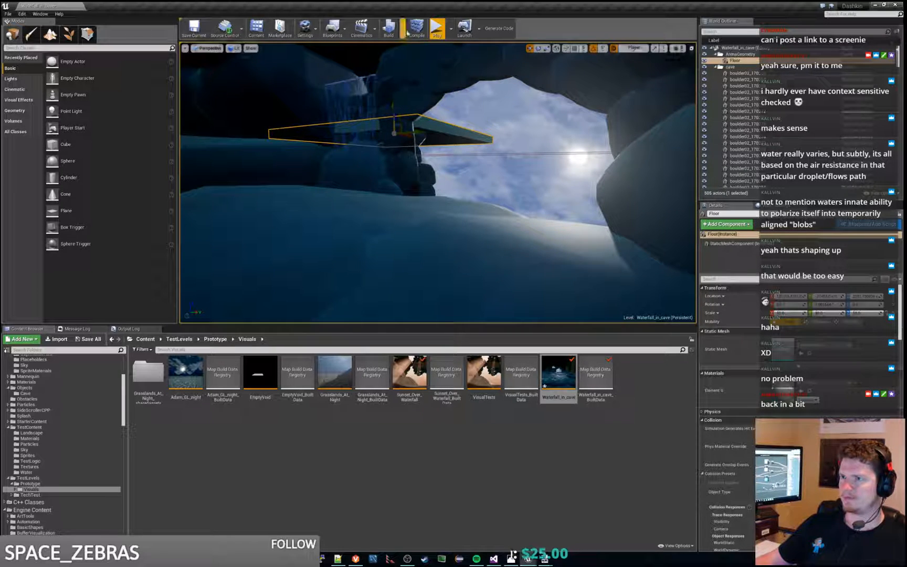
pyautogui.click(437, 27)
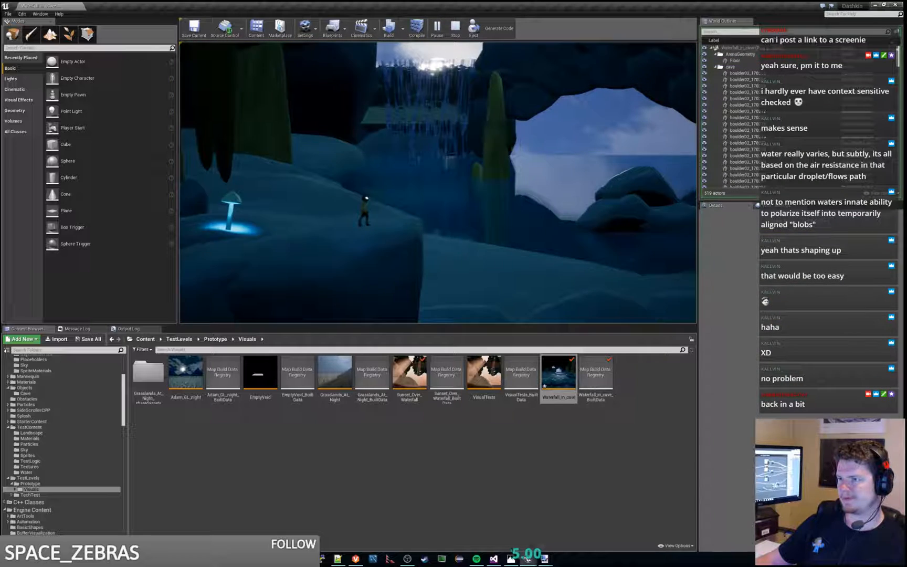
pyautogui.press('Escape')
pyautogui.press('w')
pyautogui.moveTo(438, 182)
pyautogui.mouseDown(button='right')
pyautogui.moveTo(435, 167)
pyautogui.moveTo(439, 174)
pyautogui.mouseUp(button='right')
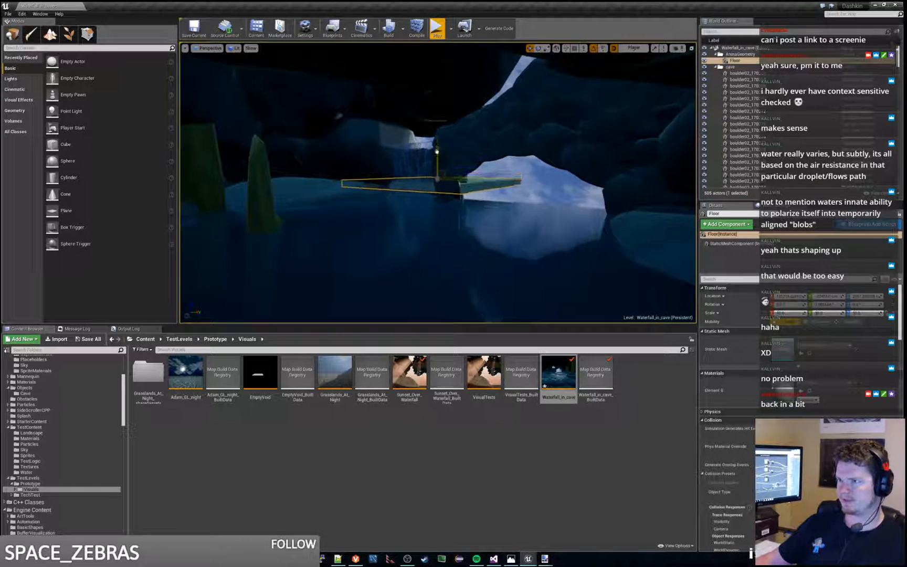
pyautogui.hotkey('alt', 'p')
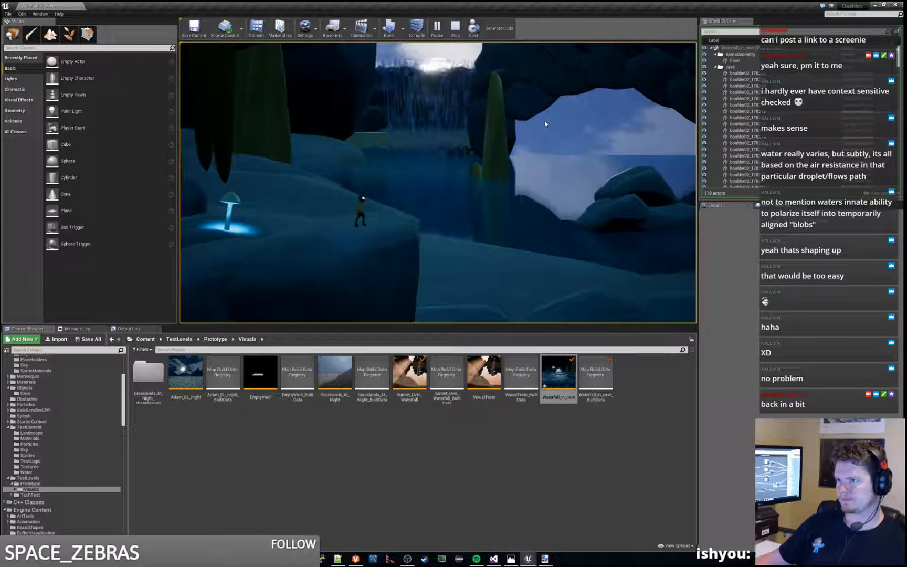
pyautogui.press('Escape')
# Step: Push the Floor slab farther out from the rocks, lower it slightly, and check each adjustment in play
pyautogui.moveTo(546, 129); pyautogui.dragTo(546, 129, button='right')
pyautogui.press('w')
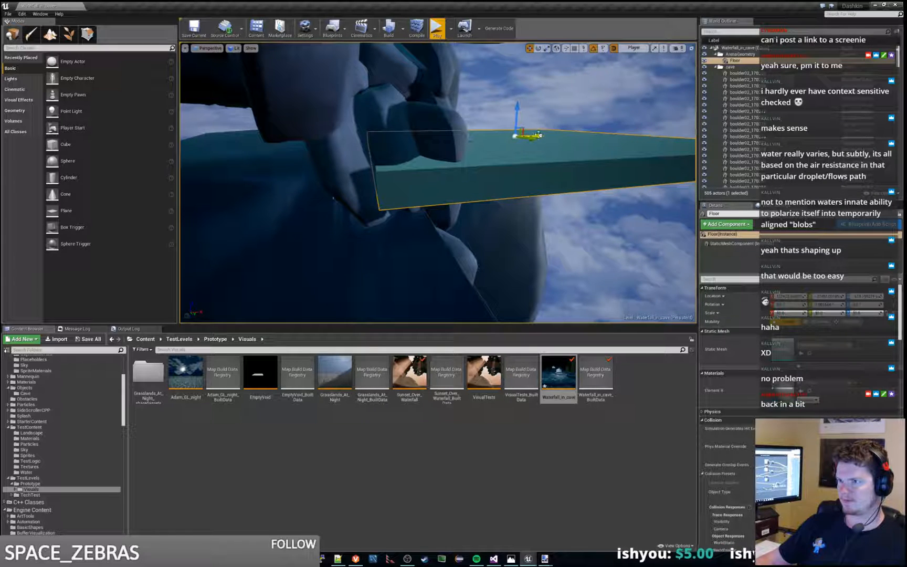
pyautogui.click(437, 29)
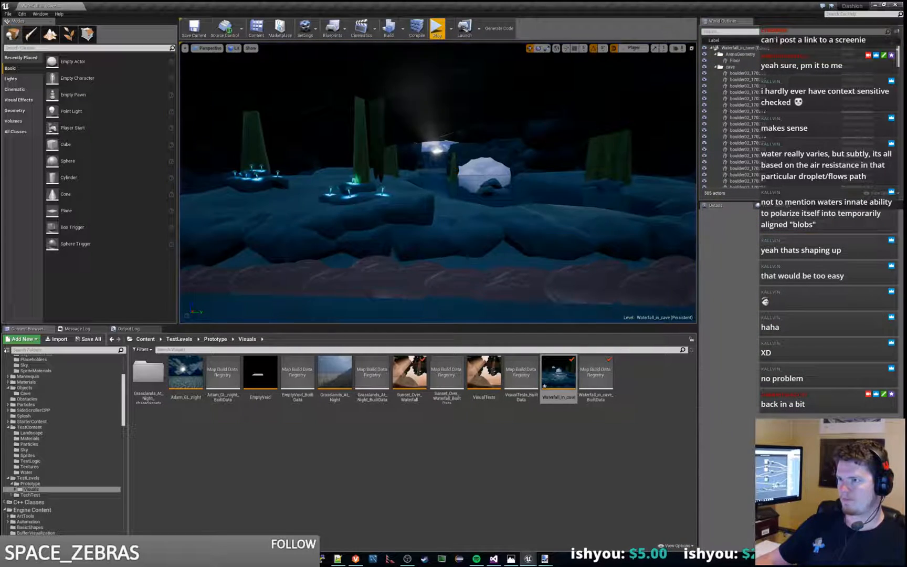
pyautogui.press('w')
pyautogui.moveTo(438, 182); pyautogui.dragTo(407, 156, button='right')
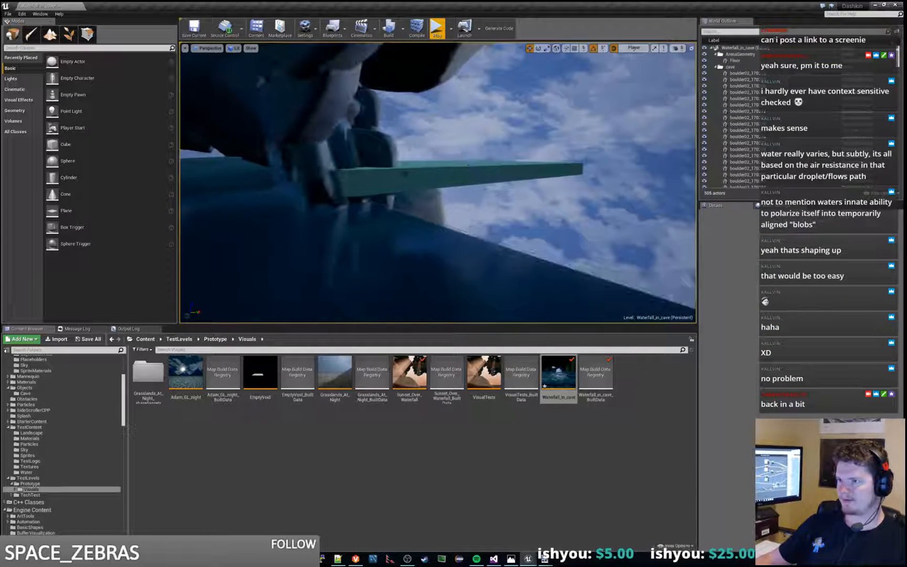
pyautogui.click(407, 156)
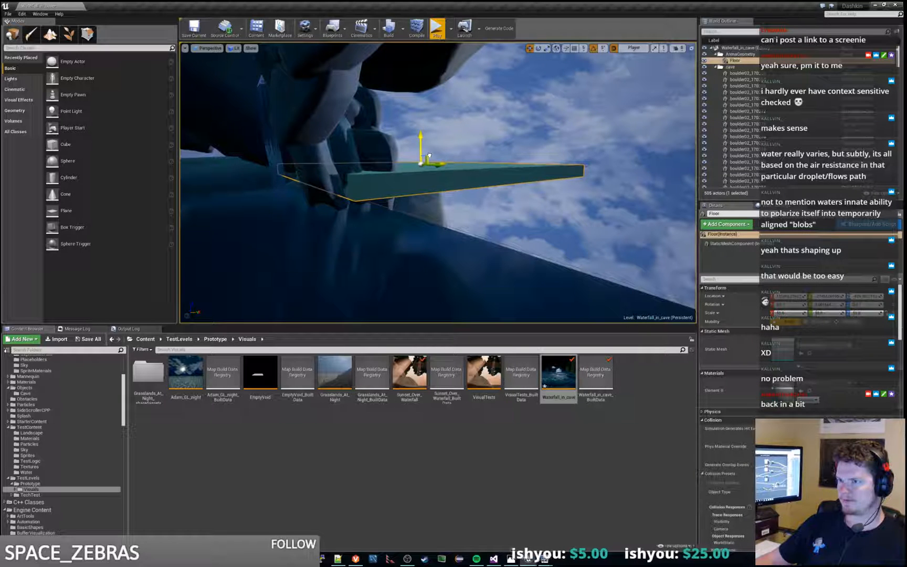
pyautogui.moveTo(419, 145); pyautogui.dragTo(420, 150)
pyautogui.click(438, 29)
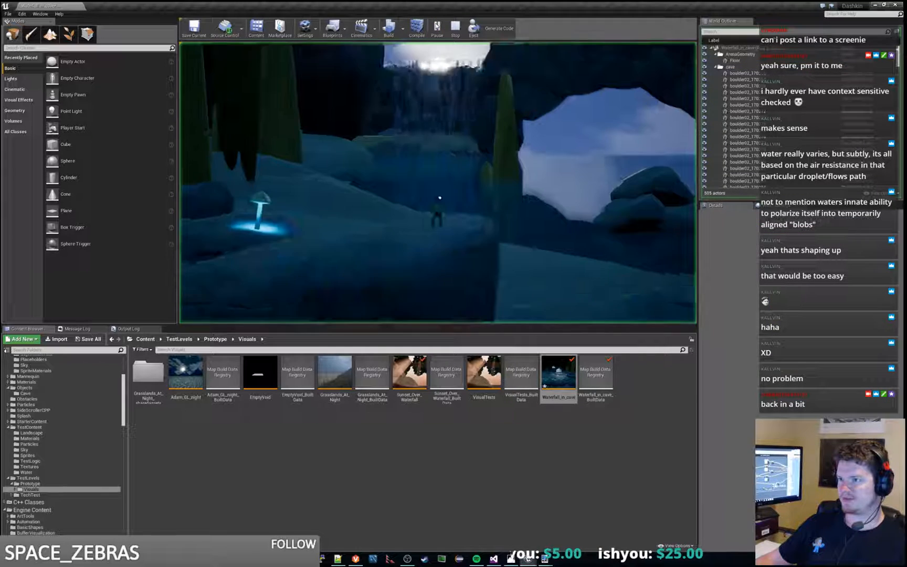
pyautogui.press('Escape')
# Step: Fine-tune the Floor slab's position behind the waterfall to hide its visible edge, playing the level after each adjustment
pyautogui.press('w')
pyautogui.moveTo(439, 183); pyautogui.dragTo(439, 182, button='right')
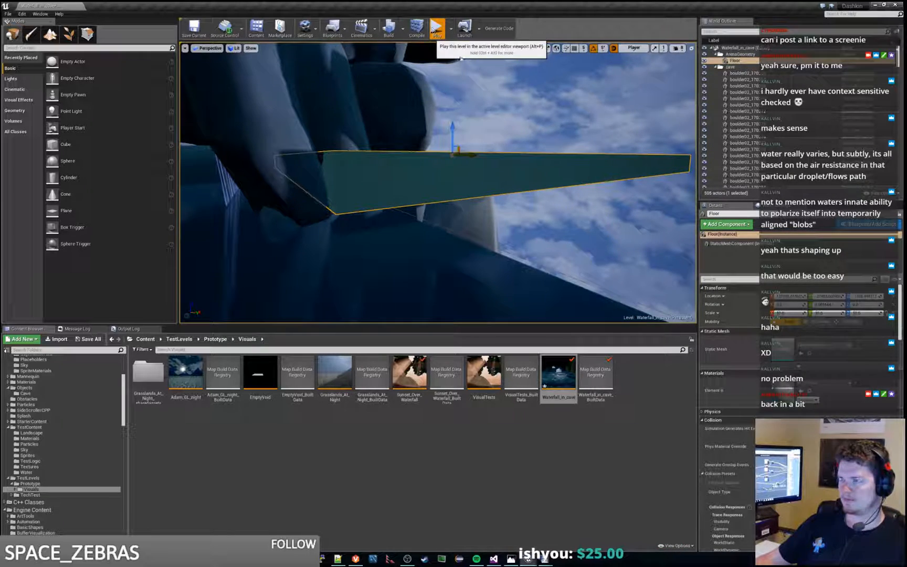
pyautogui.click(438, 29)
pyautogui.press('Escape')
pyautogui.press('w')
pyautogui.moveTo(512, 121); pyautogui.dragTo(512, 121, button='right')
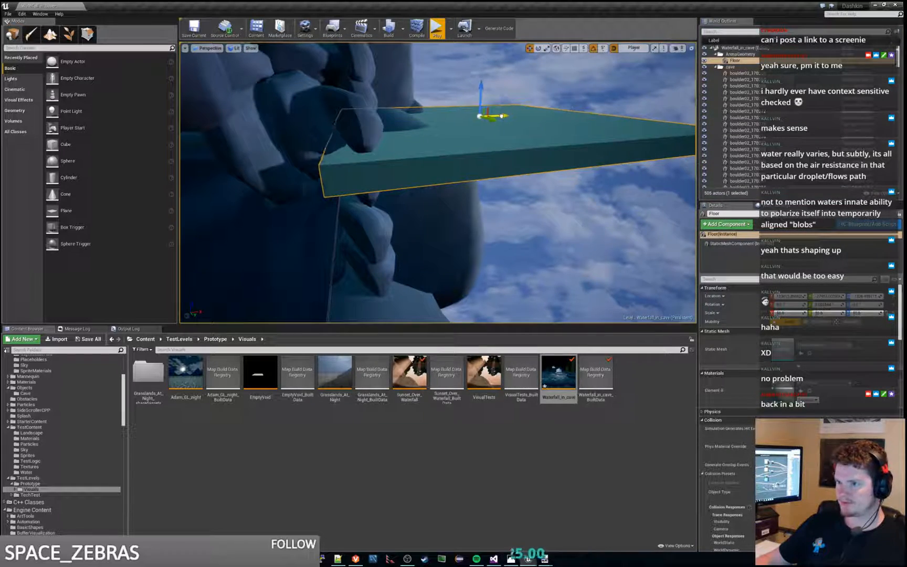
pyautogui.click(437, 29)
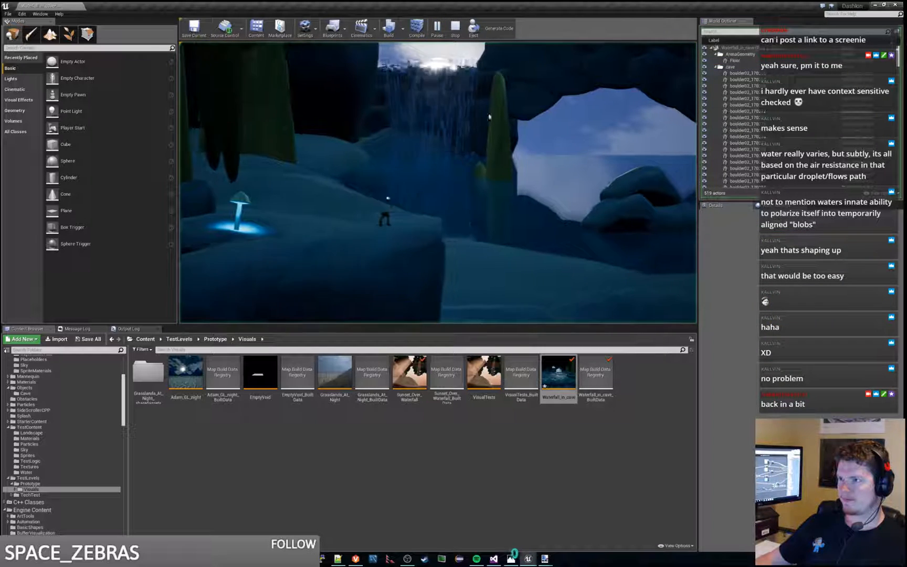
pyautogui.press('Escape')
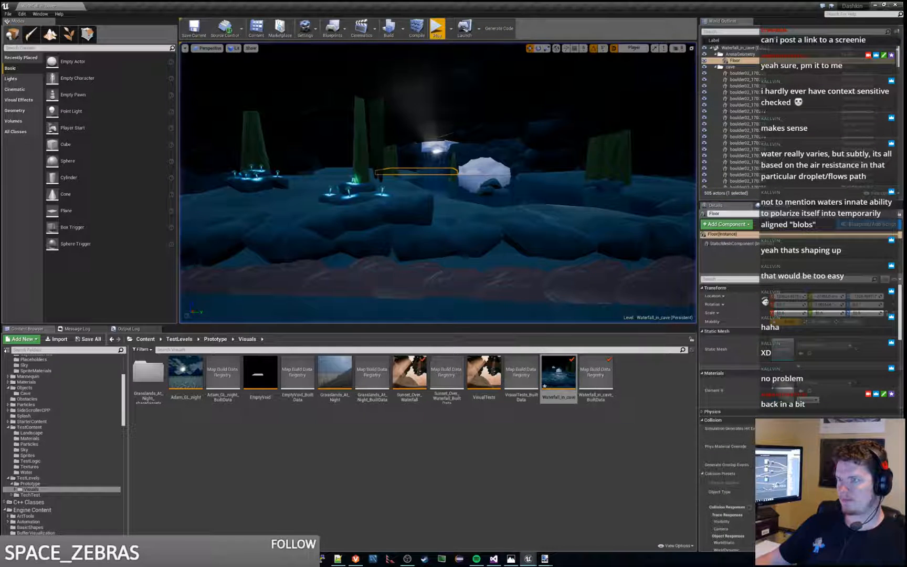
pyautogui.click(437, 28)
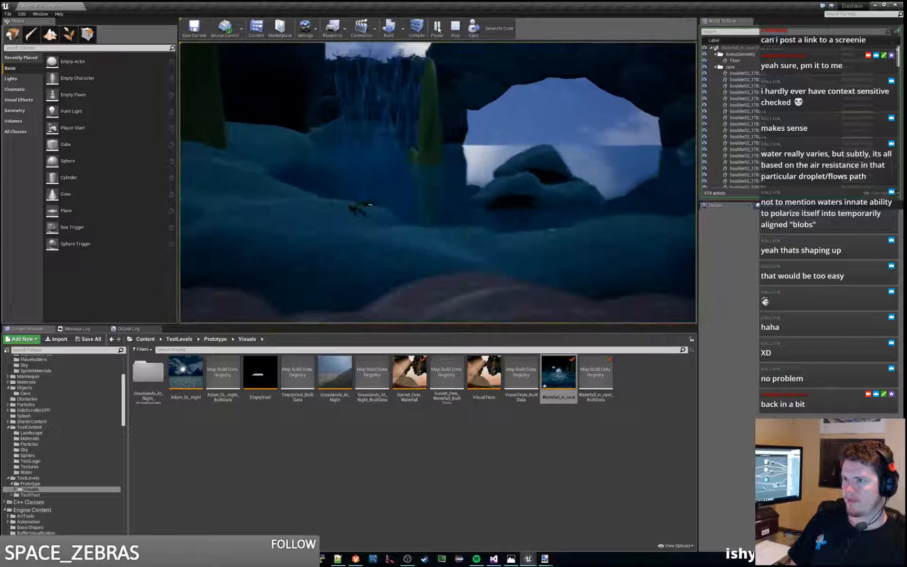
# Step: Adjust the Floor slab's position against the rocks behind the waterfall and walk through the level in play to check it
pyautogui.press('d')
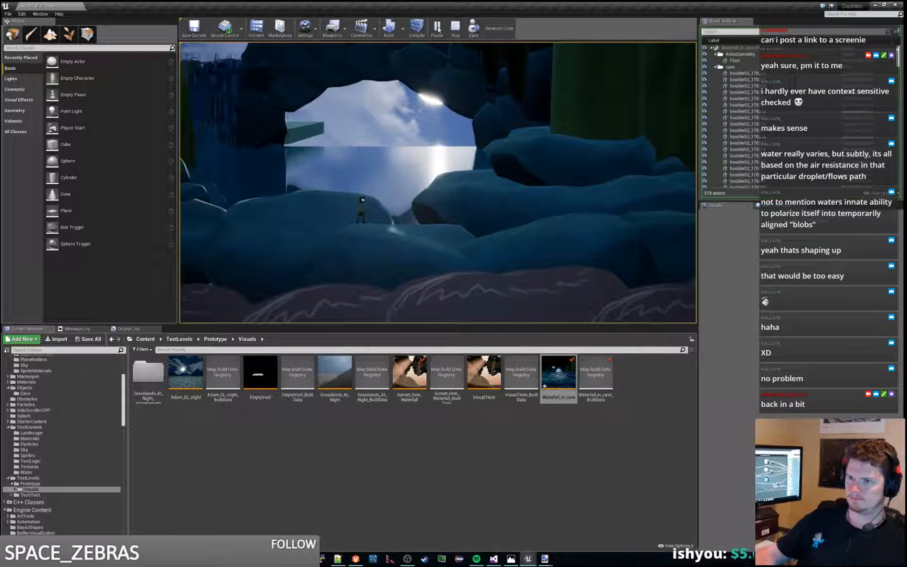
pyautogui.press('Escape')
pyautogui.press('w')
pyautogui.moveTo(402, 168); pyautogui.dragTo(426, 169, button='right')
pyautogui.press('a')
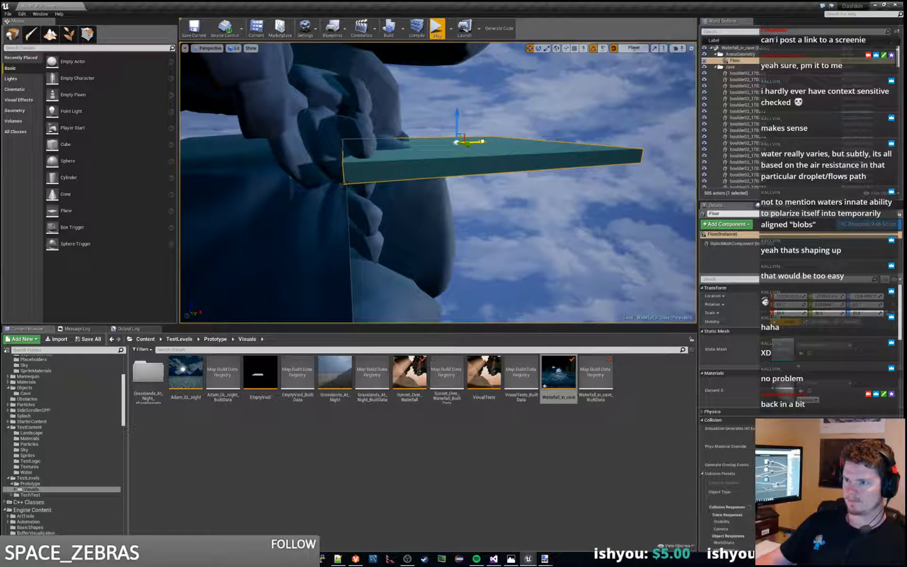
pyautogui.click(437, 28)
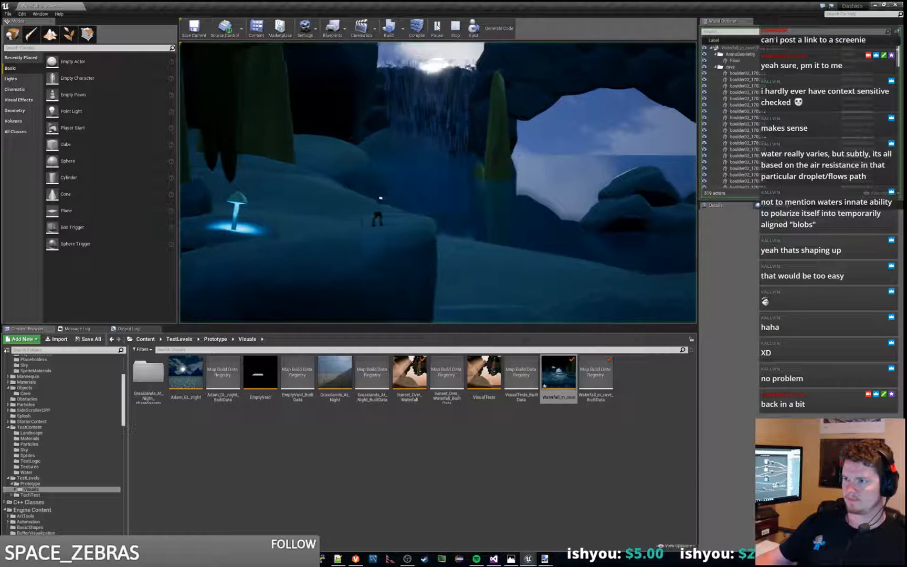
pyautogui.press('d')
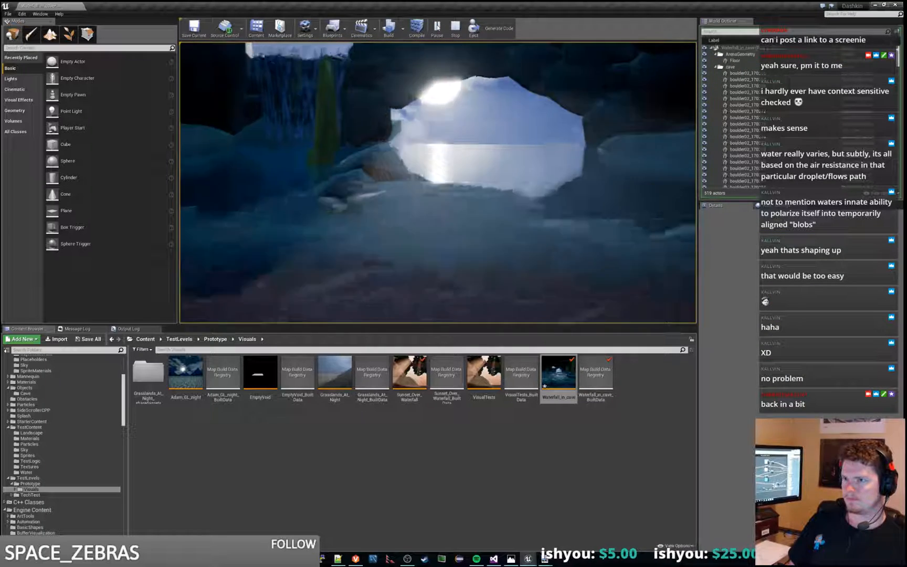
pyautogui.click(455, 26)
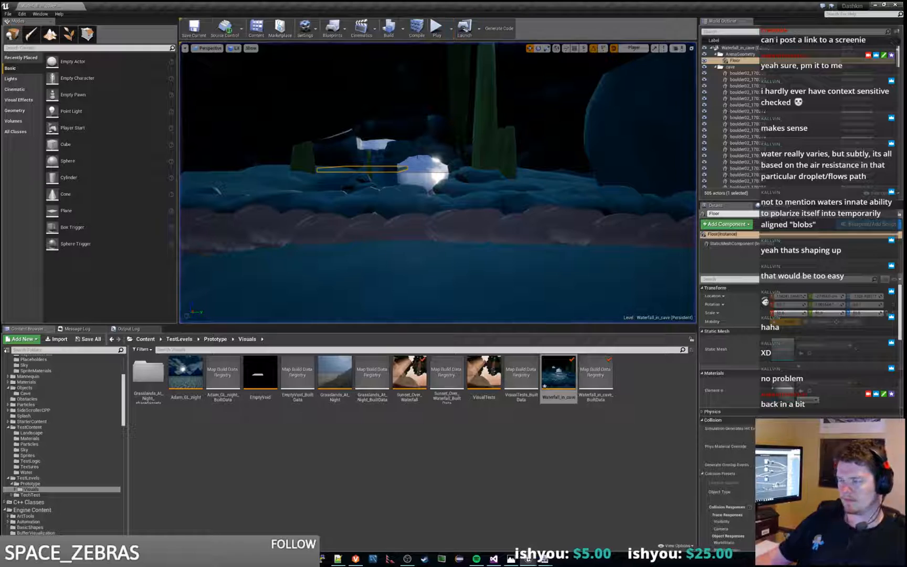
# Step: Raise the Floor slab slightly where its edge meets the rocks behind the waterfall
pyautogui.press('w')
pyautogui.moveTo(403, 168); pyautogui.dragTo(294, 171, button='right')
pyautogui.moveTo(489, 155); pyautogui.dragTo(437, 156, button='right')
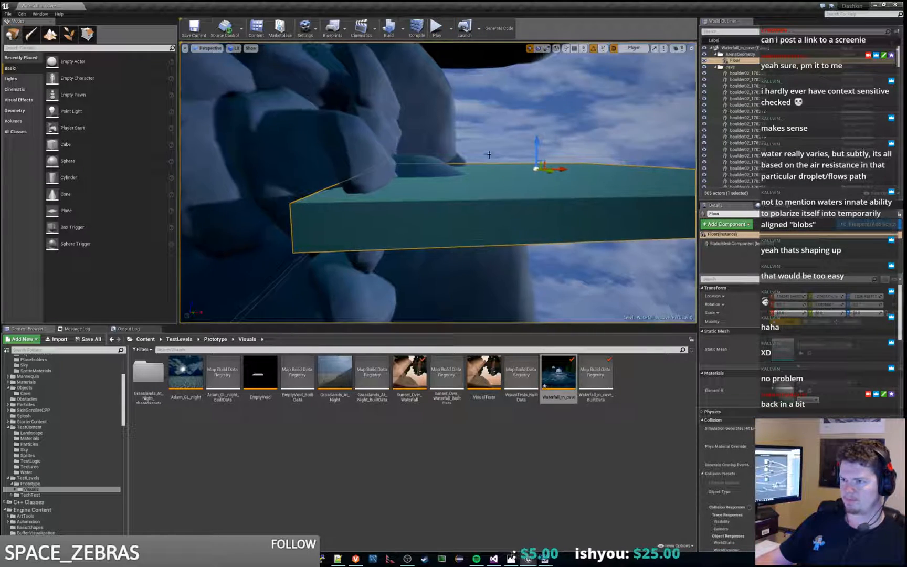
pyautogui.moveTo(538, 145); pyautogui.dragTo(537, 141)
pyautogui.moveTo(537, 141); pyautogui.dragTo(468, 185, button='right')
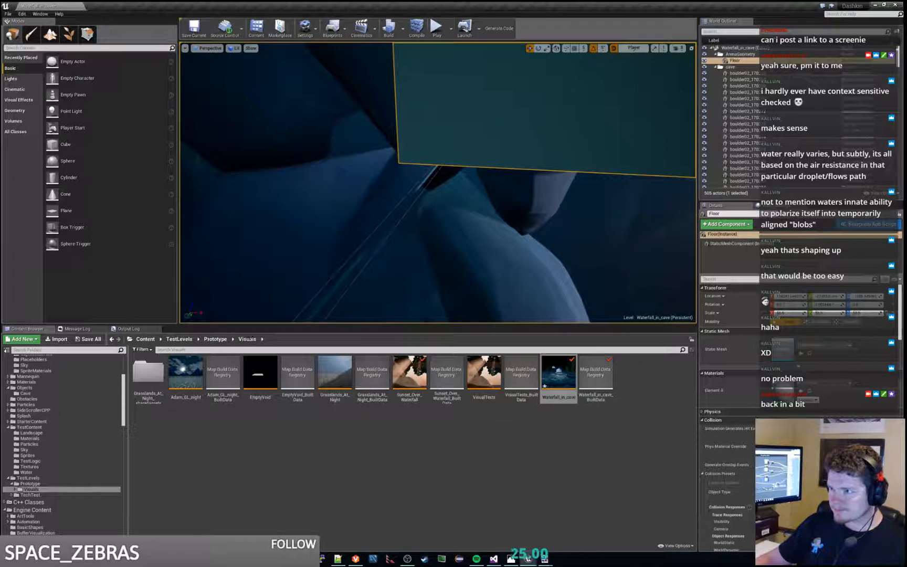
# Step: Inspect the test_water plane and its PlanarReflection near the slab, with and without editor overlays, and check the water in play
pyautogui.click(368, 231)
pyautogui.moveTo(367, 231); pyautogui.dragTo(336, 220, button='right')
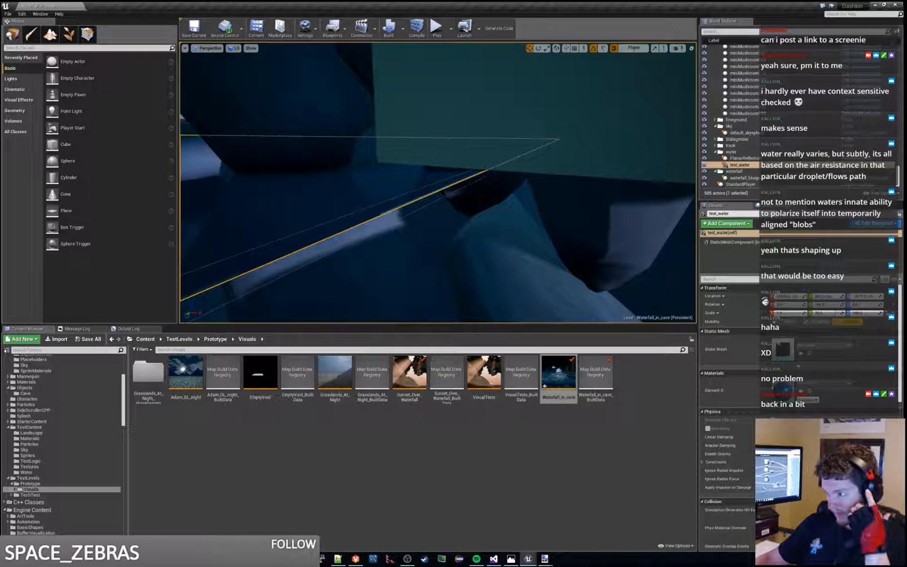
pyautogui.click(742, 158)
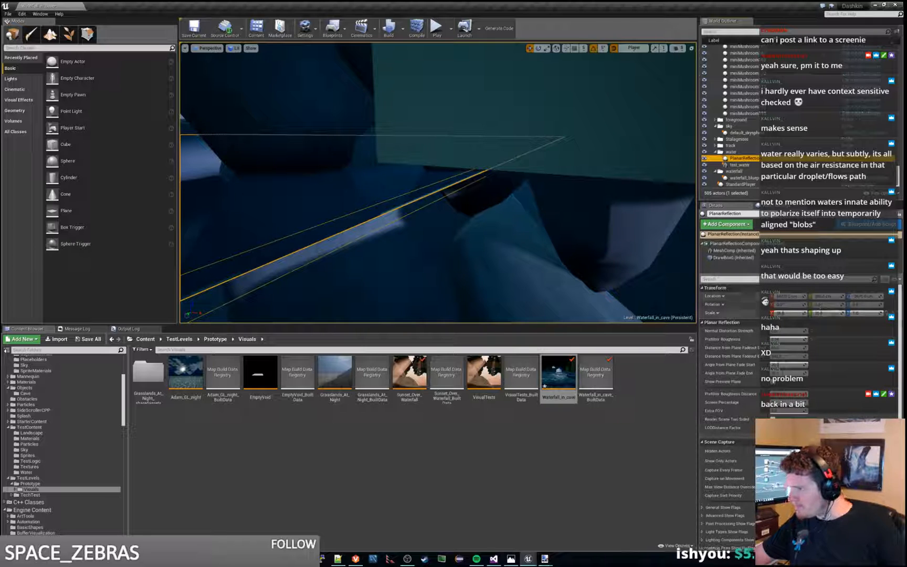
pyautogui.press('g')
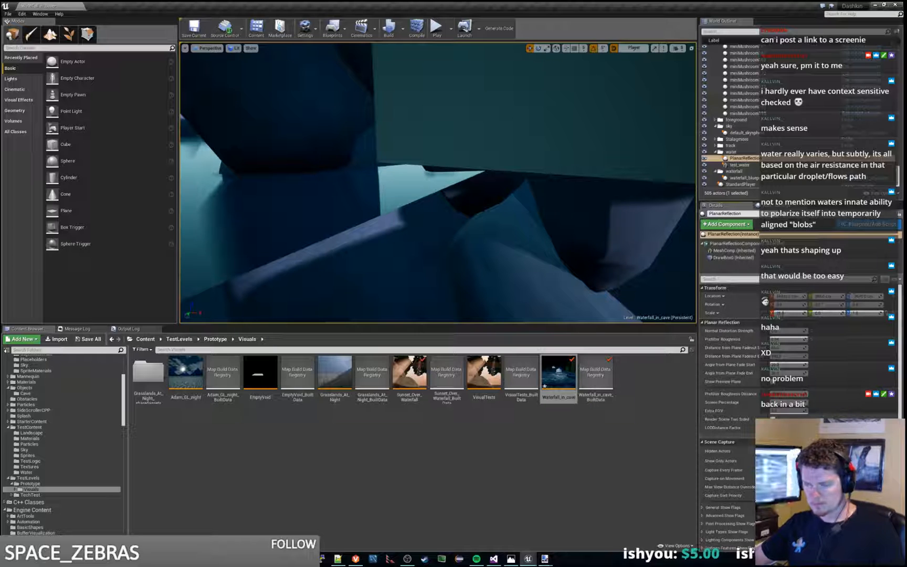
pyautogui.press('g')
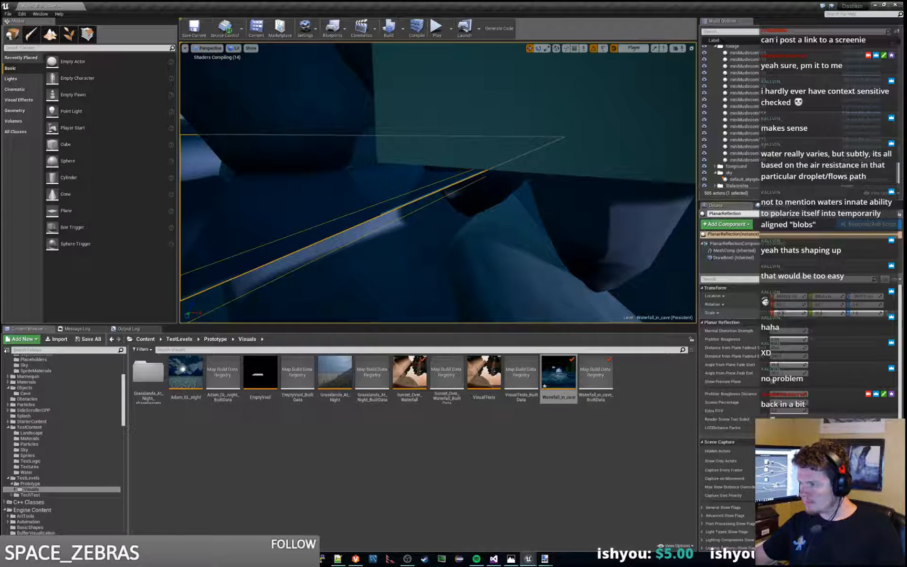
pyautogui.press('g')
pyautogui.press('g')
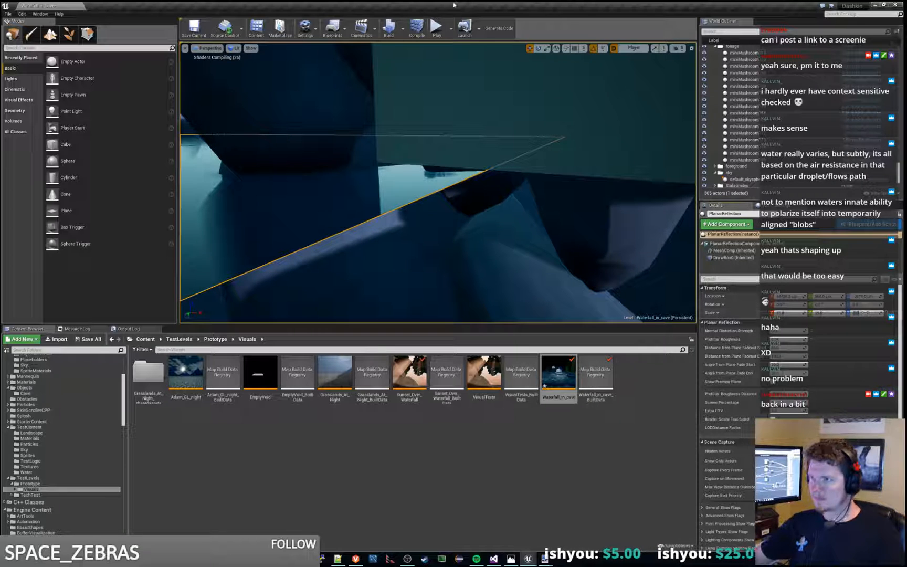
pyautogui.click(436, 28)
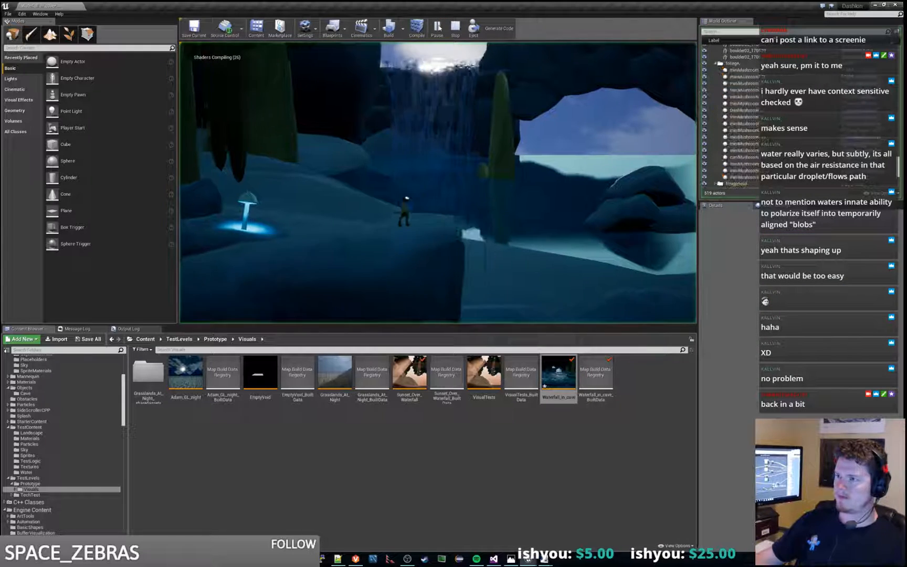
pyautogui.press('Escape')
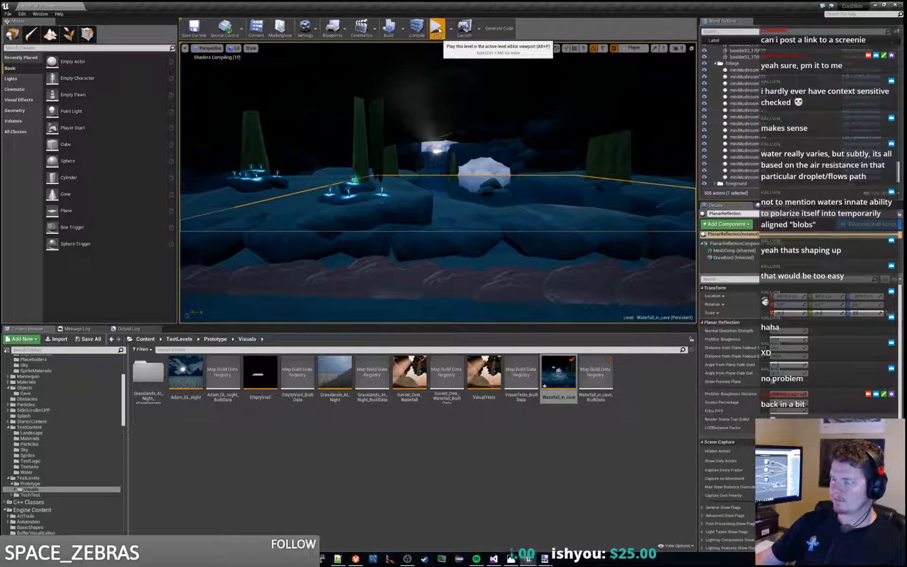
pyautogui.click(437, 29)
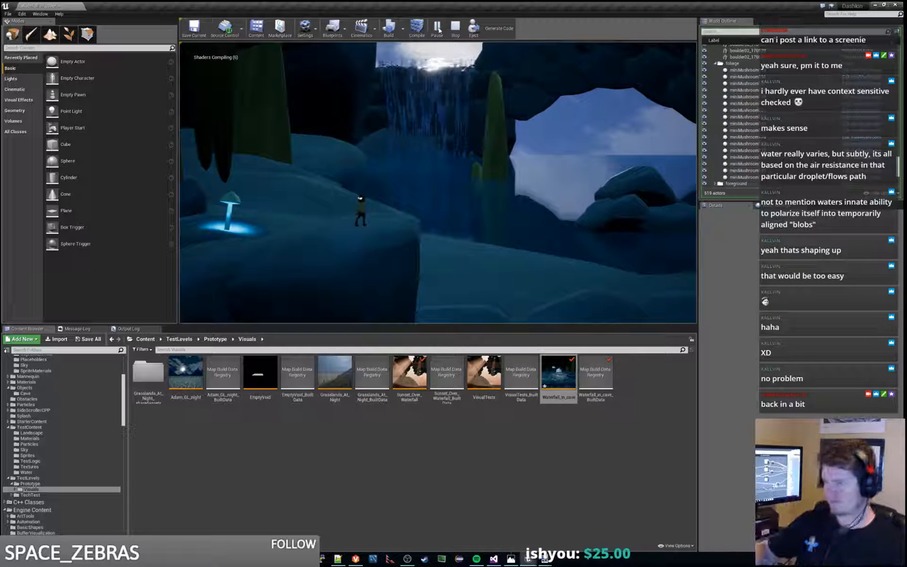
pyautogui.press('Escape')
# Step: Lower the Floor slab slightly toward the water plane's edge and play the level to check the waterfall
pyautogui.press('w')
pyautogui.moveTo(498, 169); pyautogui.dragTo(422, 193, button='right')
pyautogui.press('s')
pyautogui.press('w')
pyautogui.press('a')
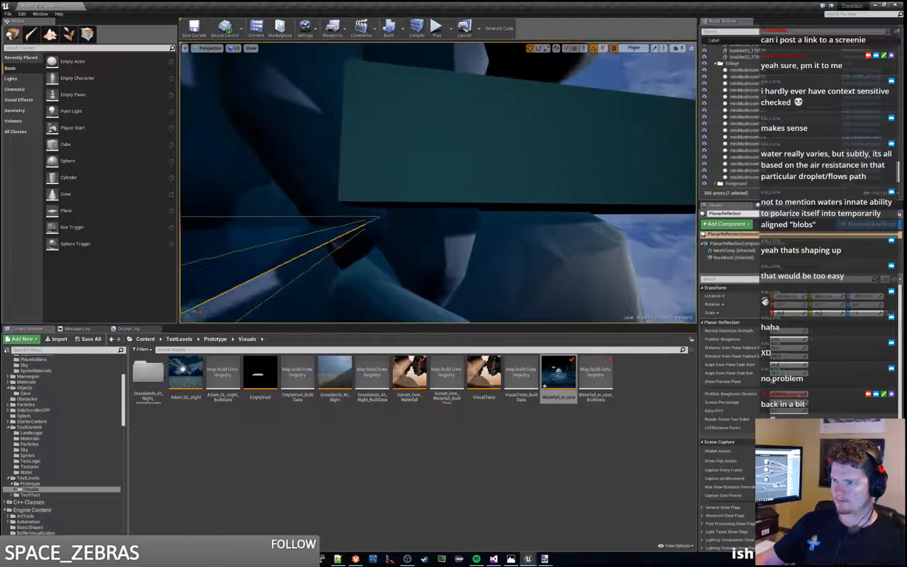
pyautogui.click(421, 193)
pyautogui.moveTo(572, 167); pyautogui.dragTo(573, 169)
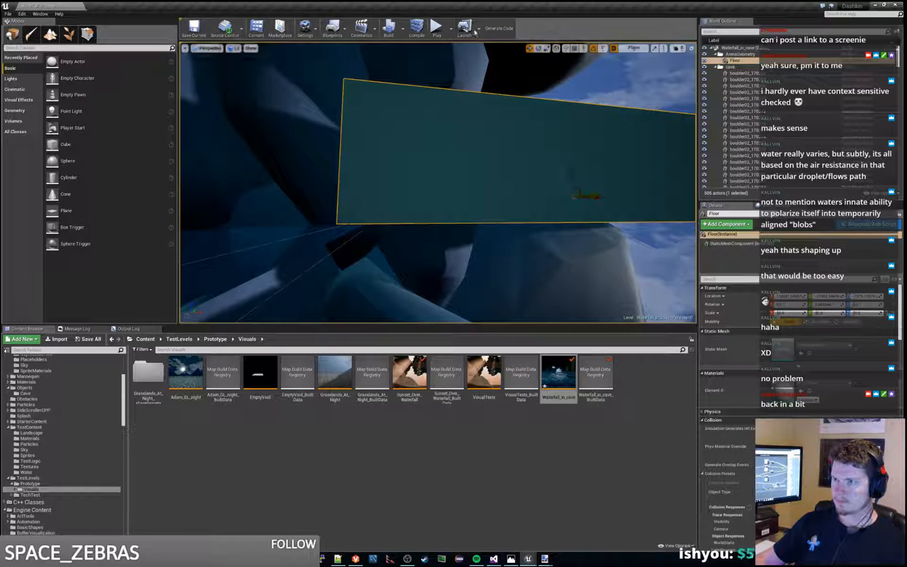
pyautogui.click(444, 32)
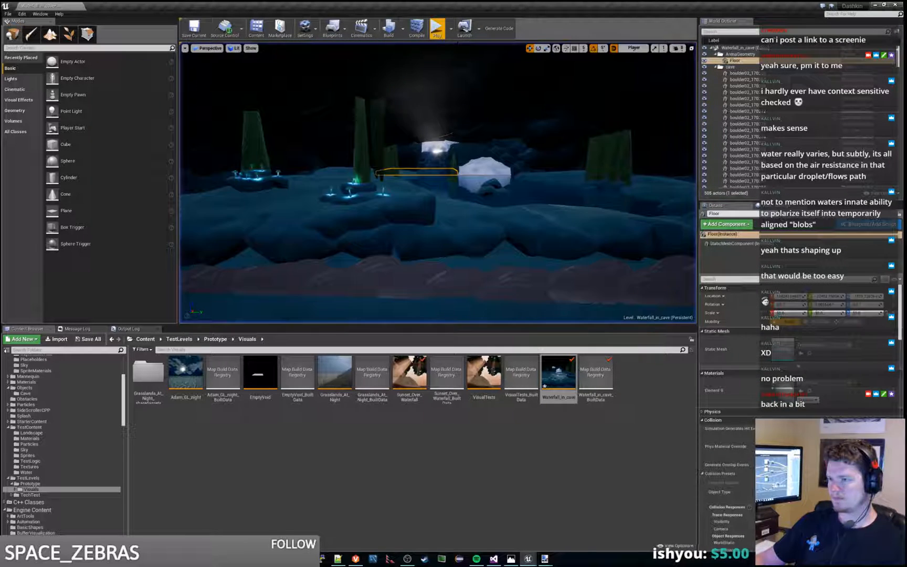
pyautogui.moveTo(439, 182); pyautogui.dragTo(504, 169, button='right')
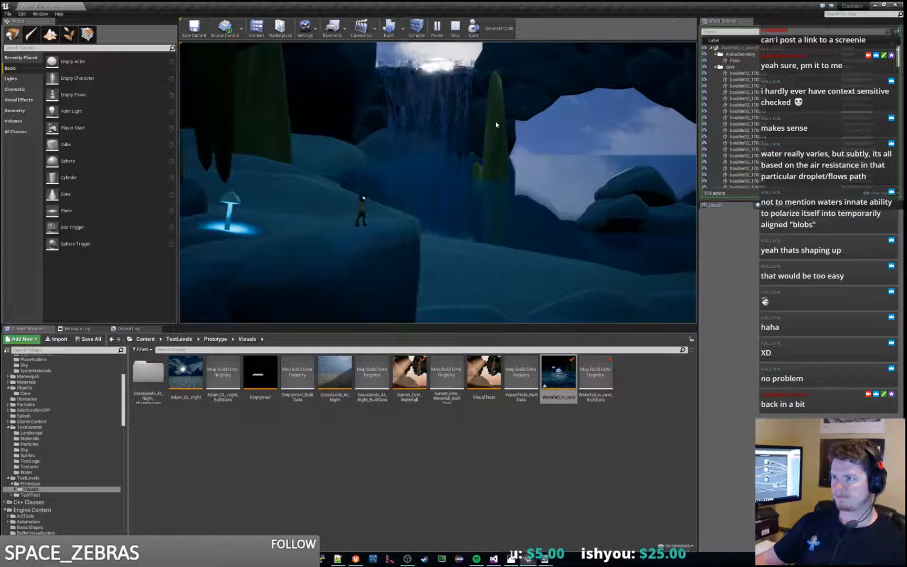
pyautogui.press('Escape')
# Step: Push the Floor slab outward until it is clear of the rocks, playing the level between adjustments
pyautogui.moveTo(496, 125); pyautogui.dragTo(412, 154, button='right')
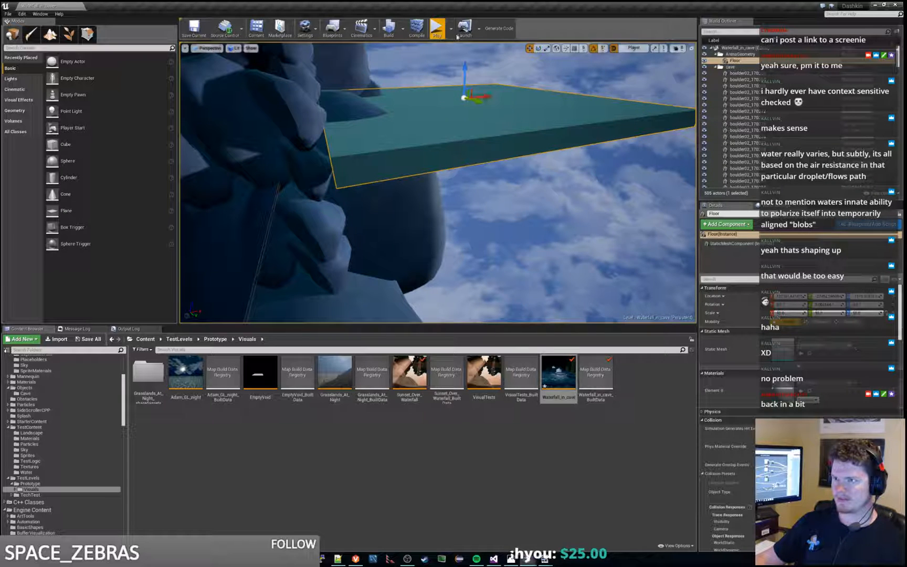
pyautogui.click(439, 29)
pyautogui.press('Escape')
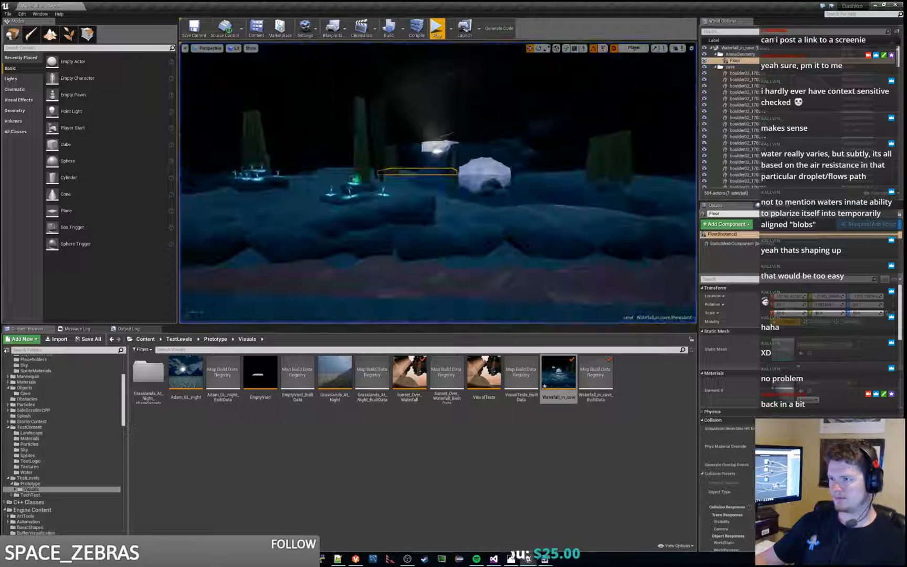
pyautogui.moveTo(441, 178); pyautogui.dragTo(438, 150, button='right')
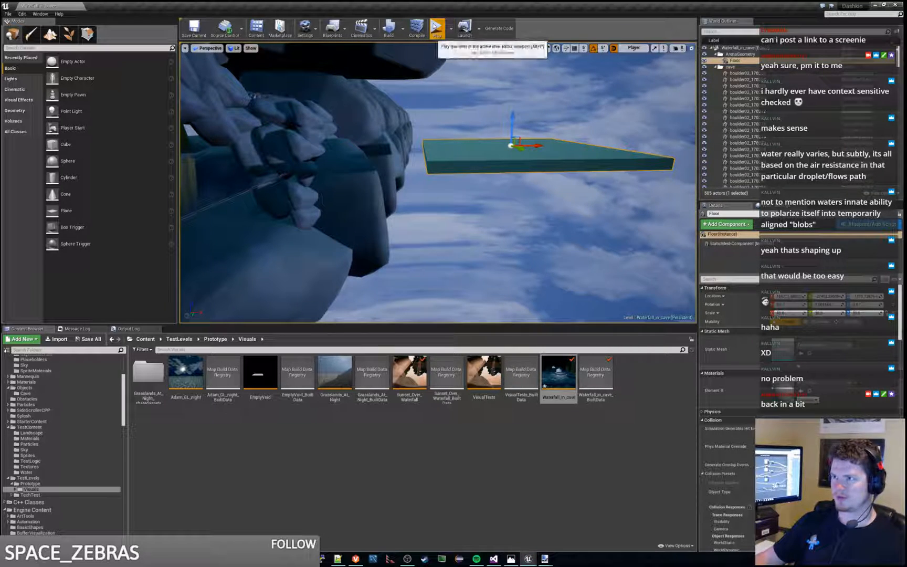
pyautogui.click(438, 28)
pyautogui.press('Escape')
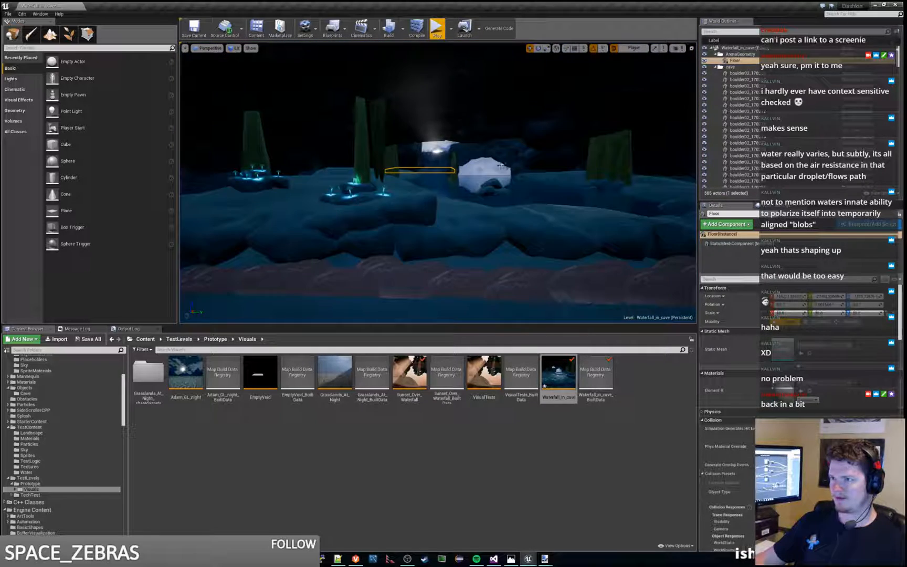
# Step: Try the Floor slab high above the waterfall opening in play, and undo the raise
pyautogui.press('f')
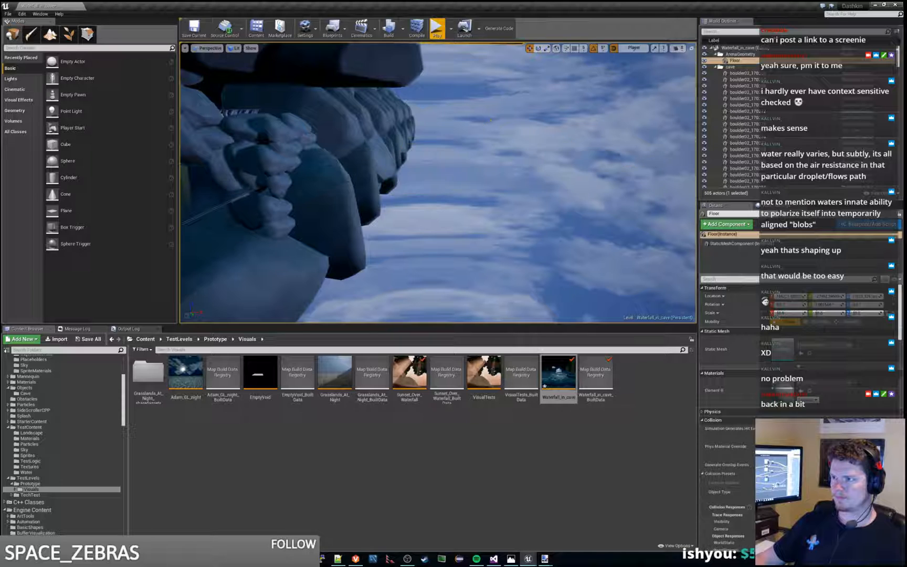
pyautogui.click(437, 31)
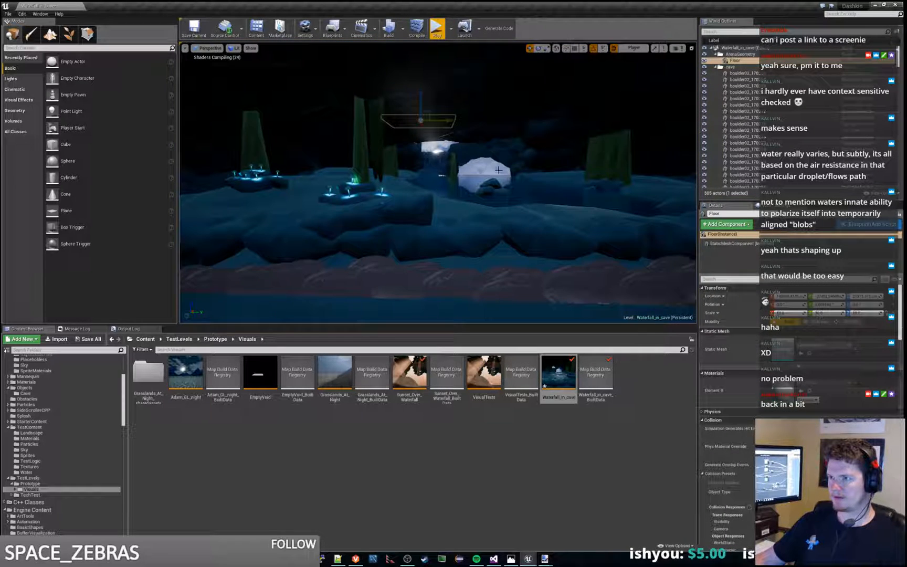
pyautogui.press('w')
pyautogui.moveTo(483, 169)
pyautogui.mouseDown(button='right')
pyautogui.moveTo(452, 170)
pyautogui.moveTo(495, 154)
pyautogui.mouseUp(button='right')
pyautogui.moveTo(551, 138); pyautogui.dragTo(556, 109)
pyautogui.hotkey('ctrl', 'z')
# Step: Rotate the Floor slab to a steep tilt facing the rocks and play the level to check the light behind the waterfall
pyautogui.moveTo(555, 109); pyautogui.dragTo(556, 109, button='right')
pyautogui.moveTo(474, 160); pyautogui.dragTo(474, 160, button='right')
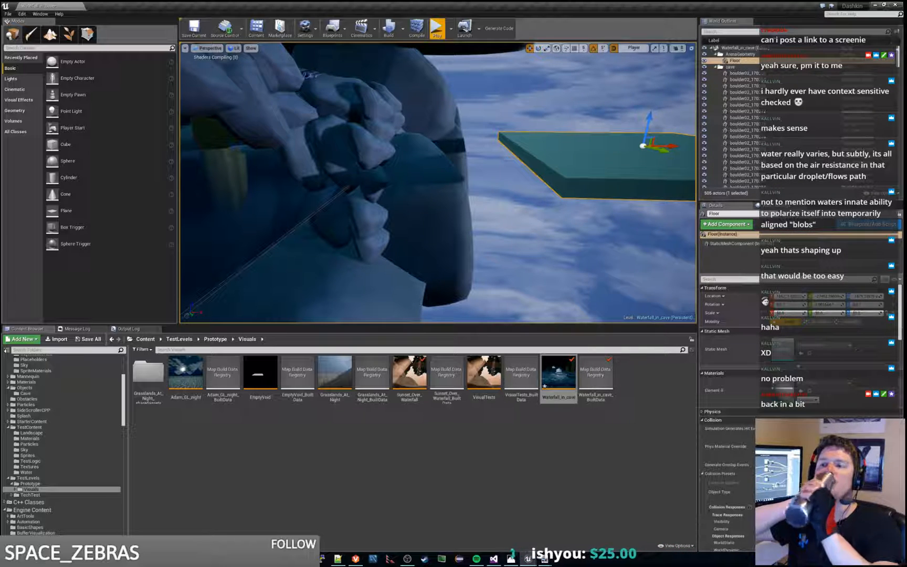
pyautogui.moveTo(550, 249); pyautogui.dragTo(550, 249, button='right')
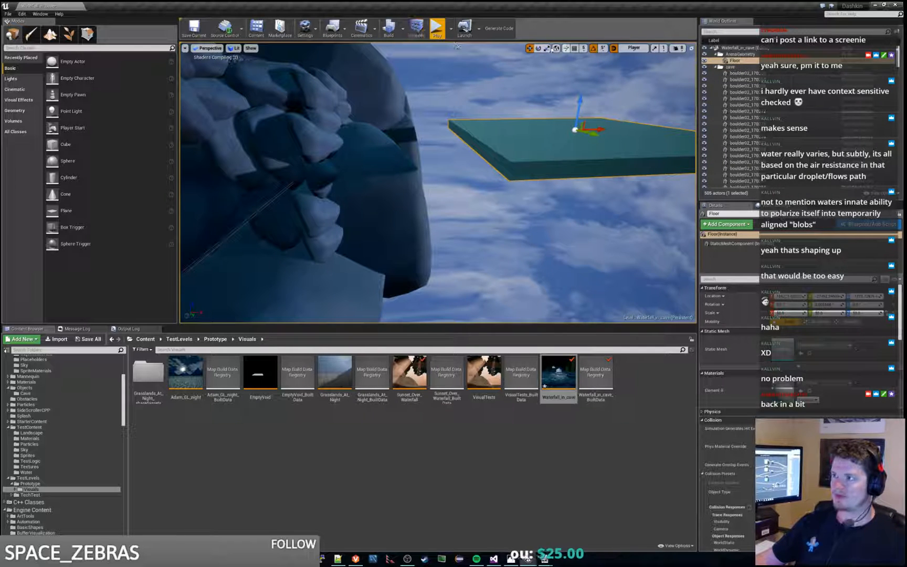
pyautogui.moveTo(553, 100); pyautogui.dragTo(588, 164)
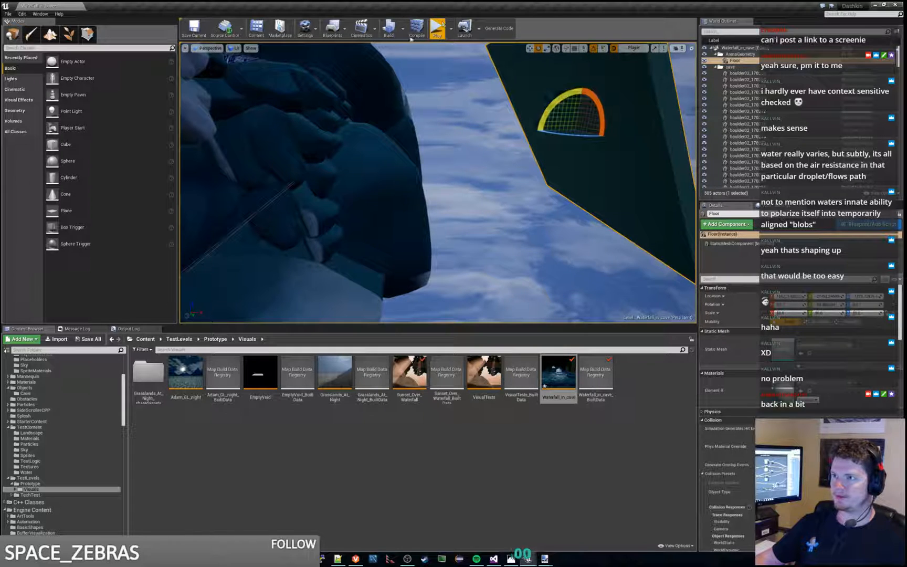
pyautogui.click(439, 30)
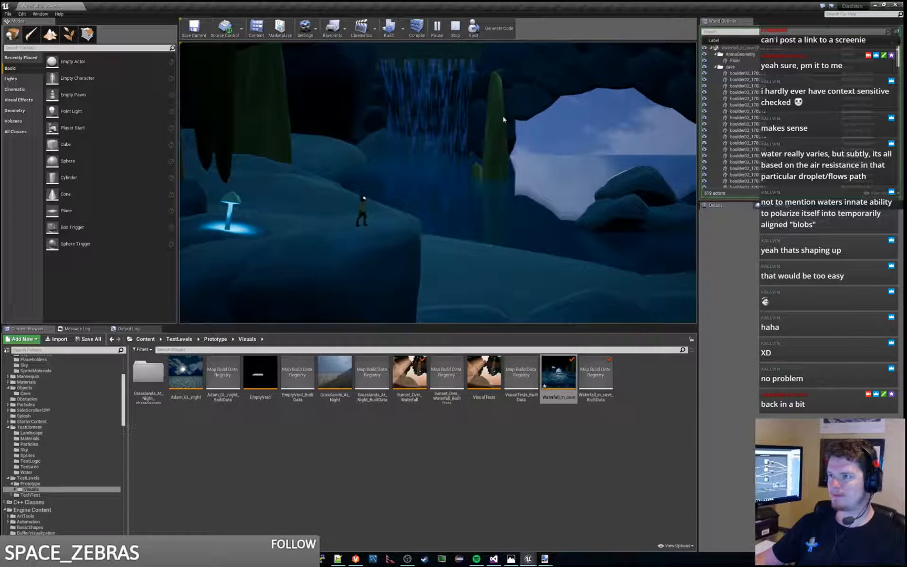
pyautogui.click(455, 29)
# Step: Delete two boulders from the rocks around the opening behind the waterfall
pyautogui.moveTo(437, 183); pyautogui.dragTo(336, 181, button='right')
pyautogui.click(351, 102)
pyautogui.press('Delete')
pyautogui.click(351, 101)
pyautogui.press('Delete')
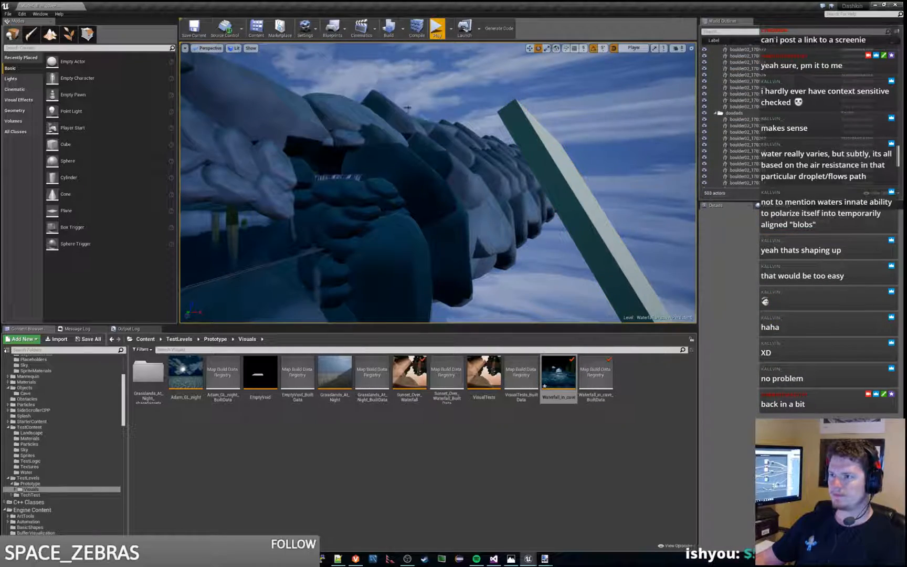
# Step: Adjust the tilt of the Floor slab outside the rocks and set its scale to 5
pyautogui.moveTo(351, 102); pyautogui.dragTo(373, 139, button='right')
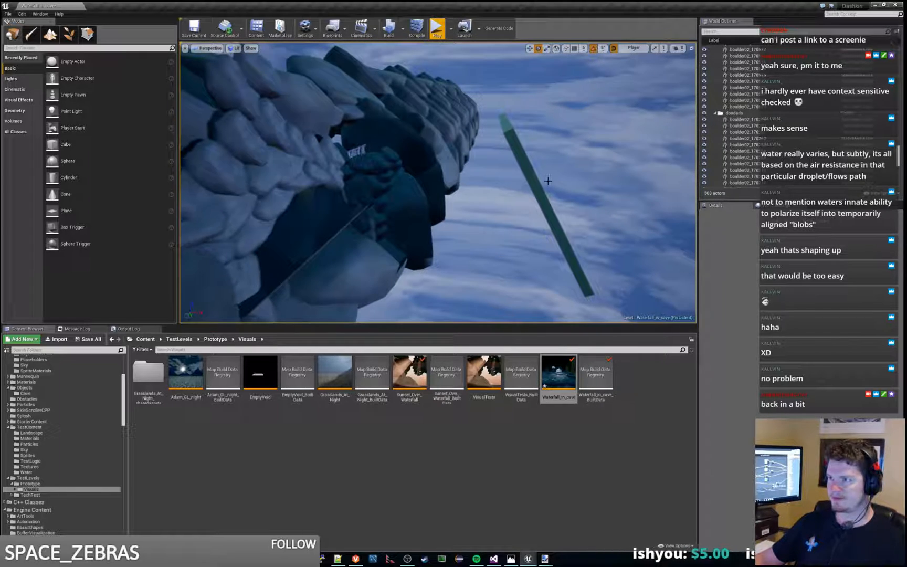
pyautogui.click(539, 166)
pyautogui.moveTo(596, 188)
pyautogui.mouseDown()
pyautogui.moveTo(594, 165)
pyautogui.moveTo(584, 184)
pyautogui.mouseUp()
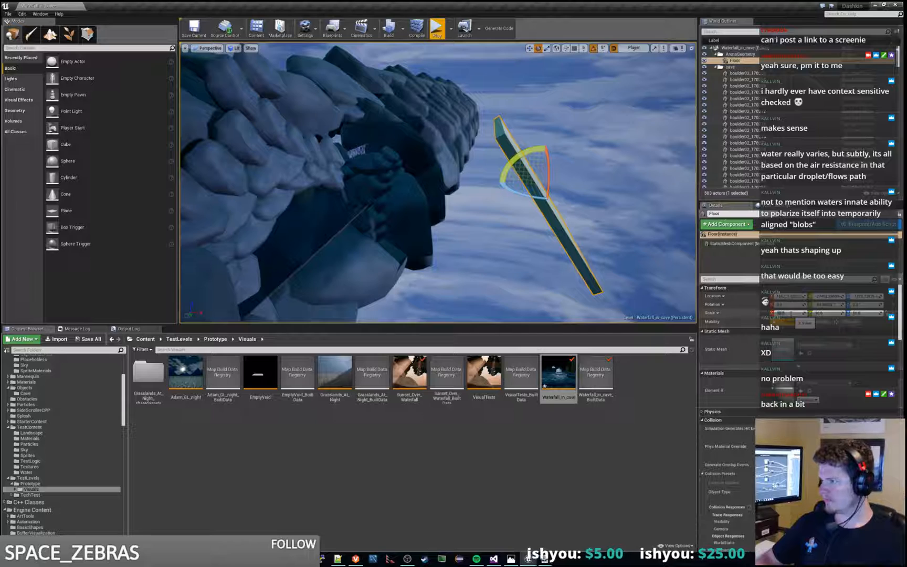
pyautogui.moveTo(636, 189); pyautogui.dragTo(619, 241, button='right')
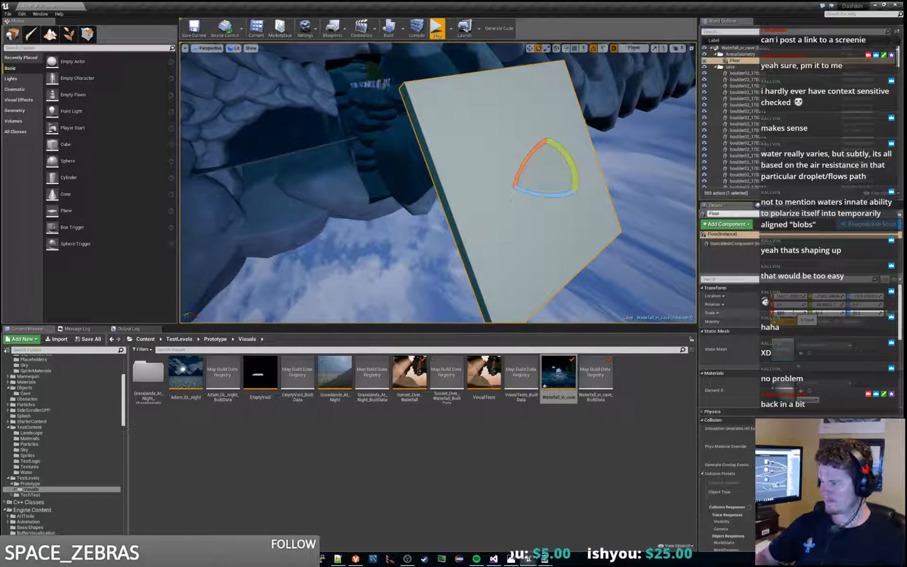
pyautogui.write('5')
pyautogui.press('Return')
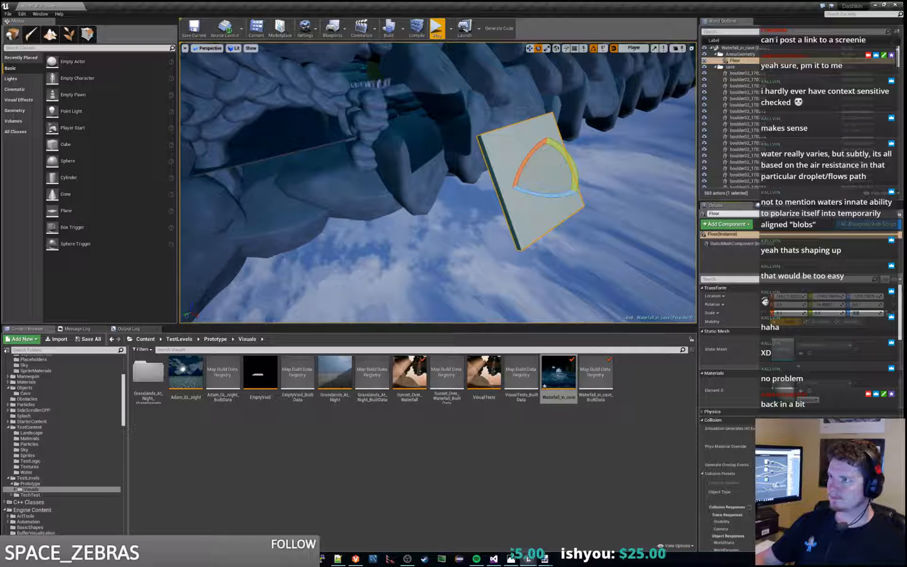
pyautogui.click(531, 48)
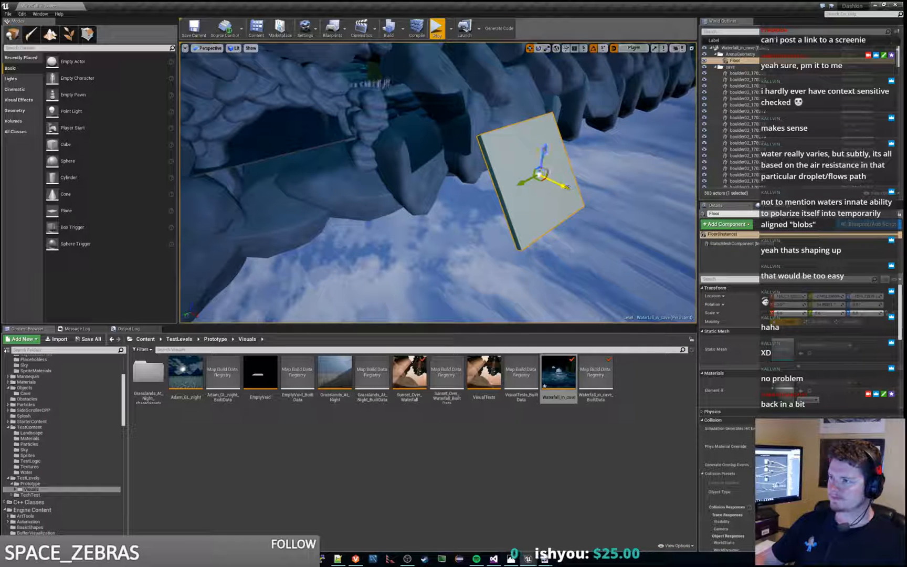
# Step: Move the Floor slab in against the outer rocks behind the waterfall and play the level to check the light
pyautogui.moveTo(566, 186); pyautogui.dragTo(448, 134)
pyautogui.moveTo(489, 109); pyautogui.dragTo(477, 165, button='right')
pyautogui.moveTo(470, 220); pyautogui.dragTo(432, 219)
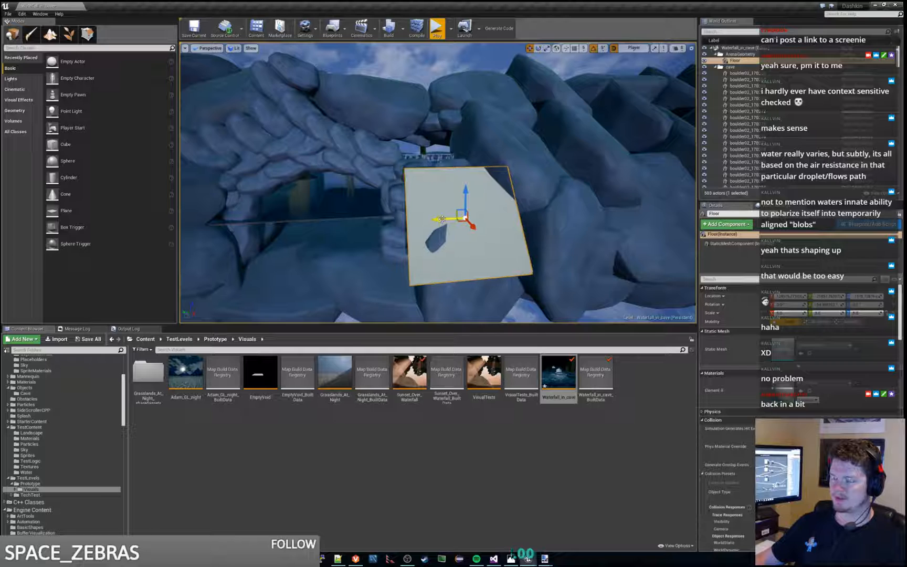
pyautogui.moveTo(442, 219); pyautogui.dragTo(473, 147, button='right')
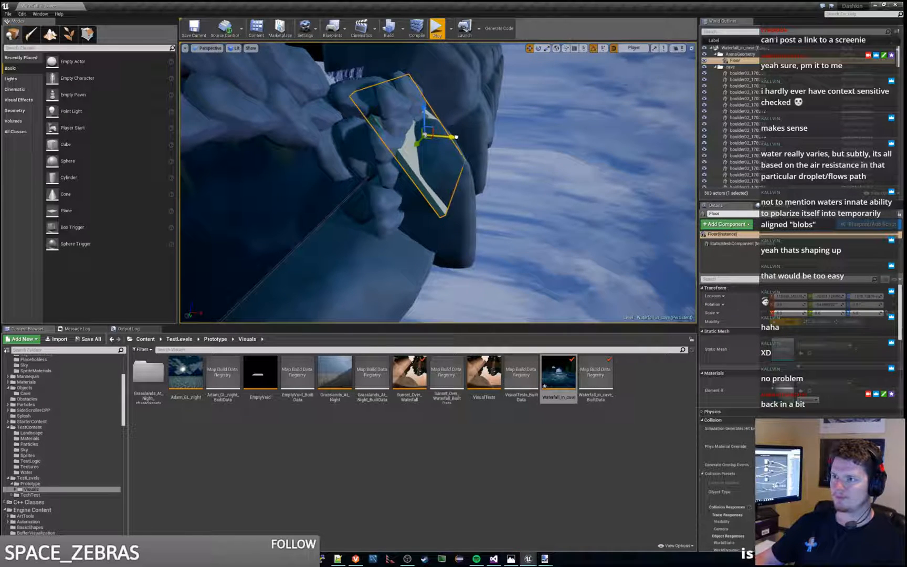
pyautogui.moveTo(453, 137); pyautogui.dragTo(382, 113, button='right')
pyautogui.click(437, 25)
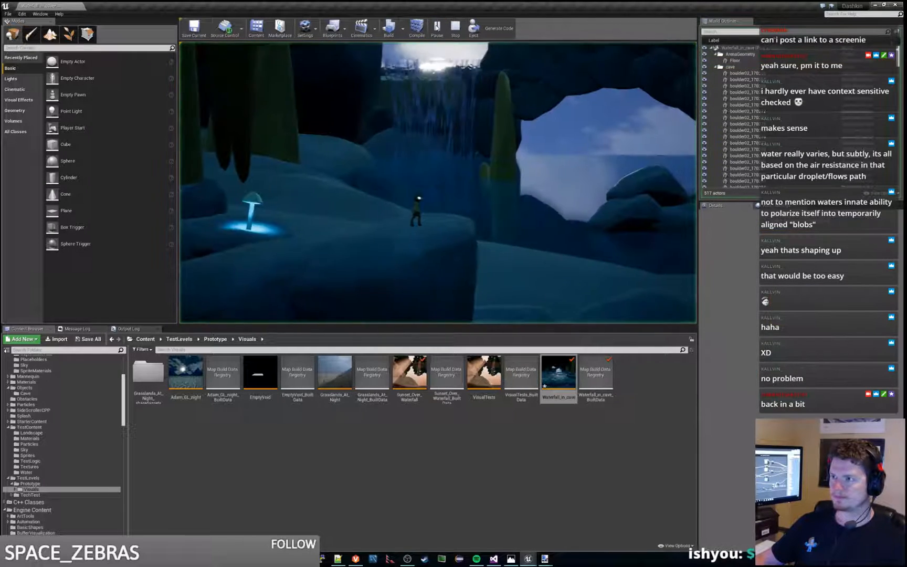
pyautogui.press('Escape')
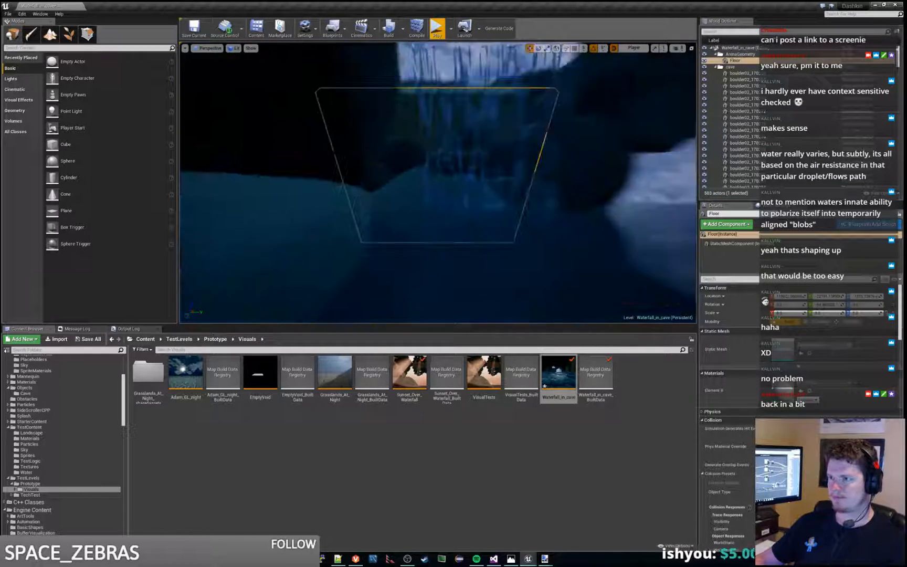
# Step: Nudge the Floor slab's height and depth along the outer rock face and test the level in play
pyautogui.moveTo(438, 183); pyautogui.dragTo(357, 184, button='right')
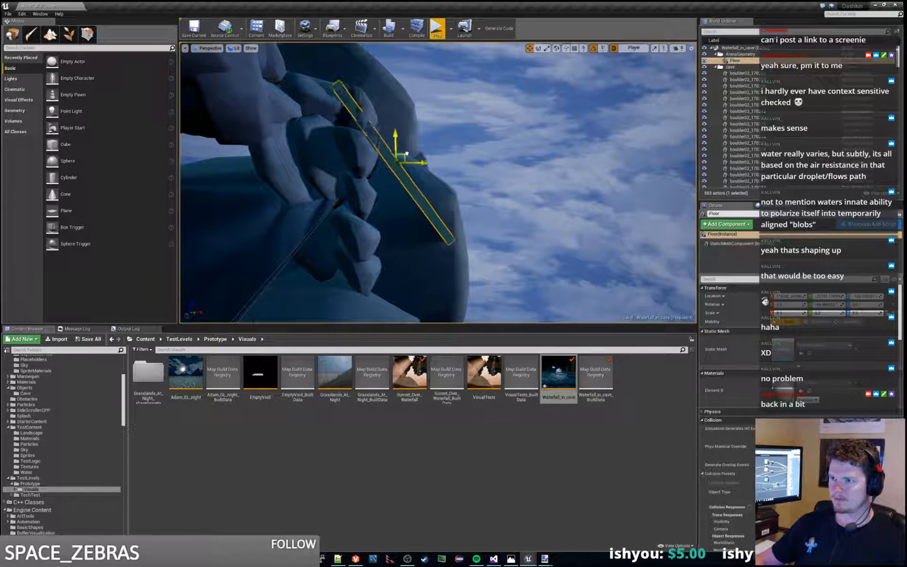
pyautogui.click(437, 27)
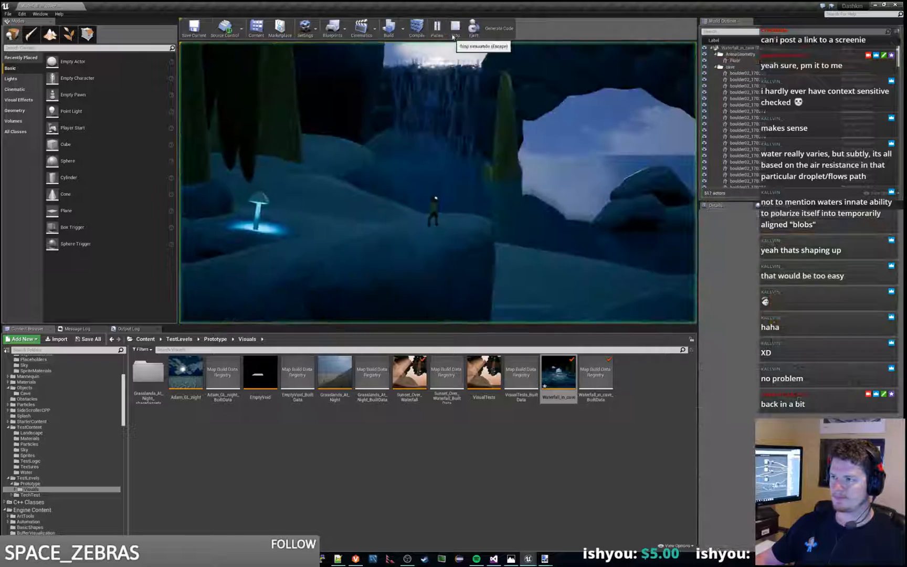
pyautogui.press('F8')
pyautogui.press('f')
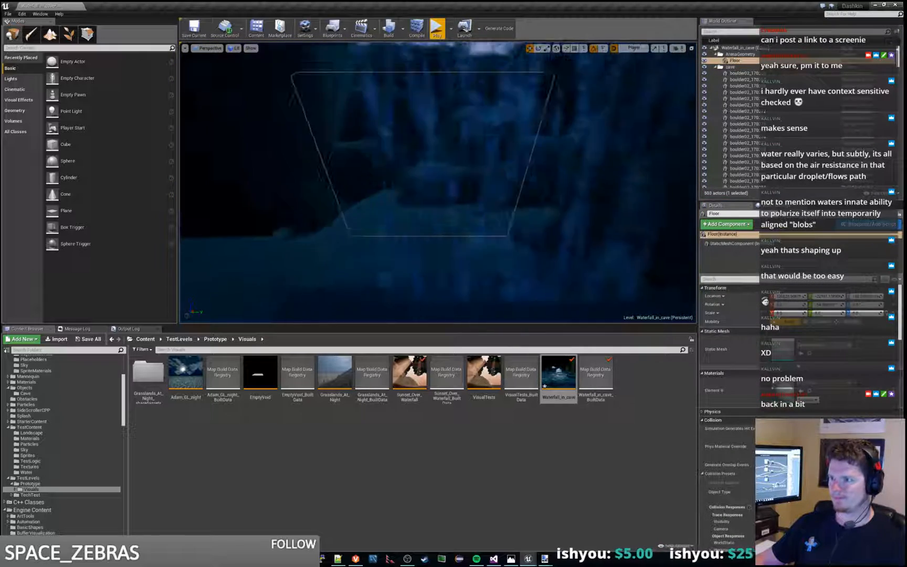
# Step: Shift the Floor slab slightly outward from the rocks and run the level briefly to check the waterfall
pyautogui.keyDown('alt'); pyautogui.moveTo(438, 183); pyautogui.dragTo(300, 183); pyautogui.keyUp('alt')
pyautogui.keyDown('alt'); pyautogui.moveTo(479, 165); pyautogui.dragTo(494, 166); pyautogui.keyUp('alt')
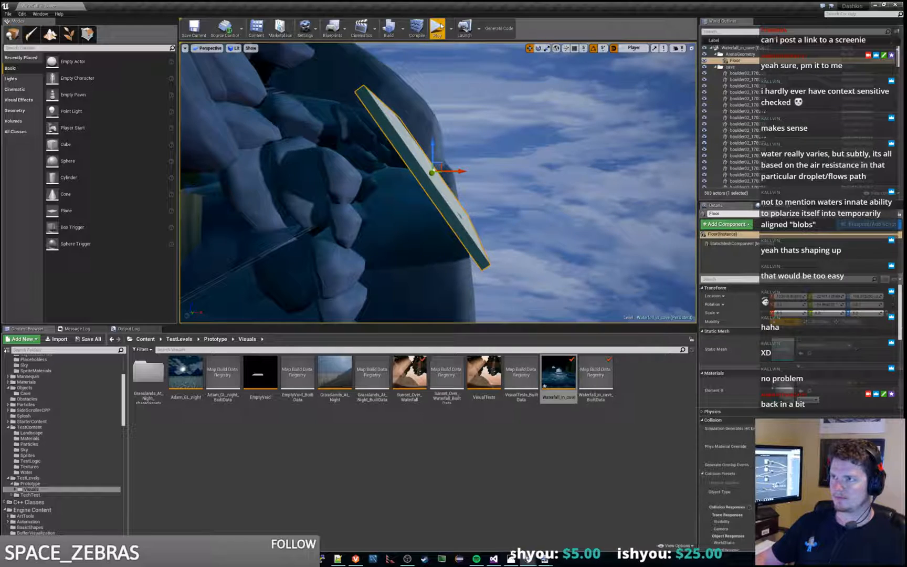
pyautogui.click(439, 27)
pyautogui.press('F8')
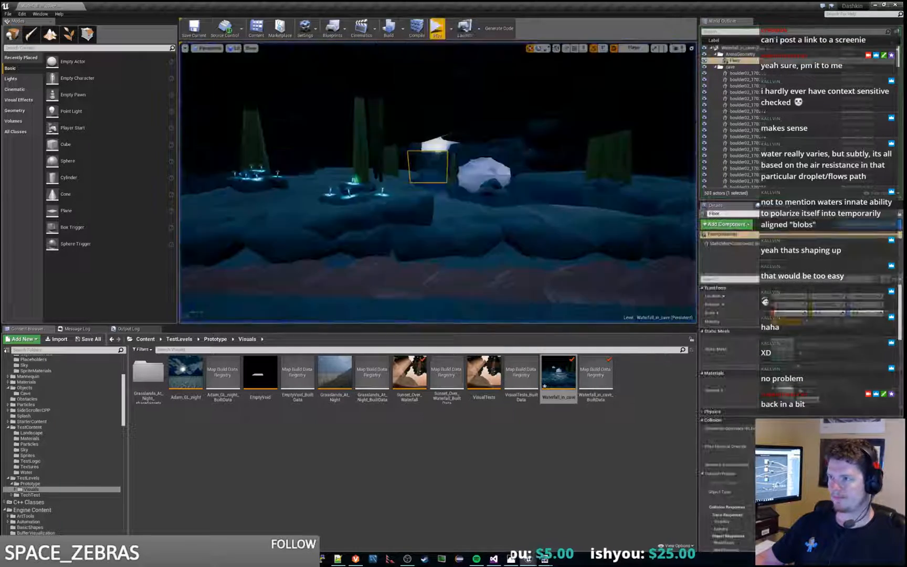
# Step: Readjust the Floor slab's horizontal distance from the rocks and play the level to compare the waterfall's backlight
pyautogui.keyDown('alt'); pyautogui.moveTo(438, 183); pyautogui.dragTo(309, 184); pyautogui.keyUp('alt')
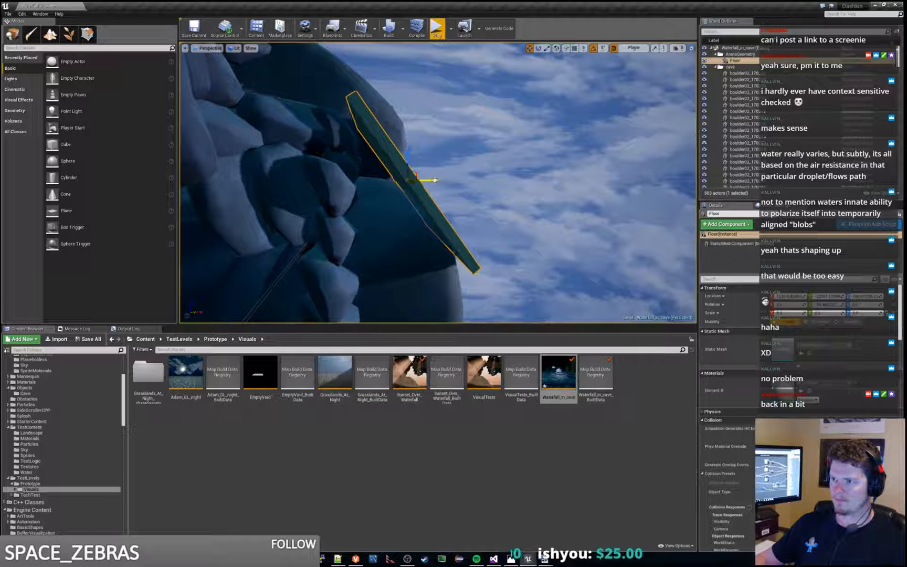
pyautogui.click(436, 27)
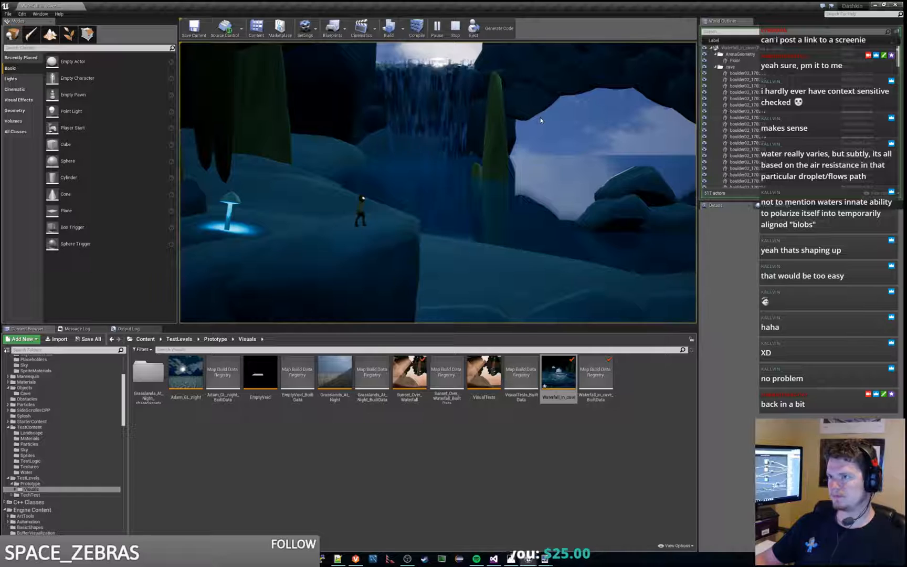
pyautogui.press('Escape')
pyautogui.press('f')
# Step: Move the Floor slab back in between the outer boulders and recheck the waterfall in play
pyautogui.keyDown('alt'); pyautogui.moveTo(540, 121); pyautogui.dragTo(388, 146); pyautogui.keyUp('alt')
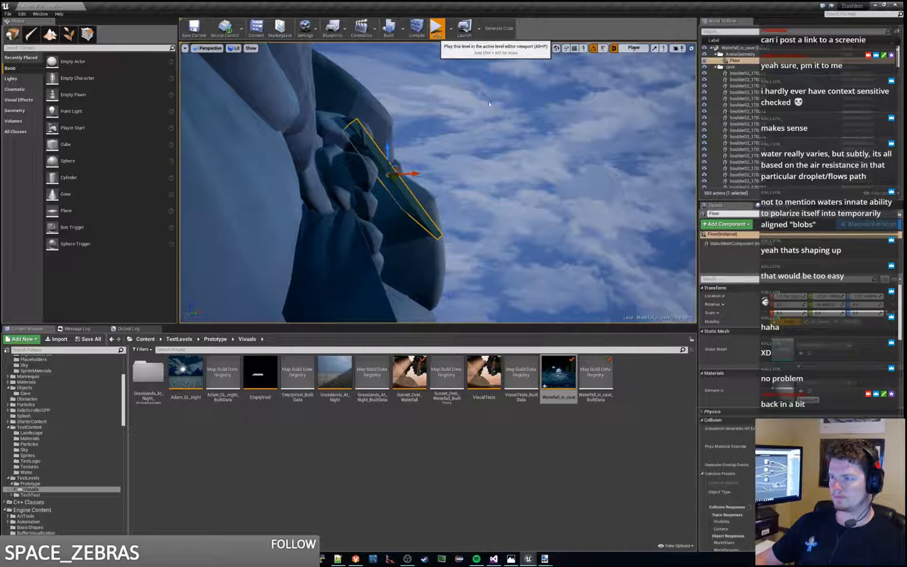
pyautogui.click(436, 30)
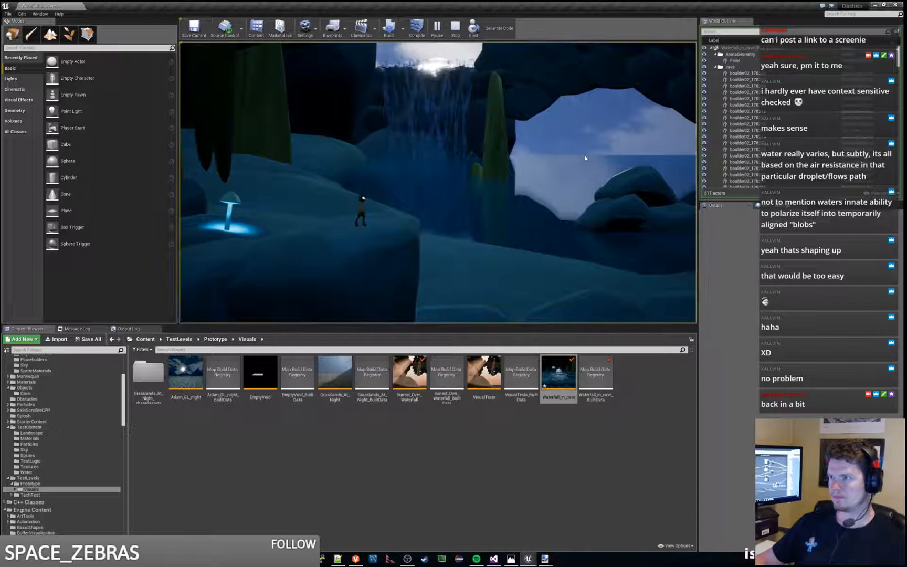
pyautogui.press('Escape')
pyautogui.press('f')
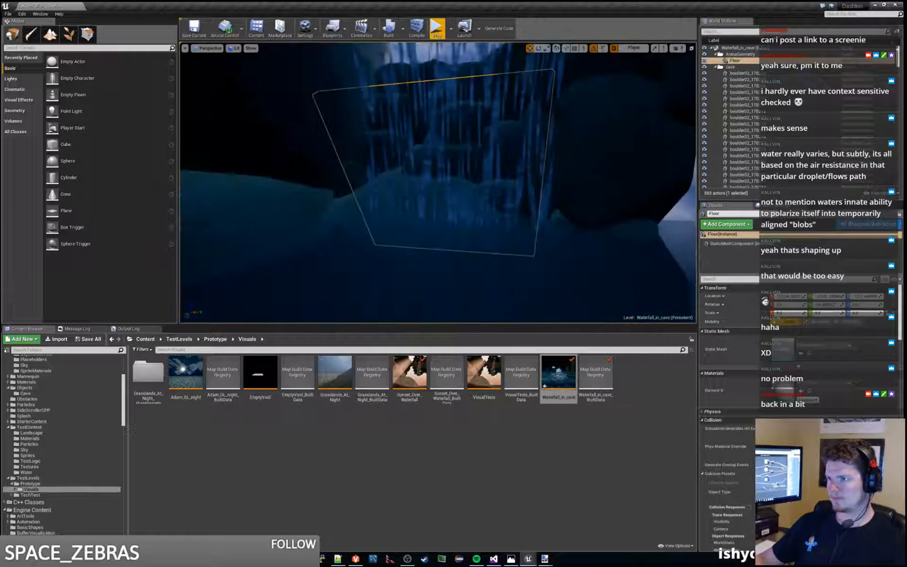
# Step: Change the Floor slab's collision preset and look through its lighting settings
pyautogui.keyDown('alt'); pyautogui.moveTo(577, 189); pyautogui.dragTo(394, 210); pyautogui.keyUp('alt')
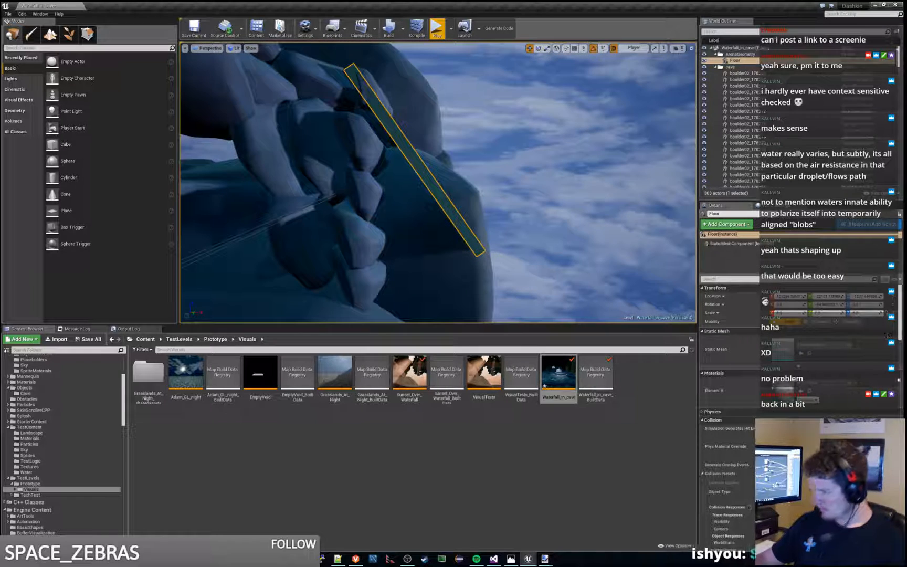
pyautogui.scroll(-3, 887, 335)
pyautogui.click(785, 394)
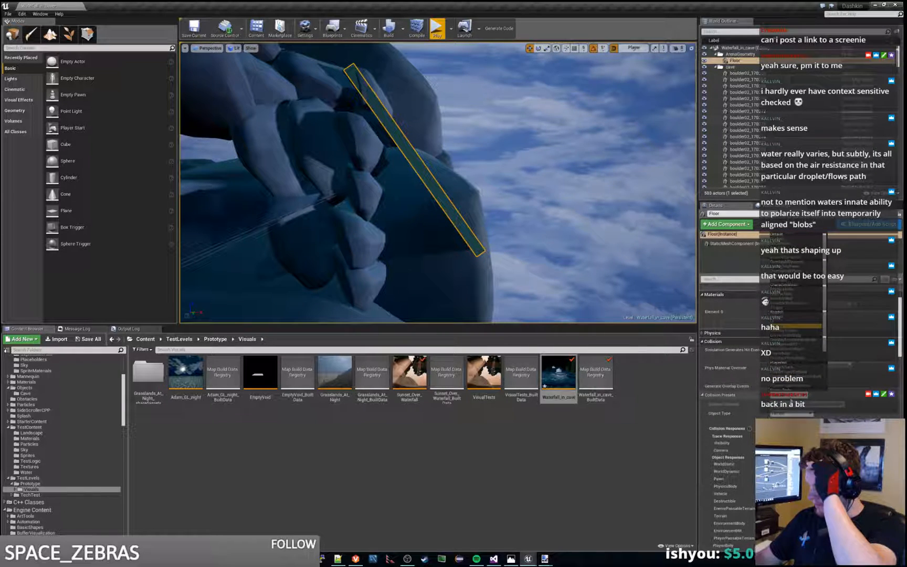
pyautogui.click(794, 246)
pyautogui.scroll(-10, 856, 404)
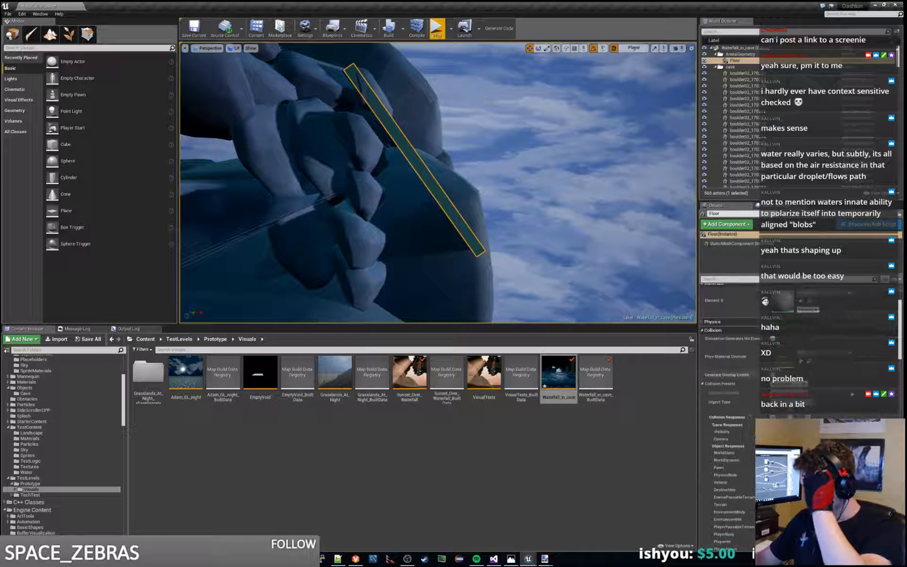
pyautogui.scroll(-5, 855, 403)
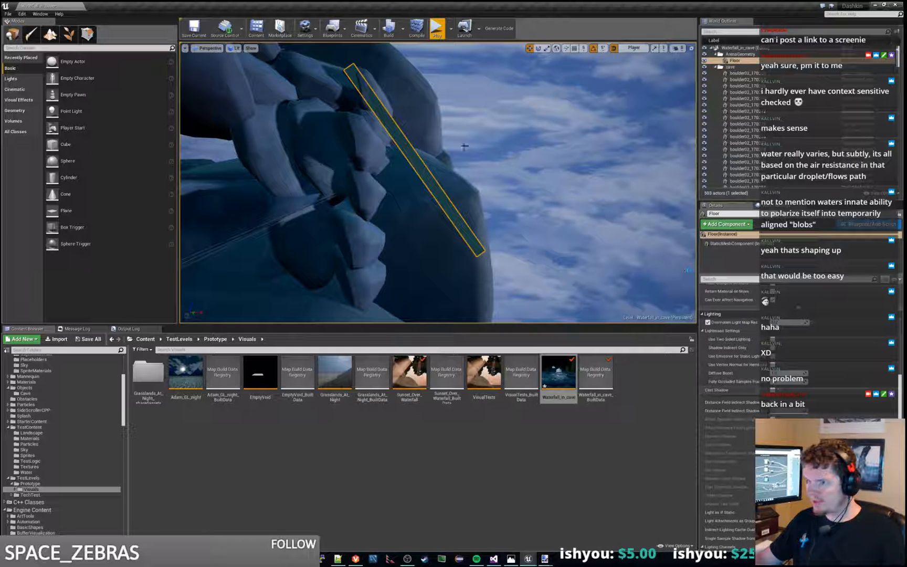
# Step: Play the level and run the character past the waterfall and the round cave opening to the rocks beyond
pyautogui.click(432, 34)
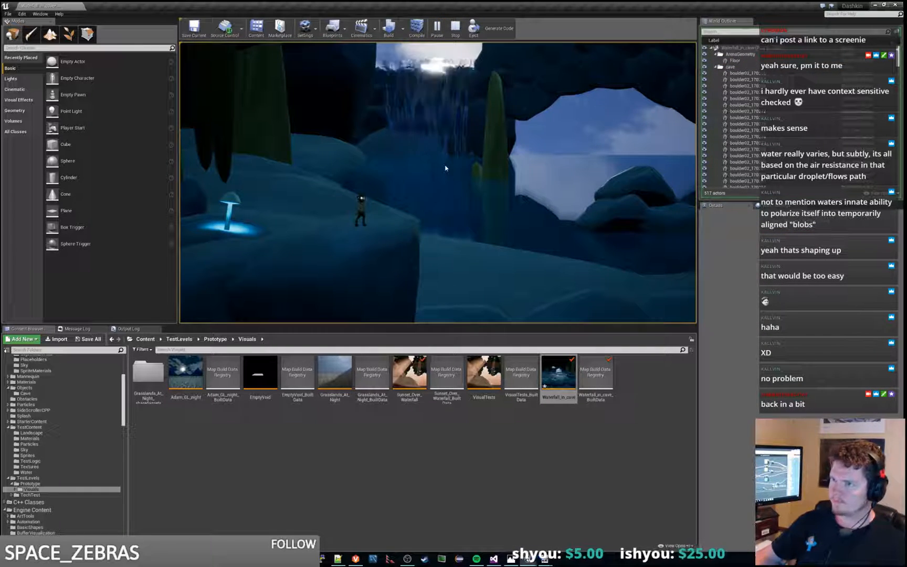
pyautogui.press('d')
pyautogui.press('d')
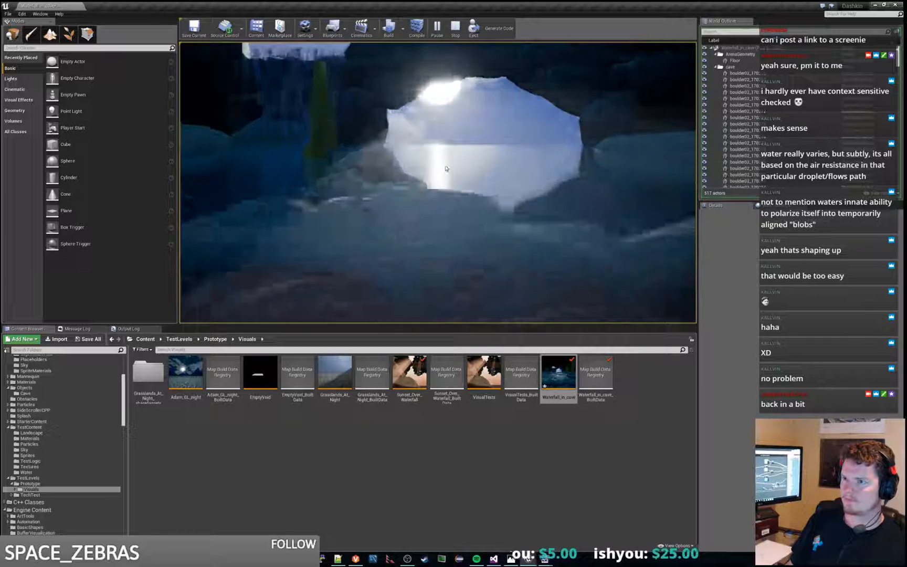
pyautogui.press('d')
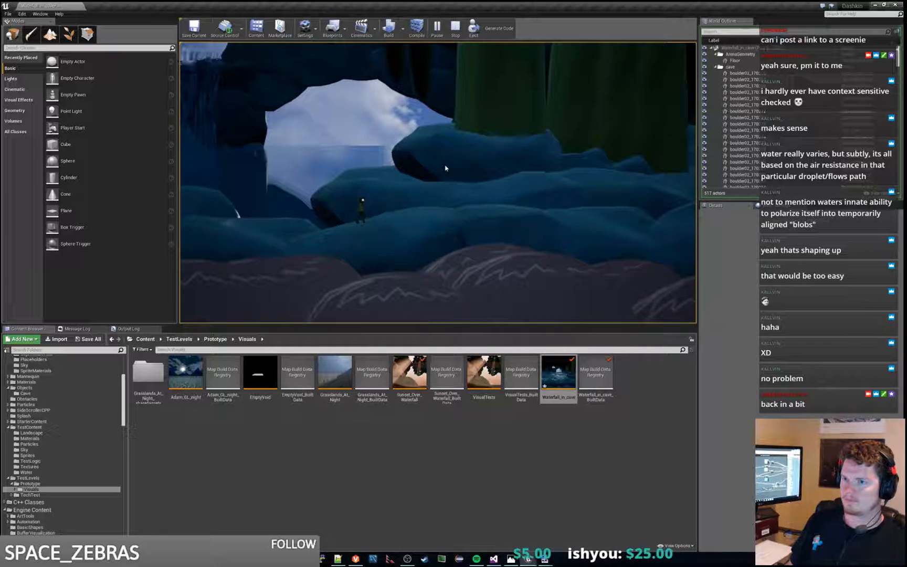
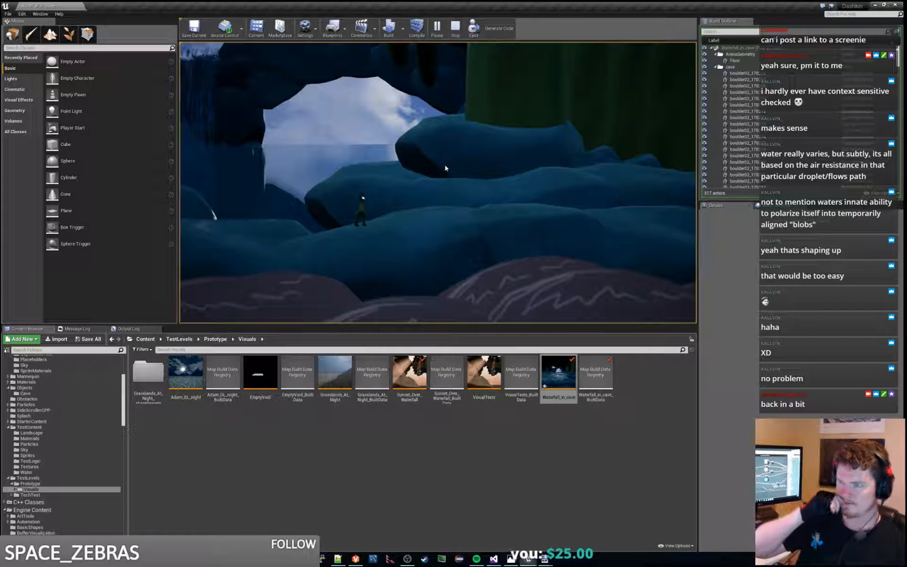
# Step: Run and jump the character back past the round cave opening to the waterfall, and end the play session
pyautogui.press('a')
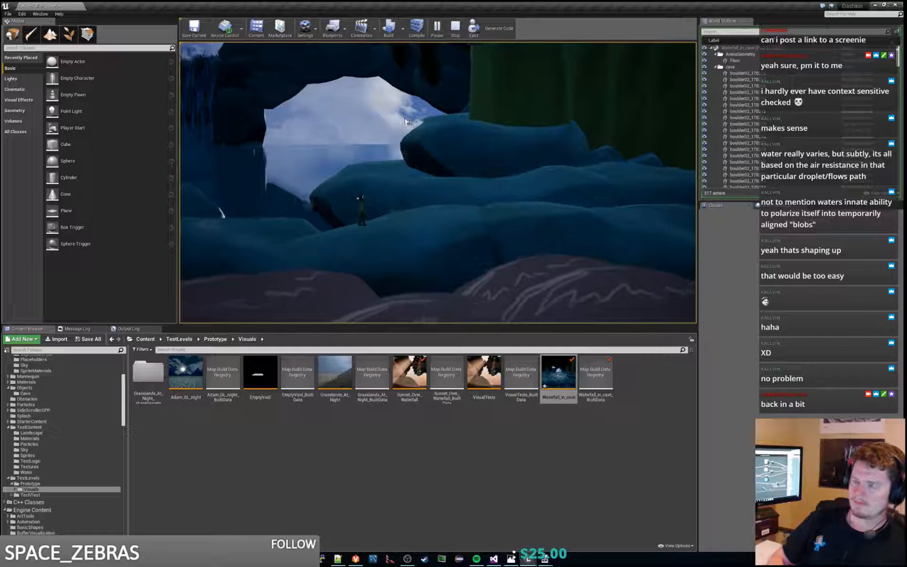
pyautogui.press('space')
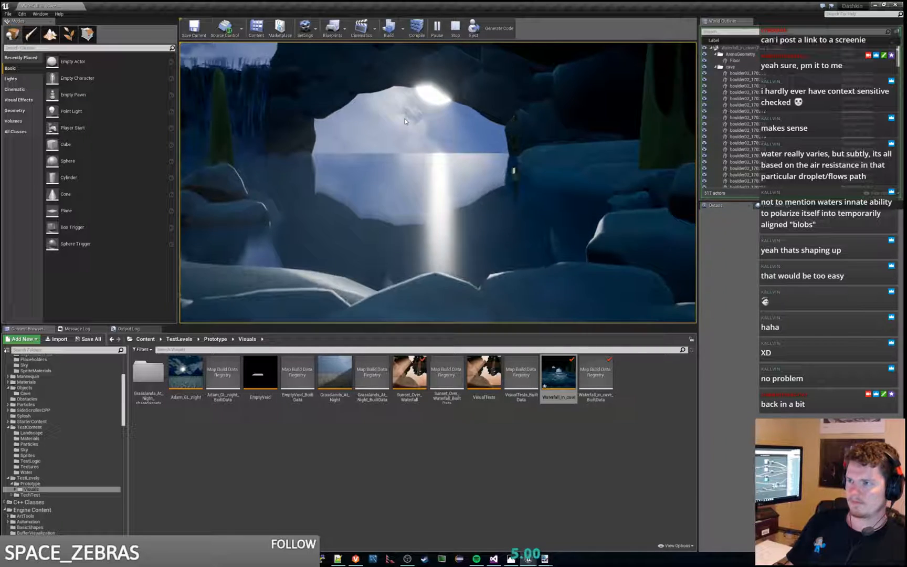
pyautogui.press('a')
pyautogui.press('a')
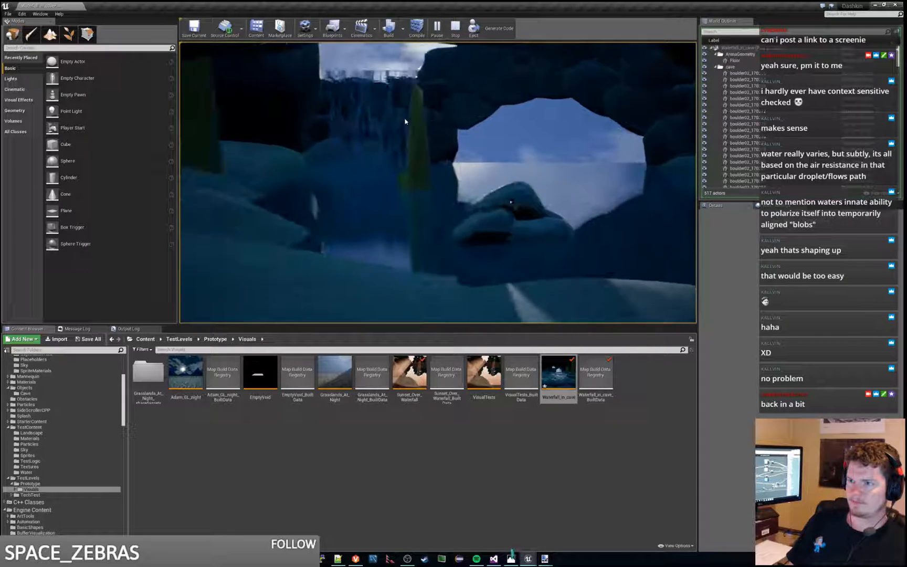
pyautogui.press('space')
pyautogui.press('a')
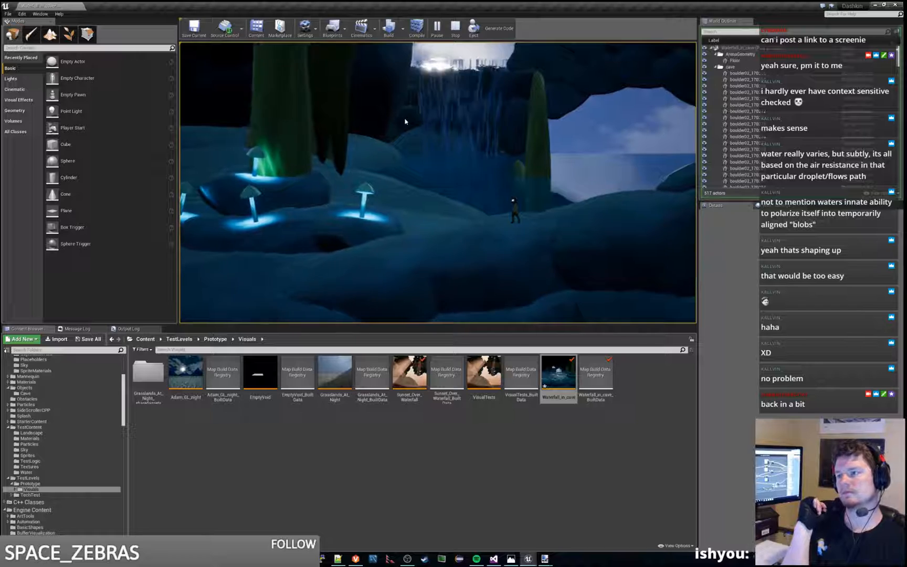
pyautogui.press('Escape')
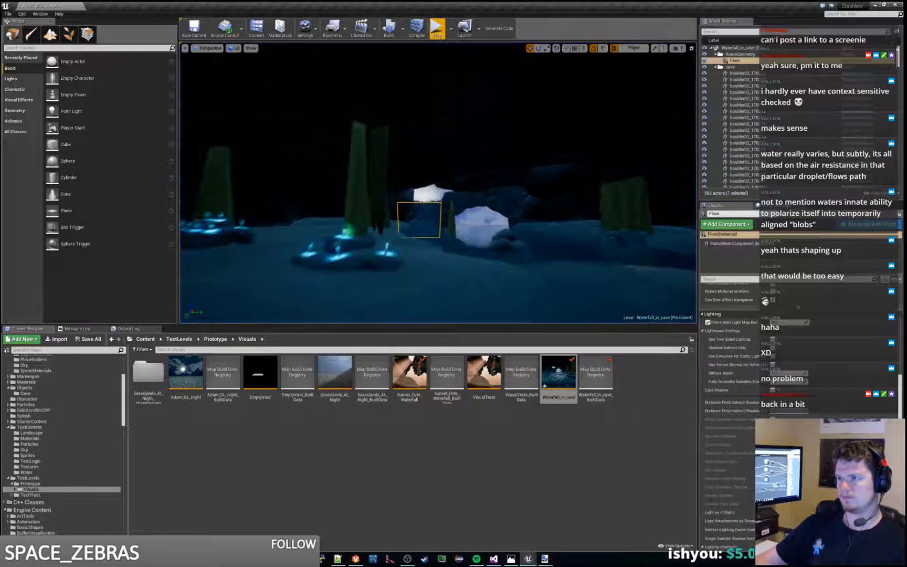
# Step: Select the waterfall and shift it horizontally relative to the rocks behind it
pyautogui.press('w')
pyautogui.moveTo(439, 184)
pyautogui.mouseDown(button='right')
pyautogui.moveTo(404, 181)
pyautogui.moveTo(451, 181)
pyautogui.moveTo(447, 194)
pyautogui.mouseUp(button='right')
pyautogui.click(454, 158)
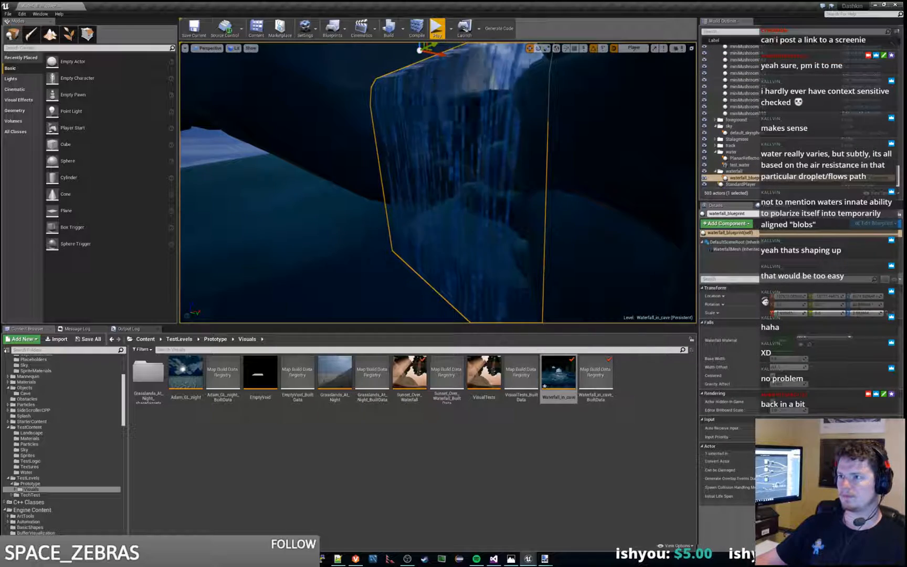
pyautogui.press('w')
pyautogui.moveTo(454, 157); pyautogui.dragTo(546, 142, button='right')
pyautogui.press('w')
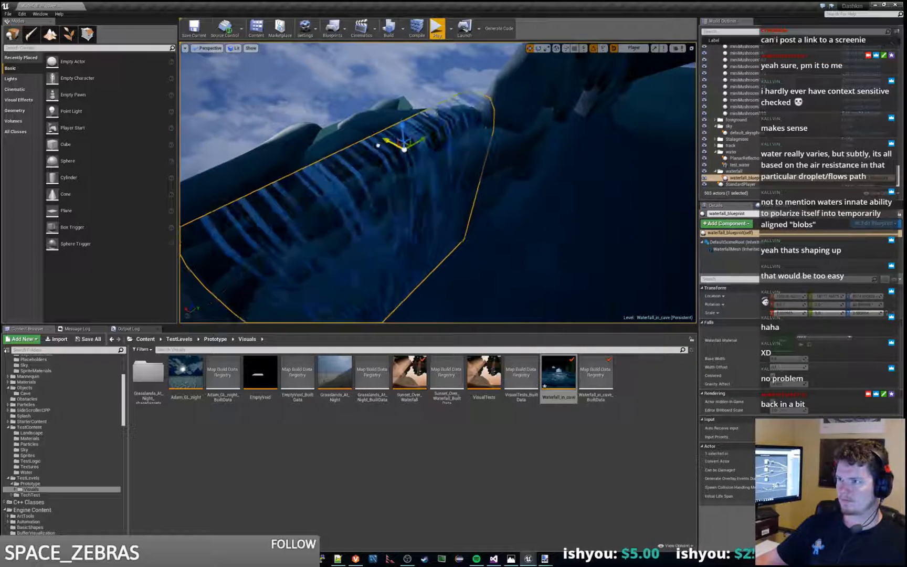
pyautogui.press('d')
pyautogui.moveTo(379, 136); pyautogui.dragTo(294, 134, button='right')
pyautogui.moveTo(439, 178); pyautogui.dragTo(397, 159, button='right')
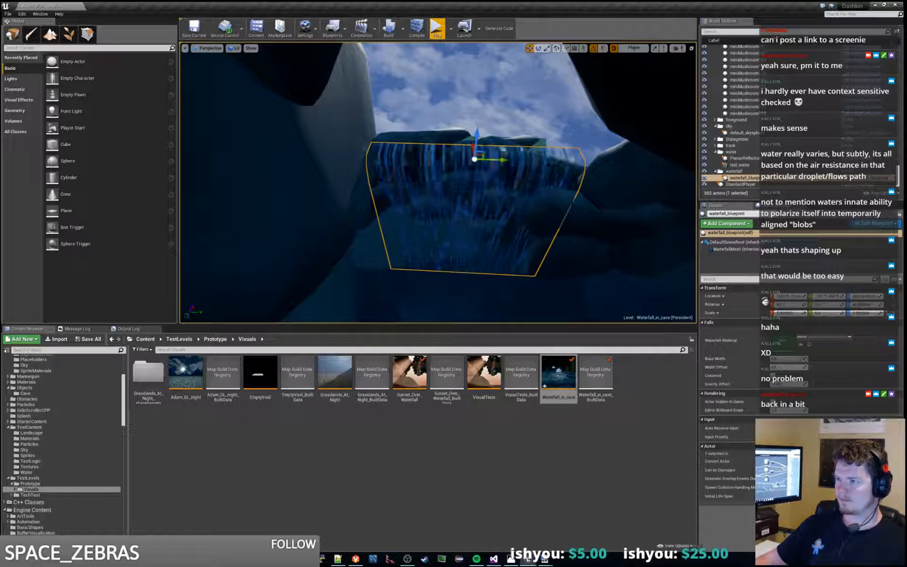
# Step: Nudge the boulder beside the waterfall's edge into a new position and check it in a short play session
pyautogui.click(601, 210)
pyautogui.moveTo(588, 202); pyautogui.dragTo(586, 192)
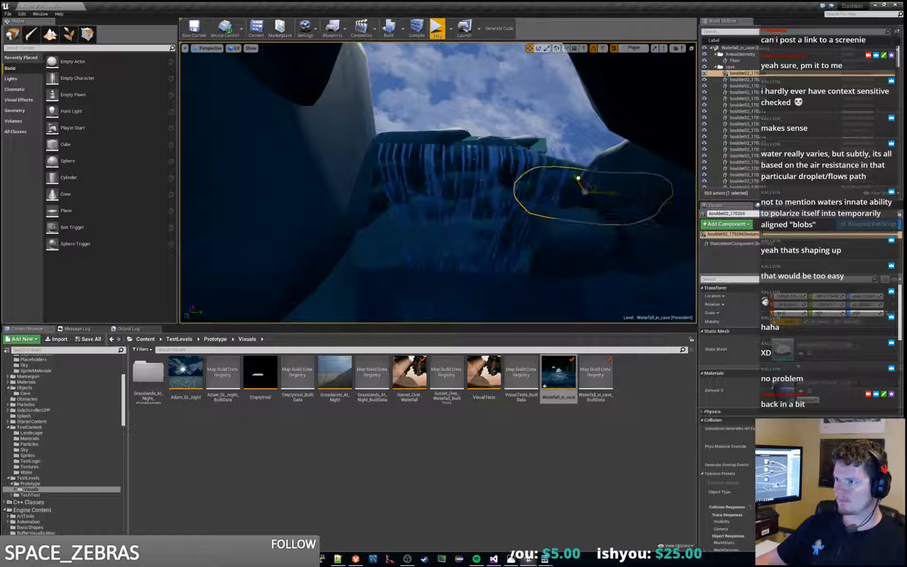
pyautogui.moveTo(472, 168); pyautogui.dragTo(530, 172, button='right')
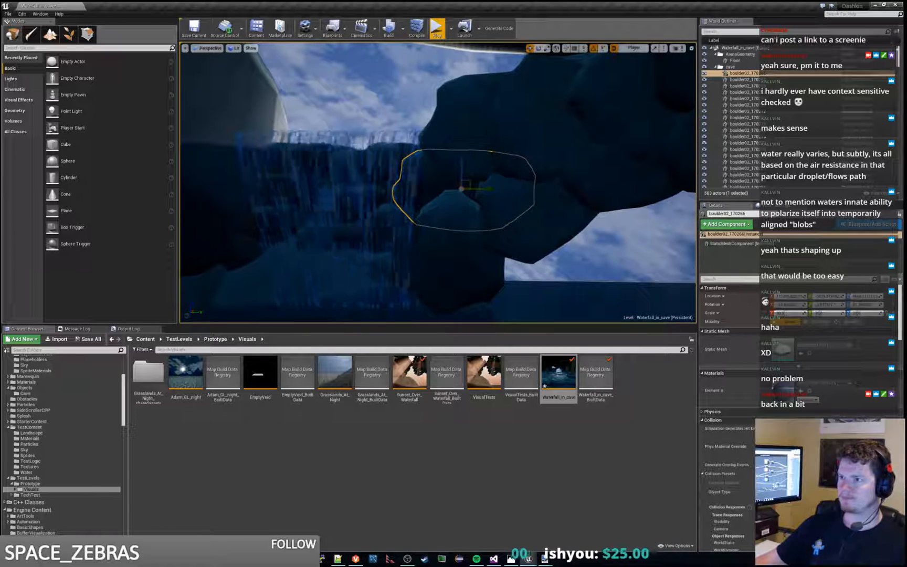
pyautogui.click(435, 30)
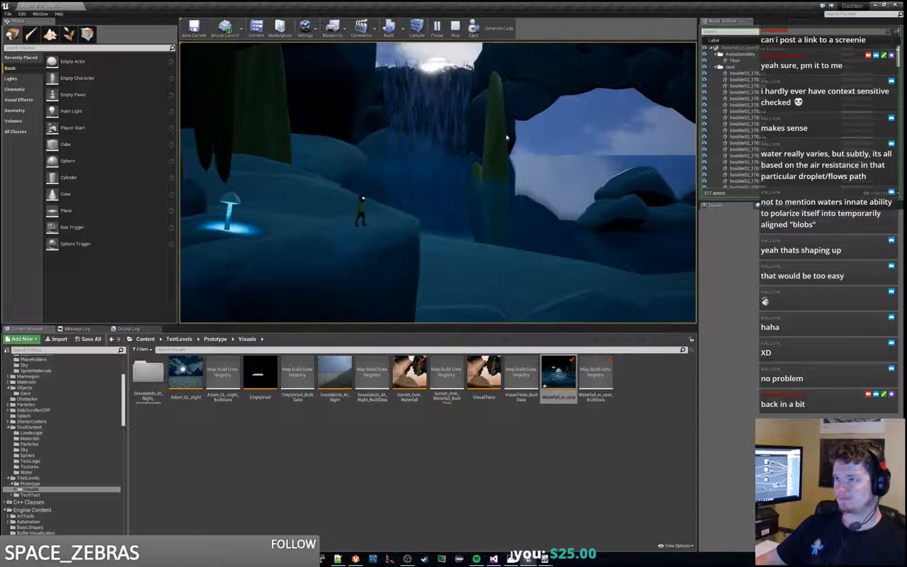
pyautogui.press('Escape')
# Step: Lower the waterfall slightly so its crest sits closer to the rock ledge, and check it in play
pyautogui.press('w')
pyautogui.moveTo(506, 137); pyautogui.dragTo(507, 106, button='right')
pyautogui.click(412, 199)
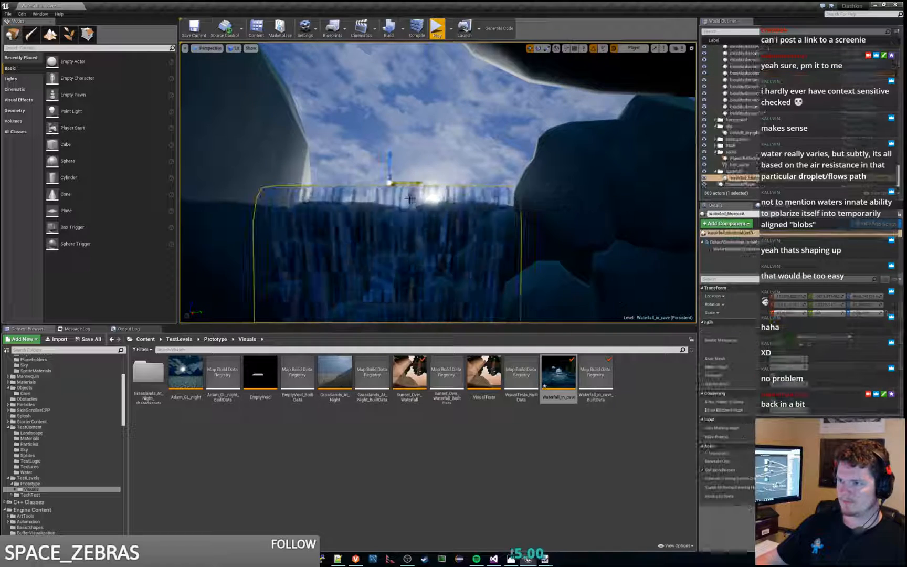
pyautogui.moveTo(391, 163); pyautogui.dragTo(391, 169)
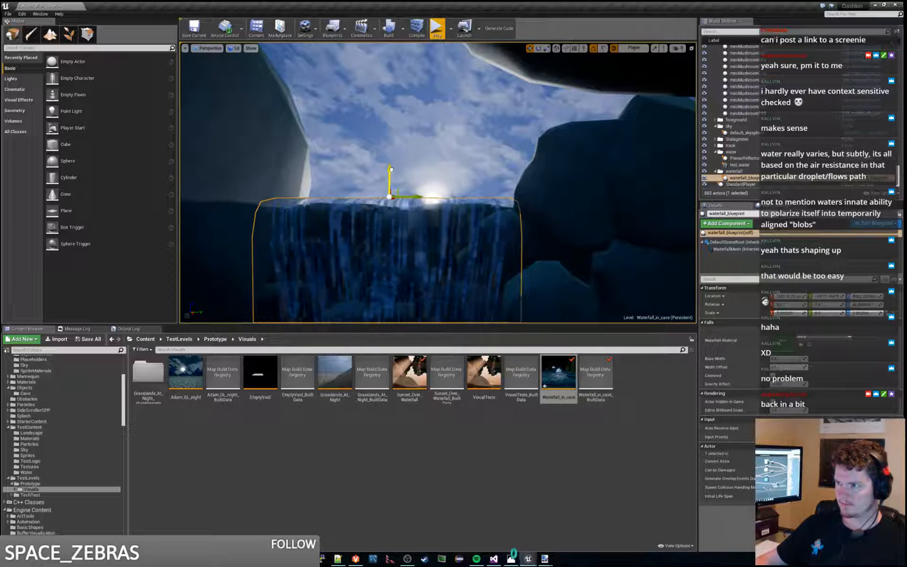
pyautogui.press('d')
pyautogui.moveTo(437, 26); pyautogui.dragTo(430, 13, button='right')
pyautogui.press('a')
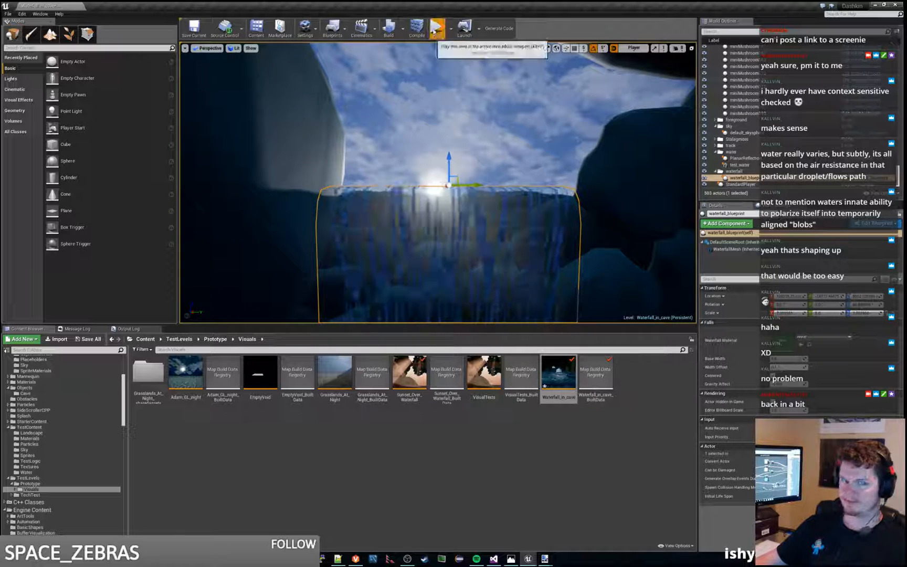
pyautogui.click(436, 28)
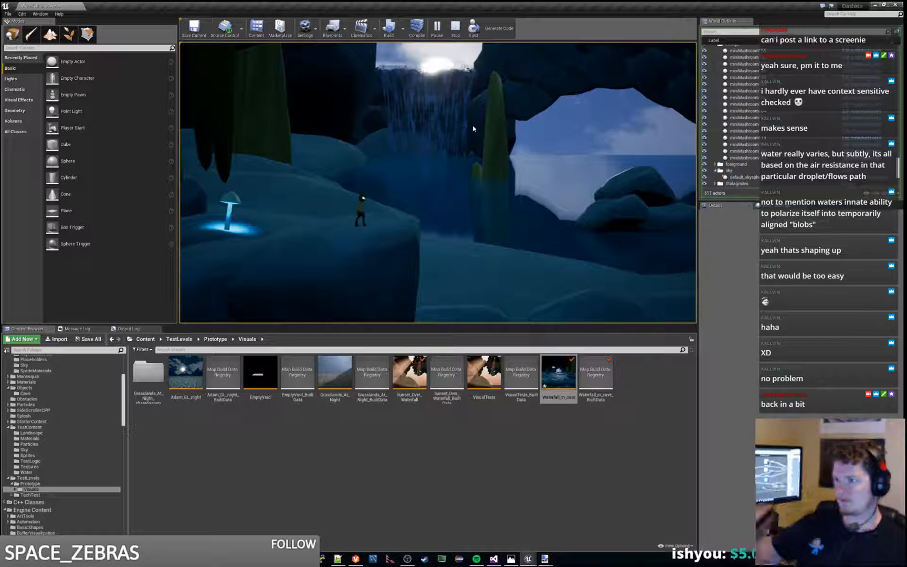
pyautogui.press('Escape')
# Step: Move the Floor slab slightly outward between the outer boulders and start playing the level
pyautogui.press('w')
pyautogui.moveTo(414, 167)
pyautogui.mouseDown(button='right')
pyautogui.moveTo(409, 159)
pyautogui.moveTo(420, 163)
pyautogui.mouseUp(button='right')
pyautogui.click(351, 135)
pyautogui.moveTo(415, 176); pyautogui.dragTo(438, 173)
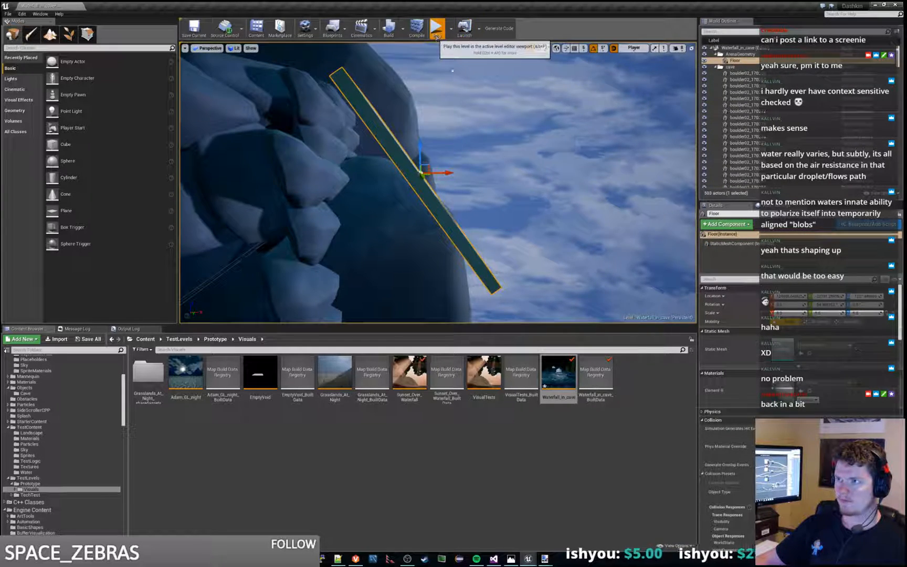
pyautogui.click(437, 32)
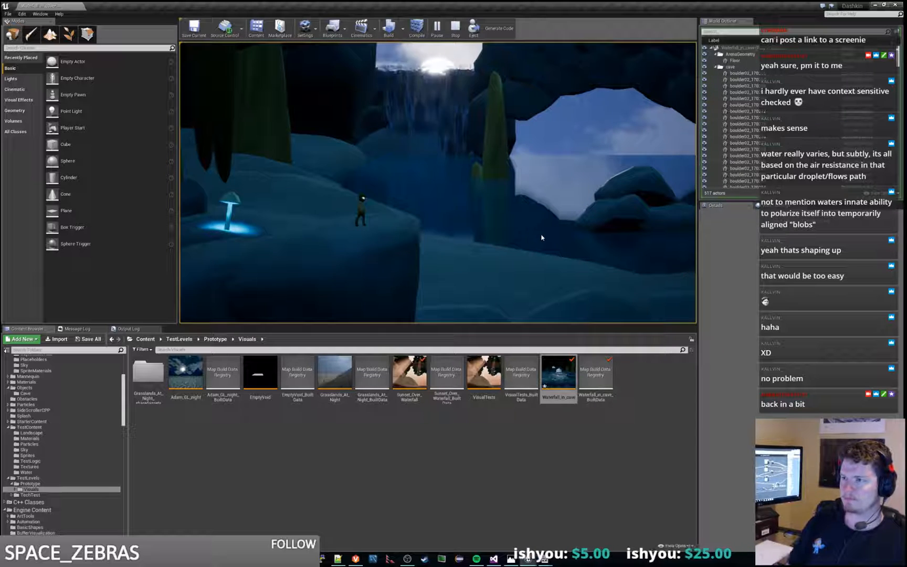
# Step: Move the character down from the ledge to the low foreground rocks to examine the waterfall's backlight from different heights
pyautogui.press('w')
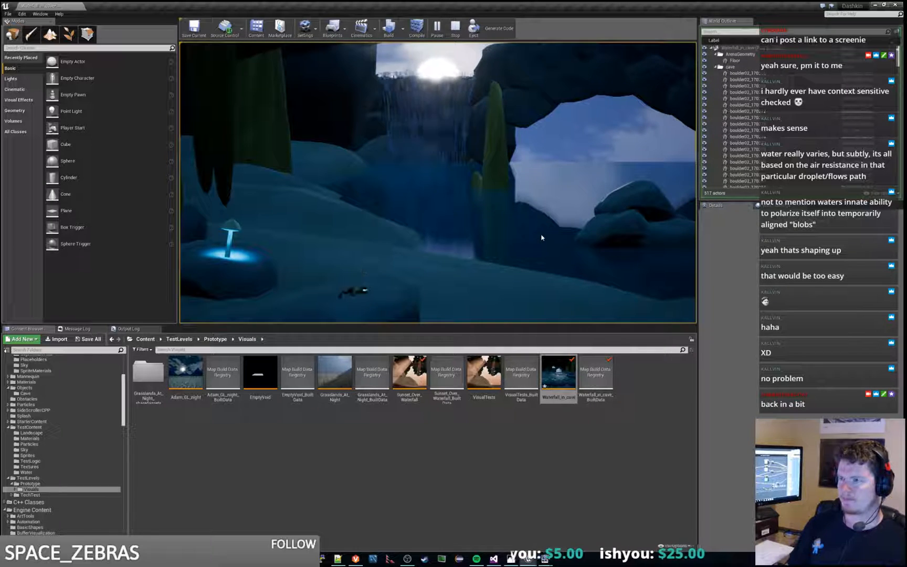
pyautogui.press('s')
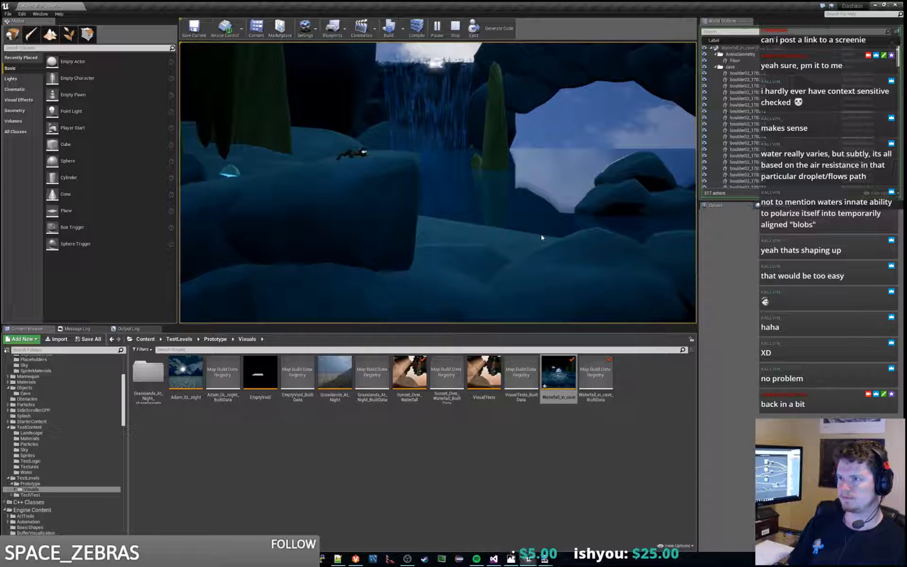
pyautogui.press('d')
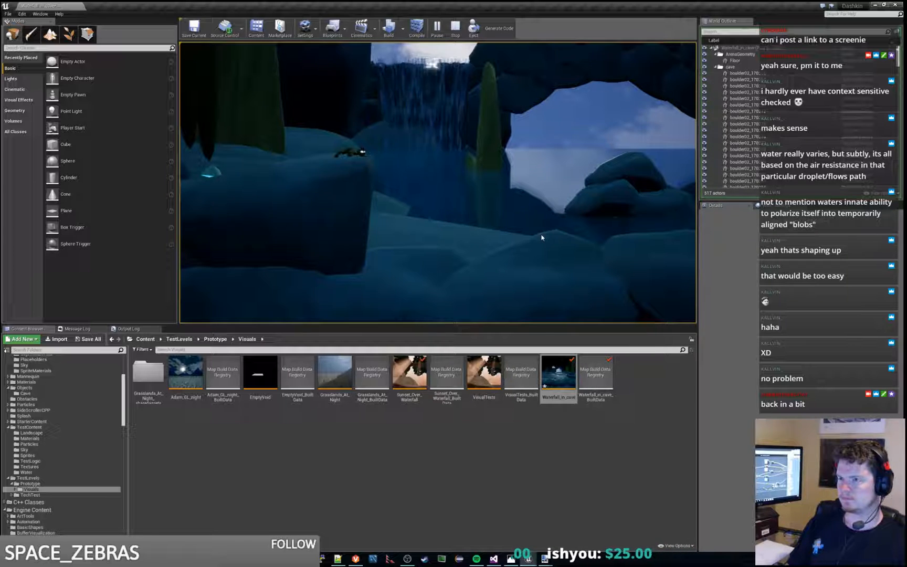
pyautogui.press('d')
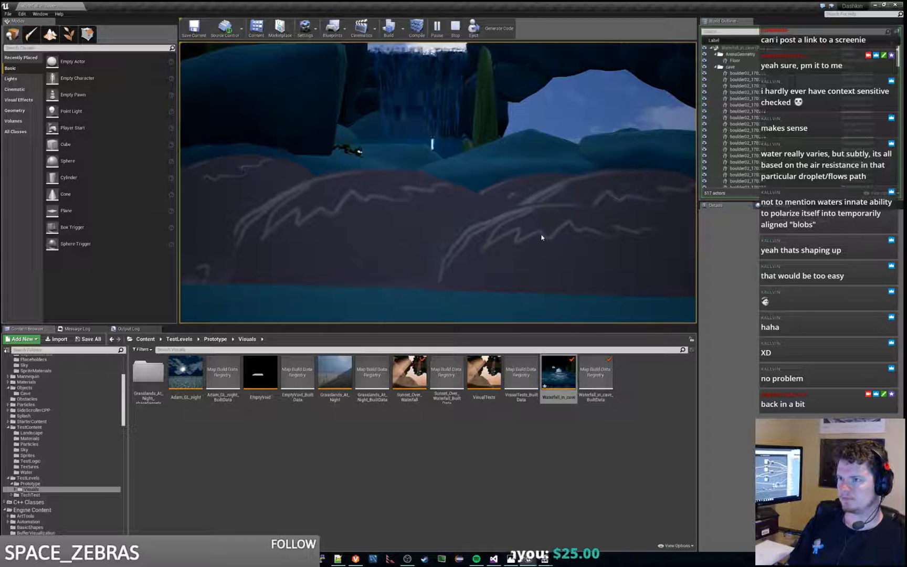
pyautogui.press('e')
pyautogui.press('space')
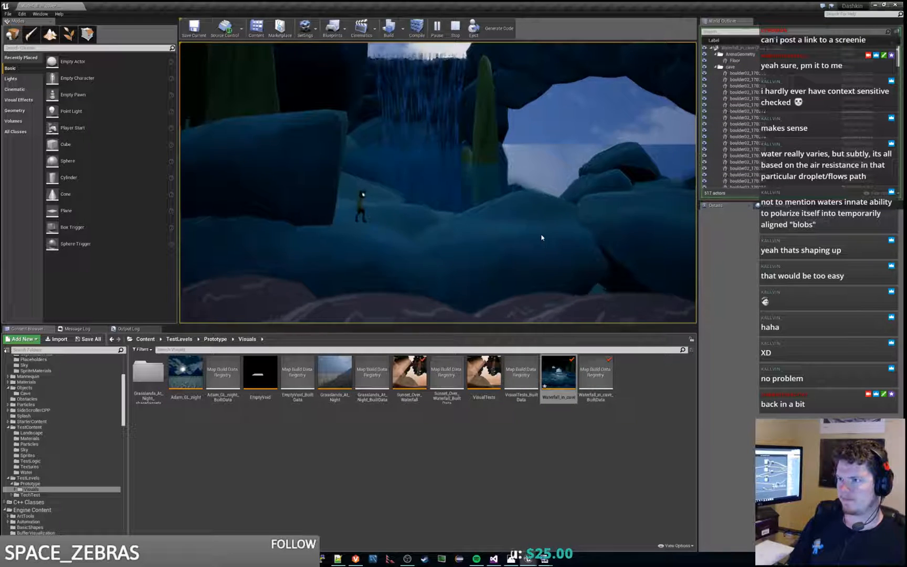
pyautogui.press('e')
pyautogui.press('s')
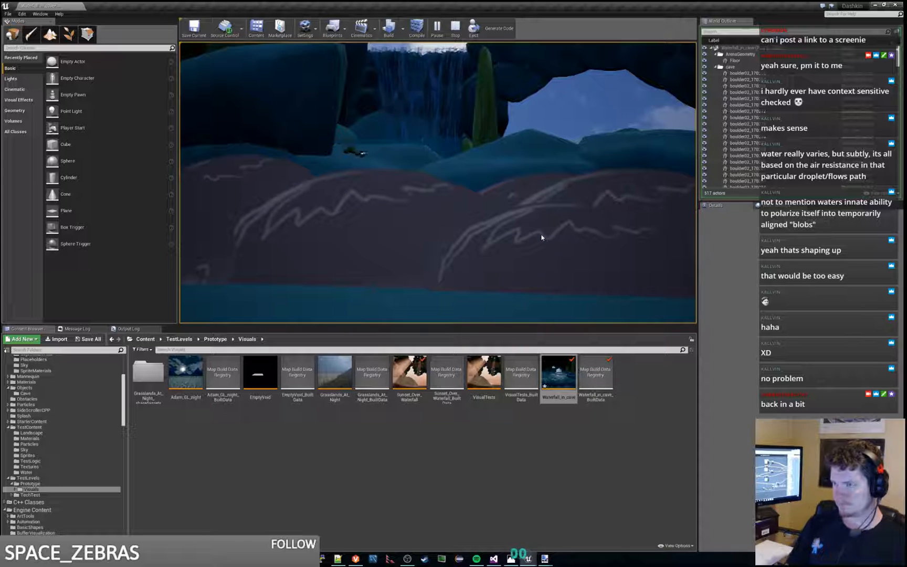
pyautogui.press('e')
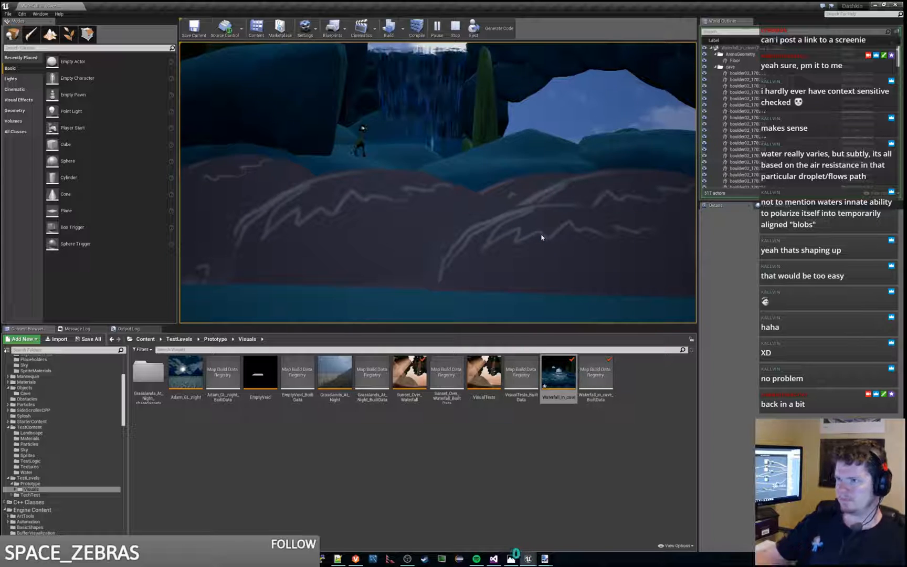
pyautogui.press('Escape')
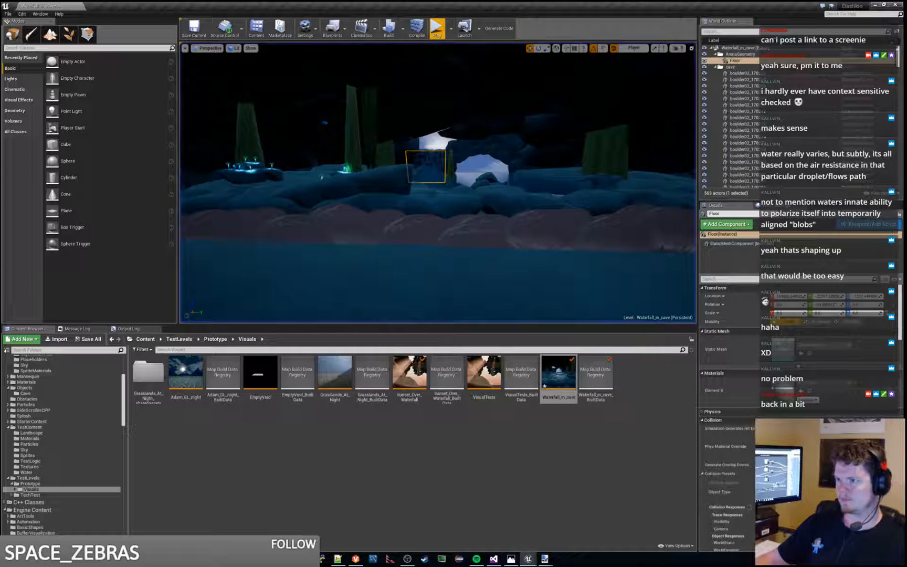
# Step: Move the Floor slab well outward, clear of the outer boulders, and play the level
pyautogui.press('w')
pyautogui.moveTo(546, 178); pyautogui.dragTo(480, 183, button='right')
pyautogui.press('d')
pyautogui.moveTo(483, 129); pyautogui.dragTo(423, 138, button='right')
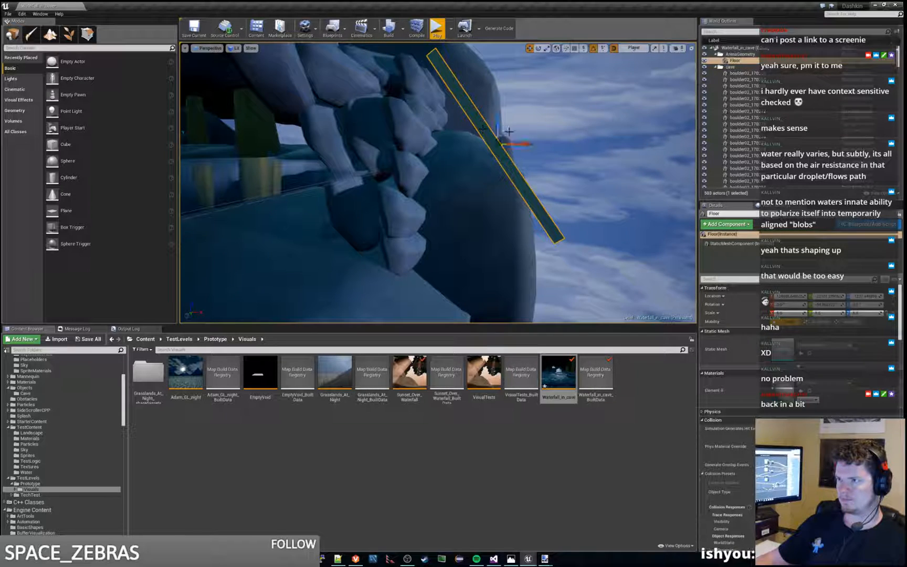
pyautogui.moveTo(525, 144); pyautogui.dragTo(610, 149)
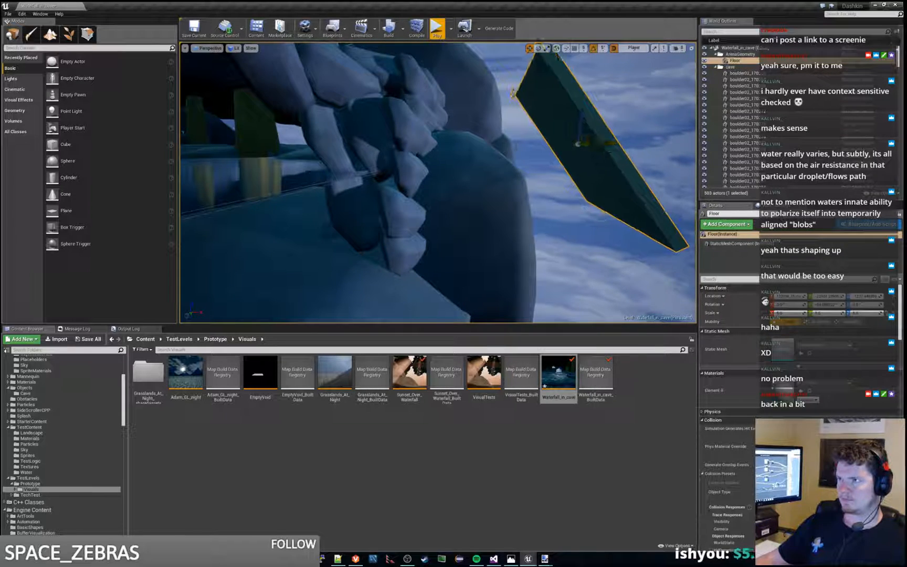
pyautogui.click(437, 29)
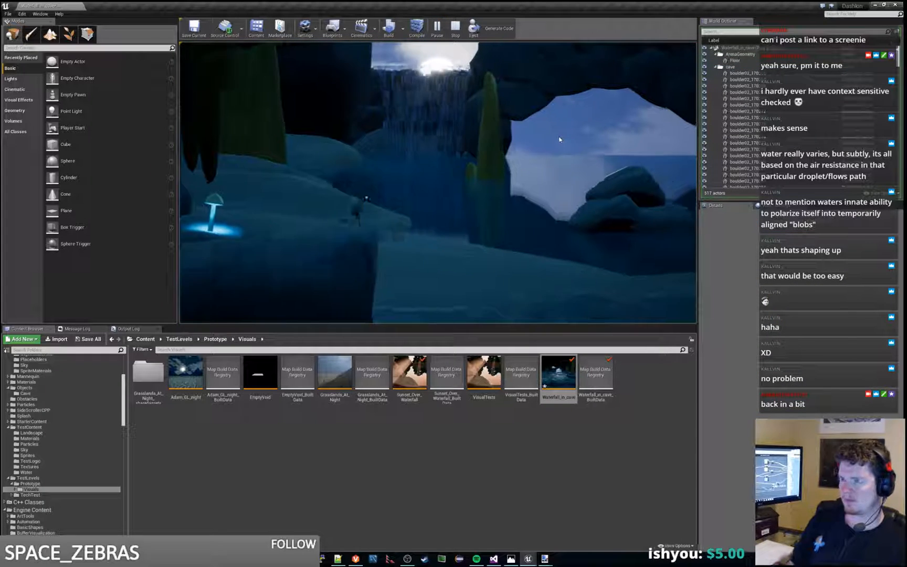
# Step: Run the character back and forth over the foreground rocks to examine the waterfall's backlight, and end the play session
pyautogui.press('d')
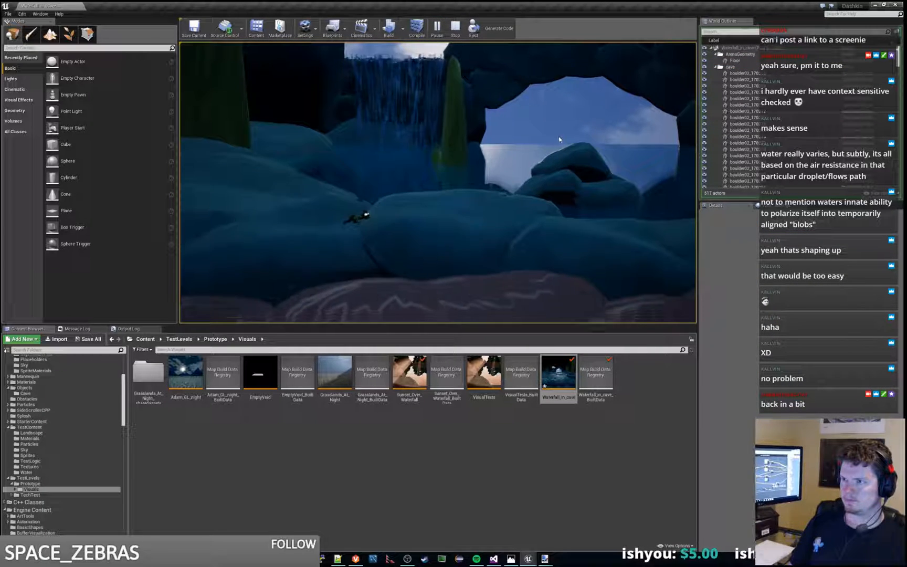
pyautogui.press('a')
pyautogui.press('d')
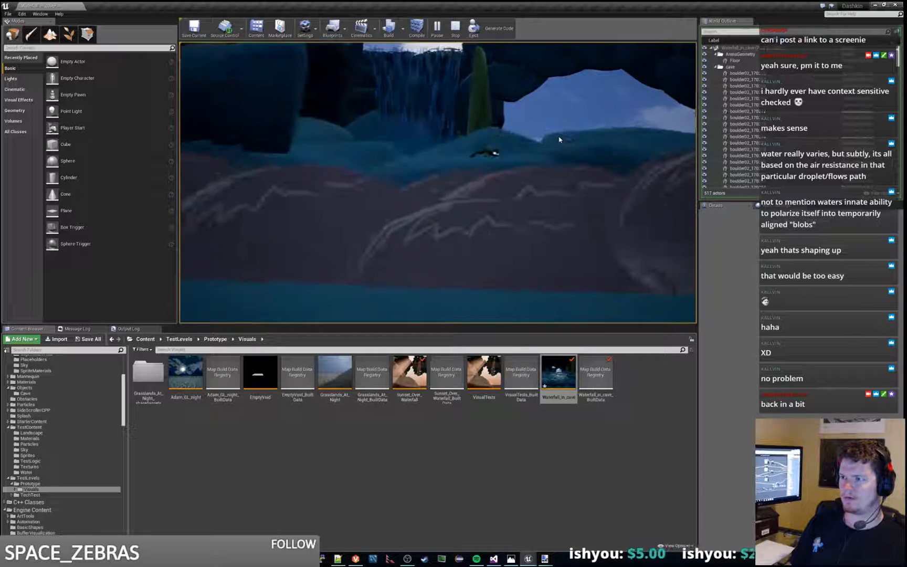
pyautogui.press('a')
pyautogui.press('d')
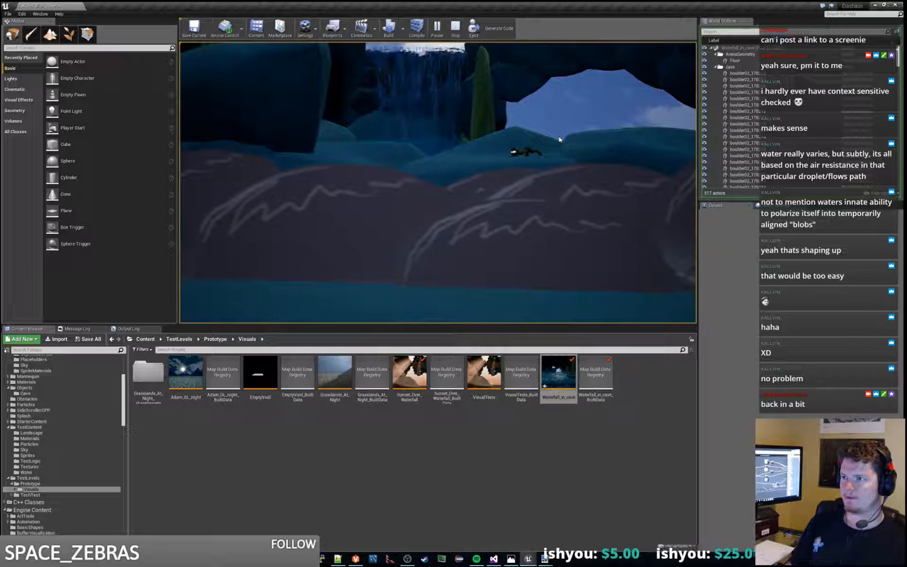
pyautogui.press('a')
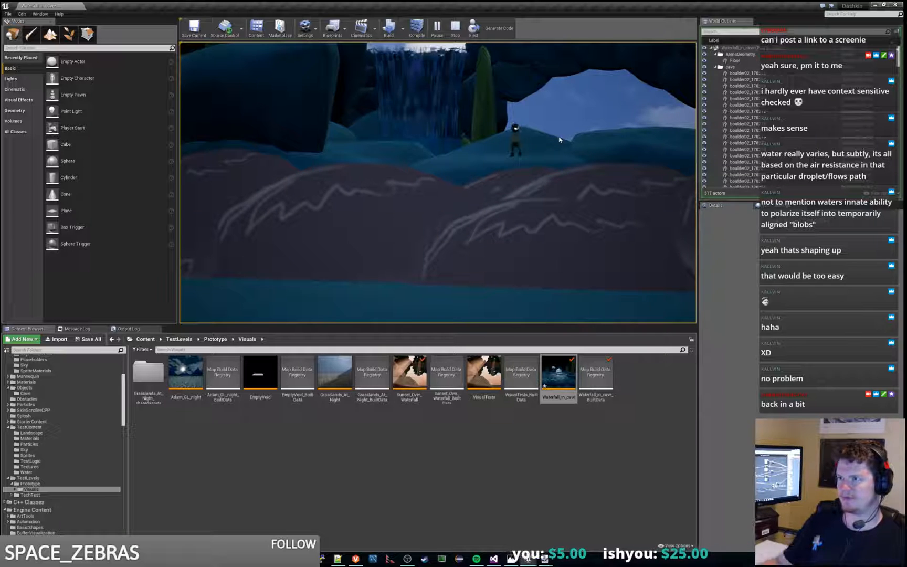
pyautogui.press('Escape')
# Step: Examine the waterfall and the Floor slab from inside the cave, and collapse the outliner's ArenaGeometry and cave folders
pyautogui.press('w')
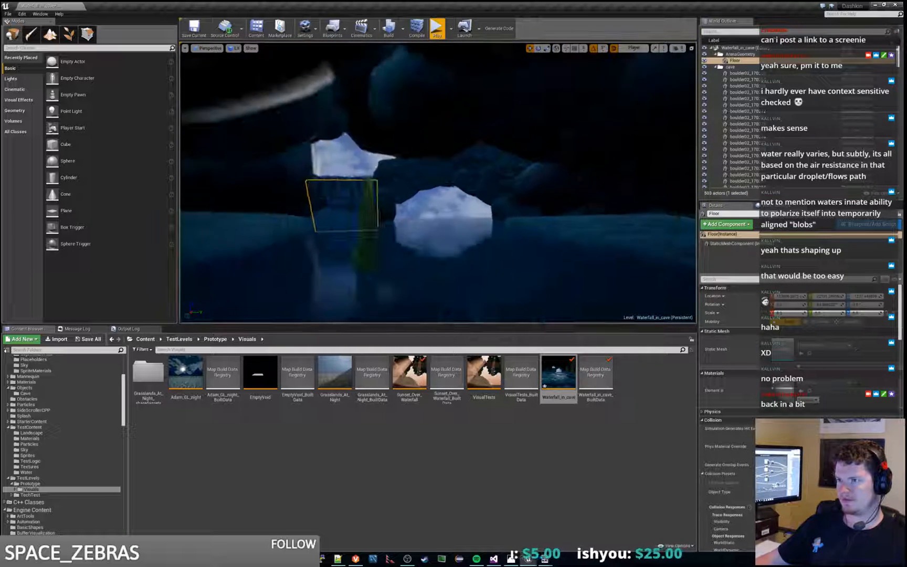
pyautogui.press('w')
pyautogui.moveTo(570, 217); pyautogui.dragTo(772, 238, button='right')
pyautogui.press('s')
pyautogui.press('a')
pyautogui.press('d')
pyautogui.press('a')
pyautogui.press('e')
pyautogui.press('q')
pyautogui.press('a')
pyautogui.press('a')
pyautogui.press('s')
pyautogui.press('d')
pyautogui.press('a')
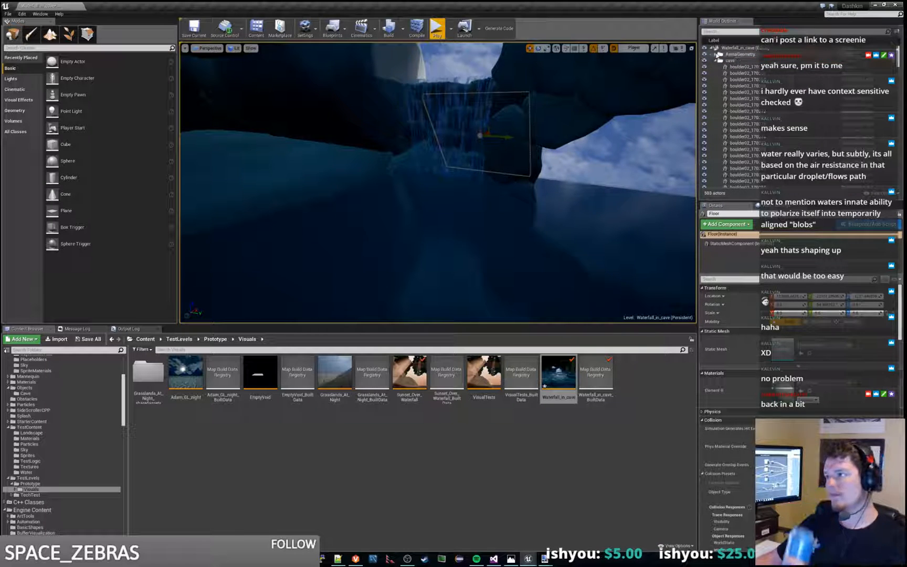
pyautogui.click(717, 54)
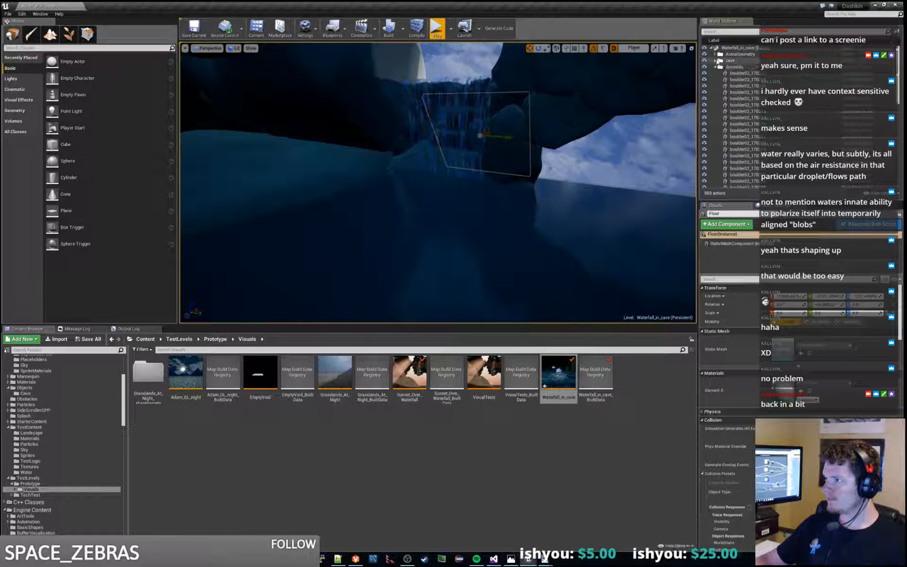
# Step: Hide the water's PlanarReflection, check the waterfall pool in a short play session, and end the session
pyautogui.click(716, 61)
pyautogui.click(715, 73)
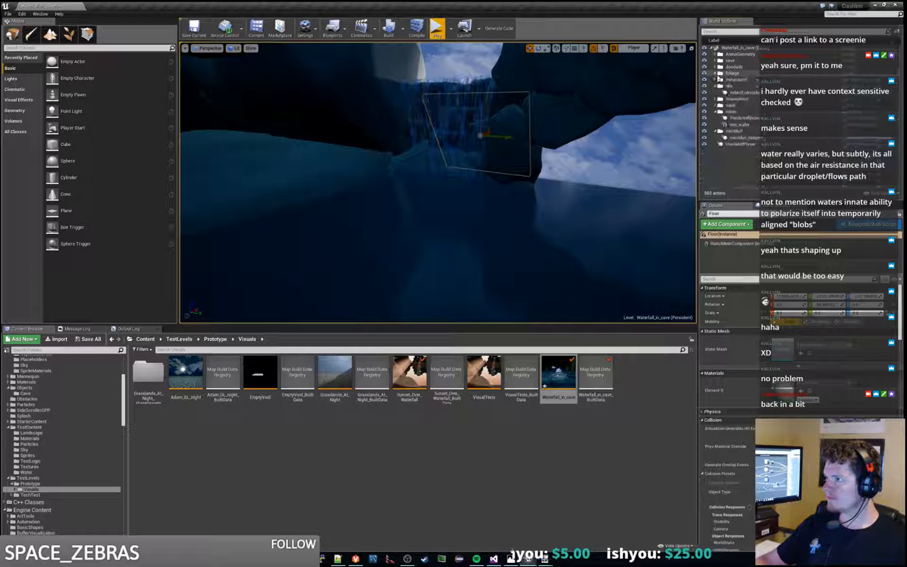
pyautogui.click(705, 118)
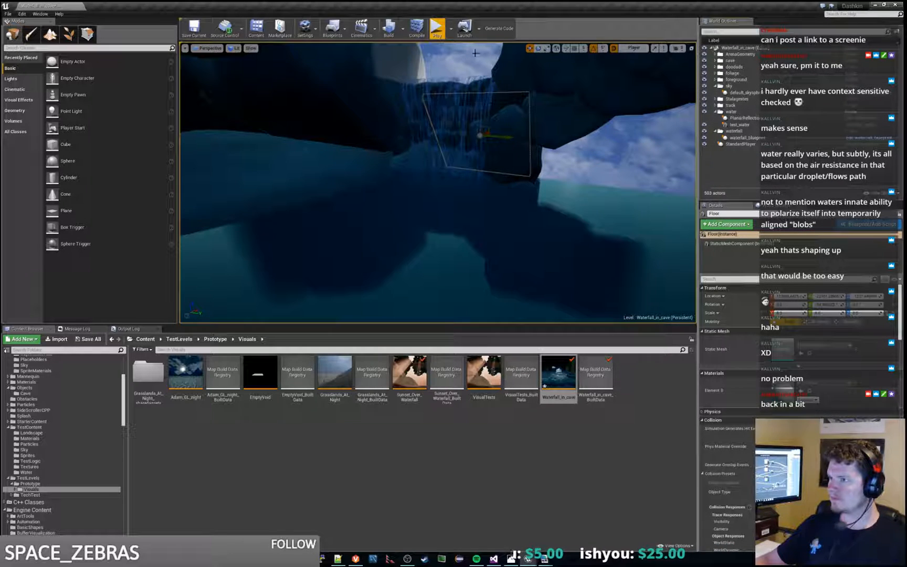
pyautogui.click(437, 28)
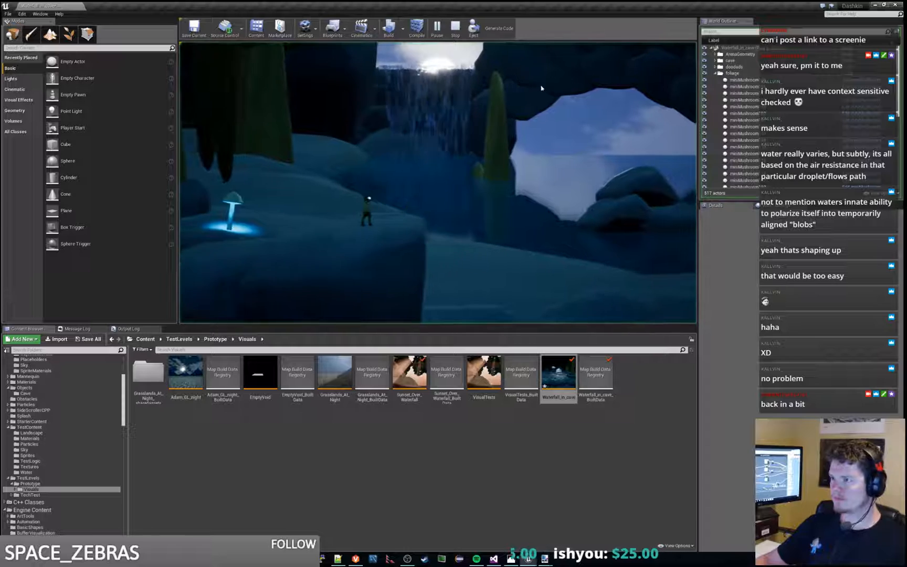
pyautogui.press('Escape')
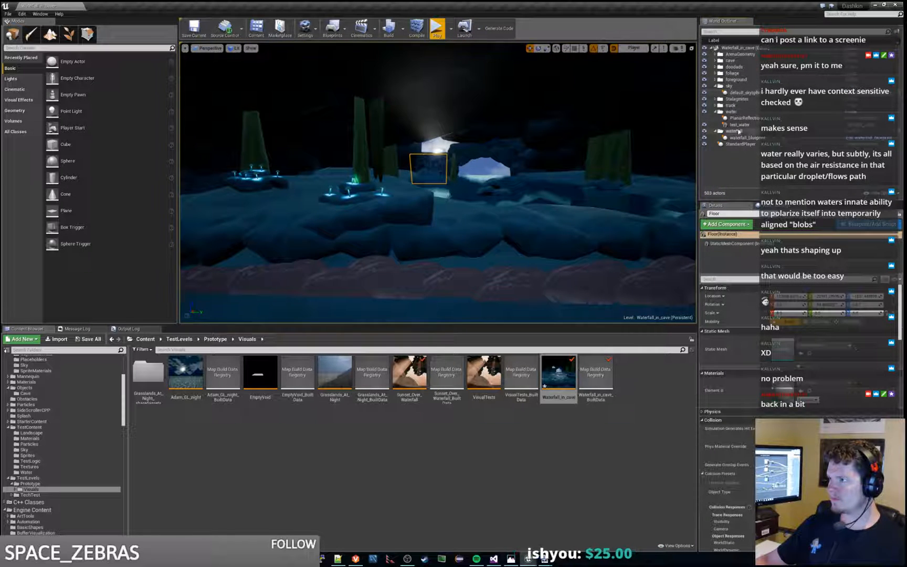
# Step: Raise the water's PlanarReflection to about the middle of the cave opening and play the level
pyautogui.click(488, 166)
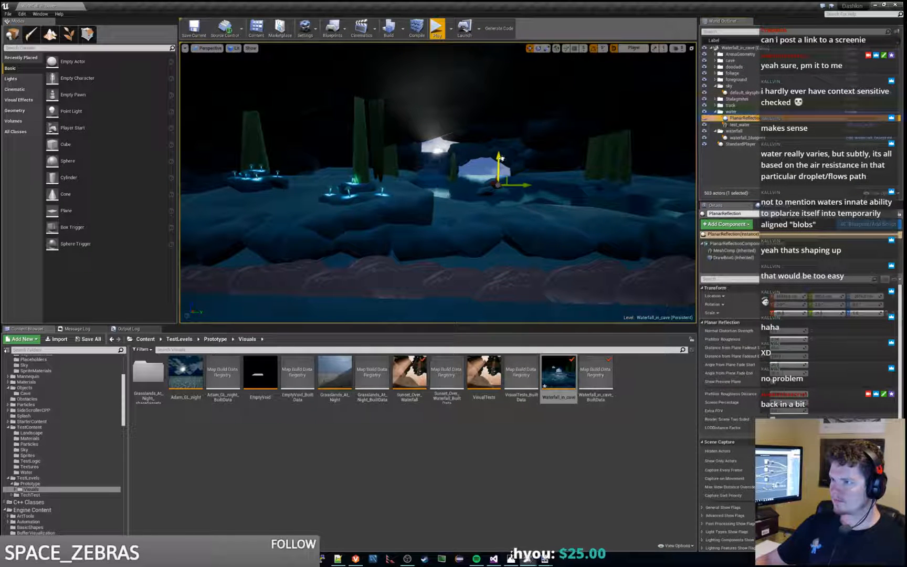
pyautogui.moveTo(499, 156); pyautogui.dragTo(502, 139)
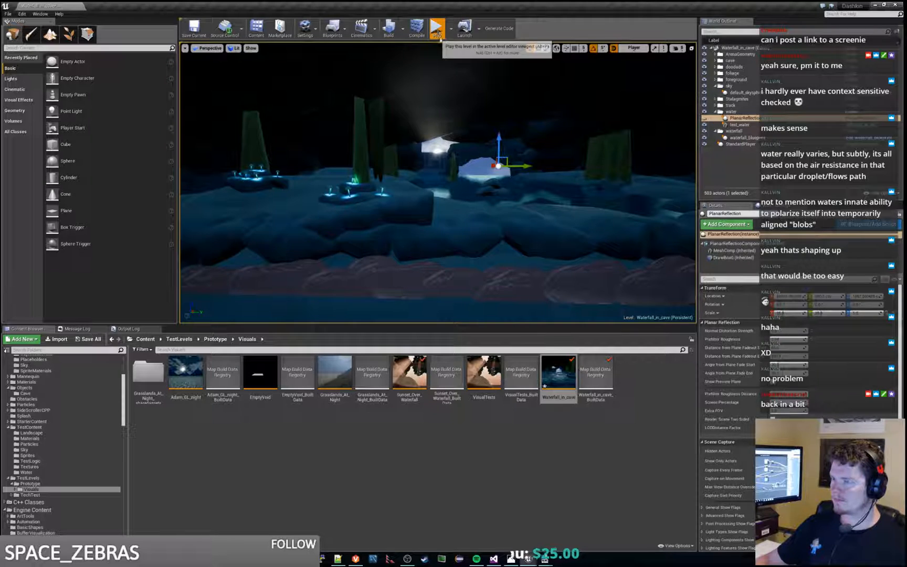
pyautogui.click(437, 29)
pyautogui.click(478, 133)
pyautogui.press('d')
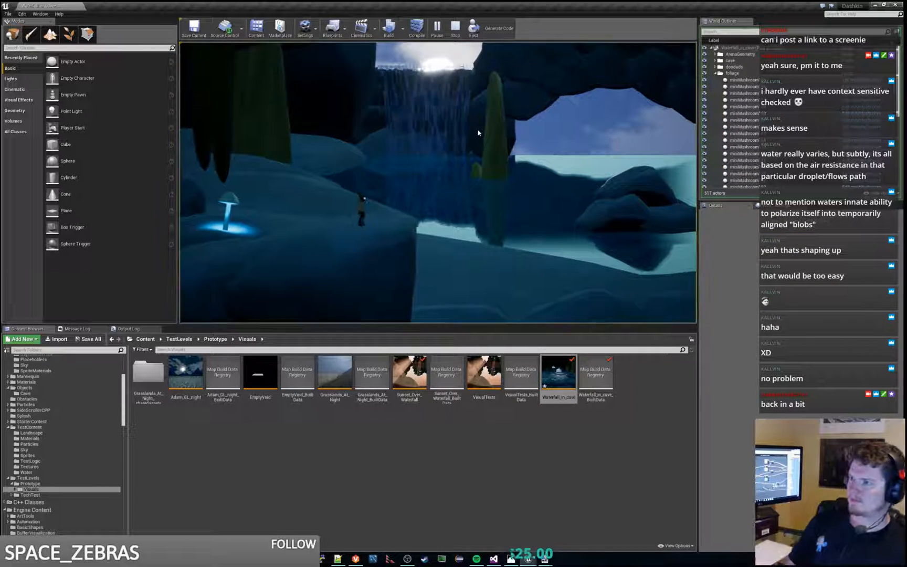
# Step: Run the character past the cave opening and back to the waterfall to examine the water reflections, and end the play session
pyautogui.press('d')
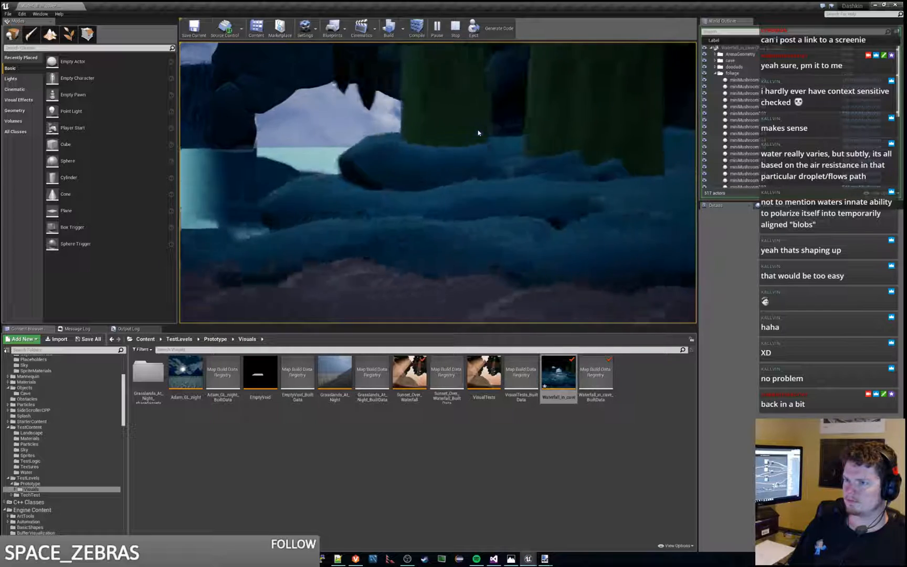
pyautogui.press('a')
pyautogui.press('a')
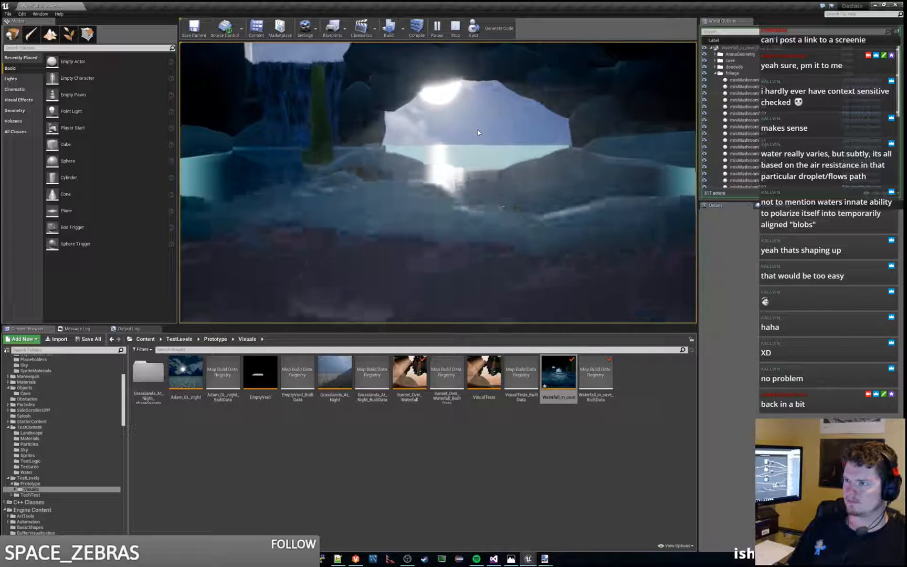
pyautogui.press('a')
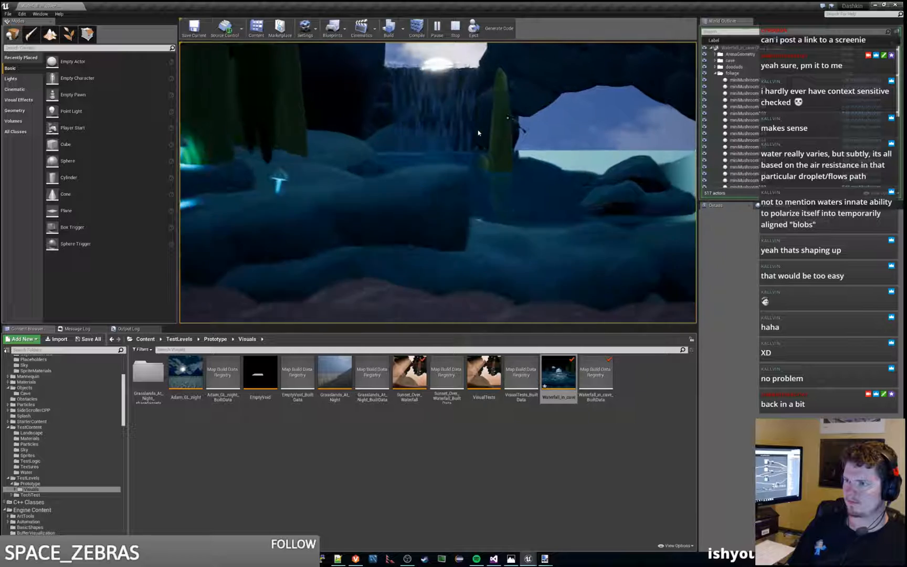
pyautogui.press('a')
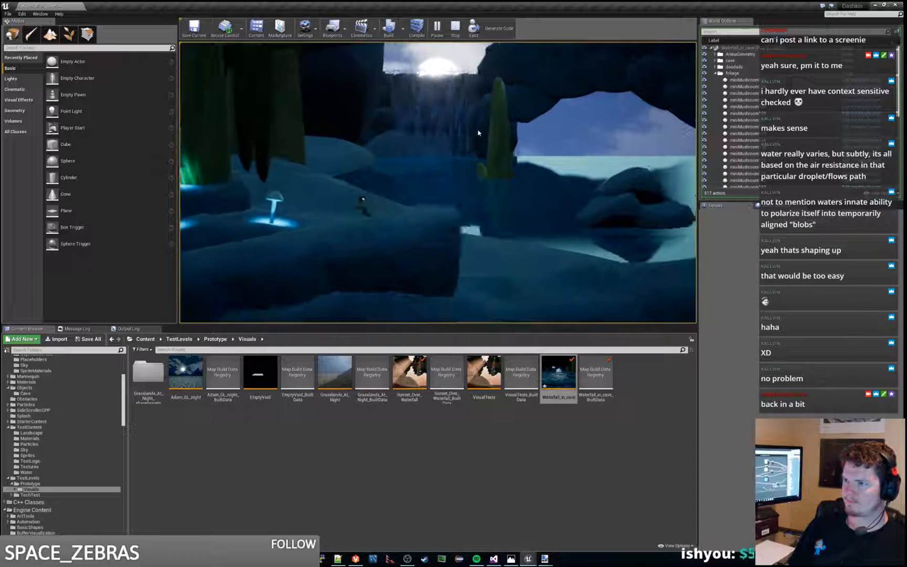
pyautogui.press('Escape')
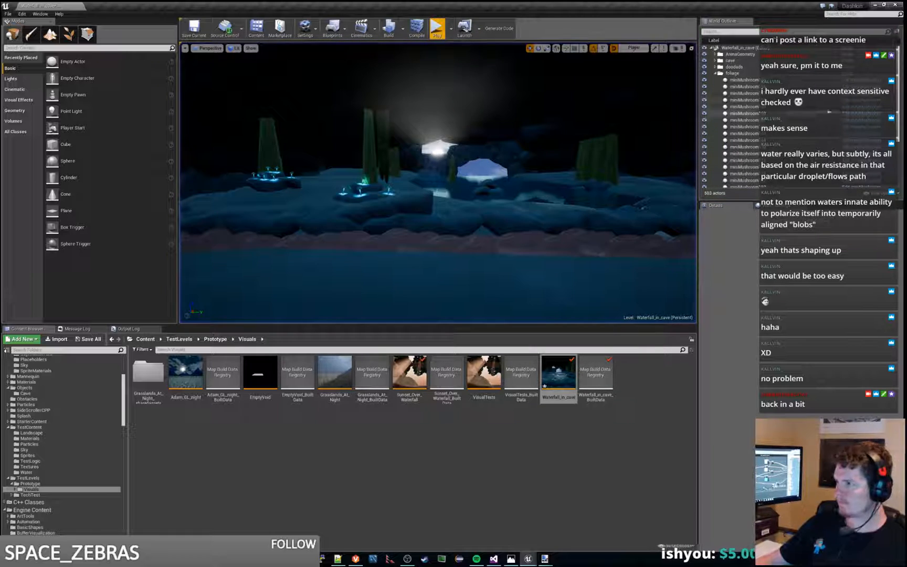
# Step: Try showing the PlanarReflection in the viewport, and undo the latest changes
pyautogui.click(715, 74)
pyautogui.click(730, 86)
pyautogui.click(740, 93)
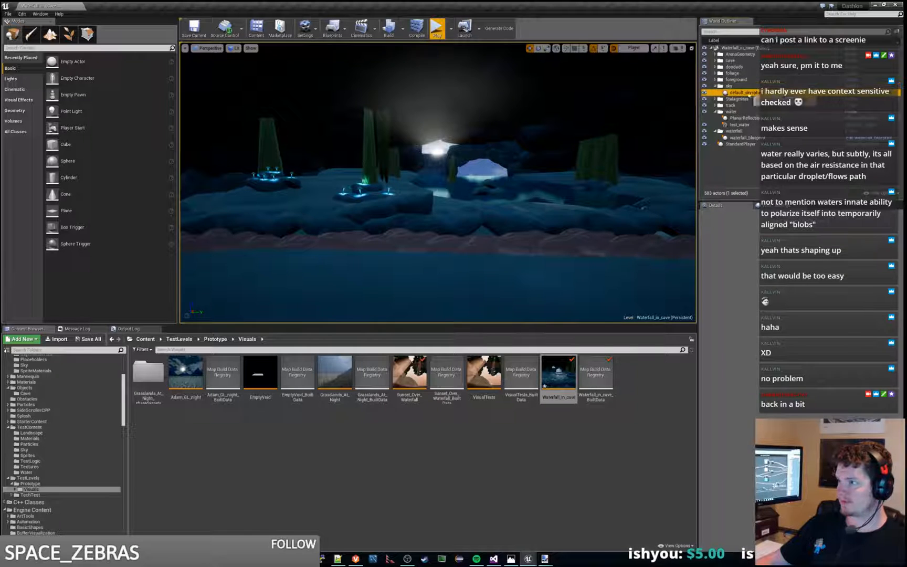
pyautogui.click(731, 117)
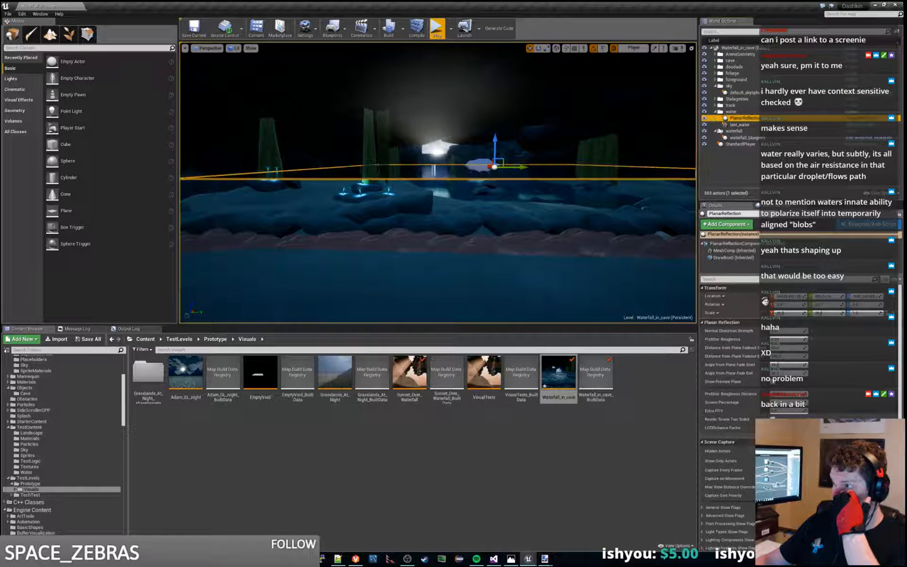
pyautogui.click(706, 144)
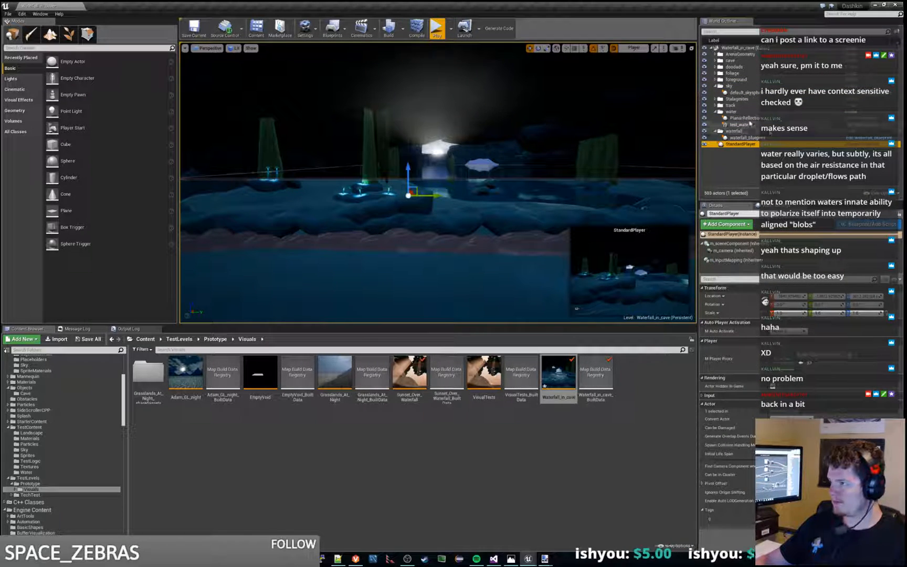
pyautogui.click(735, 117)
pyautogui.hotkey('ctrl', 'z')
pyautogui.hotkey('ctrl', 'z')
pyautogui.hotkey('ctrl', 'z')
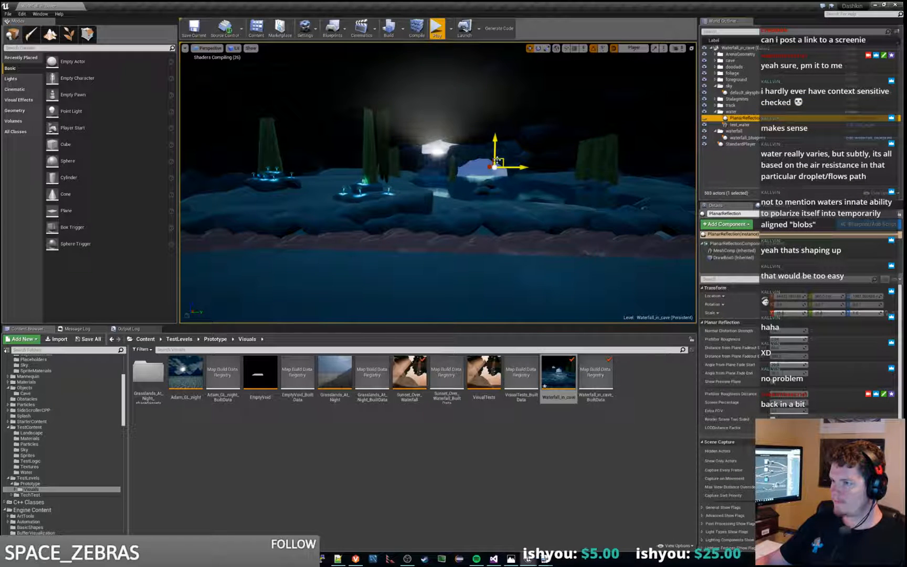
pyautogui.click(497, 160)
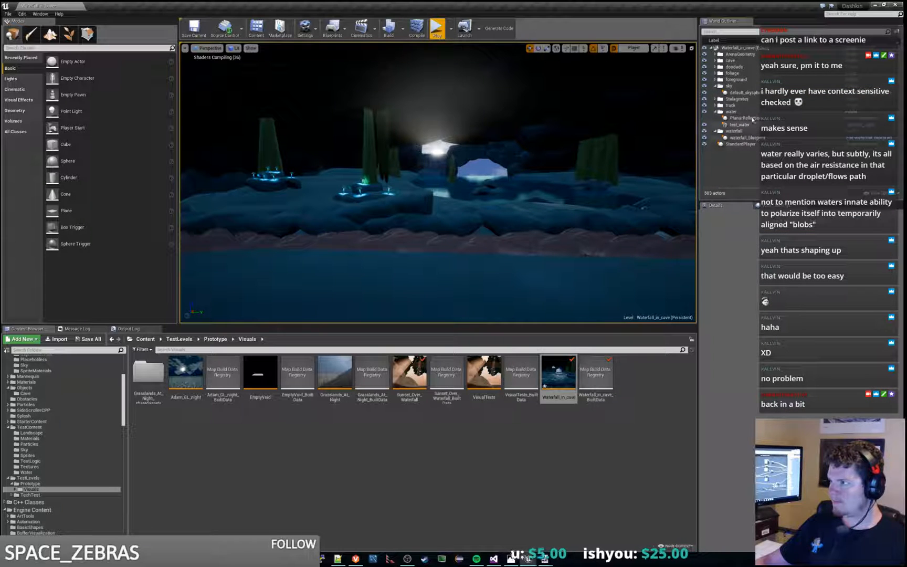
# Step: Replay the level briefly to recheck the water reflections, and make the PlanarReflection visible in the viewport
pyautogui.click(751, 118)
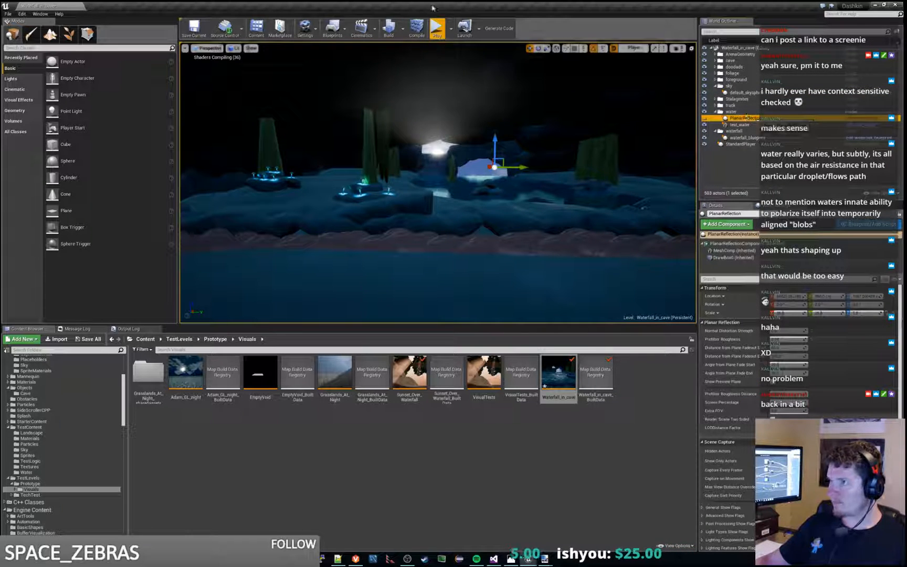
pyautogui.click(434, 31)
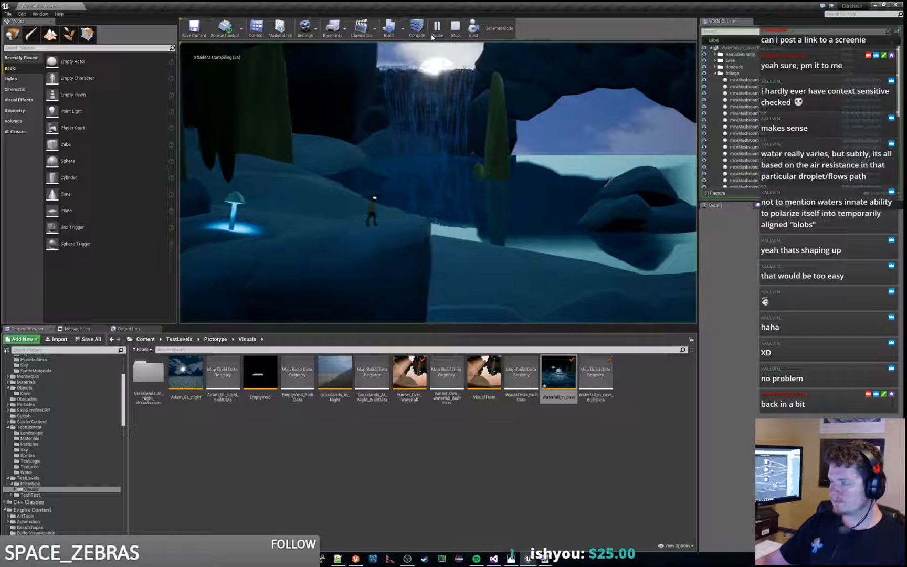
pyautogui.press('Escape')
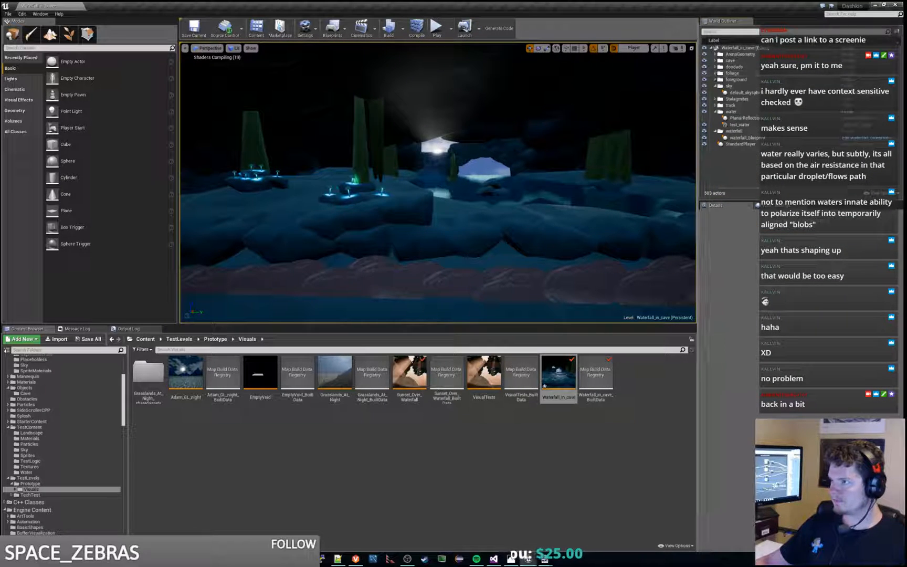
pyautogui.click(753, 118)
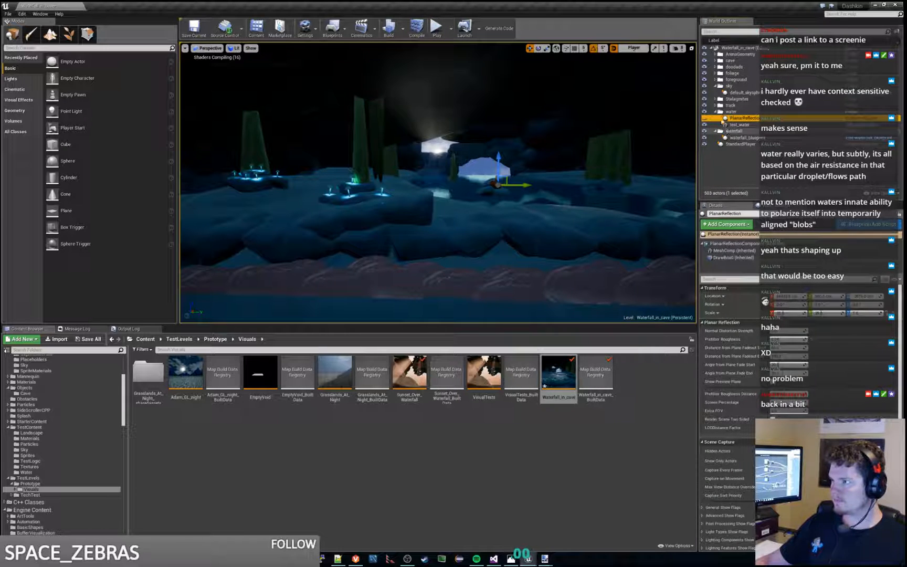
pyautogui.click(705, 120)
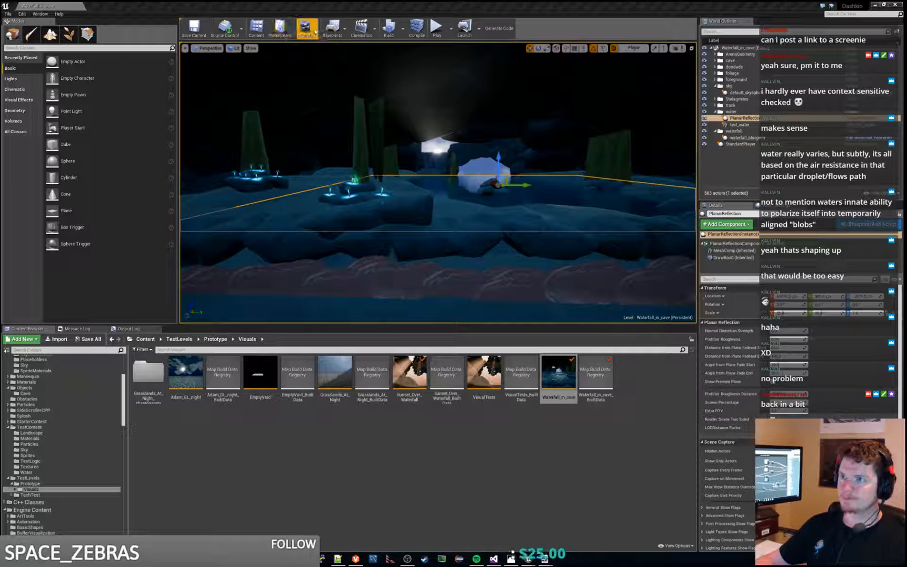
# Step: Open the World Settings, look over the Lightmaps options, and build the level's lighting
pyautogui.click(315, 32)
pyautogui.click(321, 58)
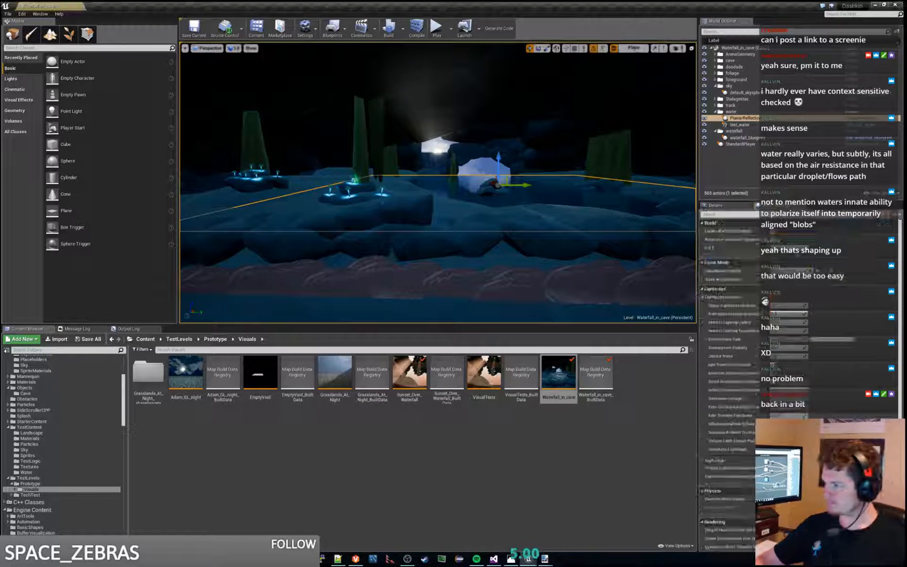
pyautogui.press('XF86AudioNext')
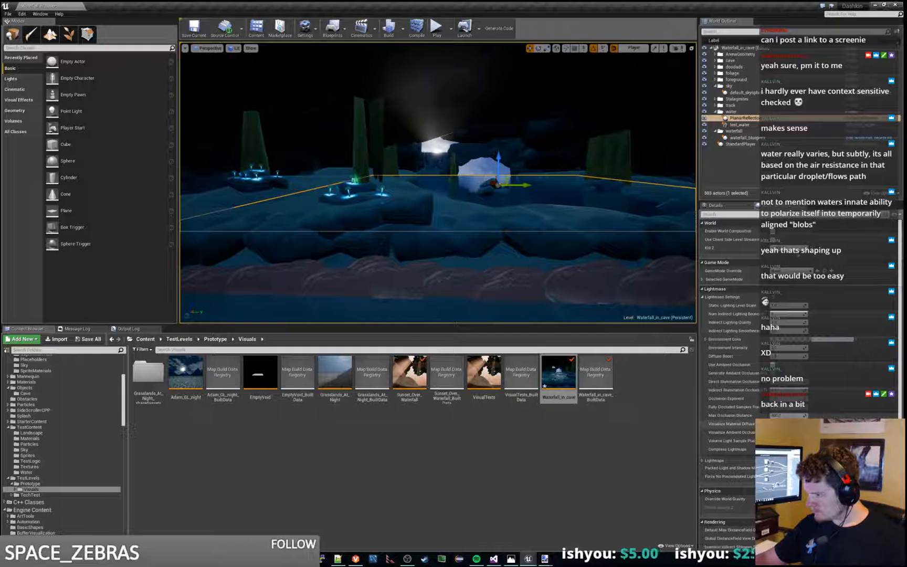
pyautogui.click(703, 460)
pyautogui.click(702, 460)
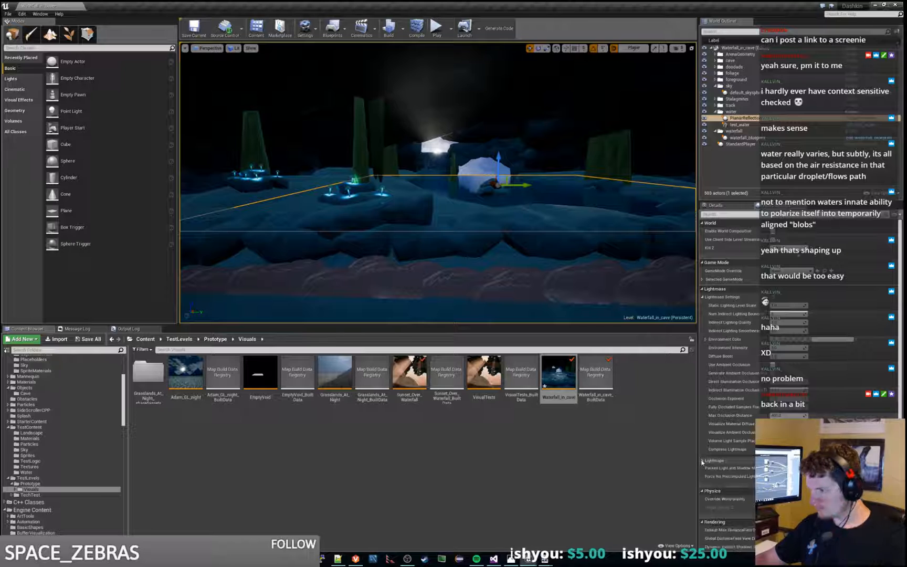
pyautogui.click(388, 28)
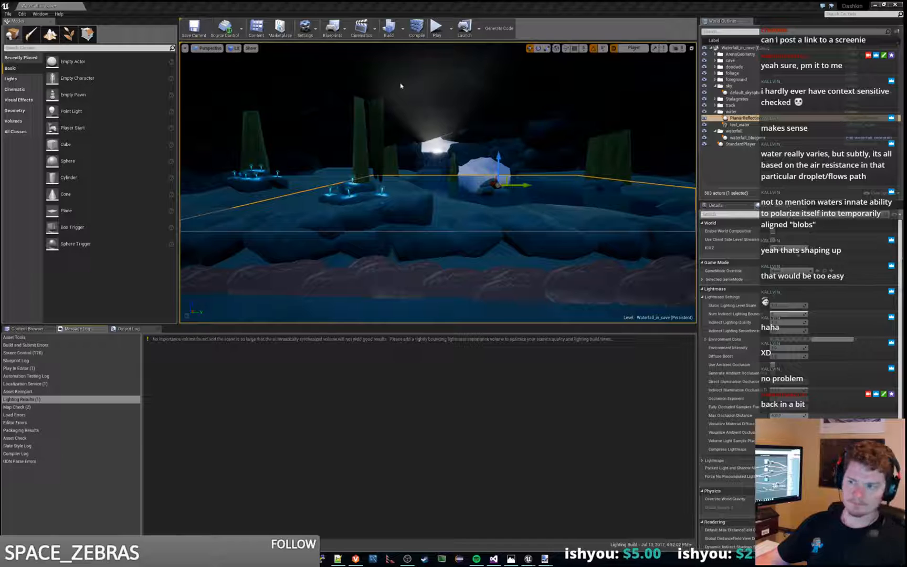
# Step: Play the level, run the character over the rocks past the cave opening to examine the water and waterfall, and end the session
pyautogui.click(436, 30)
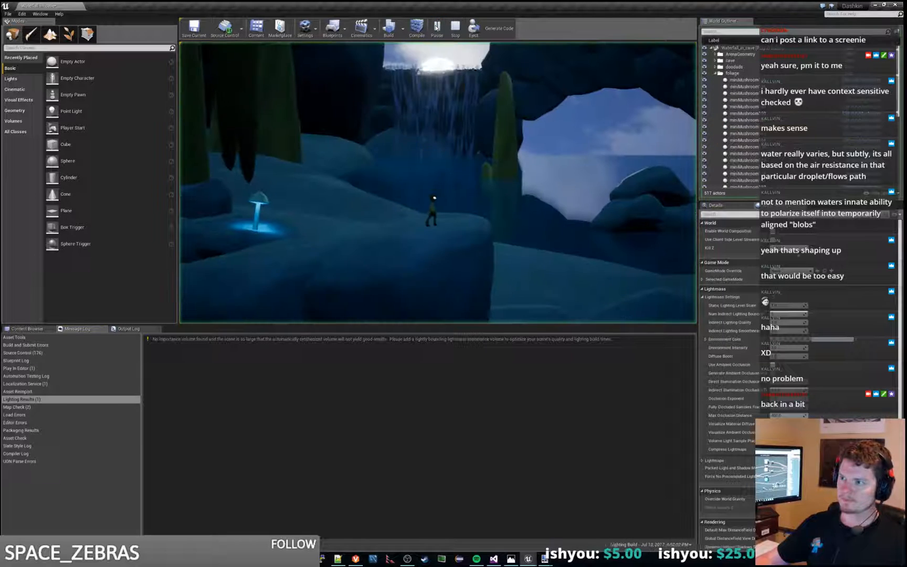
pyautogui.click(523, 96)
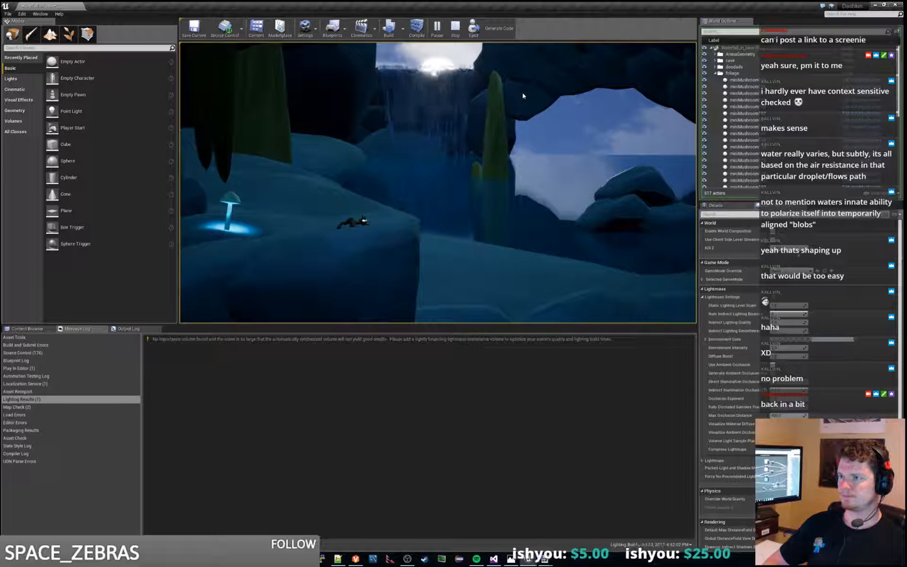
pyautogui.press('d')
pyautogui.press('space')
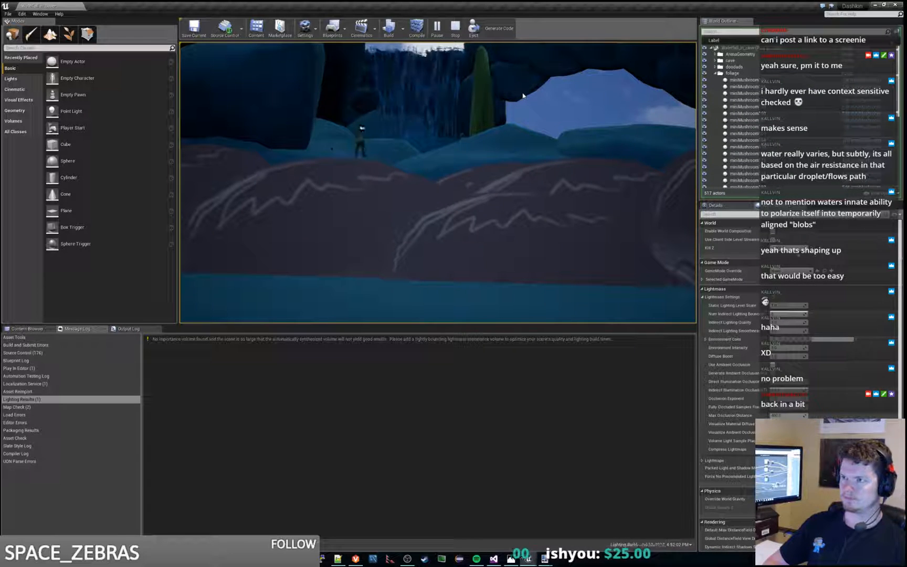
pyautogui.press('w')
pyautogui.press('d')
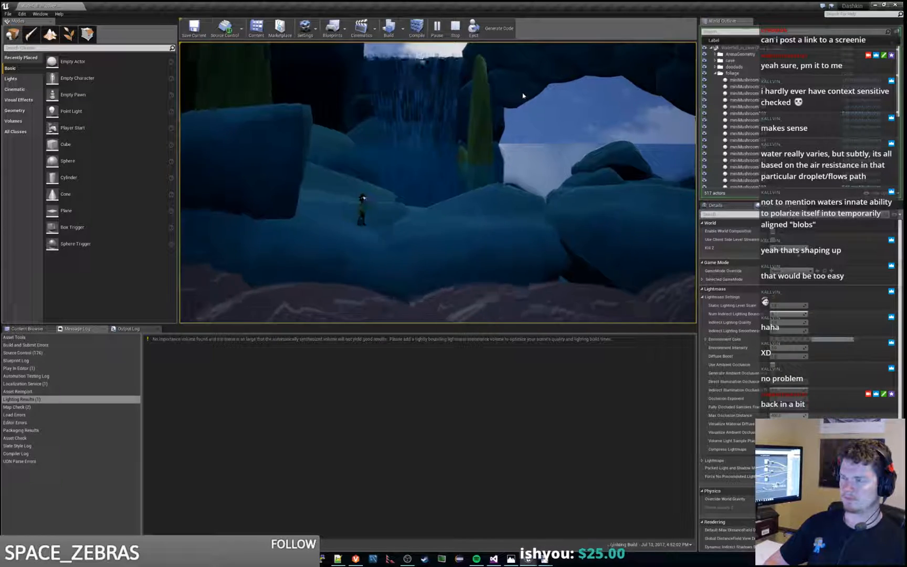
pyautogui.press('d')
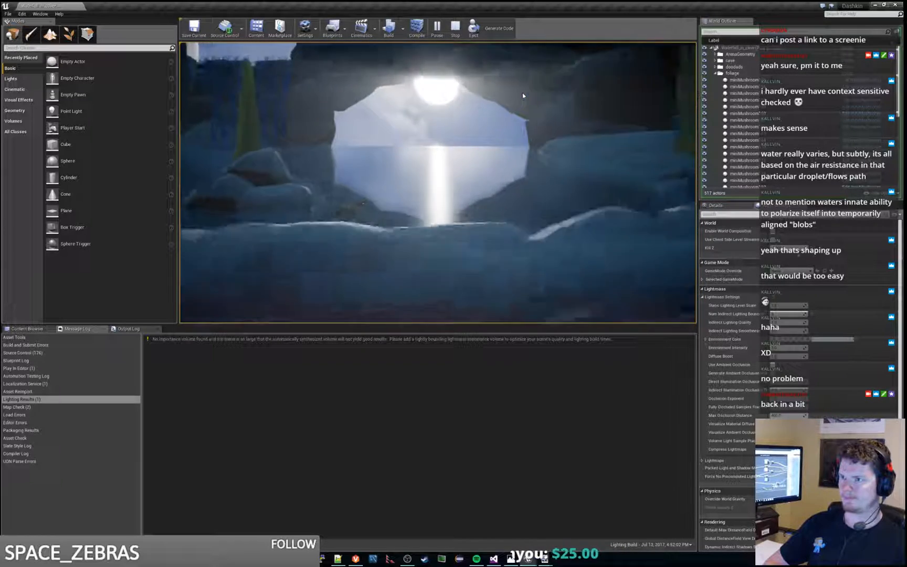
pyautogui.press('d')
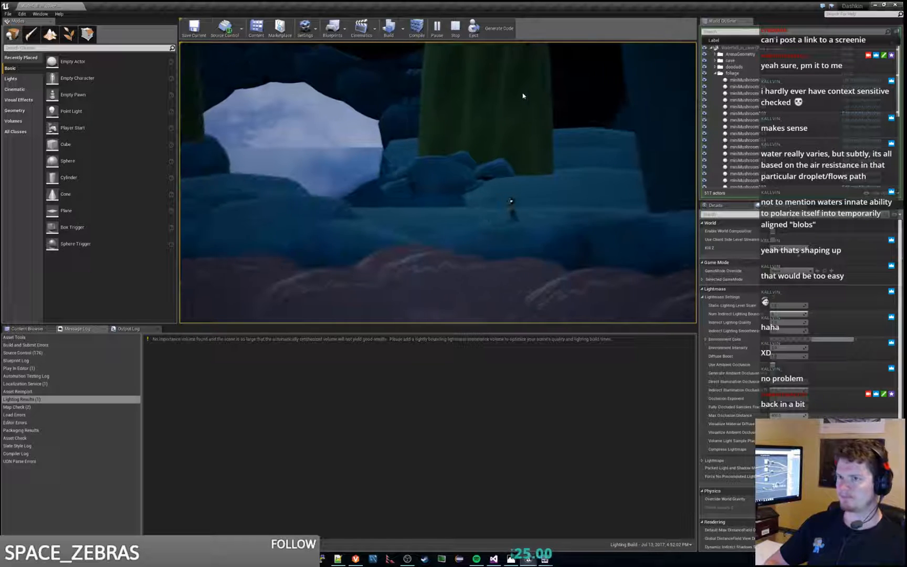
pyautogui.press('d')
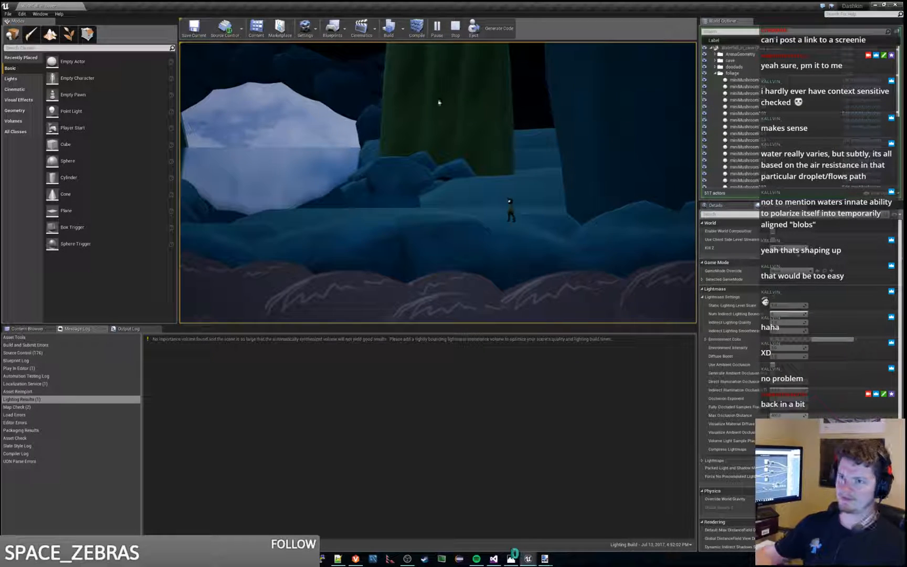
pyautogui.press('Escape')
# Step: Select and frame the Floor slab outside the cave to examine it against the outer boulders, and play the level
pyautogui.press('w')
pyautogui.moveTo(374, 190); pyautogui.dragTo(289, 194, button='right')
pyautogui.click(373, 190)
pyautogui.press('f')
pyautogui.press('s')
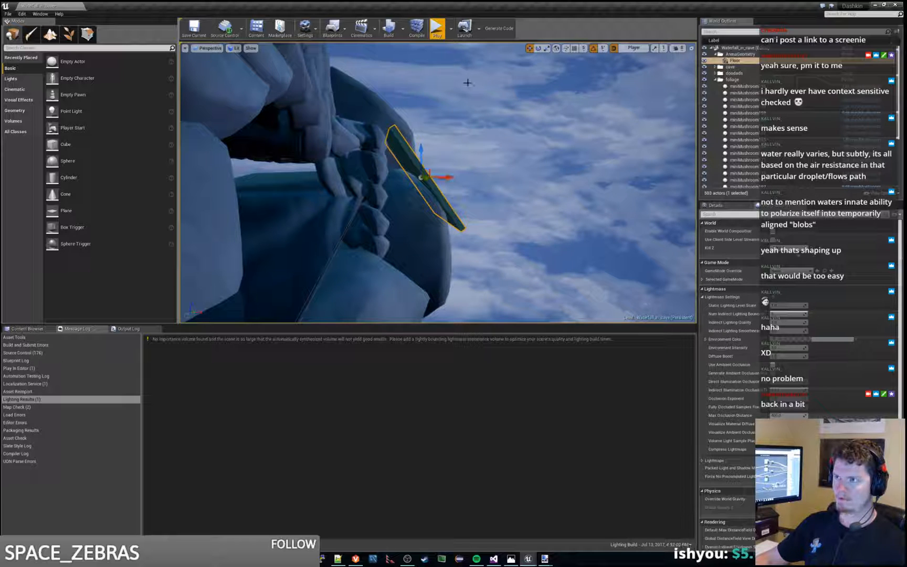
pyautogui.click(437, 27)
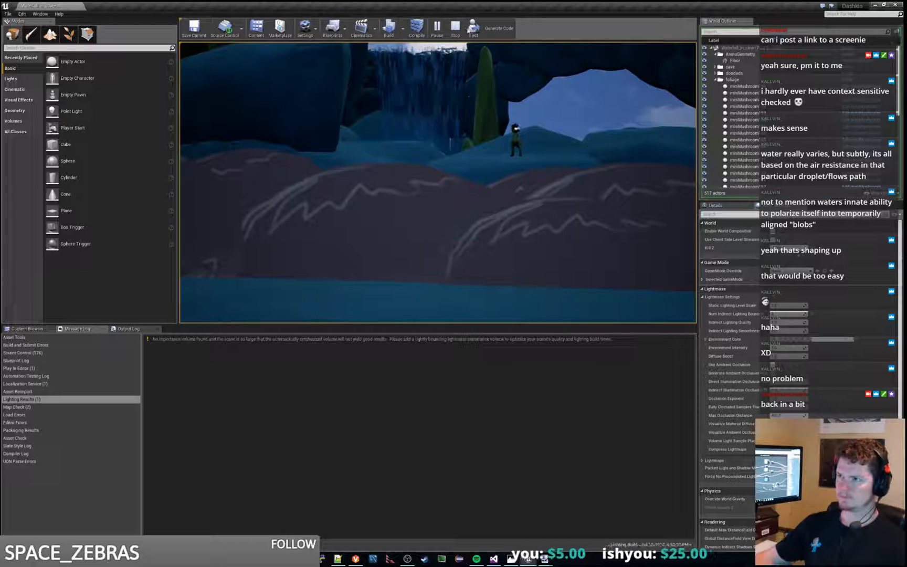
# Step: End the running play session, rebuild the level's lighting, and play the level again
pyautogui.press('Escape')
pyautogui.click(387, 27)
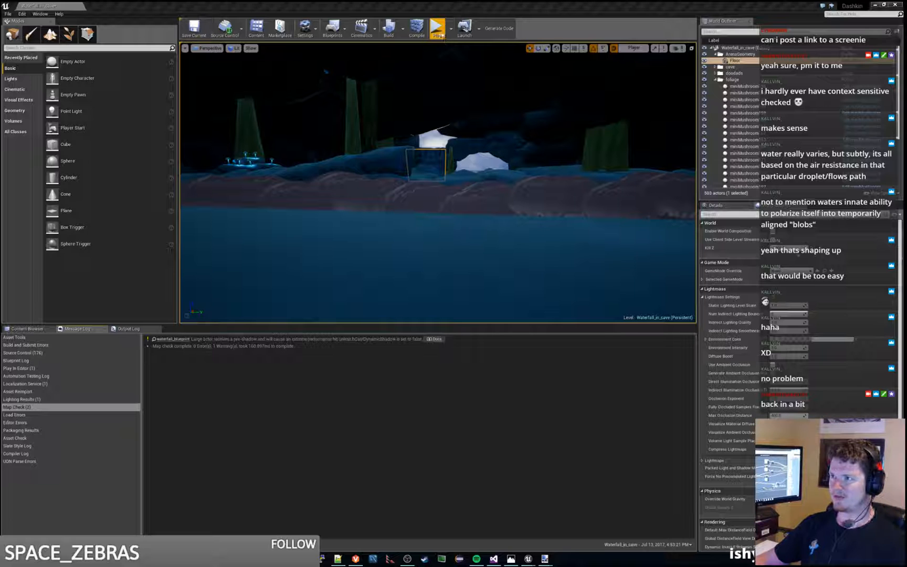
pyautogui.click(441, 35)
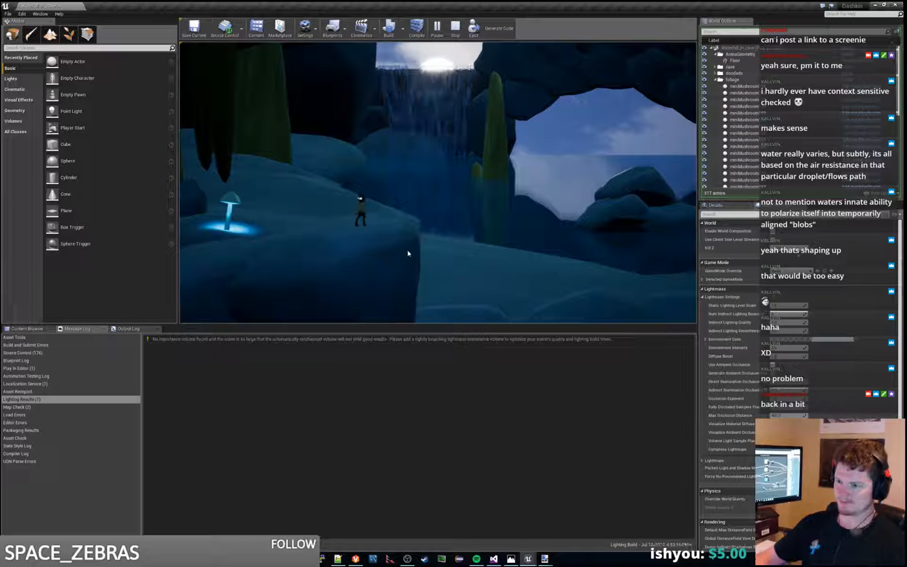
# Step: Run the character over the rocks past the waterfall and cave opening to examine the water, and end the session
pyautogui.press('d')
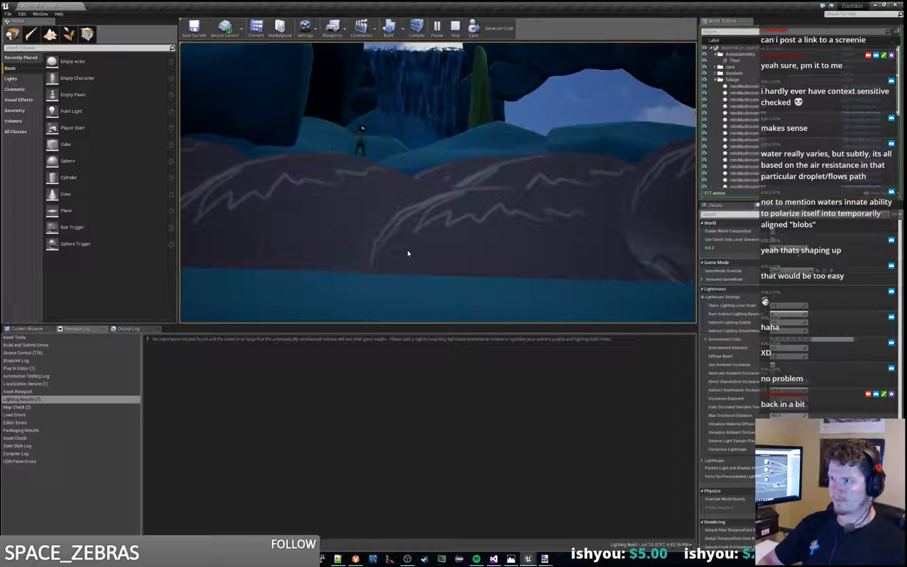
pyautogui.press('d')
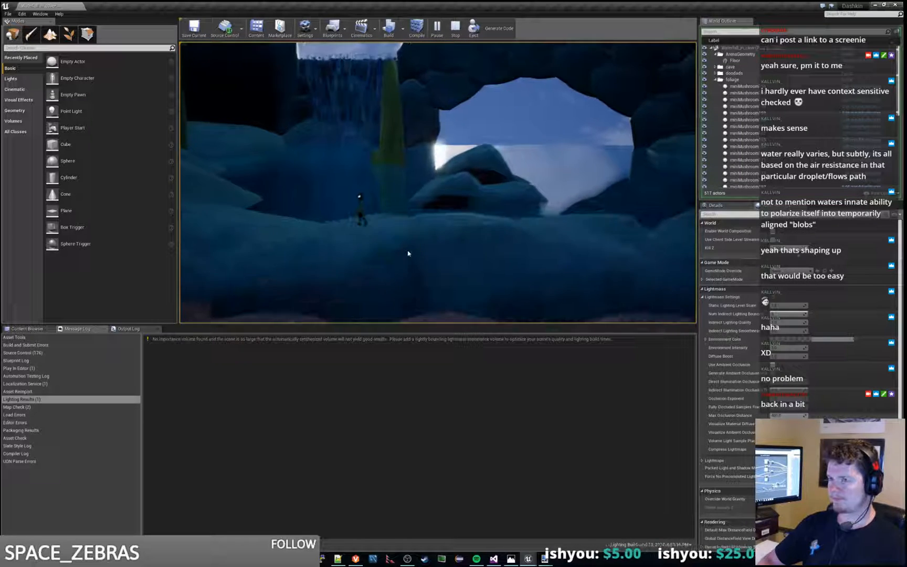
pyautogui.press('a')
pyautogui.press('d')
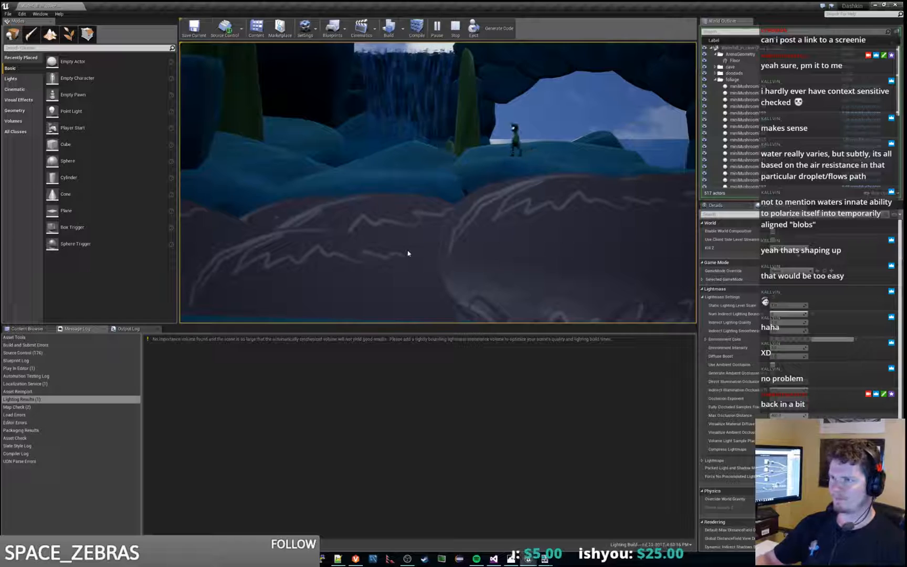
pyautogui.press('Escape')
# Step: Return to the Floor slab beside the outer boulders and rebuild the level's lighting
pyautogui.press('w')
pyautogui.moveTo(489, 197); pyautogui.dragTo(449, 183, button='right')
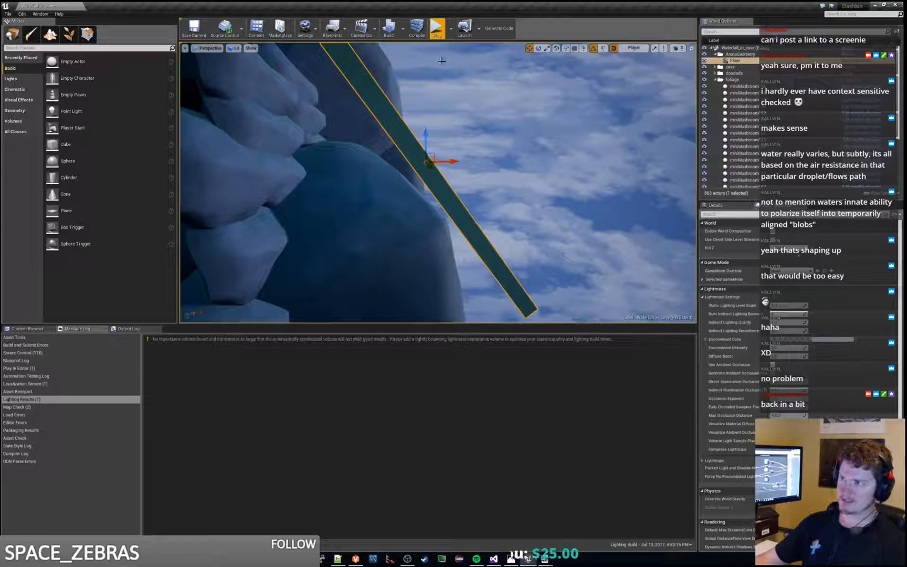
pyautogui.click(388, 28)
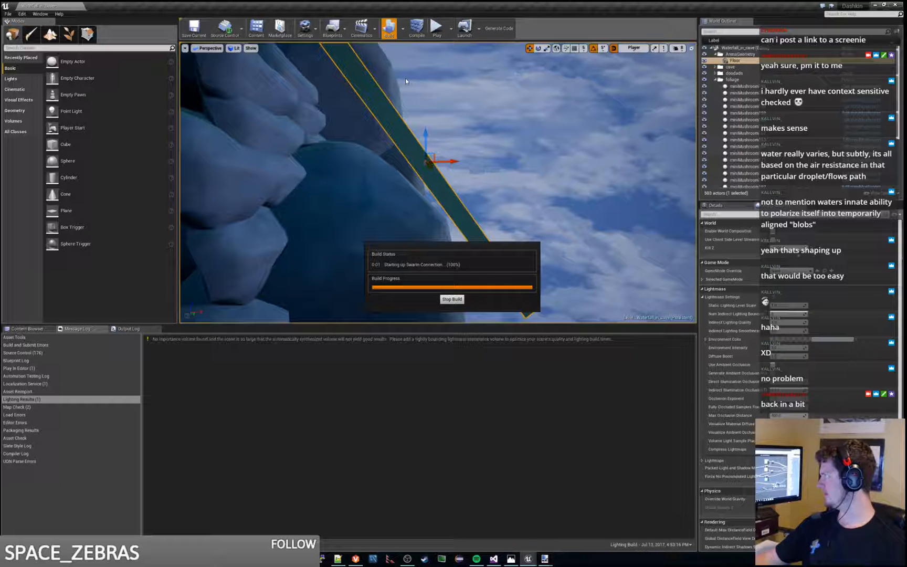
# Step: Play the level twice, moving the character across the rocks by the waterfall to examine the water and backlight
pyautogui.click(436, 26)
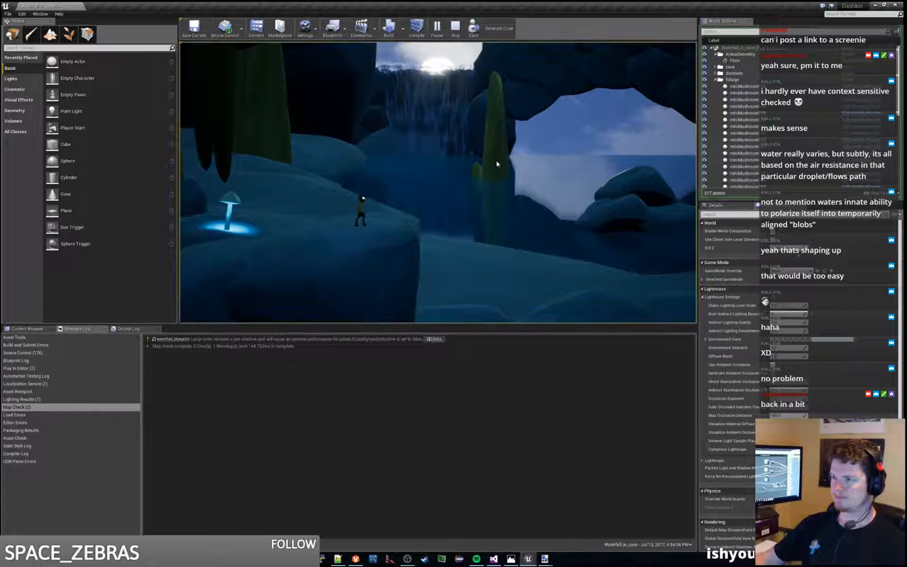
pyautogui.press('d')
pyautogui.press('d')
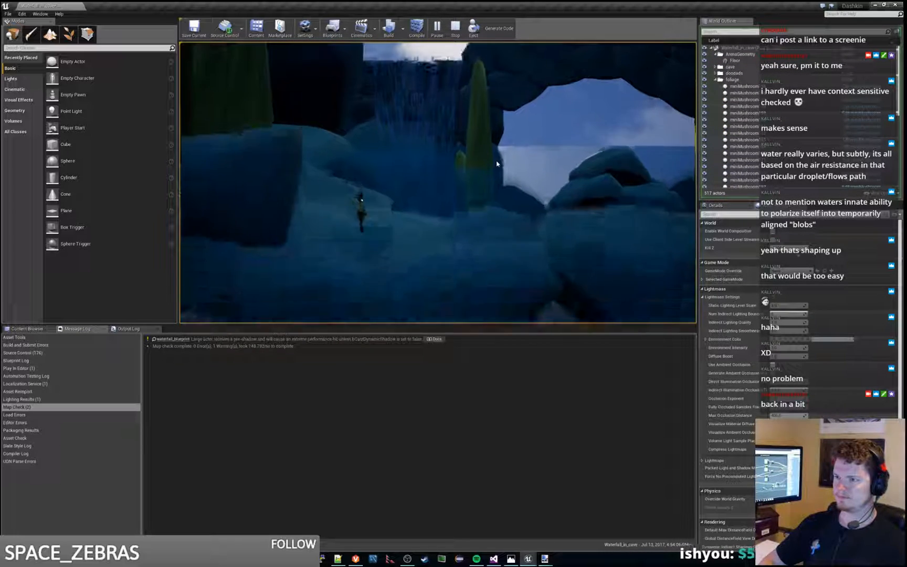
pyautogui.press('s')
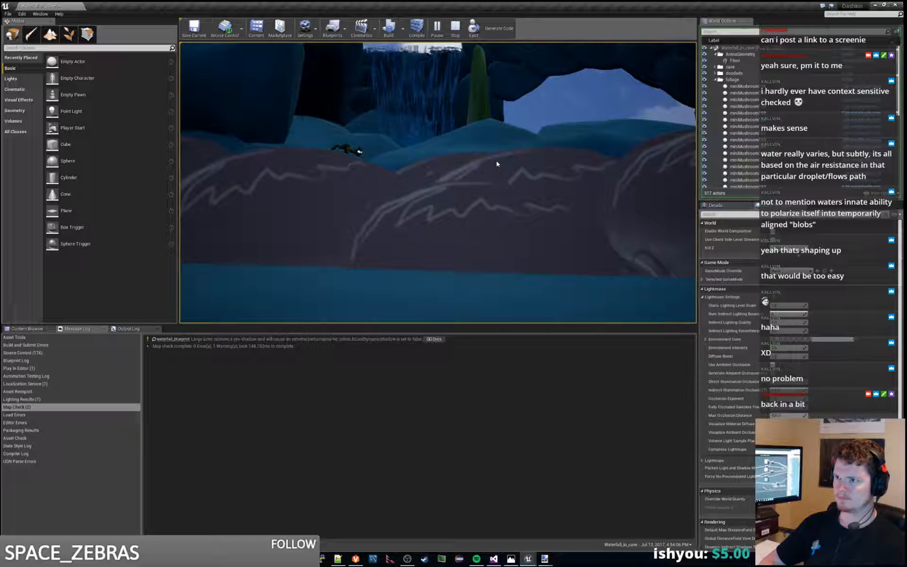
pyautogui.press('a')
pyautogui.press('Escape')
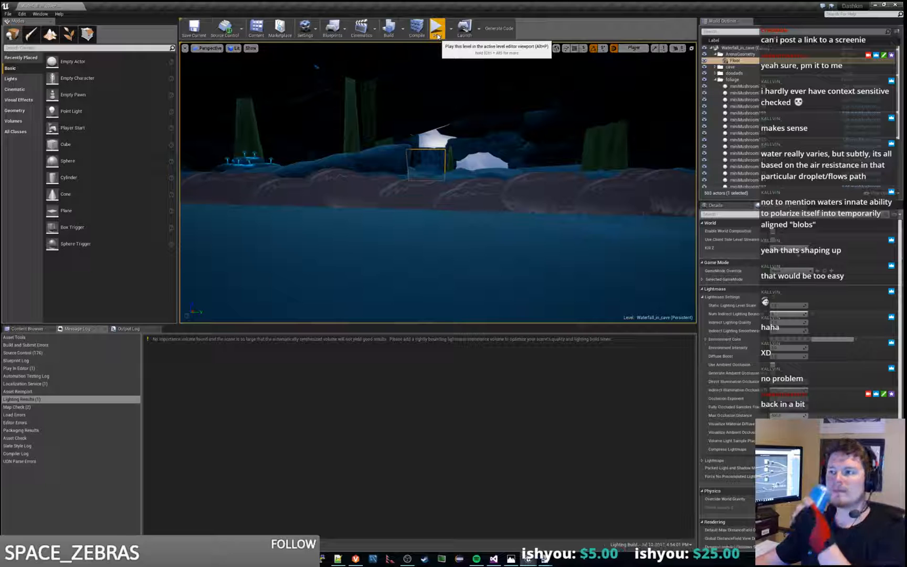
pyautogui.click(437, 31)
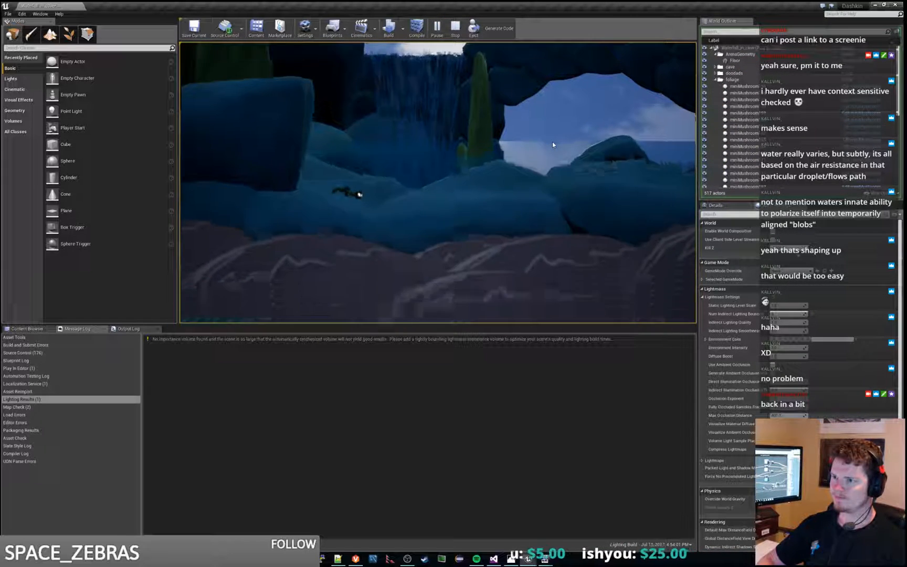
pyautogui.press('Escape')
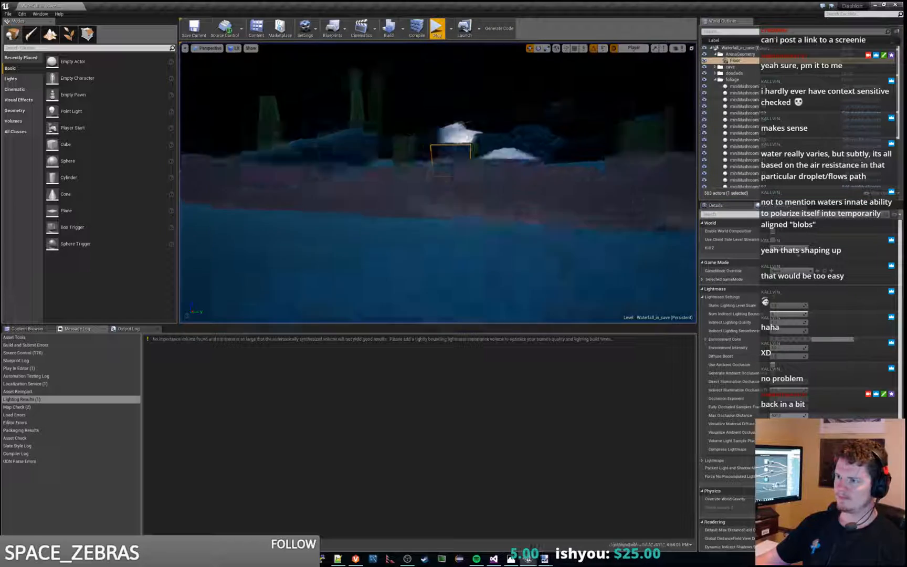
# Step: Move the Floor slab outward, away from the boulders outside the cave
pyautogui.press('w')
pyautogui.moveTo(438, 182)
pyautogui.mouseDown(button='right')
pyautogui.moveTo(504, 194)
pyautogui.moveTo(452, 189)
pyautogui.mouseUp(button='right')
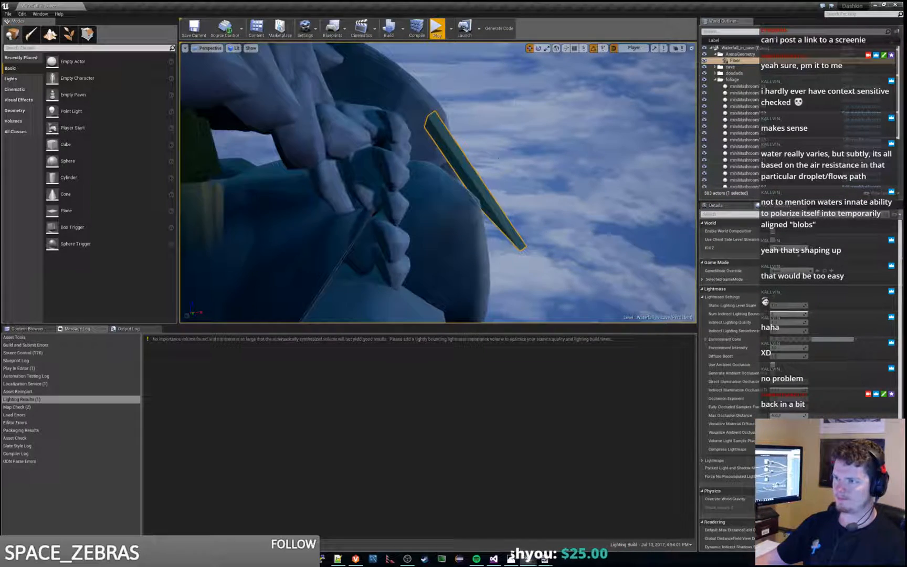
pyautogui.moveTo(496, 172); pyautogui.dragTo(549, 173)
# Step: Play the level and run the character back and forth by the waterfall to check the effect of the moved slab
pyautogui.click(436, 27)
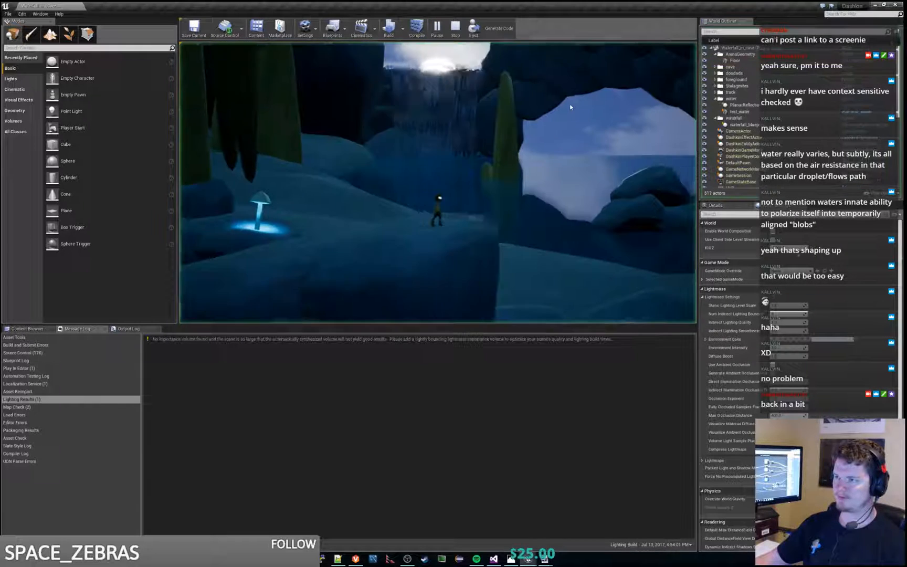
pyautogui.press('d')
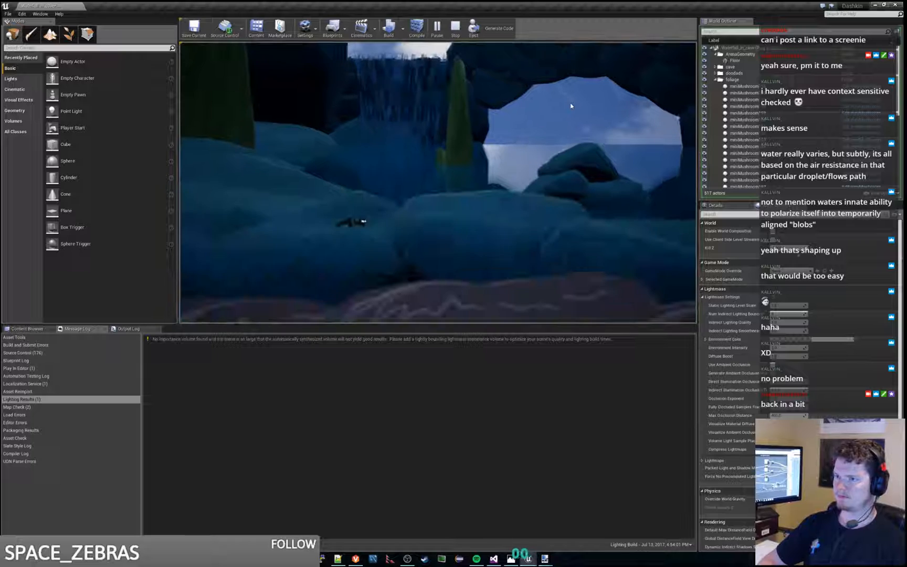
pyautogui.press('a')
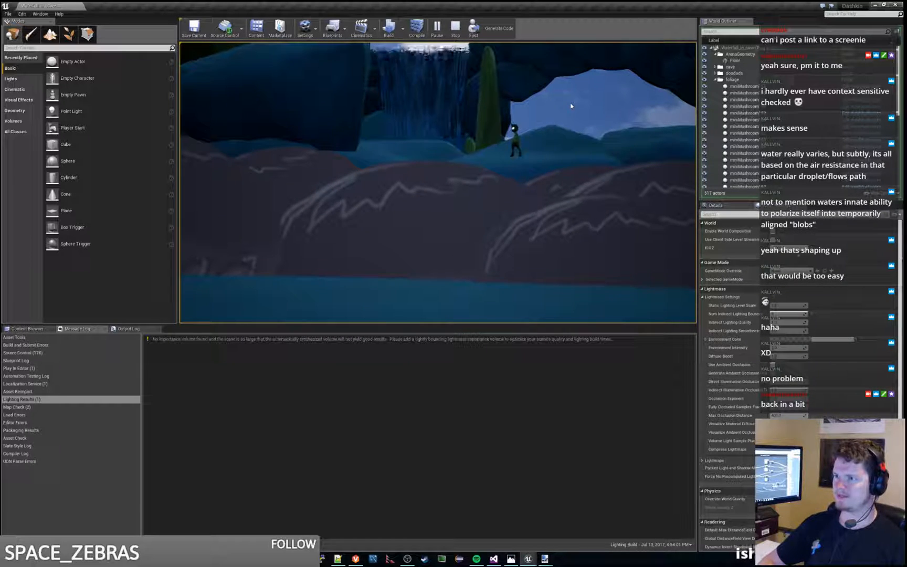
pyautogui.press('Escape')
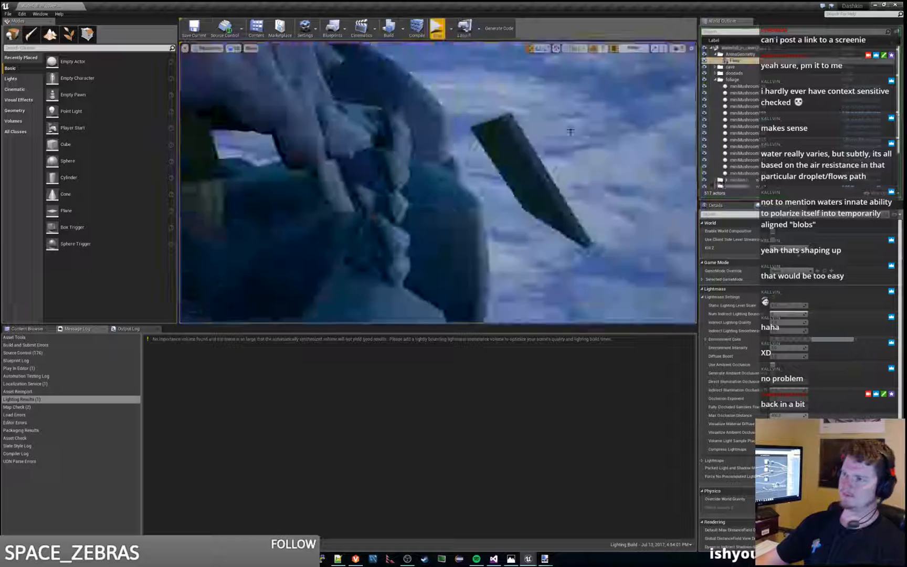
# Step: Move the Floor slab still farther out from the outer boulders and deselect it
pyautogui.moveTo(544, 165); pyautogui.dragTo(591, 159, button='right')
pyautogui.click(544, 165)
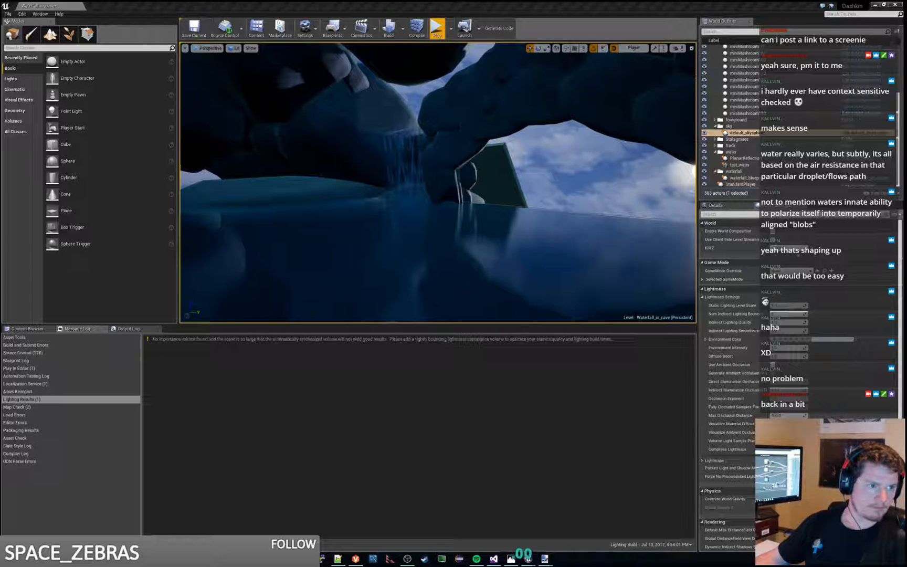
# Step: Examine the Floor slab and its reflection from inside and outside the cave, and check the cave opening in a brief play session
pyautogui.moveTo(588, 188); pyautogui.dragTo(462, 186, button='right')
pyautogui.press('a')
pyautogui.press('w')
pyautogui.press('d')
pyautogui.press('s')
pyautogui.press('a')
pyautogui.press('w')
pyautogui.press('d')
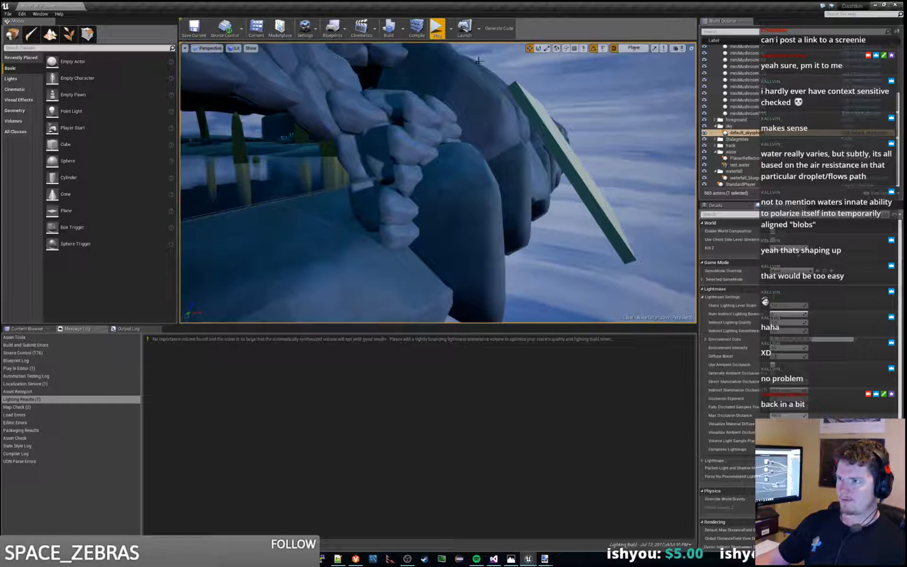
pyautogui.click(442, 32)
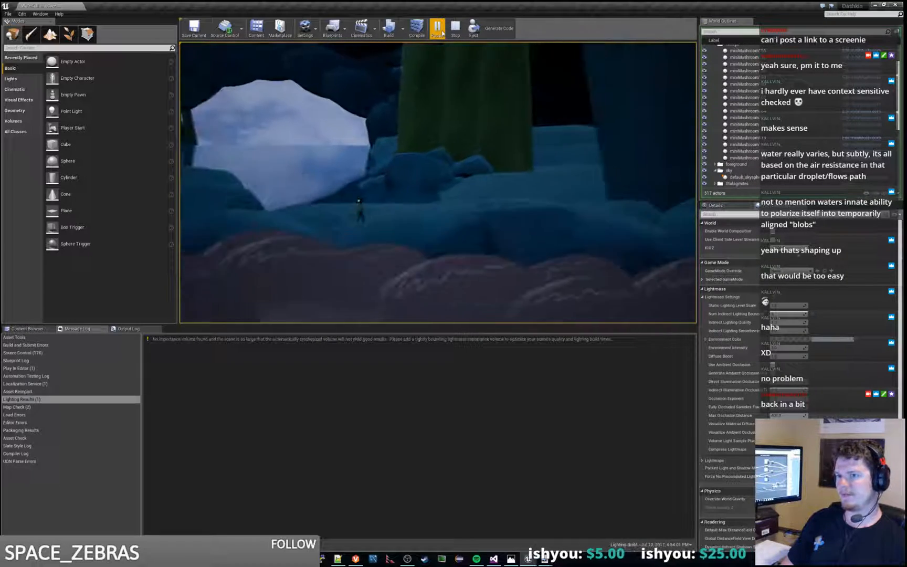
pyautogui.press('Escape')
# Step: Duplicate the outer boulder nearest the Floor slab and place the copy outward across the slab
pyautogui.moveTo(438, 183); pyautogui.dragTo(336, 160, button='right')
pyautogui.press('w')
pyautogui.moveTo(403, 132); pyautogui.dragTo(257, 162, button='right')
pyautogui.click(403, 133)
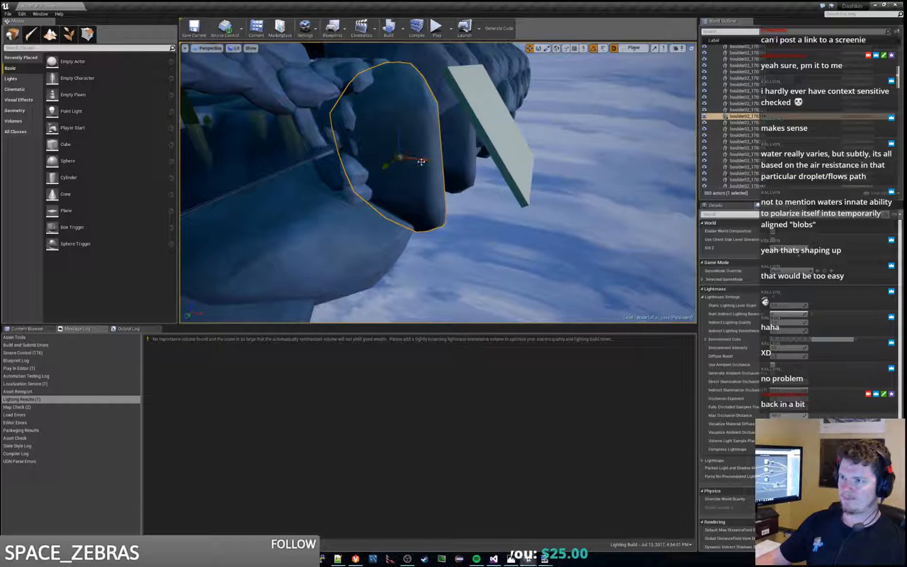
pyautogui.keyDown('alt'); pyautogui.moveTo(421, 162); pyautogui.dragTo(492, 176); pyautogui.keyUp('alt')
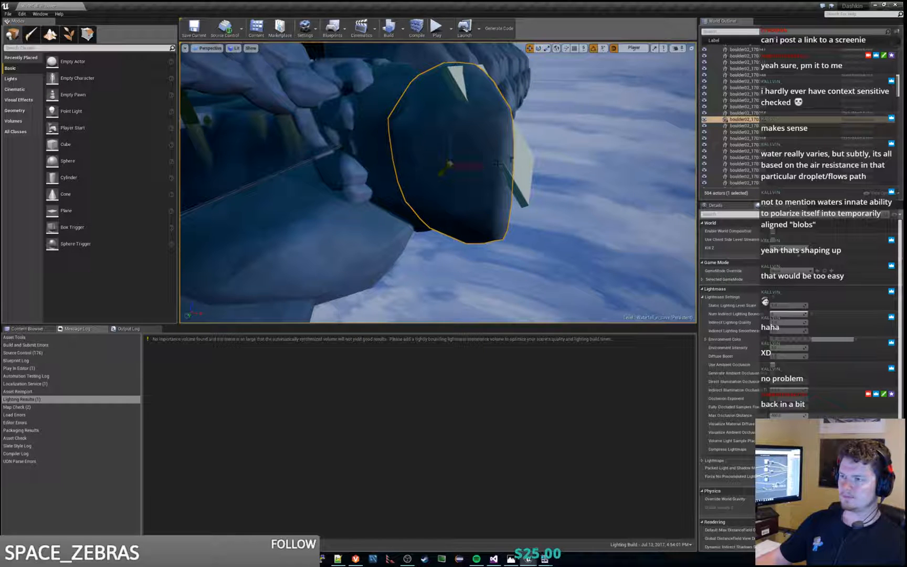
# Step: Select the Floor slab and lower it behind the duplicated boulder
pyautogui.click(461, 88)
pyautogui.moveTo(461, 88); pyautogui.dragTo(402, 73, button='right')
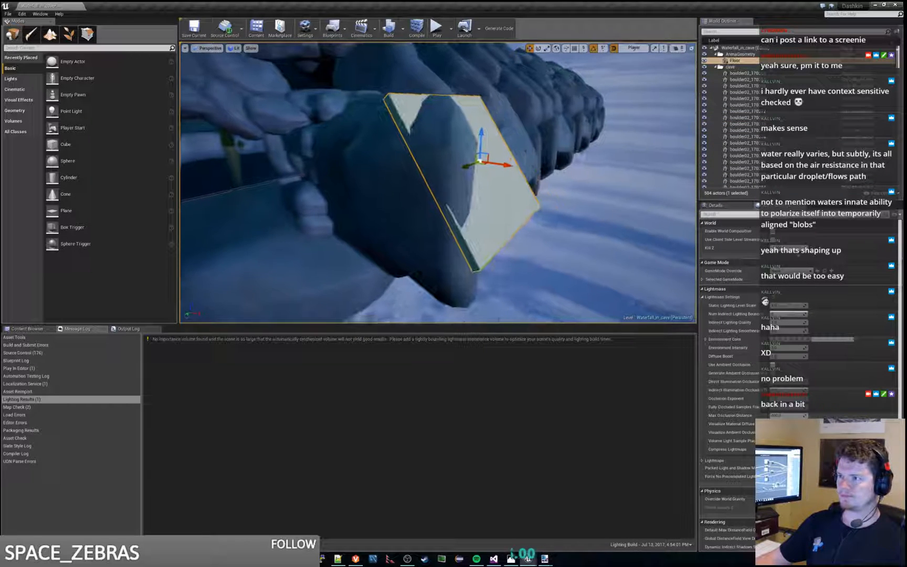
pyautogui.moveTo(481, 133); pyautogui.dragTo(483, 171)
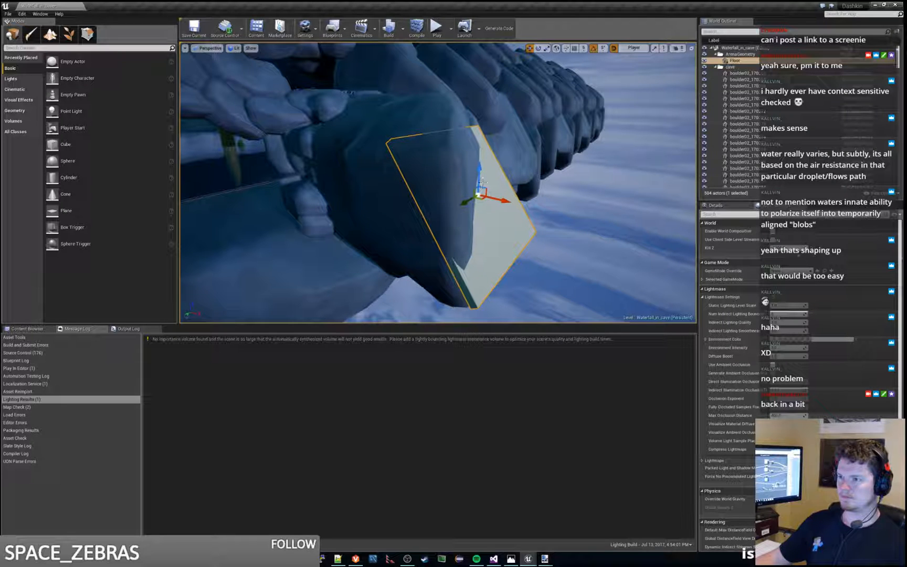
# Step: Place another boulder copy over the Floor slab to cover it, and check the water in a brief play session
pyautogui.click(413, 211)
pyautogui.keyDown('alt'); pyautogui.moveTo(455, 210); pyautogui.dragTo(510, 240); pyautogui.keyUp('alt')
pyautogui.moveTo(541, 215); pyautogui.dragTo(451, 215, button='right')
pyautogui.click(573, 232)
pyautogui.click(533, 223)
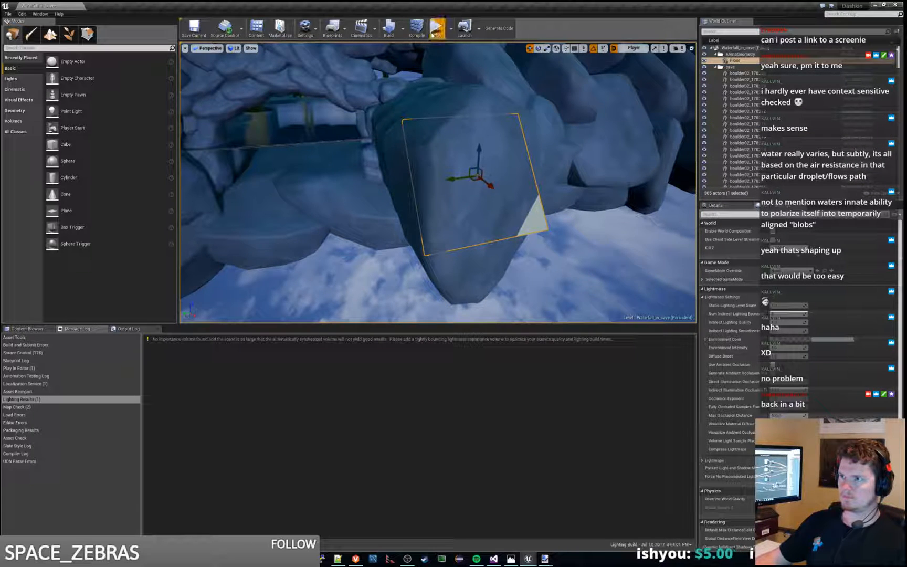
pyautogui.click(435, 29)
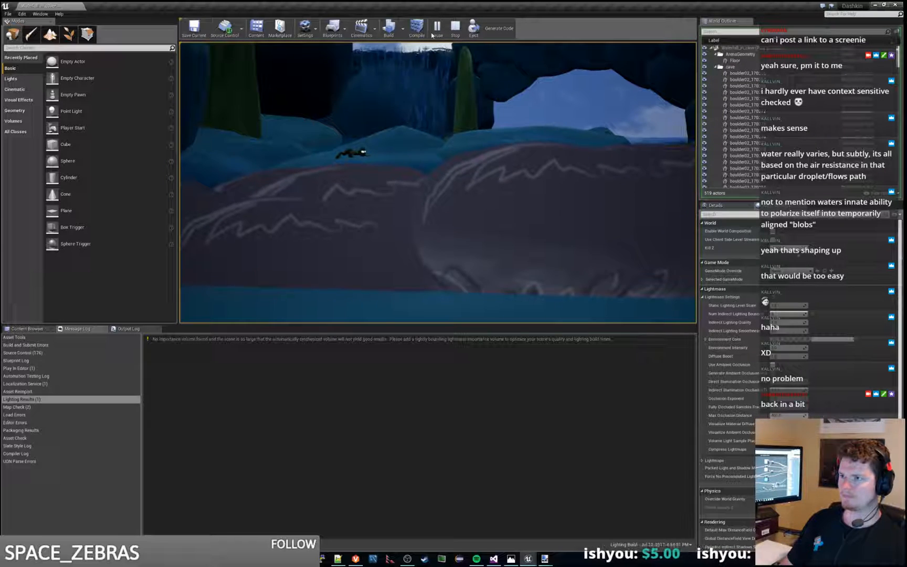
pyautogui.press('Escape')
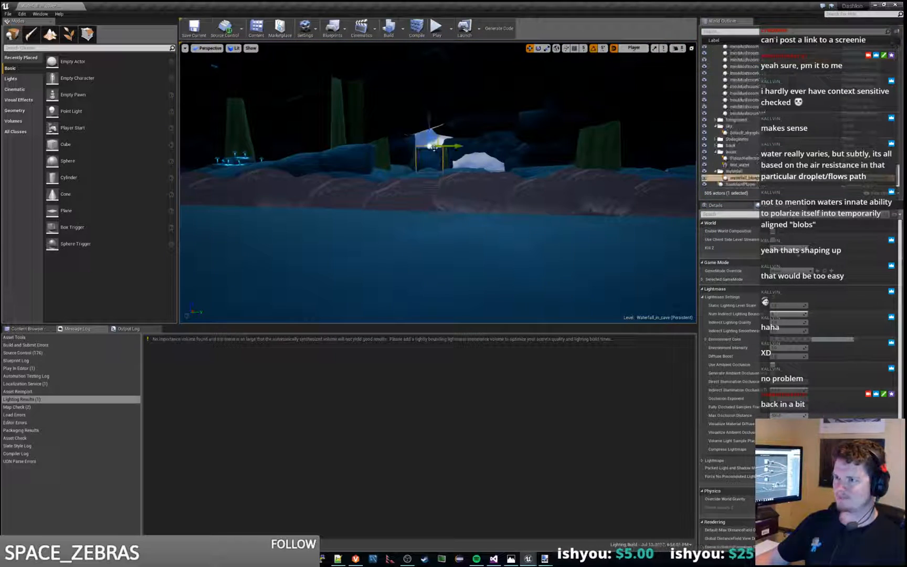
# Step: Delete the original boulder beside the two copies and check the waterfall and water in play
pyautogui.press('w')
pyautogui.moveTo(438, 183); pyautogui.dragTo(432, 126, button='right')
pyautogui.click(391, 219)
pyautogui.press('Delete')
pyautogui.click(436, 28)
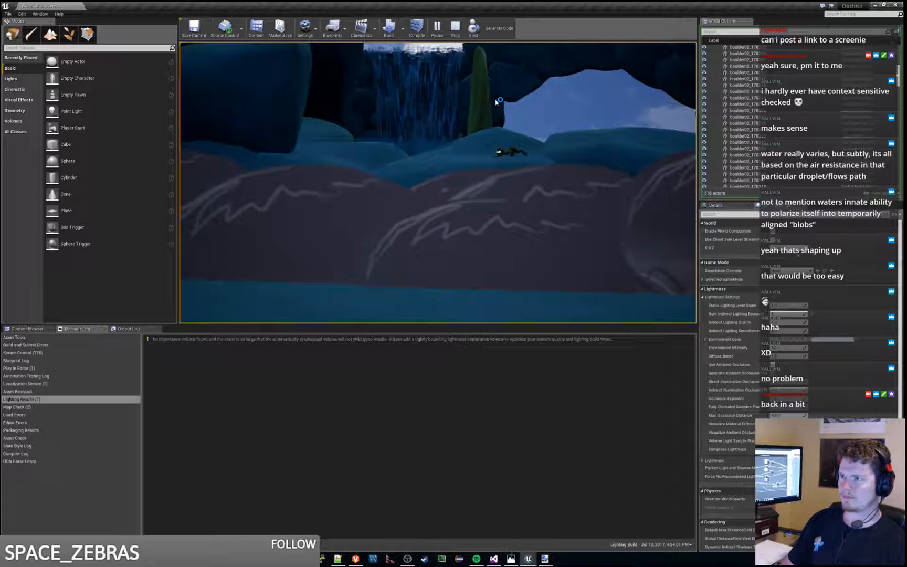
pyautogui.press('Escape')
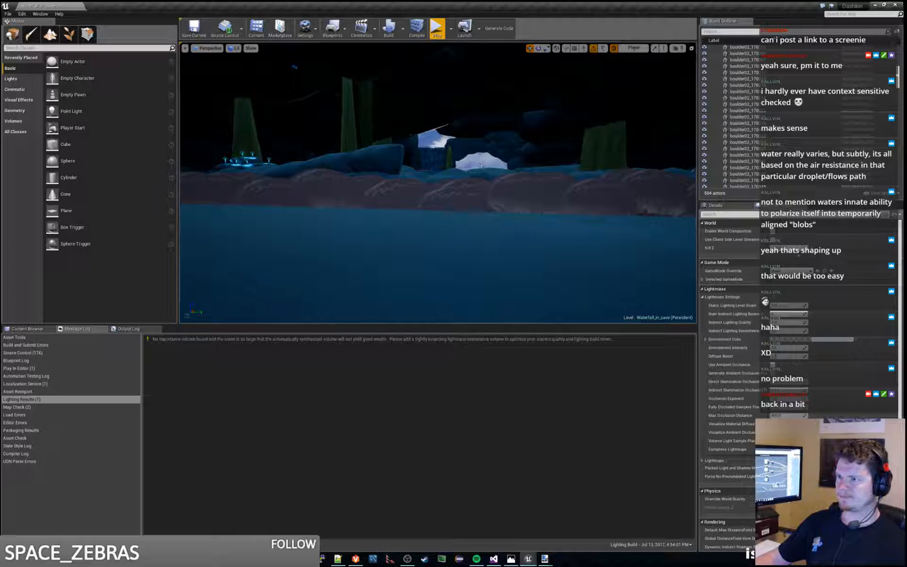
# Step: Undo the boulder deletion, both boulder copies and the lowering of the Floor slab outside the cave
pyautogui.press('w')
pyautogui.moveTo(483, 164)
pyautogui.mouseDown(button='right')
pyautogui.moveTo(483, 171)
pyautogui.moveTo(489, 157)
pyautogui.moveTo(469, 166)
pyautogui.mouseUp(button='right')
pyautogui.click(475, 163)
pyautogui.press('w')
pyautogui.press('s')
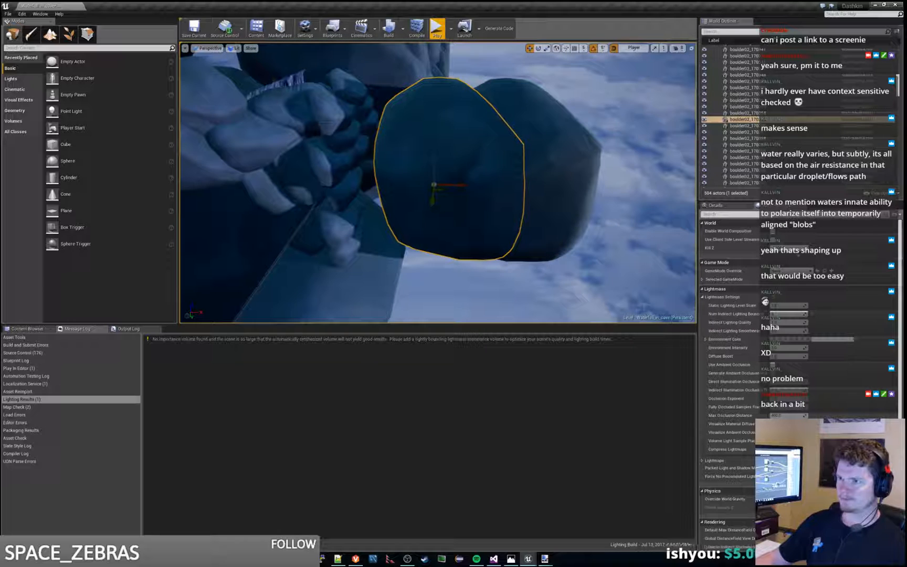
pyautogui.hotkey('ctrl', 'z')
pyautogui.hotkey('ctrl', 'z')
pyautogui.hotkey('ctrl', 'z')
pyautogui.hotkey('ctrl', 'z')
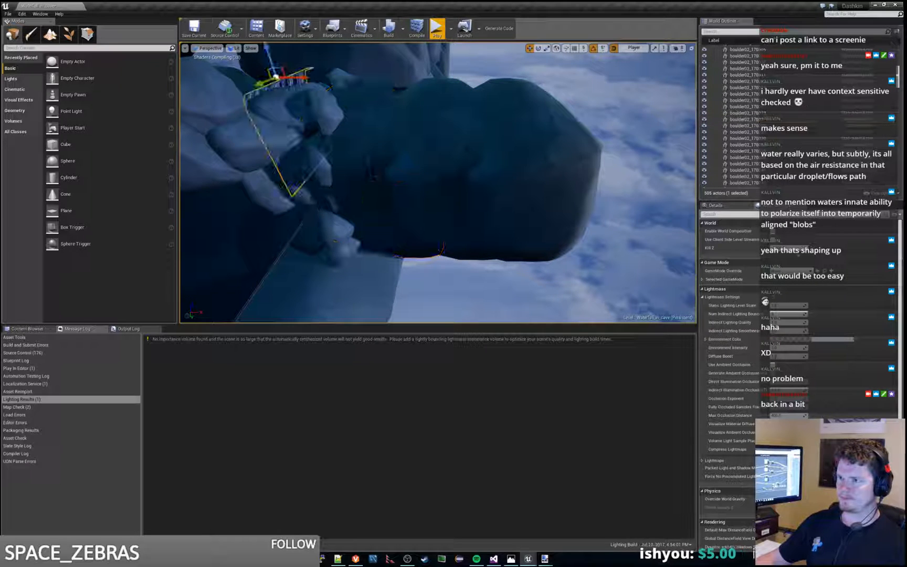
pyautogui.hotkey('ctrl', 'z')
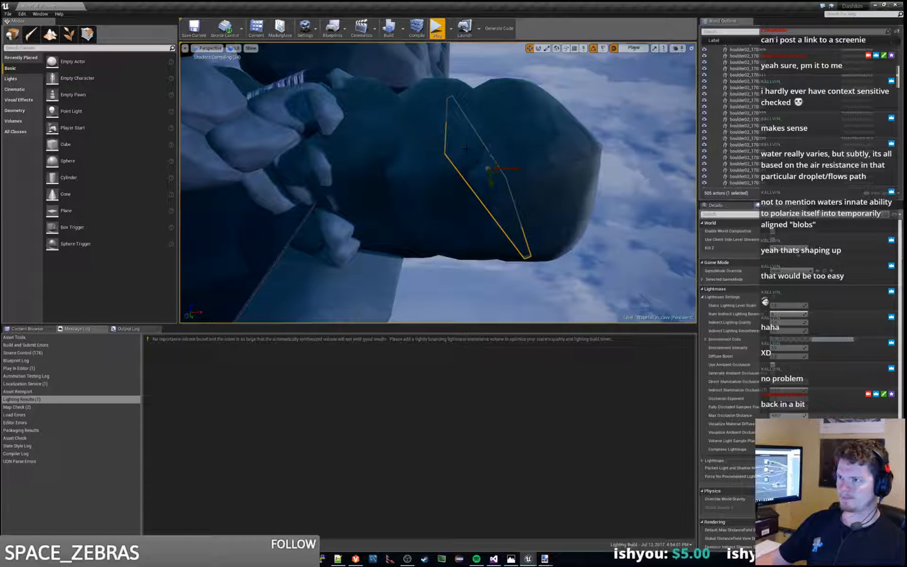
pyautogui.hotkey('ctrl', 'z')
pyautogui.hotkey('ctrl', 'z')
pyautogui.hotkey('ctrl', 'z')
pyautogui.hotkey('ctrl', 'z')
pyautogui.hotkey('ctrl', 'z')
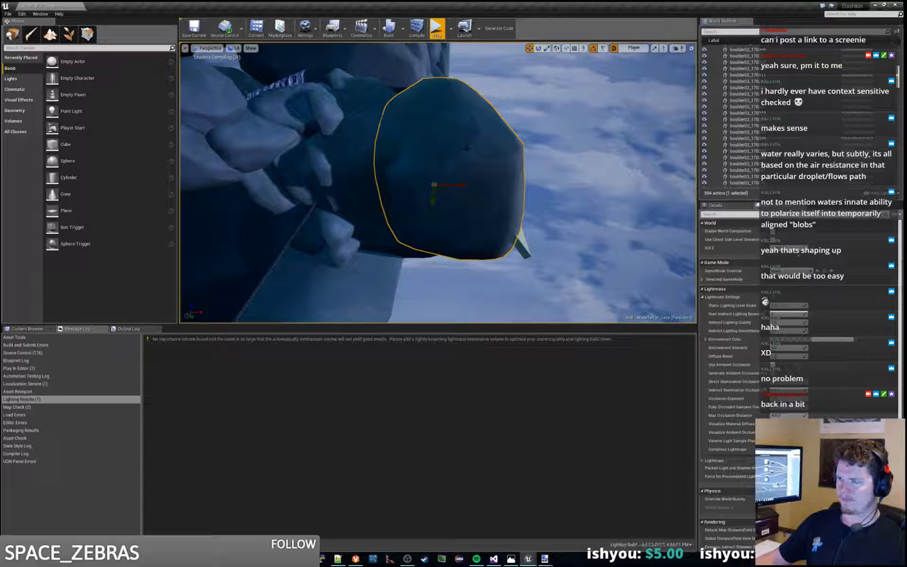
pyautogui.hotkey('ctrl', 'z')
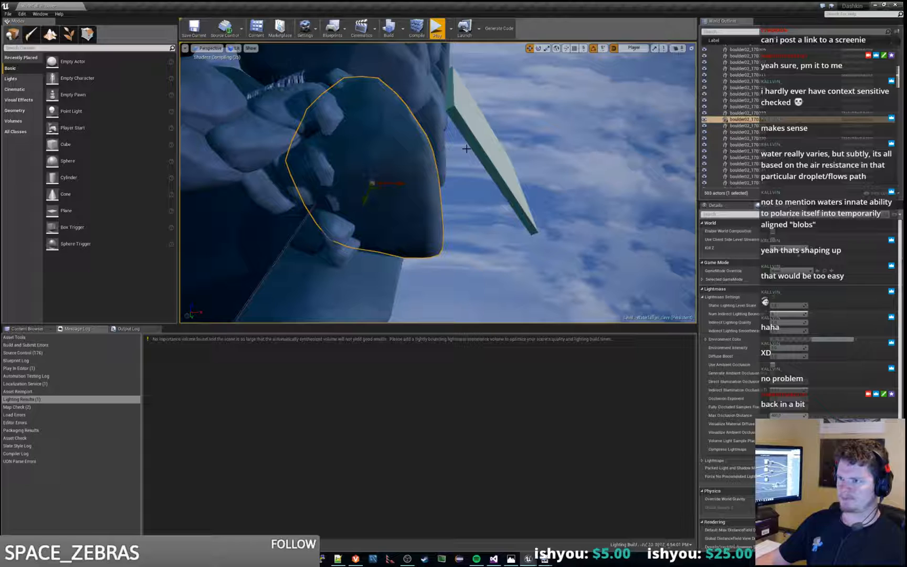
# Step: Undo the remaining boulder changes outside the cave, and check the waterfall and water in a brief play session
pyautogui.hotkey('ctrl', 'z')
pyautogui.hotkey('ctrl', 'z')
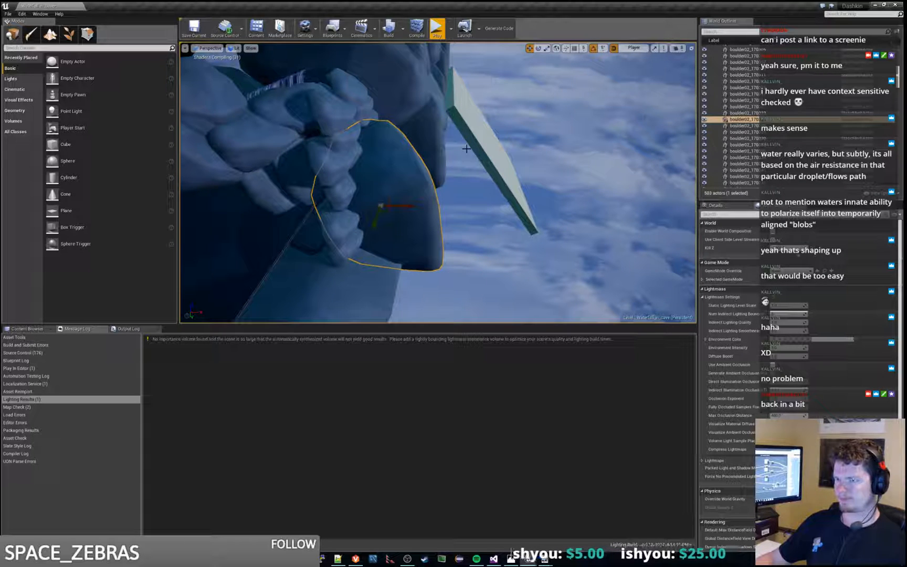
pyautogui.hotkey('ctrl', 'z')
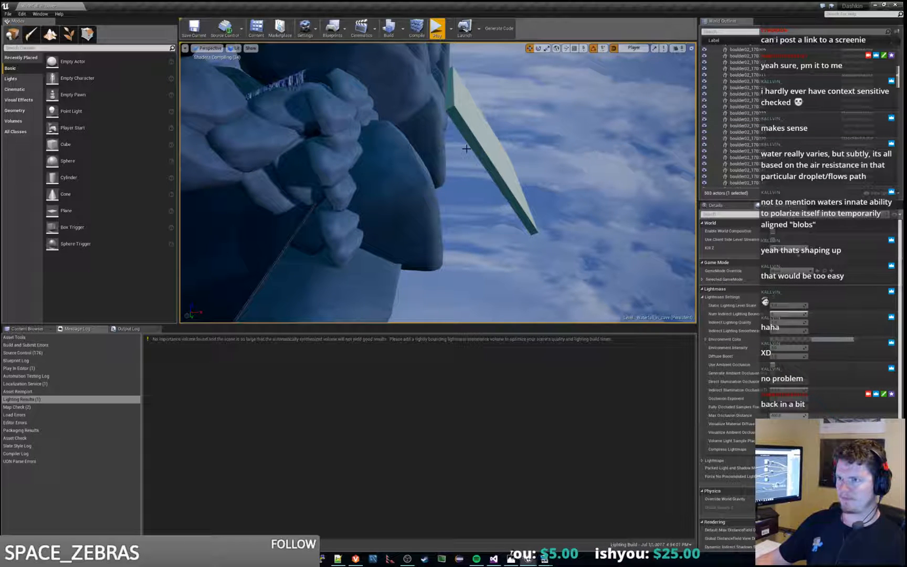
pyautogui.hotkey('ctrl', 'z')
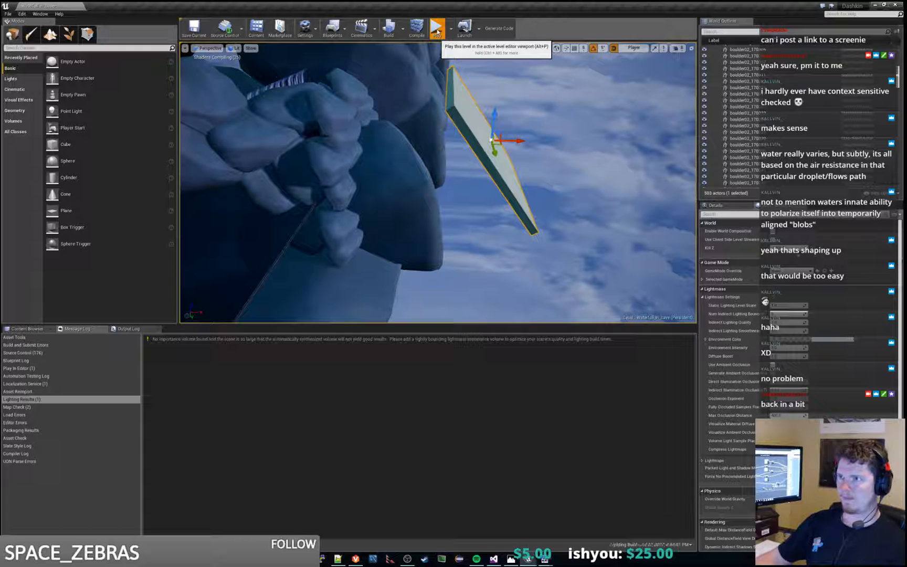
pyautogui.click(437, 30)
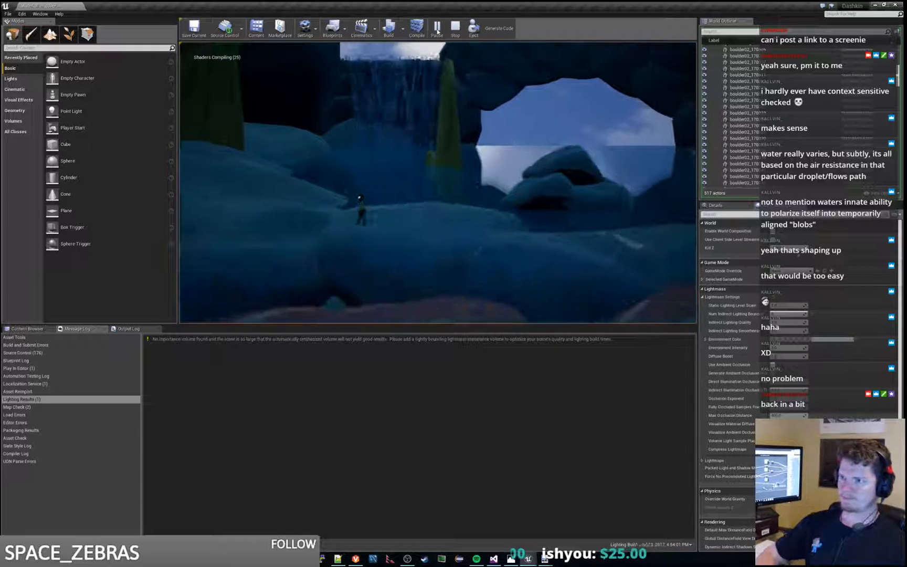
pyautogui.press('a')
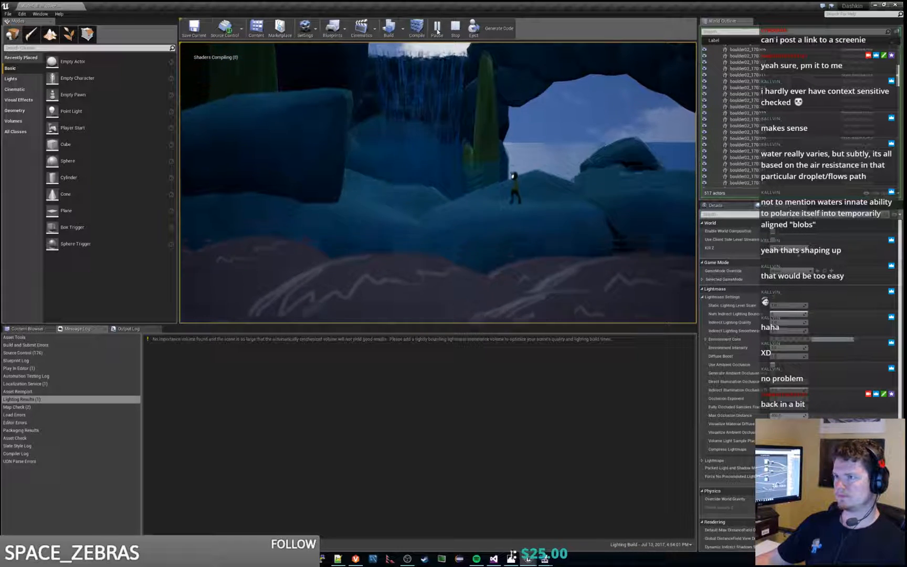
pyautogui.press('Escape')
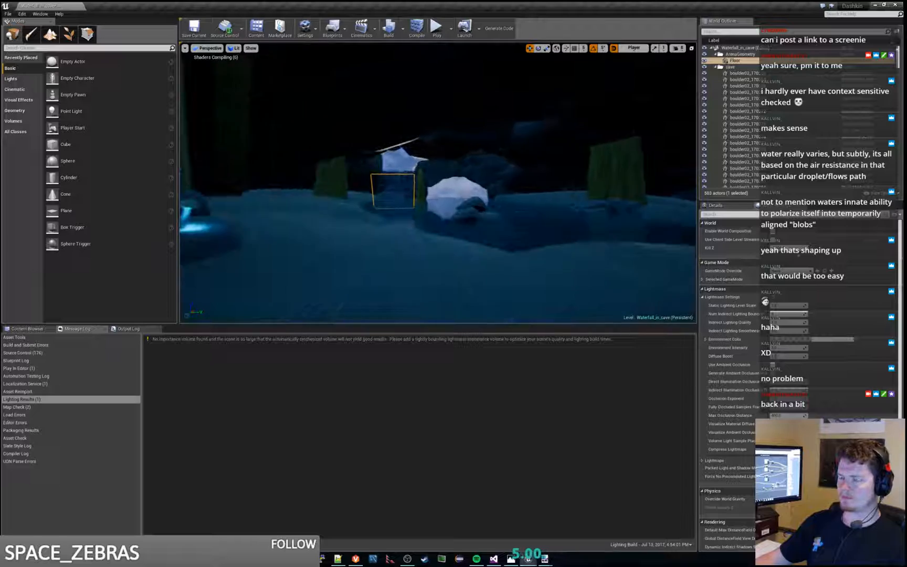
# Step: Duplicate the large boulder beside the Floor slab outside the cave and arrange the copies to cover the slab
pyautogui.moveTo(438, 183); pyautogui.dragTo(480, 249, button='right')
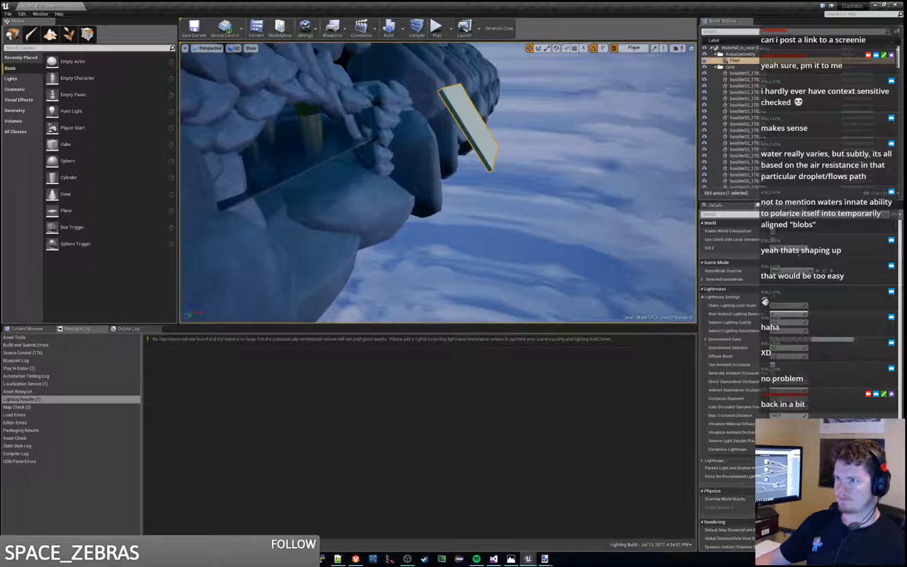
pyautogui.click(416, 139)
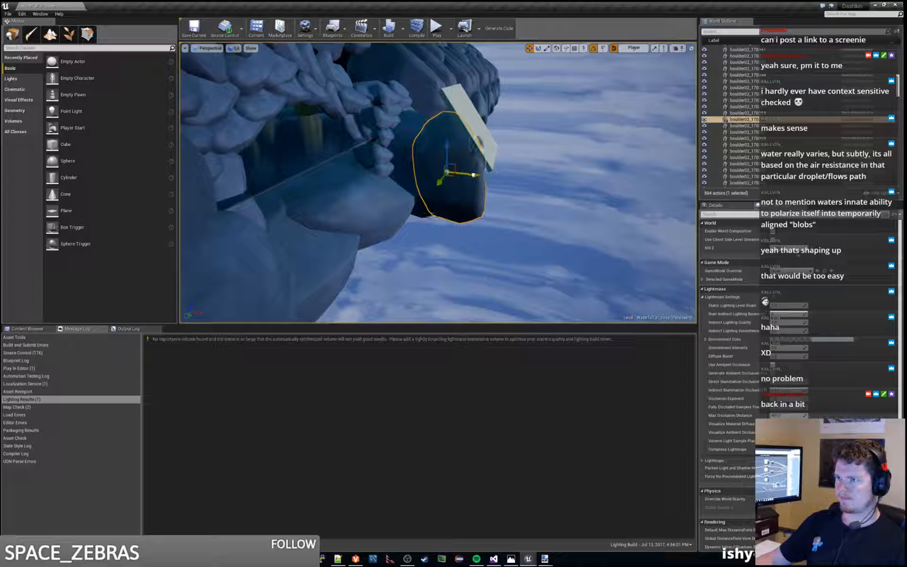
pyautogui.moveTo(500, 151); pyautogui.dragTo(461, 204, button='right')
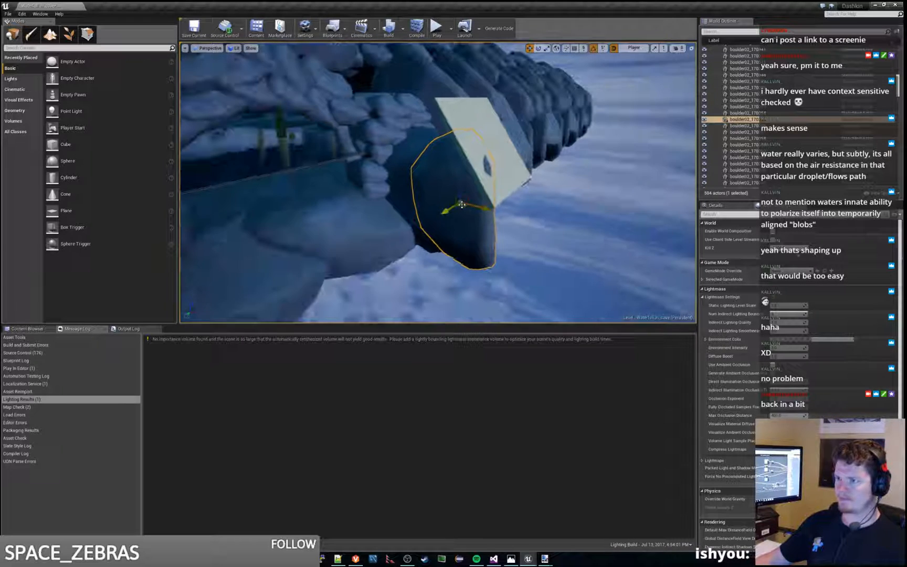
pyautogui.moveTo(446, 211)
pyautogui.mouseDown()
pyautogui.moveTo(431, 217)
pyautogui.moveTo(450, 216)
pyautogui.mouseUp()
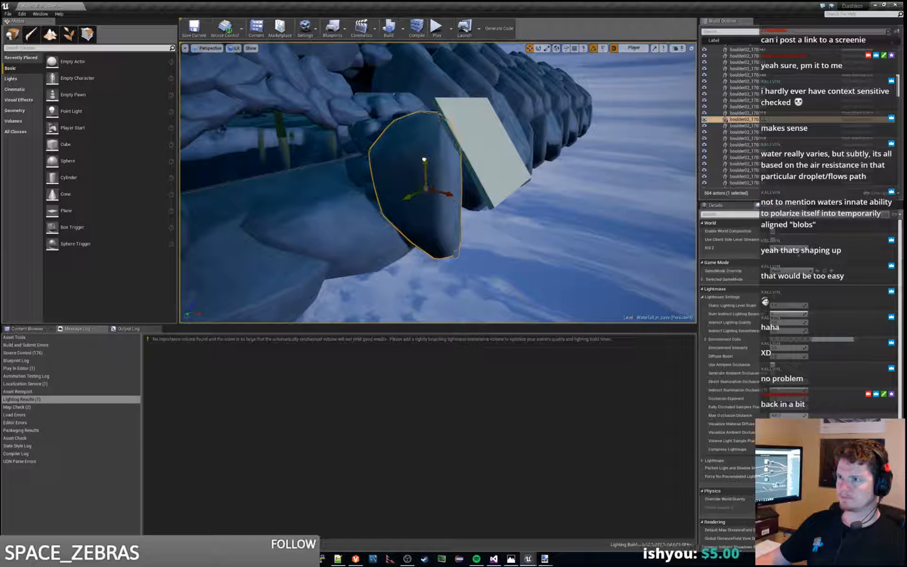
pyautogui.keyDown('alt'); pyautogui.moveTo(448, 175); pyautogui.dragTo(429, 105); pyautogui.keyUp('alt')
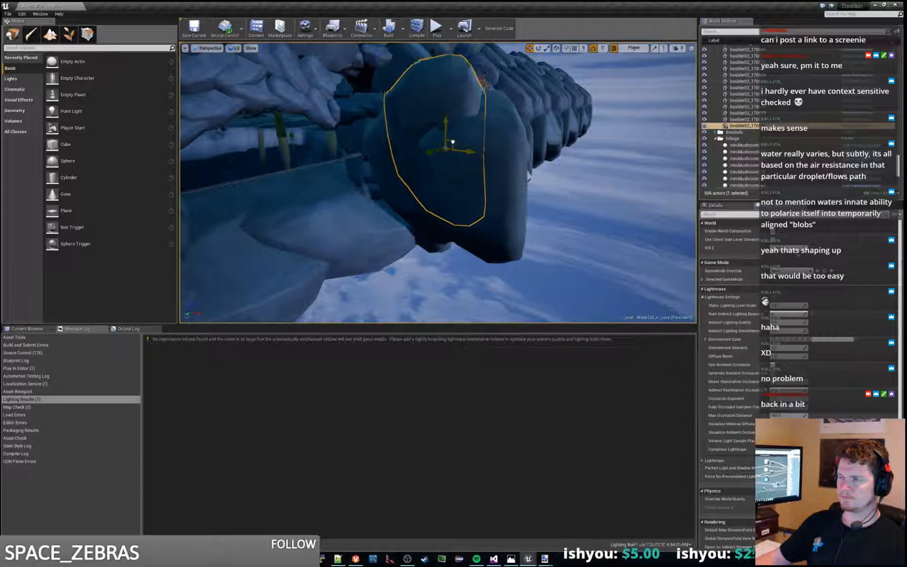
# Step: Shift the newest boulder copy in front of the opening behind the waterfall and check the result in play
pyautogui.moveTo(452, 143); pyautogui.dragTo(426, 134, button='right')
pyautogui.moveTo(541, 179); pyautogui.dragTo(479, 178)
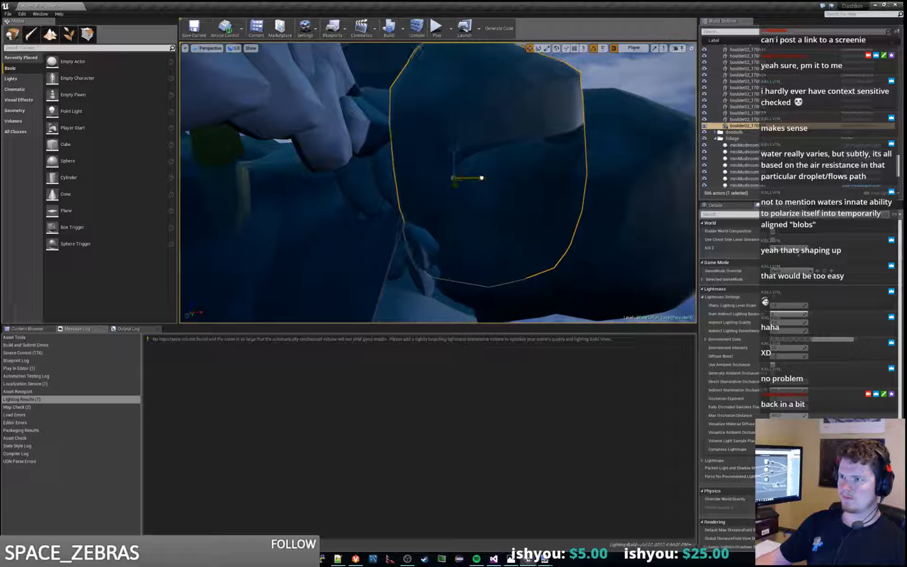
pyautogui.moveTo(475, 177)
pyautogui.mouseDown(button='right')
pyautogui.moveTo(428, 190)
pyautogui.moveTo(472, 167)
pyautogui.mouseUp(button='right')
pyautogui.moveTo(404, 179); pyautogui.dragTo(451, 175, button='right')
pyautogui.click(438, 30)
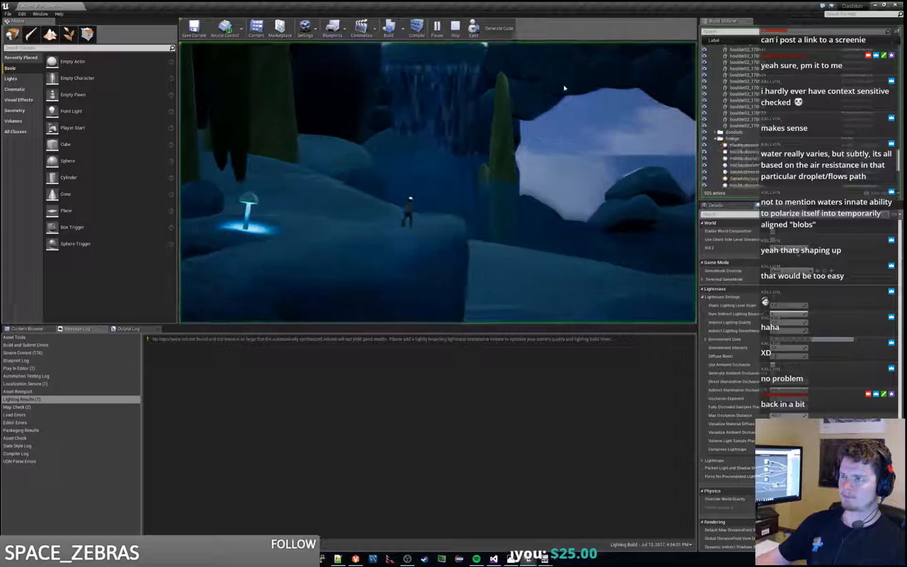
pyautogui.press('w')
# Step: Reposition the newest boulder copy to uncover the opening behind the waterfall, and recheck the backlight in play
pyautogui.moveTo(564, 89); pyautogui.dragTo(439, 179, button='right')
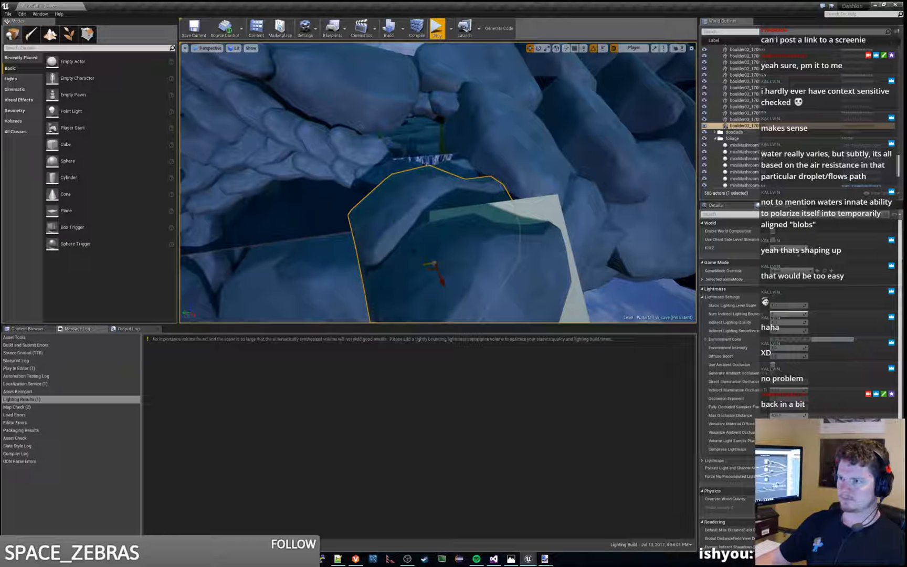
pyautogui.moveTo(452, 234); pyautogui.dragTo(531, 301, button='right')
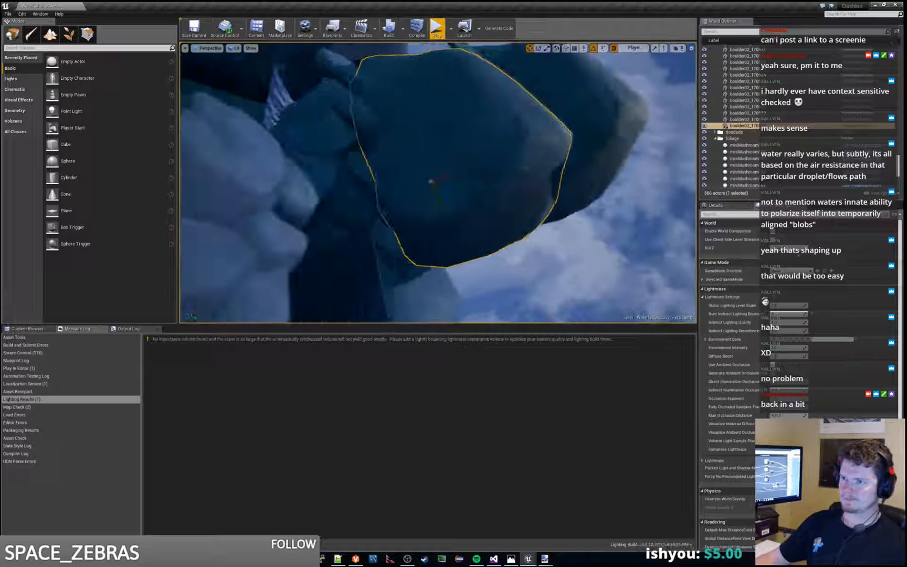
pyautogui.click(437, 29)
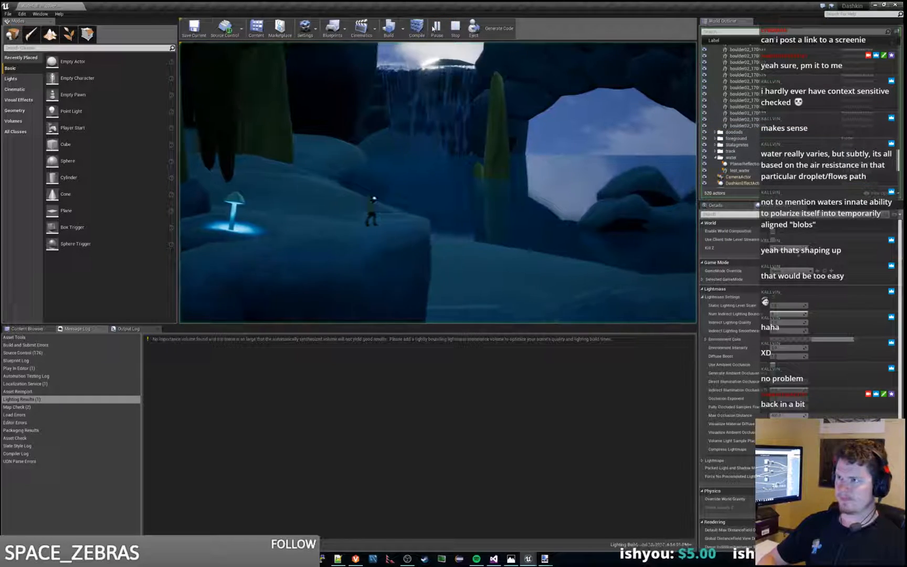
pyautogui.press('Escape')
# Step: Select the Floor slab and lower it behind the surrounding boulders, and check the waterfall and water in play
pyautogui.press('w')
pyautogui.moveTo(426, 147); pyautogui.dragTo(375, 157, button='right')
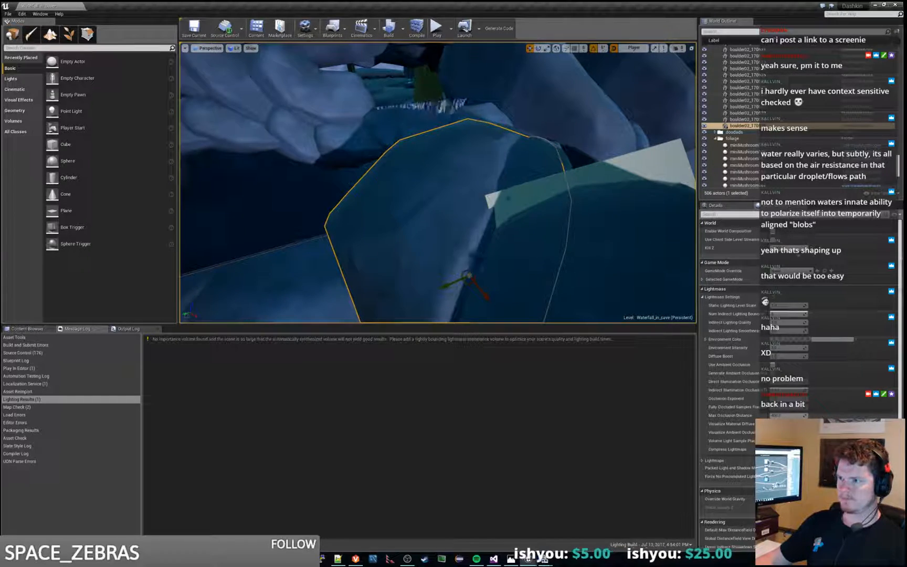
pyautogui.click(516, 191)
pyautogui.moveTo(501, 193); pyautogui.dragTo(498, 200, button='right')
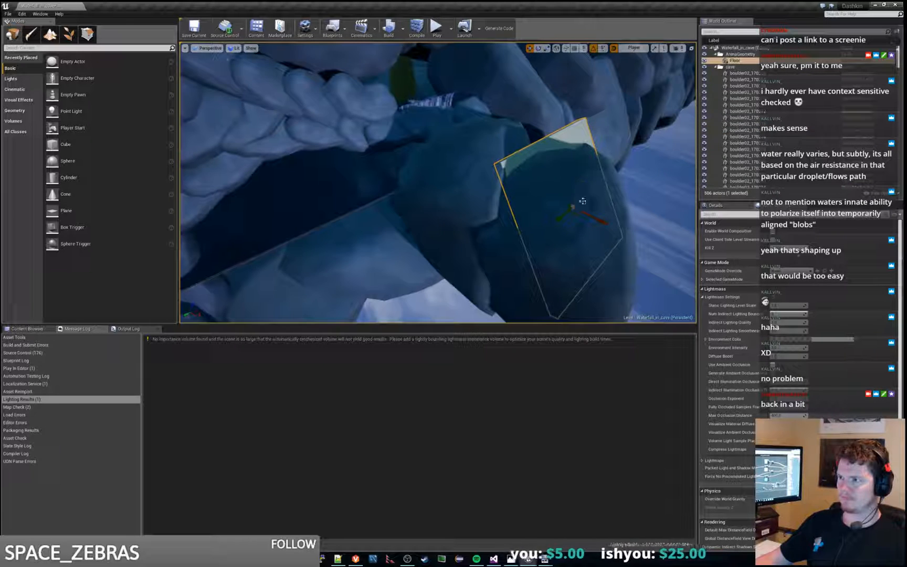
pyautogui.moveTo(583, 188); pyautogui.dragTo(580, 197)
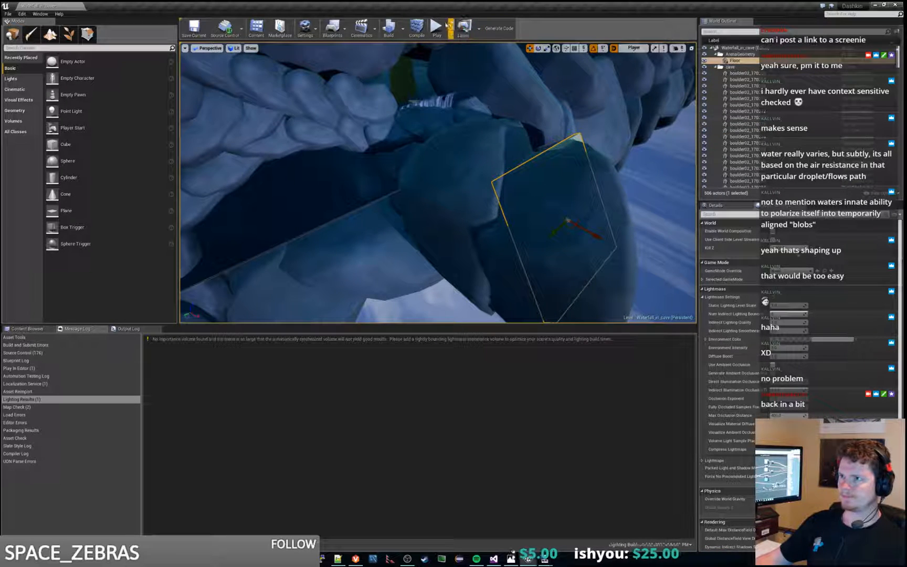
pyautogui.press('d')
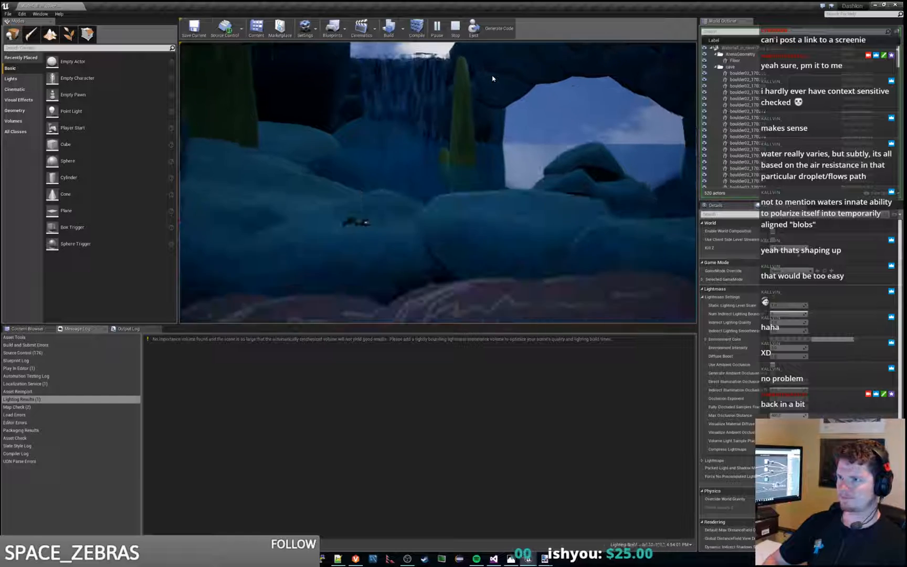
pyautogui.press('a')
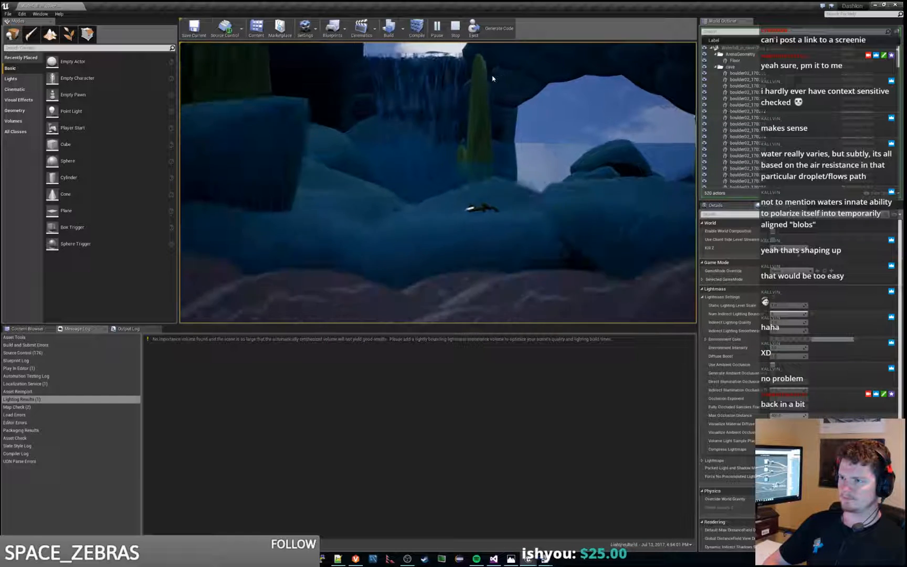
pyautogui.press('Escape')
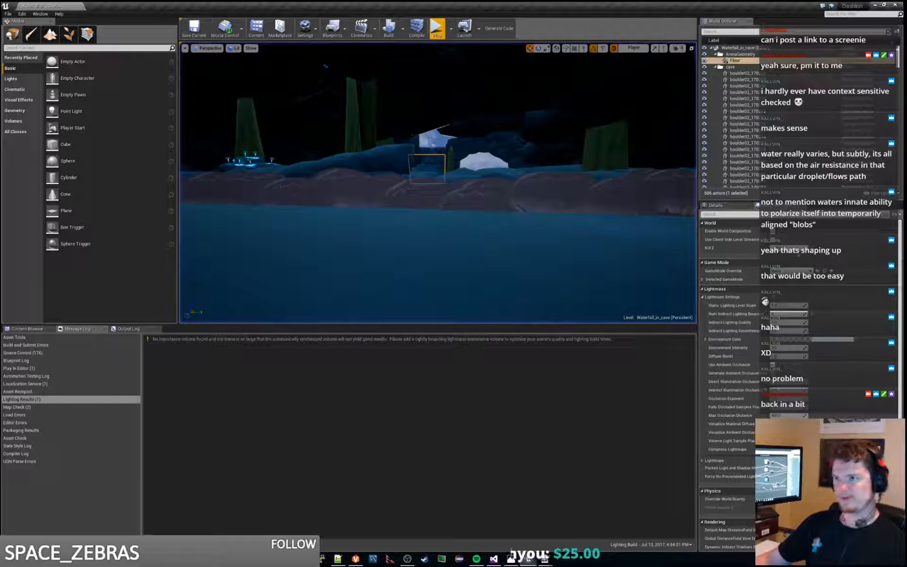
# Step: Select the newest boulder copy outside the cave and examine the waterfall backlight and water from several spots in play
pyautogui.press('w')
pyautogui.moveTo(438, 183); pyautogui.dragTo(331, 189, button='right')
pyautogui.click(438, 199)
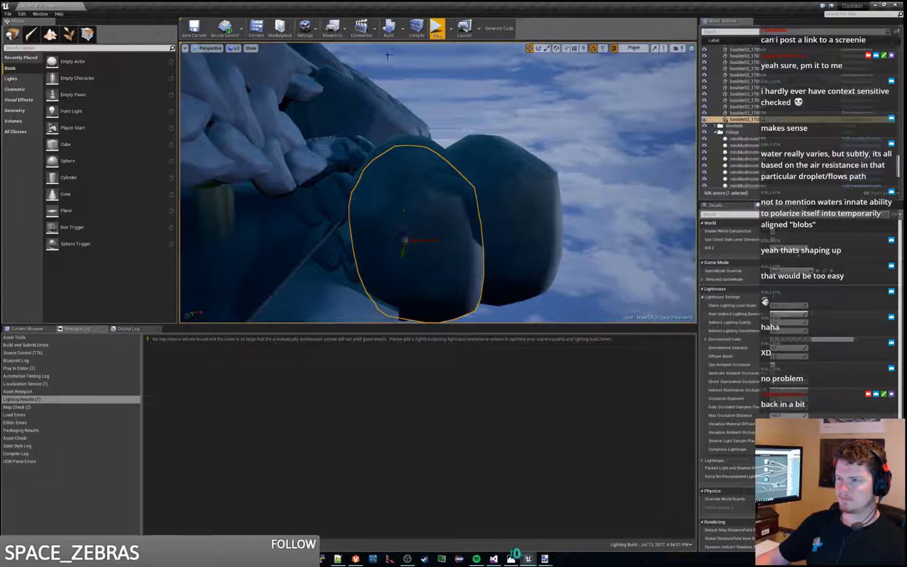
pyautogui.hotkey('alt', 'p')
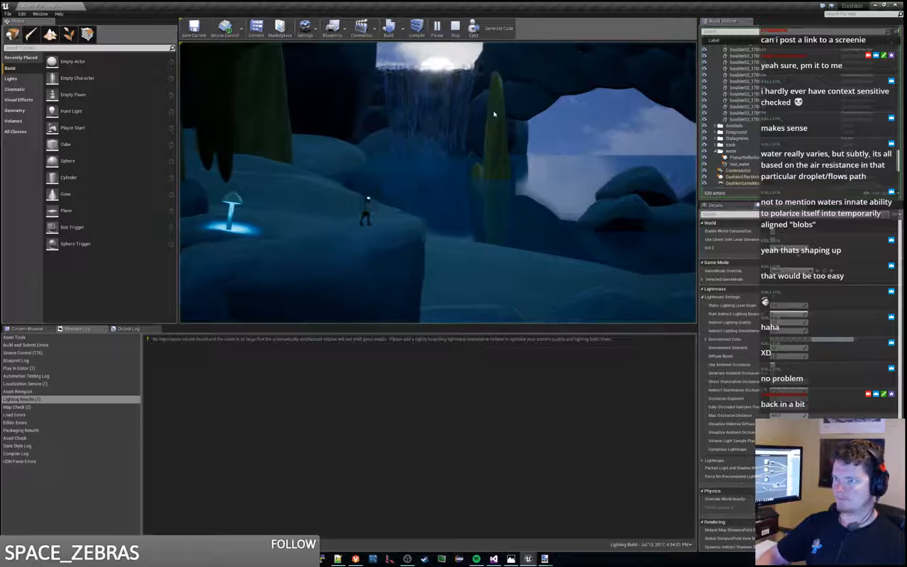
pyautogui.press('a')
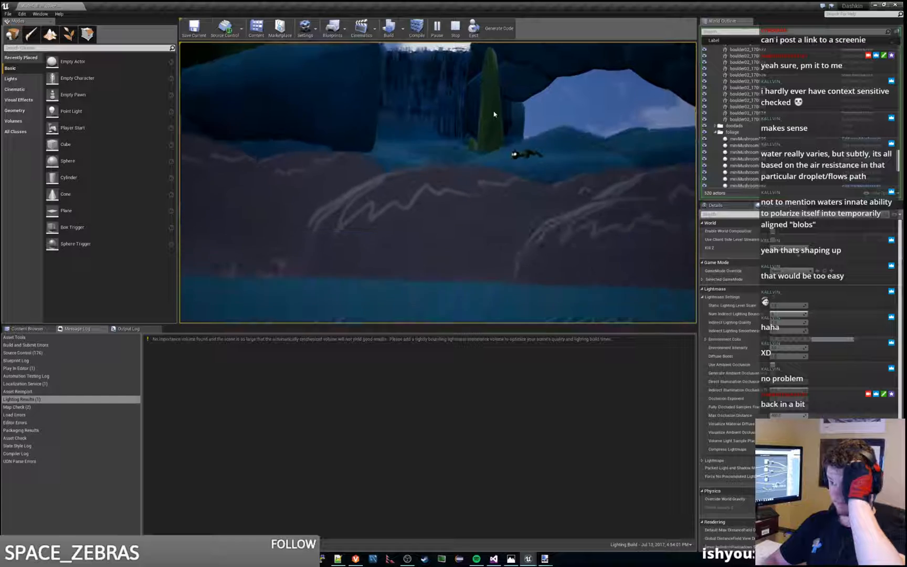
pyautogui.press('a')
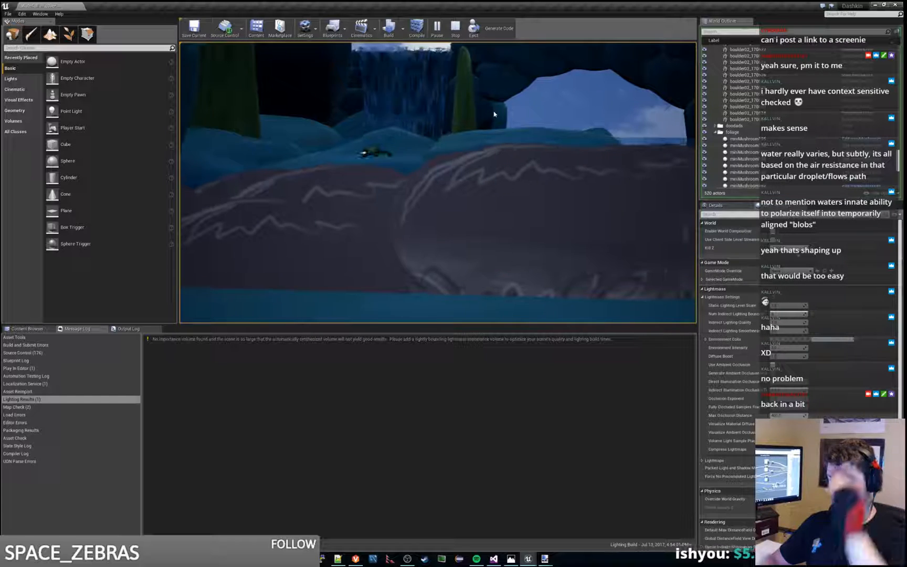
pyautogui.press('d')
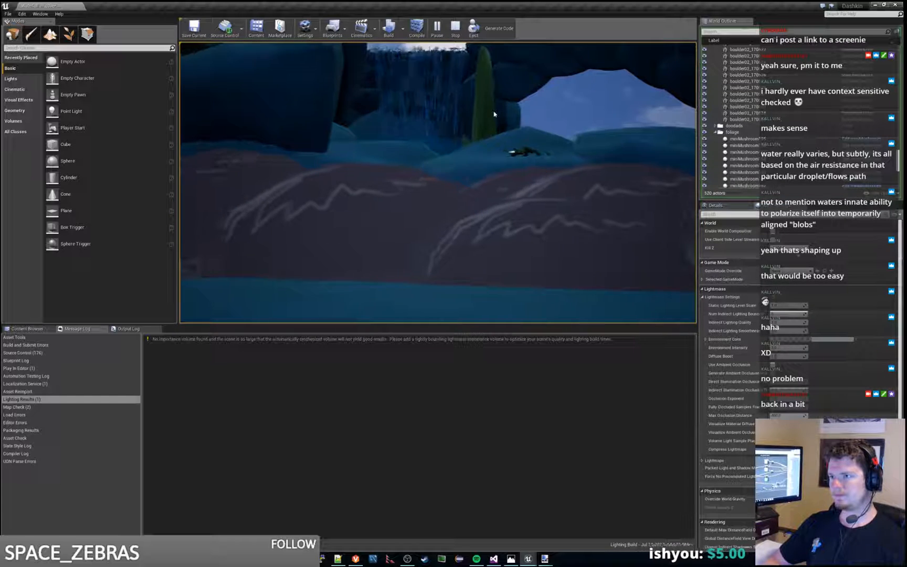
pyautogui.press('Escape')
# Step: Try another adjustment to the objects around the Floor slab outside the cave, and undo the last change
pyautogui.press('f')
pyautogui.press('w')
pyautogui.moveTo(494, 114); pyautogui.dragTo(525, 68, button='right')
pyautogui.moveTo(551, 168); pyautogui.dragTo(570, 136, button='right')
pyautogui.press('w')
pyautogui.click(552, 172)
pyautogui.hotkey('ctrl', 'z')
pyautogui.press('s')
# Step: Select the exposed Floor slab for inspection, and reposition the newest boulder copy over it outside the cave
pyautogui.click(500, 247)
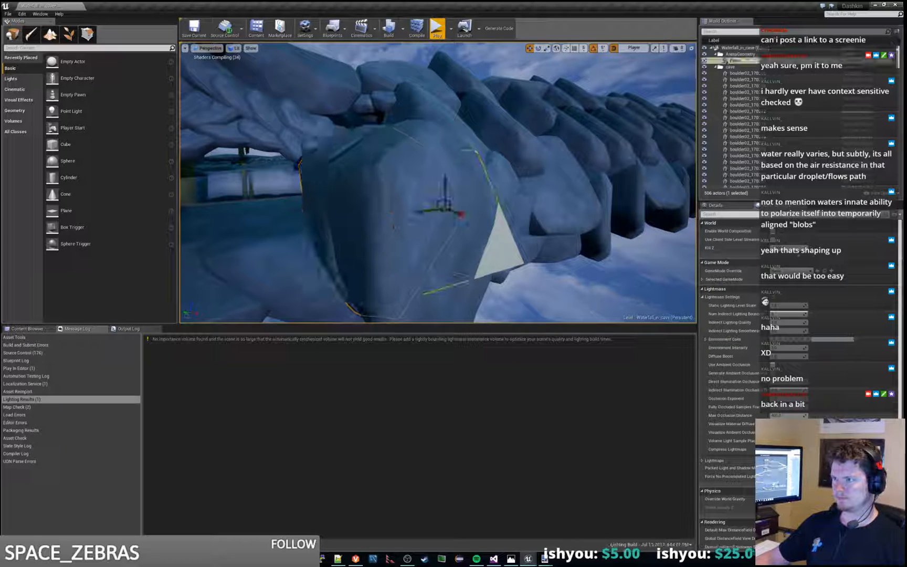
pyautogui.press('a')
pyautogui.moveTo(481, 173); pyautogui.dragTo(560, 172, button='right')
pyautogui.click(369, 134)
pyautogui.moveTo(369, 133)
pyautogui.mouseDown(button='right')
pyautogui.moveTo(384, 118)
pyautogui.moveTo(384, 132)
pyautogui.mouseUp(button='right')
pyautogui.press('w')
pyautogui.moveTo(317, 222); pyautogui.dragTo(355, 226)
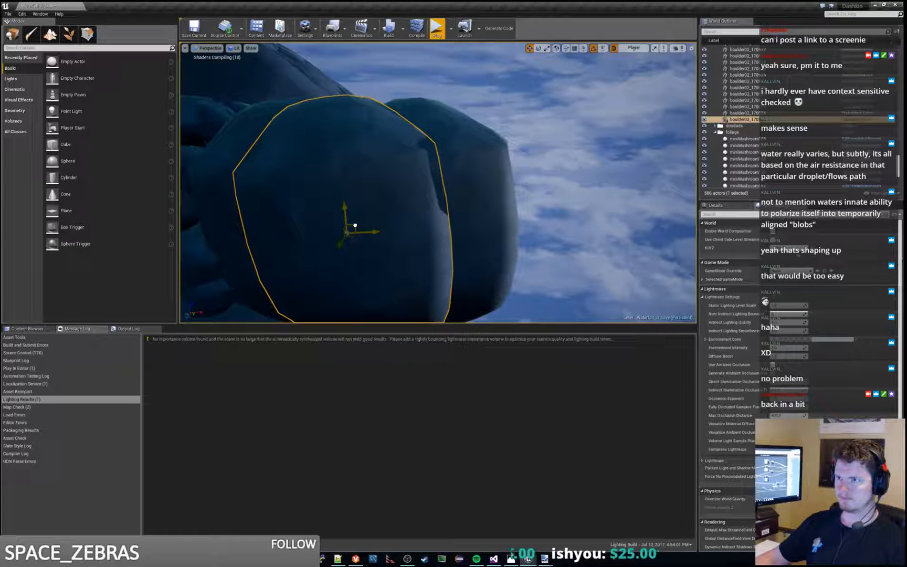
pyautogui.moveTo(355, 226); pyautogui.dragTo(352, 246, button='right')
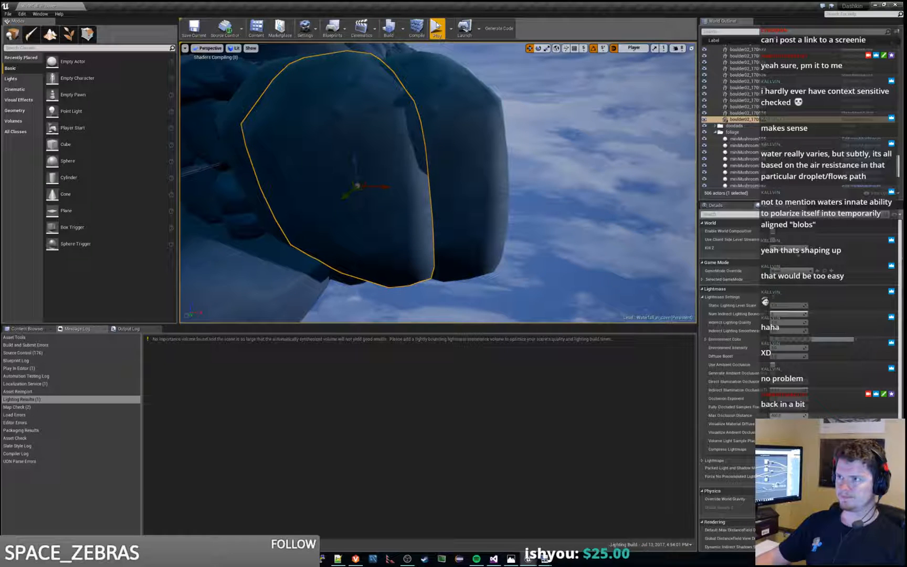
# Step: Play the level and move the character back and forth to examine the waterfall, backlight and water reflections
pyautogui.hotkey('alt', 'p')
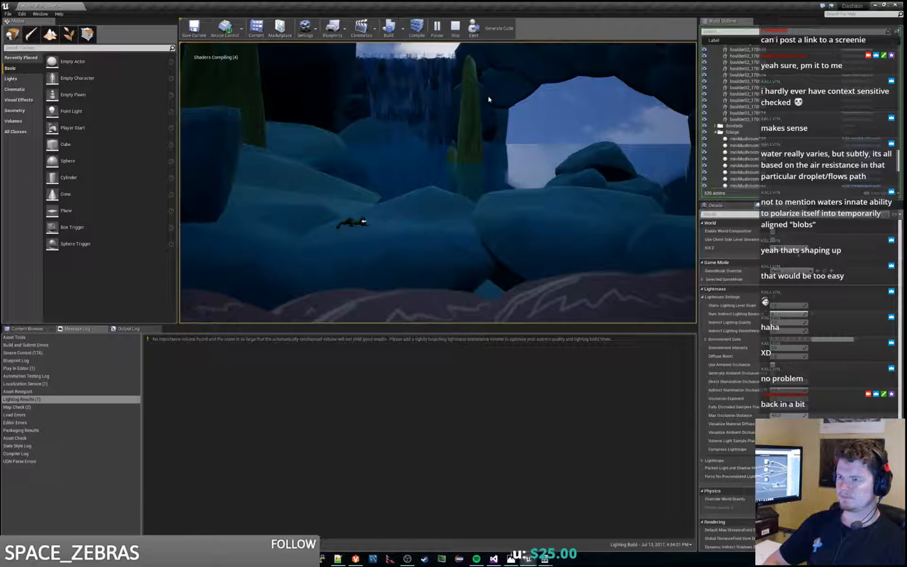
pyautogui.press('d')
pyautogui.press('a')
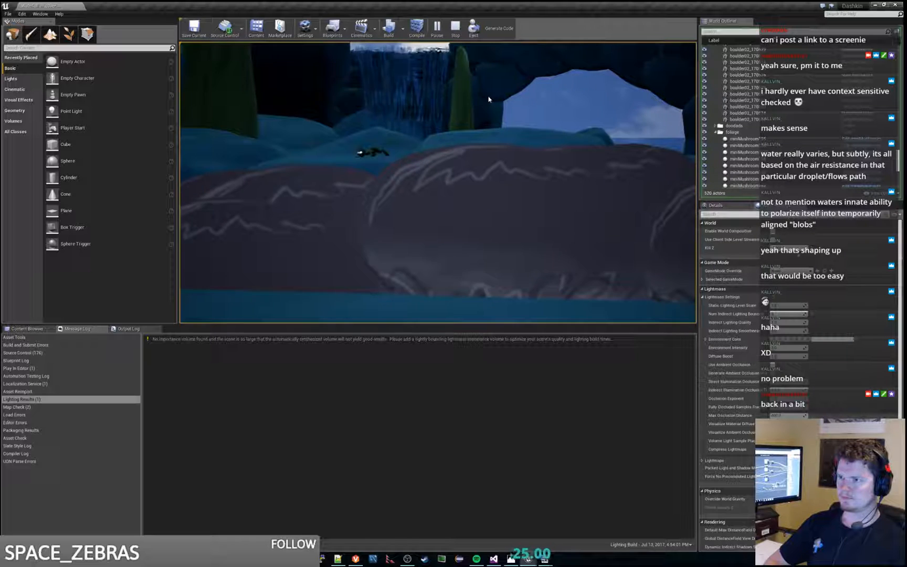
pyautogui.press('d')
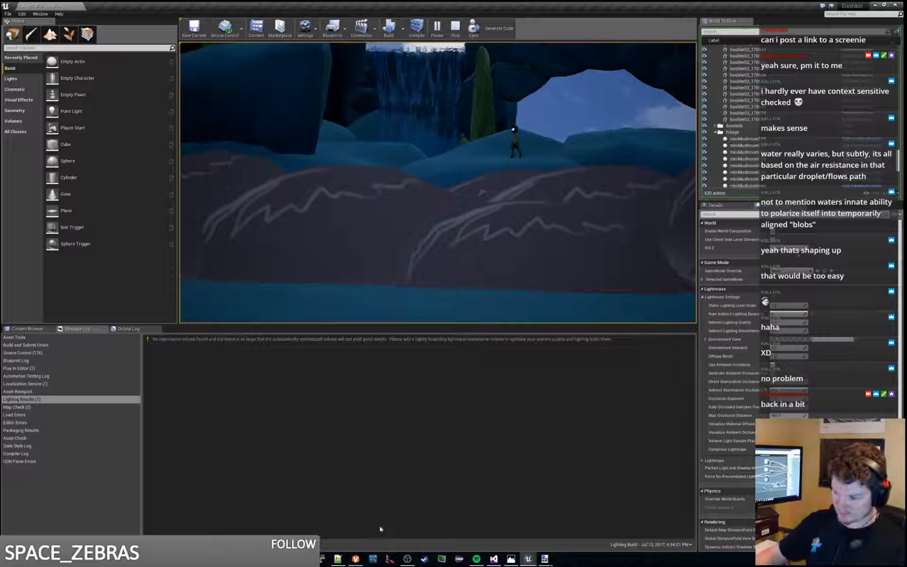
pyautogui.click(338, 560)
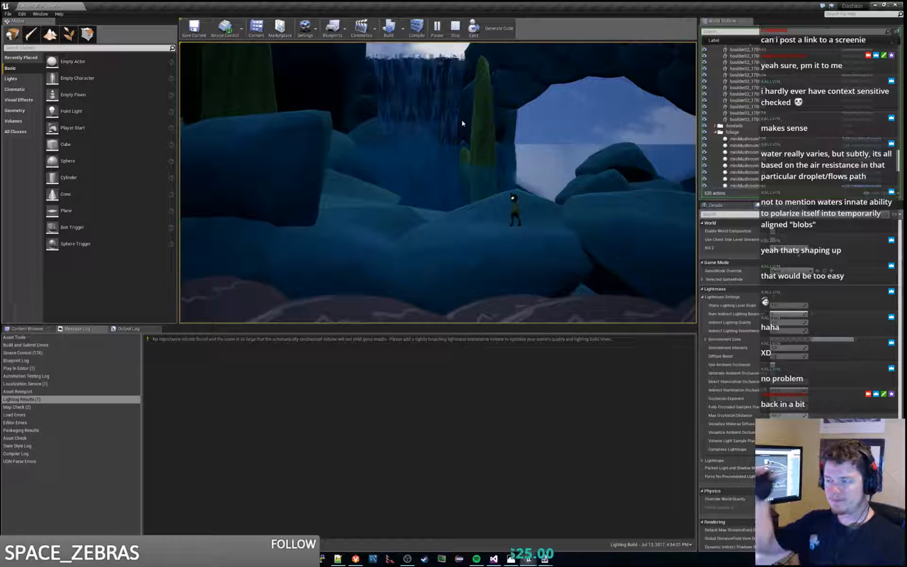
pyautogui.press('Escape')
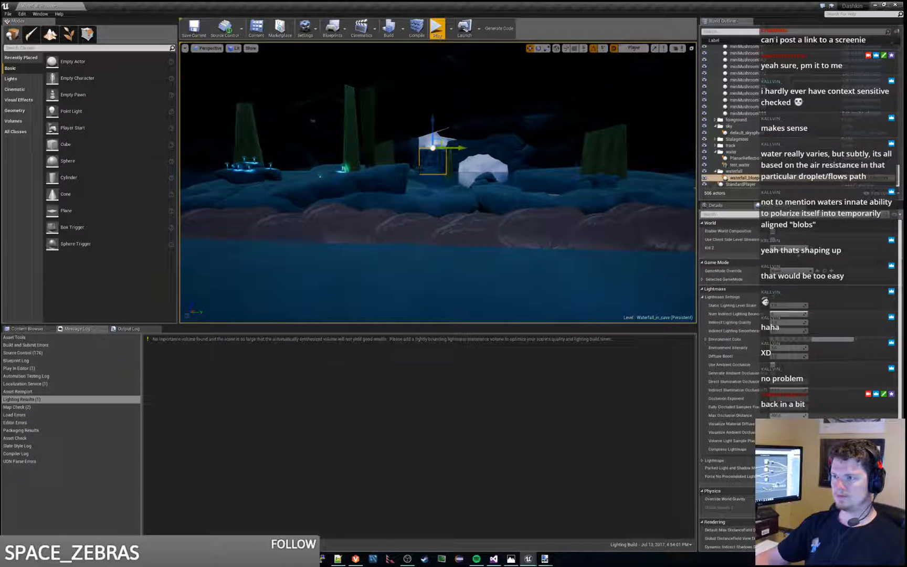
# Step: Delete the boulder sitting in front of the waterfall in the cave
pyautogui.click(418, 170)
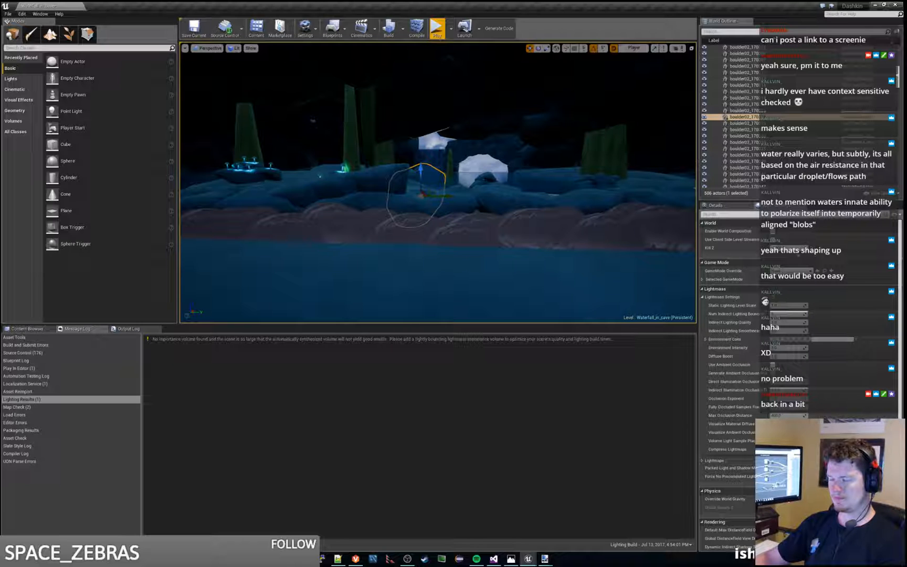
pyautogui.press('Delete')
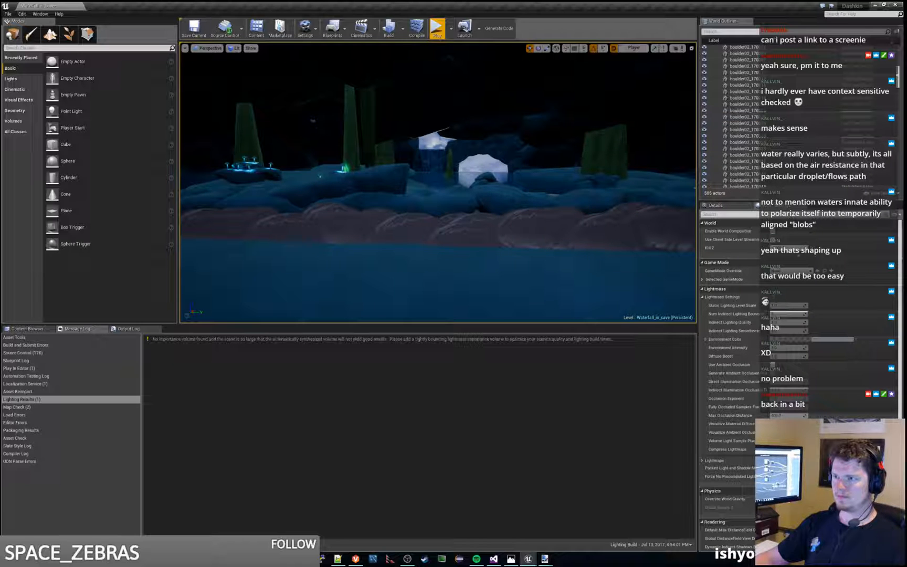
# Step: Play the level and move the character back and forth to examine the waterfall, cave opening and water reflections without the deleted boulder
pyautogui.click(436, 28)
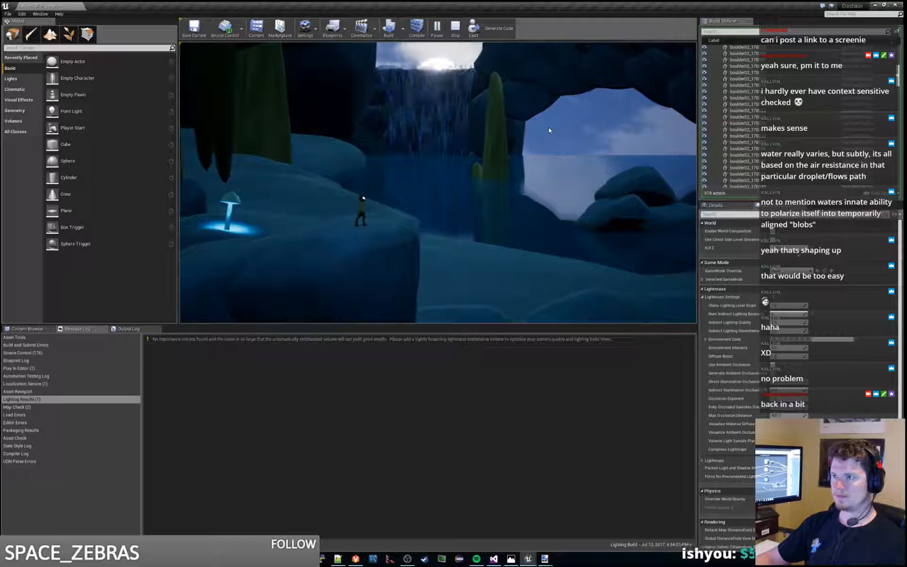
pyautogui.click(549, 130)
pyautogui.press('d')
pyautogui.press('d')
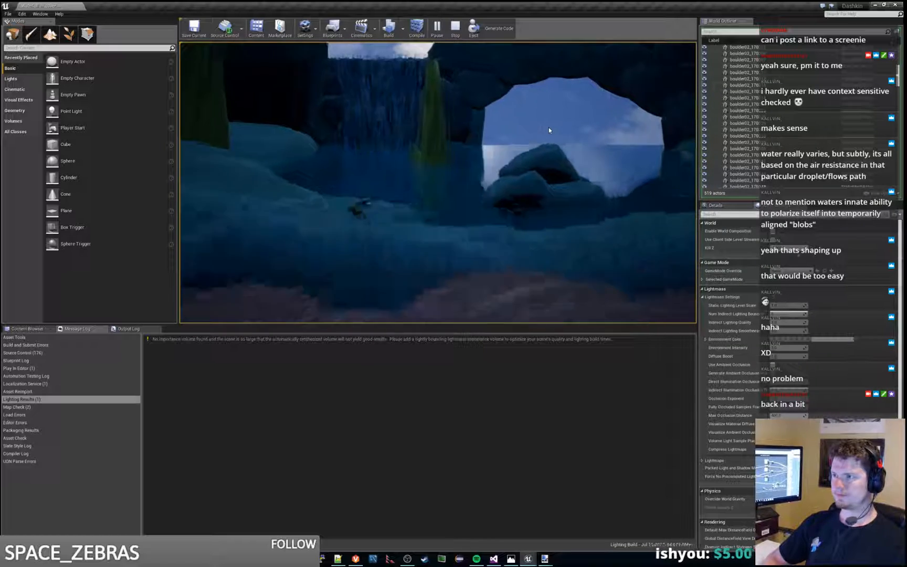
pyautogui.press('d')
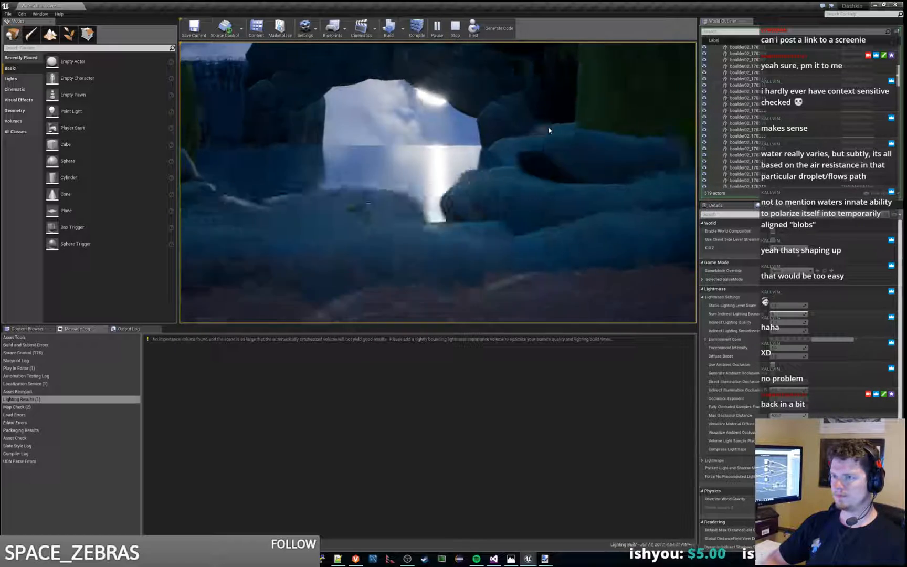
pyautogui.press('d')
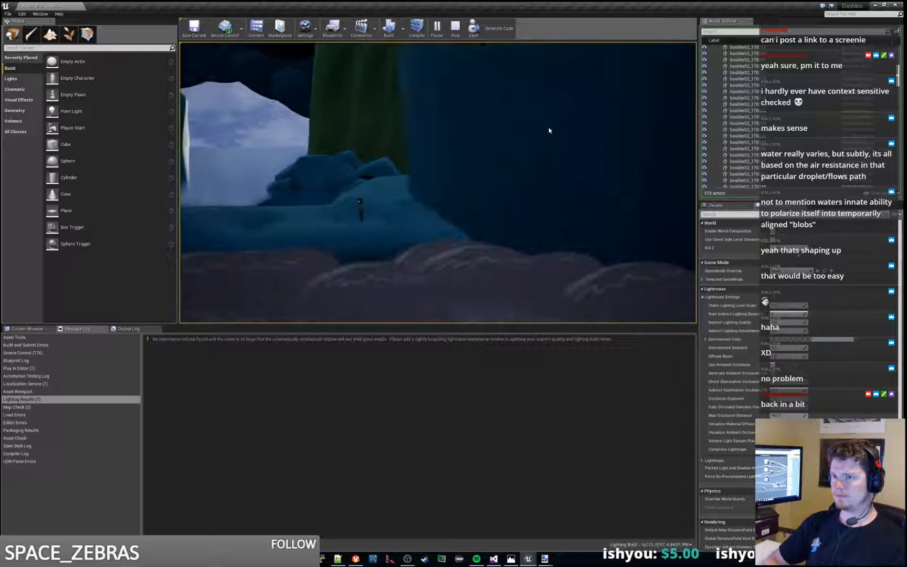
pyautogui.press('a')
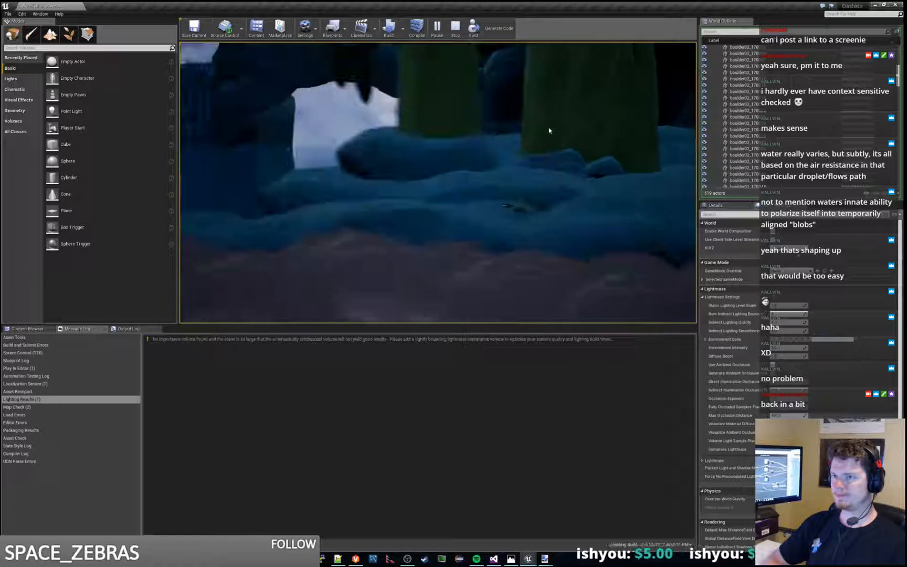
pyautogui.press('a')
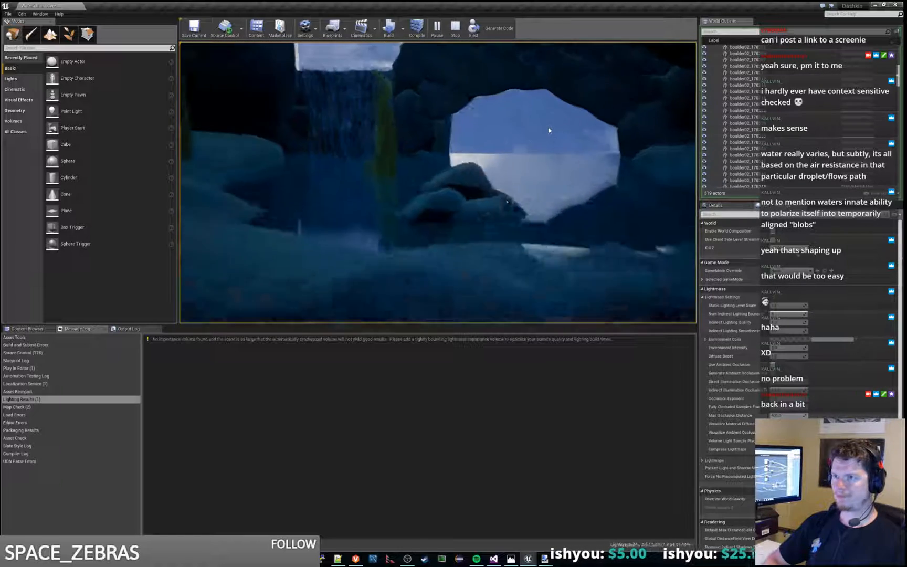
pyautogui.press('a')
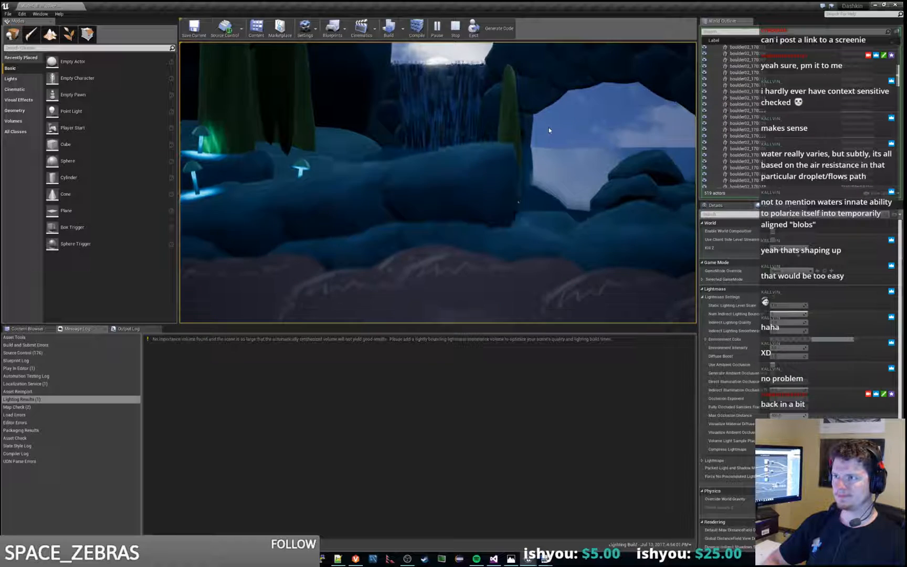
pyautogui.press('d')
pyautogui.press('w')
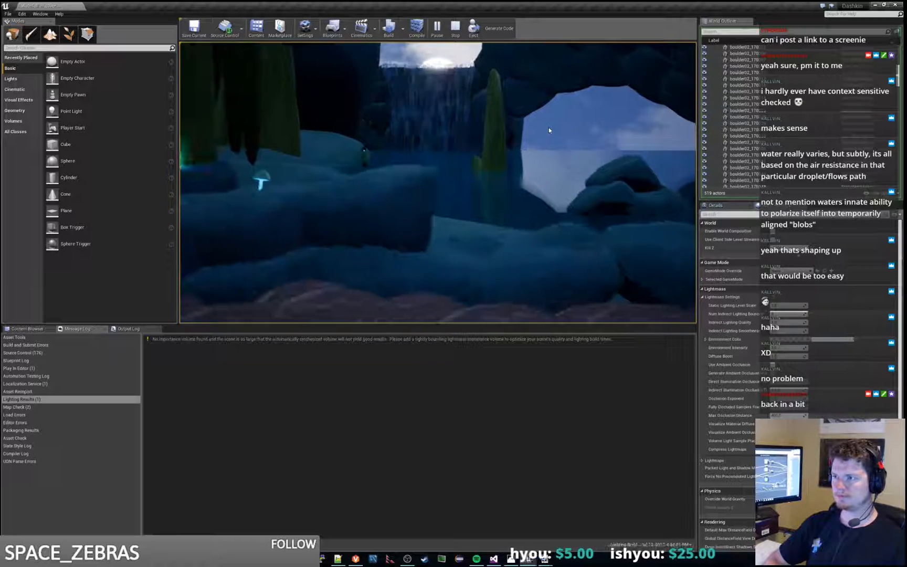
pyautogui.press('d')
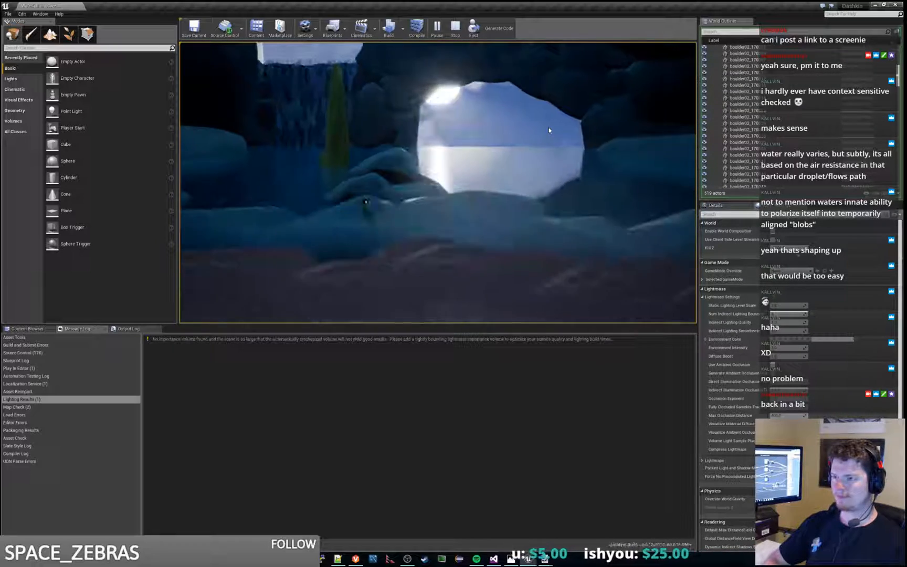
pyautogui.press('a')
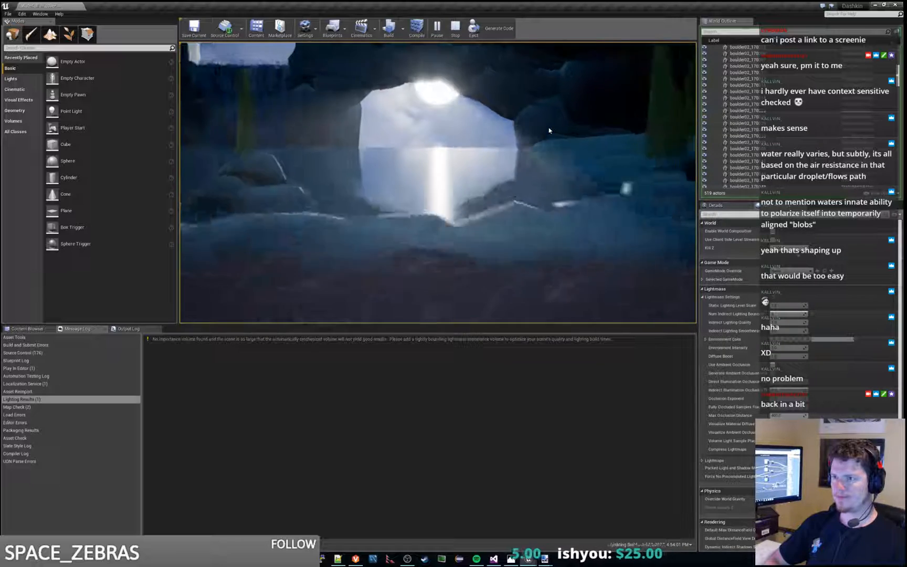
pyautogui.press('a')
pyautogui.press('s')
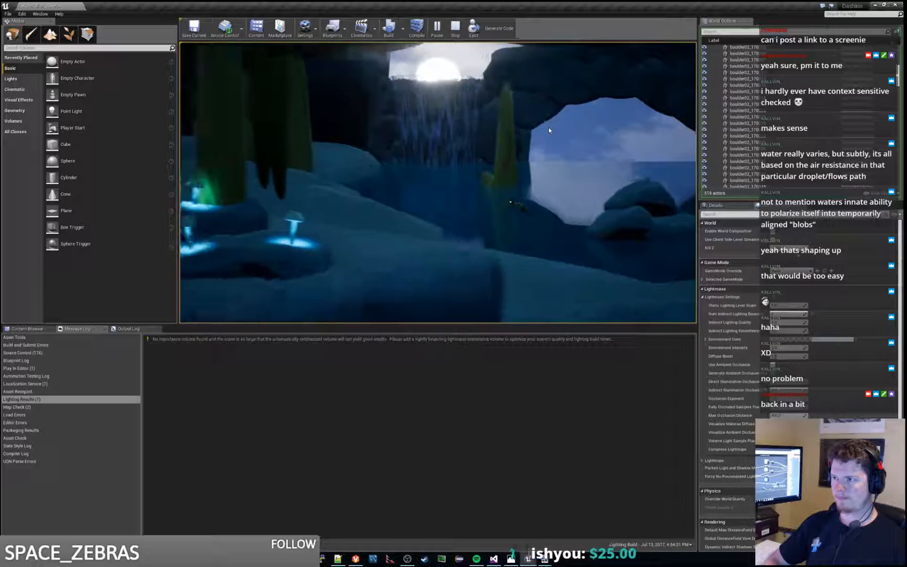
pyautogui.press('a')
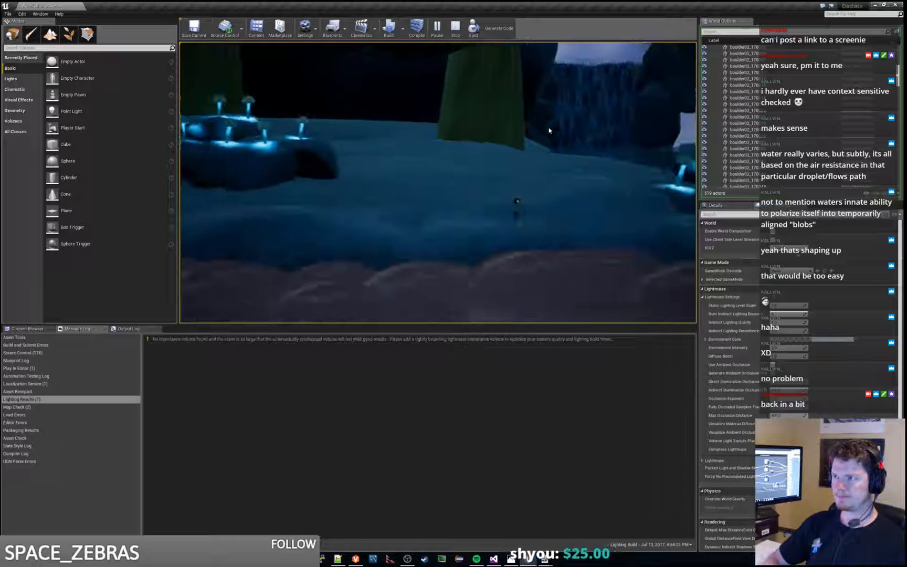
pyautogui.press('a')
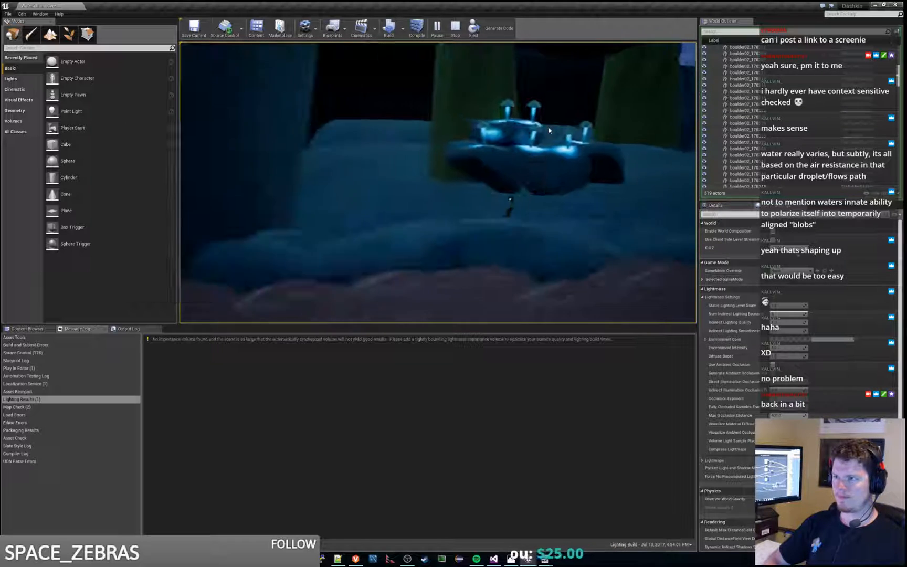
pyautogui.press('d')
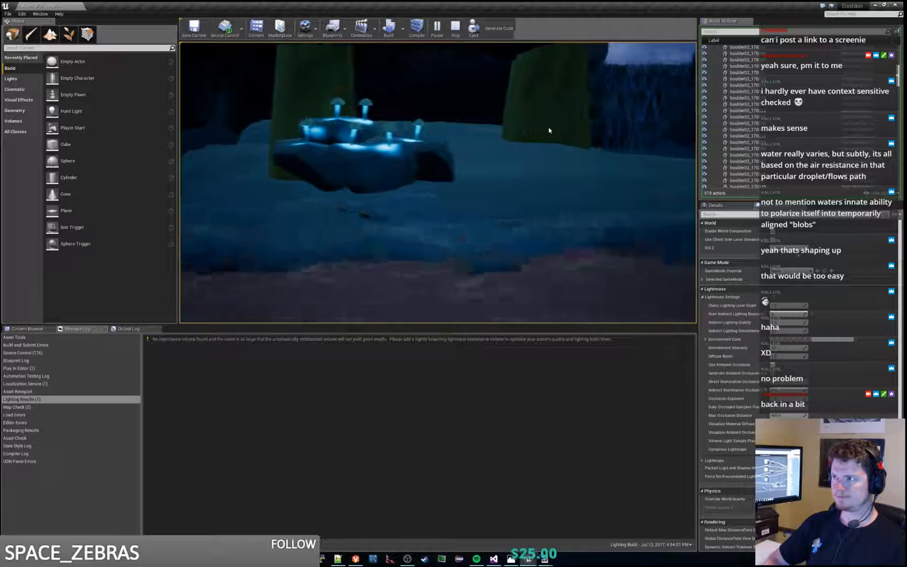
pyautogui.press('d')
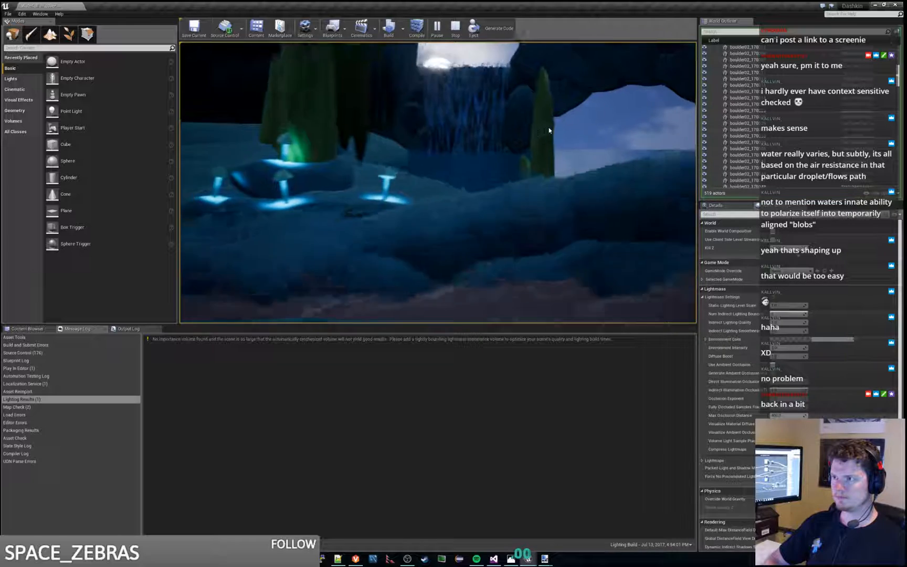
pyautogui.press('d')
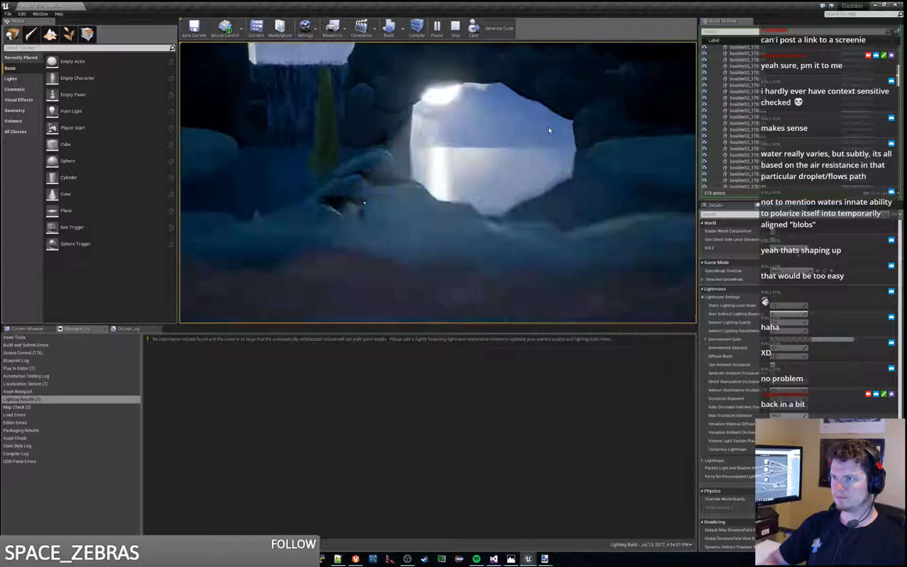
pyautogui.press('d')
pyautogui.press('Escape')
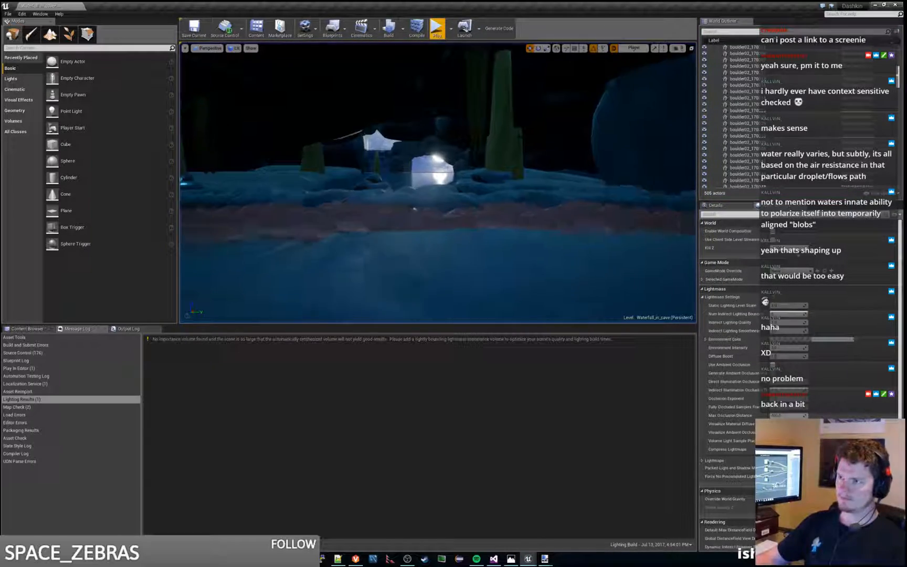
# Step: Select the waterfall and inspect its falling water and the rocks behind it up close
pyautogui.press('w')
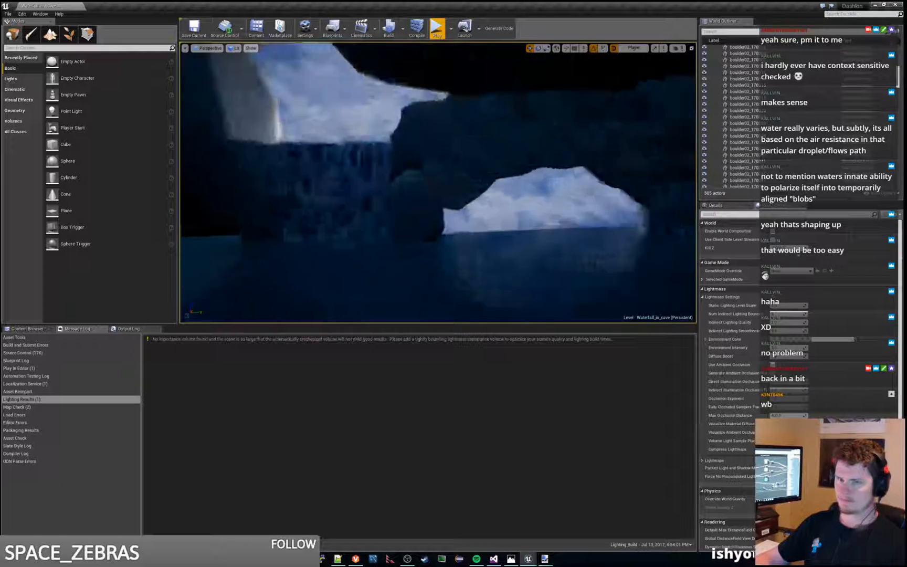
pyautogui.press('w')
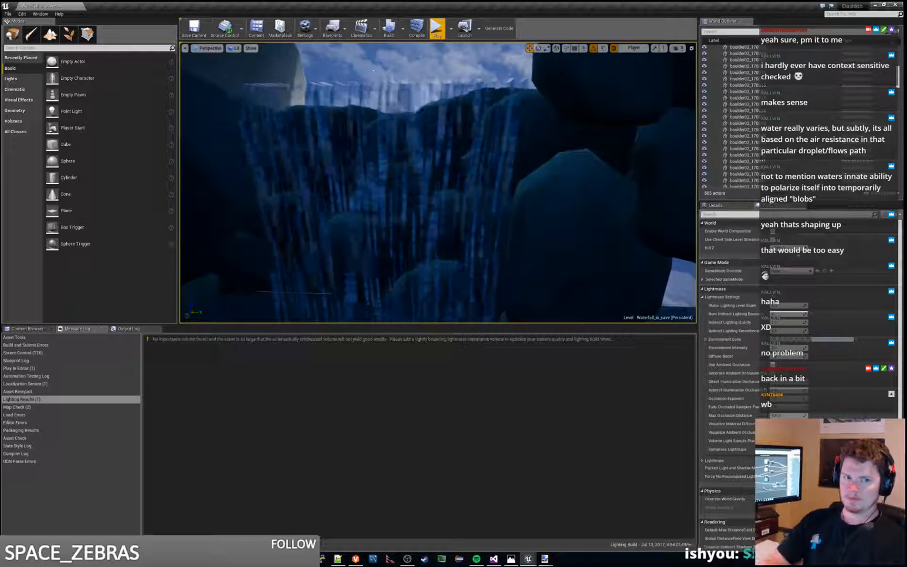
pyautogui.click(389, 199)
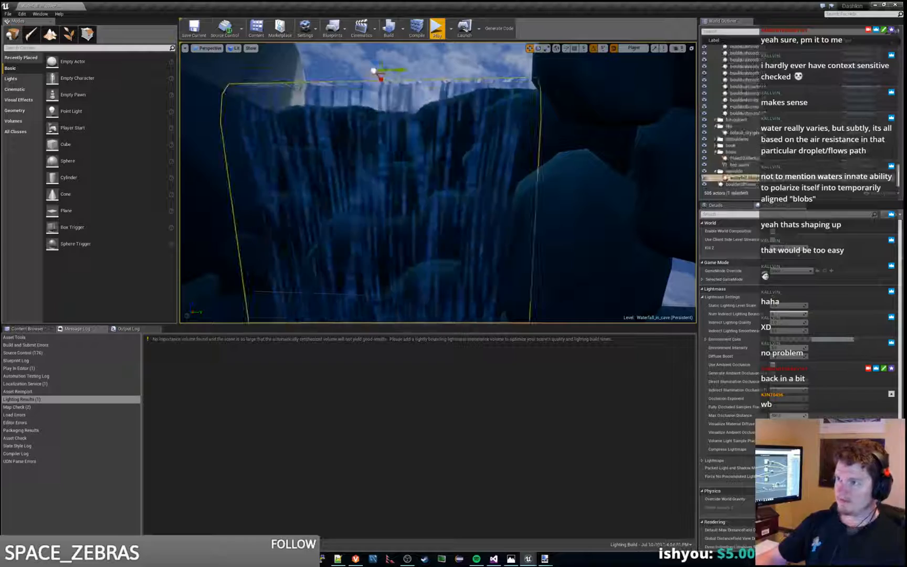
pyautogui.moveTo(390, 199); pyautogui.dragTo(362, 189, button='right')
pyautogui.press('w')
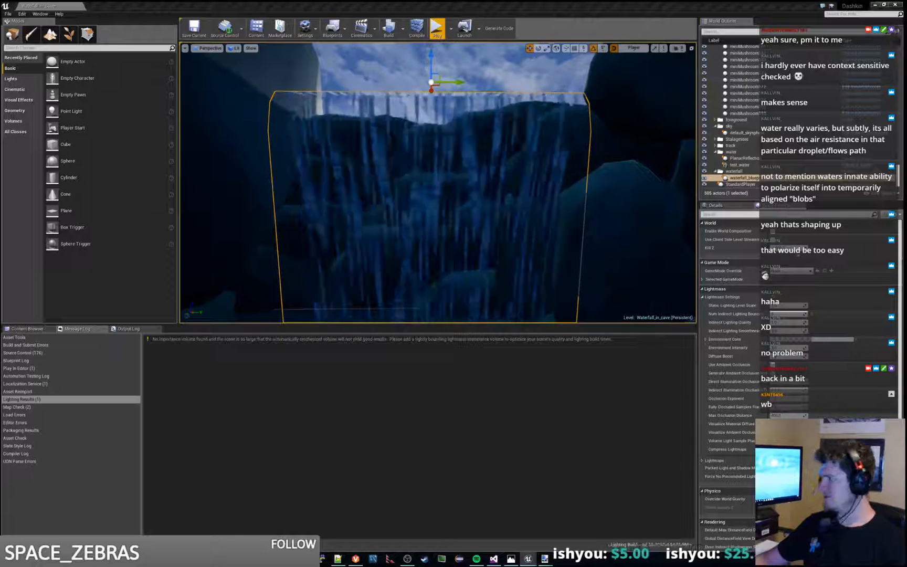
# Step: In waterfall_blueprint's Construction Script, chain a Set Scalar Parameter Value node after the WaterfallBaseWidth one, with IndexOfRefraction as its parameter name
pyautogui.hotkey('alt', 'Tab')
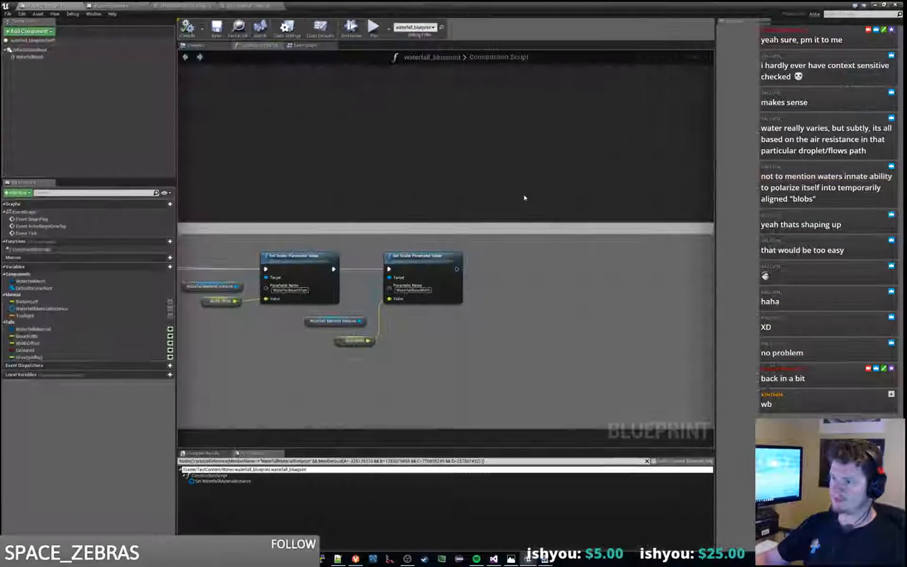
pyautogui.moveTo(476, 282); pyautogui.dragTo(387, 208, button='right')
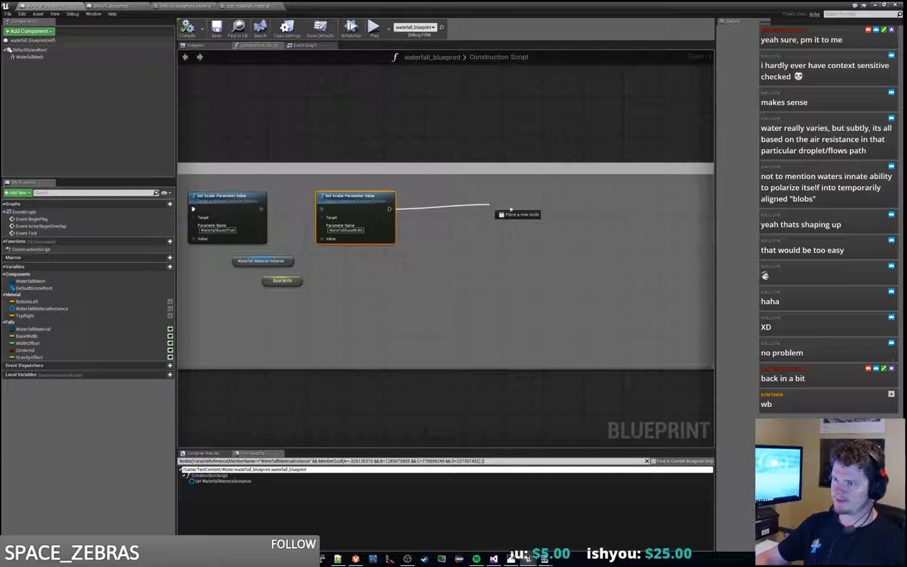
pyautogui.moveTo(511, 209); pyautogui.dragTo(490, 204)
pyautogui.write('set sca')
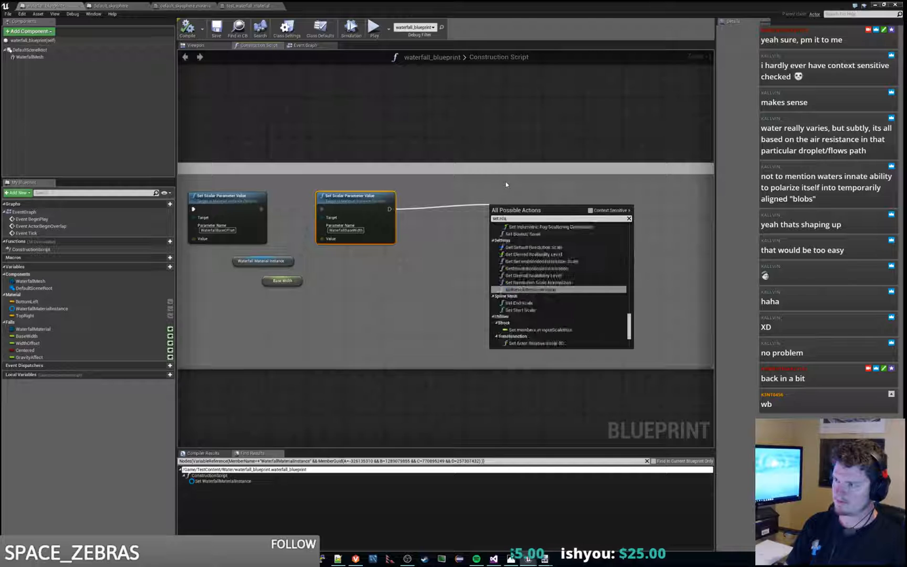
pyautogui.write('lar')
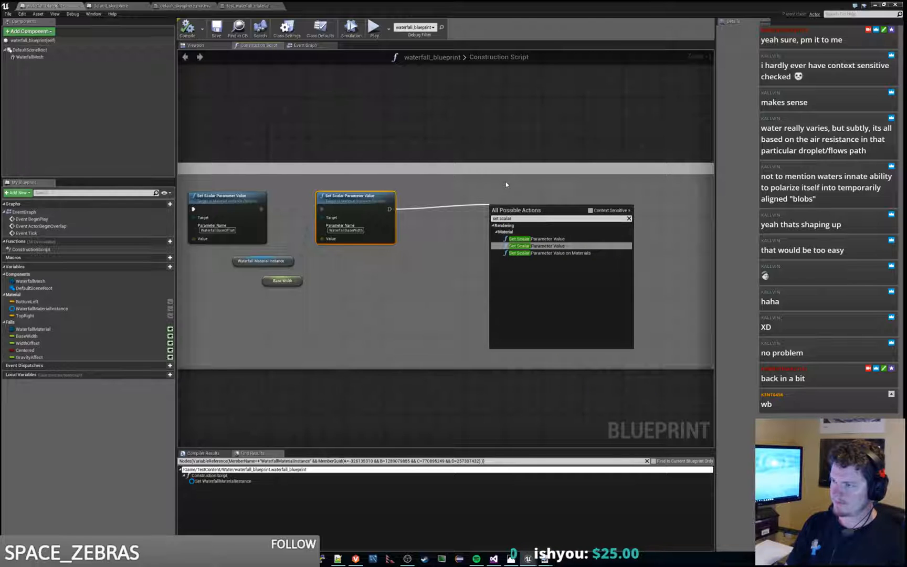
pyautogui.press('Up')
pyautogui.press('Return')
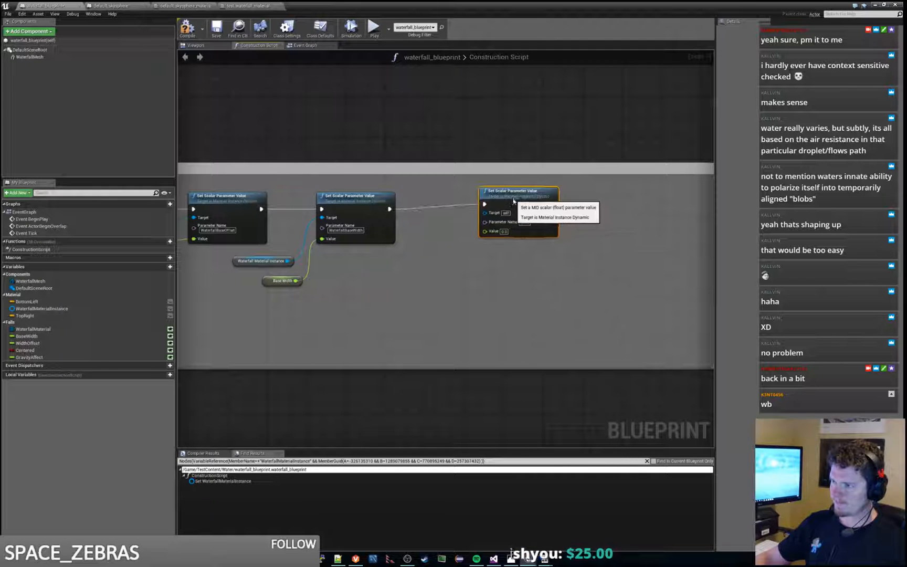
pyautogui.write('IndexOfRefraction')
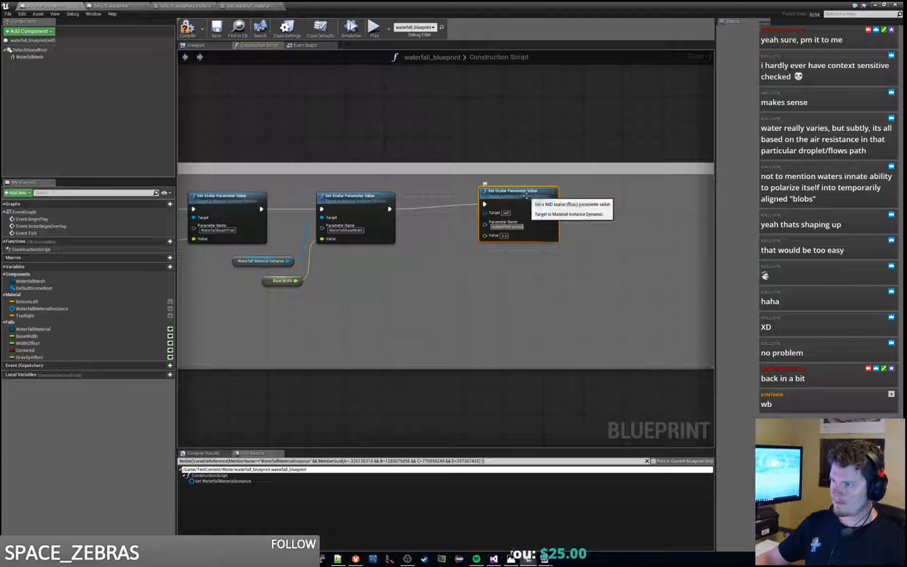
pyautogui.moveTo(525, 193); pyautogui.dragTo(525, 198)
# Step: Duplicate the Waterfall Material Instance reference and connect the copy to the Target of the IndexOfRefraction node
pyautogui.click(293, 270)
pyautogui.click(262, 261)
pyautogui.hotkey('ctrl', 'c')
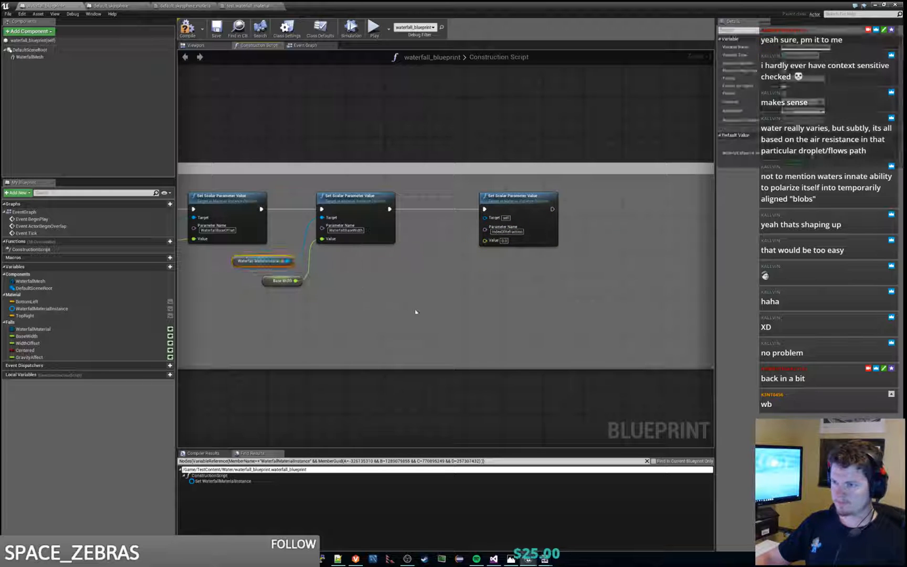
pyautogui.hotkey('ctrl', 'v')
pyautogui.moveTo(457, 315); pyautogui.dragTo(461, 269)
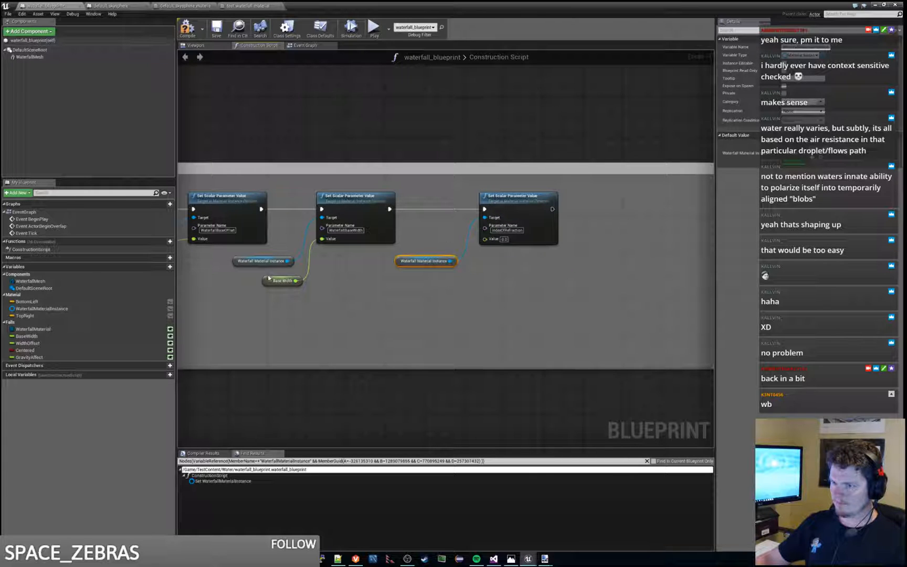
# Step: Add a variable named RefractionAmount to the waterfall blueprint and set its type to Float
pyautogui.click(162, 266)
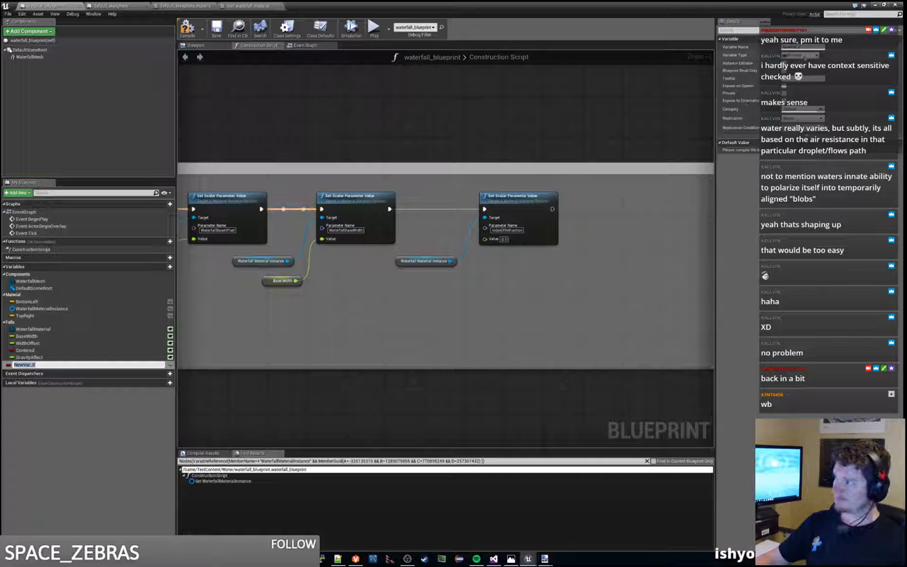
pyautogui.press('Return')
pyautogui.click(803, 57)
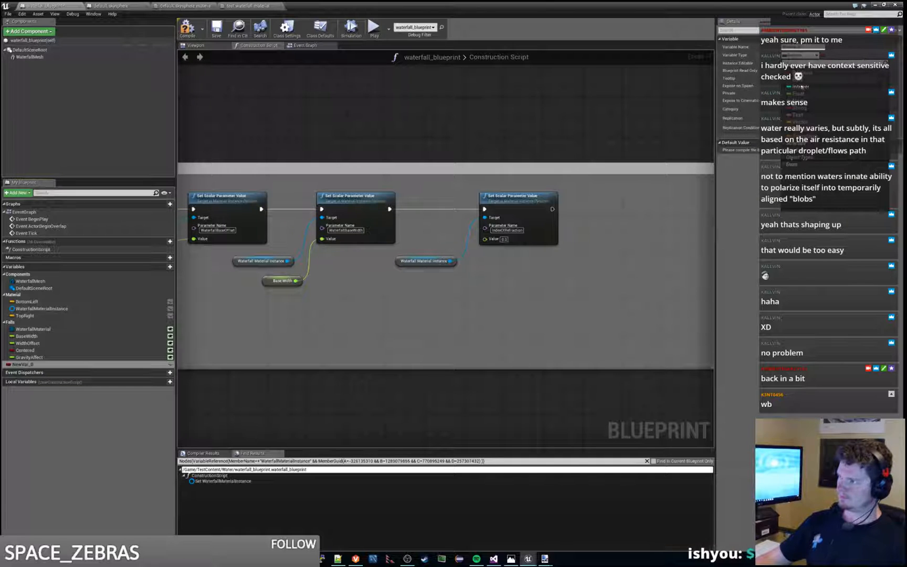
pyautogui.click(801, 88)
pyautogui.click(808, 57)
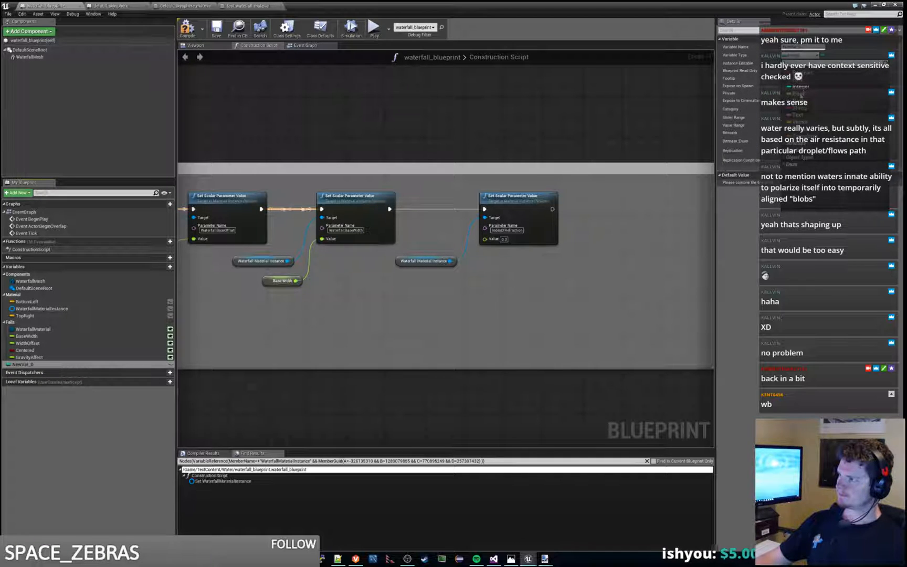
pyautogui.click(799, 94)
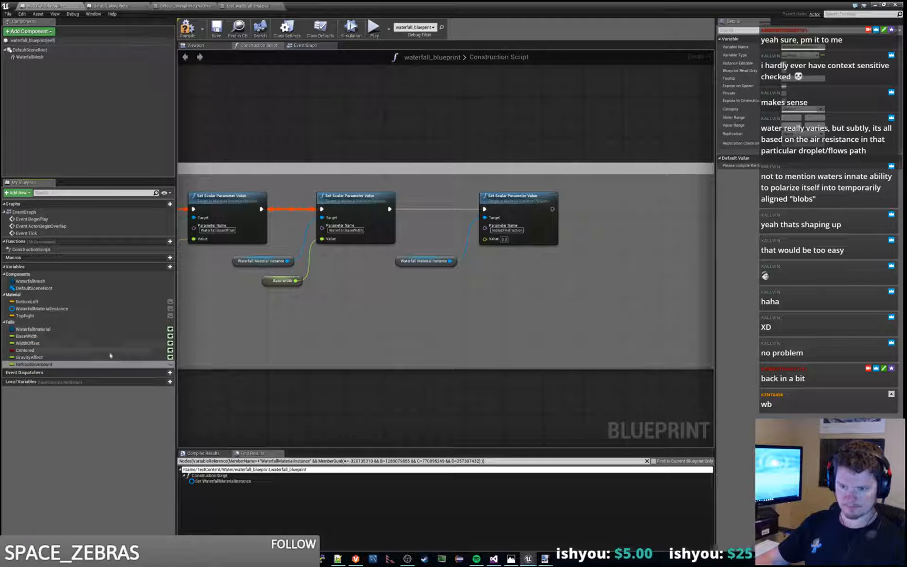
# Step: Connect a RefractionAmount getter to the Value of the IndexOfRefraction node, compile and save waterfall_blueprint, and return to the level
pyautogui.moveTo(32, 364); pyautogui.dragTo(427, 283)
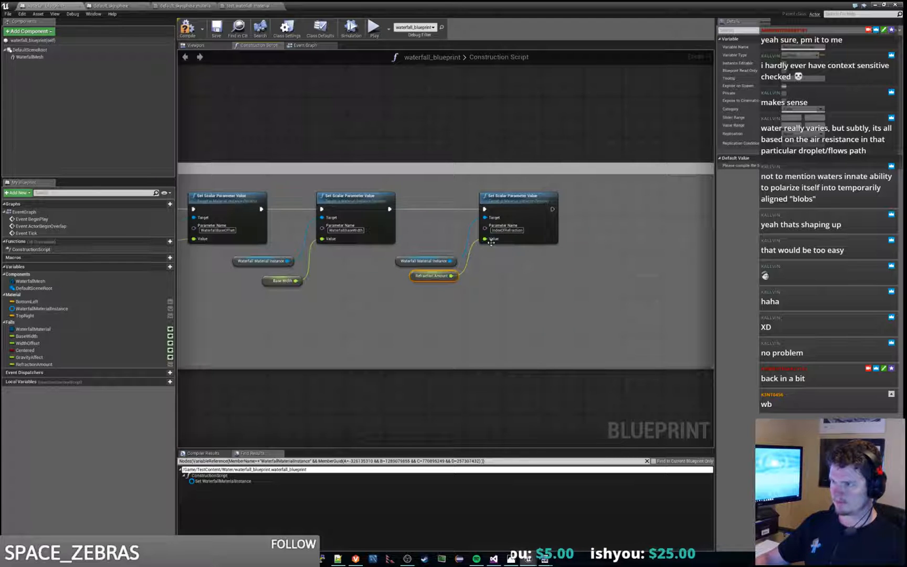
pyautogui.click(189, 33)
pyautogui.click(216, 29)
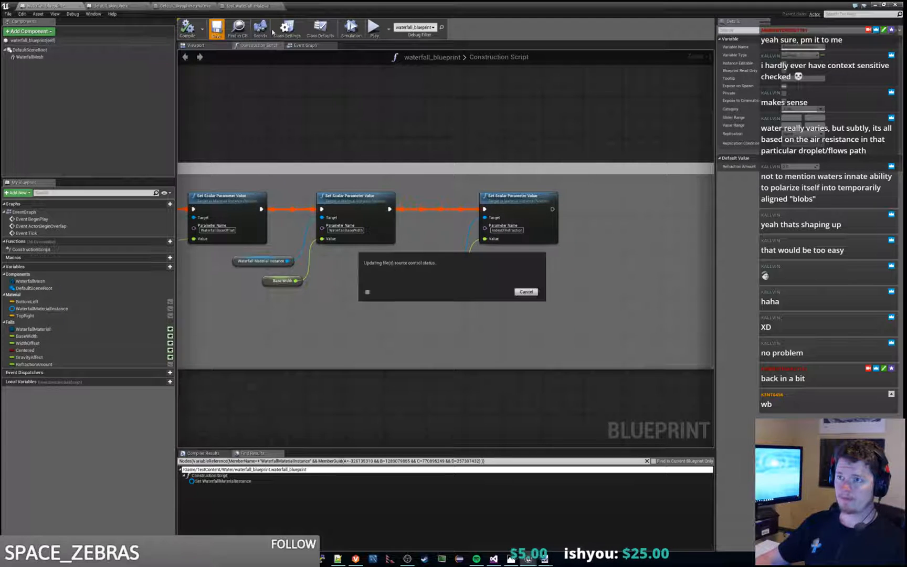
pyautogui.moveTo(456, 5); pyautogui.dragTo(906, 6)
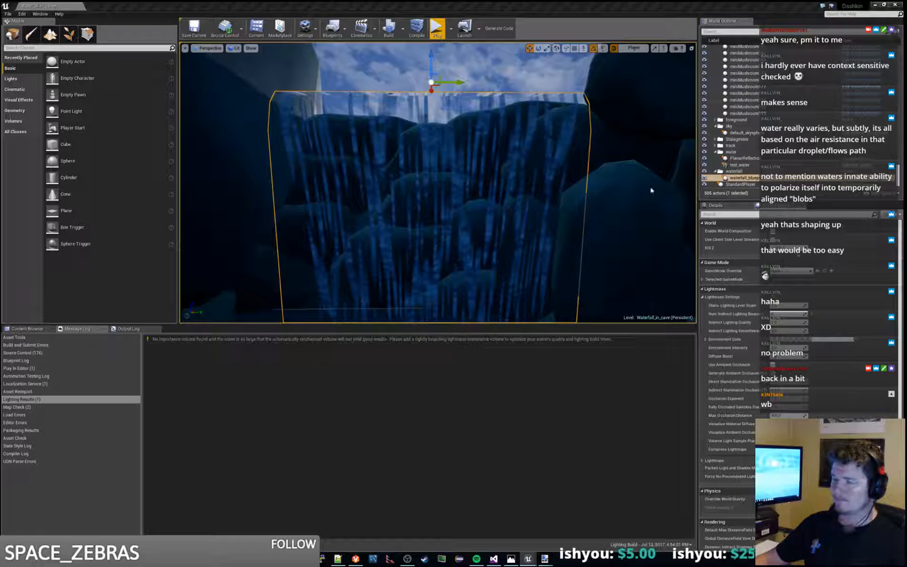
# Step: Examine the waterfall in the level from close up and from across the cave
pyautogui.moveTo(438, 182); pyautogui.dragTo(498, 173, button='right')
pyautogui.press('s')
pyautogui.press('w')
pyautogui.press('w')
pyautogui.press('w')
pyautogui.press('s')
pyautogui.press('w')
pyautogui.press('s')
pyautogui.press('d')
pyautogui.press('a')
pyautogui.press('w')
pyautogui.press('s')
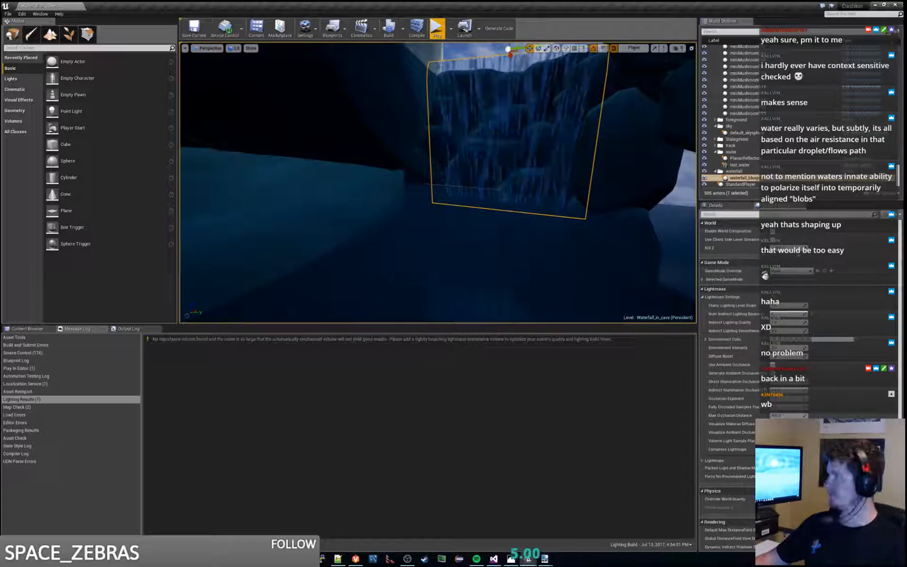
# Step: Make the RefractionAmount variable instance editable in waterfall_blueprint, recompile the blueprint, and return to the level
pyautogui.hotkey('alt', 'Tab')
pyautogui.hotkey('alt', 'Tab')
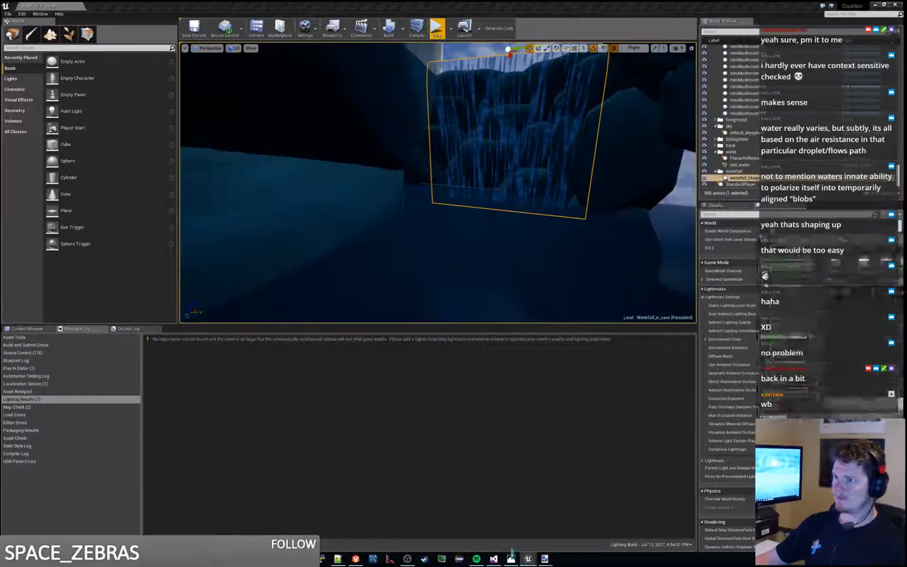
pyautogui.hotkey('alt', 'Tab')
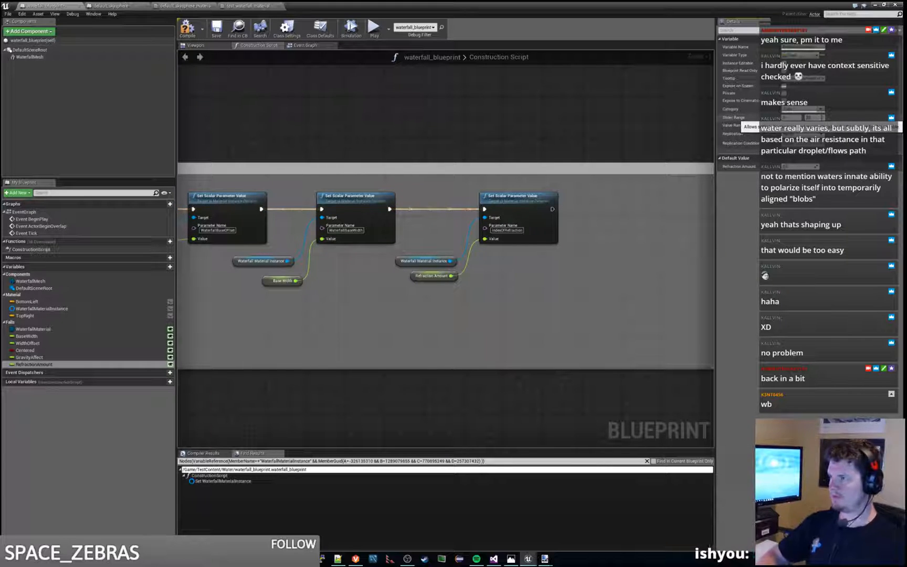
pyautogui.click(186, 32)
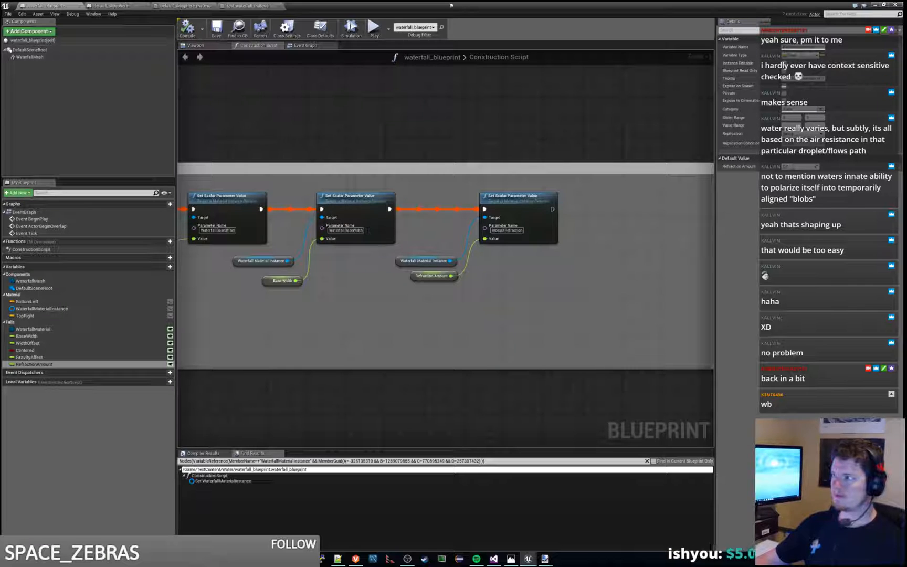
pyautogui.click(876, 5)
# Step: Select waterfall_blueprint in the level and run a play test to view the waterfall from the player's camera
pyautogui.press('s')
pyautogui.moveTo(577, 168); pyautogui.dragTo(664, 182, button='right')
pyautogui.click(741, 178)
pyautogui.press('a')
pyautogui.click(439, 29)
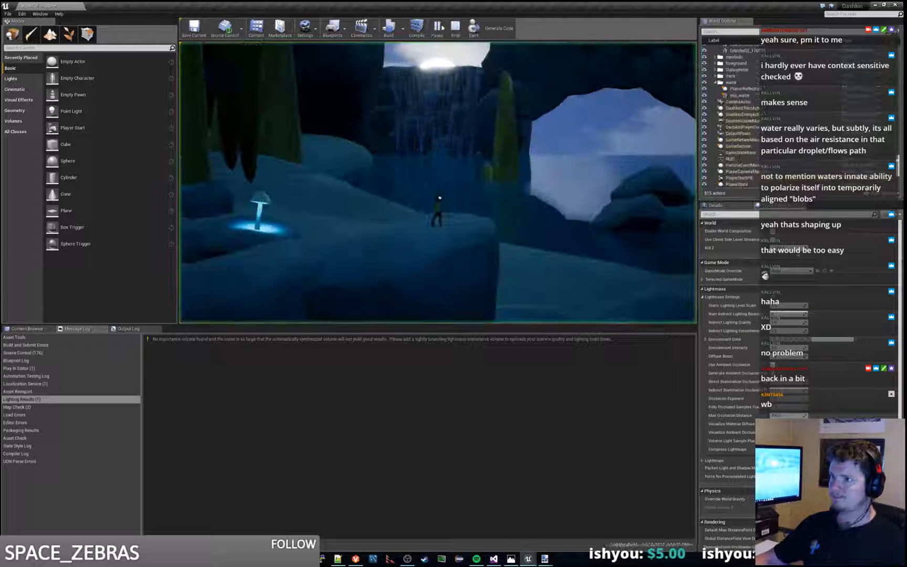
pyautogui.press('Escape')
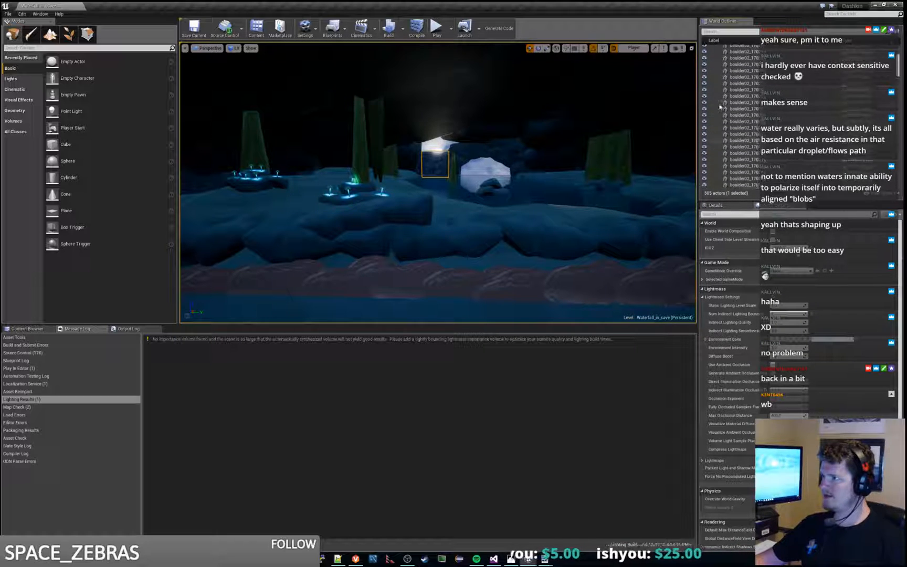
# Step: Collapse the expanded boulder, ArenaGeometry and sky folders in the World Outliner
pyautogui.click(718, 67)
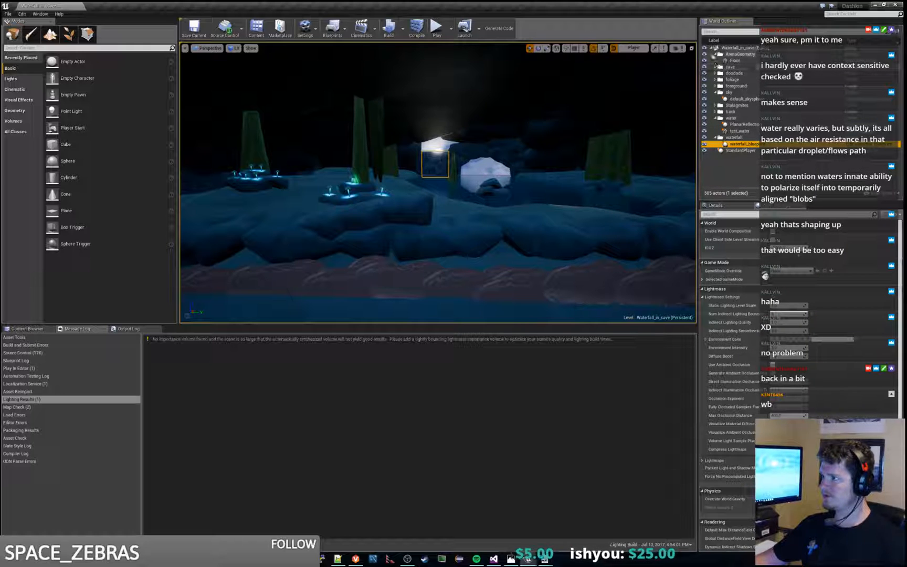
pyautogui.click(715, 55)
pyautogui.click(716, 54)
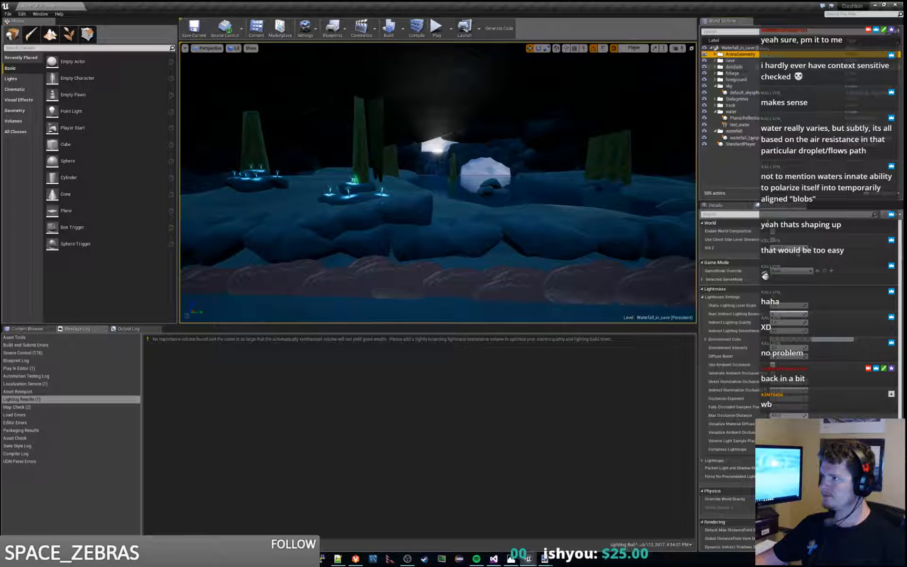
pyautogui.click(715, 85)
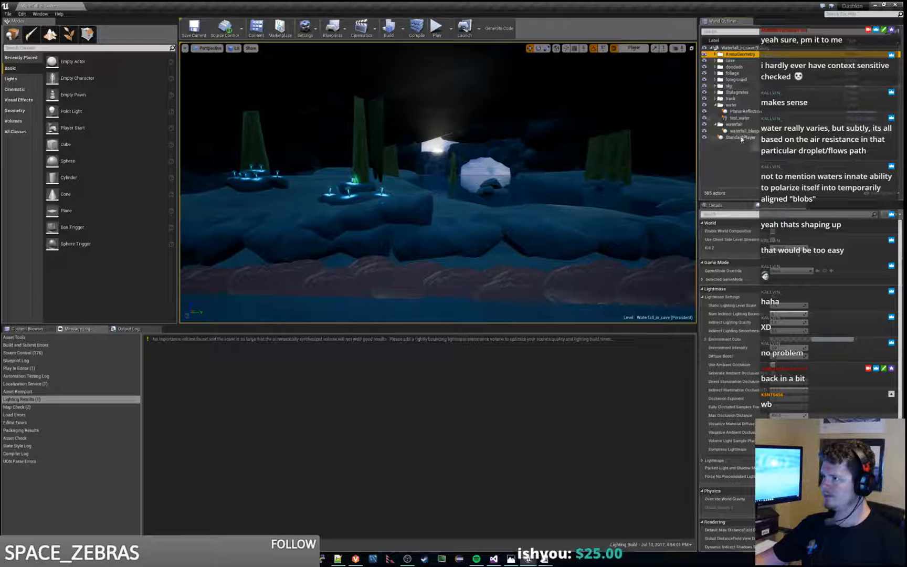
# Step: Select the StandardPlayer actor and play-test the level briefly
pyautogui.click(740, 138)
pyautogui.click(436, 27)
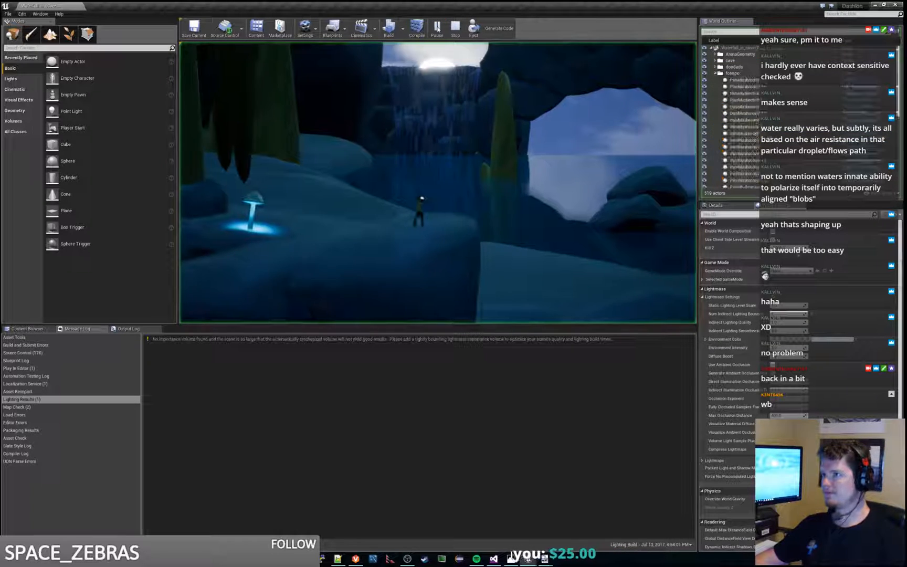
pyautogui.press('Escape')
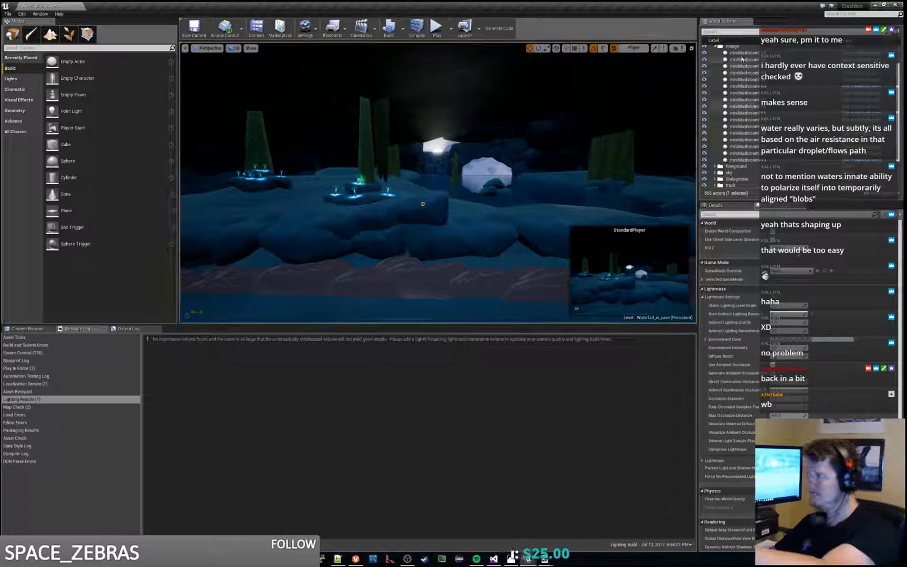
# Step: Collapse the foliage folder in the World Outliner and save the Waterfall_in_cave level
pyautogui.click(716, 46)
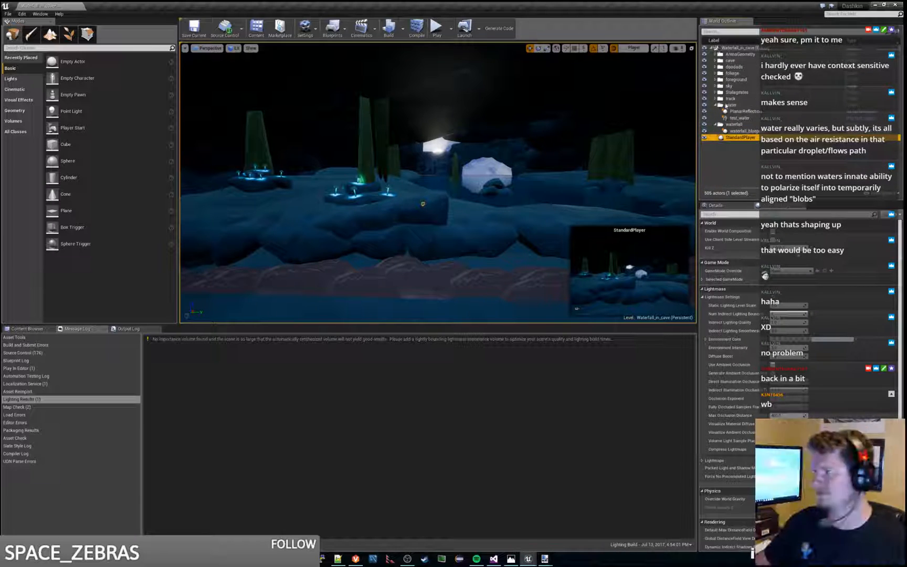
pyautogui.hotkey('ctrl', 's')
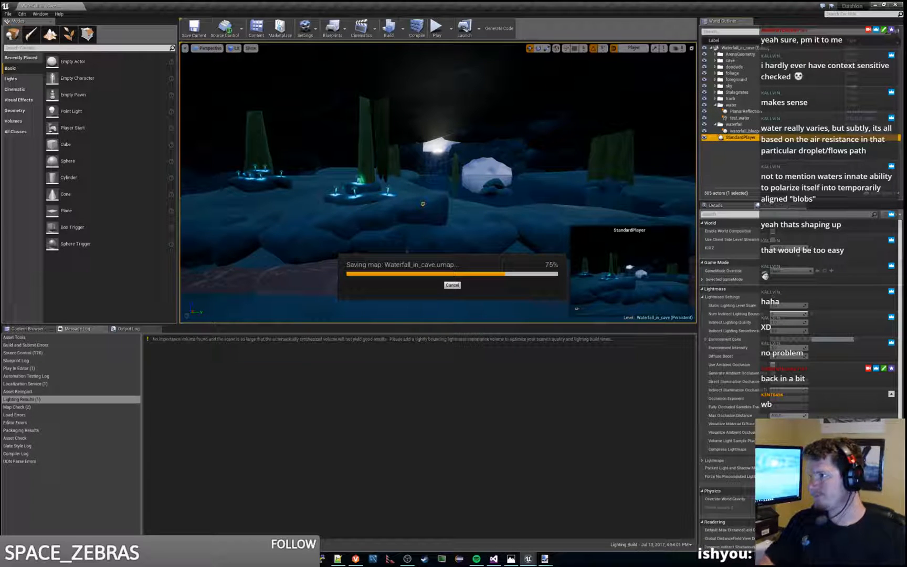
pyautogui.rightClick(742, 112)
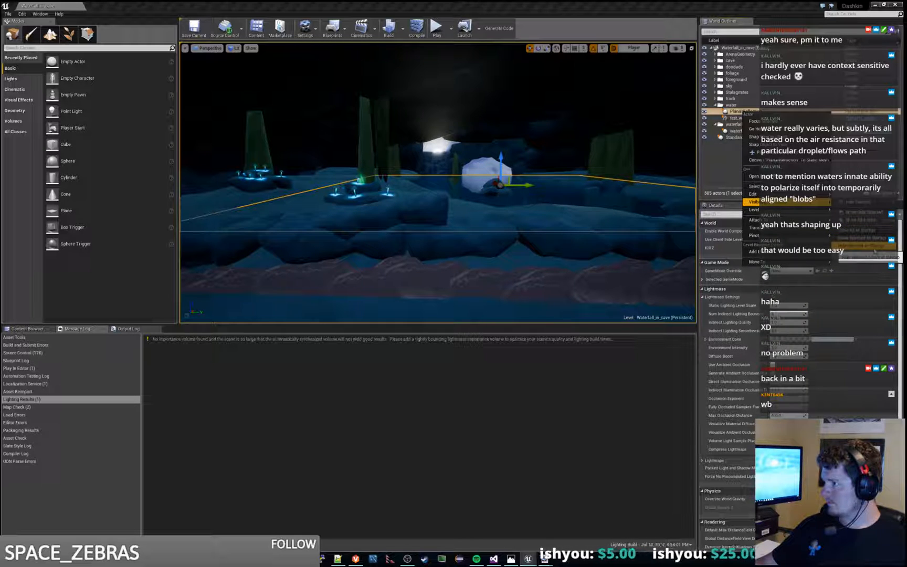
pyautogui.moveTo(754, 194)
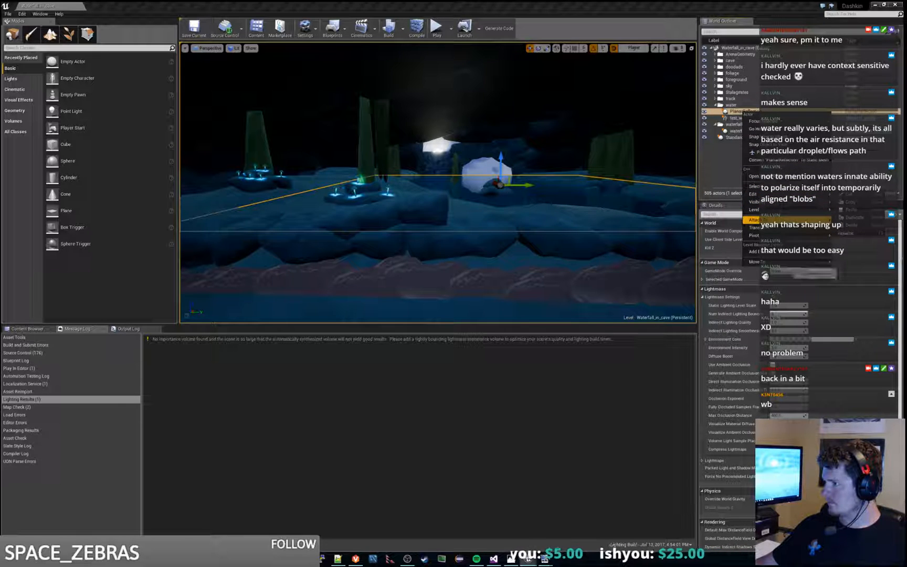
pyautogui.moveTo(787, 261)
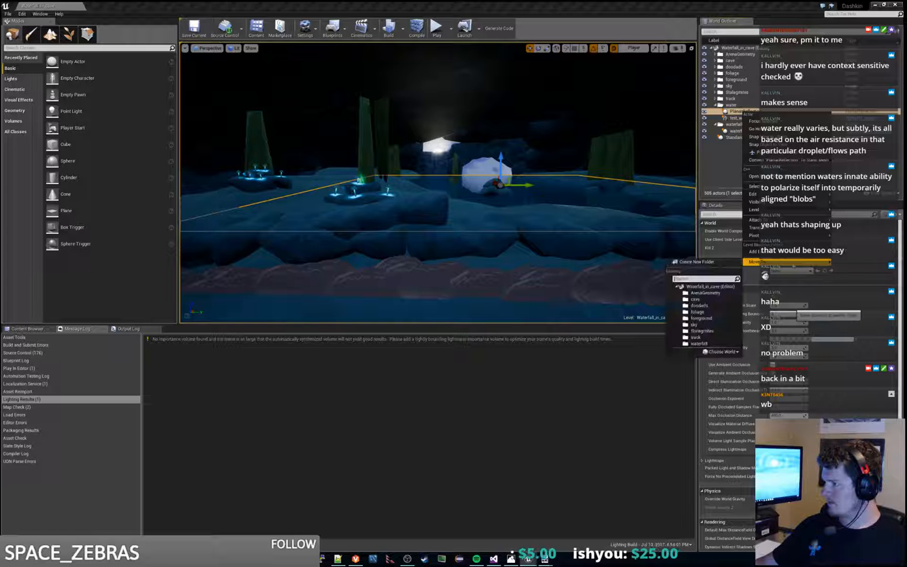
pyautogui.click(739, 166)
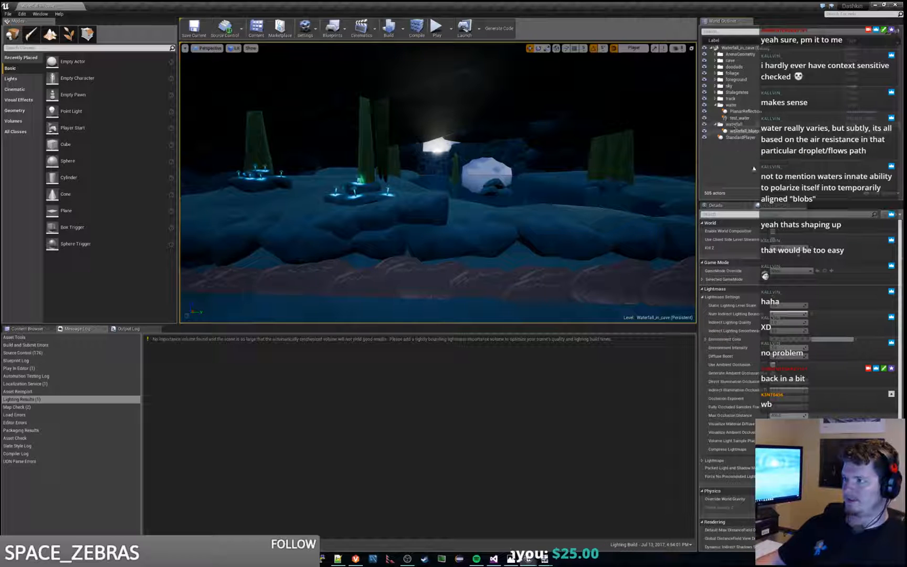
# Step: Show the details of the waterfall_blueprint actor and examine its water from the side and from above
pyautogui.click(741, 131)
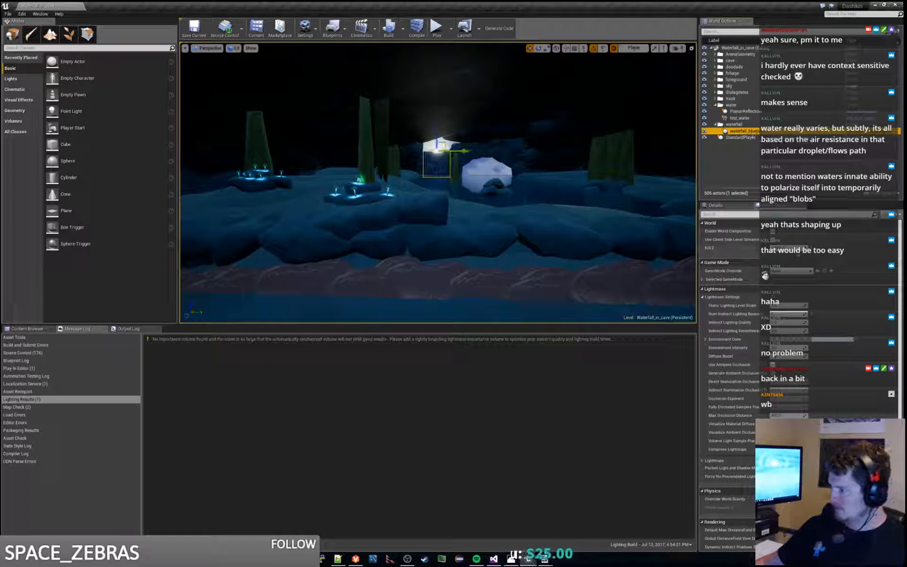
pyautogui.click(722, 205)
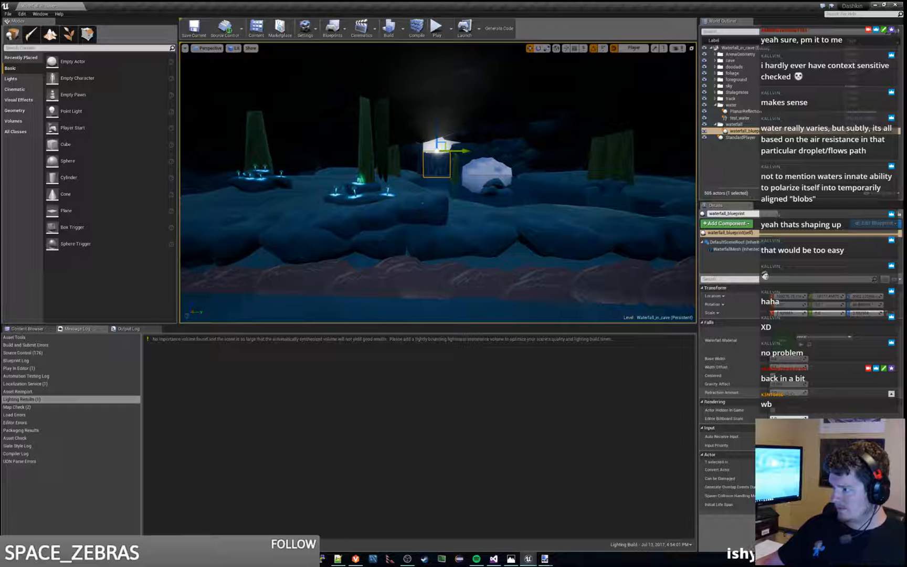
pyautogui.press('w')
pyautogui.moveTo(422, 202)
pyautogui.mouseDown(button='right')
pyautogui.moveTo(422, 190)
pyautogui.moveTo(437, 184)
pyautogui.moveTo(428, 186)
pyautogui.moveTo(434, 226)
pyautogui.moveTo(429, 192)
pyautogui.moveTo(431, 212)
pyautogui.moveTo(442, 213)
pyautogui.moveTo(435, 189)
pyautogui.moveTo(426, 195)
pyautogui.moveTo(434, 176)
pyautogui.moveTo(430, 195)
pyautogui.moveTo(428, 184)
pyautogui.mouseUp(button='right')
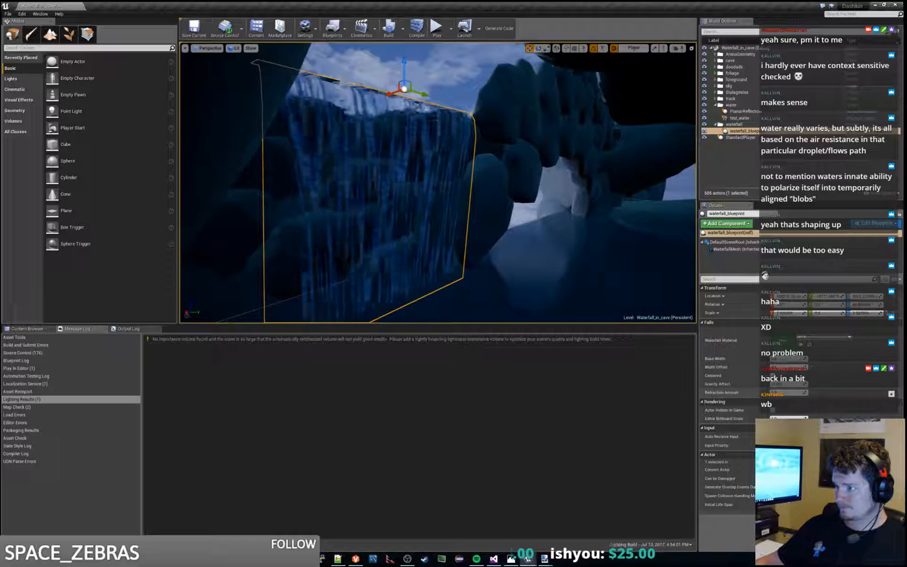
pyautogui.moveTo(428, 184)
pyautogui.mouseDown(button='right')
pyautogui.moveTo(418, 183)
pyautogui.moveTo(422, 202)
pyautogui.mouseUp(button='right')
pyautogui.press('s')
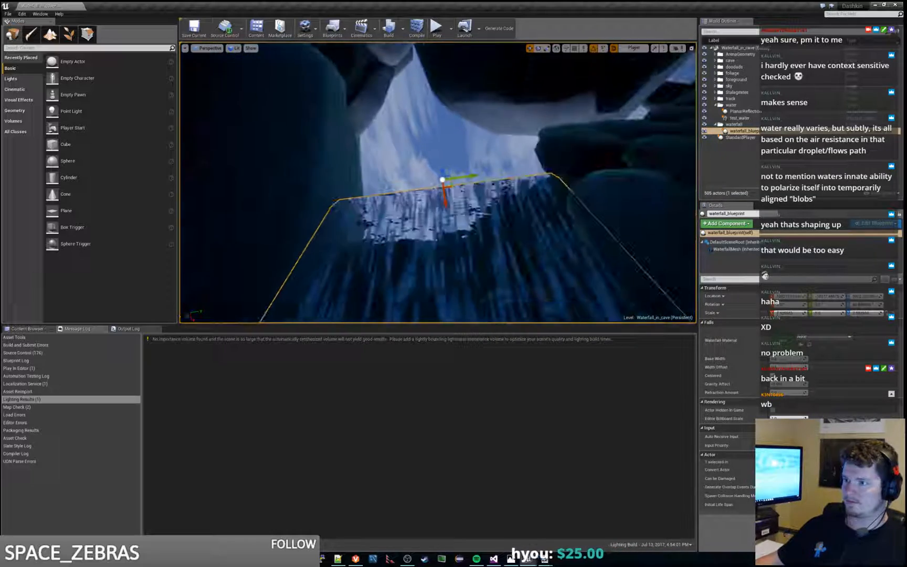